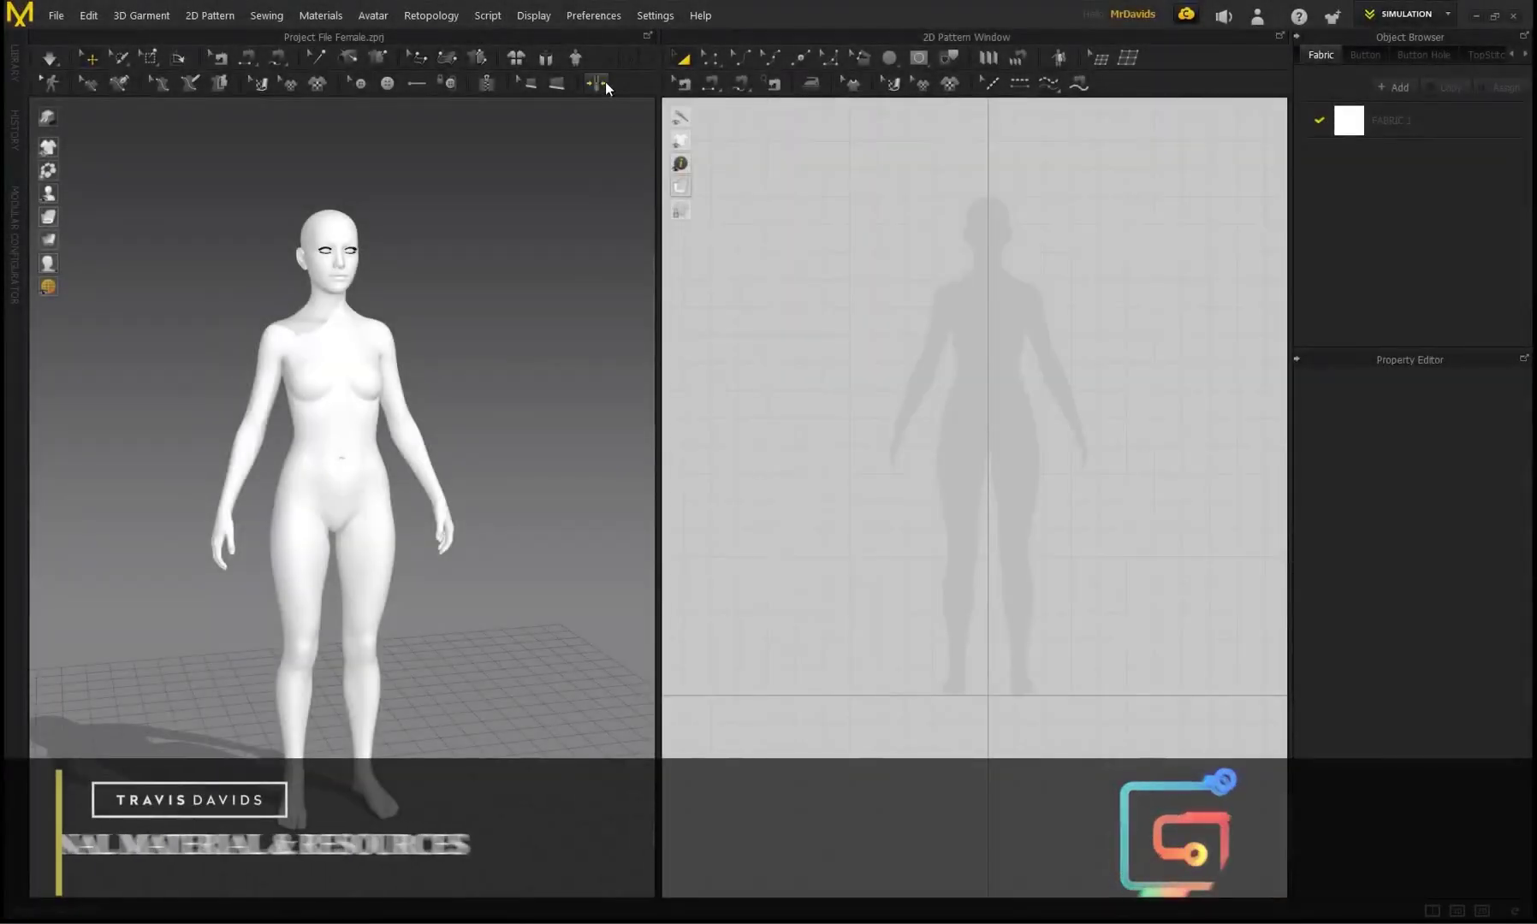
left_click(593, 15)
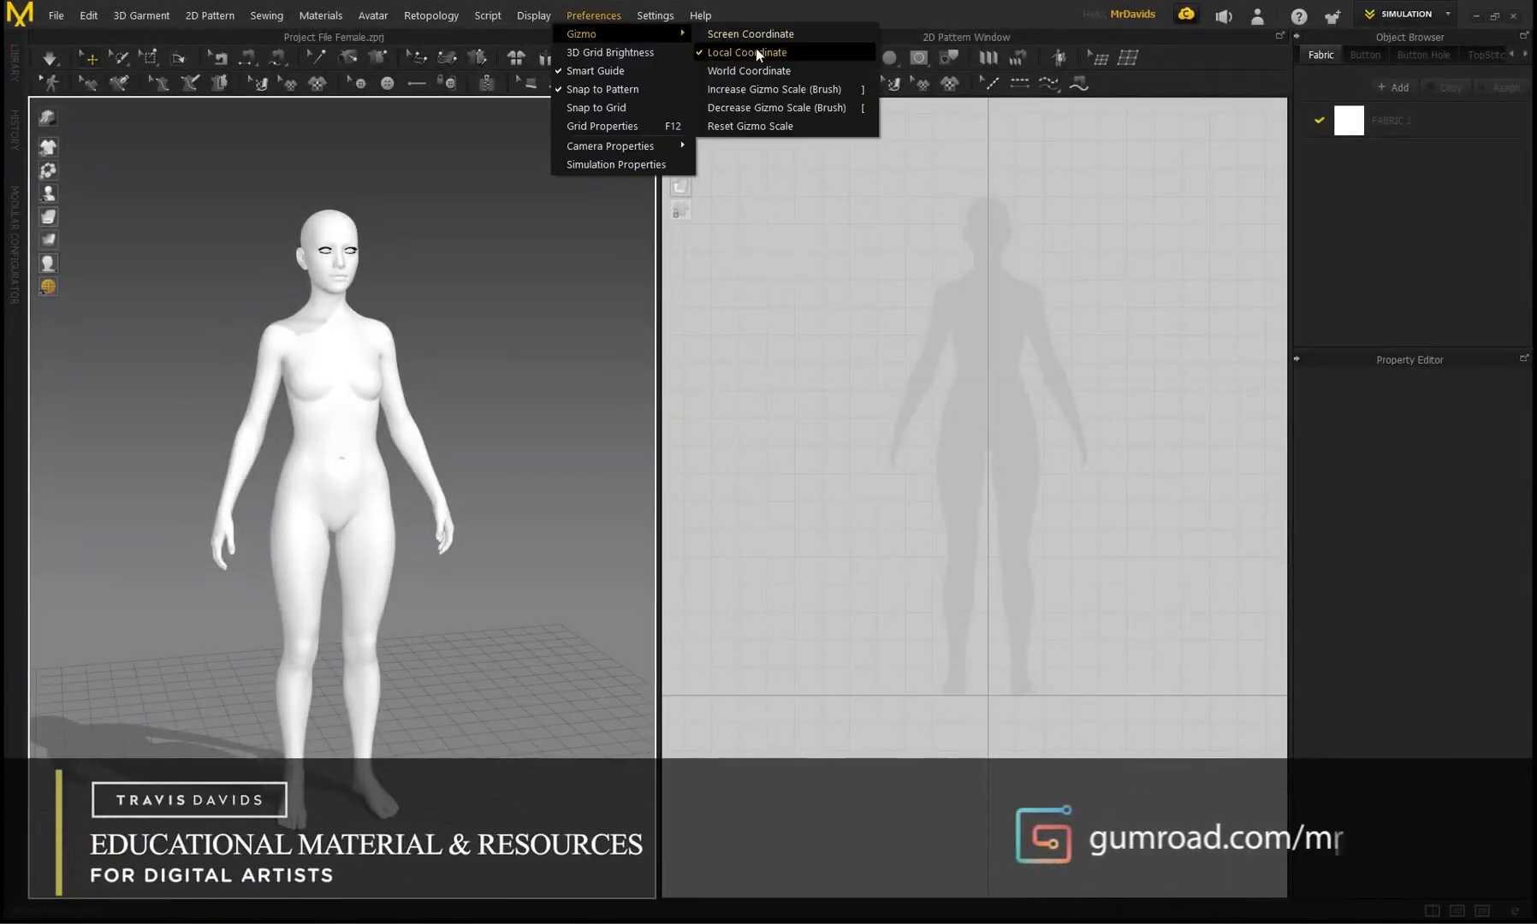
right_click_drag(530, 353, 250, 227)
Open the project file Project File Female.zprj from the Ruffled Collar Project File folder
left_click(57, 16)
mouse_move(80, 54)
left_click(214, 51)
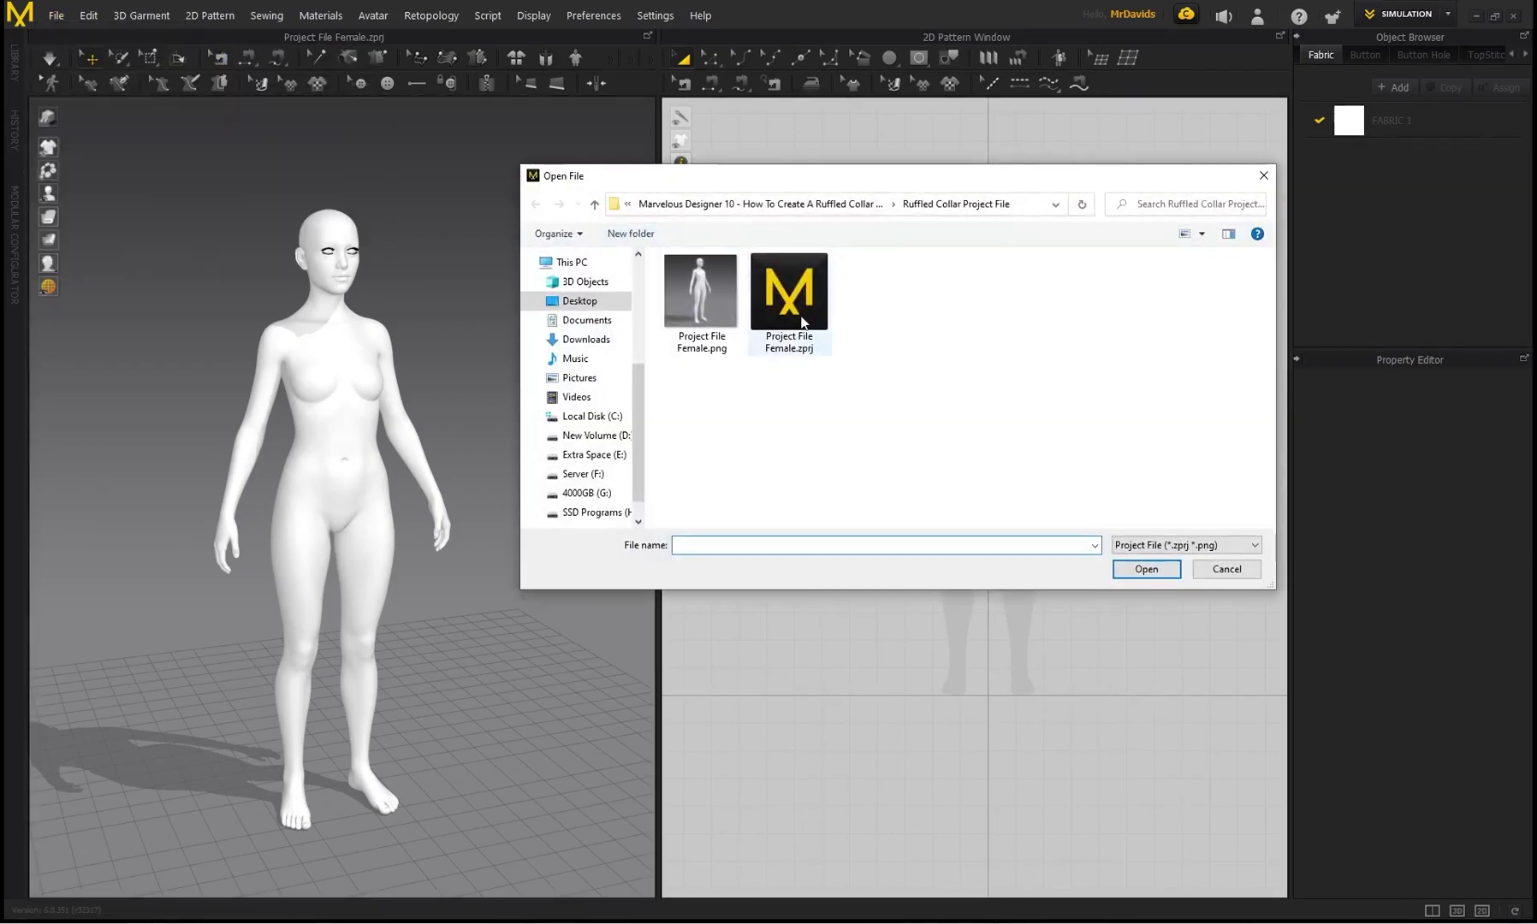
left_click(816, 319)
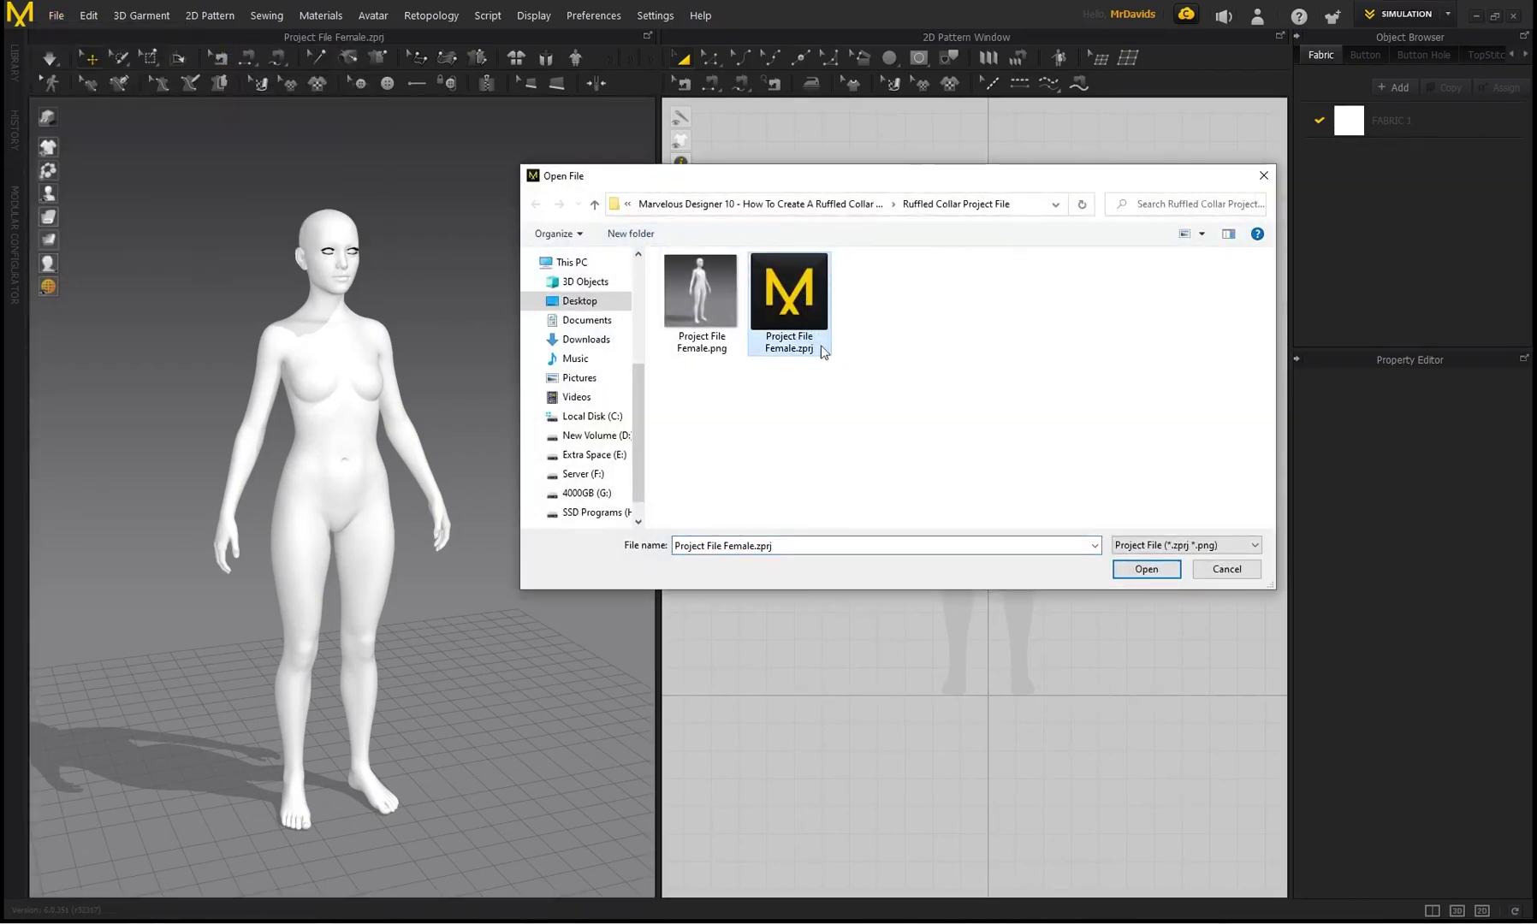
left_click(1129, 570)
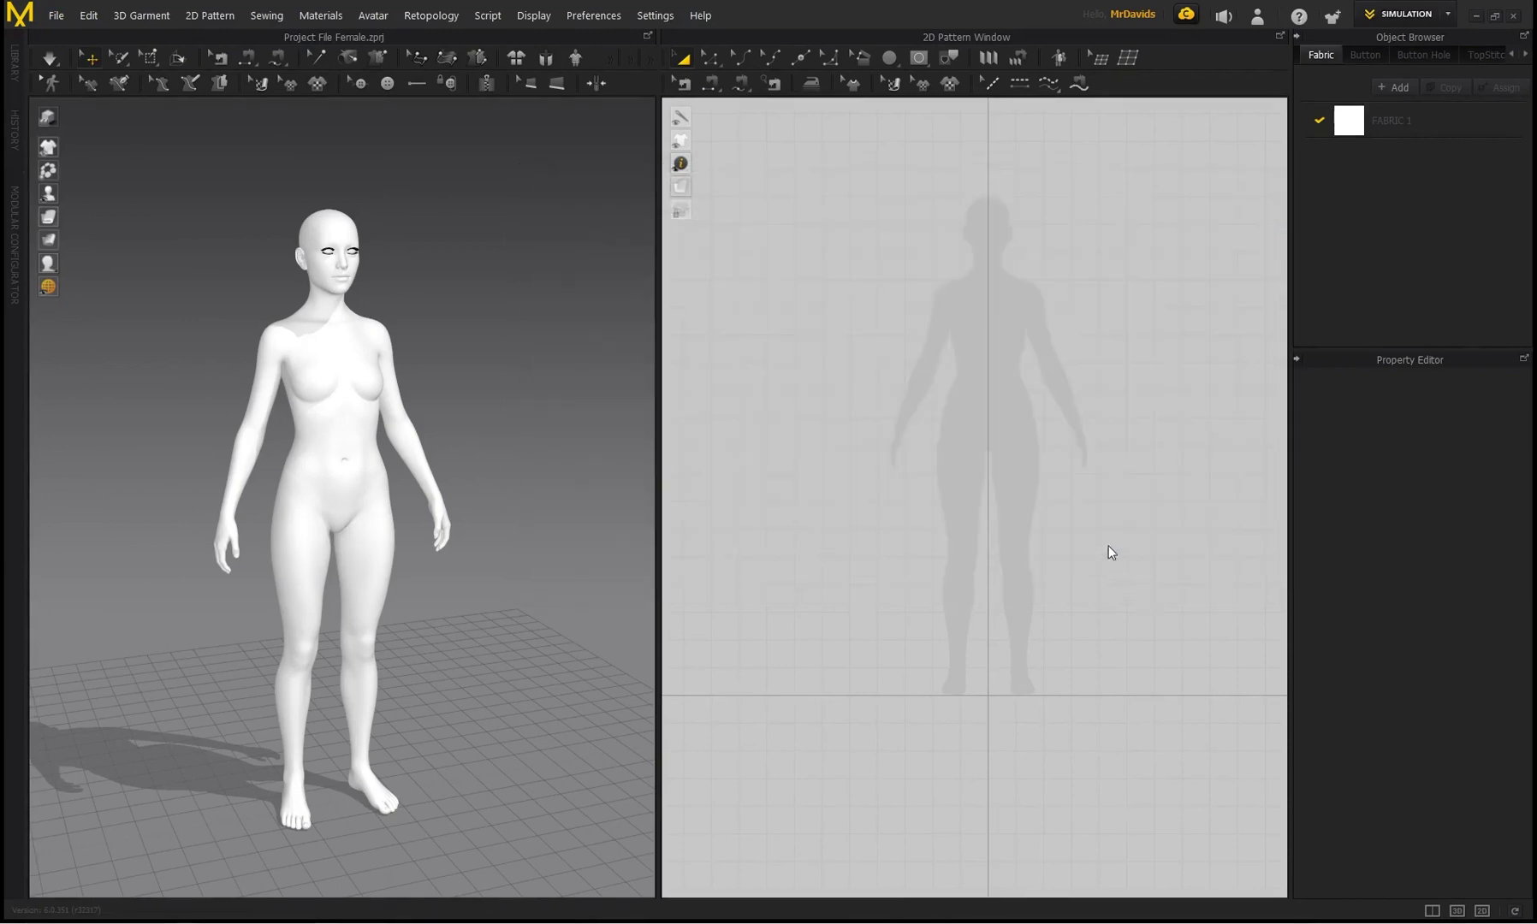
left_click(760, 524)
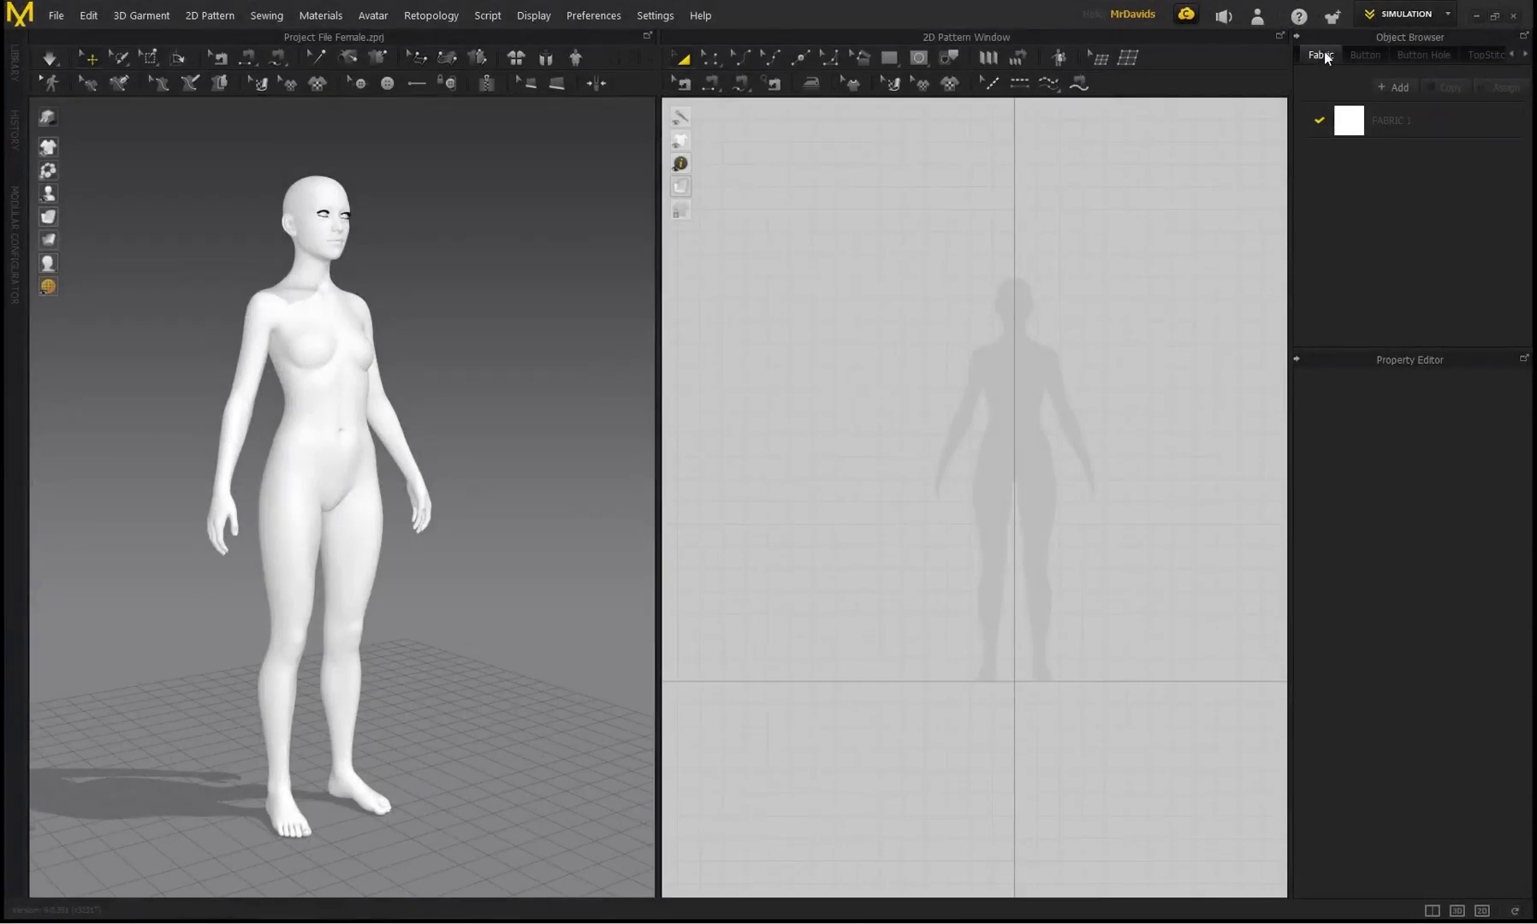
Rename the default fabric as Ruffled Skirt
double_click(1394, 119)
key("ctrl+a")
type("R")
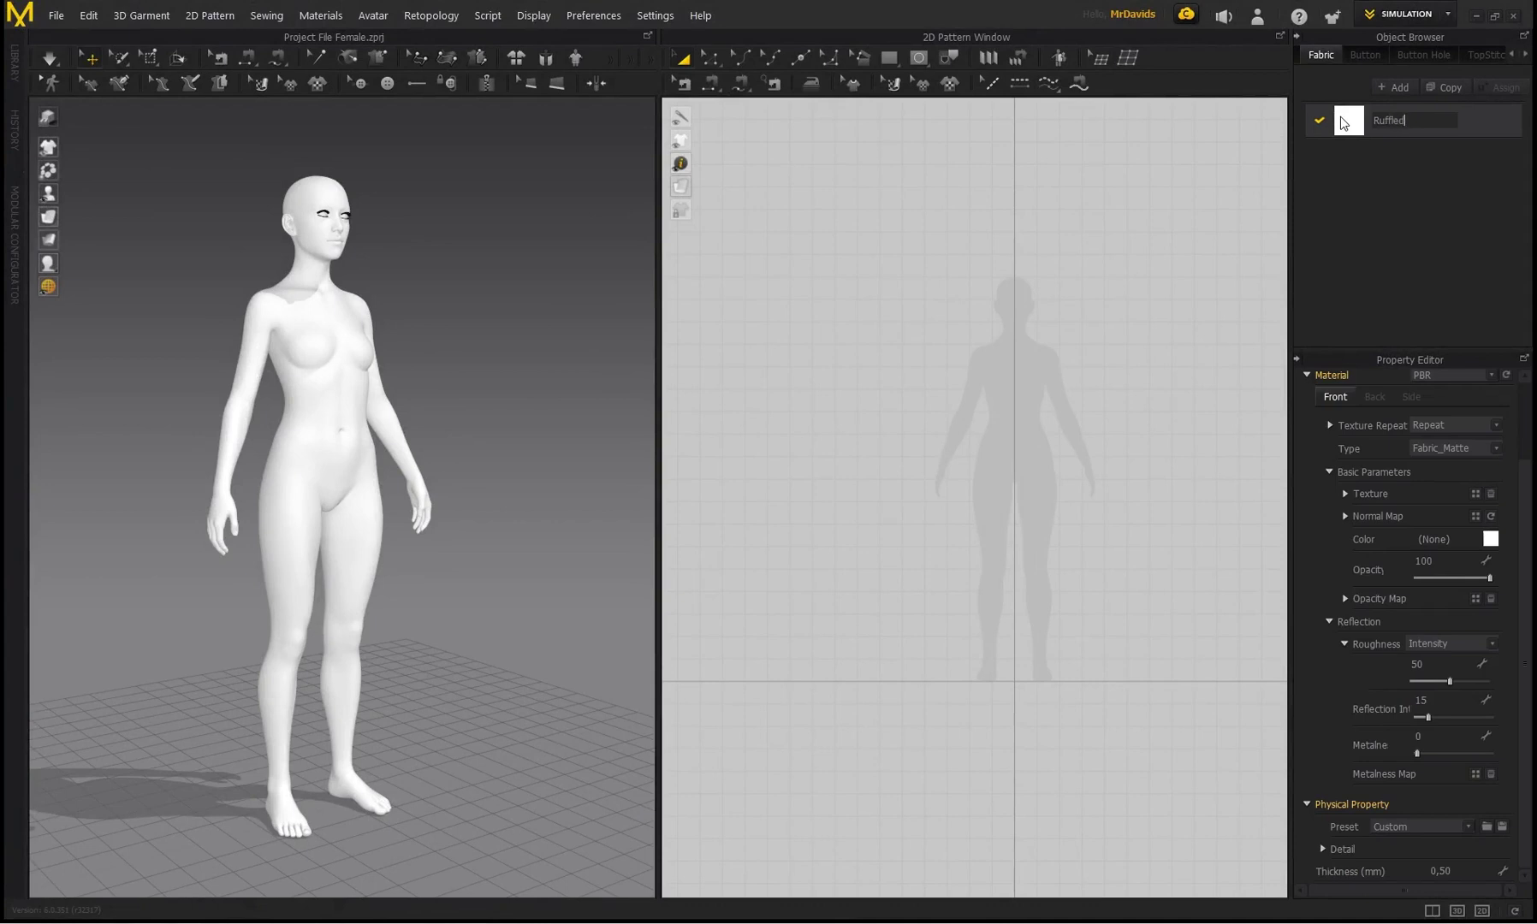
key("Return")
Set the Ruffled Skirt fabric's colour to dark grey (#444444)
left_click(1489, 539)
left_click(452, 279)
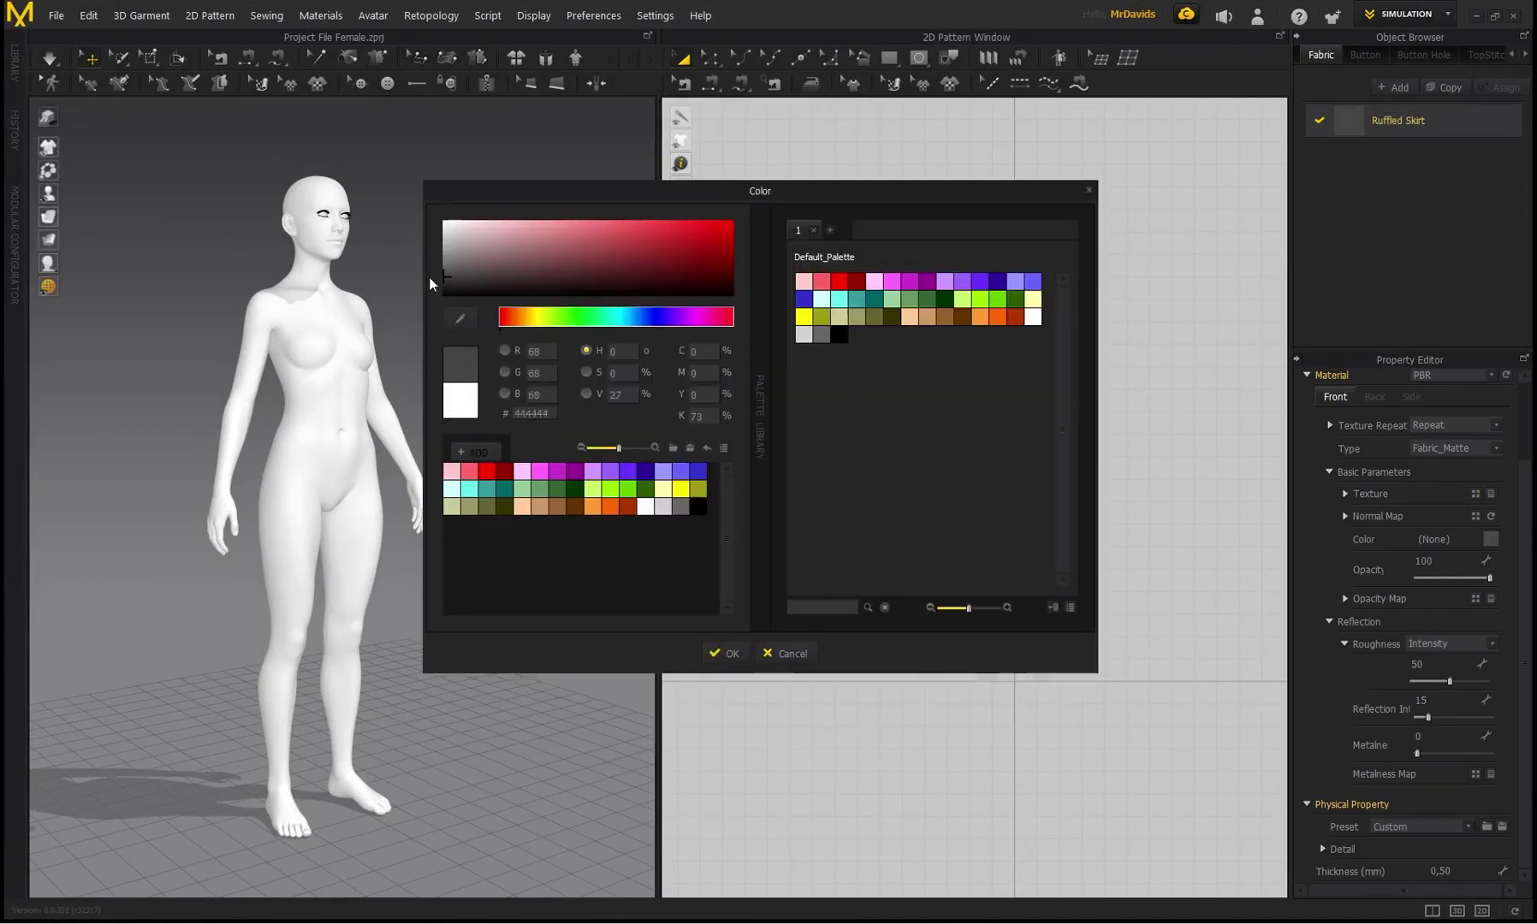
left_click(726, 653)
right_click_drag(419, 422, 411, 406)
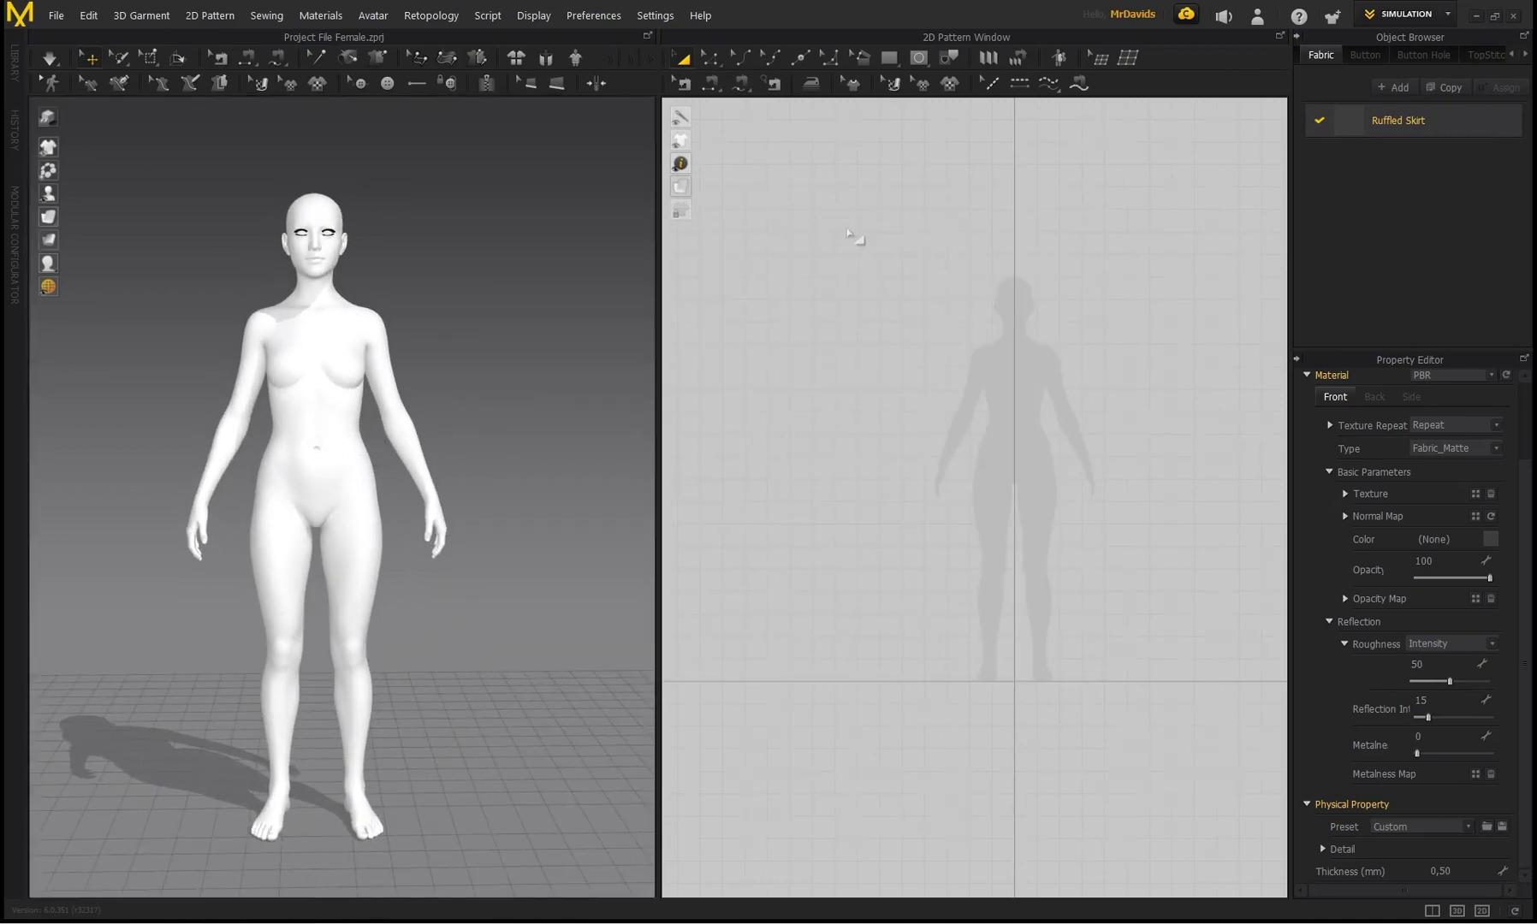
Draw a rectangular waistband pattern about 271 mm wide and 40 mm high across the avatar's waist in the 2D pattern view
left_click_drag(890, 61, 910, 101)
scroll(1013, 419, "up", 5)
scroll(1022, 381, "up", 1)
scroll(991, 448, "up", 2)
scroll(933, 435, "up", 2)
left_click_drag(821, 410, 1075, 448)
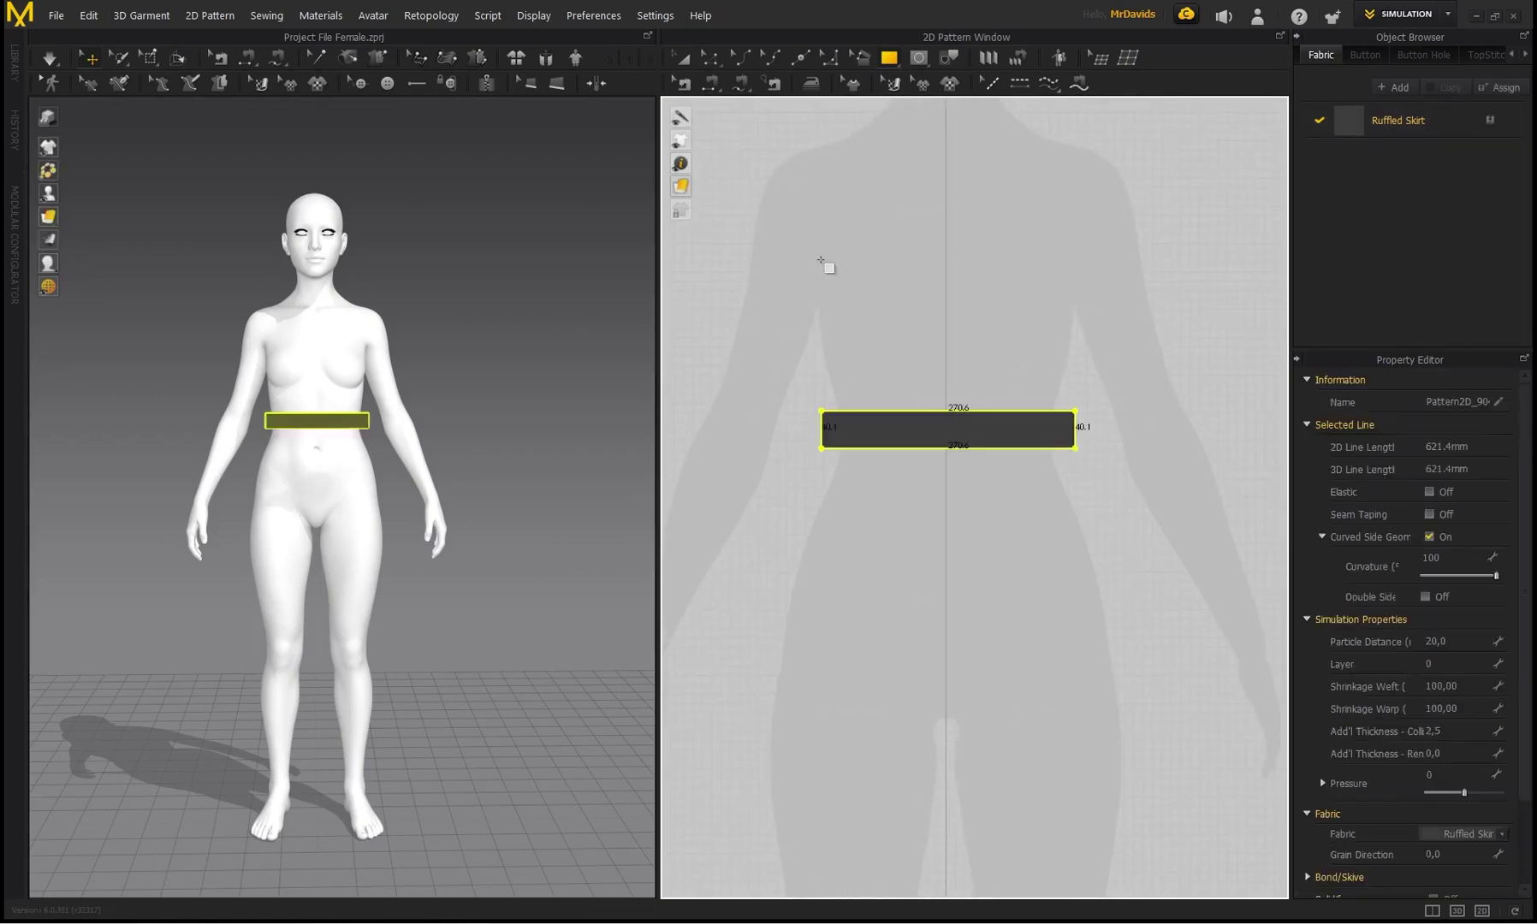
scroll(881, 316, "up", 1)
scroll(858, 380, "up", 2)
scroll(1032, 448, "down", 1)
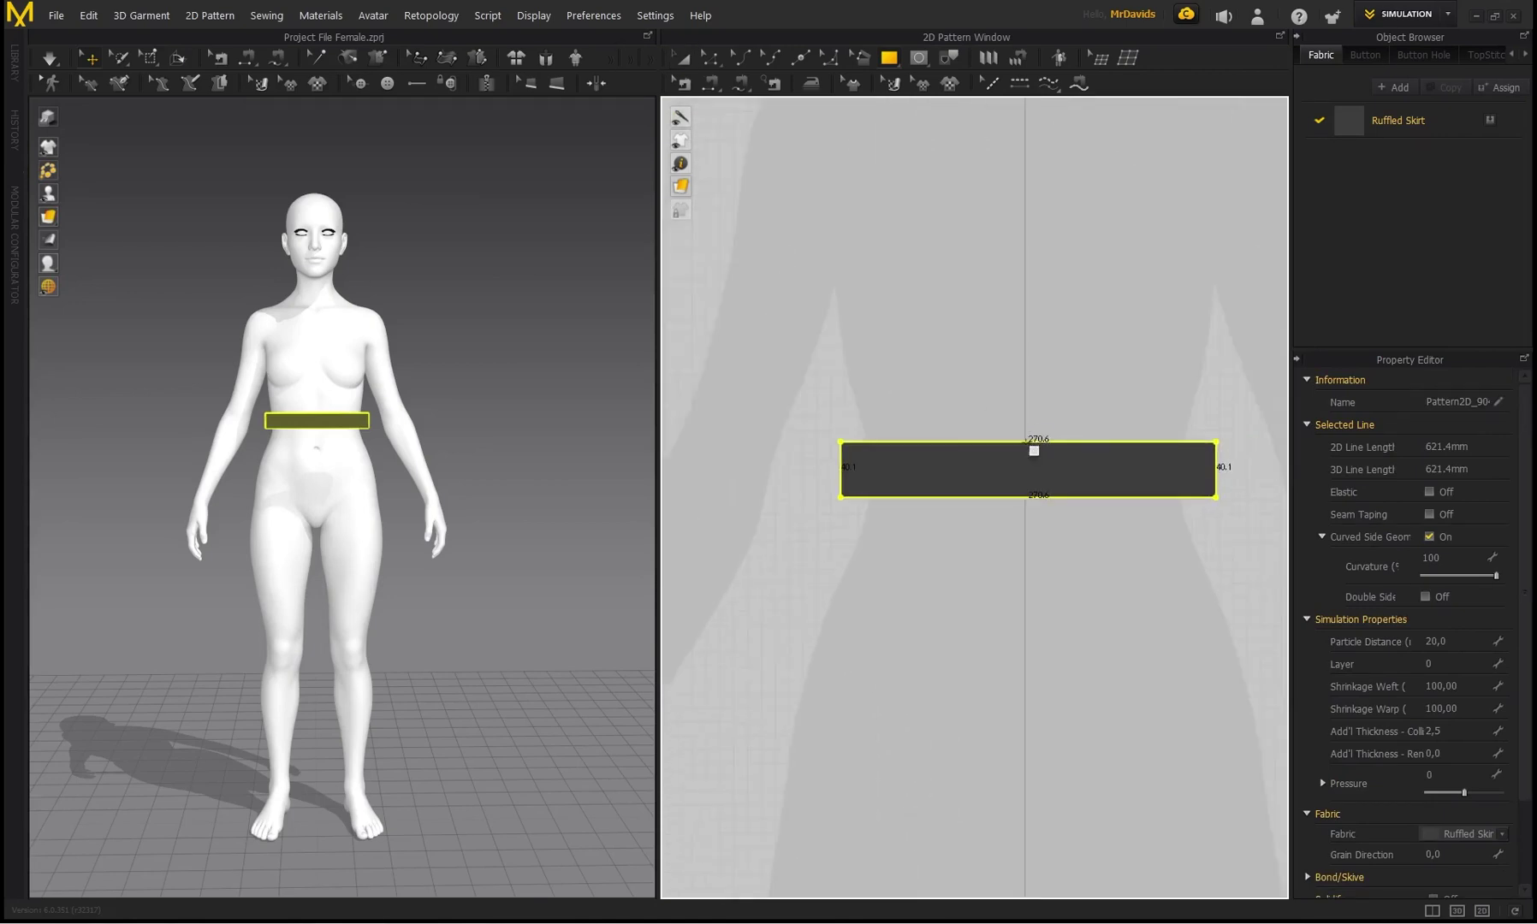
middle_click_drag(760, 414, 775, 425)
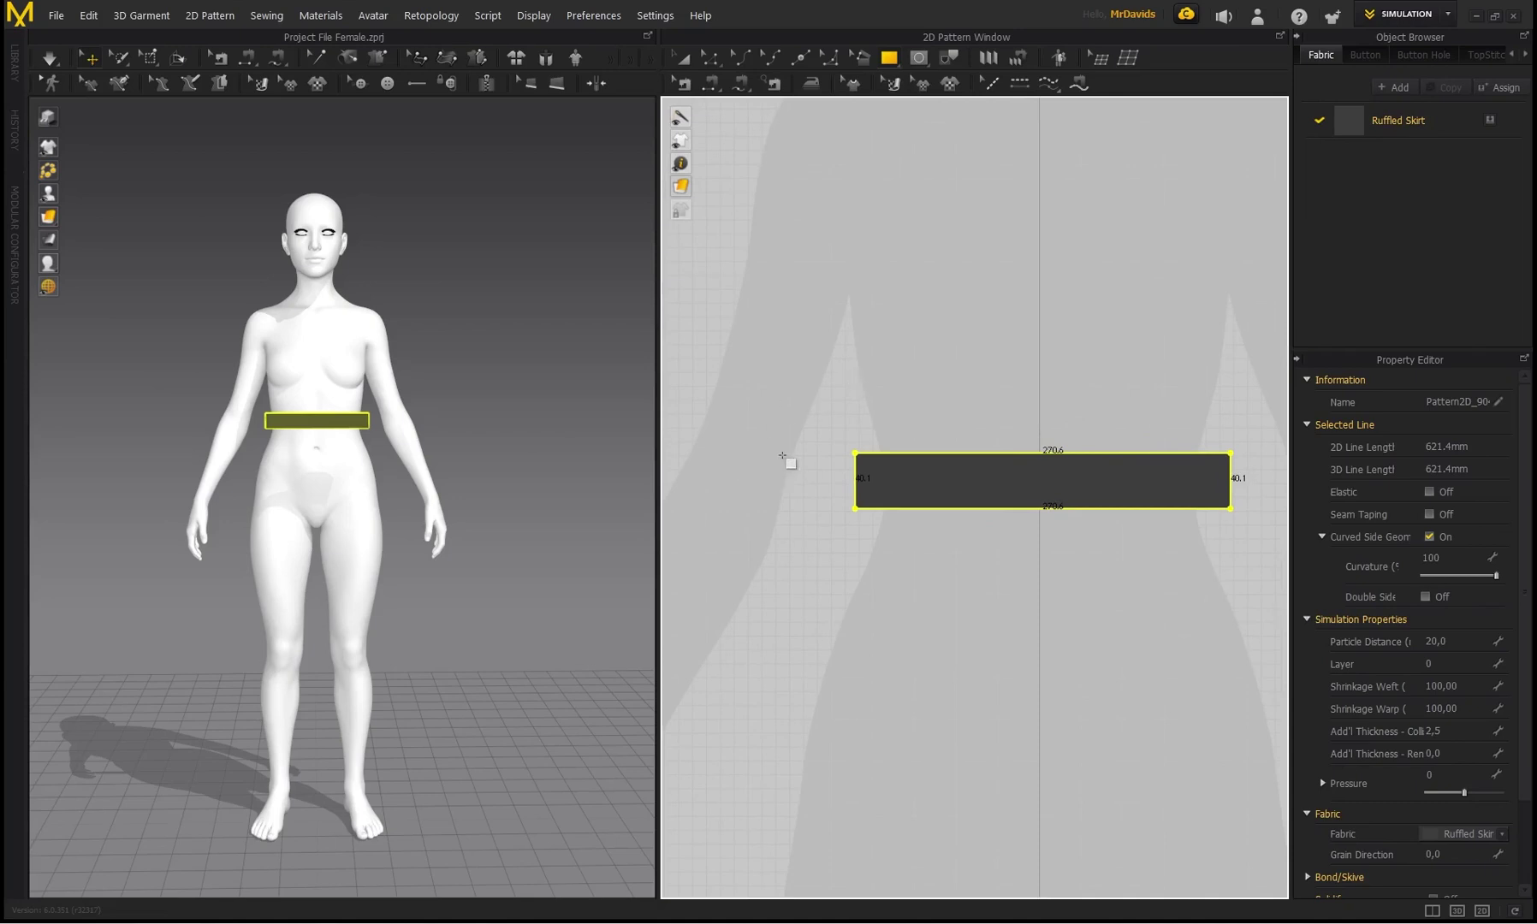
right_click(776, 456)
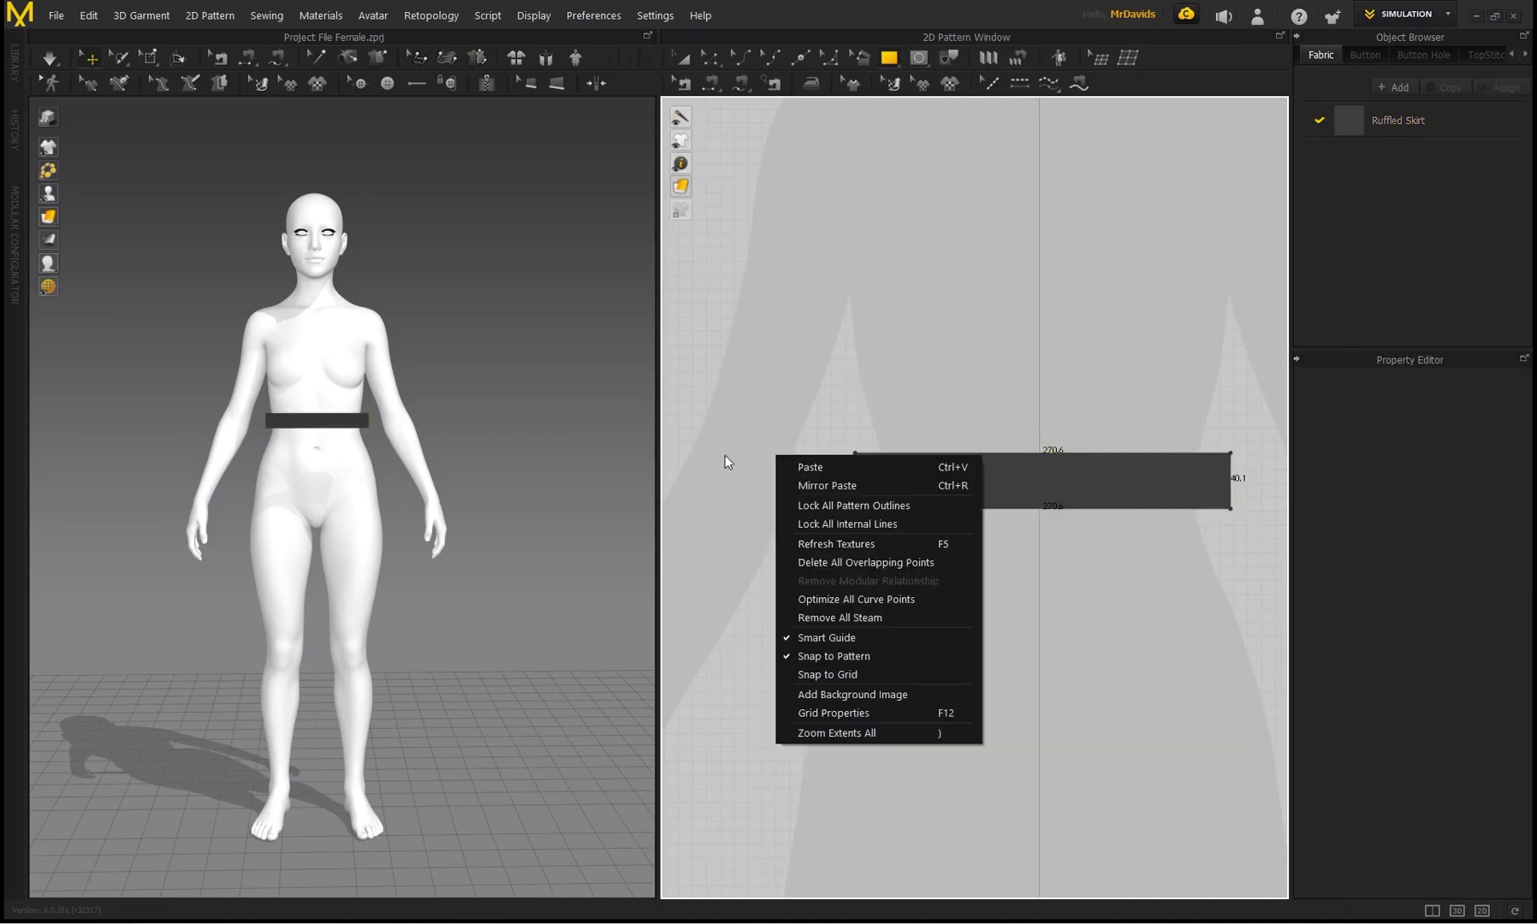
left_click(748, 17)
mouse_move(680, 163)
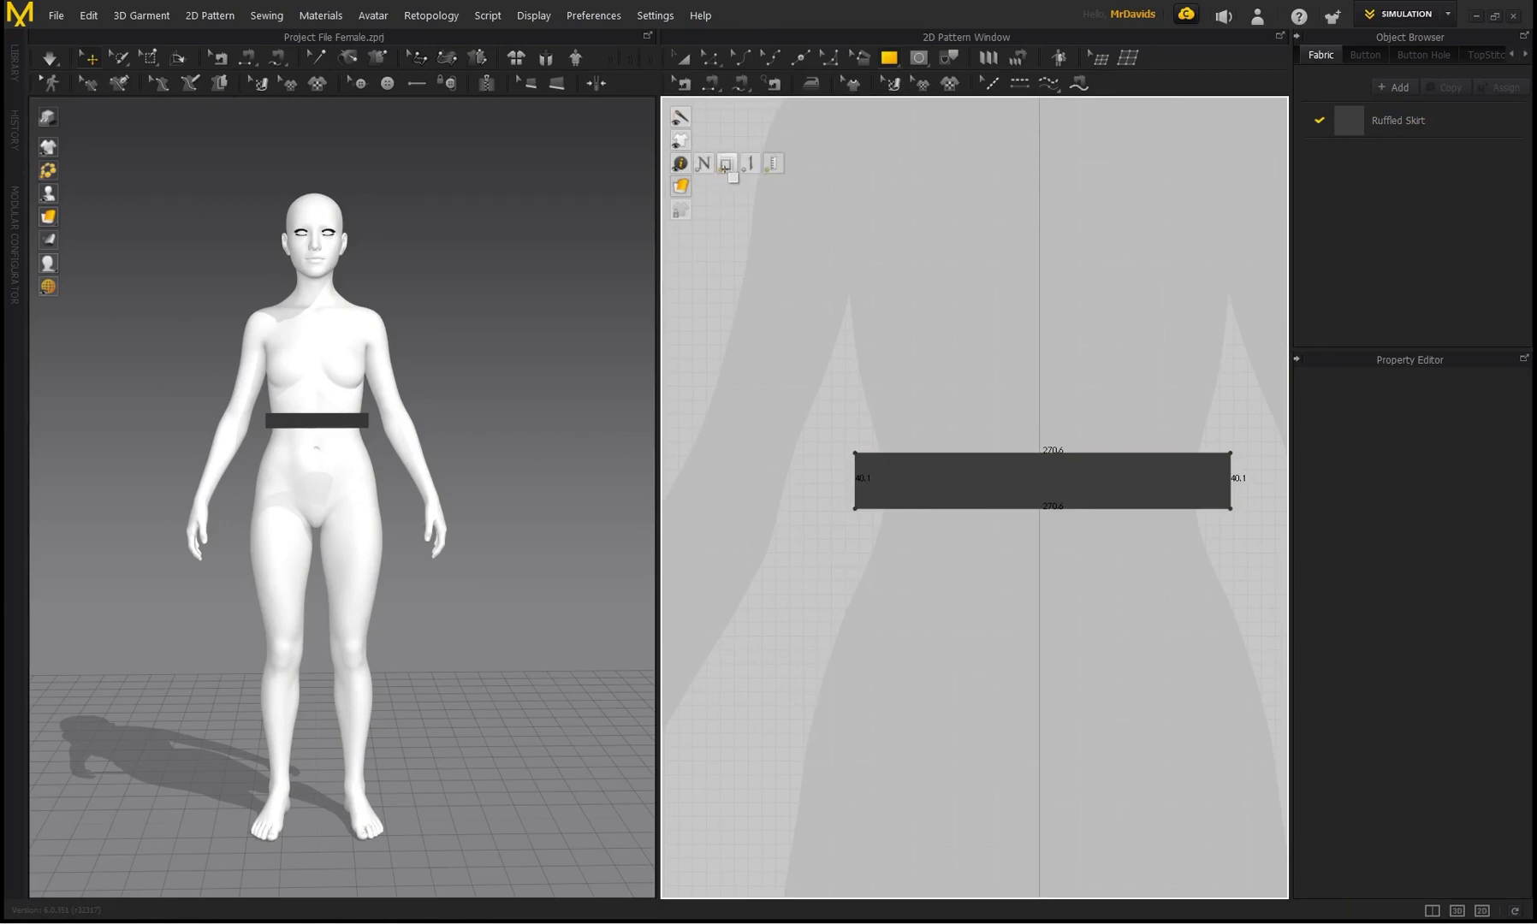
Clone the waistband as a Symmetric Pattern (with Sewing) and place the copy beside the original at about the same height
left_click(687, 63)
middle_click_drag(908, 342, 828, 349)
left_click(912, 483)
scroll(912, 482, "down", 4)
middle_click_drag(943, 402, 893, 399)
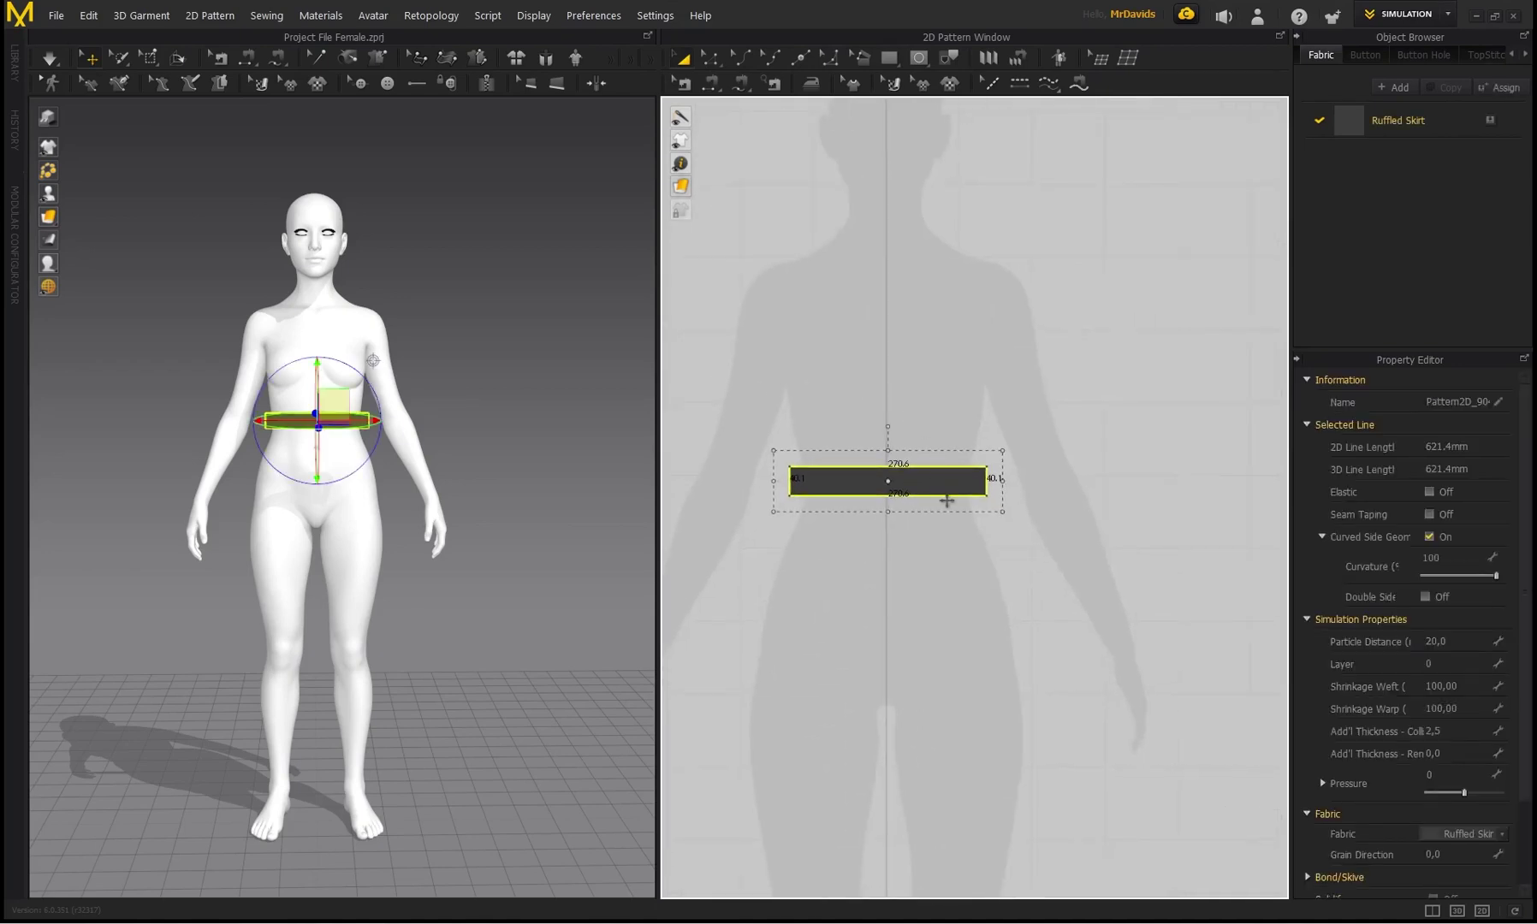
right_click(934, 481)
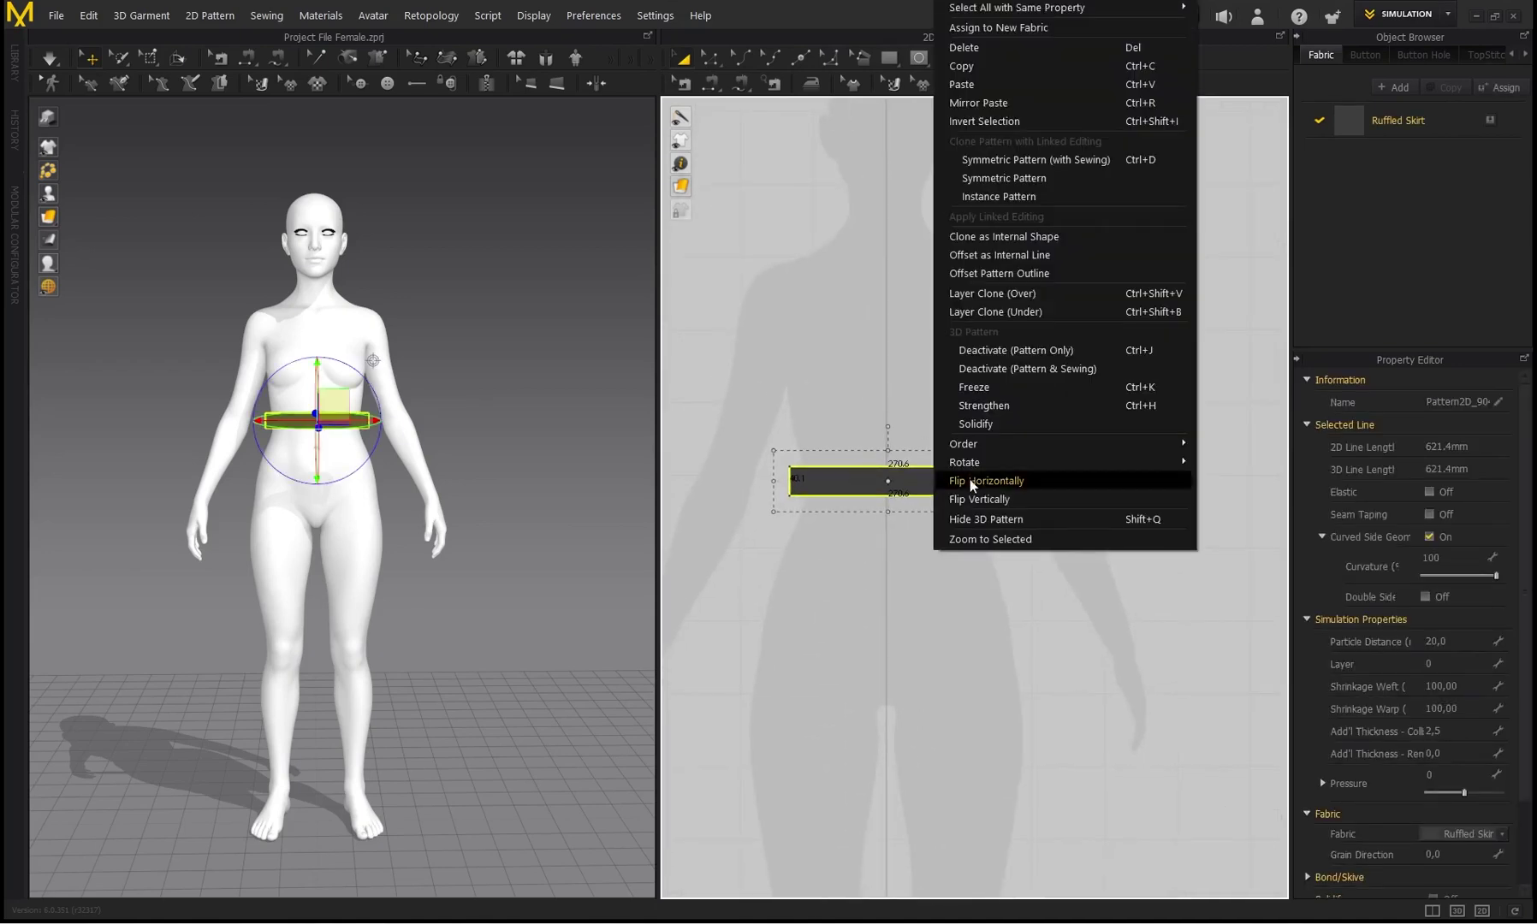
left_click(999, 161)
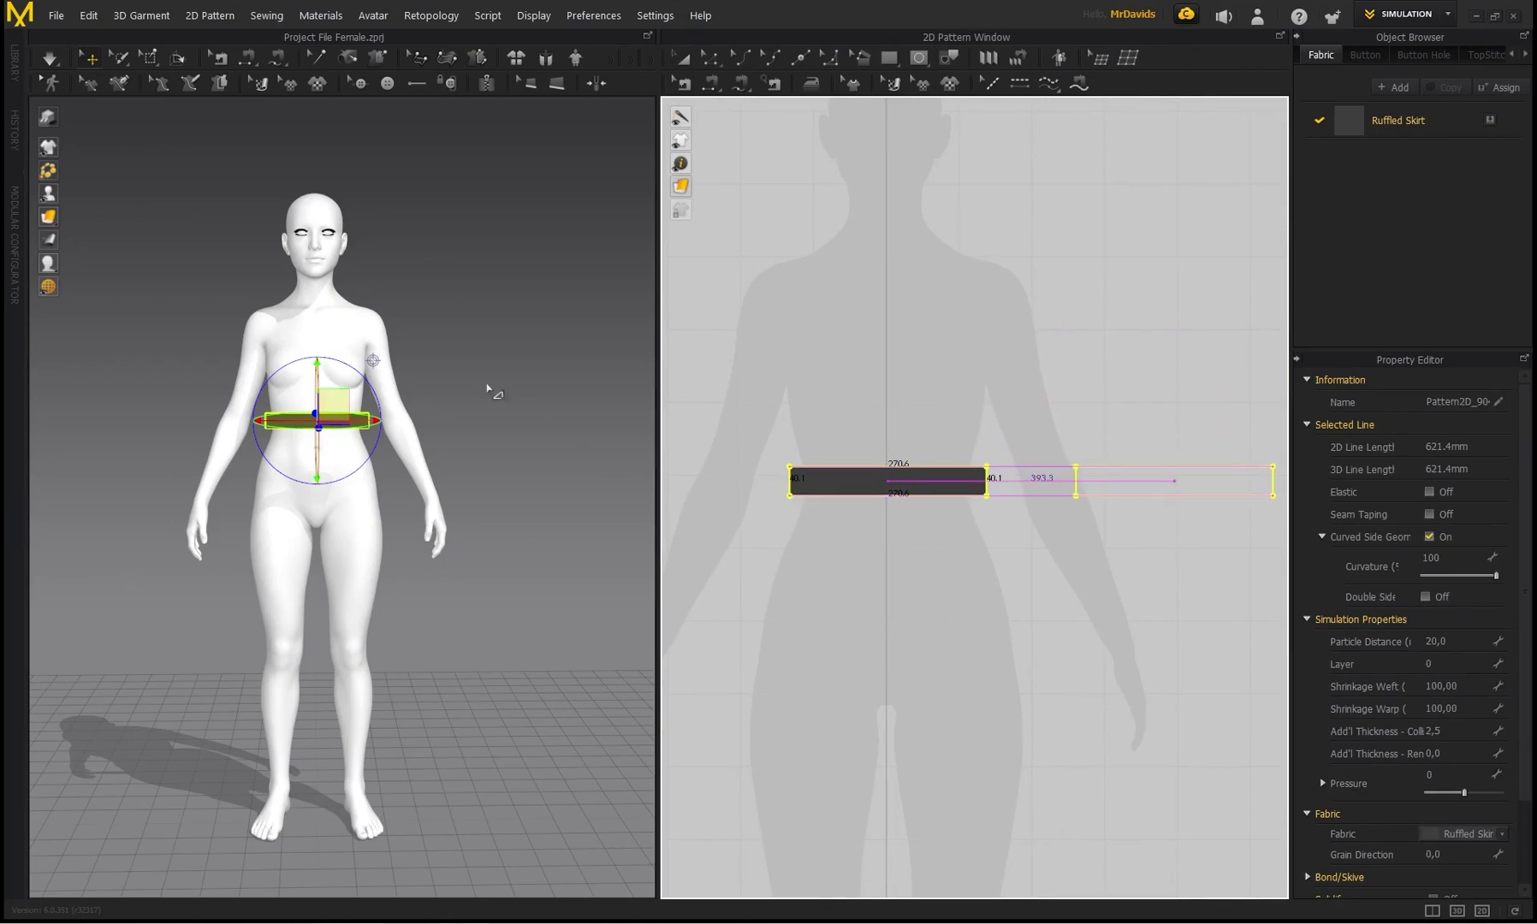
left_click(883, 487)
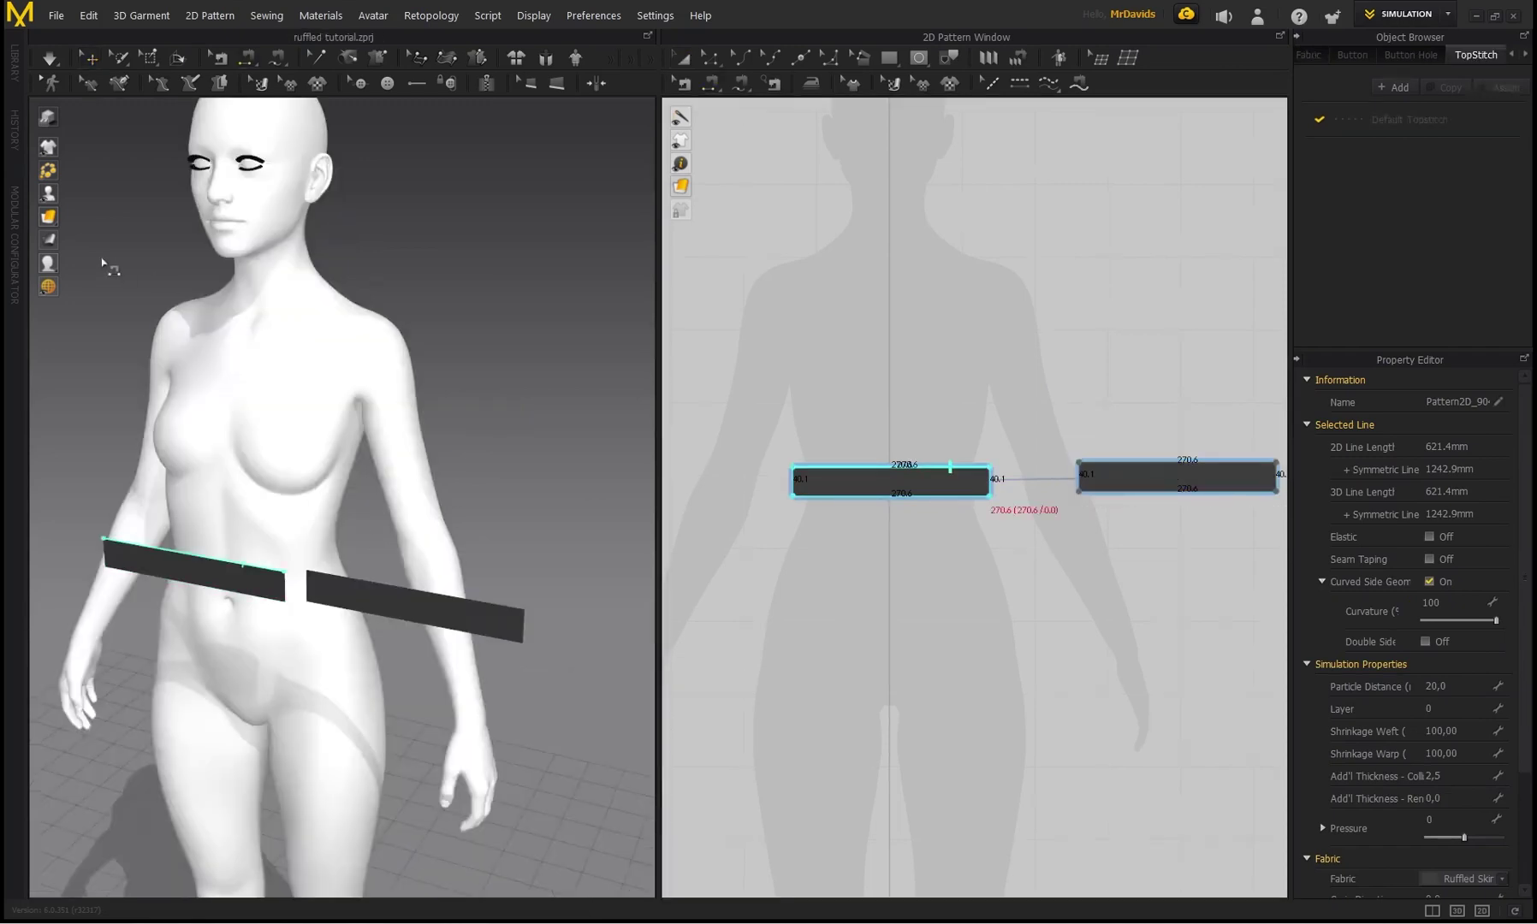
Move the cloned waistband piece in 3D from the front of the avatar to just behind its lower back
mouse_move(53, 219)
left_click(89, 58)
right_click_drag(460, 472, 426, 477)
left_click(484, 507)
right_click_drag(272, 514, 134, 523)
middle_click_drag(134, 522, 268, 492)
scroll(365, 498, "up", 2)
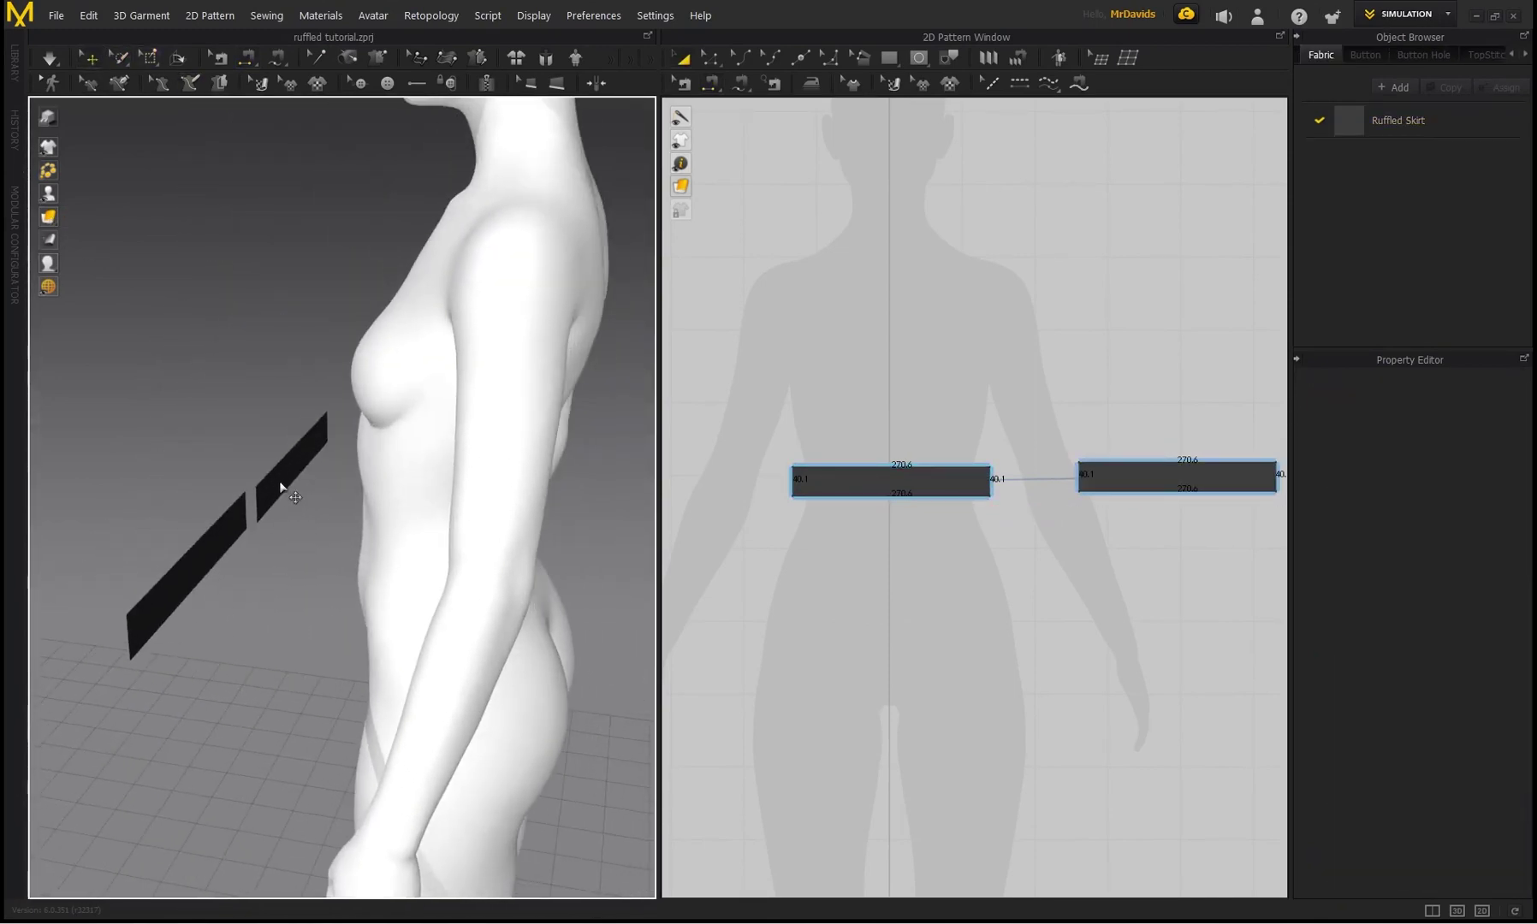
right_click_drag(272, 488, 242, 462)
left_click(310, 580)
right_click_drag(353, 603, 210, 648)
left_click_drag(253, 710, 496, 582)
right_click_drag(479, 575, 300, 599)
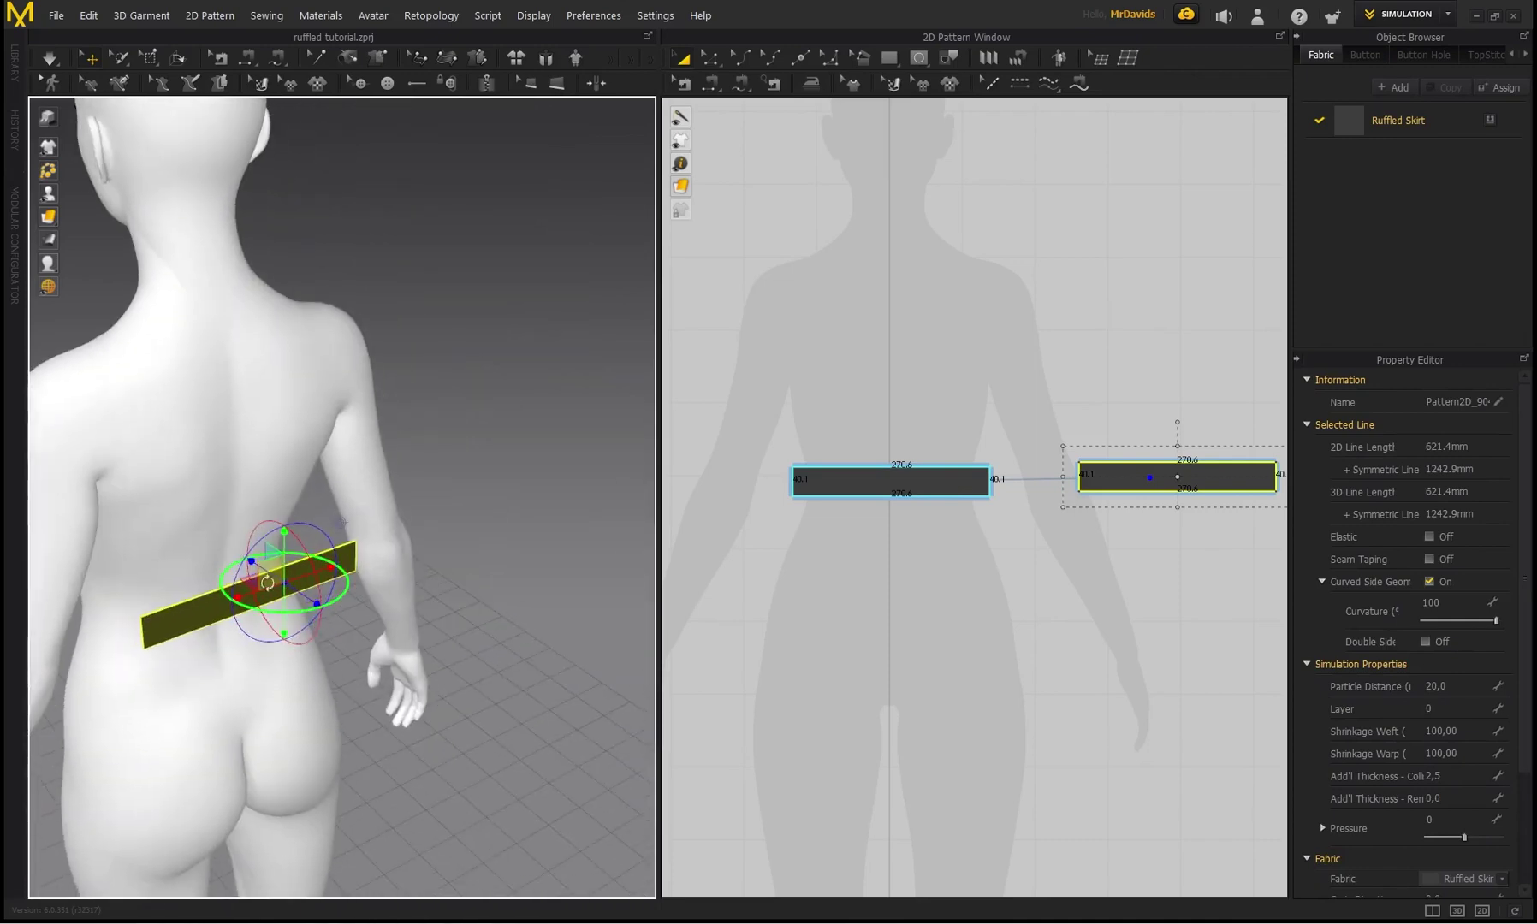
left_click_drag(310, 604, 257, 609)
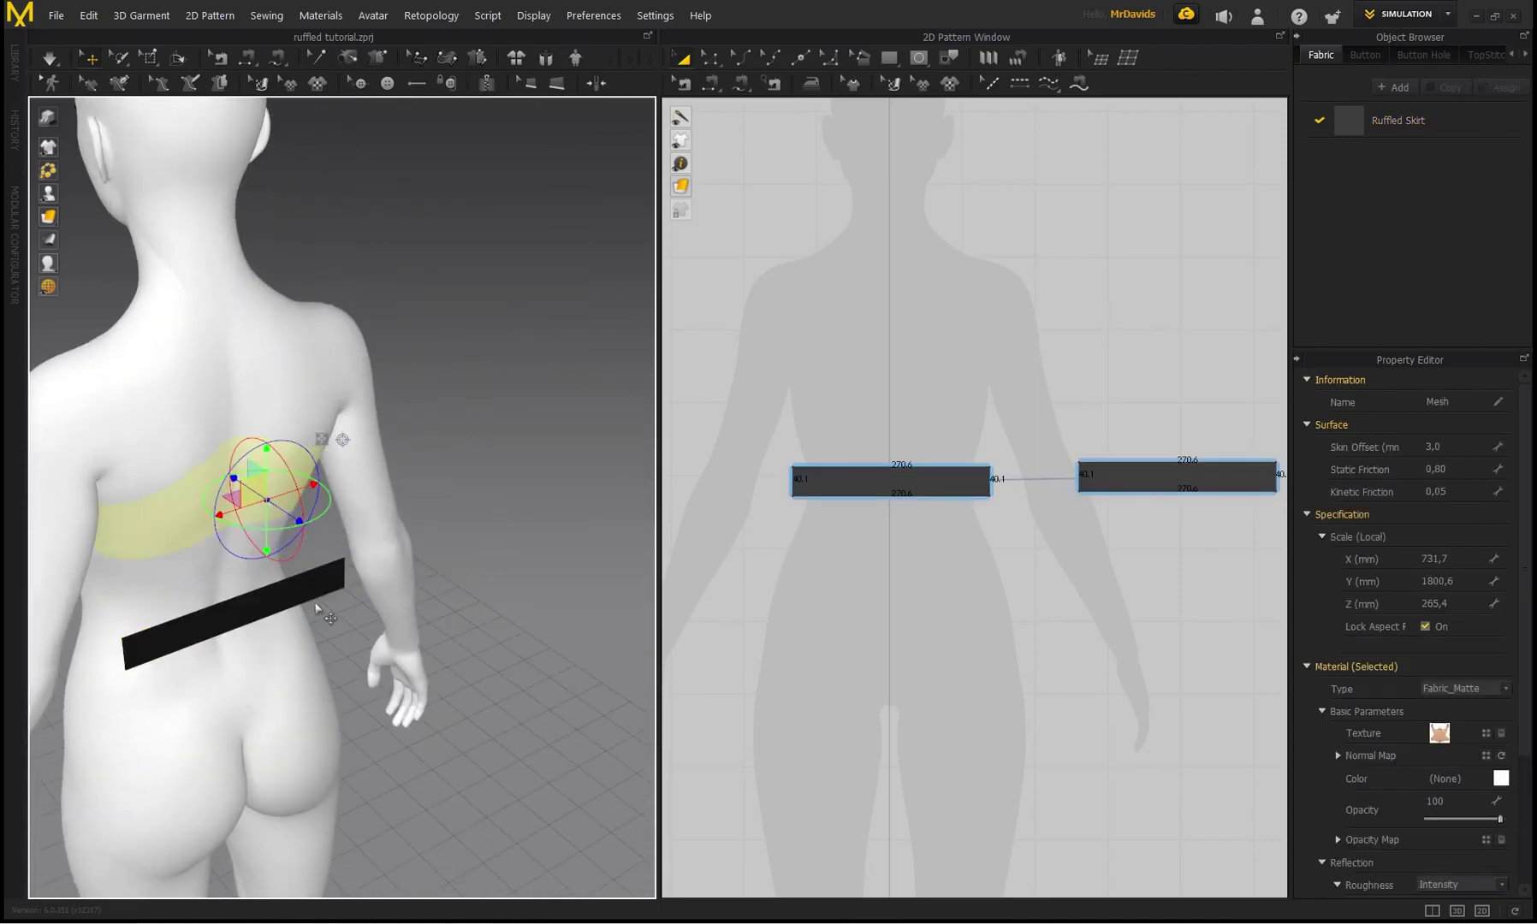
Flip the back waistband piece horizontally in 3D so that its side edges line up with the front piece
right_click(190, 638)
left_click(248, 439)
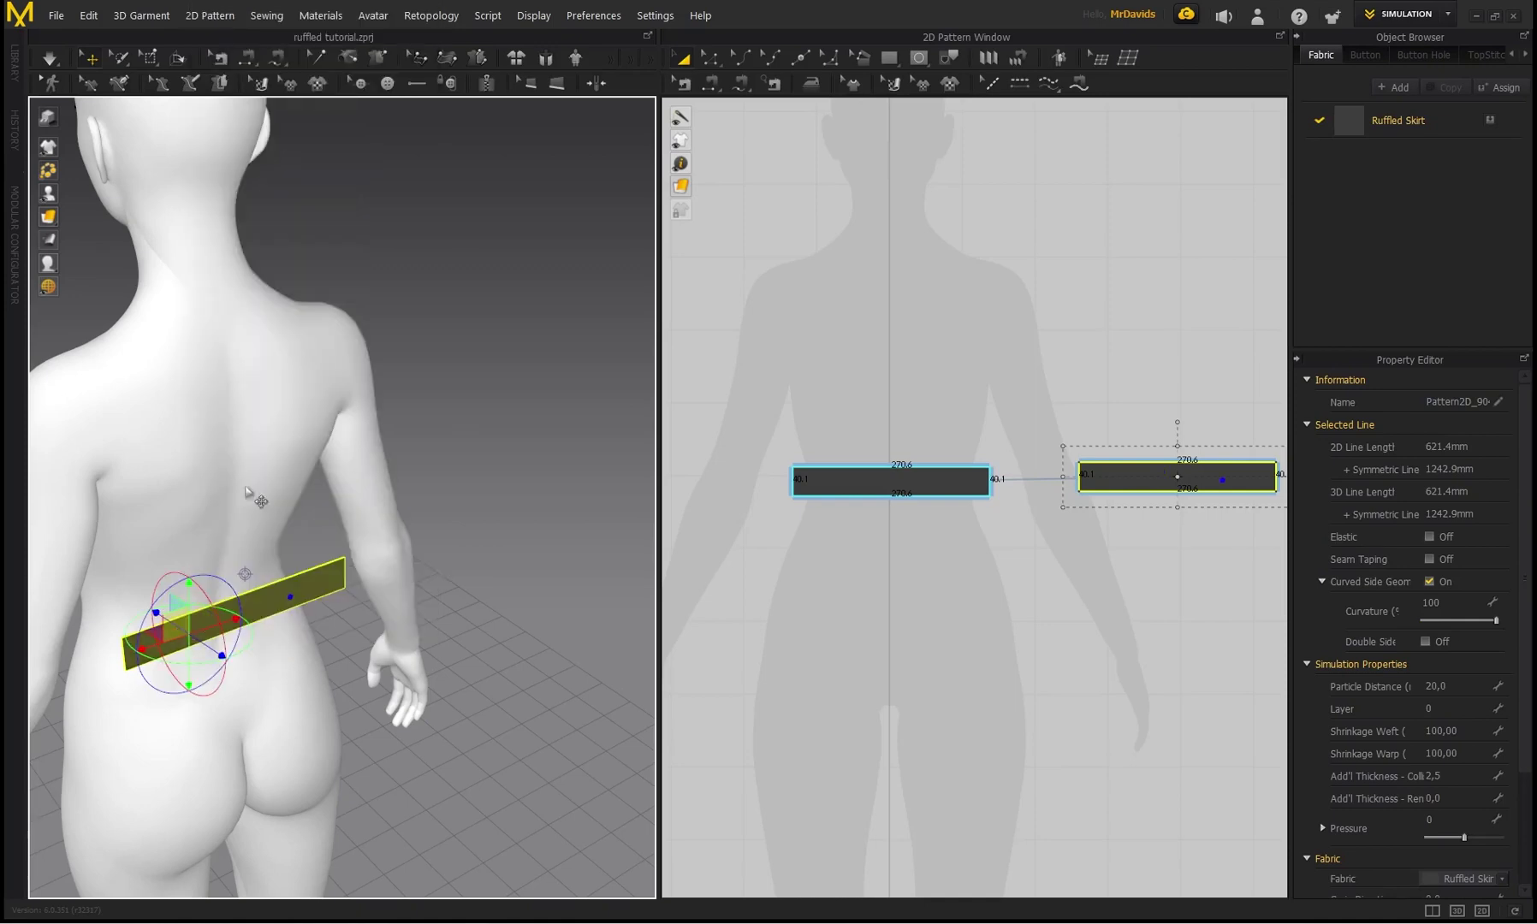
right_click_drag(196, 526, 337, 517)
middle_click_drag(228, 485, 208, 395)
left_click(480, 308)
right_click_drag(480, 308, 515, 313)
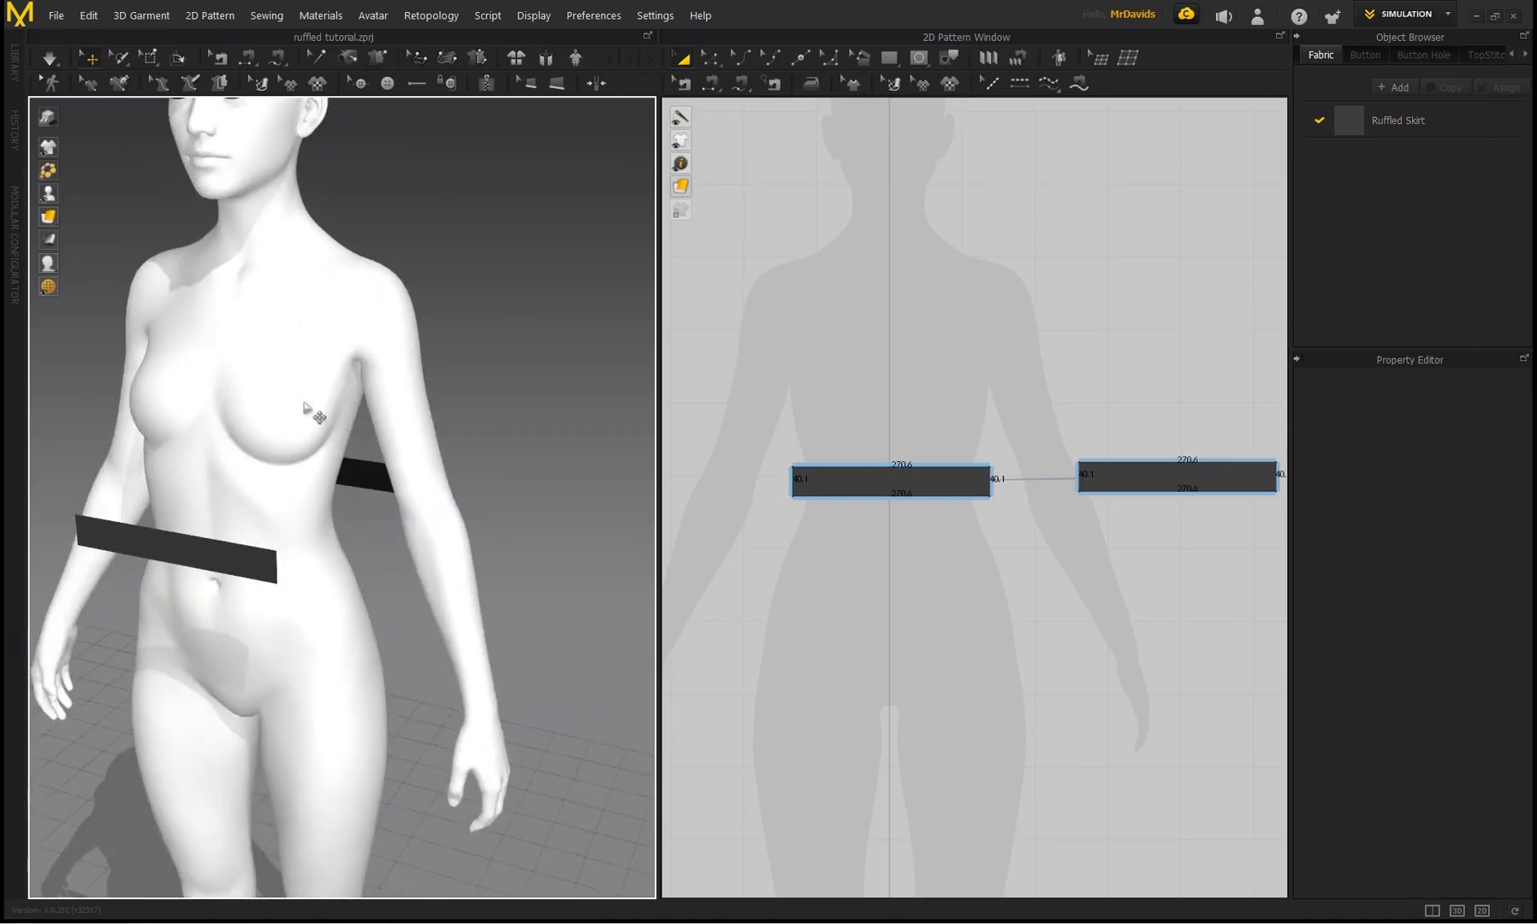
middle_click_drag(388, 377, 421, 431)
Sew the facing short edges of the front and back waistband pieces together, and likewise their two outer short edges
left_click(247, 62)
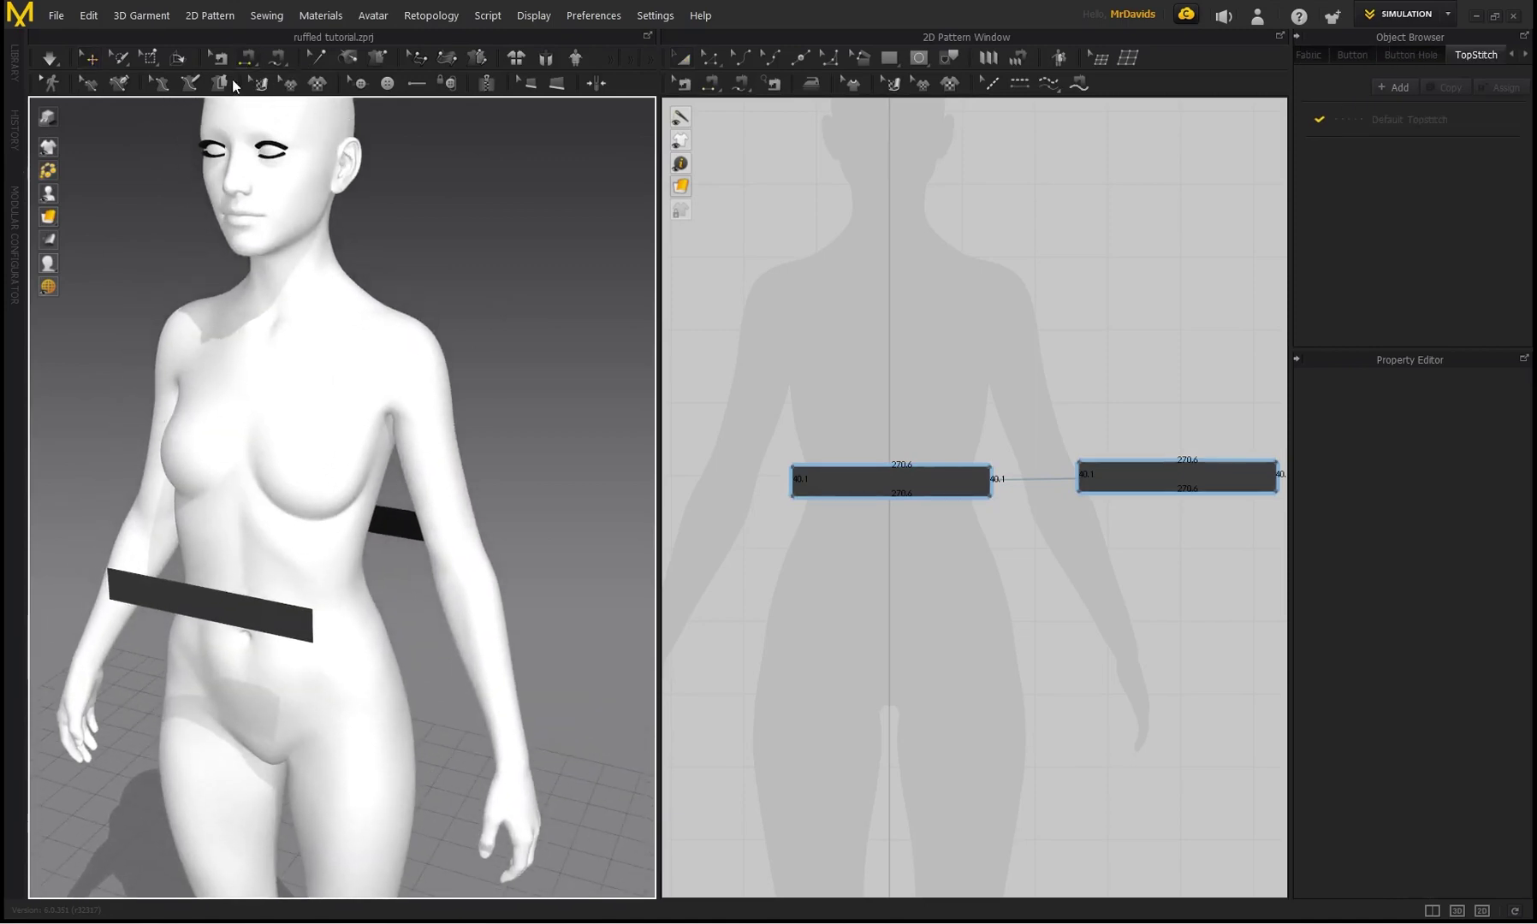
left_click(990, 478)
left_click(1072, 475)
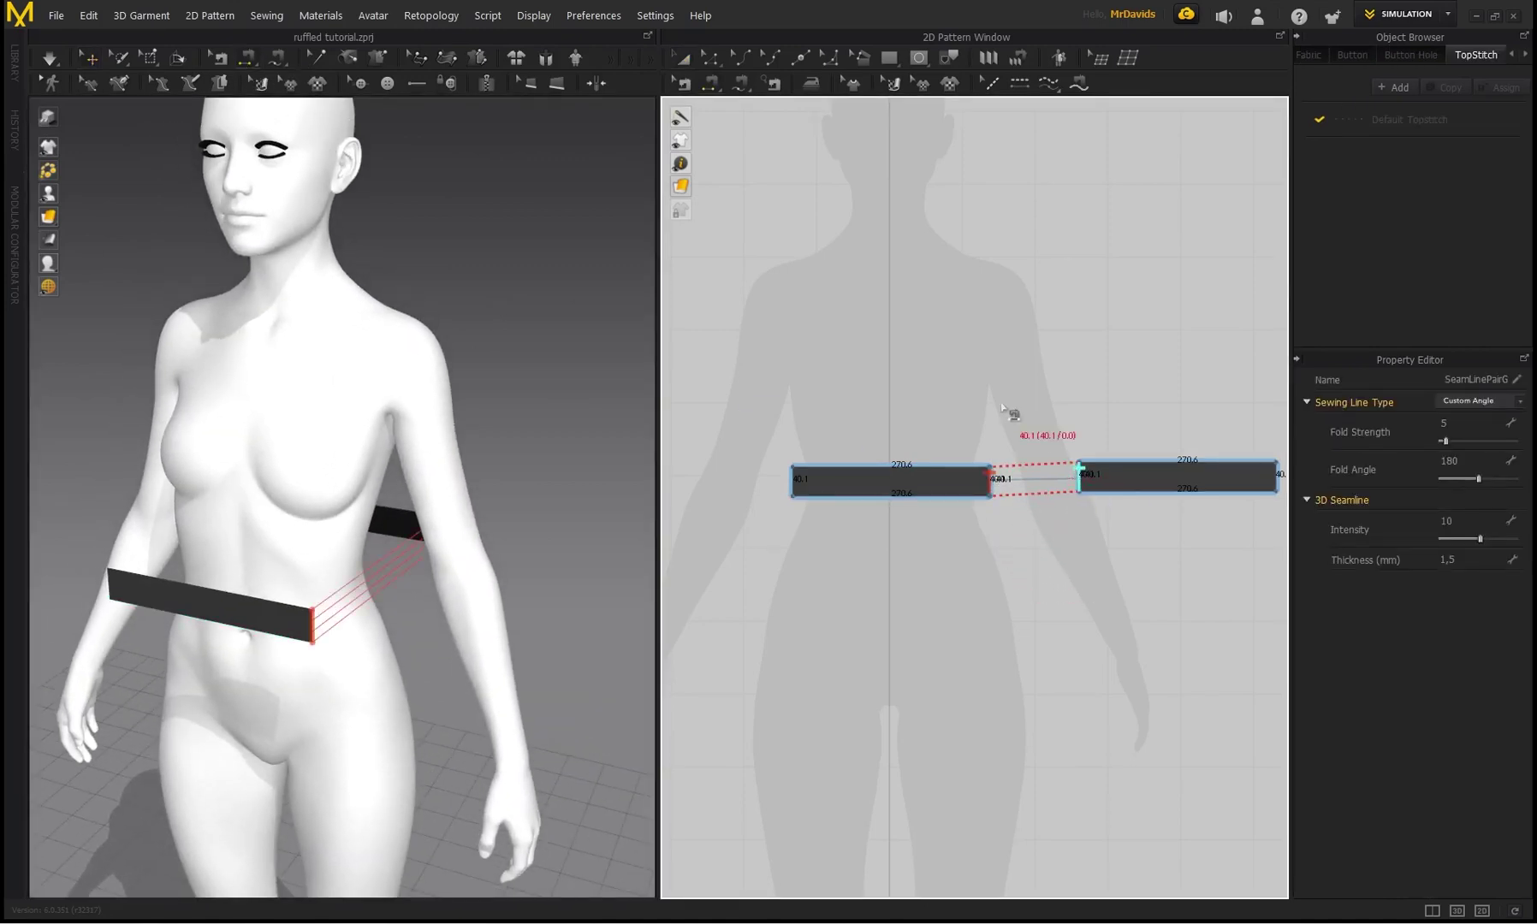
middle_click_drag(1006, 405, 939, 413)
left_click(726, 486)
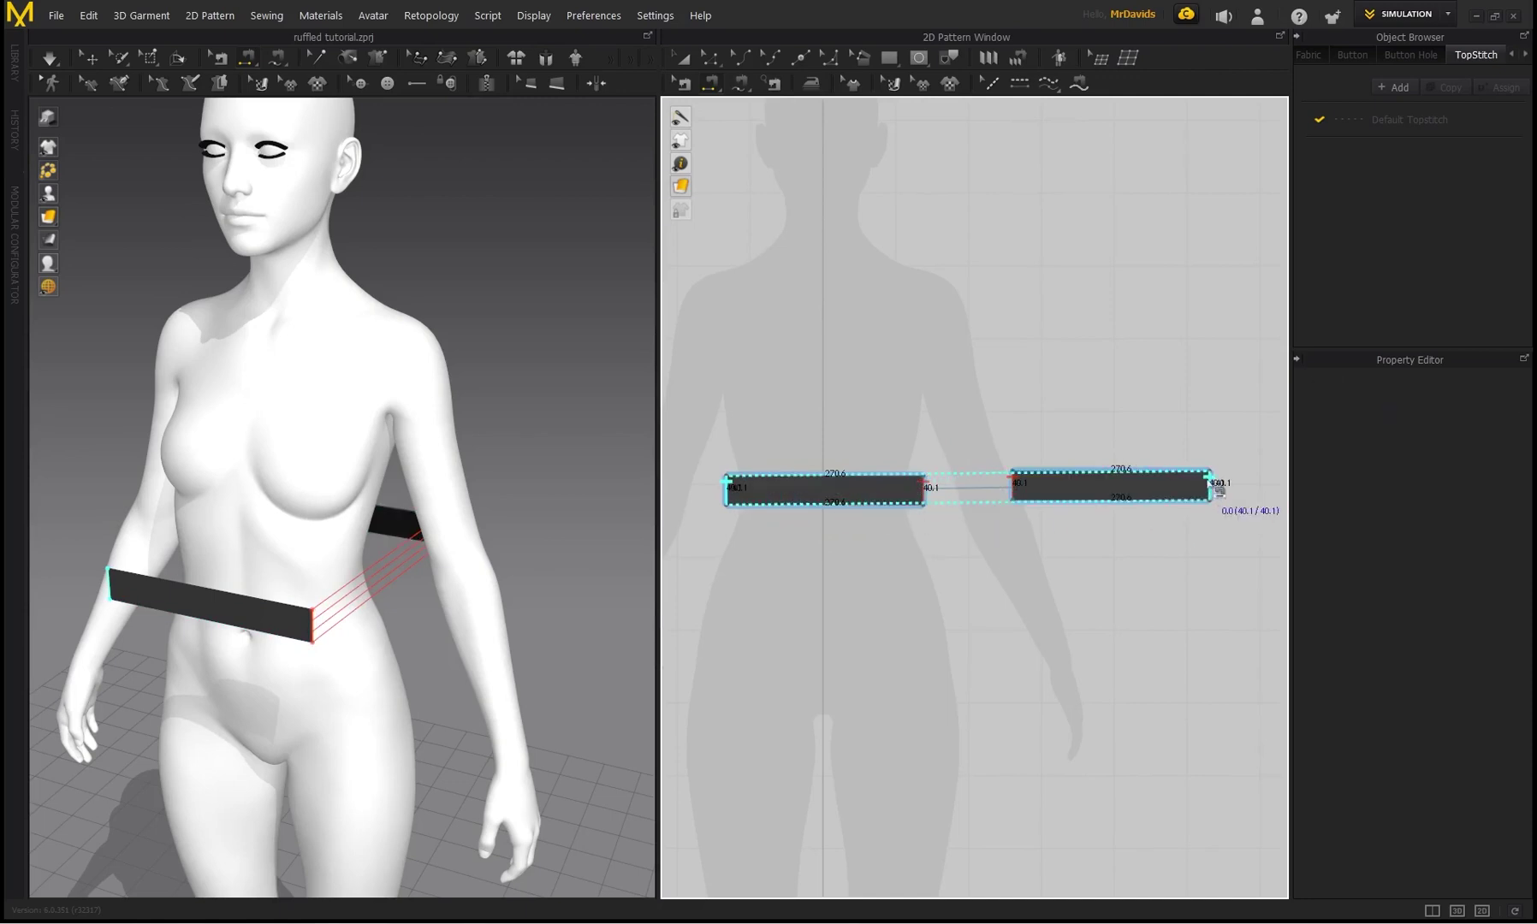
left_click(1210, 478)
Simulate the garment so that the sewn waistband closes around the avatar's waist
right_click_drag(224, 412, 377, 436)
right_click_drag(301, 522, 261, 498)
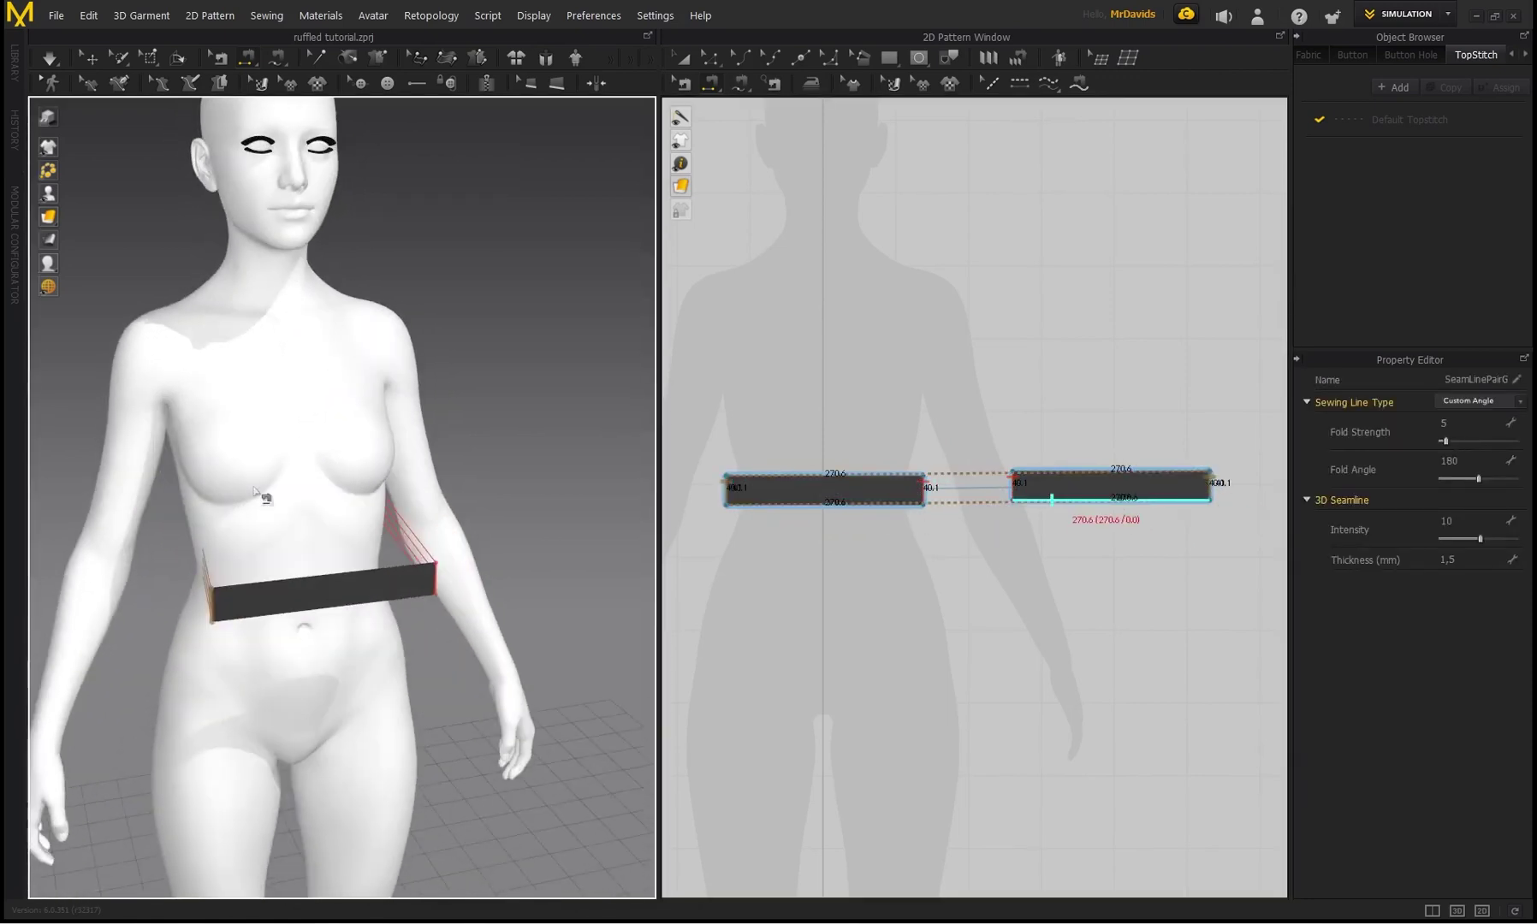
left_click(50, 58)
right_click_drag(382, 479, 334, 492)
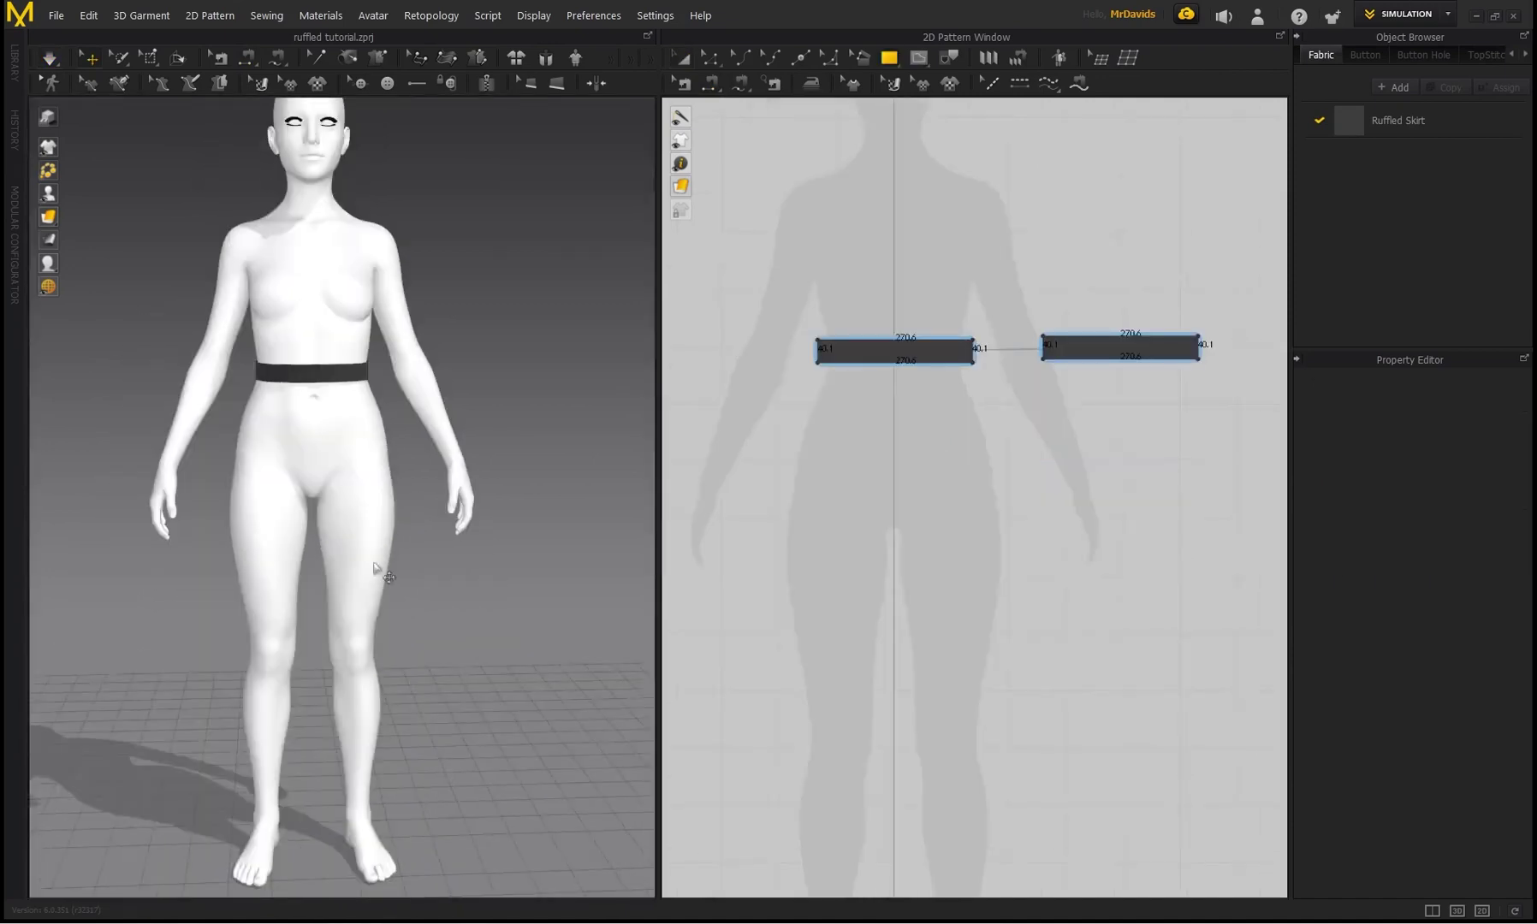
Draw a rectangular skirt panel about 138 mm wide and 196 mm high below the front waistband, ending at the body's centre line
left_click(890, 65)
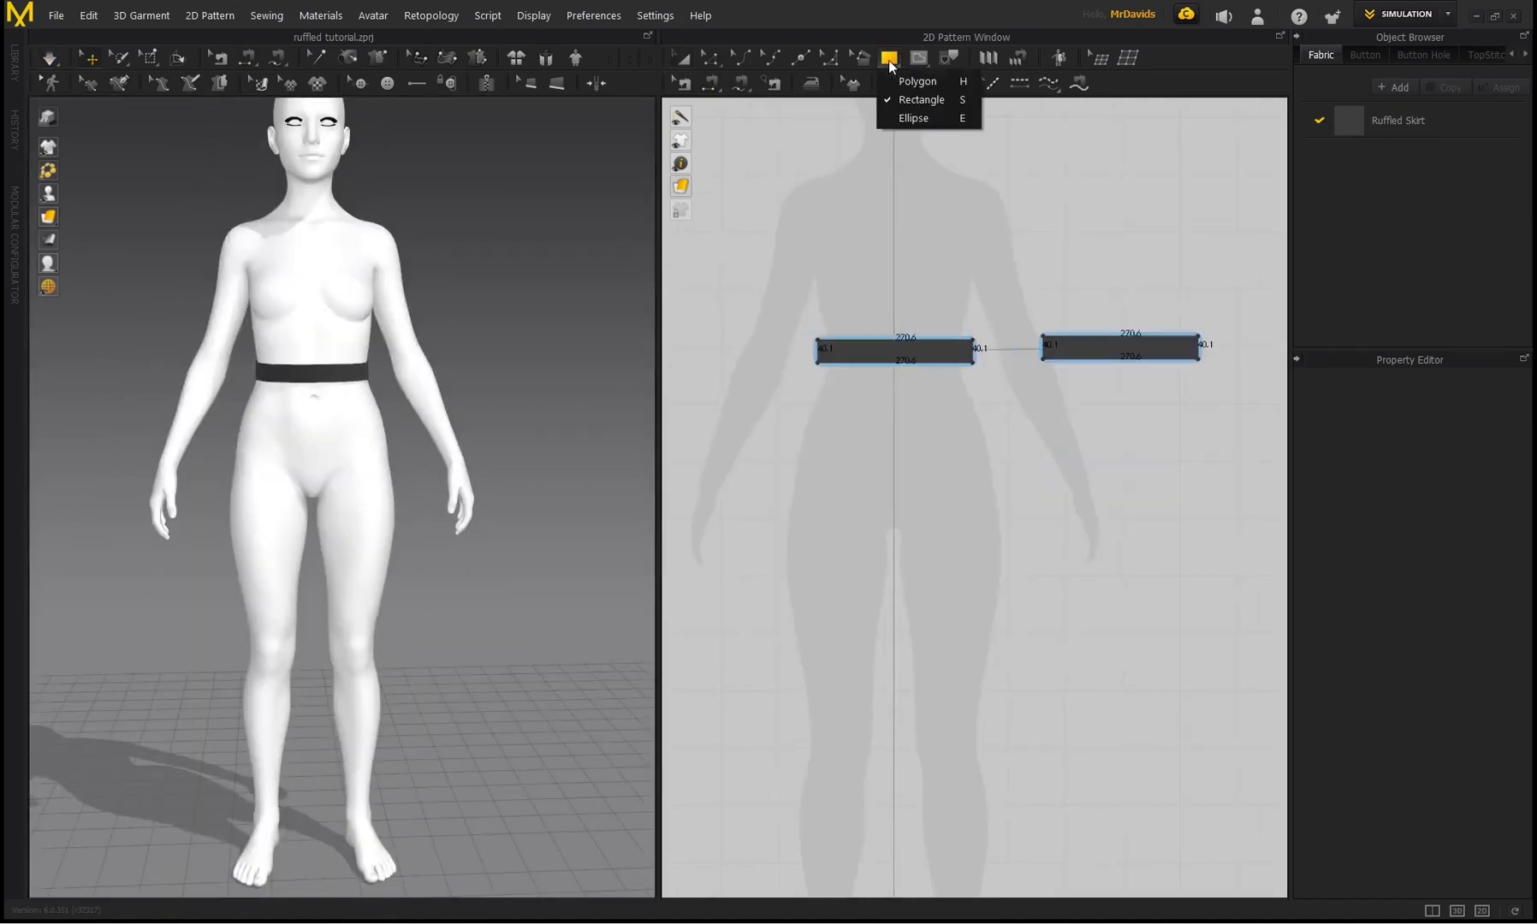
left_click(921, 106)
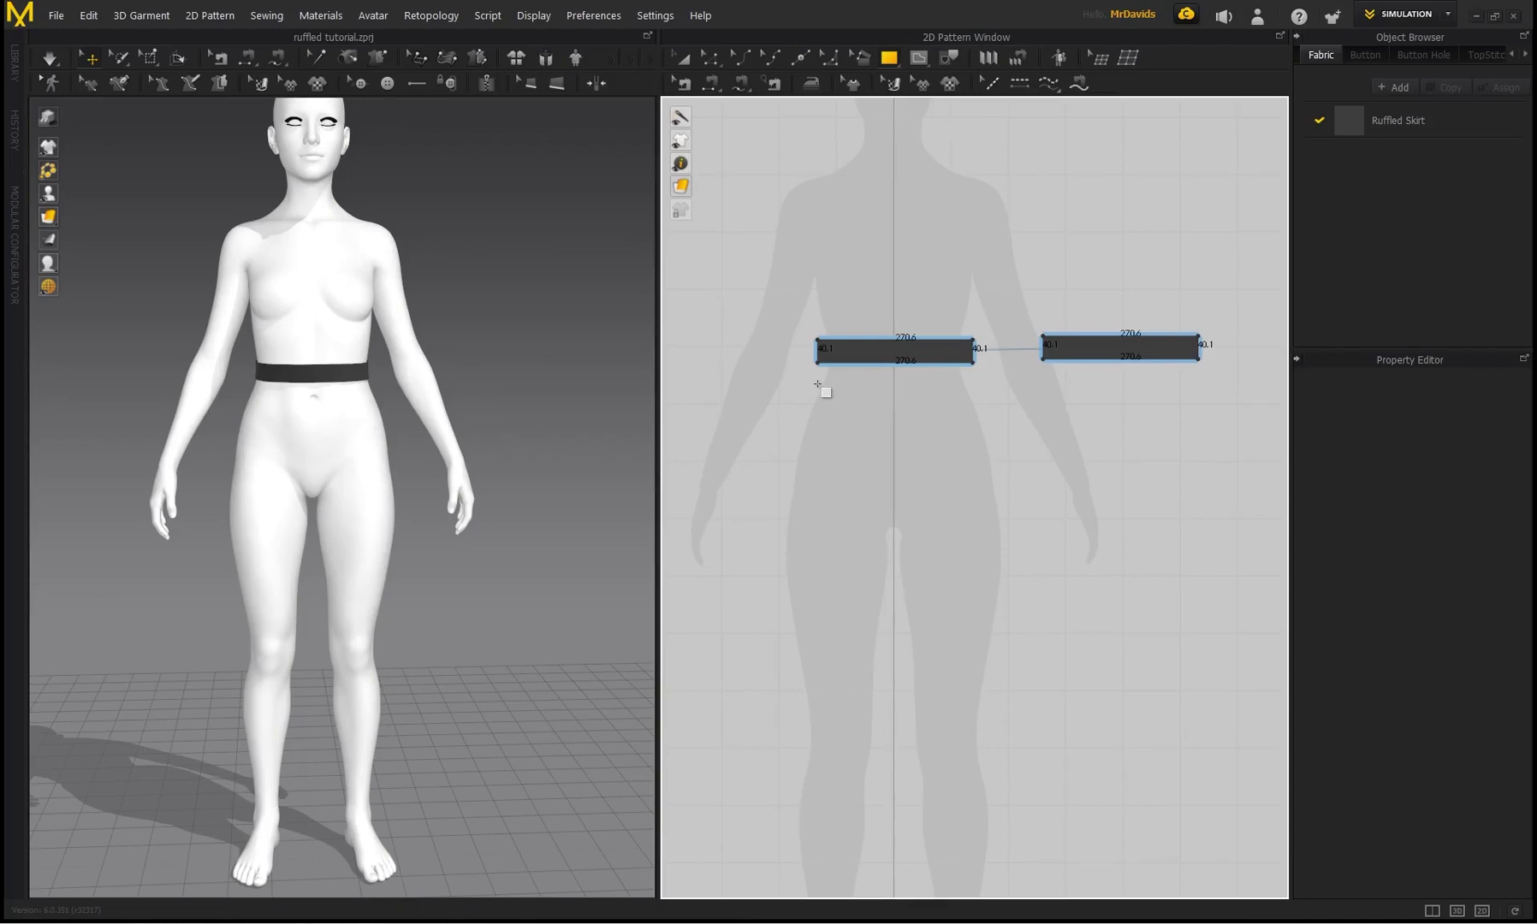
left_click_drag(814, 385, 894, 496)
scroll(895, 401, "up", 3)
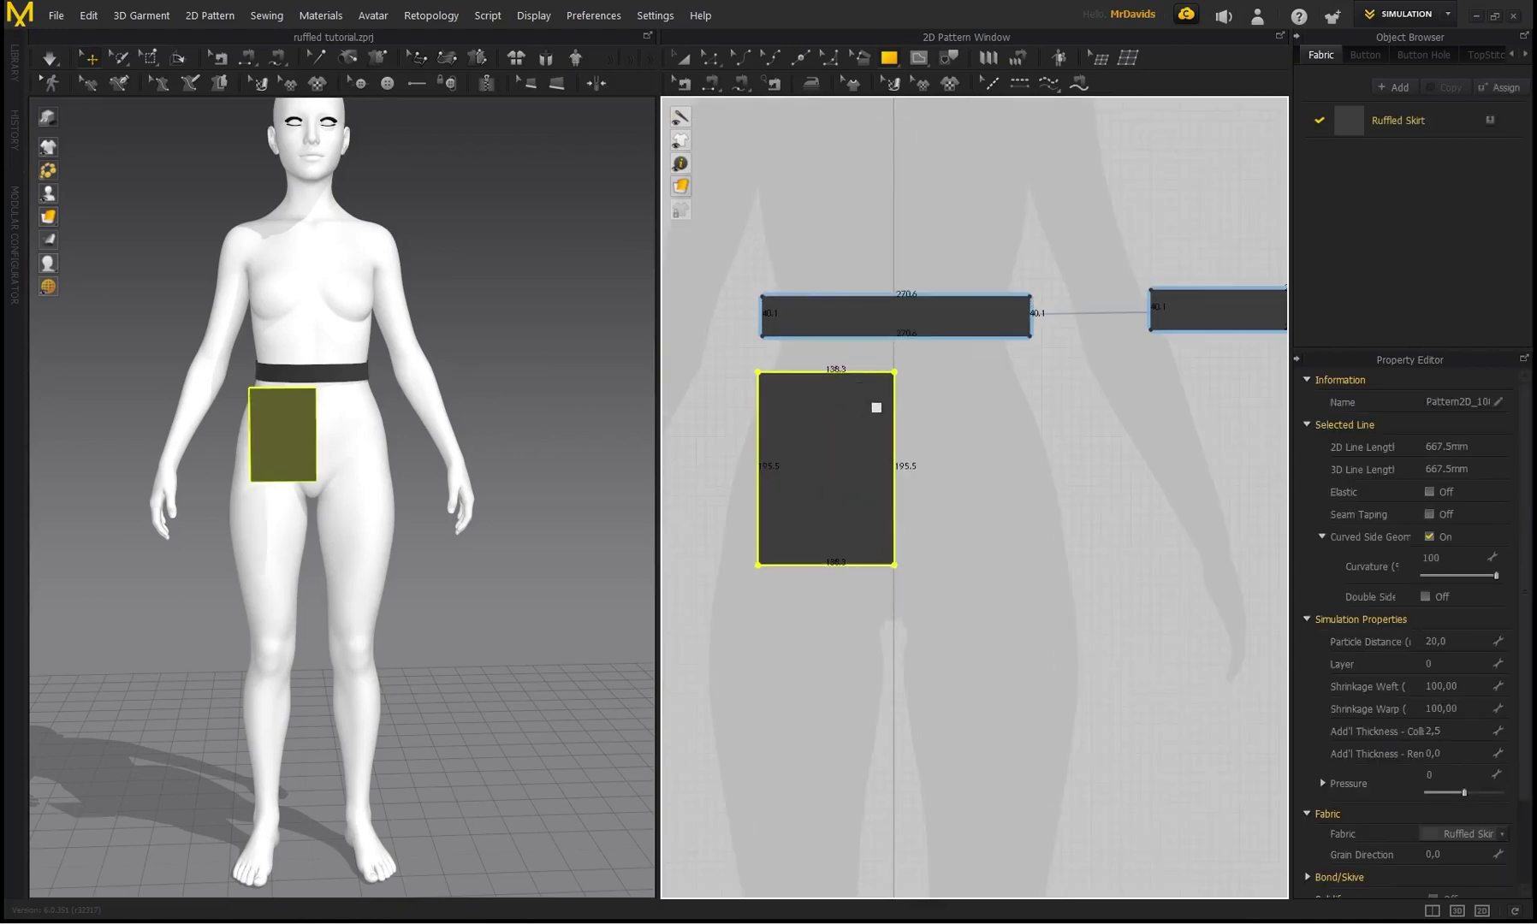
Move the skirt panel's upper outer corner inward for a top edge of about 111 mm, and curve the outer side edge outward
left_click(709, 57)
left_click(758, 372)
left_click_drag(785, 381, 786, 382)
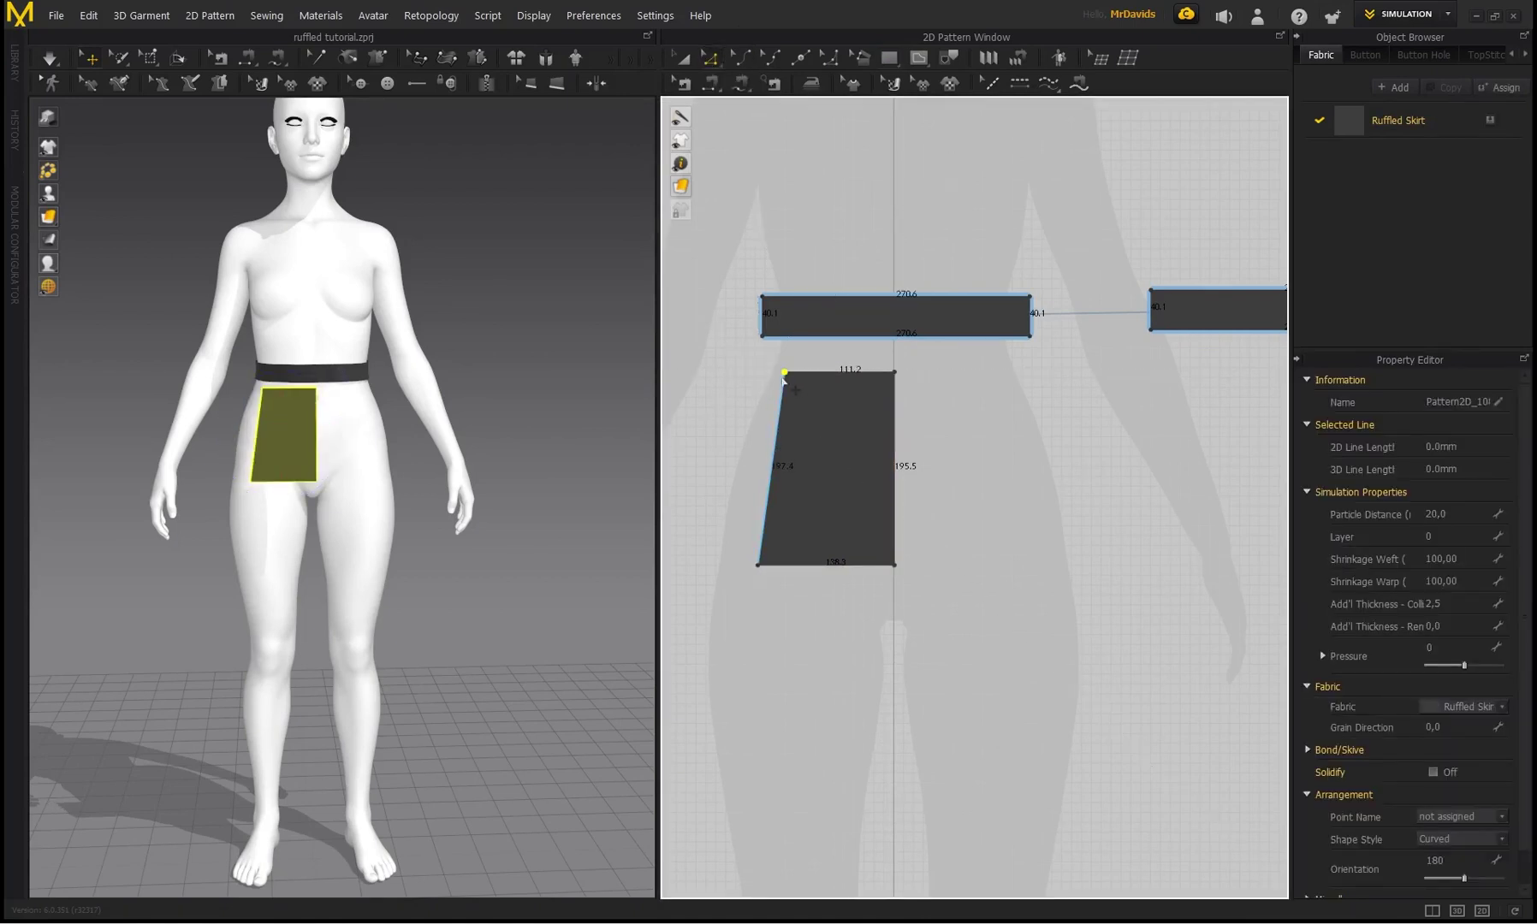
left_click(741, 57)
mouse_move(775, 432)
left_mouse_down()
mouse_move(764, 450)
mouse_move(769, 419)
left_mouse_up()
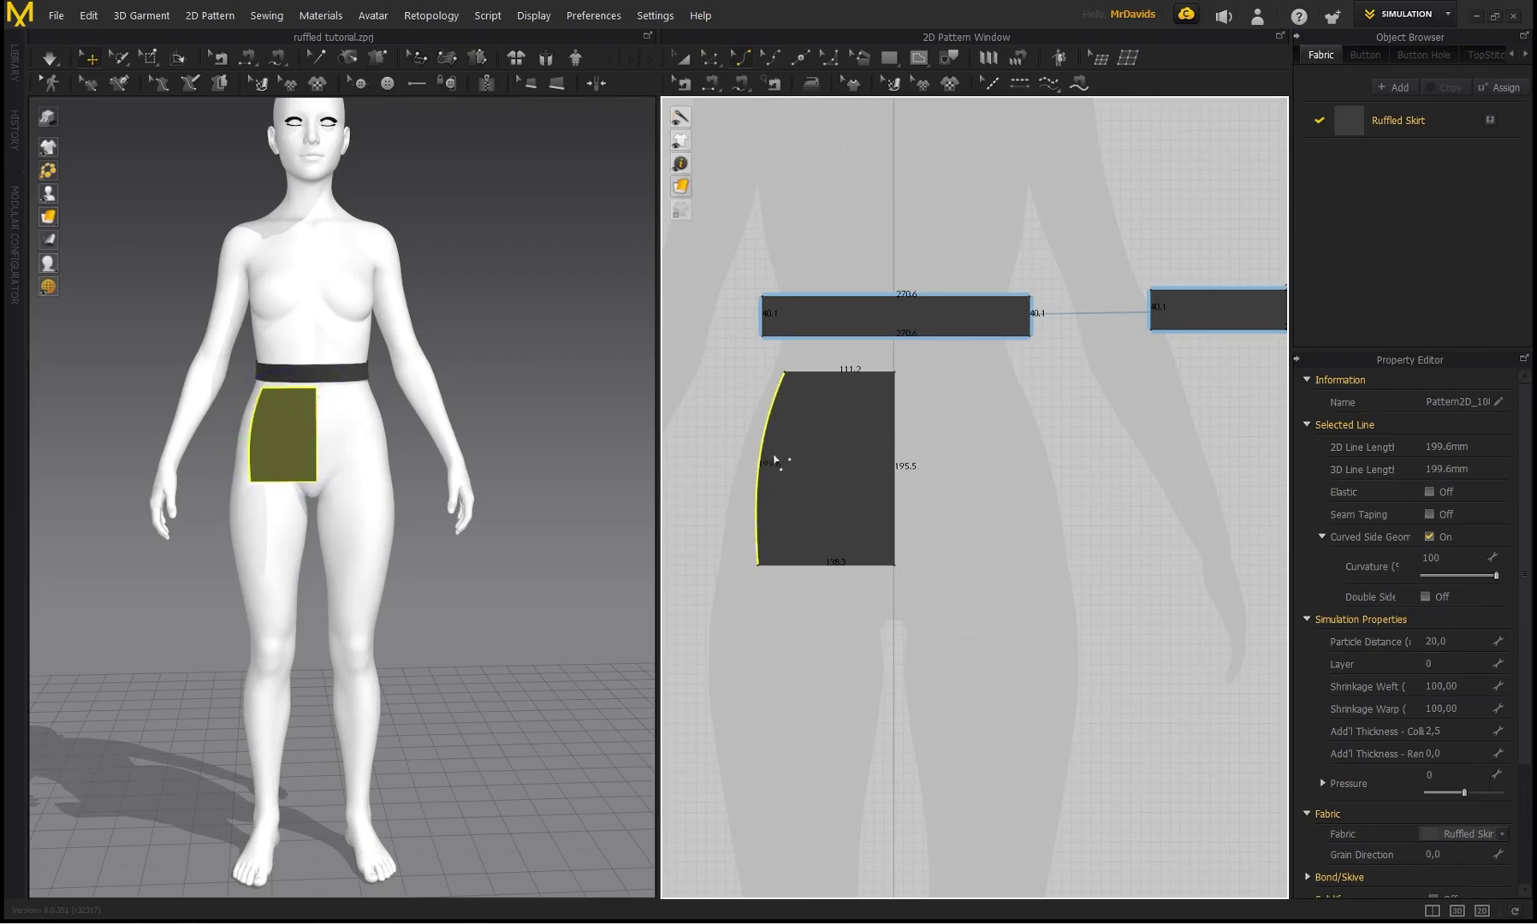
Unfold the skirt panel across its straight centre edge into a full symmetrical front panel
scroll(763, 505, "up", 2)
left_click(709, 58)
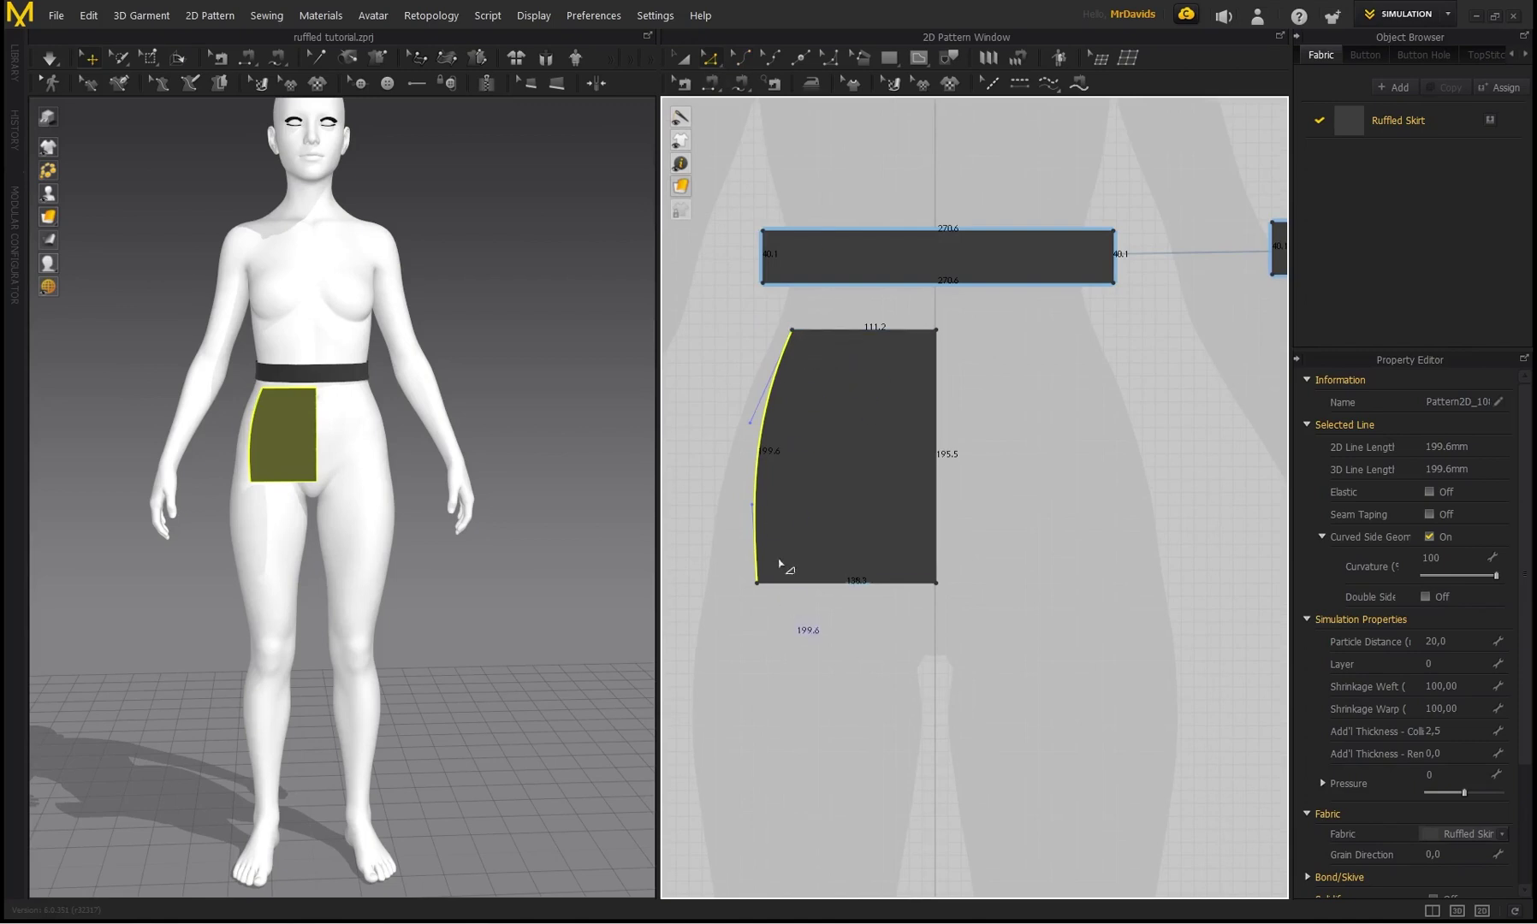
middle_click_drag(1016, 427, 981, 431)
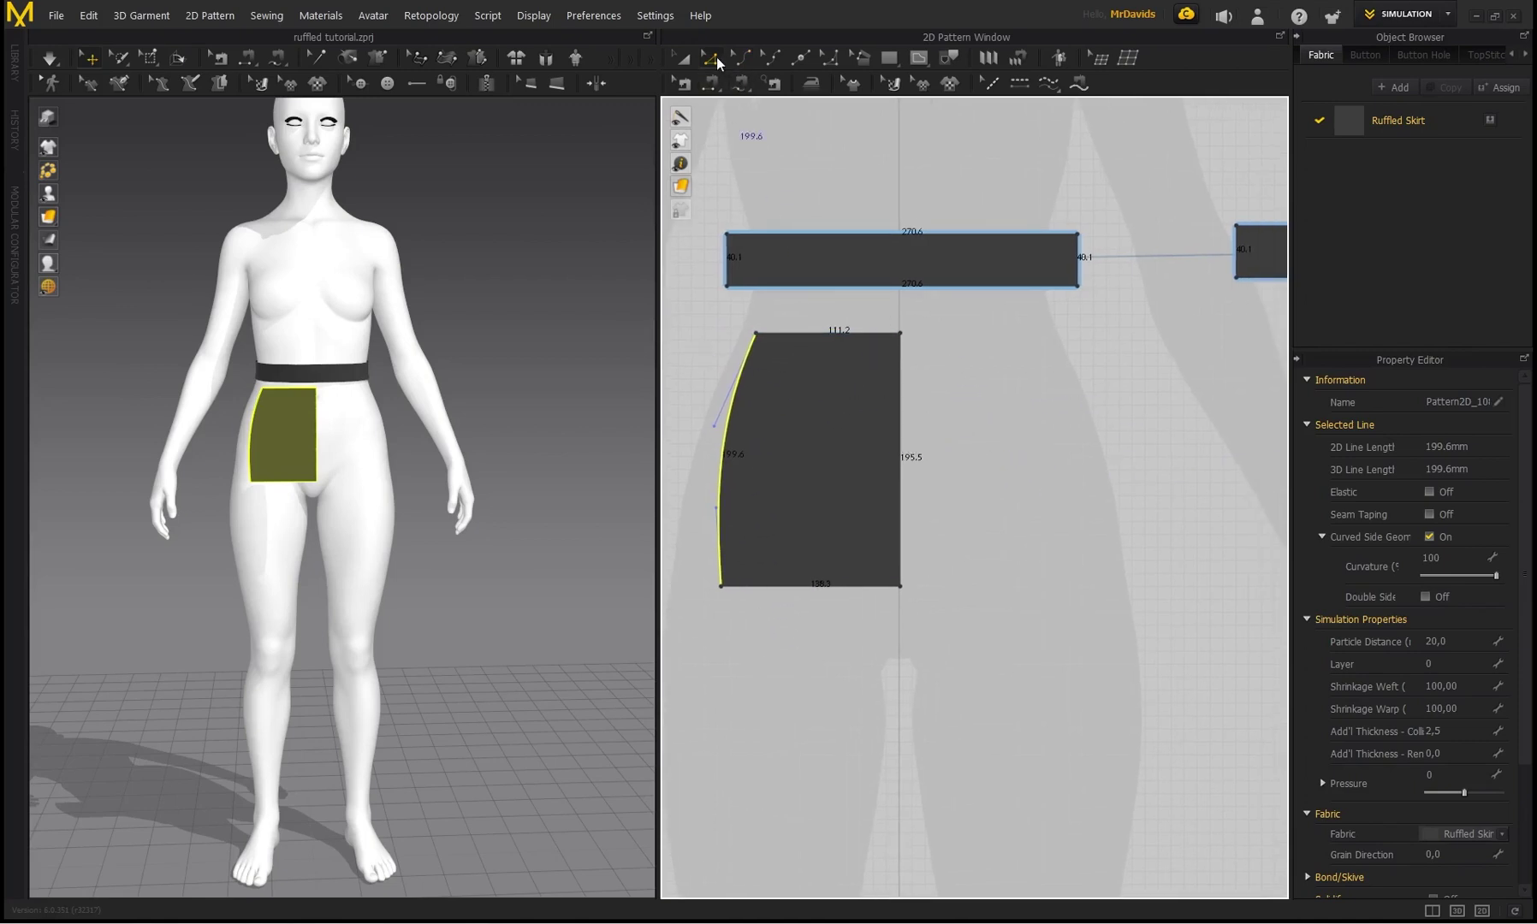
left_click(899, 432)
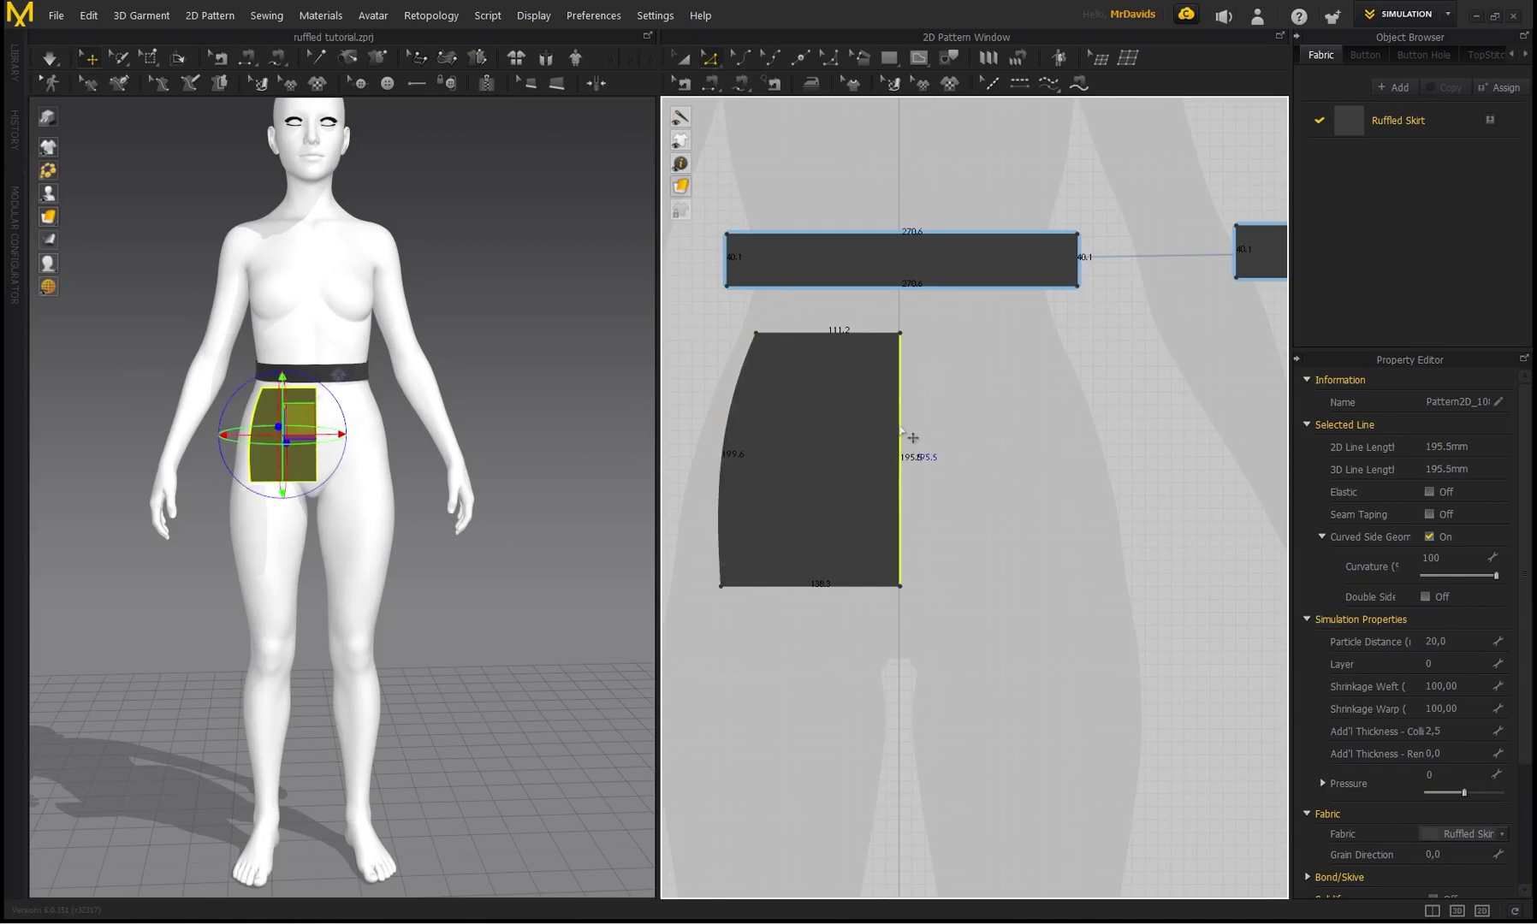
right_click(900, 429)
left_click(933, 623)
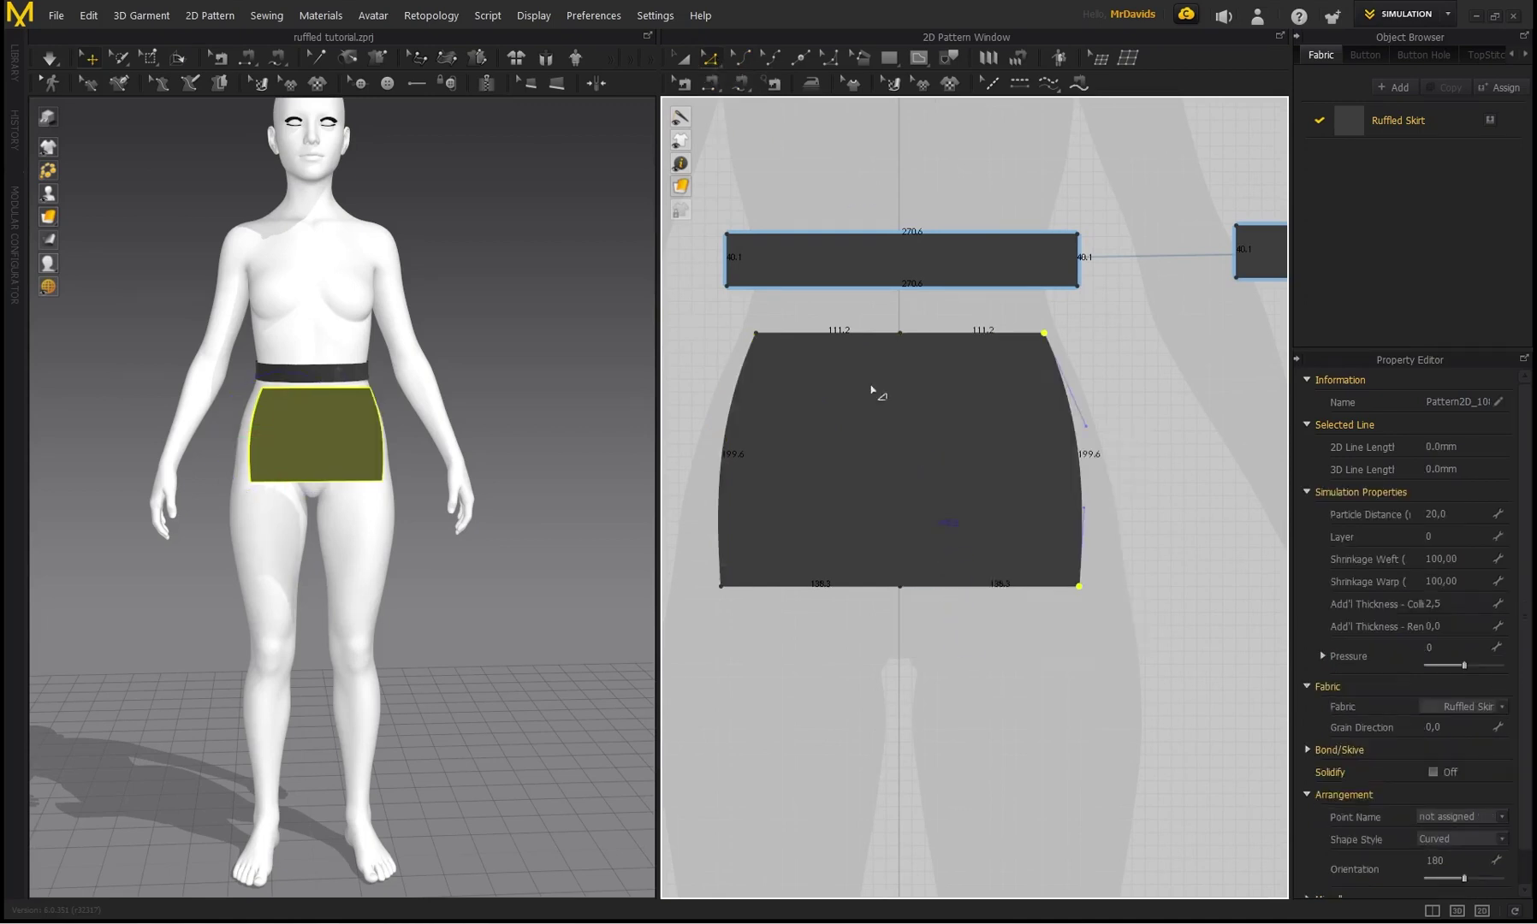
Scale the skirt panel up evenly to a top edge of about 276 mm and side edges of about 247 mm
scroll(894, 417, "down", 2)
left_click(681, 58)
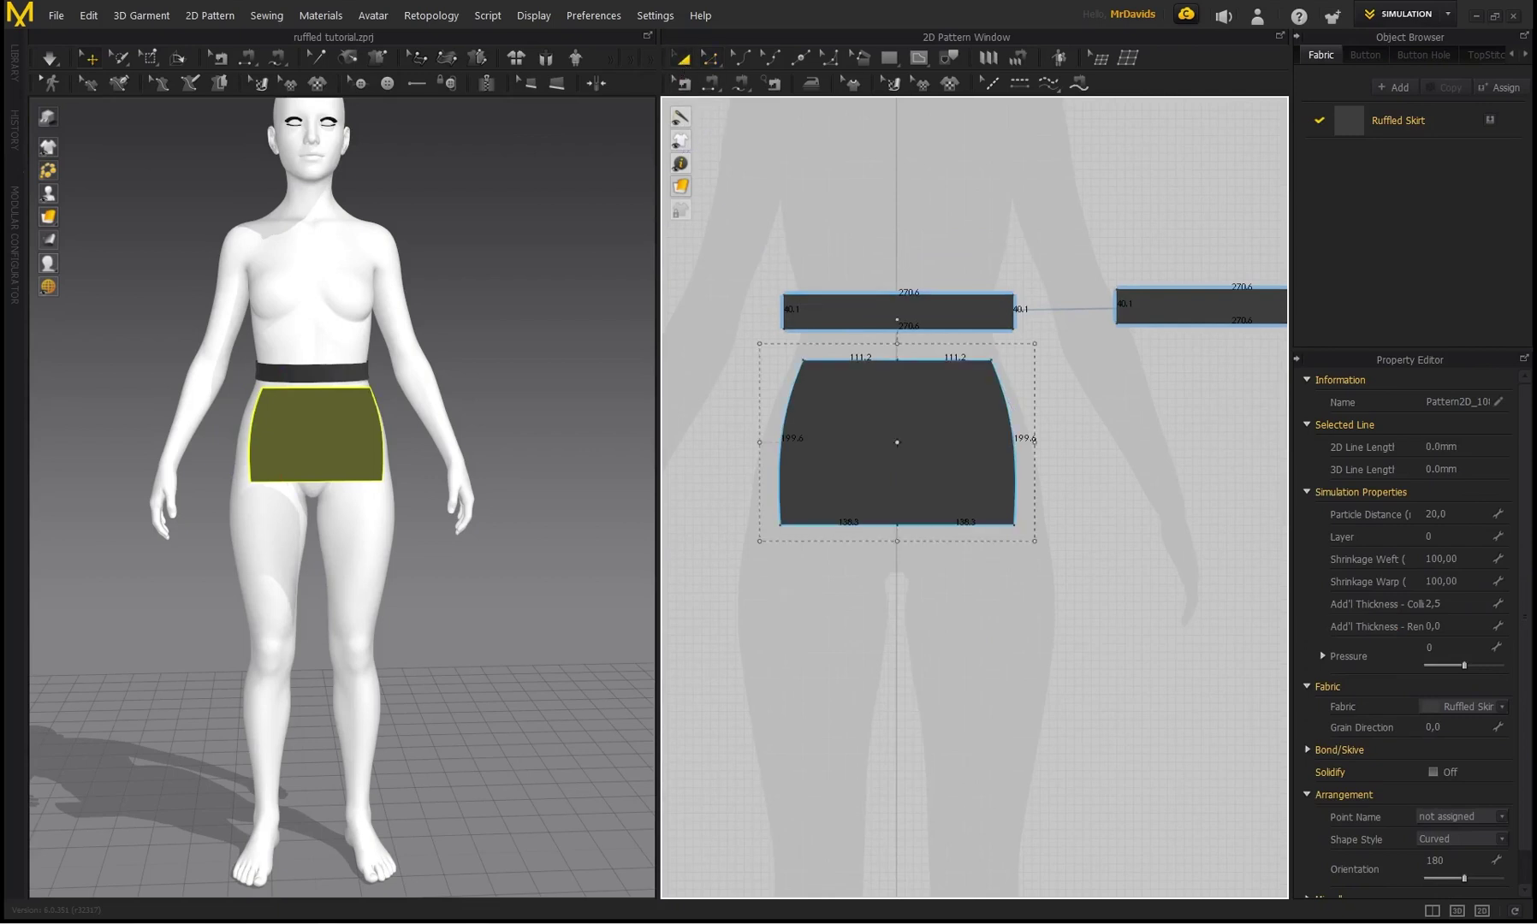
double_click(896, 443)
left_click_drag(1049, 555, 1069, 573)
key("Down")
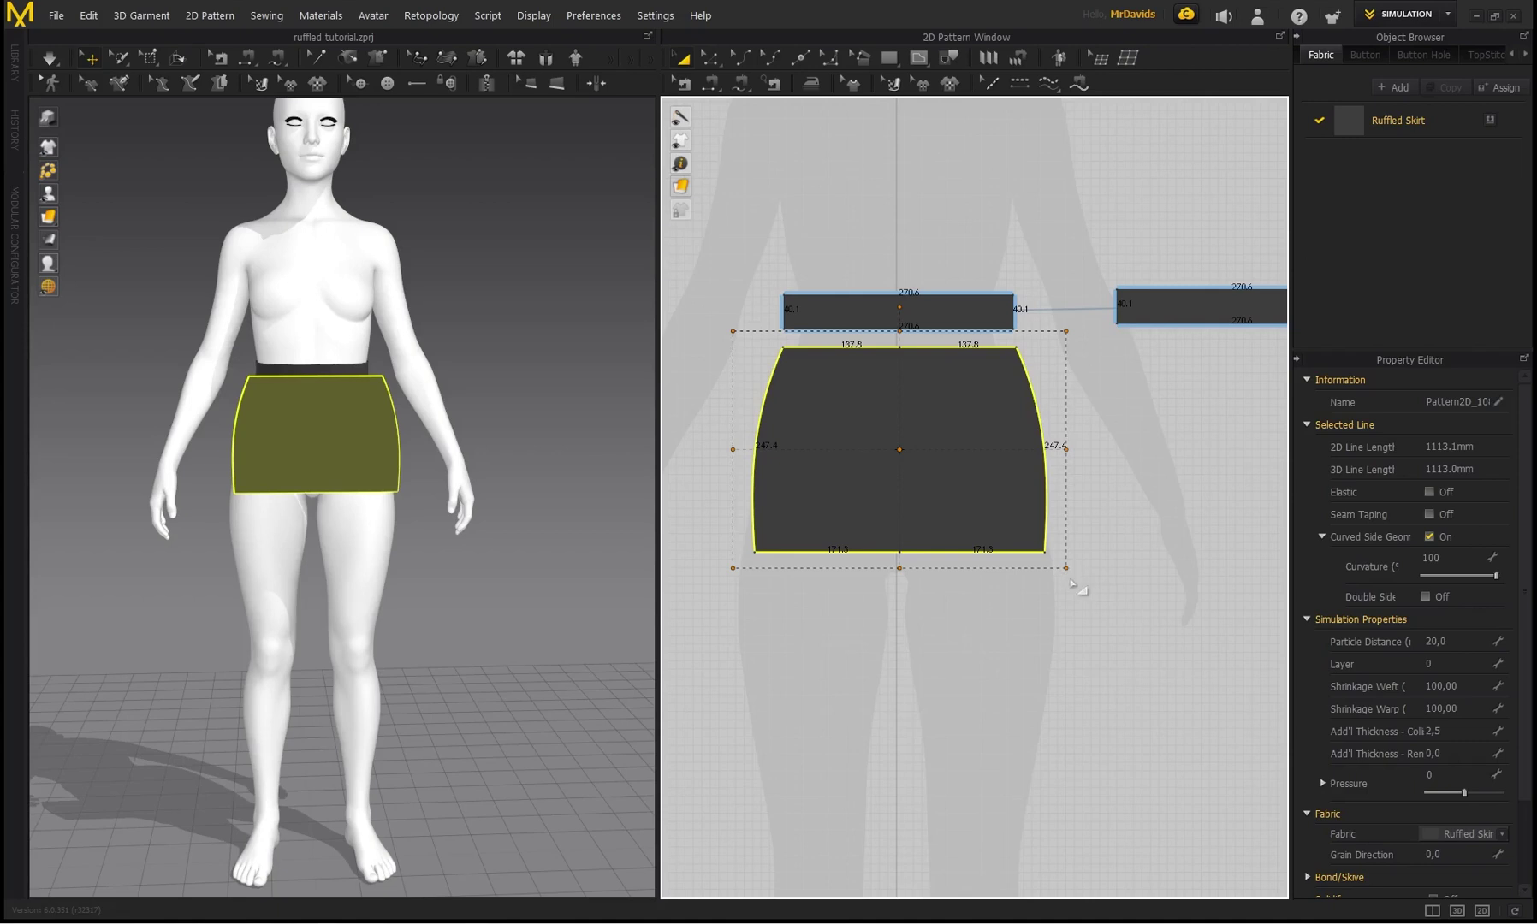
left_click(1076, 586)
Duplicate the front skirt panel and place the copy level with it, directly below the back waistband
scroll(952, 516, "down", 4)
right_click_drag(424, 427, 518, 438)
middle_click_drag(1044, 501, 993, 504)
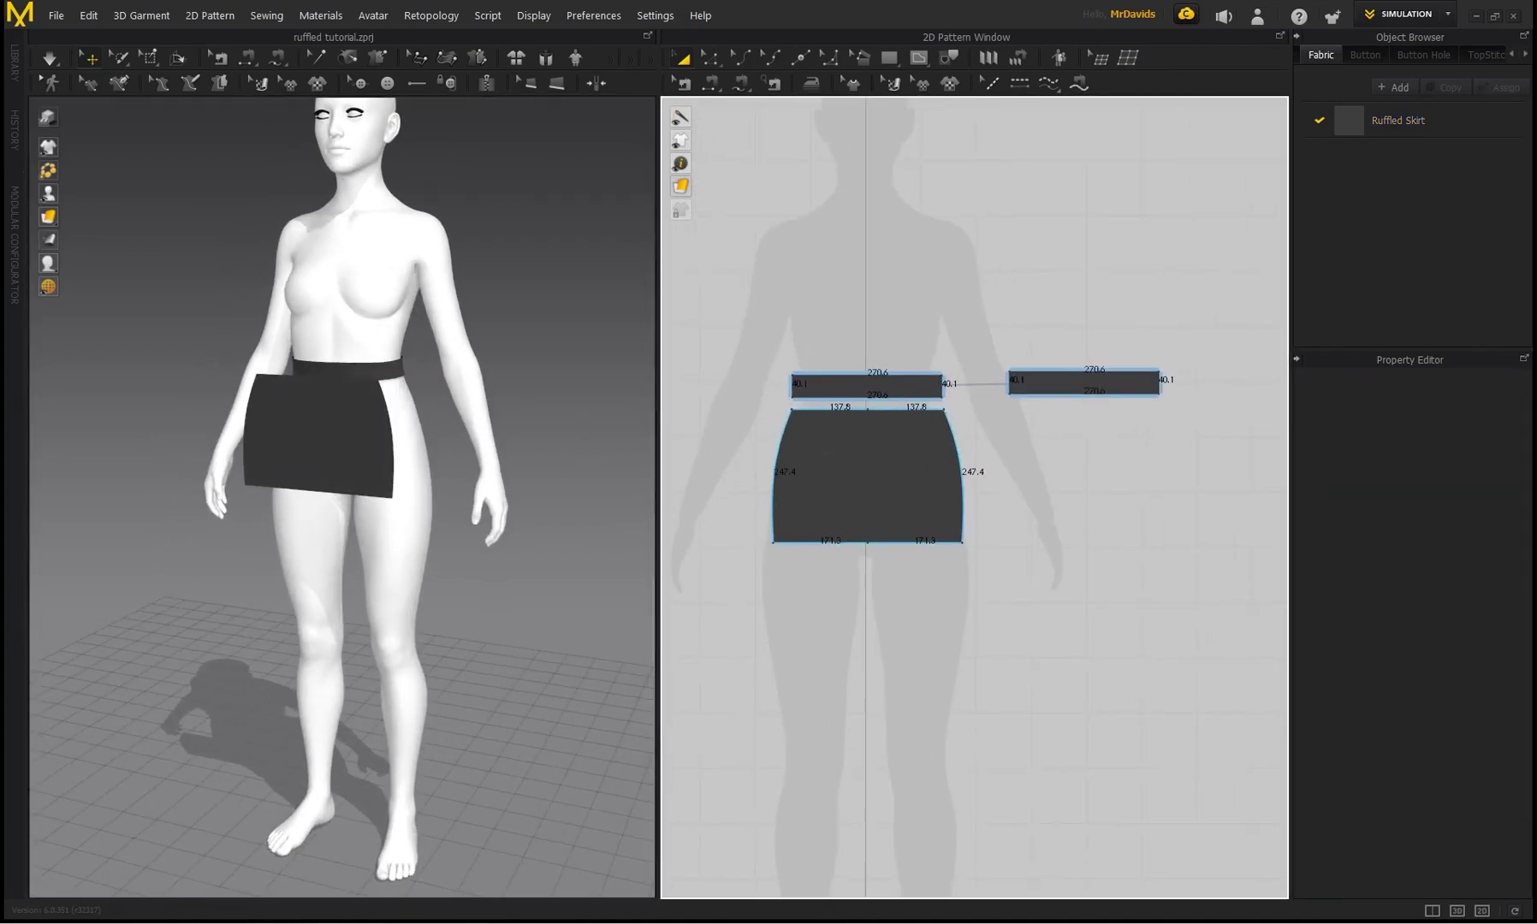
left_click(879, 466)
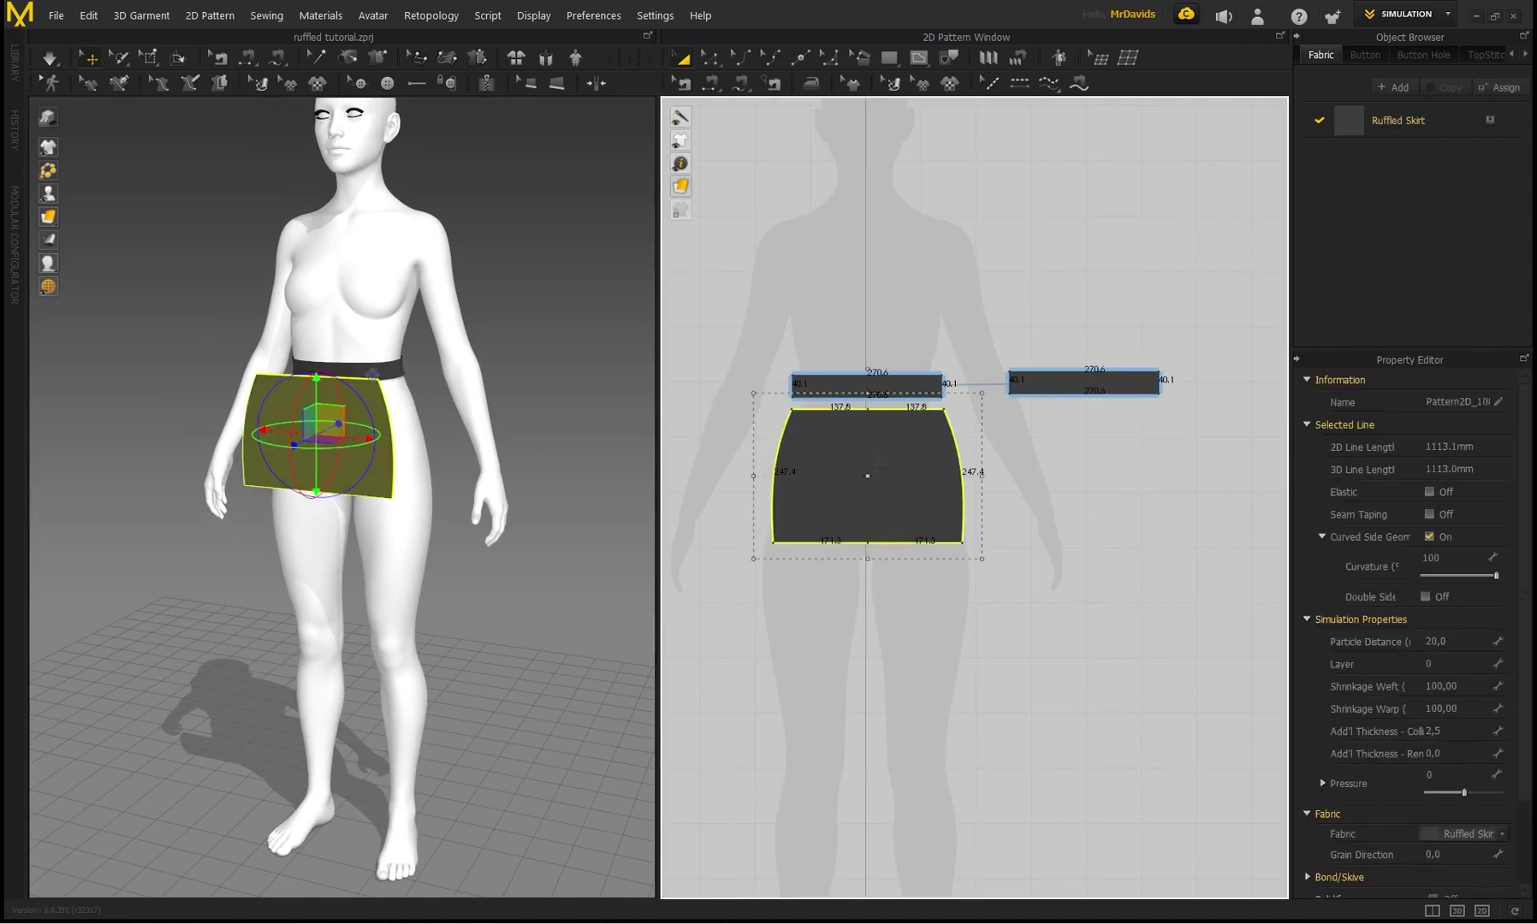
key("ctrl+v")
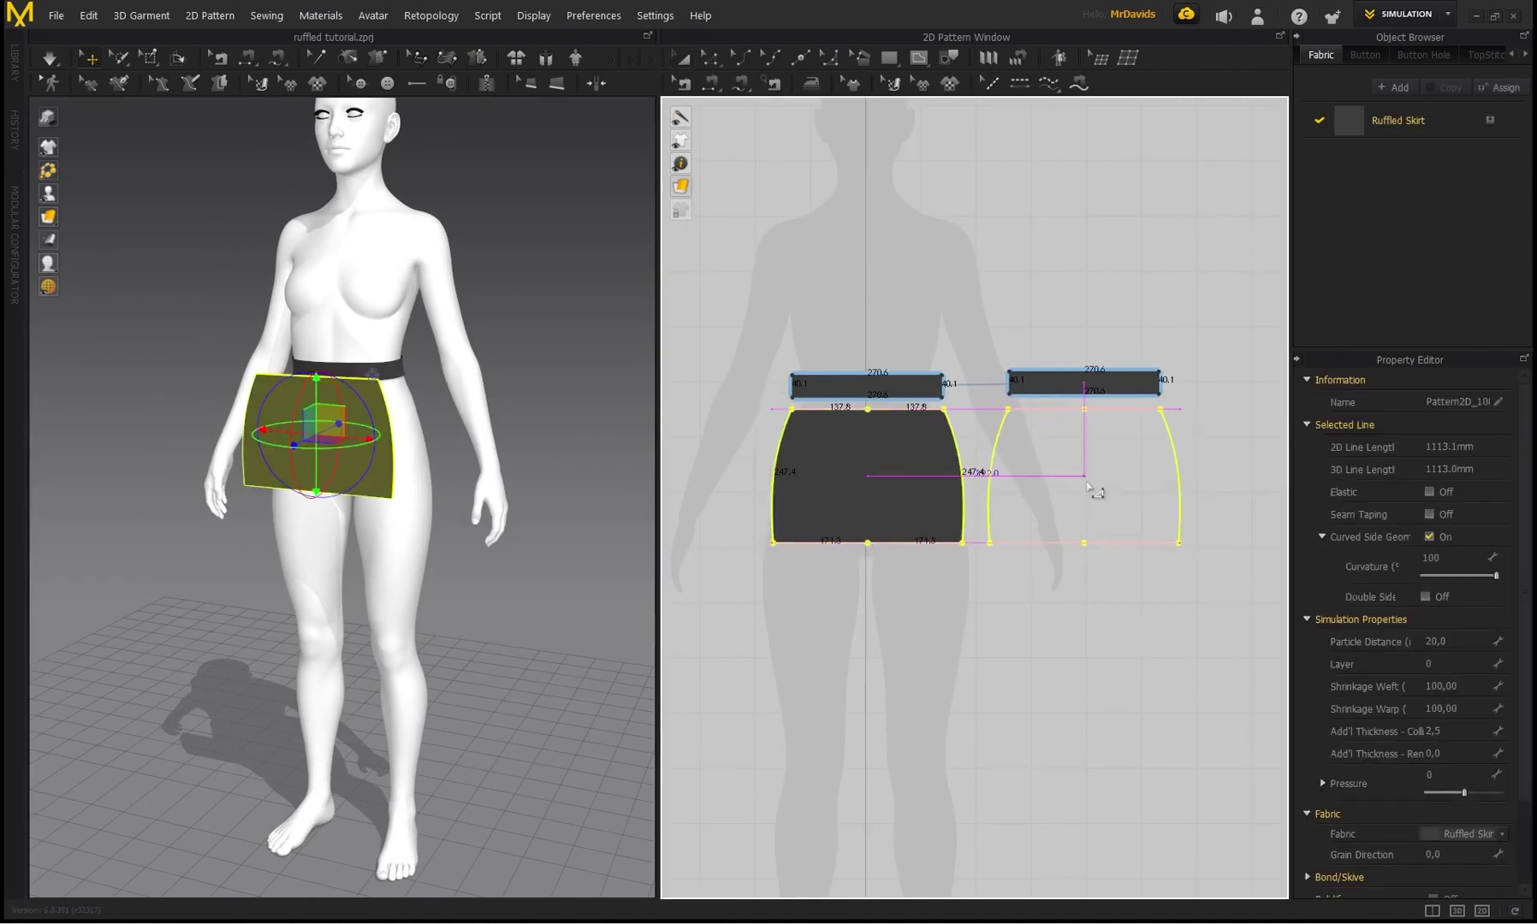
left_click(1087, 488)
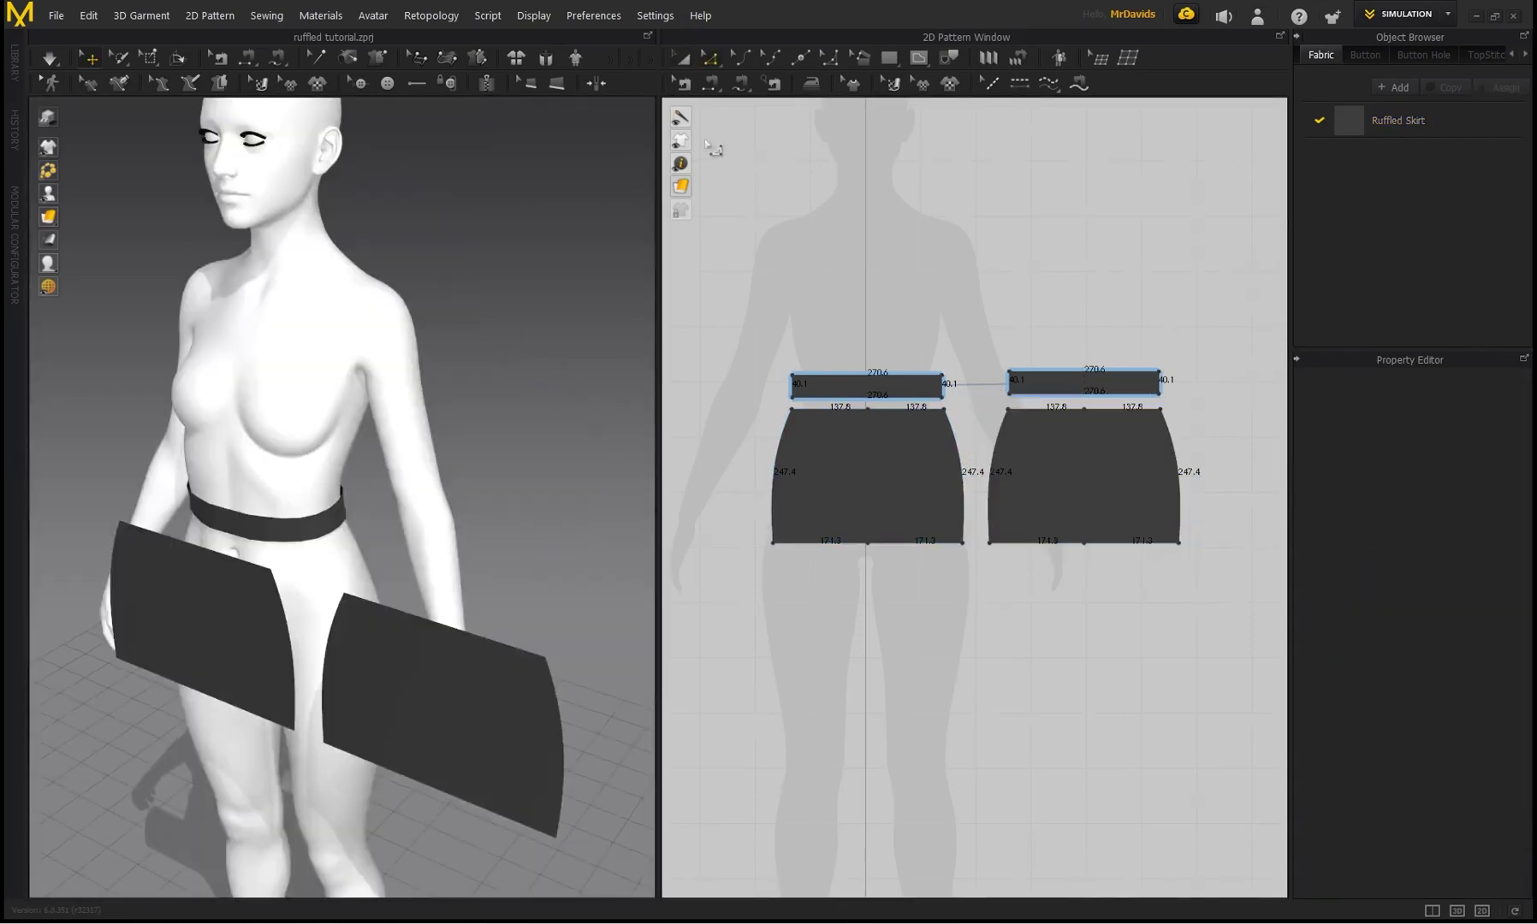
Delete the centre points on the top and bottom edges of both skirt panels
scroll(870, 415, "up", 2)
left_click(868, 412)
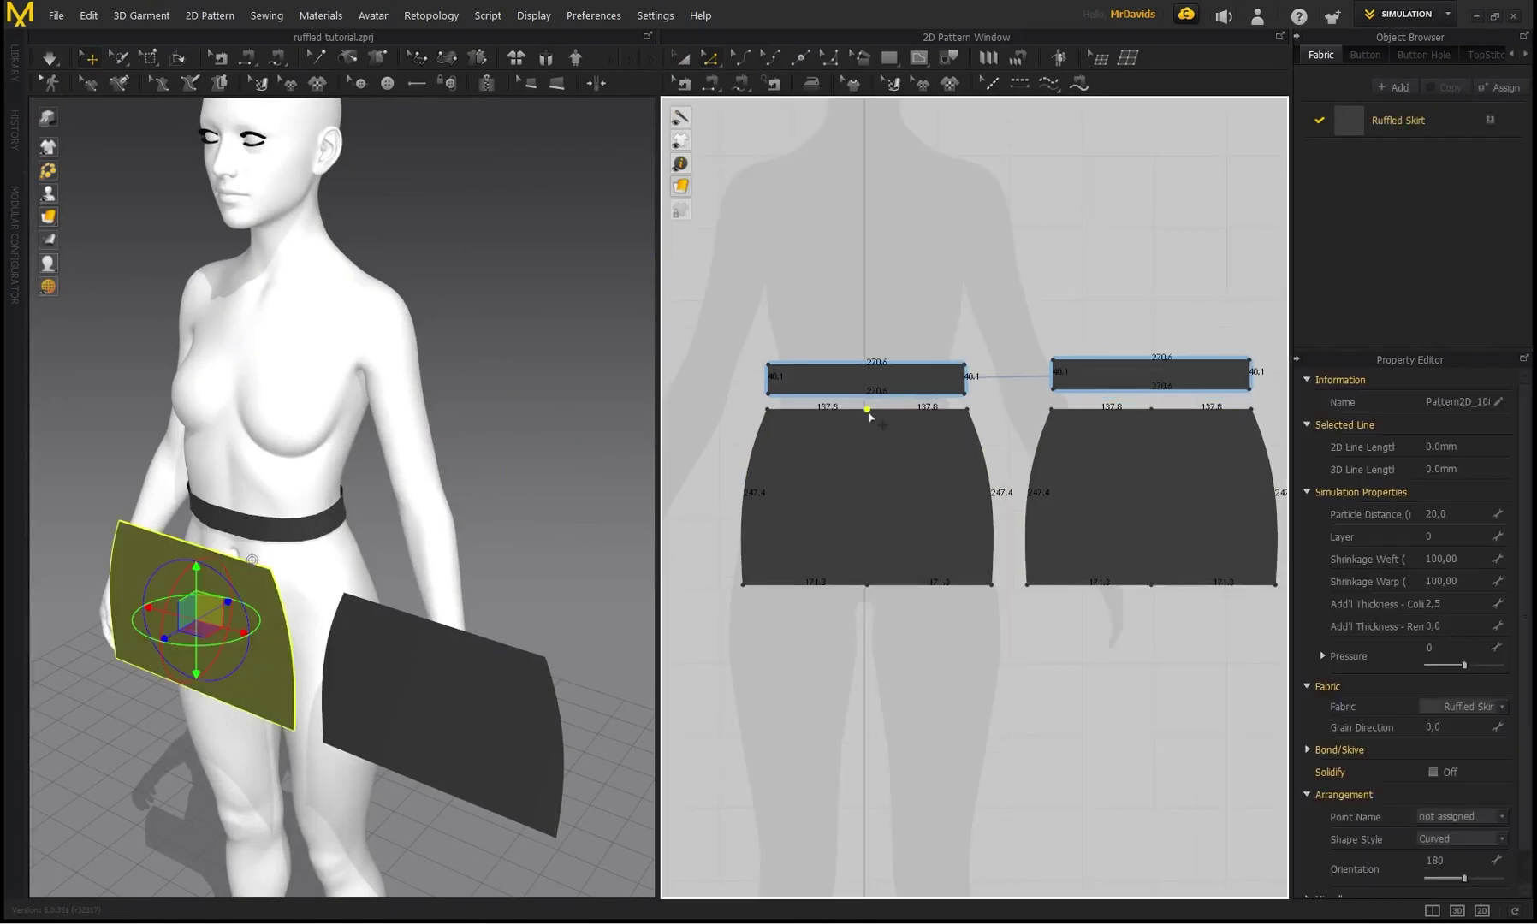
left_click(1152, 410, "shift")
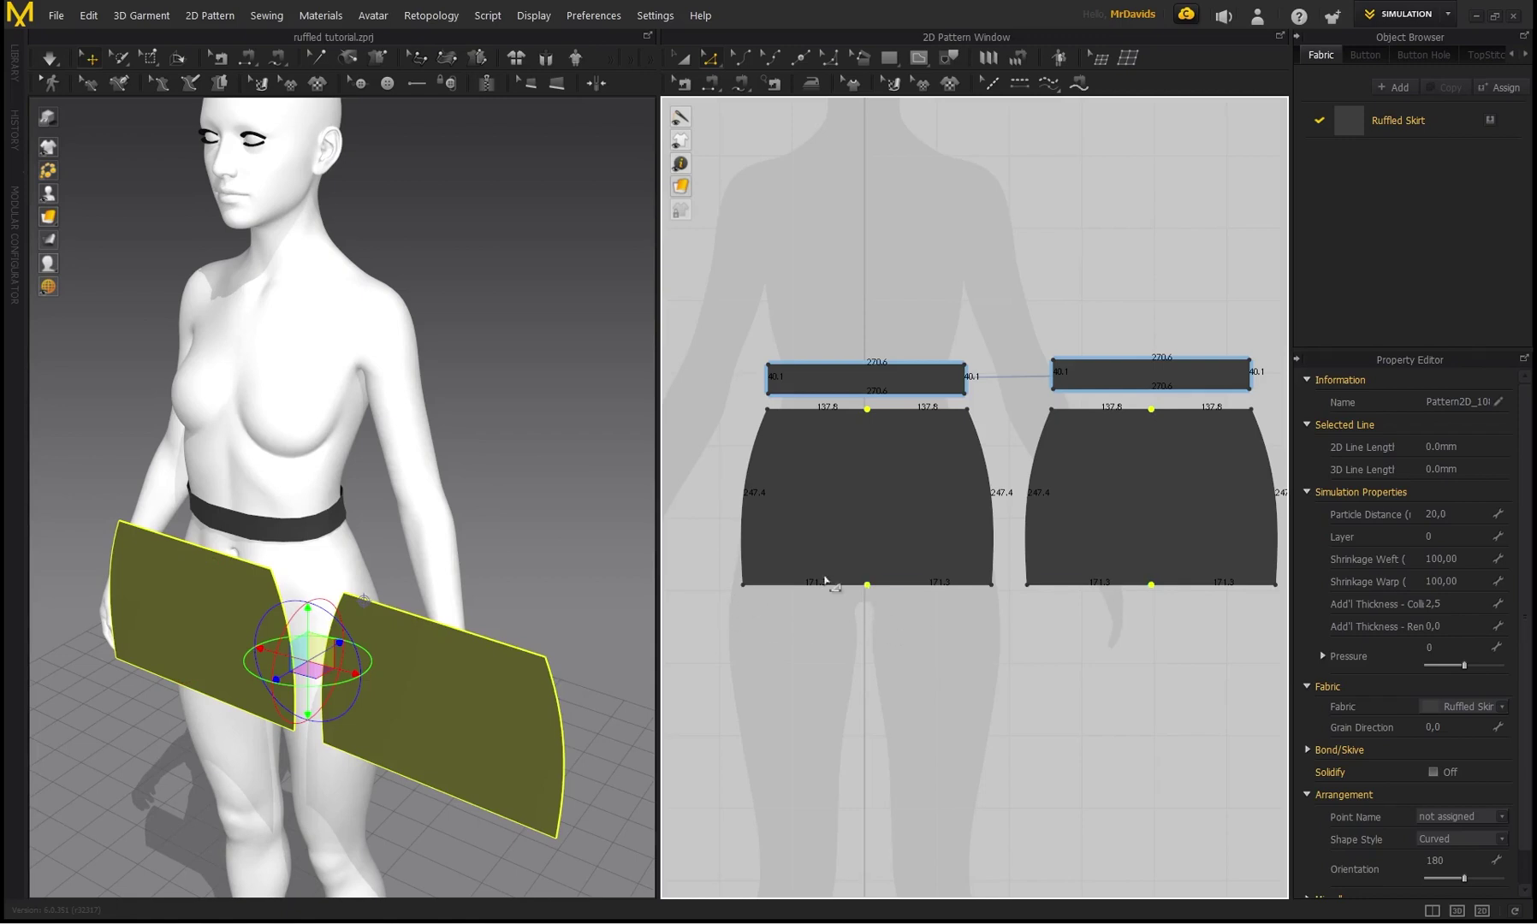
key("Delete")
Move the back skirt panel around behind the avatar's hips and flip it horizontally
right_click_drag(342, 539, 323, 413)
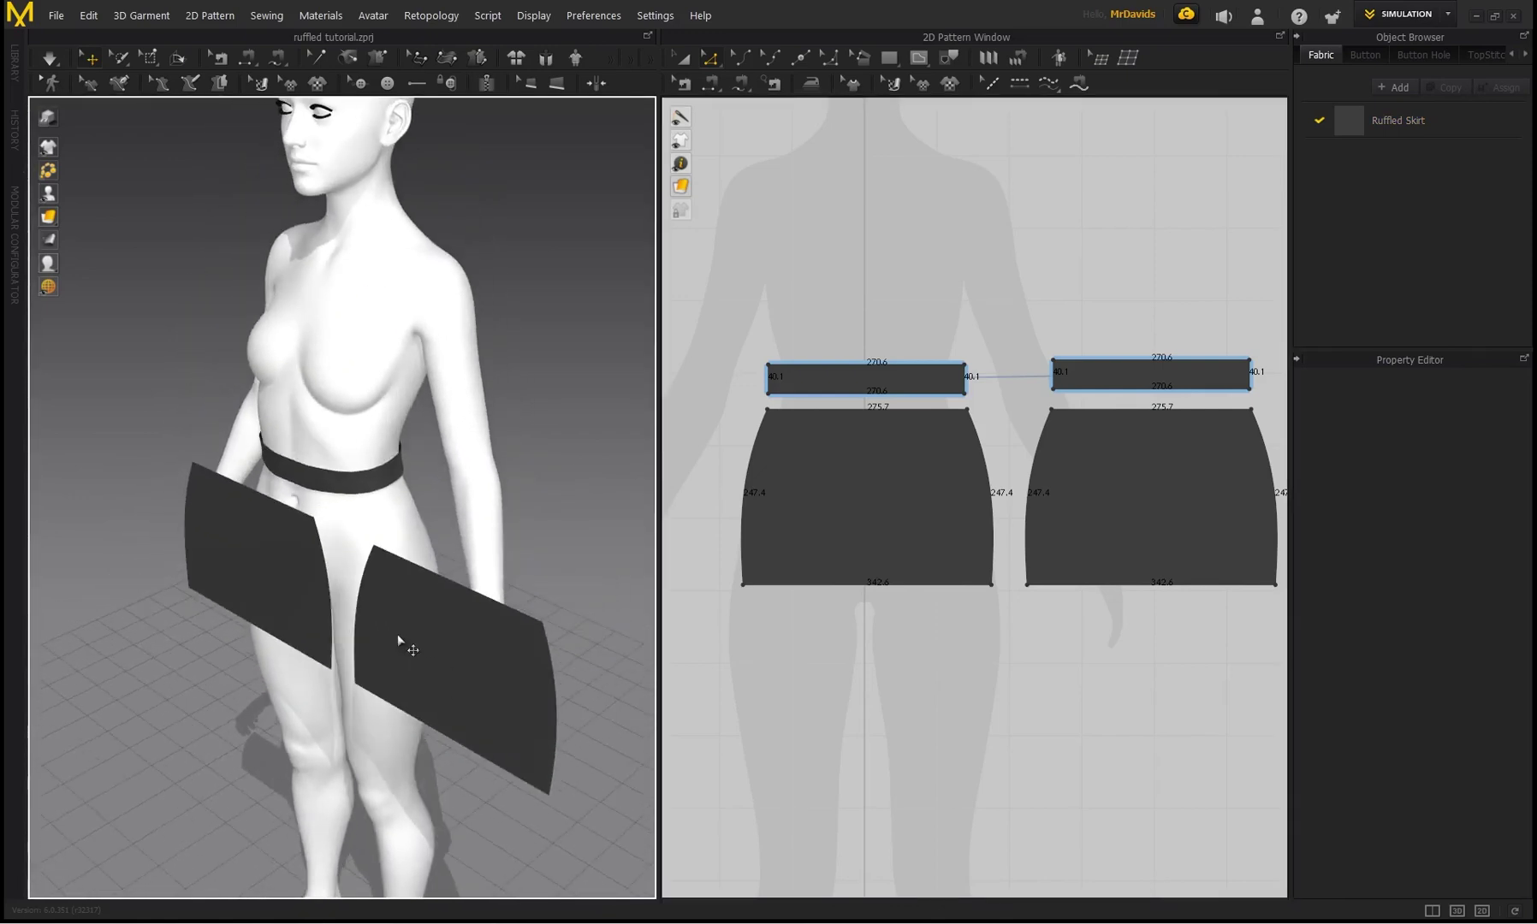
right_click_drag(407, 641, 407, 643)
right_click_drag(438, 499, 324, 499)
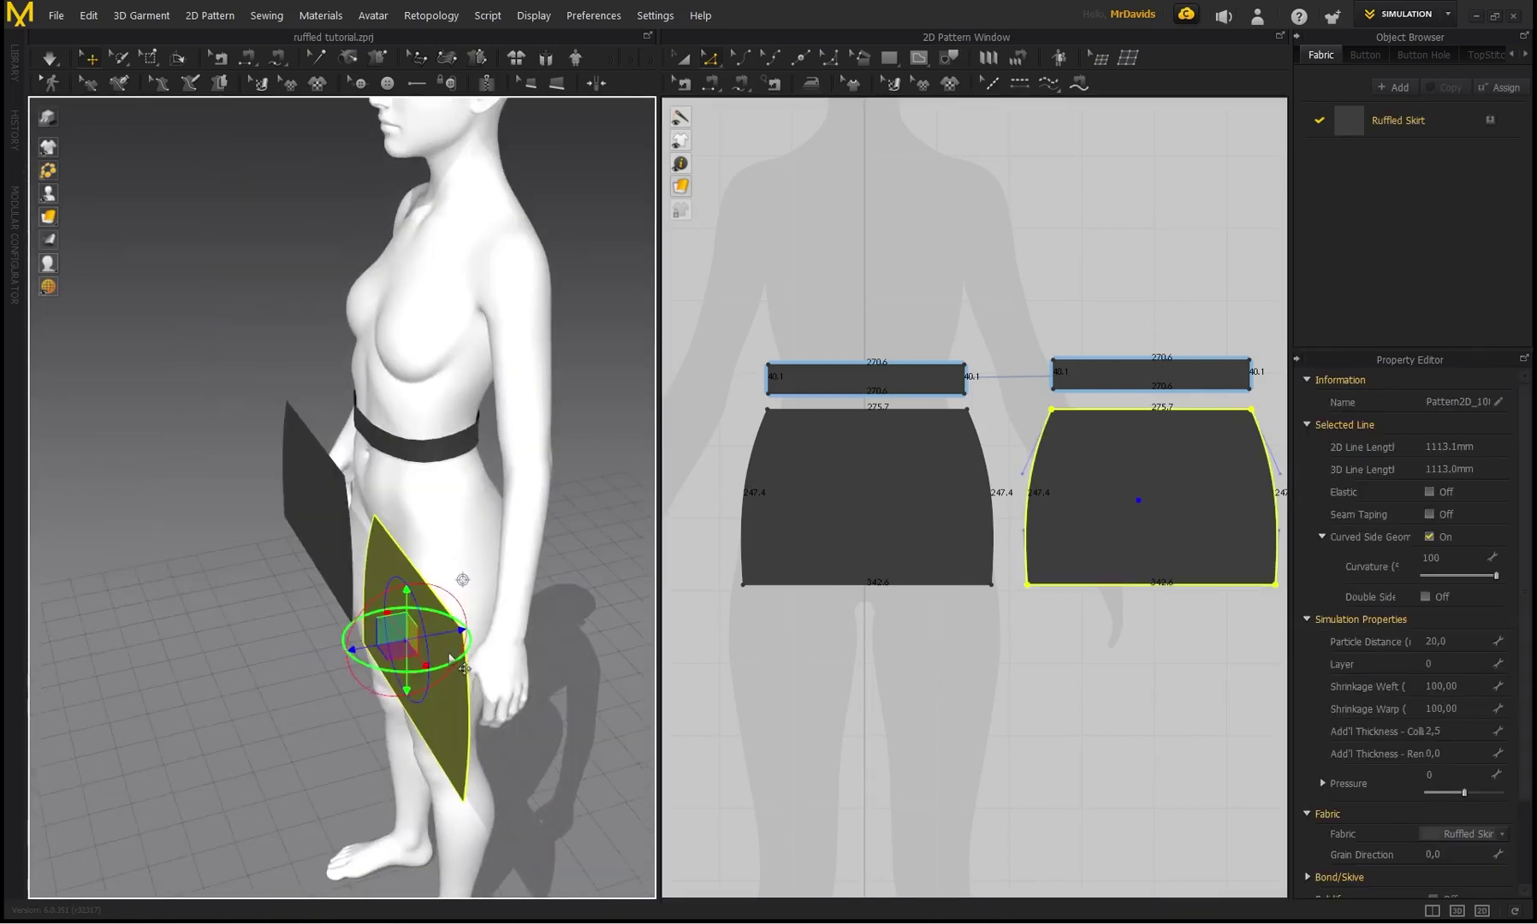
left_click_drag(457, 629, 638, 589)
right_click_drag(514, 450, 214, 455)
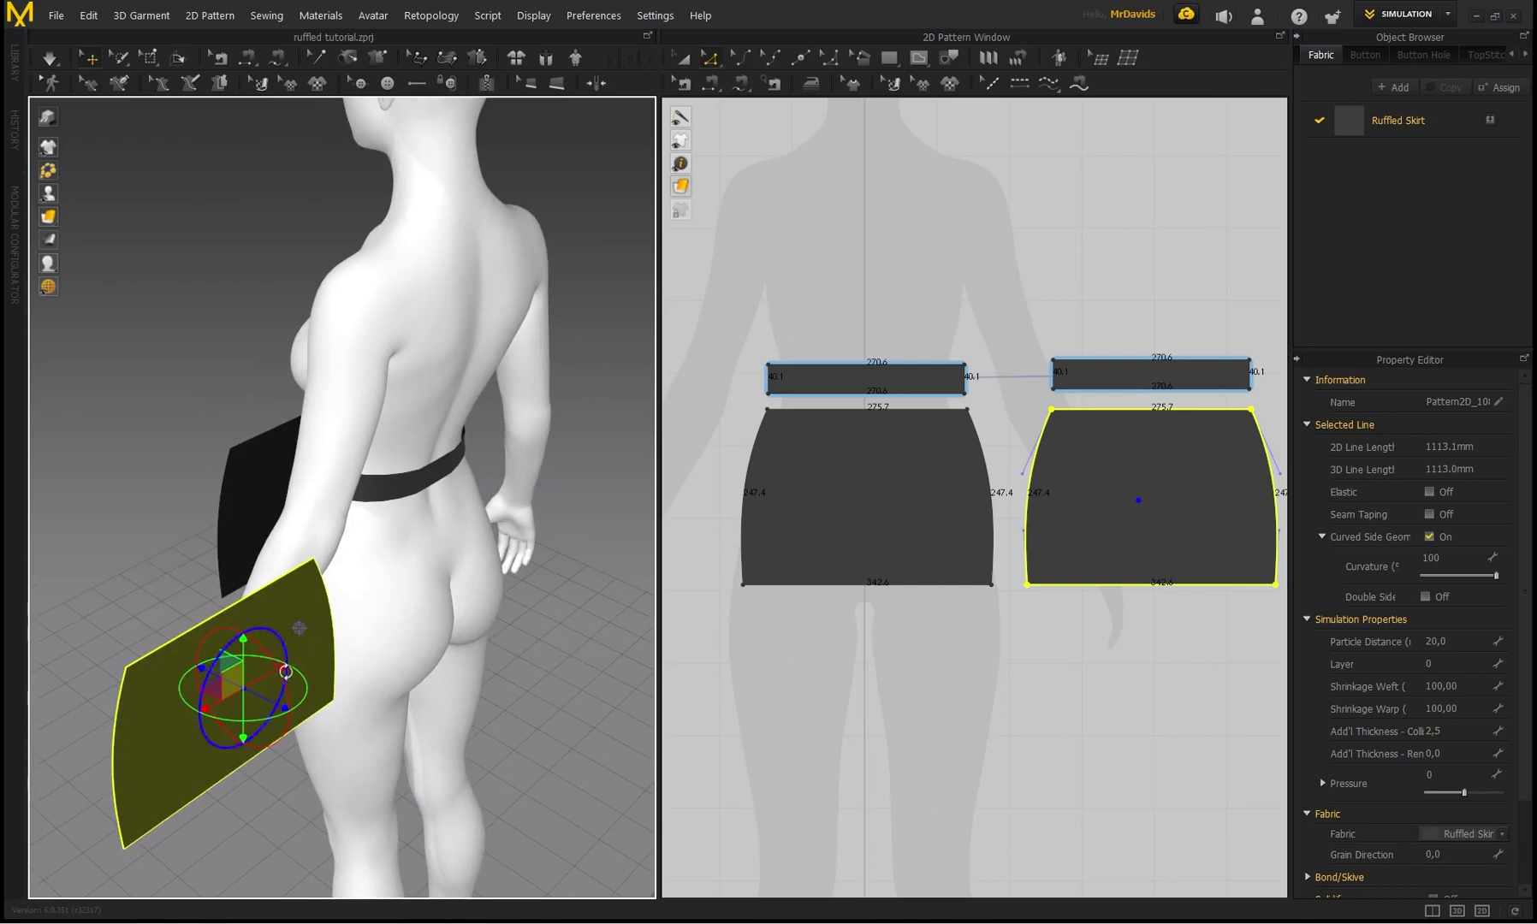
right_click_drag(248, 712, 198, 736)
left_click_drag(164, 746, 473, 759)
right_click_drag(363, 711, 407, 701)
right_click(408, 700)
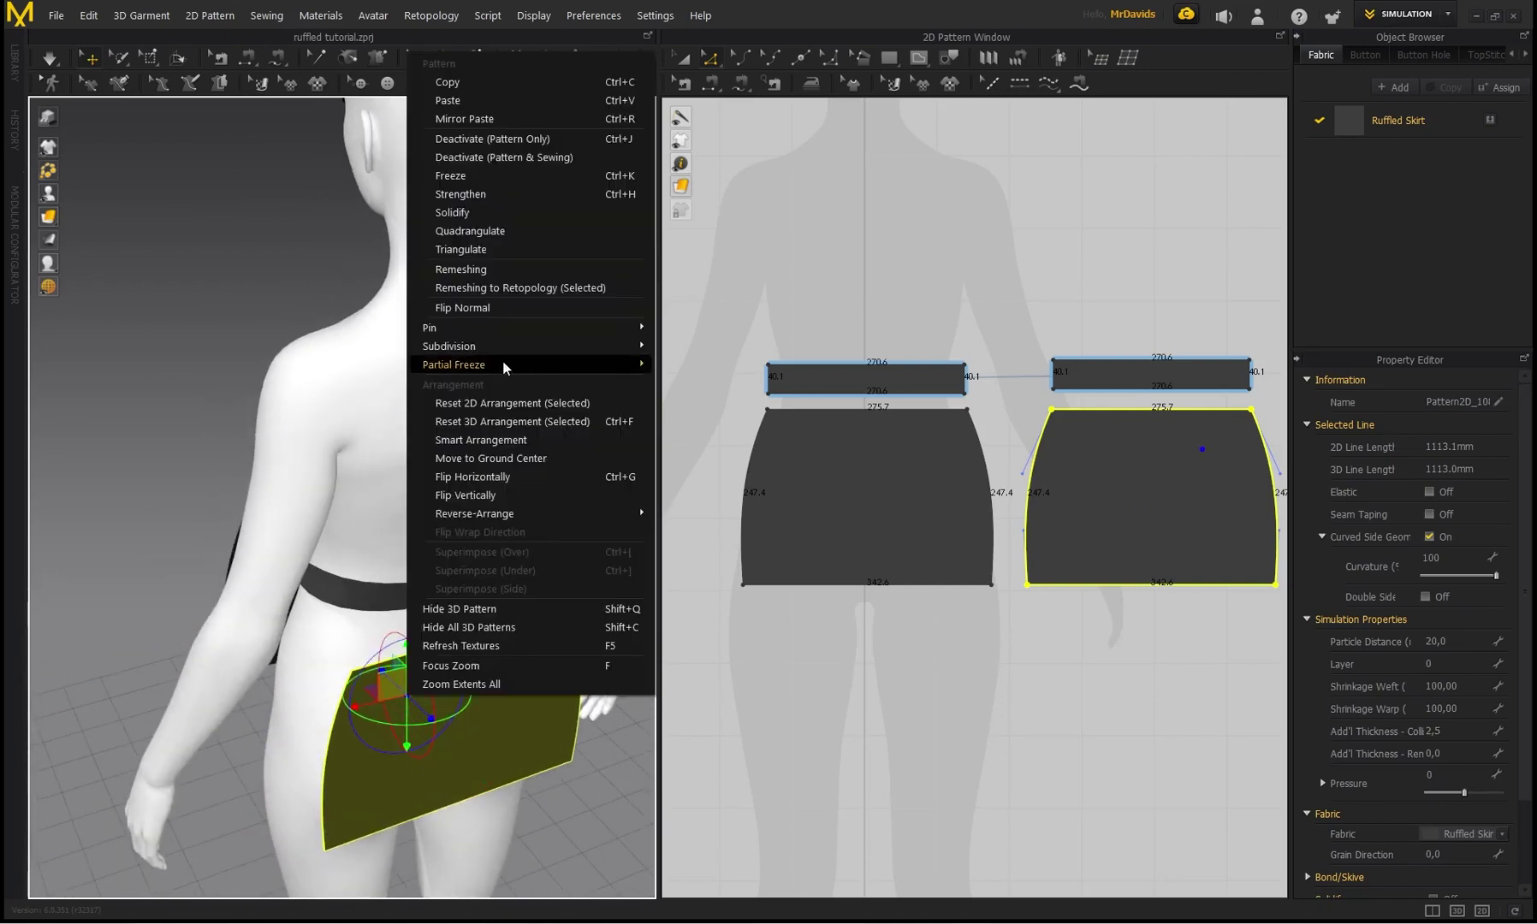
left_click(488, 474)
Sew the top edges of the front and back skirt panels to the lower edges of their matching waistband pieces
right_click_drag(488, 474, 110, 560)
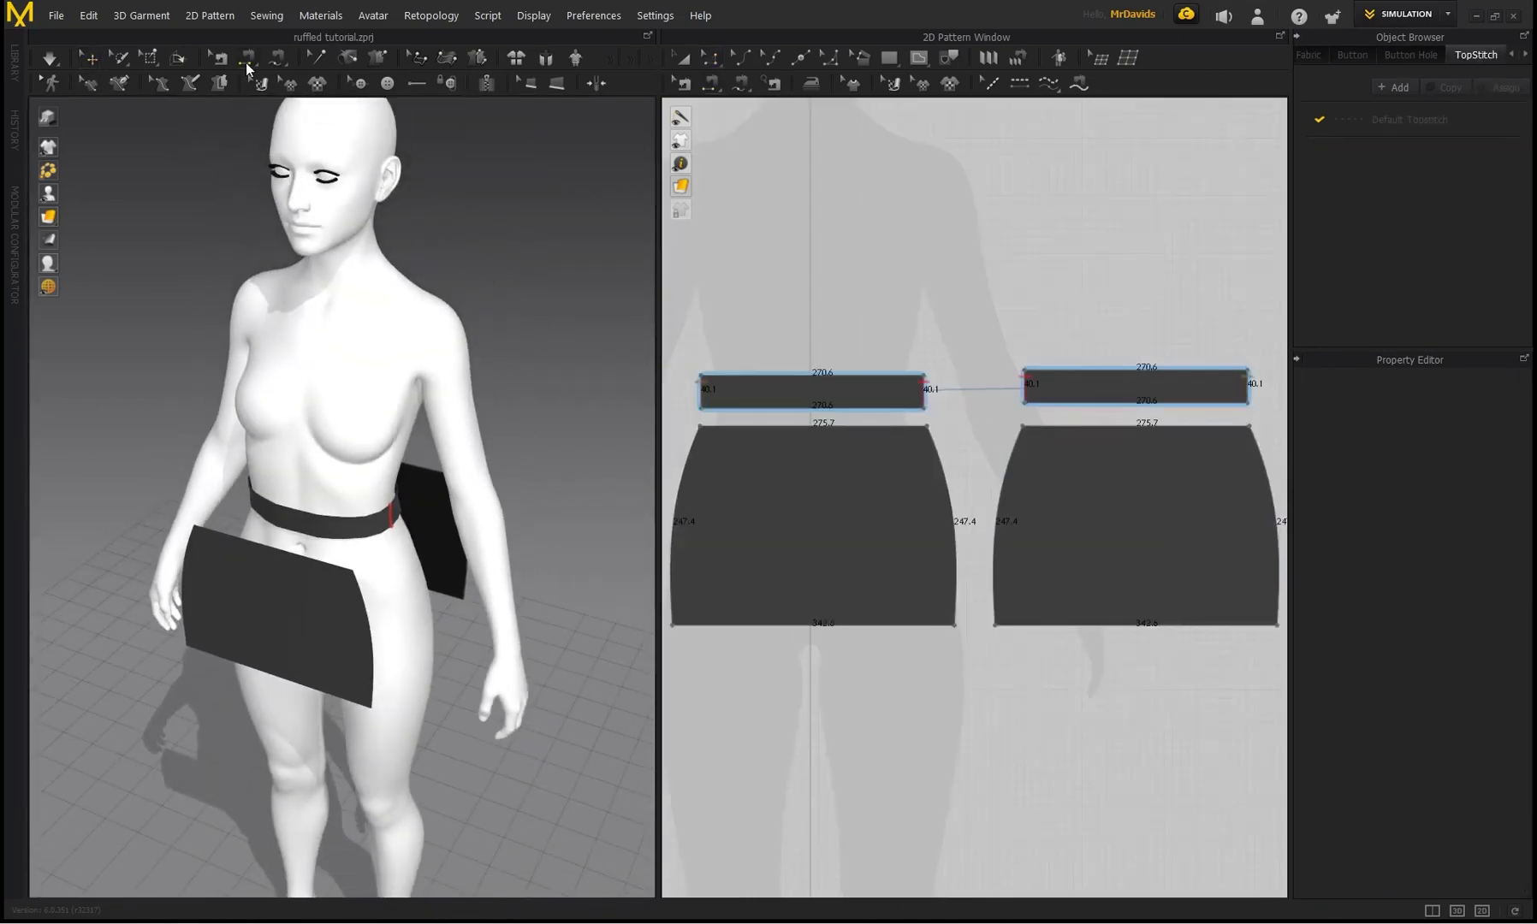
left_click(323, 563)
left_click(345, 539)
right_click_drag(515, 377, 248, 404)
left_click(309, 578)
left_click(295, 544)
Sew the front skirt panel's side edges to the back panel's matching side edges on both sides of the body
right_click_drag(153, 422, 325, 391)
left_click(230, 597)
left_click(444, 590)
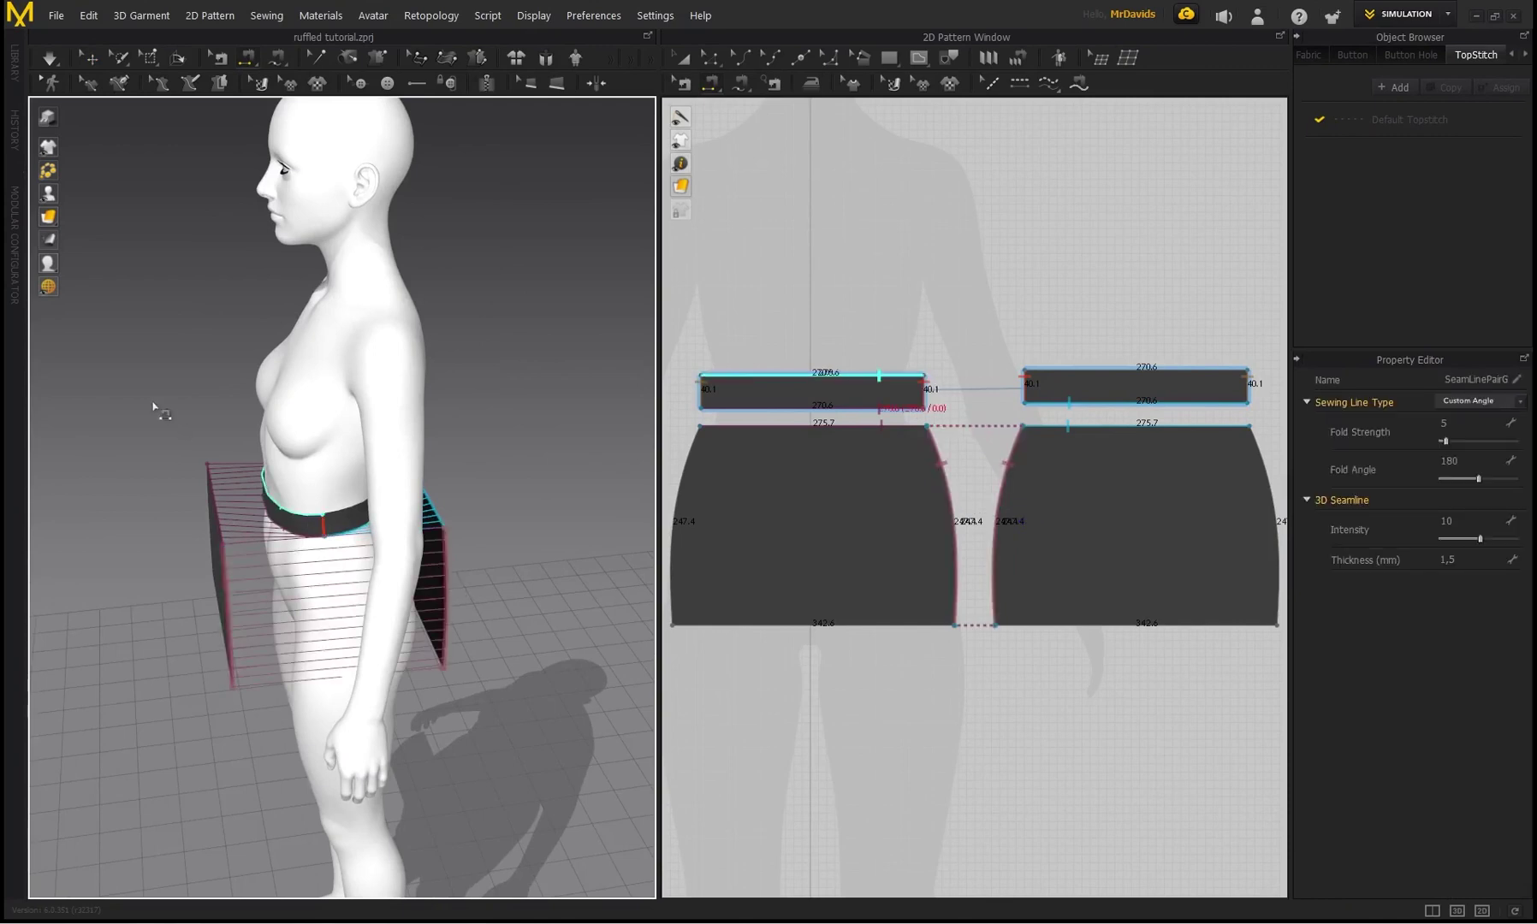
right_click_drag(168, 414, 399, 403)
right_click_drag(89, 487, 174, 509)
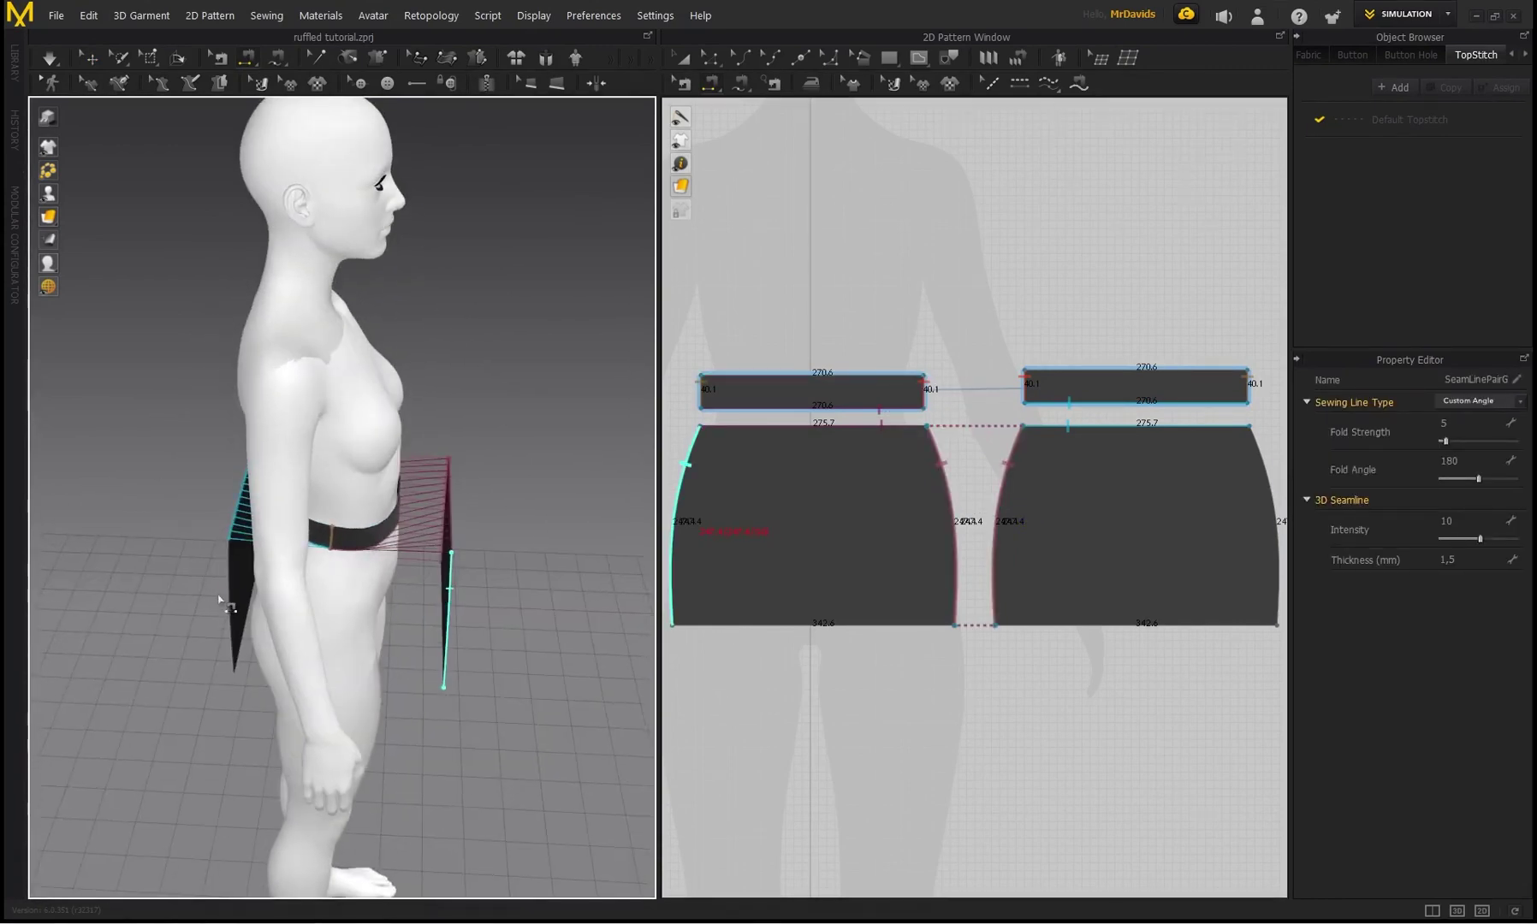
left_click(227, 588)
left_click(434, 599)
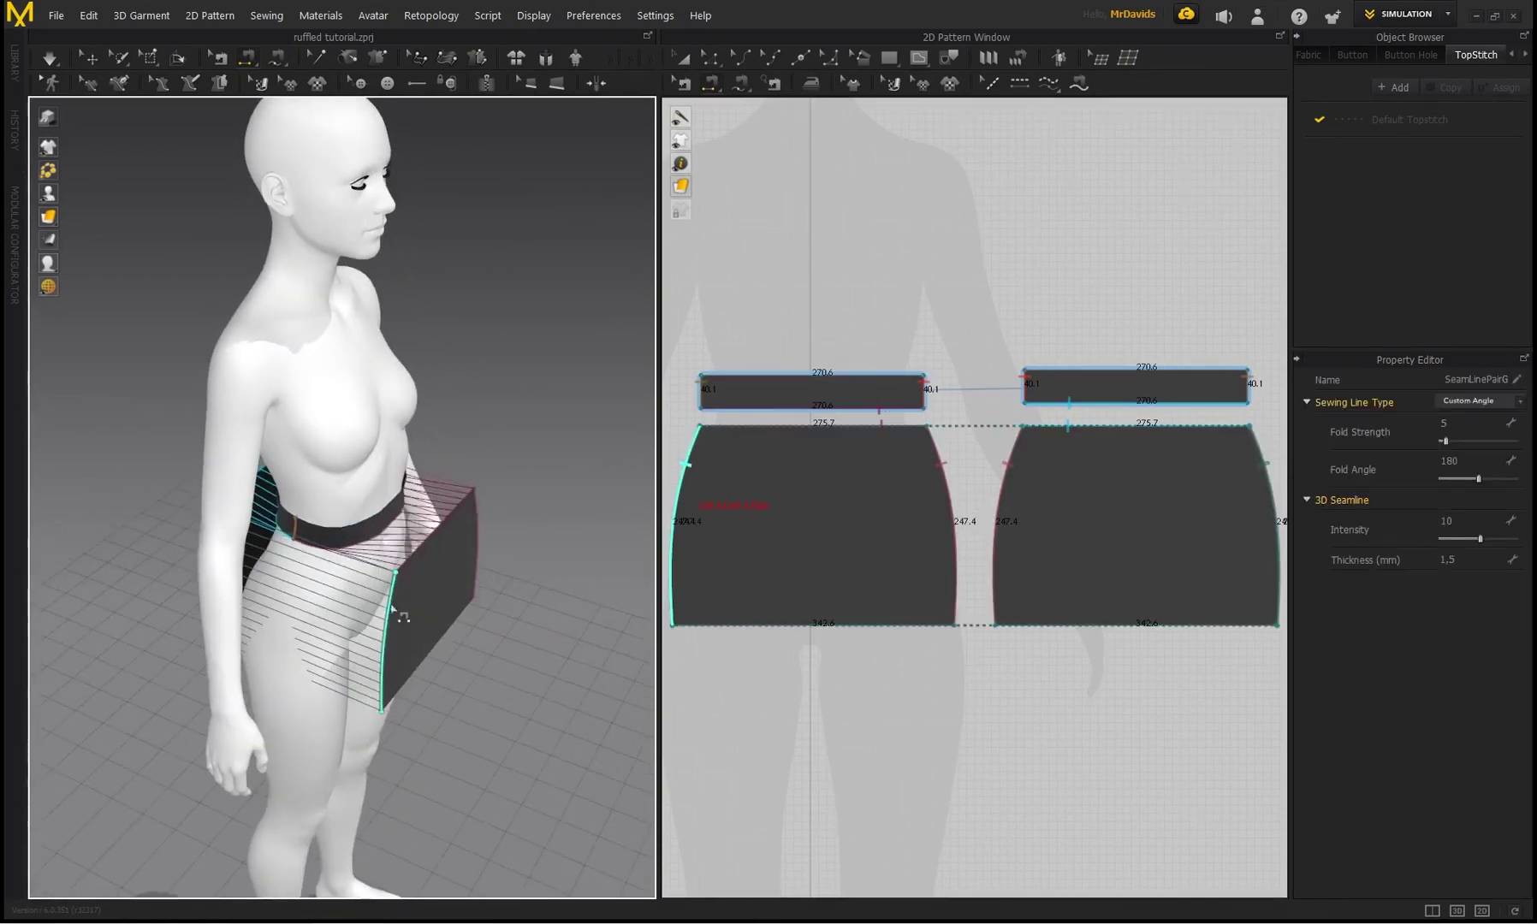
right_click_drag(335, 541, 286, 539)
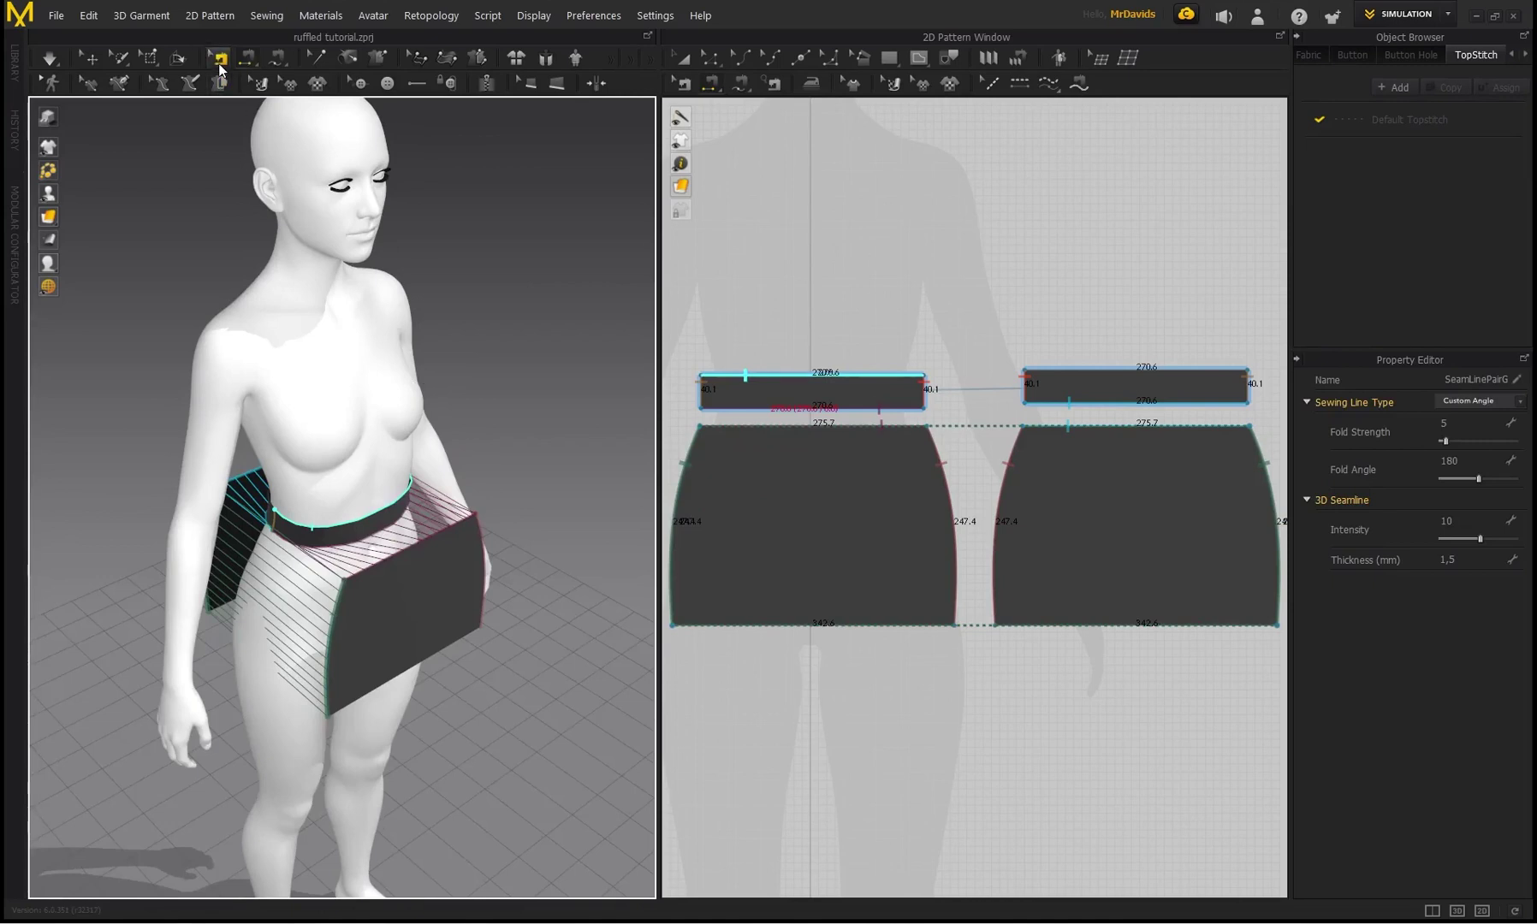
left_click(220, 62)
right_click(329, 610)
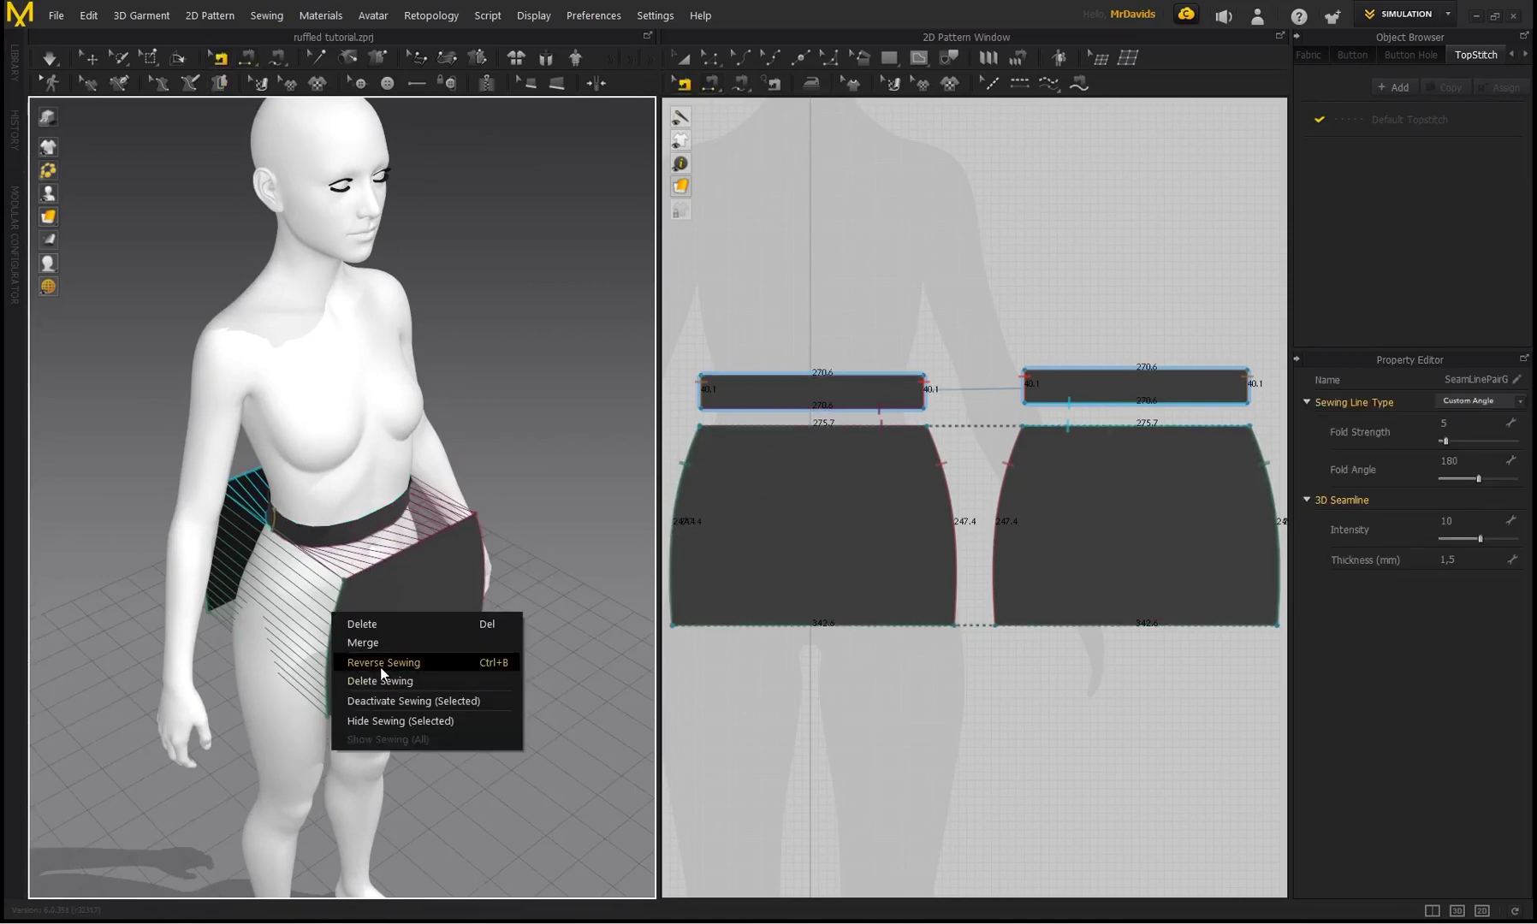
left_click(513, 433)
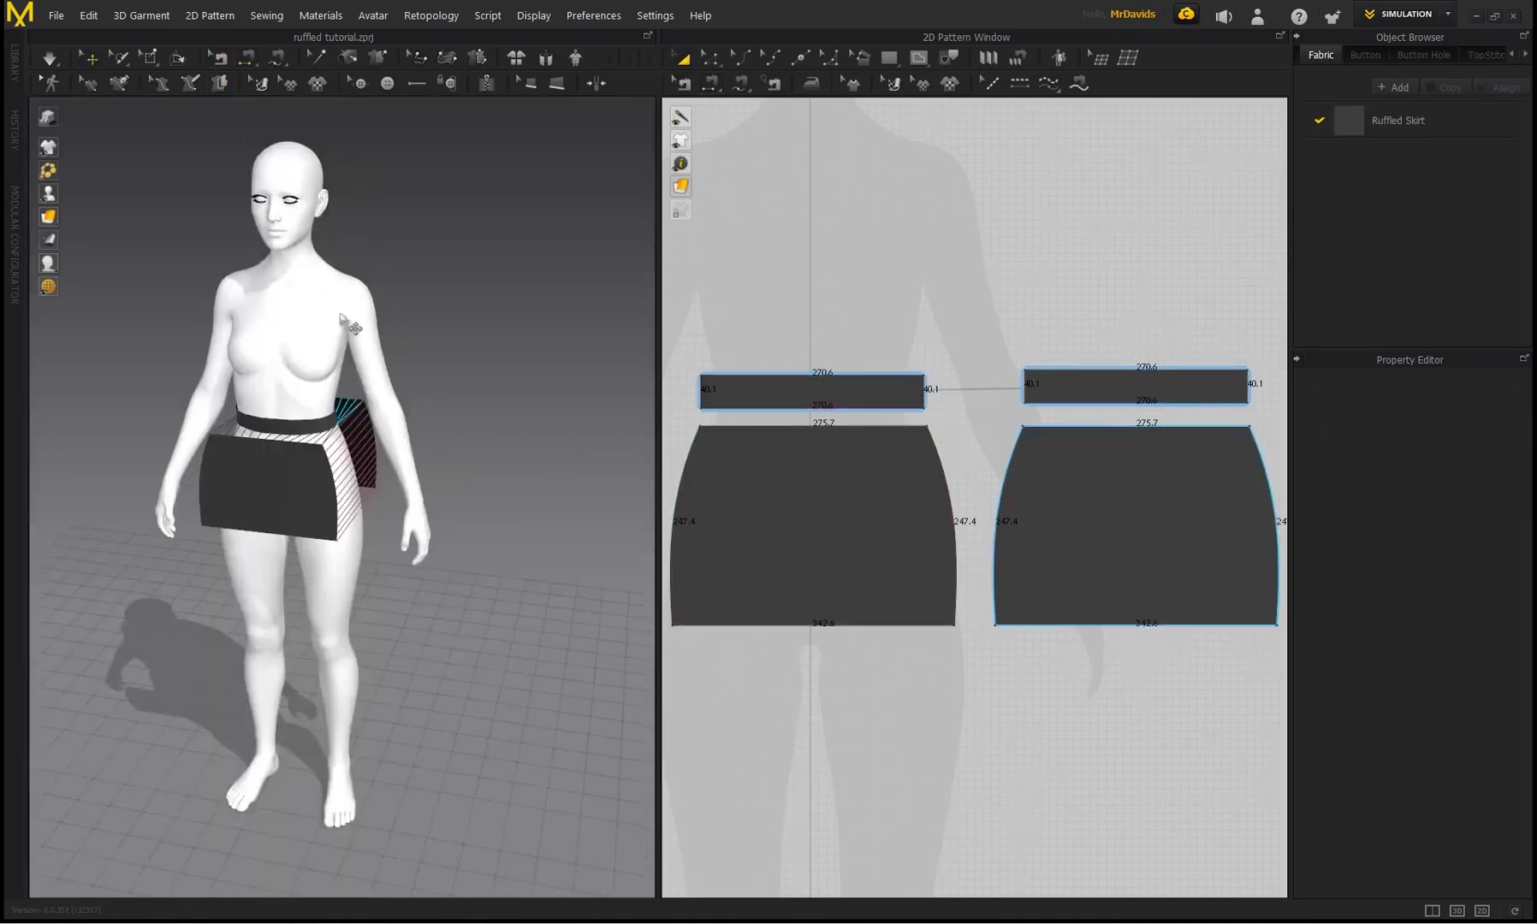
Simulate the sewn skirt and pull its panels down at both hips so they close around the body
middle_click_drag(352, 323, 381, 355)
right_click_drag(230, 243, 181, 213)
left_click(51, 59)
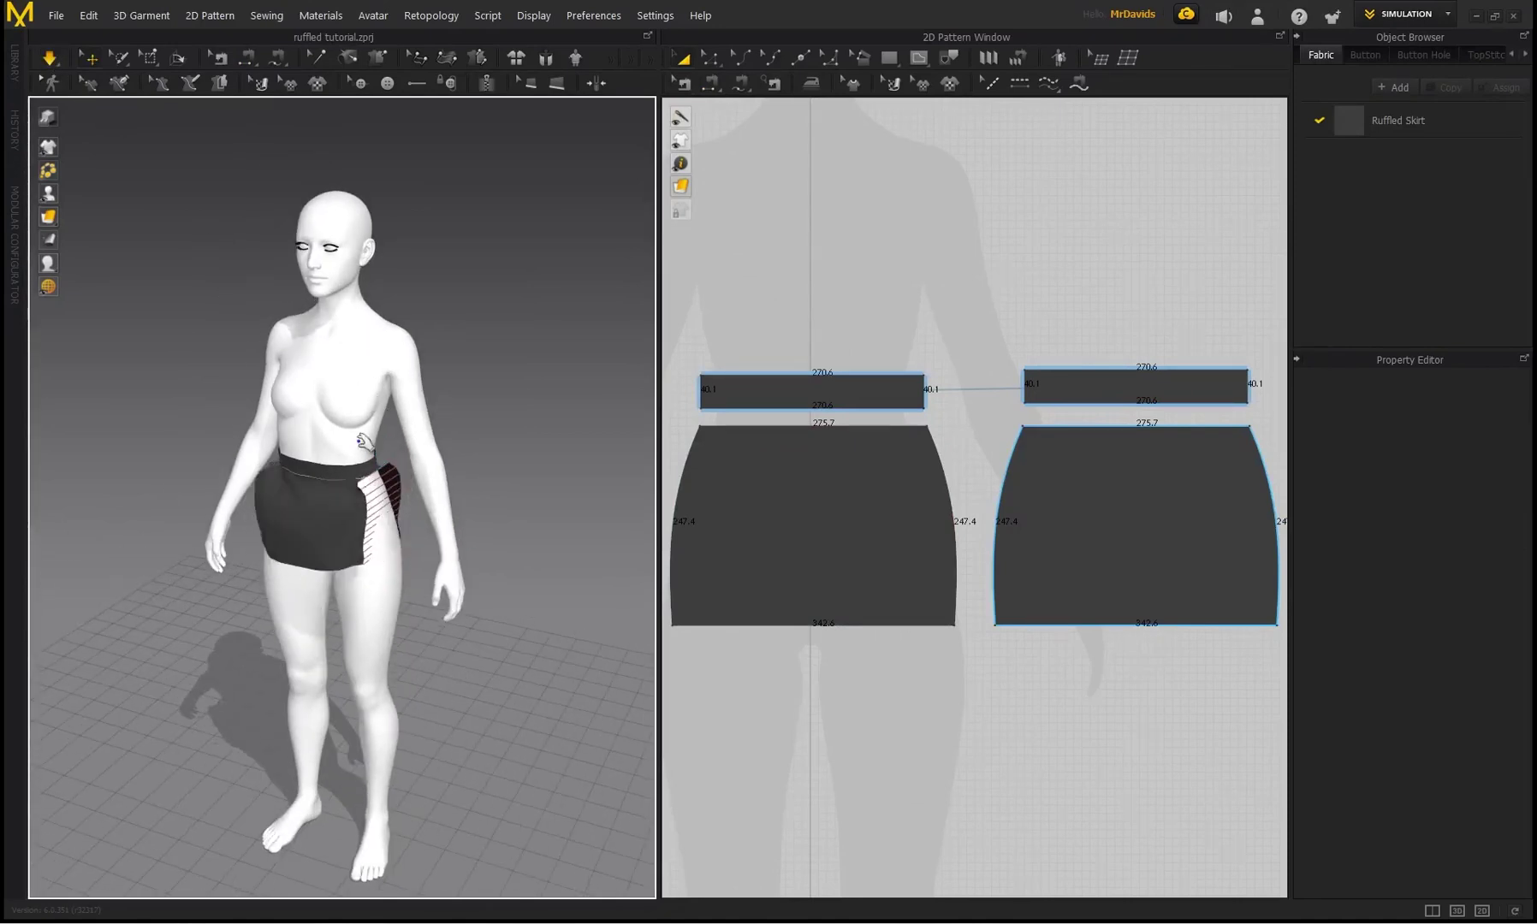
right_click_drag(365, 486, 373, 411)
left_click_drag(394, 521, 409, 696)
left_click_drag(279, 543, 256, 620)
left_click(517, 421)
Lengthen both skirt panels together at the hem to side edges of about 291 mm
left_click(690, 531)
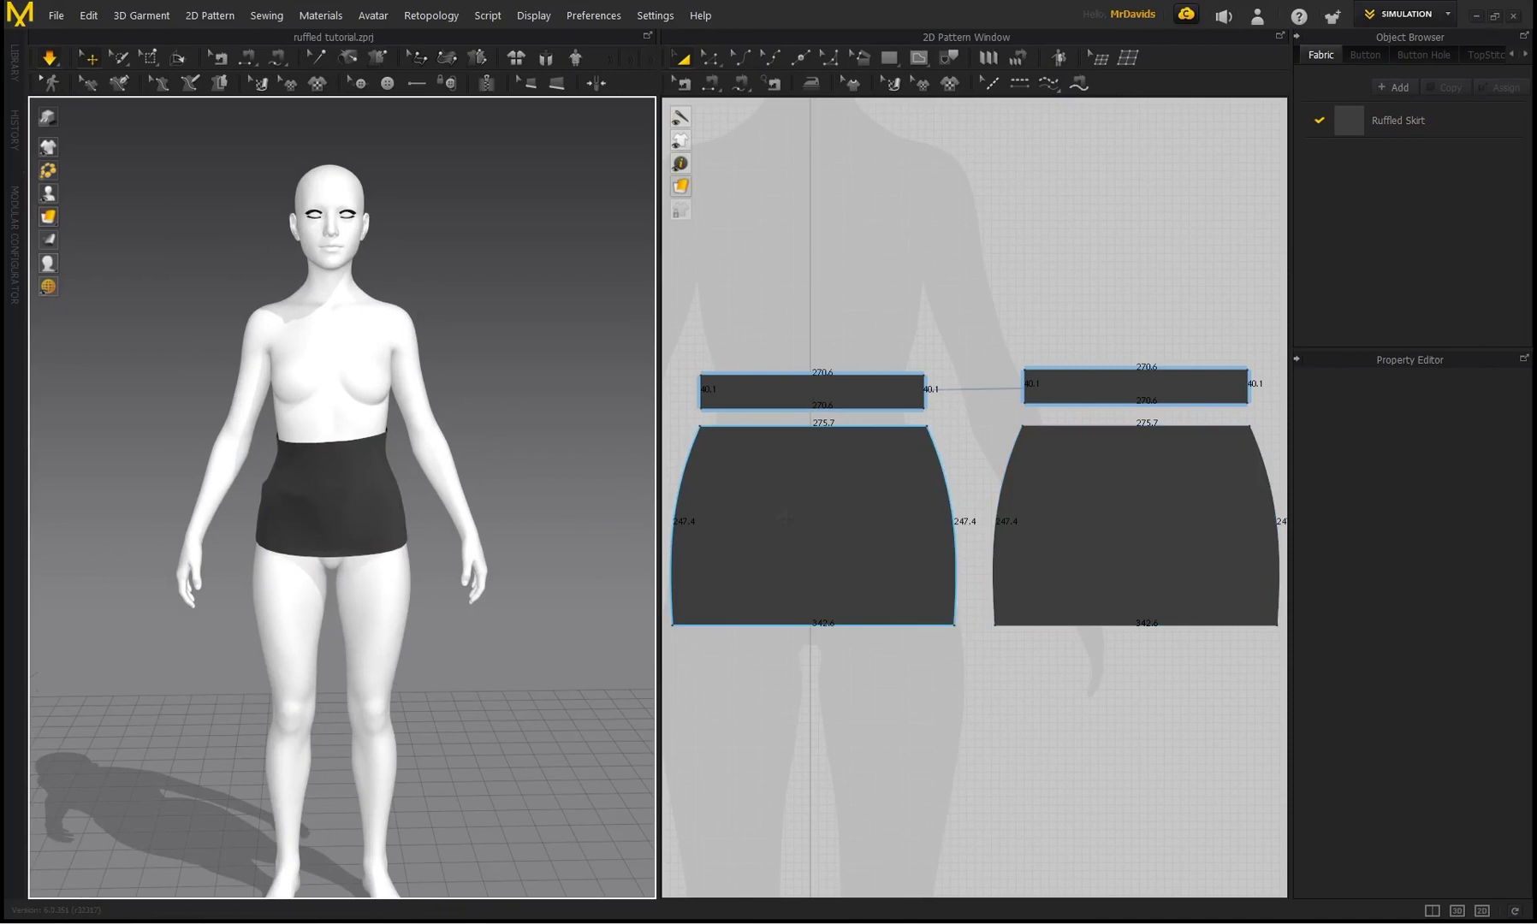
left_click(784, 517)
left_click(1027, 582, "shift")
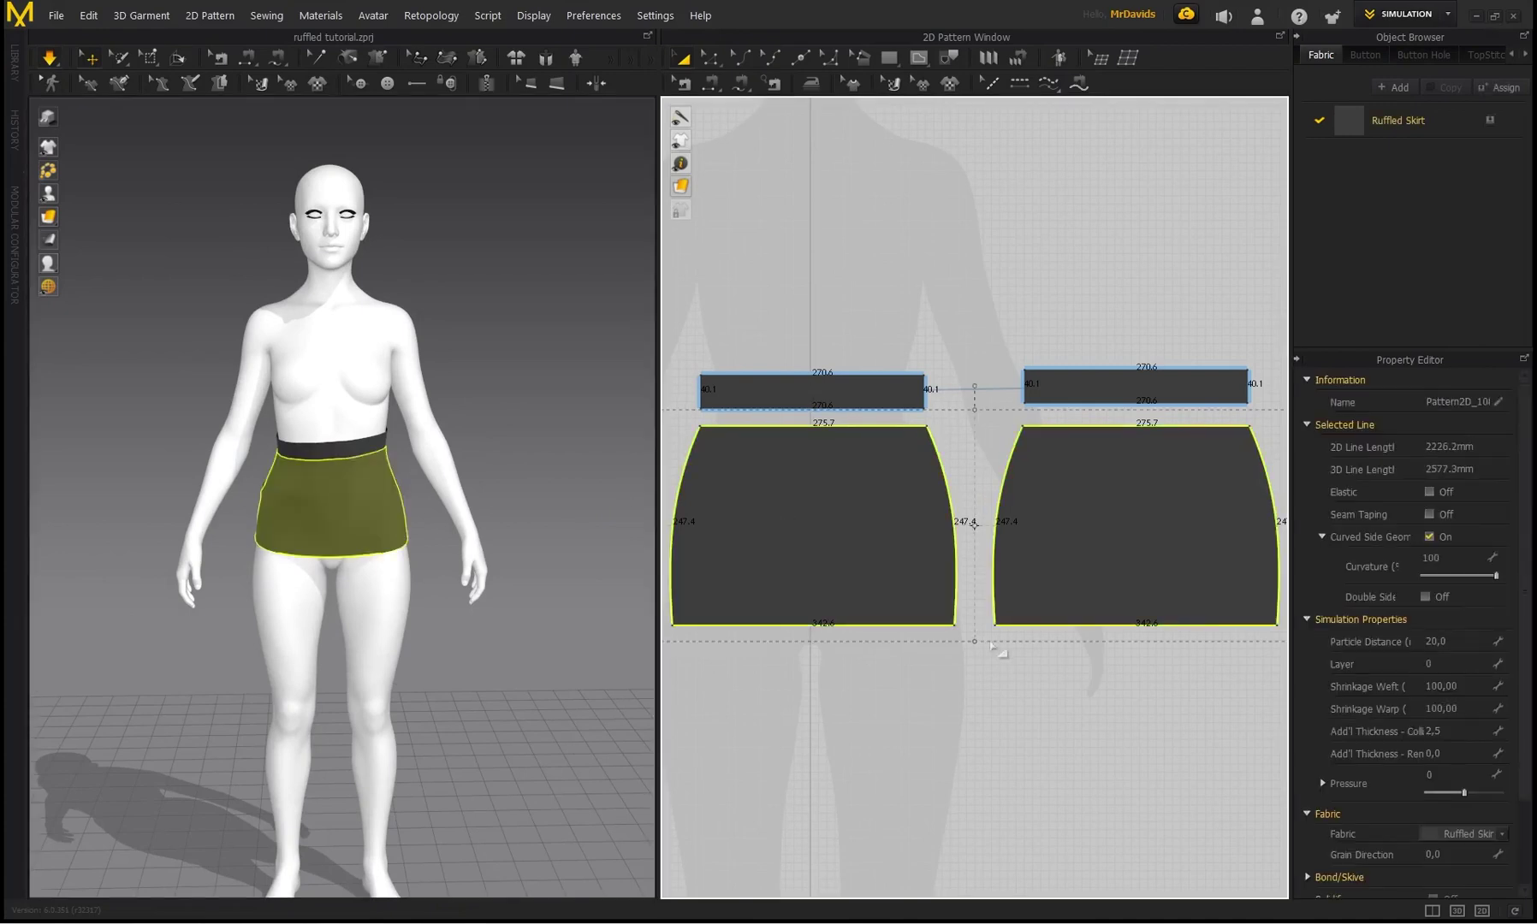
left_click_drag(978, 642, 979, 679)
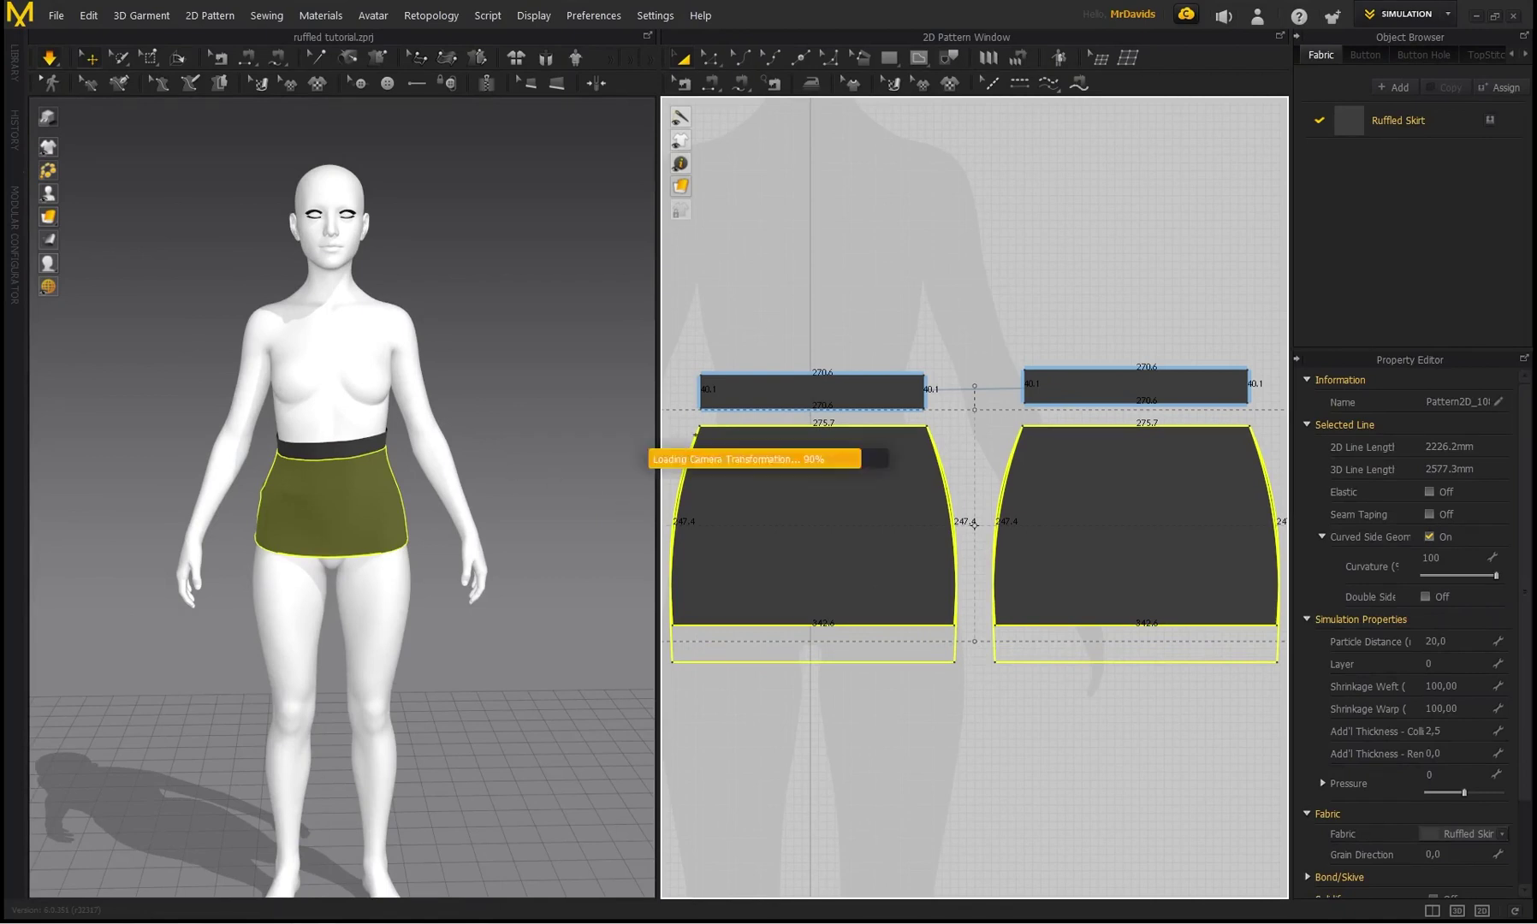
Simulate the lengthened skirt and pull its front hem down over both hips
scroll(438, 500, "up", 2)
right_click_drag(496, 389, 474, 498)
key("space")
left_click_drag(421, 552, 440, 732)
left_click_drag(279, 545, 244, 712)
left_click_drag(405, 552, 423, 678)
left_click(462, 614)
left_click_drag(406, 550, 448, 658)
left_click_drag(283, 530, 248, 595)
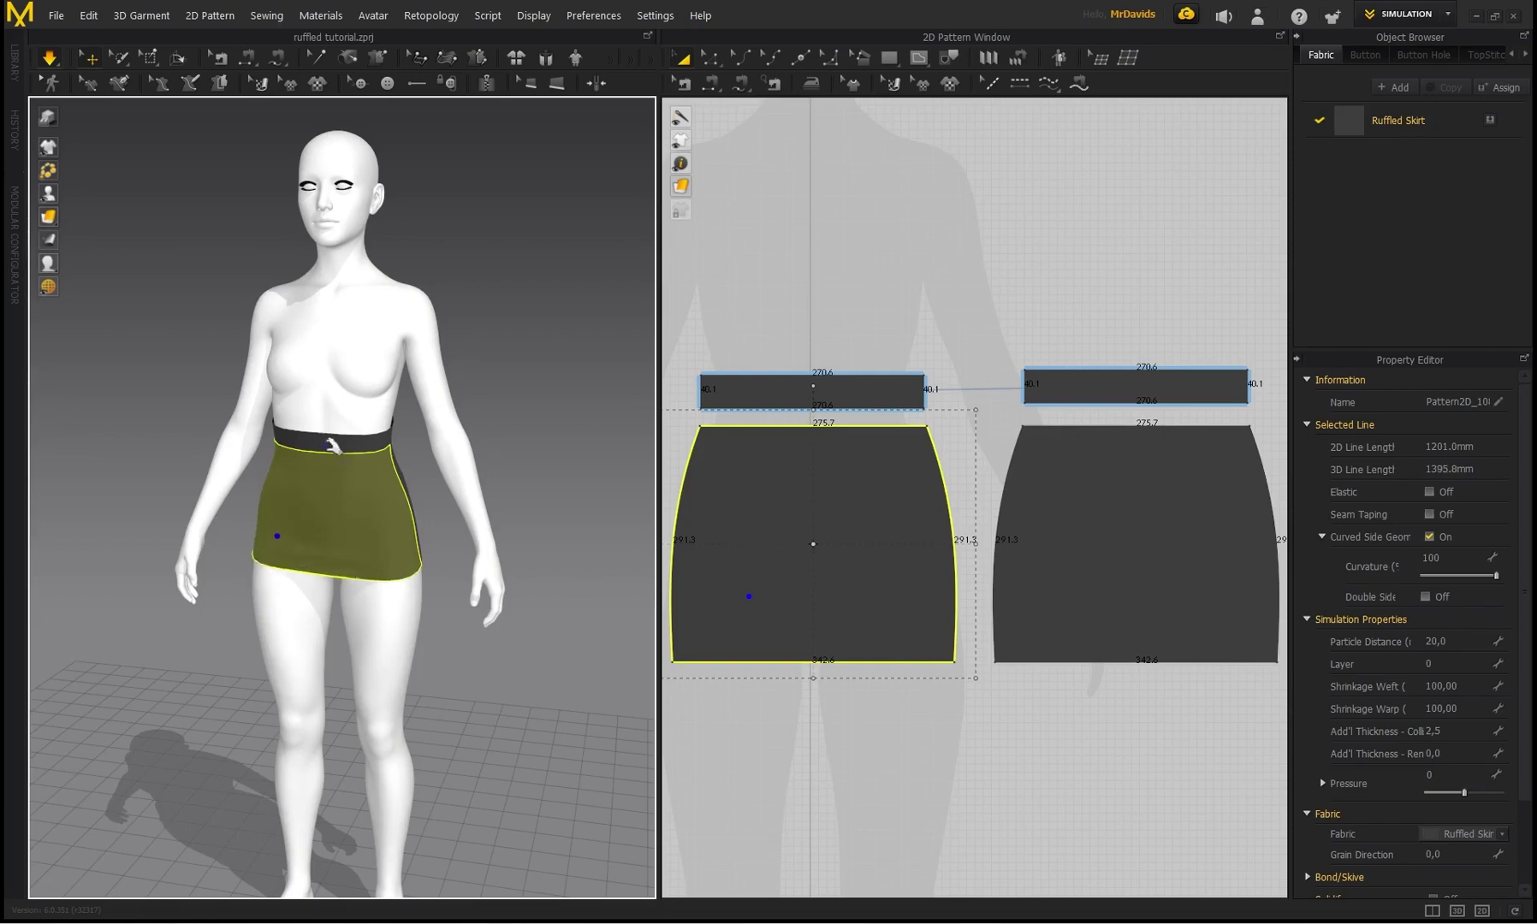
Level the front of the skirt by tugging the hem at the avatar's right hip, the waistband and both hem corners
right_click_drag(285, 400, 317, 443)
left_click_drag(255, 549, 219, 654)
left_click_drag(270, 511, 205, 661)
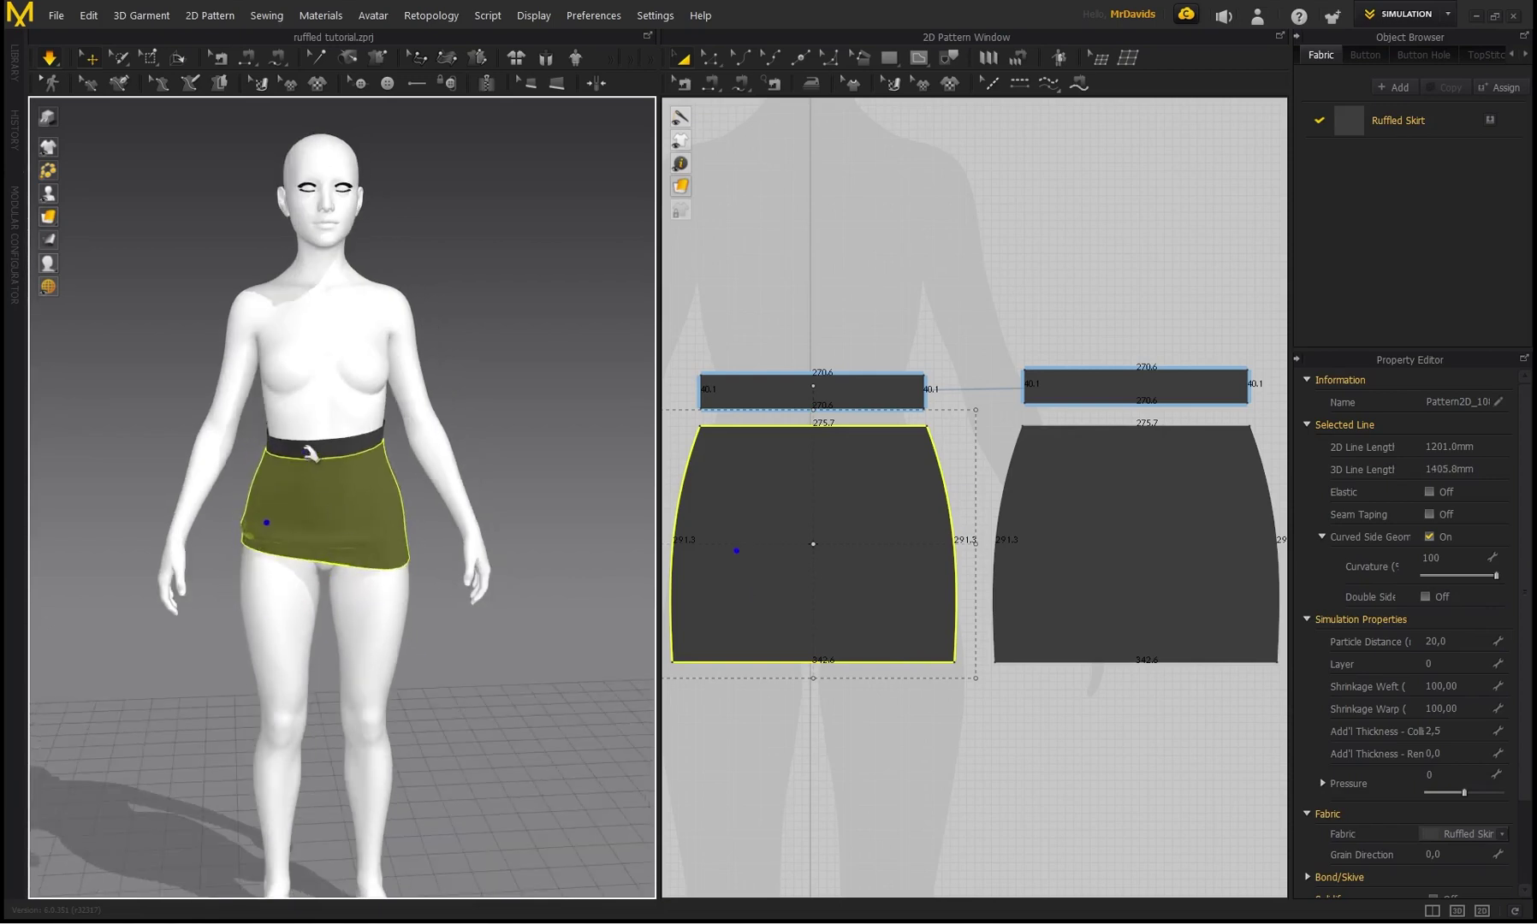
left_click(315, 460)
left_click(250, 563)
left_click(401, 569)
Pull the back panel's hem down on both sides and adjust the rear waistband until the back drapes evenly
right_click_drag(510, 369, 213, 379)
middle_click_drag(556, 435, 368, 394)
left_click_drag(280, 509, 248, 637)
left_click_drag(362, 517, 412, 636)
right_click_drag(403, 539, 302, 516)
left_click_drag(274, 490, 241, 617)
left_click_drag(399, 518, 446, 638)
left_click_drag(396, 516, 458, 698)
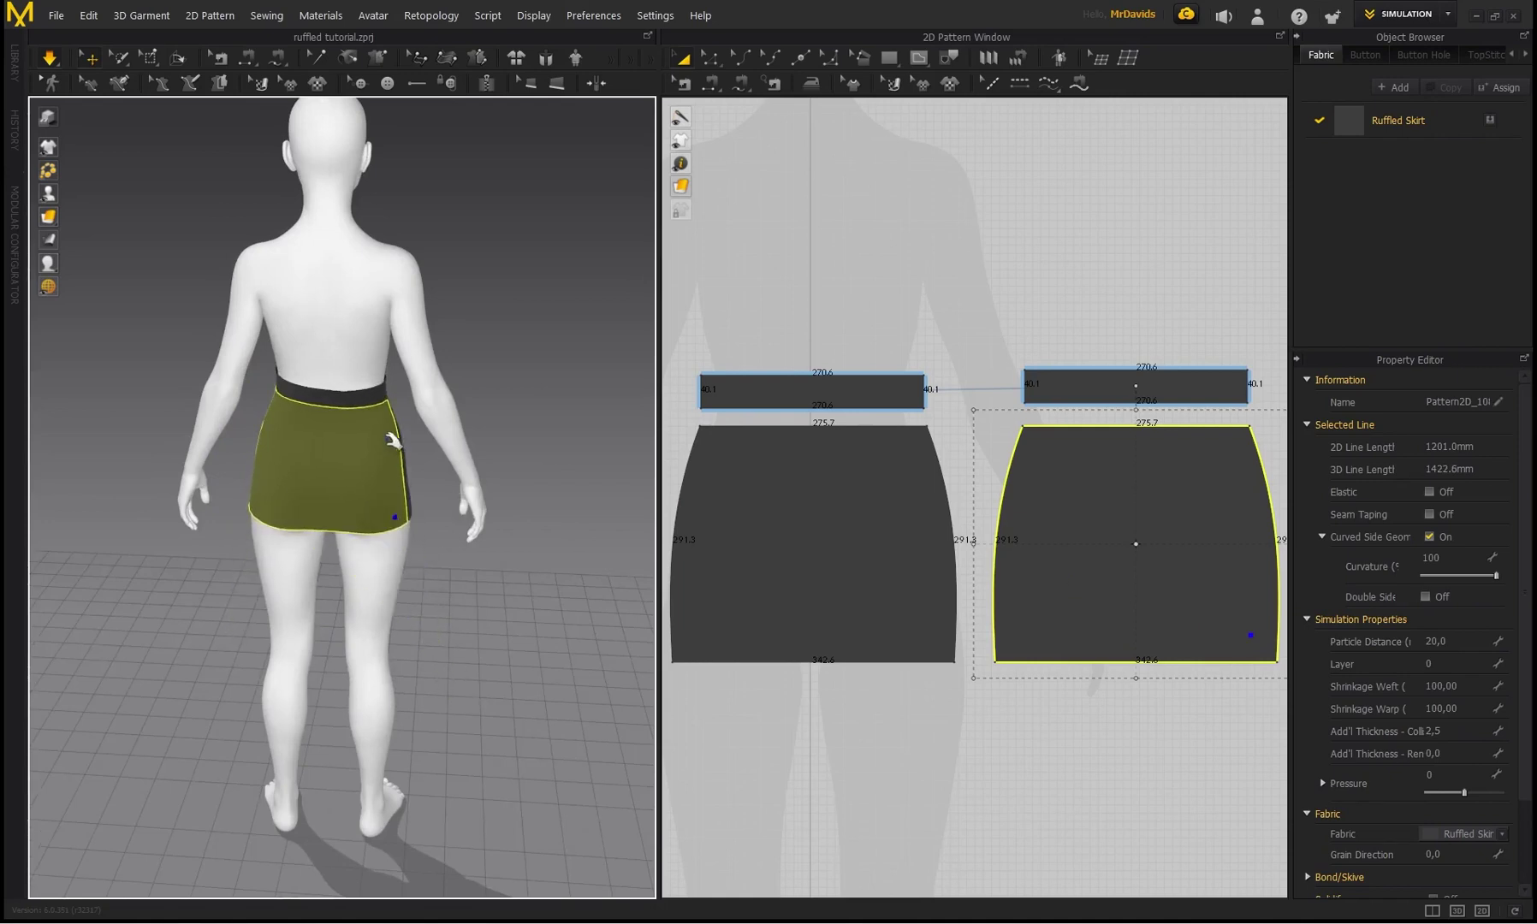
left_click_drag(276, 419, 266, 487)
left_click(338, 395)
left_click(499, 346)
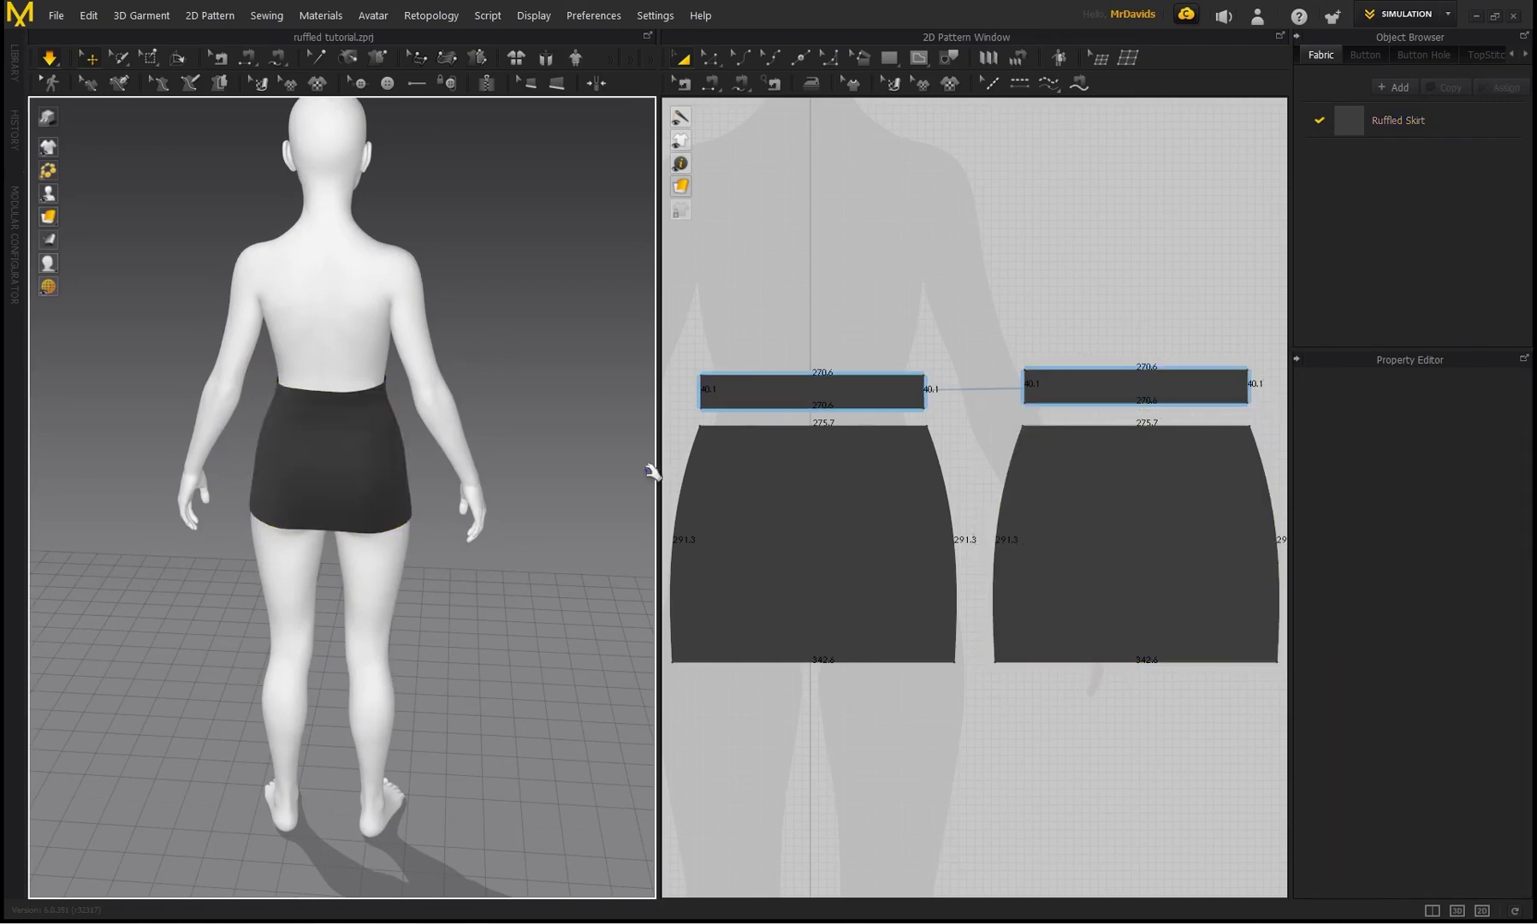
Return to the front view and fine-tune the drape by tugging the front hem corners and waistband
left_click(762, 668)
key("2")
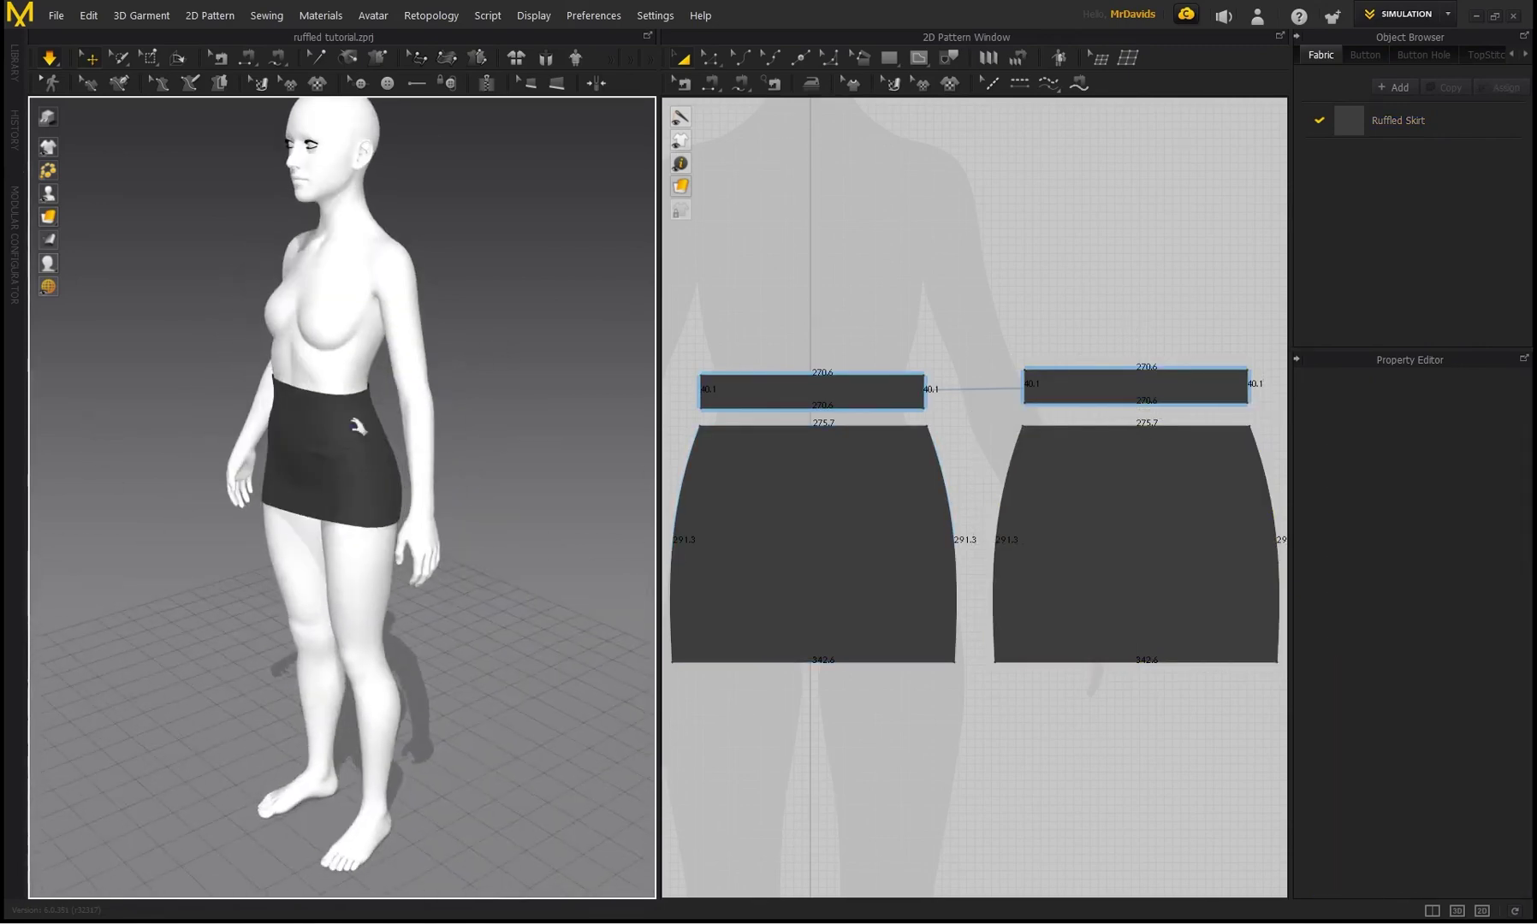
mouse_move(390, 517)
left_mouse_down()
mouse_move(429, 582)
mouse_move(412, 522)
left_mouse_up()
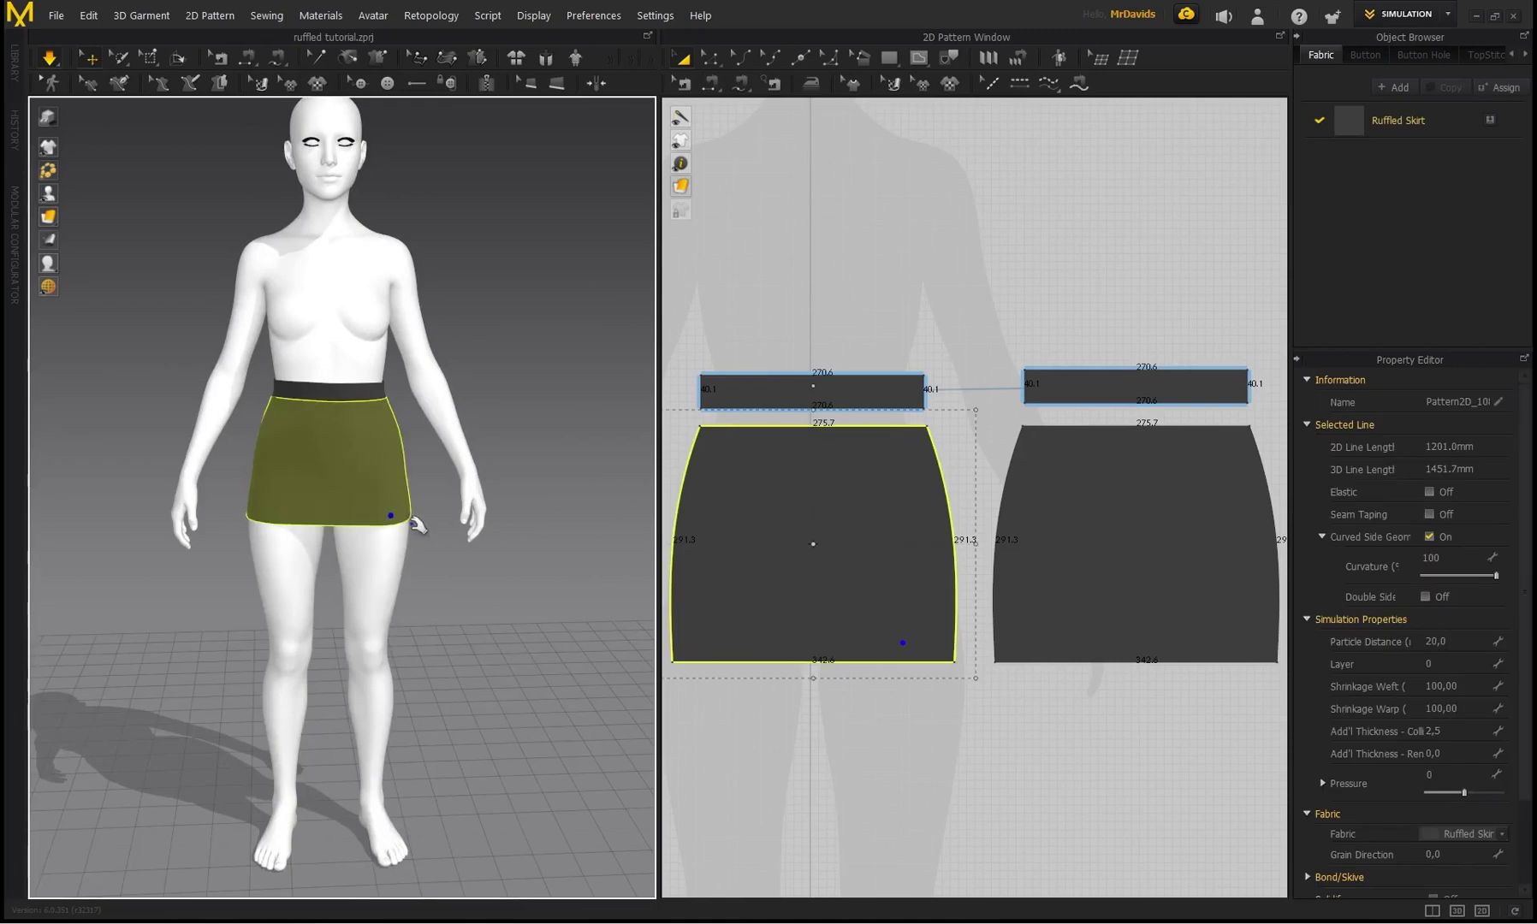
left_click(473, 561)
left_click(272, 446)
left_click(310, 394)
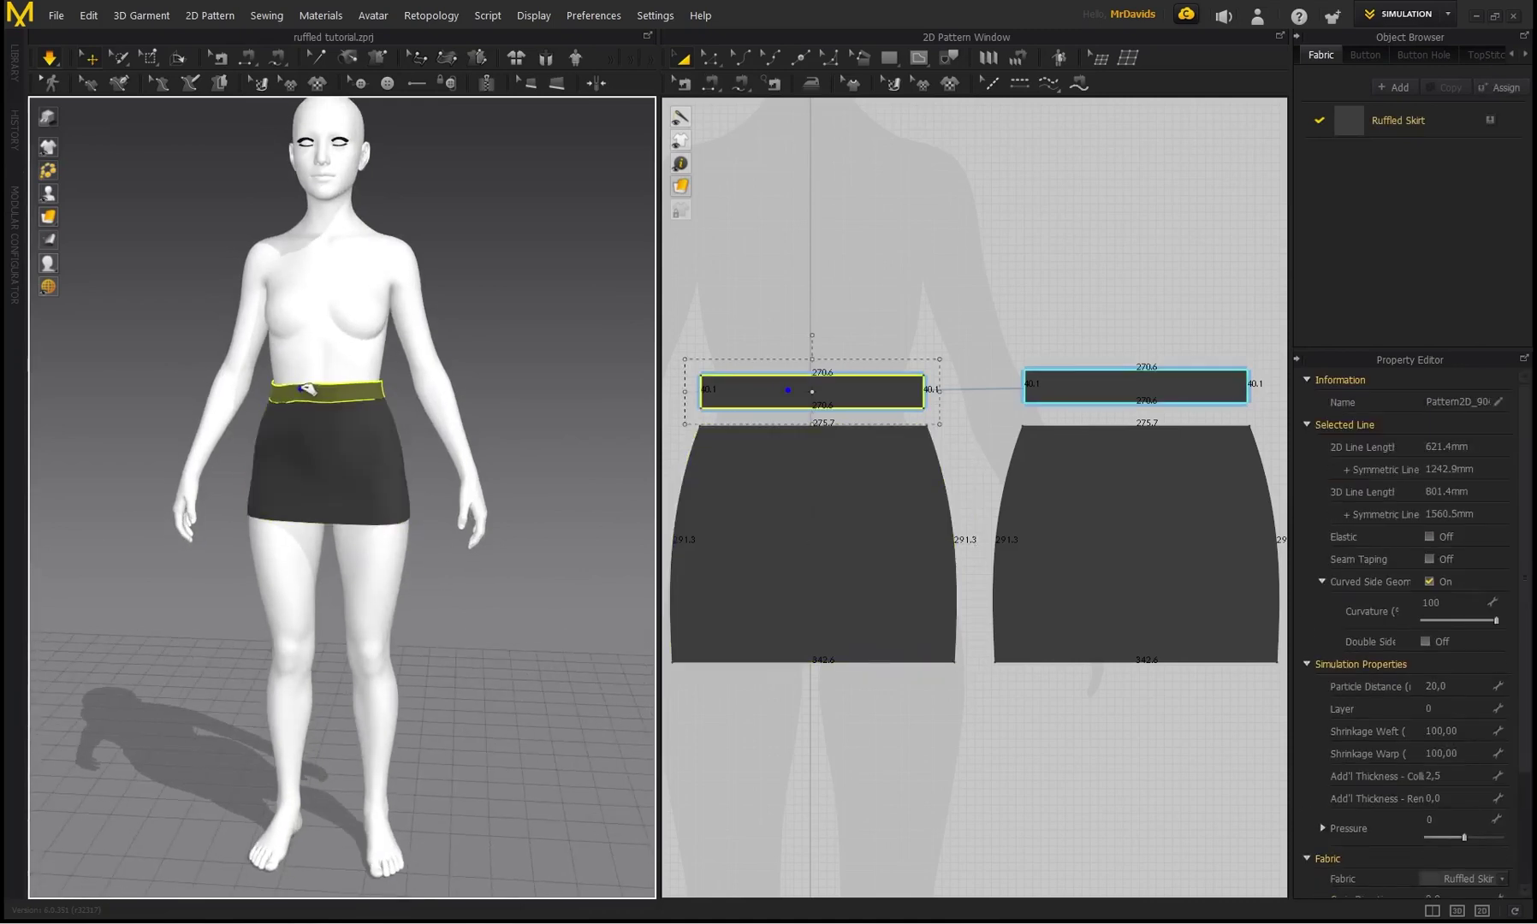
left_click(255, 495)
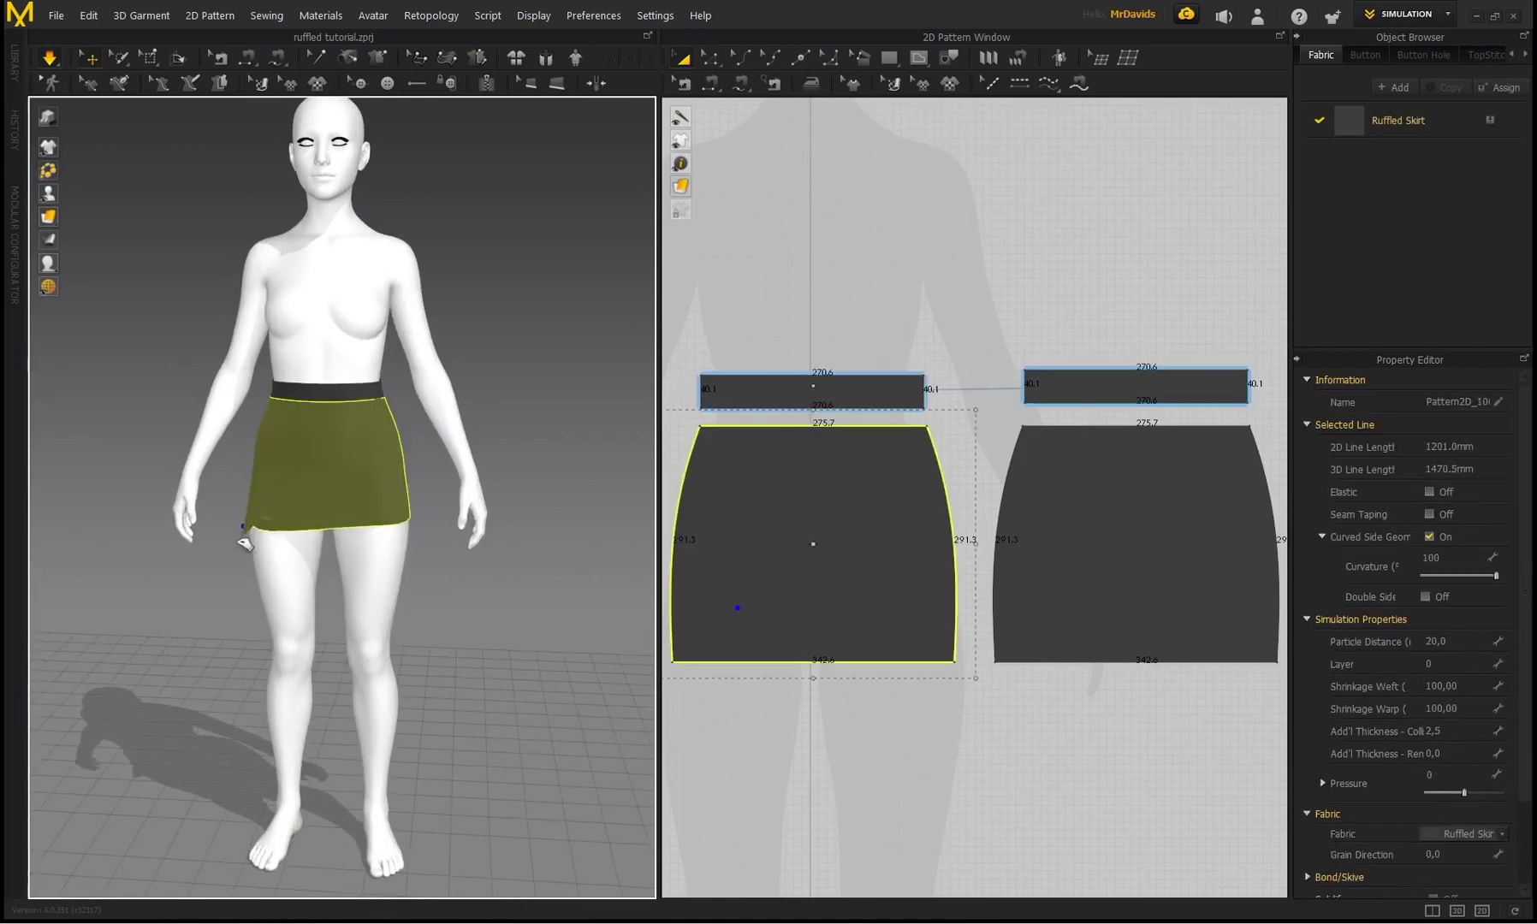
Tug the back panel's hem near one hip, checking the skirt's drape from behind and from the front
left_click(449, 558)
right_click_drag(449, 559, 490, 436)
left_click(259, 506)
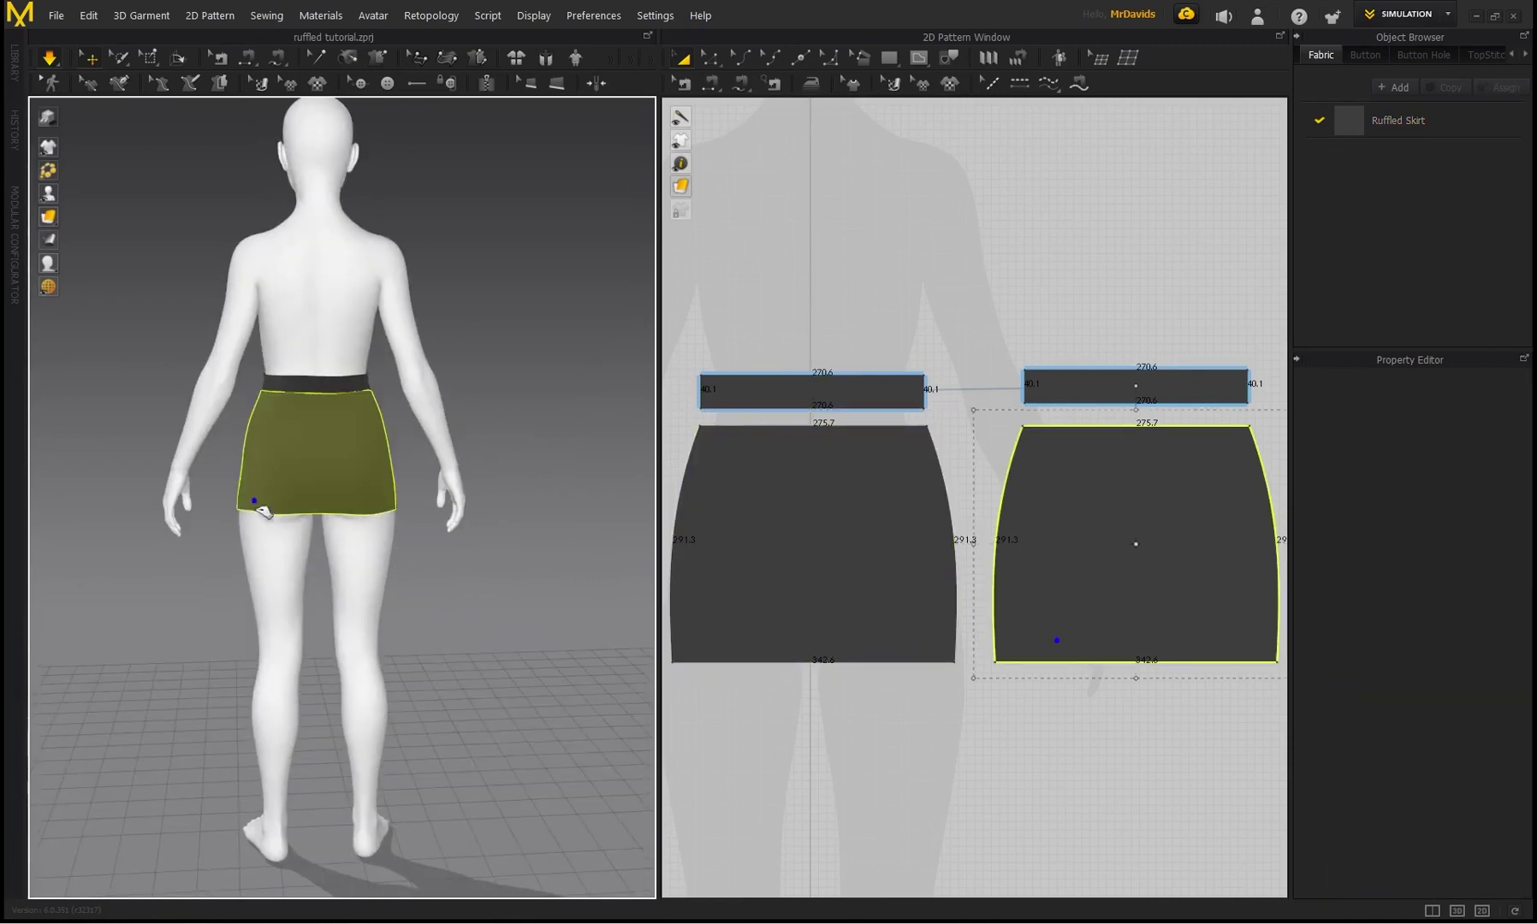
right_click_drag(201, 464, 387, 456)
scroll(387, 456, "down", 1)
left_click(421, 571)
scroll(279, 460, "up", 3)
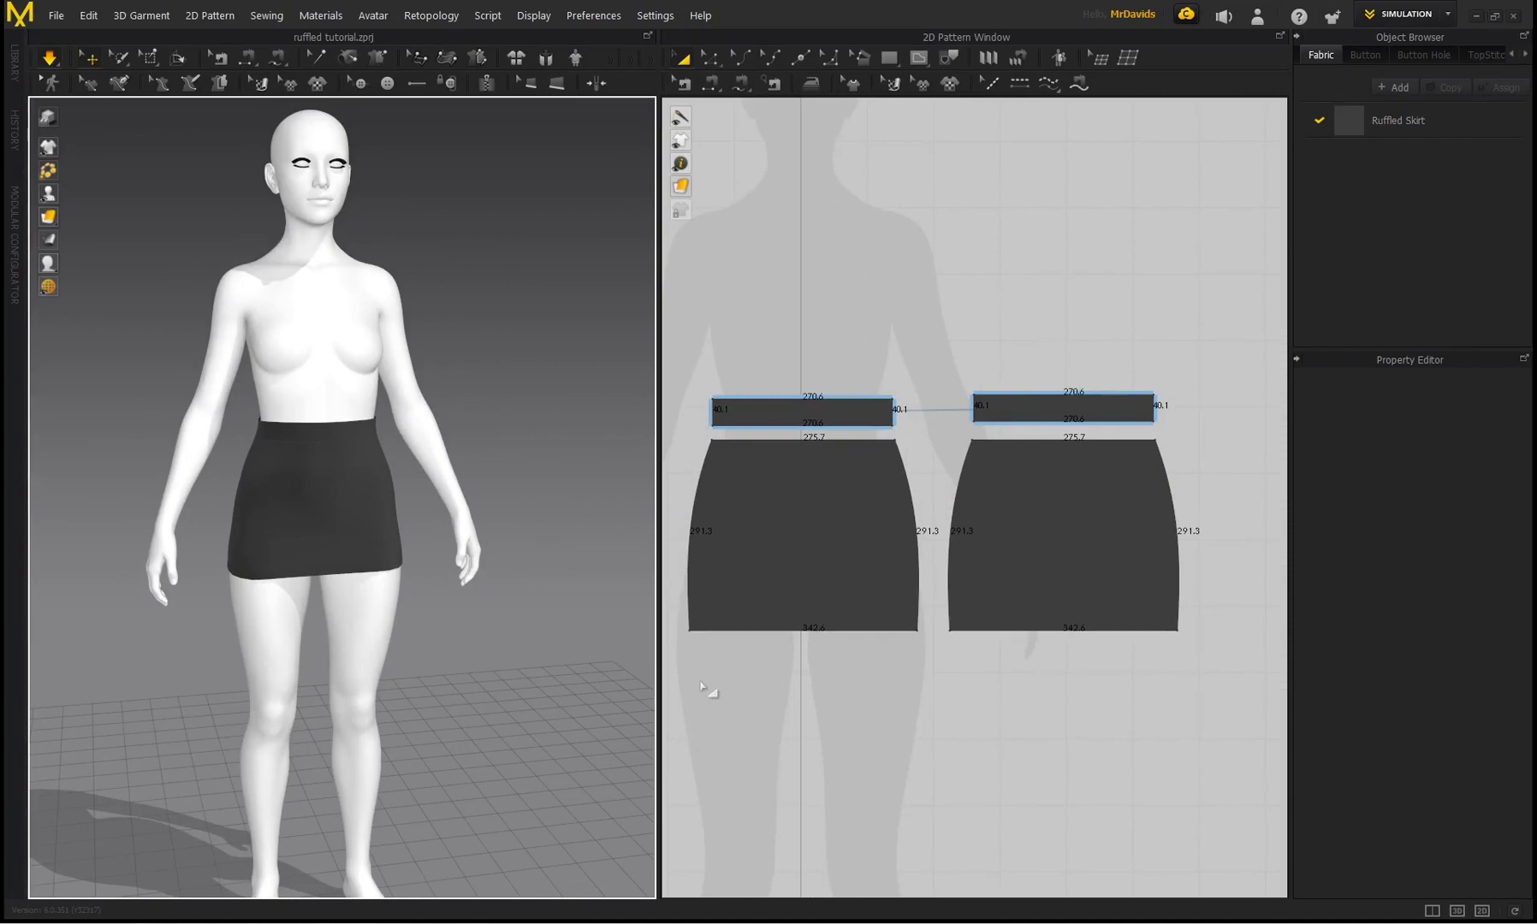
key("2")
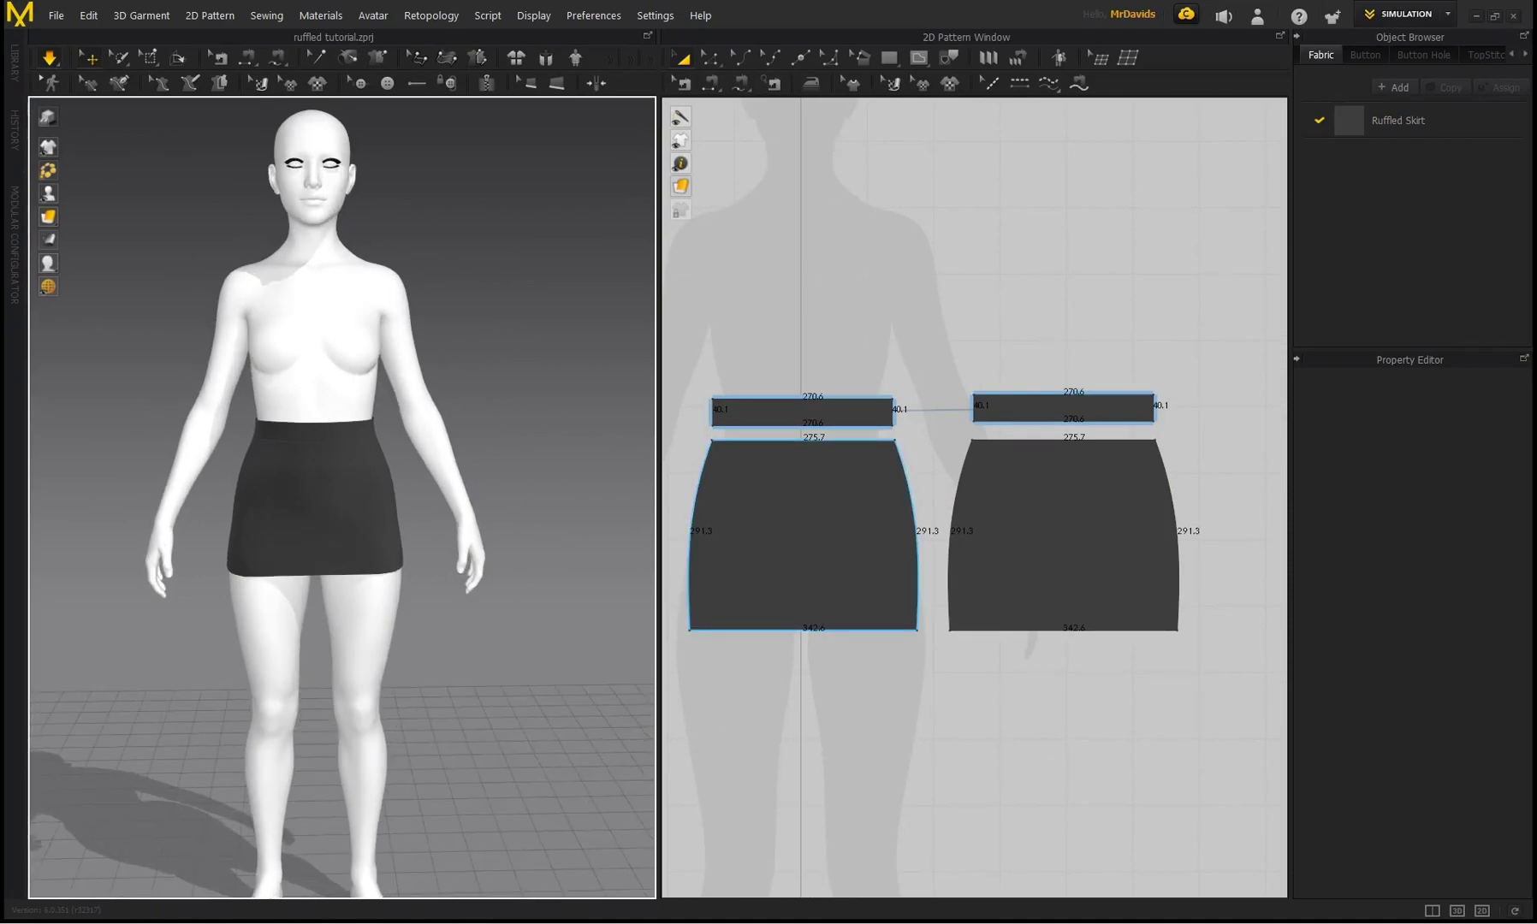
right_click_drag(583, 567, 576, 470)
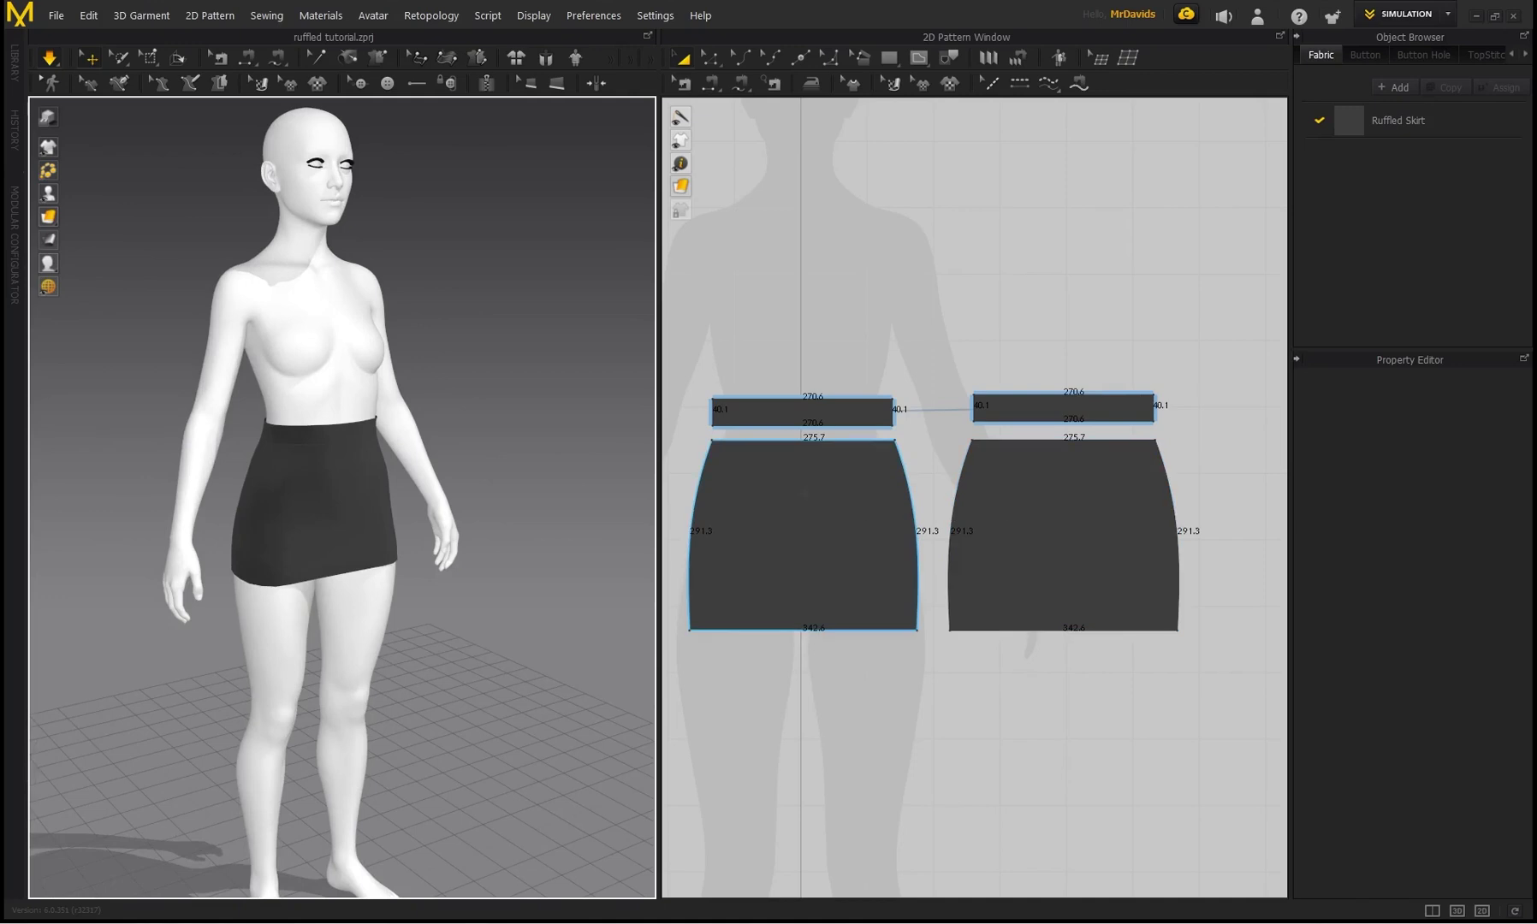
left_click(834, 534)
right_click_drag(460, 475, 524, 410)
left_click(477, 470)
scroll(475, 471, "up", 1)
scroll(475, 471, "up", 2)
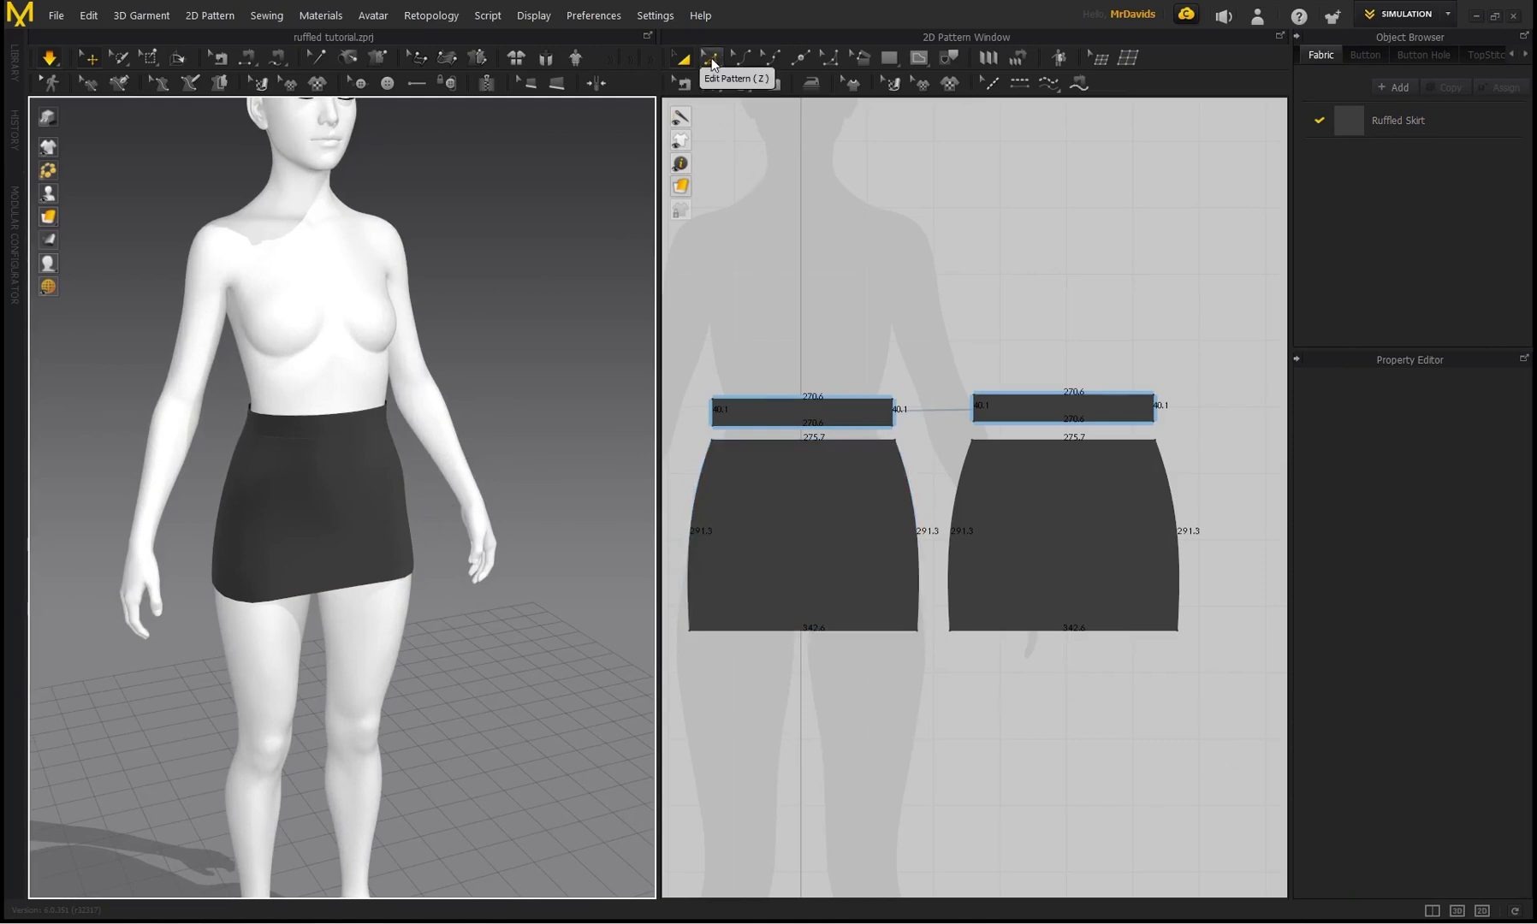
Offset three internal lines along the curved sides between the waist and hem edges of both the front and back skirt panels
left_click(711, 62)
left_click(794, 450)
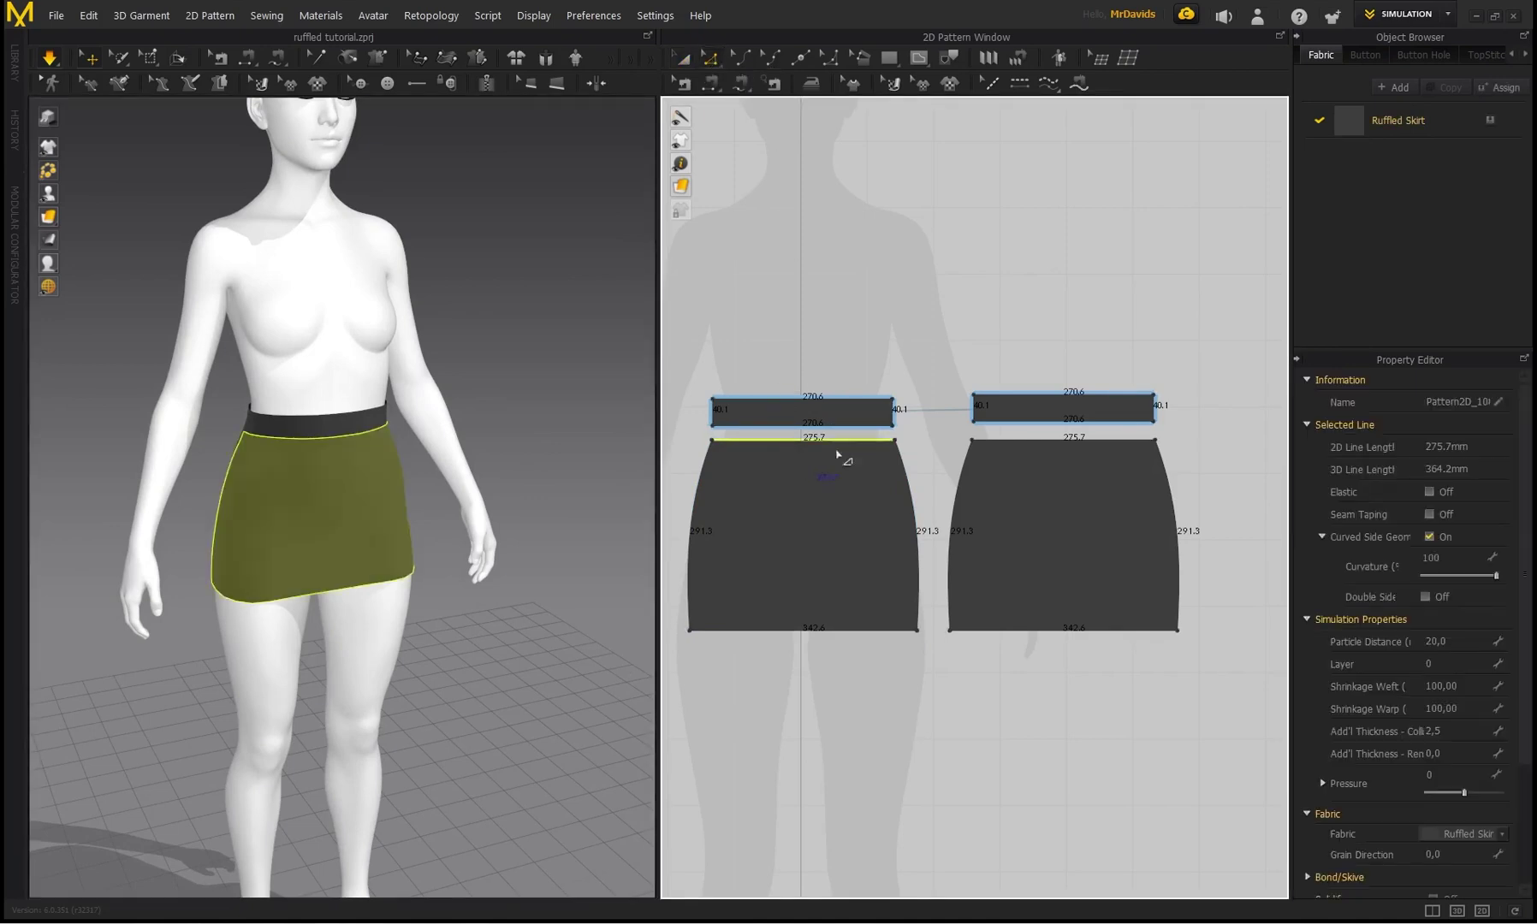
left_click(1039, 449, "shift")
left_click(796, 632, "shift")
left_click(1014, 631, "shift")
right_click(998, 630)
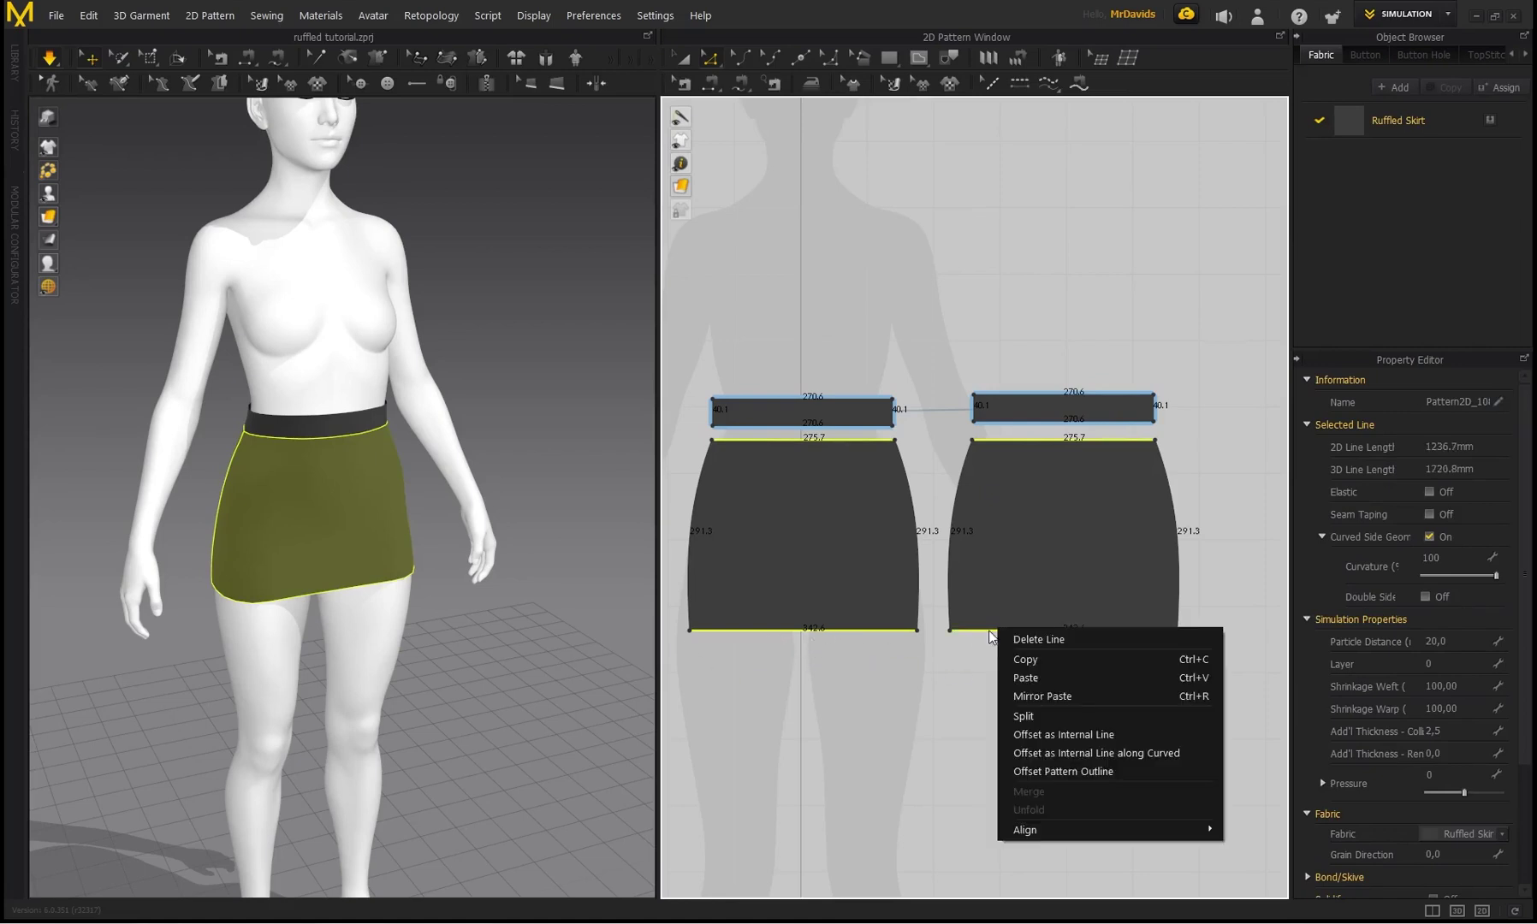
left_click(1113, 753)
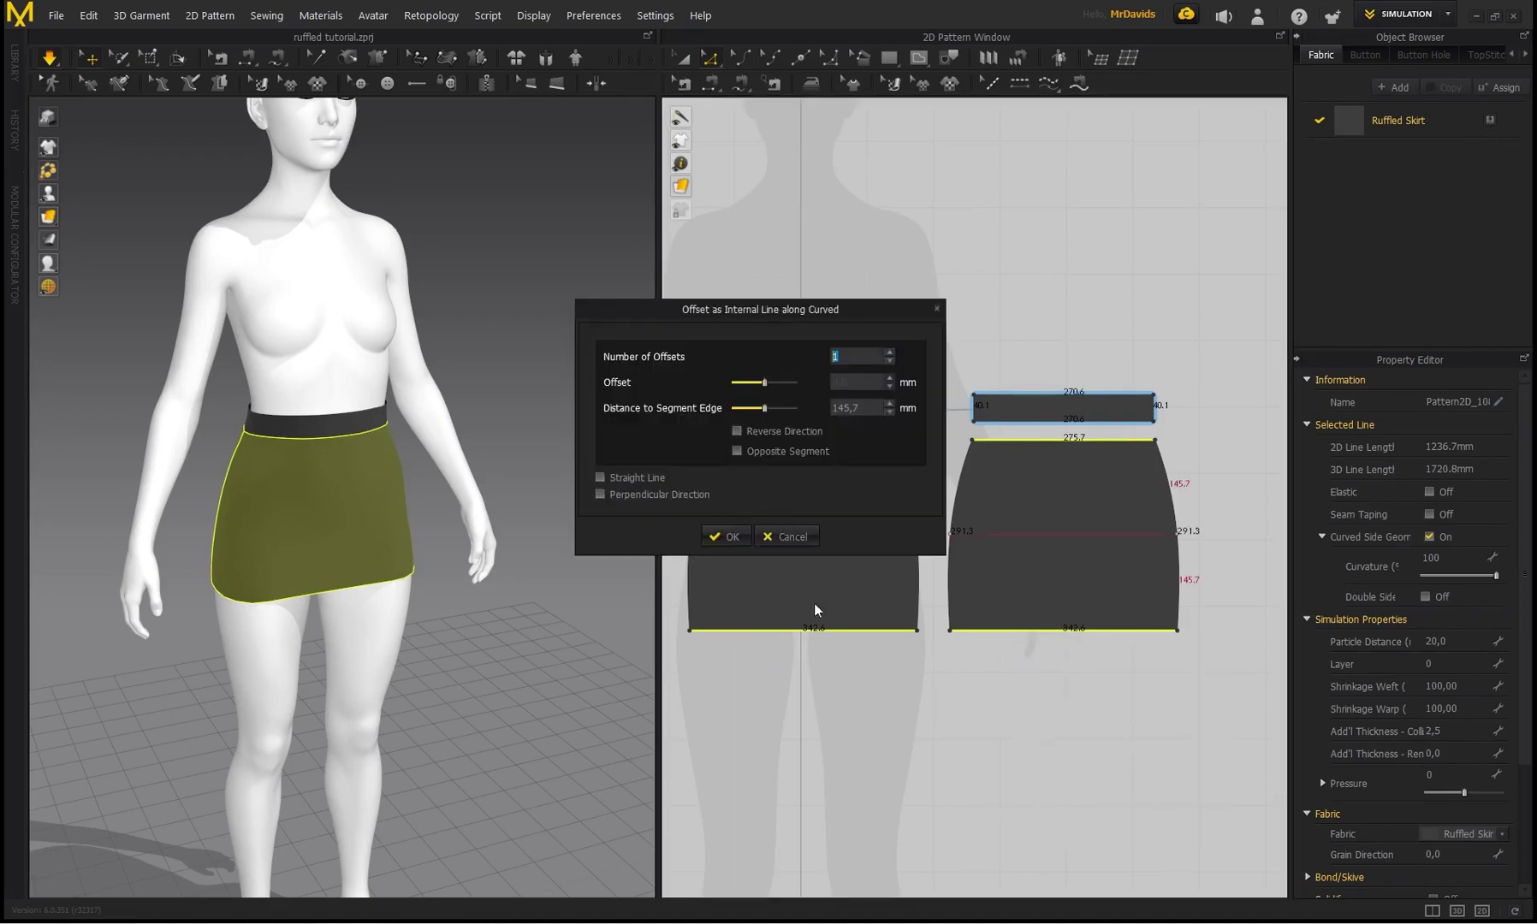
left_click_drag(832, 315, 521, 381)
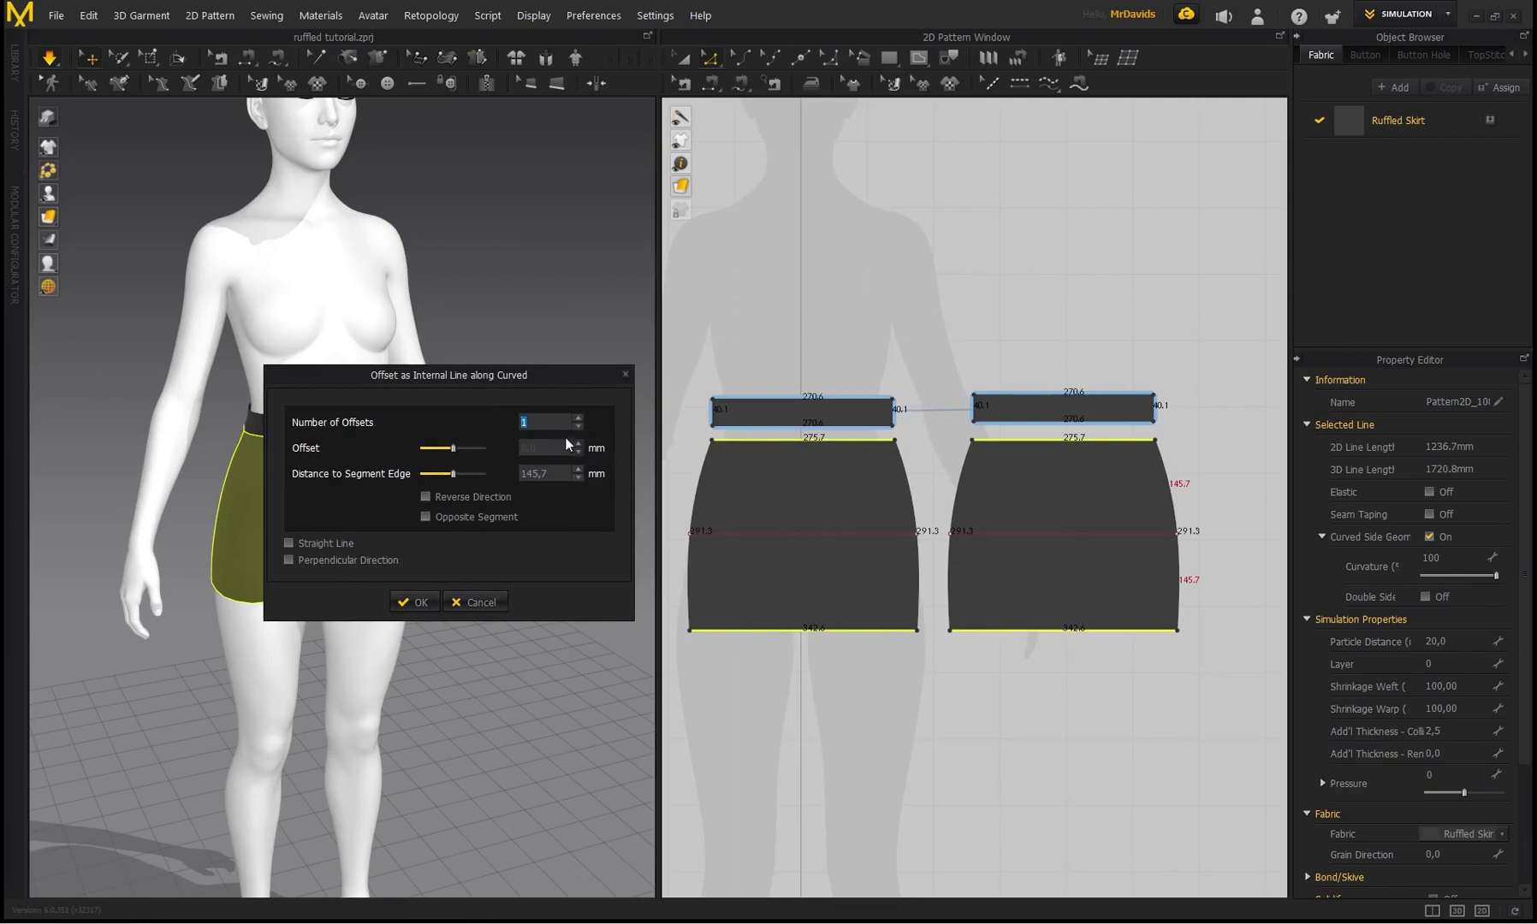
left_click(576, 417)
left_click(577, 417)
left_click(416, 601)
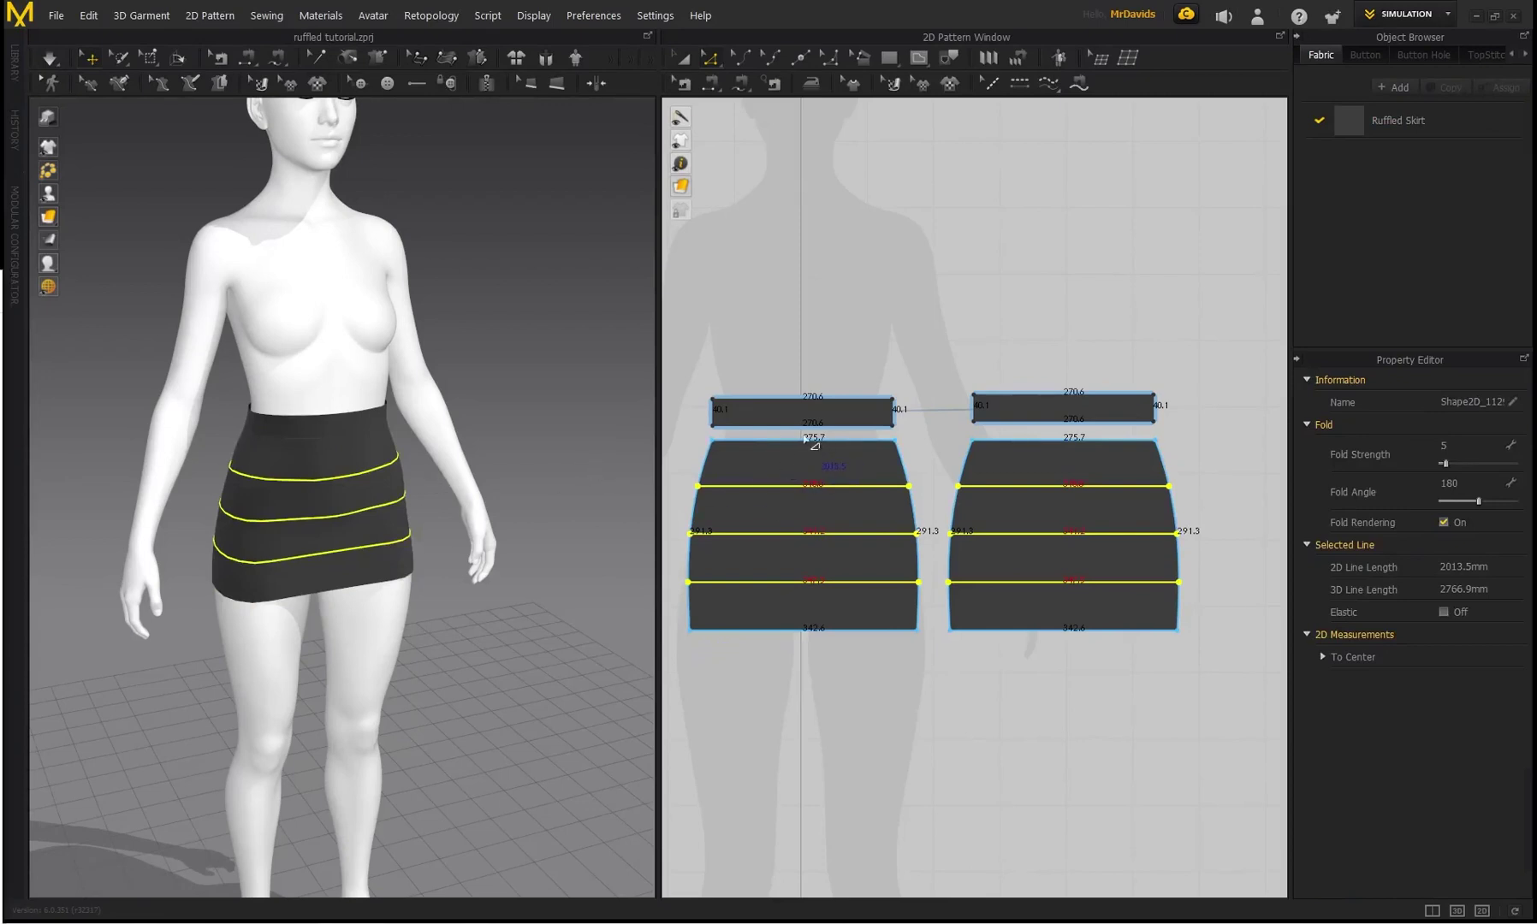
Create a rectangle pattern 1110 mm wide and 118 mm high beneath the skirt panels for the first ruffle
scroll(813, 490, "up", 3)
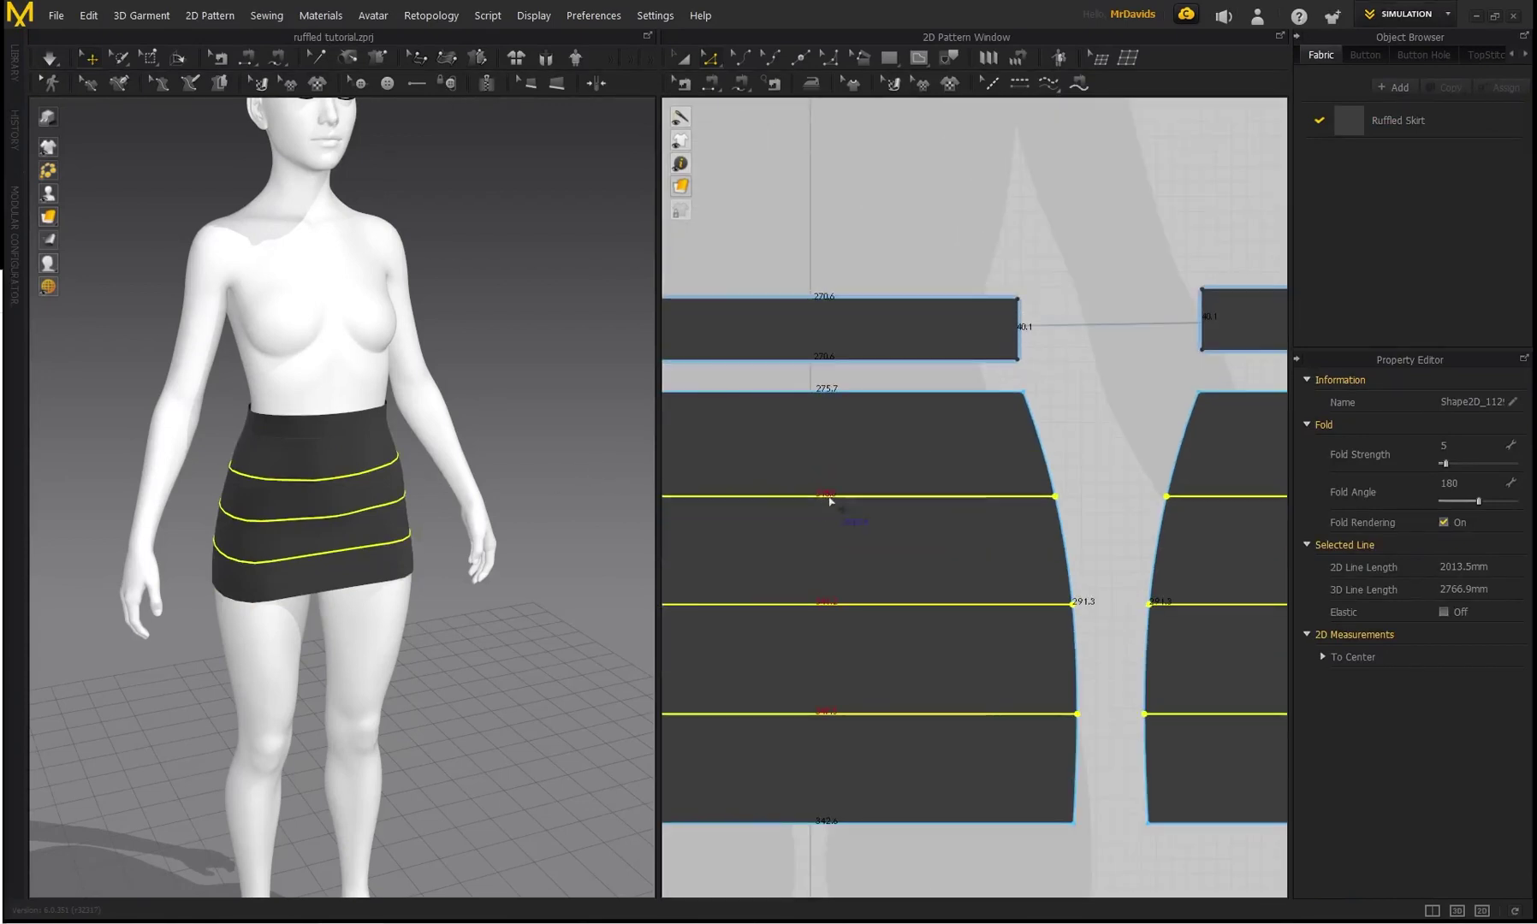
scroll(831, 499, "down", 5)
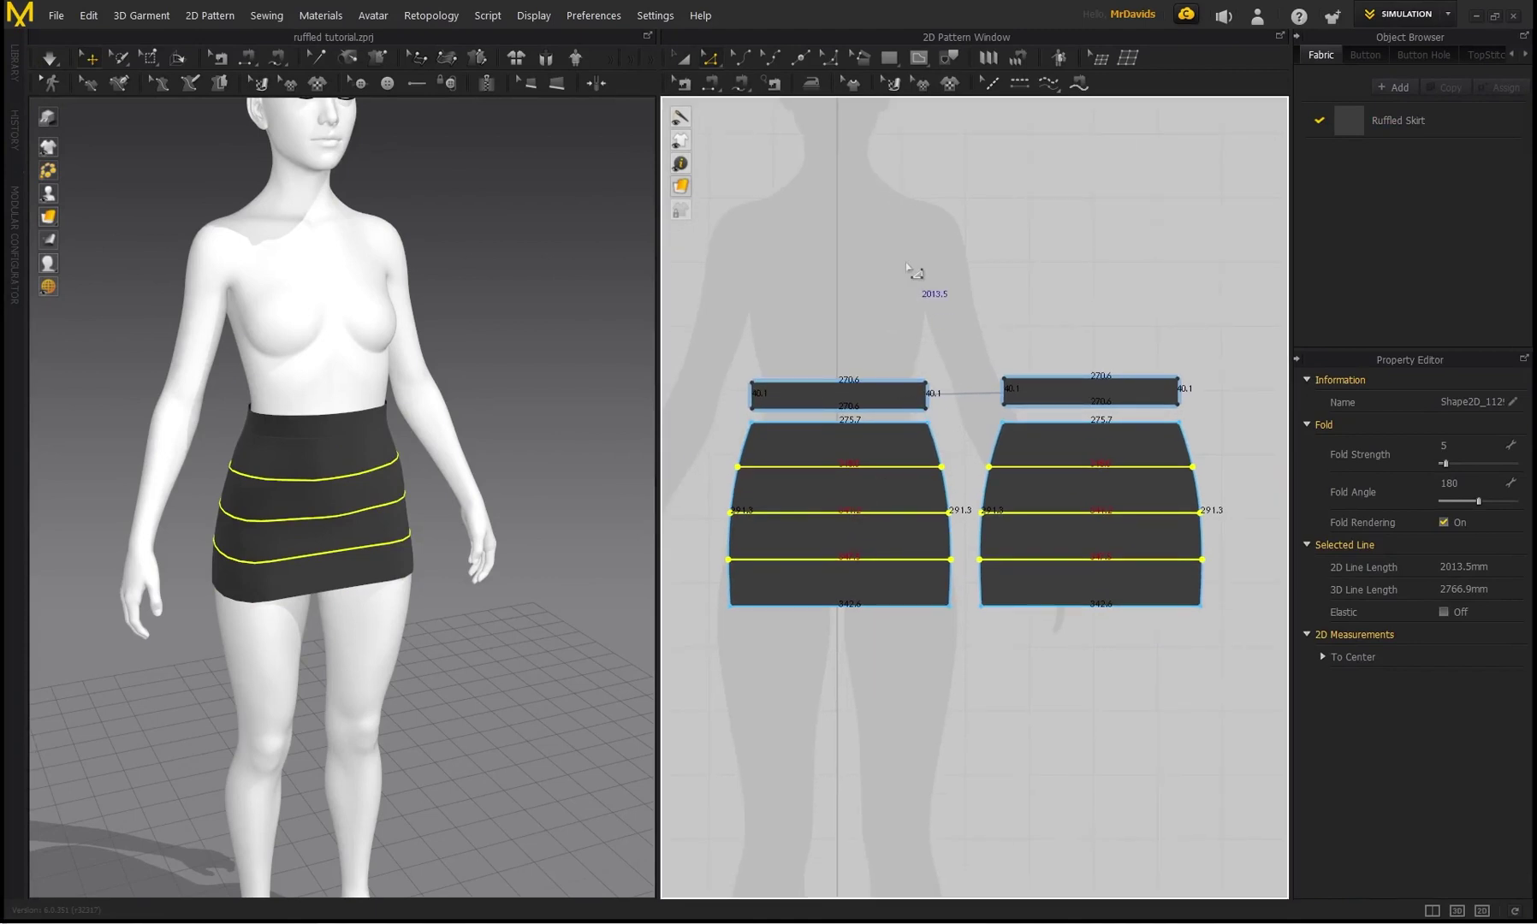
left_click(889, 58)
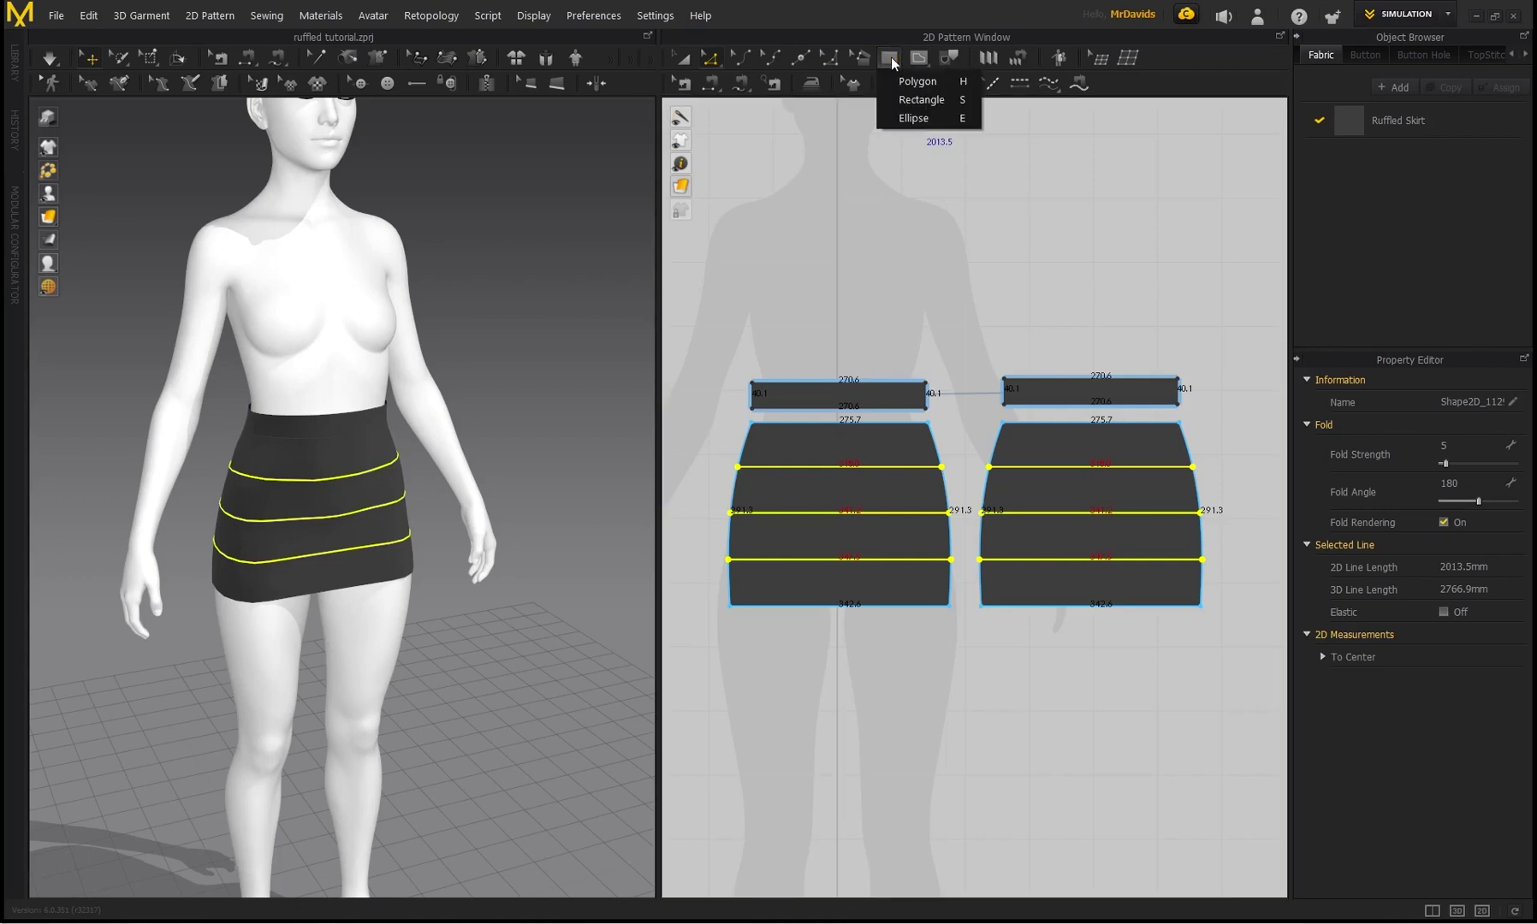
left_click(917, 99)
scroll(877, 582, "down", 2)
left_click(868, 634)
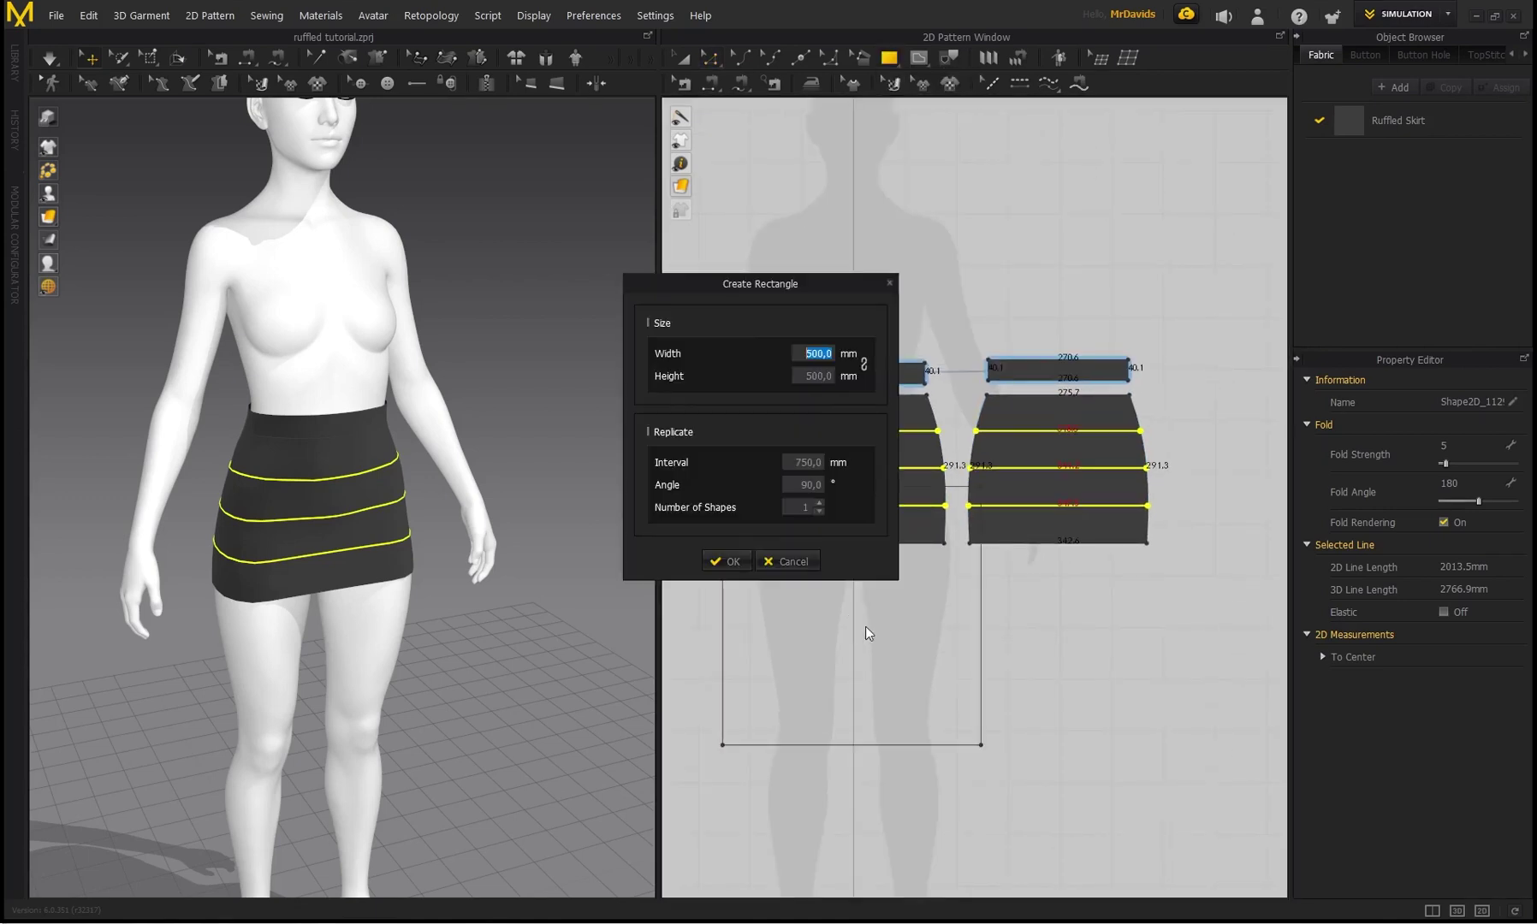
left_click_drag(743, 283, 644, 289)
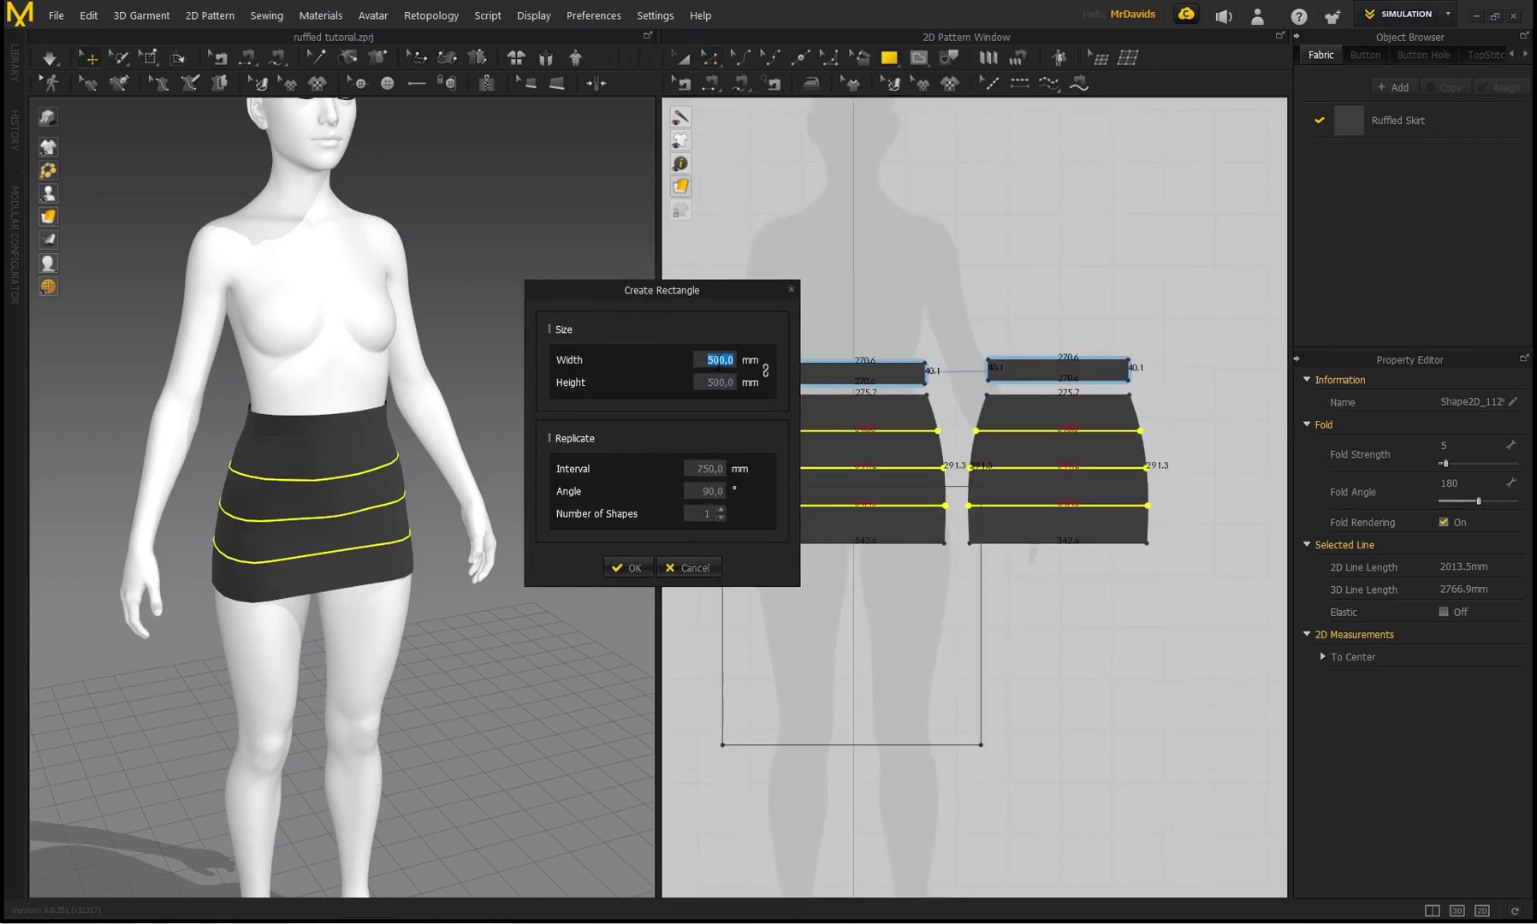
left_click(720, 360)
type("111")
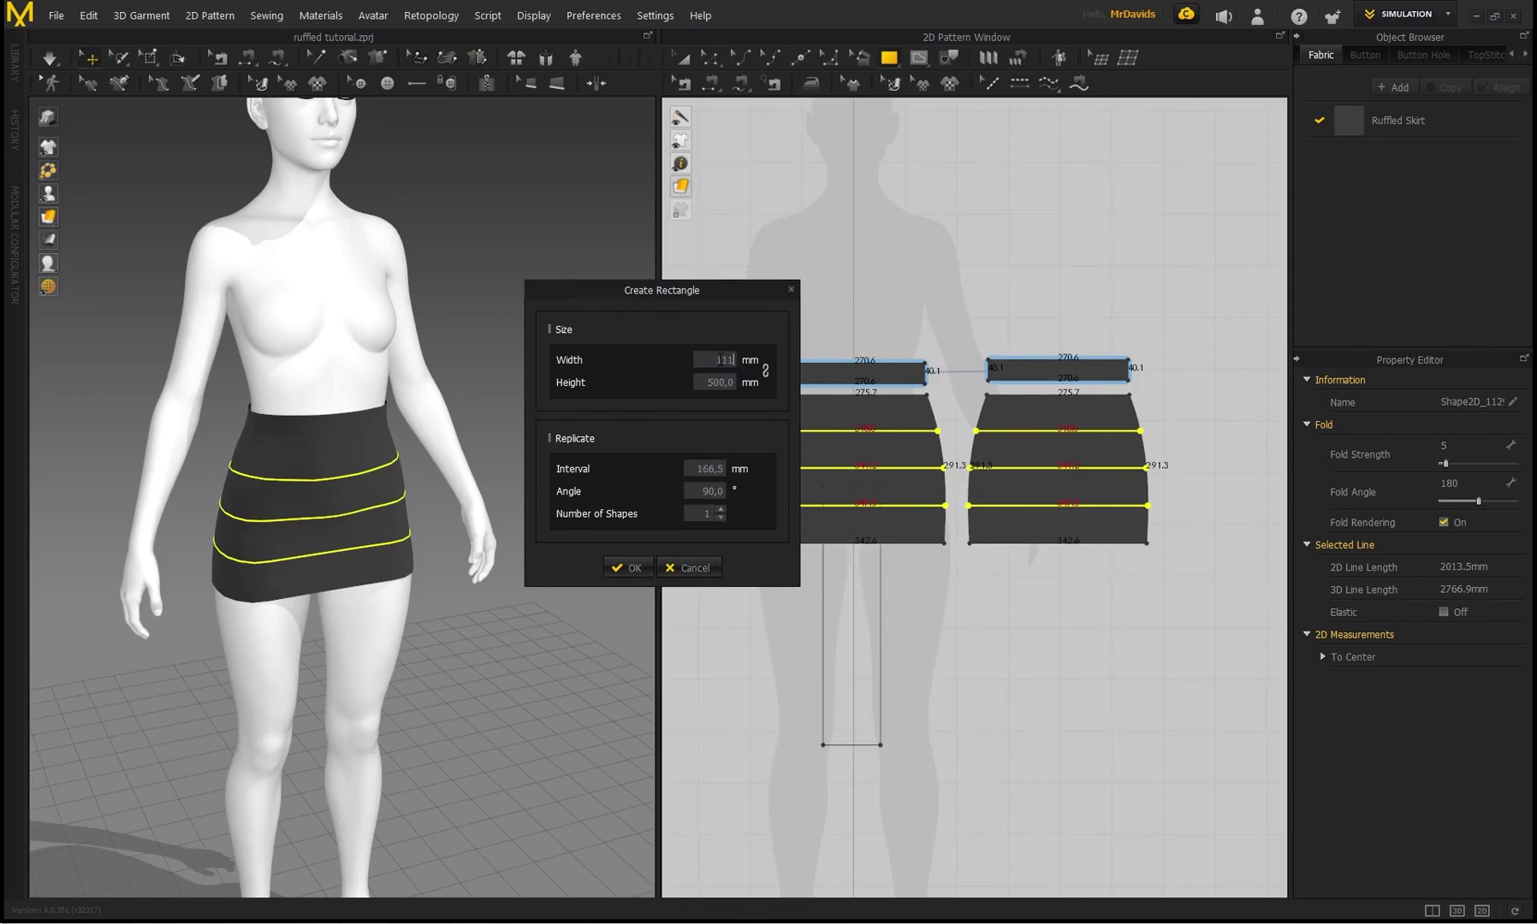
type("0")
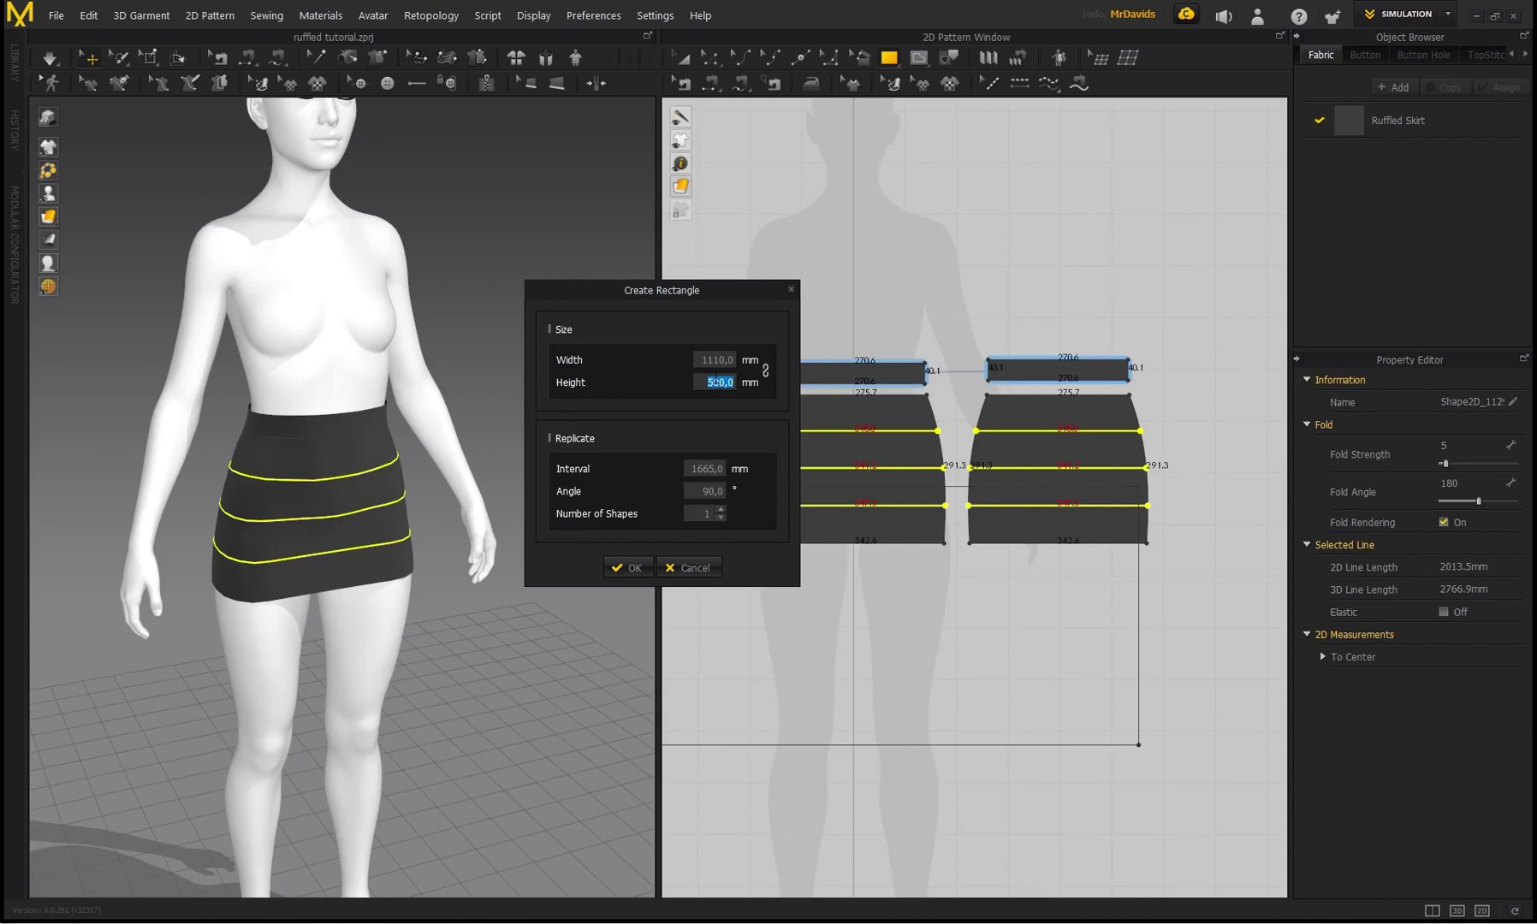
type("118")
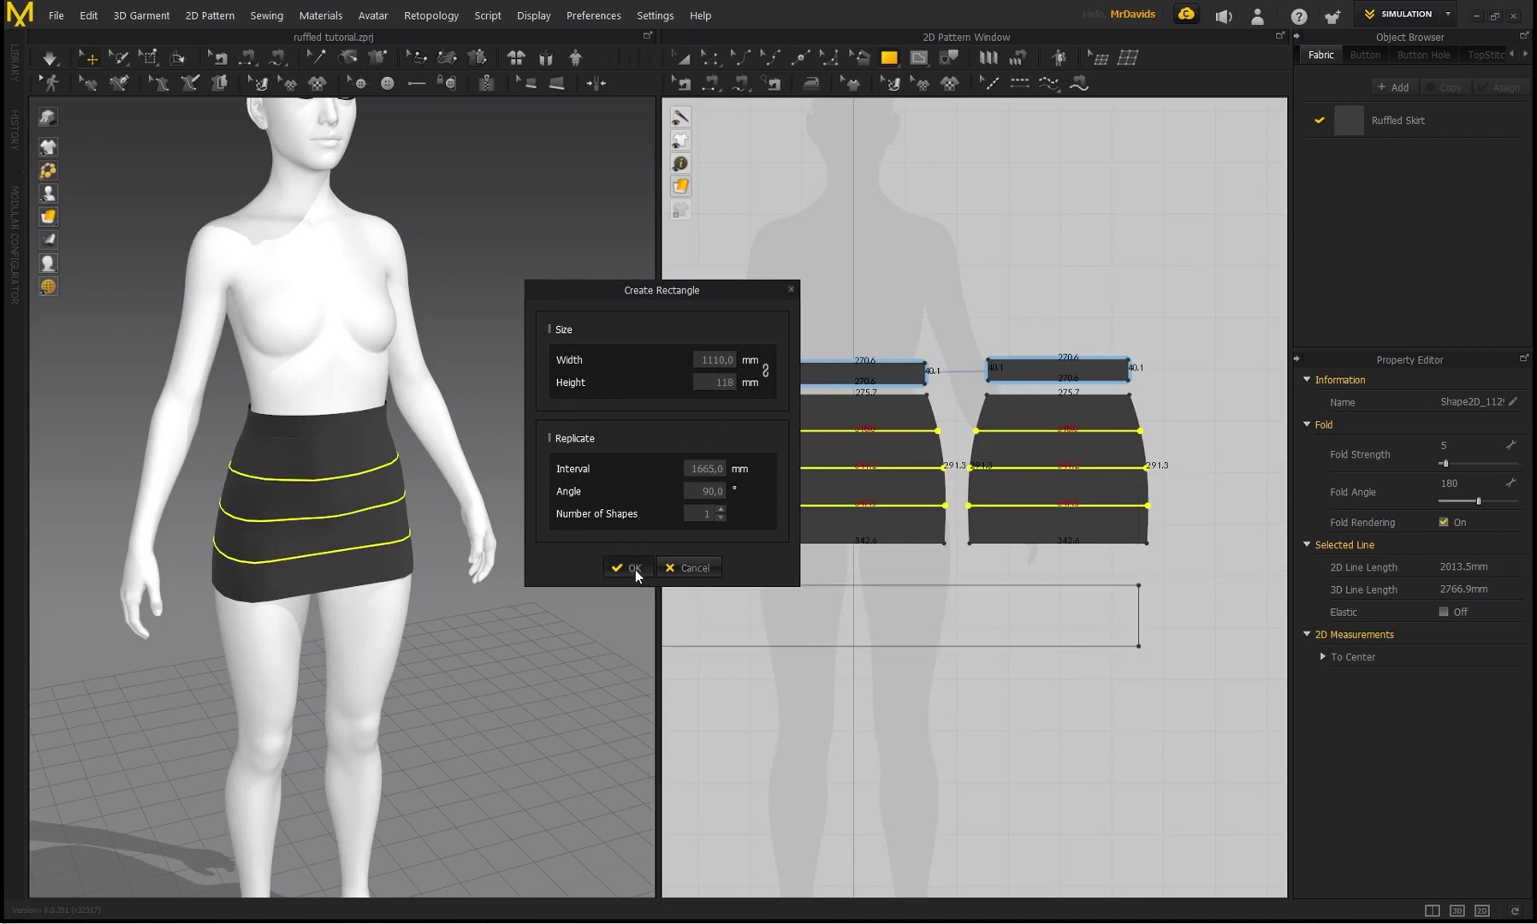
left_click(635, 568)
Shift the rectangle slightly down in the 2D layout and move it sideways to centre it before the avatar's legs
scroll(812, 545, "down", 2)
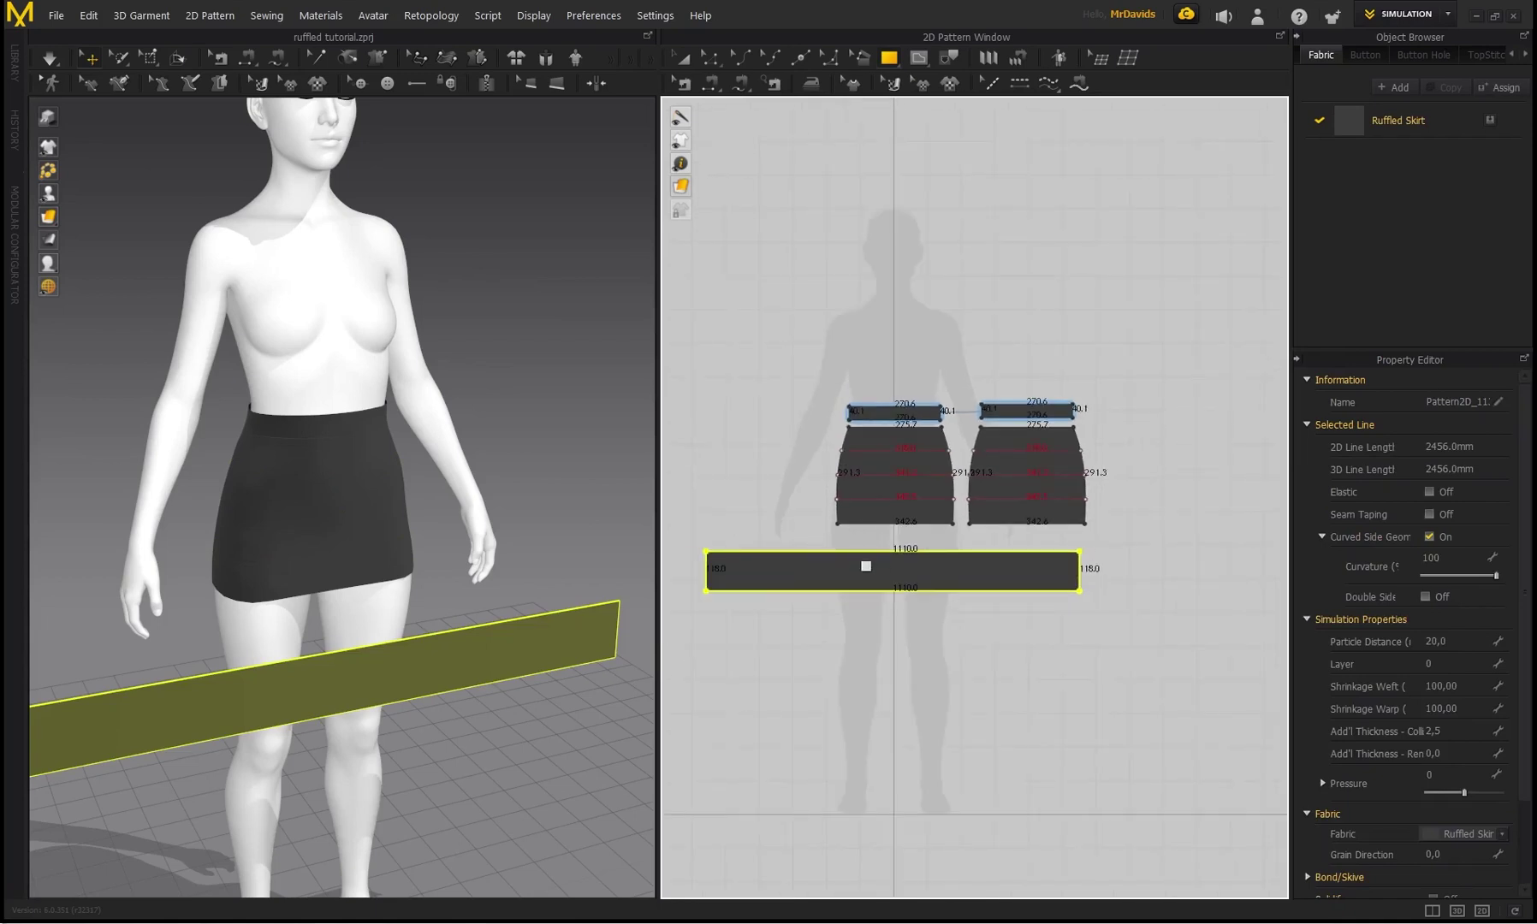
scroll(901, 552, "up", 2)
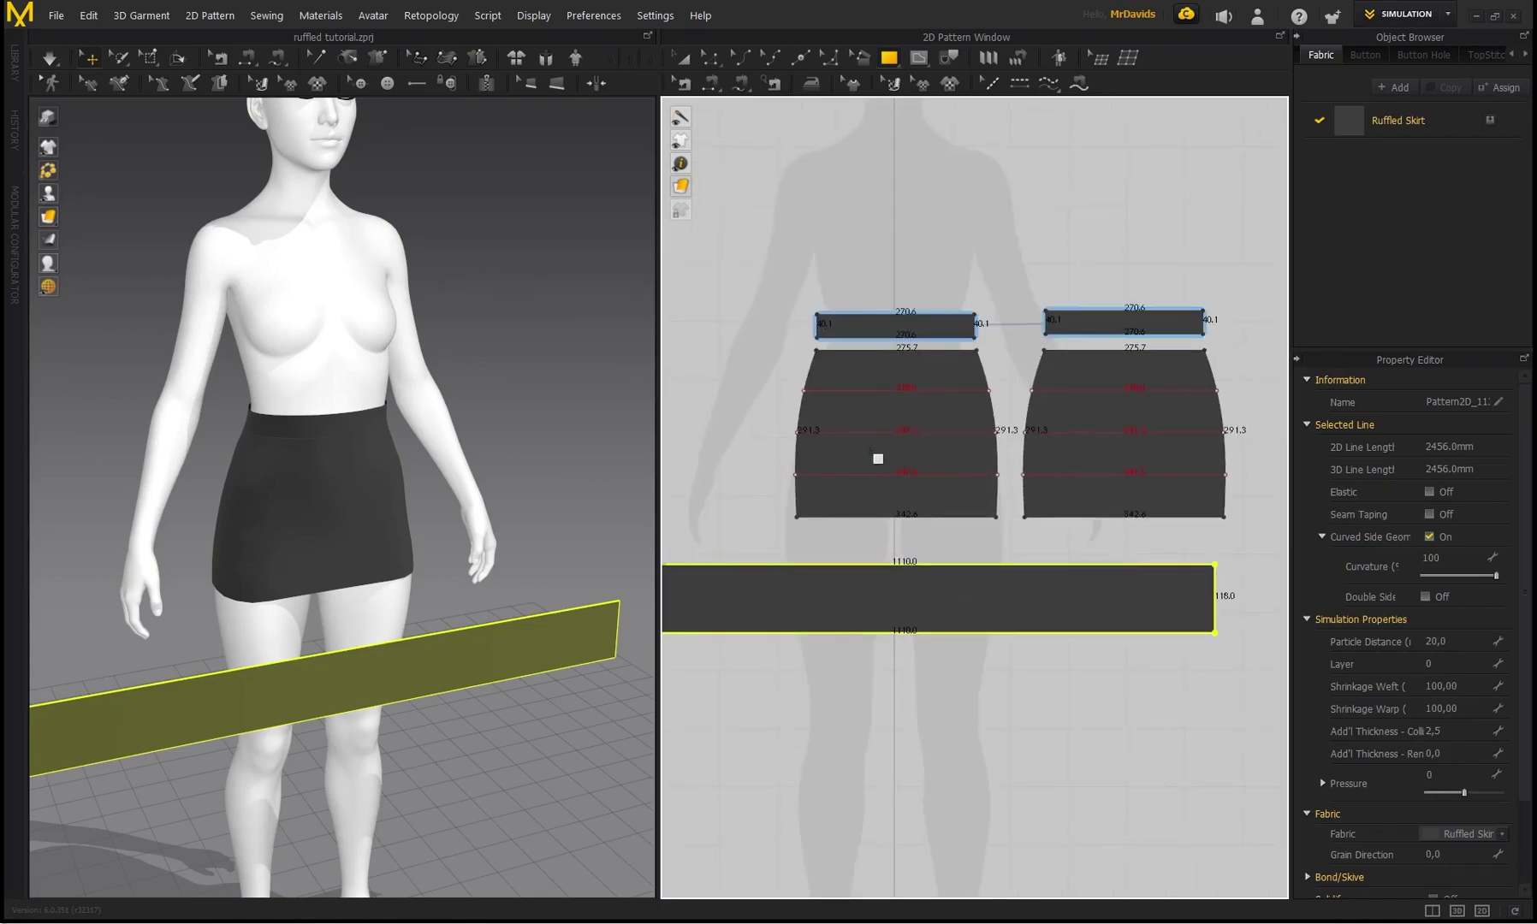
scroll(837, 489, "down", 2)
key("a")
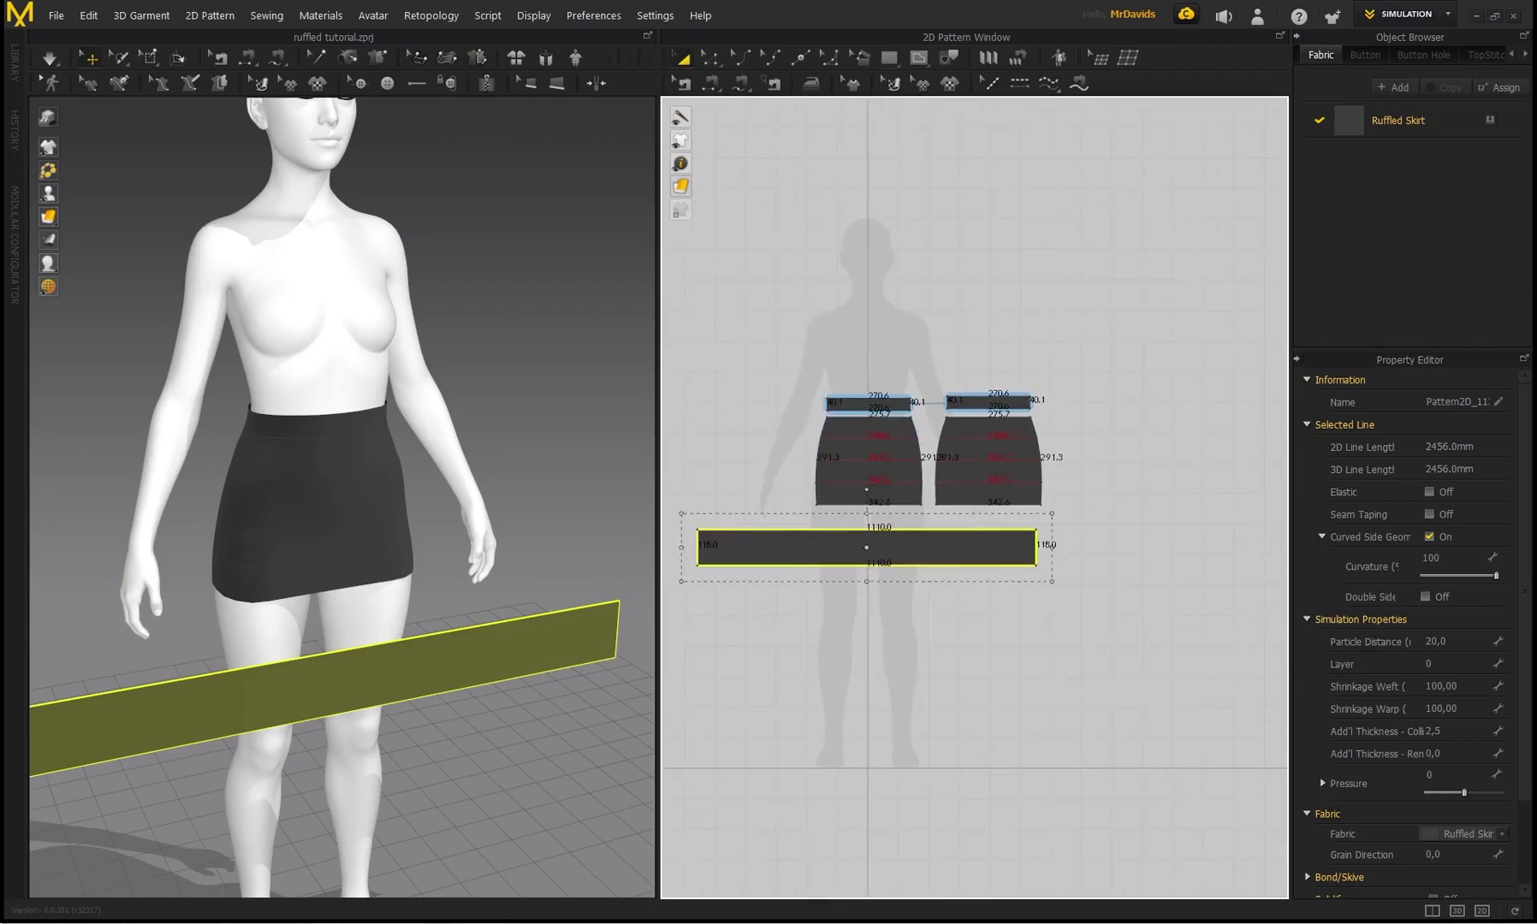
left_click_drag(866, 547, 860, 565)
scroll(335, 611, "down", 1)
left_click(293, 674)
left_click_drag(346, 669, 408, 661)
Sew the long upper edge of the rectangle to the uppermost internal line of the front panel
left_click(710, 84)
left_click(782, 548)
scroll(754, 498, "up", 3)
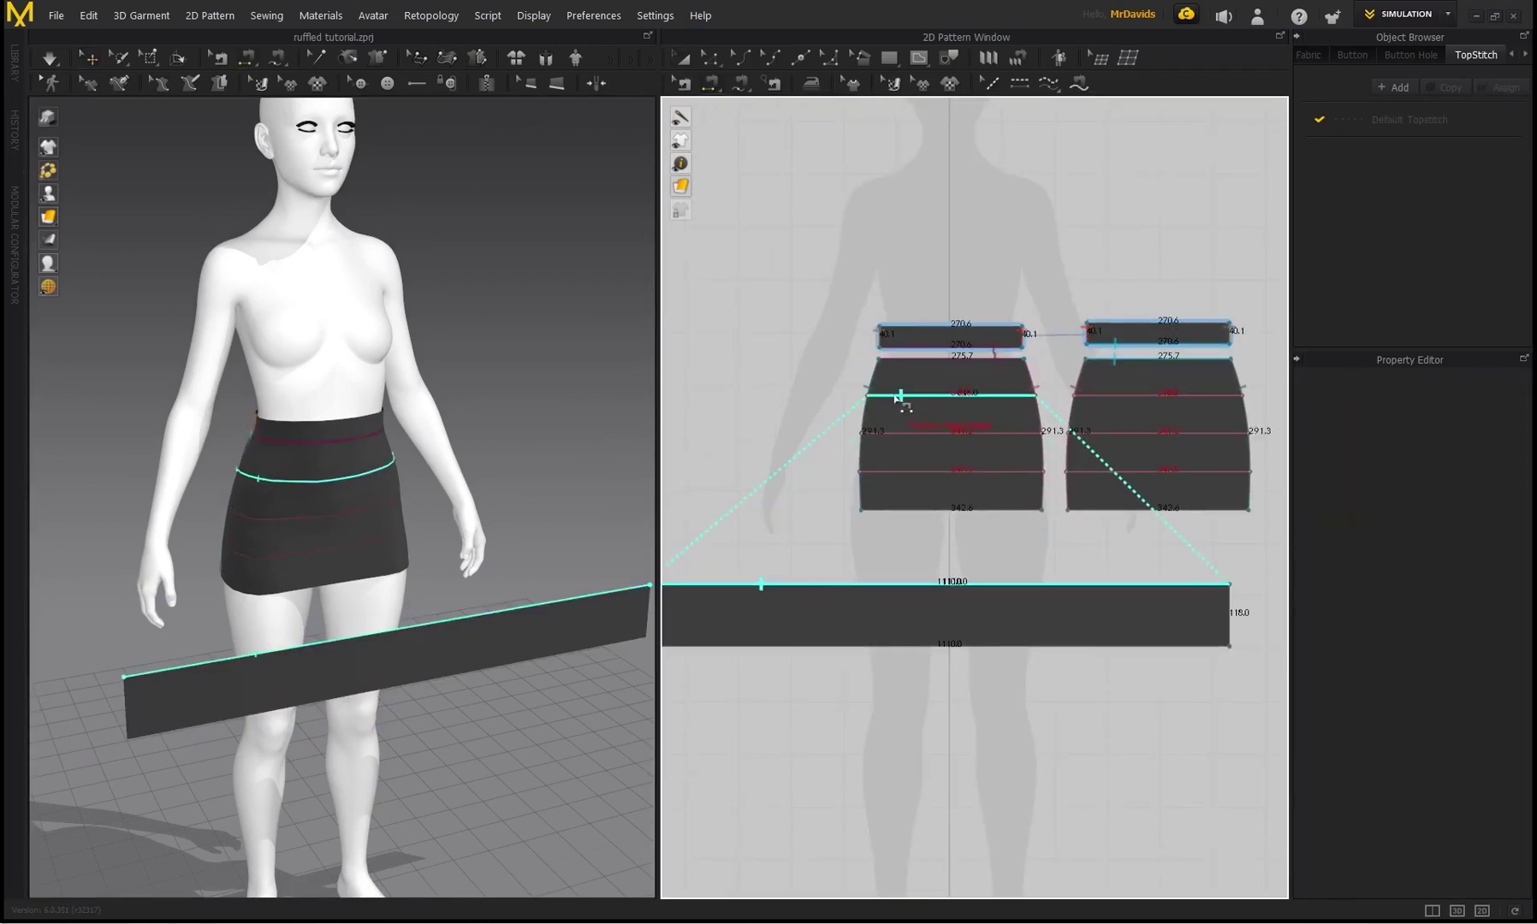
left_click(898, 395)
right_click_drag(491, 422, 418, 436)
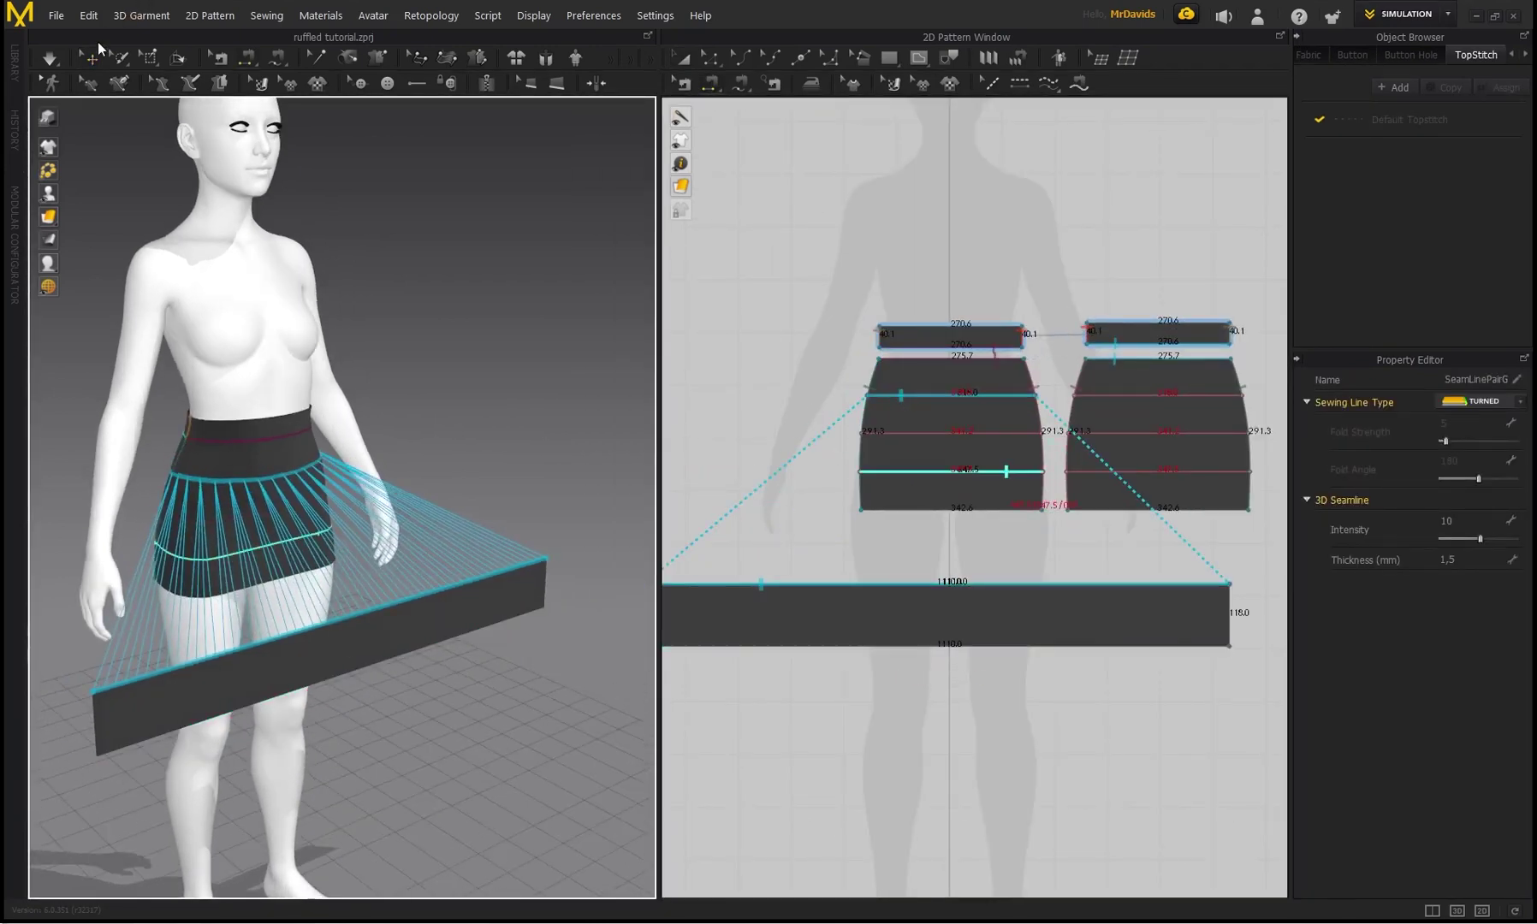
Position the ruffle strip in front of the avatar's hips and simulate it so it gathers onto the skirt
left_click(91, 58)
left_click(312, 654)
left_click_drag(310, 609, 291, 499)
right_click_drag(291, 499, 355, 552)
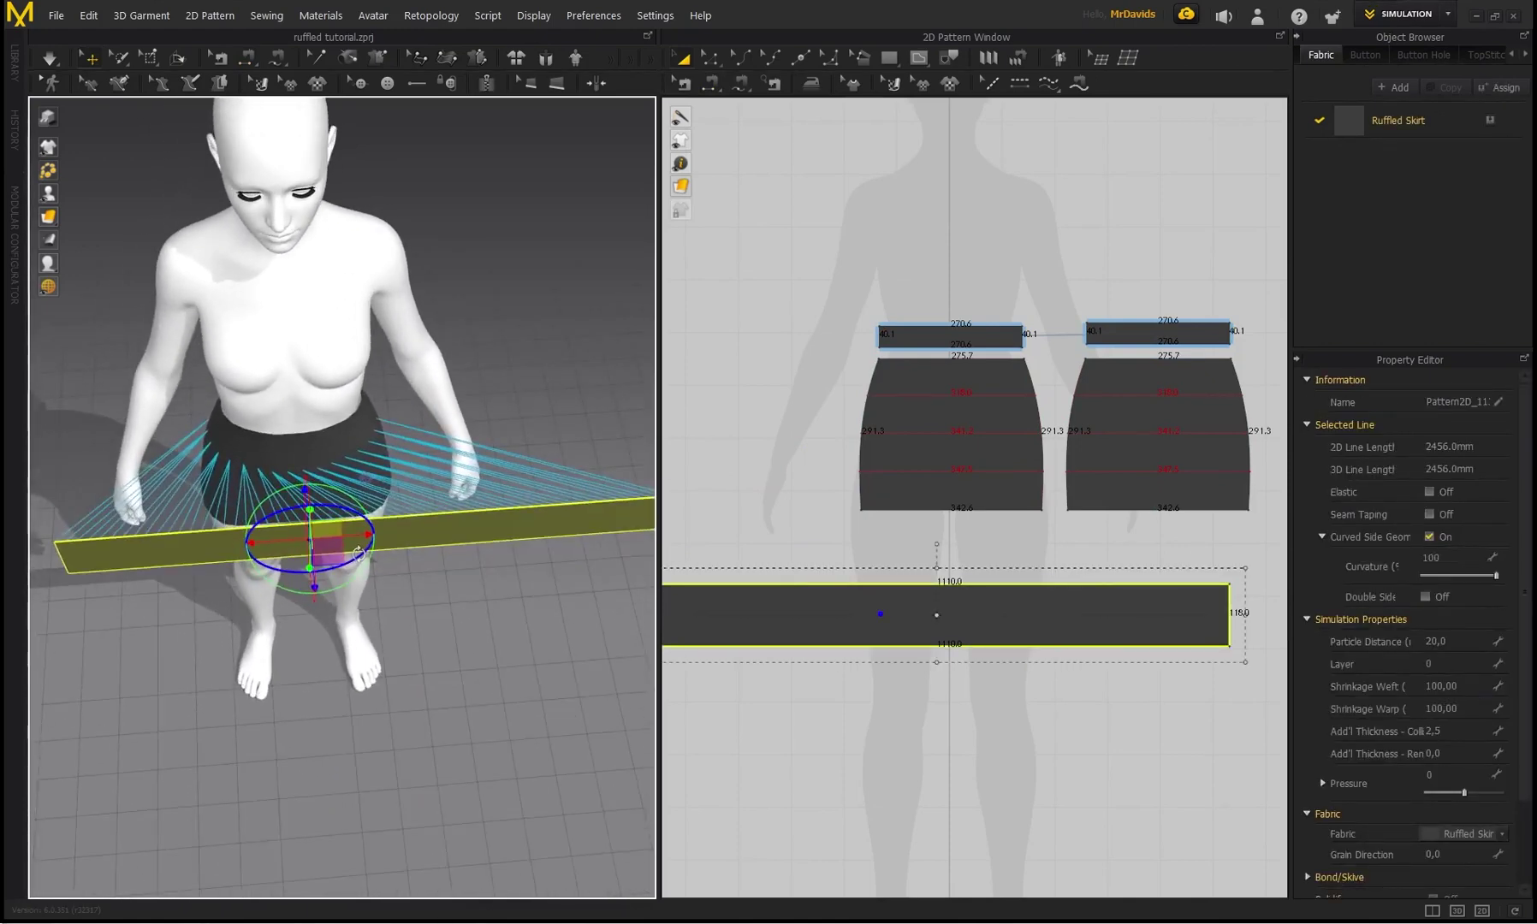
key("space")
right_click_drag(377, 609, 327, 439)
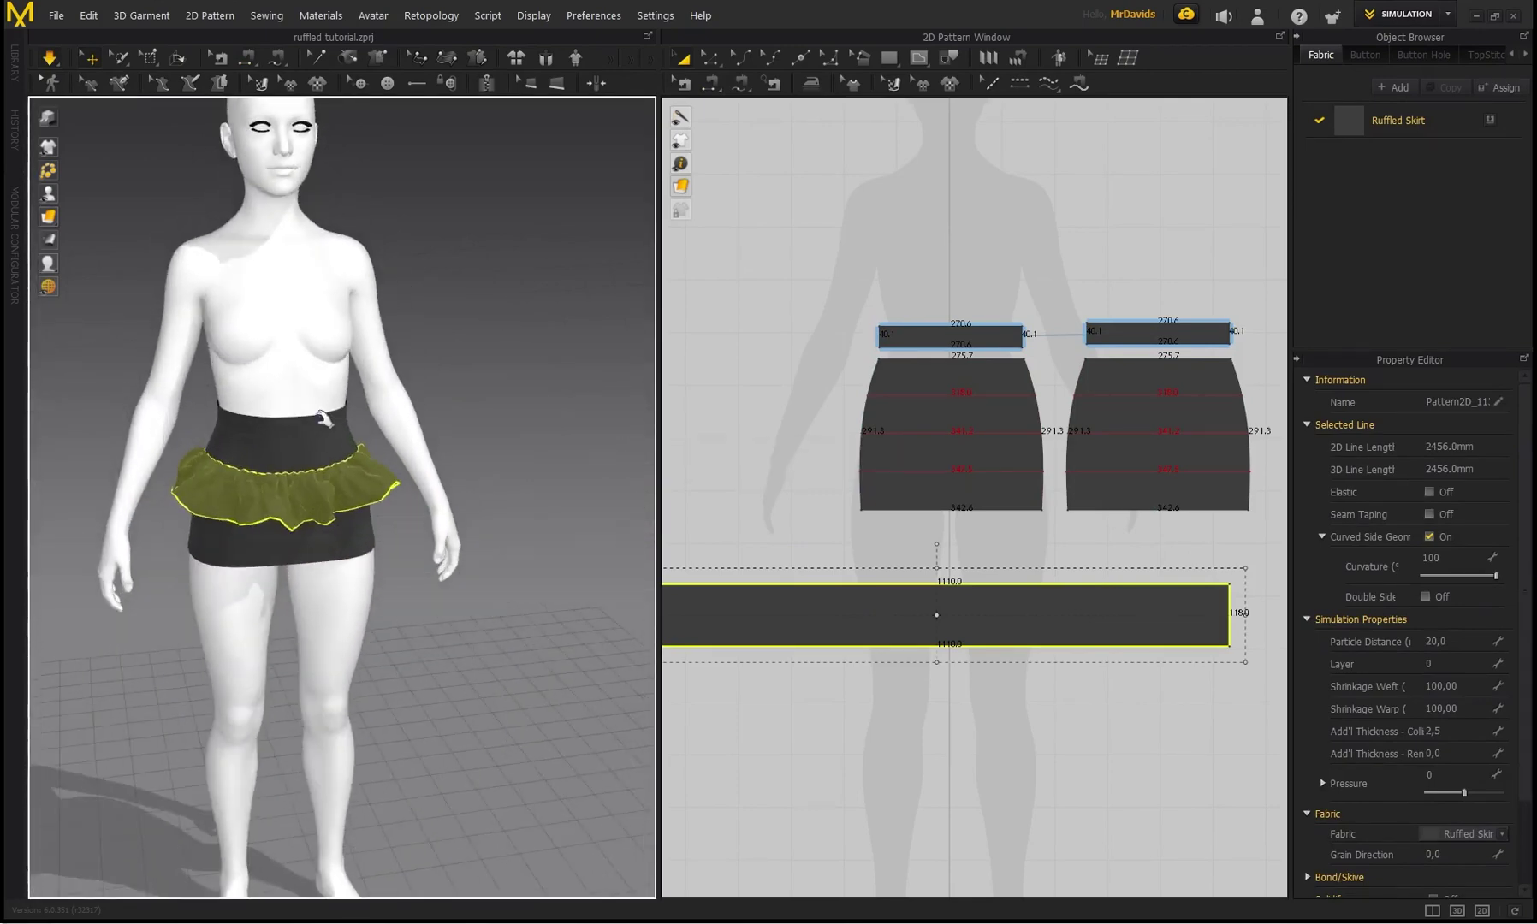
Tug the gathered ruffle at its side, middle and lower front so its folds fall more evenly, and deselect it
scroll(327, 440, "up", 4)
mouse_move(171, 515)
left_mouse_down()
mouse_move(181, 541)
mouse_move(134, 504)
left_mouse_up()
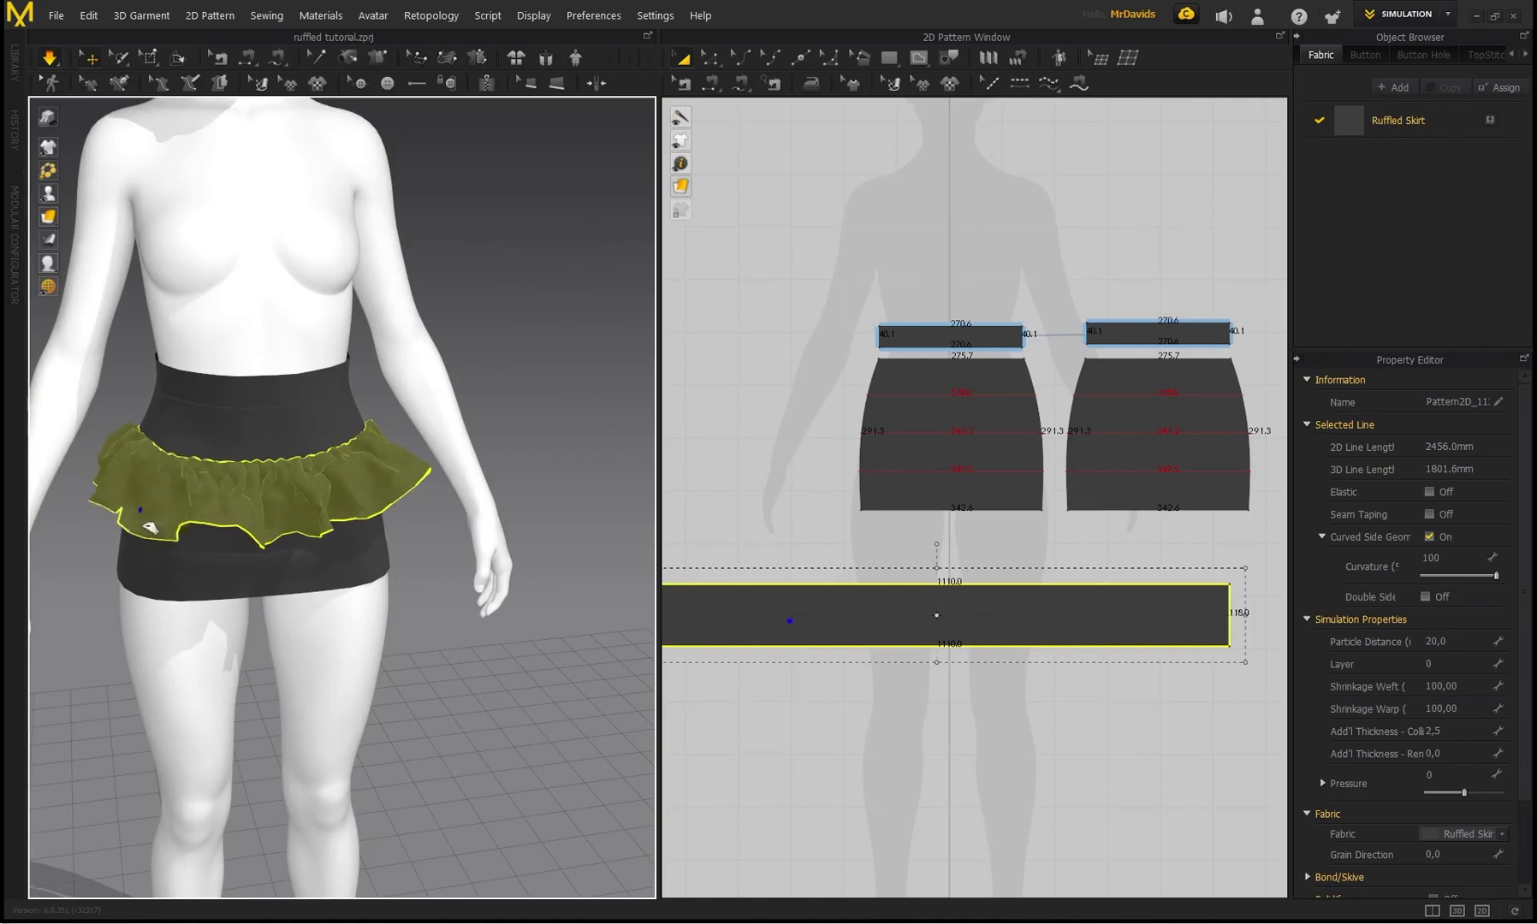
mouse_move(267, 496)
left_mouse_down()
mouse_move(289, 532)
mouse_move(240, 522)
mouse_move(255, 530)
left_mouse_up()
left_click_drag(337, 492, 359, 514)
left_click(435, 647)
Examine the first ruffle's folds and its seam on the front panel from several angles
right_click_drag(354, 510, 299, 481)
right_click_drag(262, 472, 329, 472)
scroll(325, 466, "up", 3)
scroll(325, 458, "down", 2)
middle_click_drag(325, 457, 329, 497)
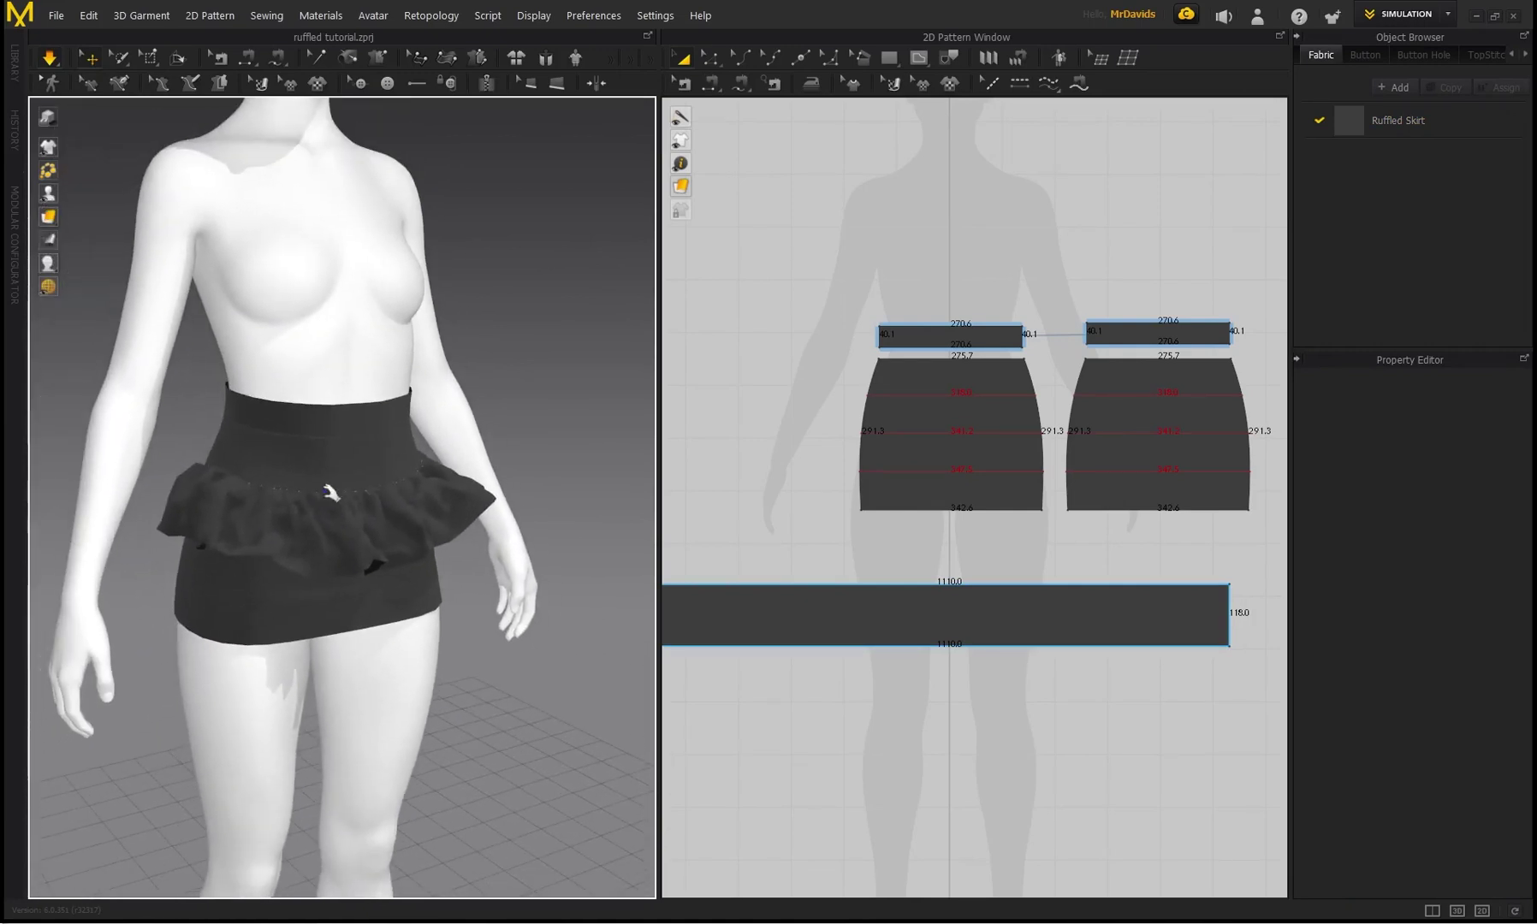
scroll(325, 501, "down", 2)
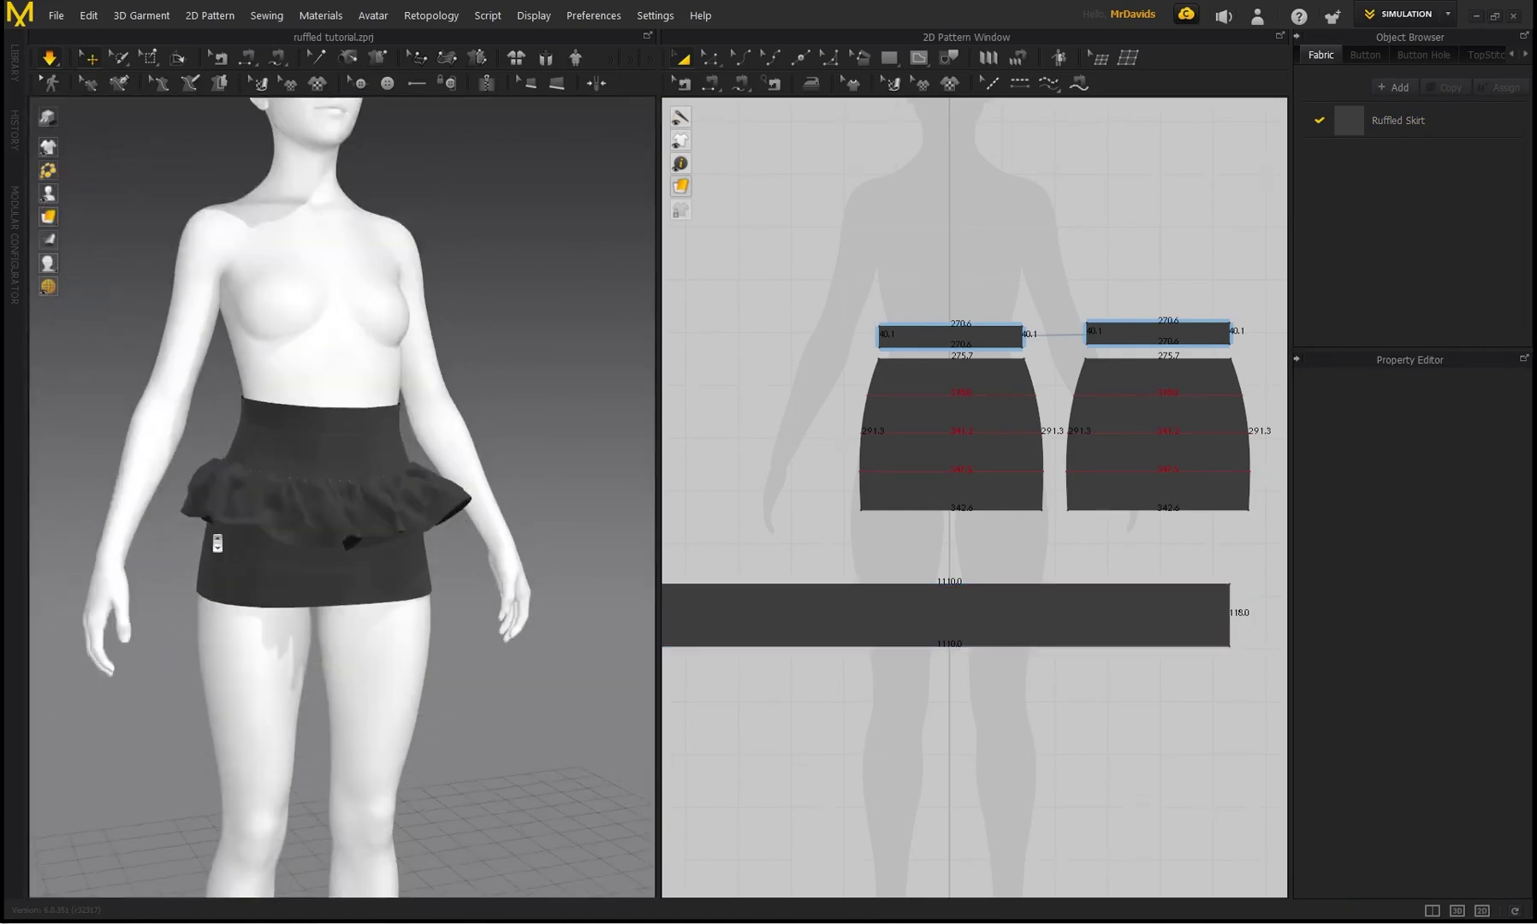
right_click_drag(219, 532, 304, 514)
Duplicate the ruffle strip about 191 mm below the original and sew its upper edge to the front panel's middle internal line
scroll(786, 618, "down", 2)
middle_click_drag(786, 618, 811, 550)
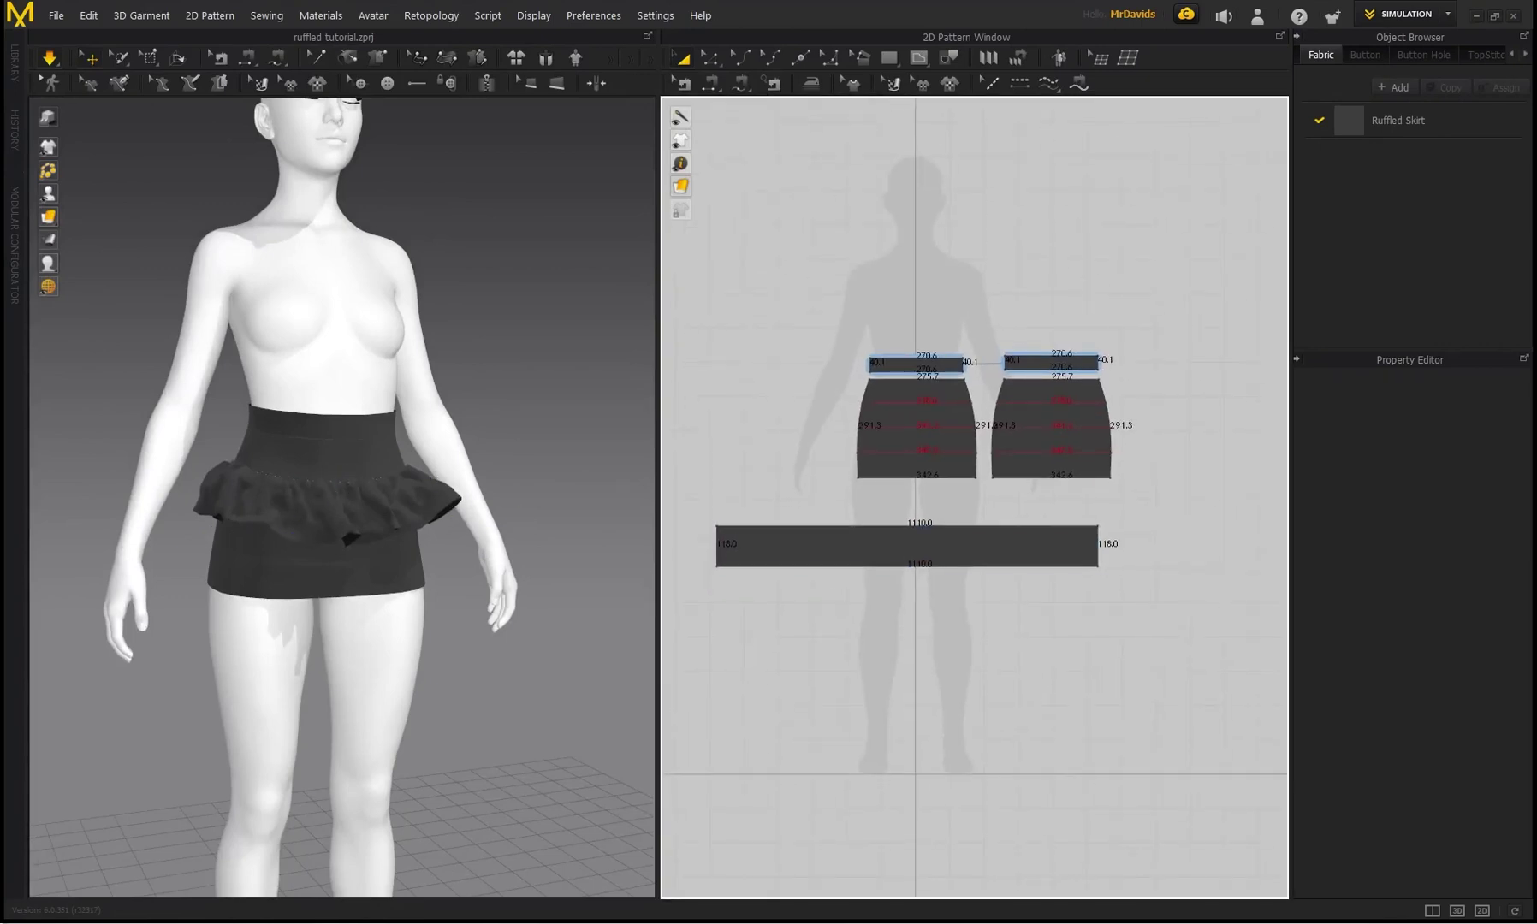
left_click(849, 550)
key("ctrl+v")
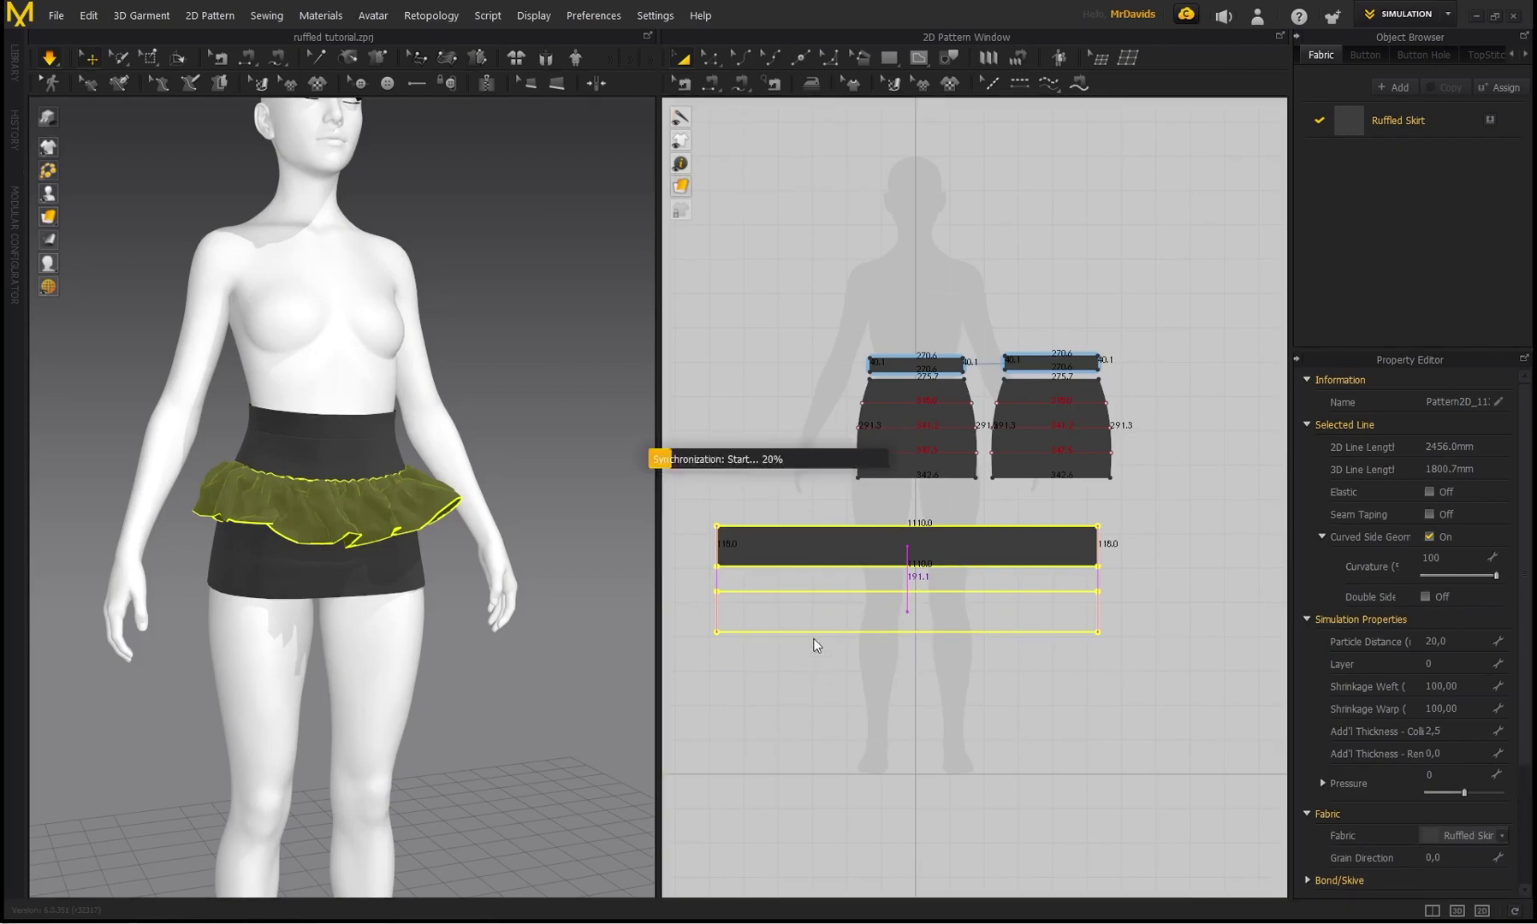
left_click(709, 81)
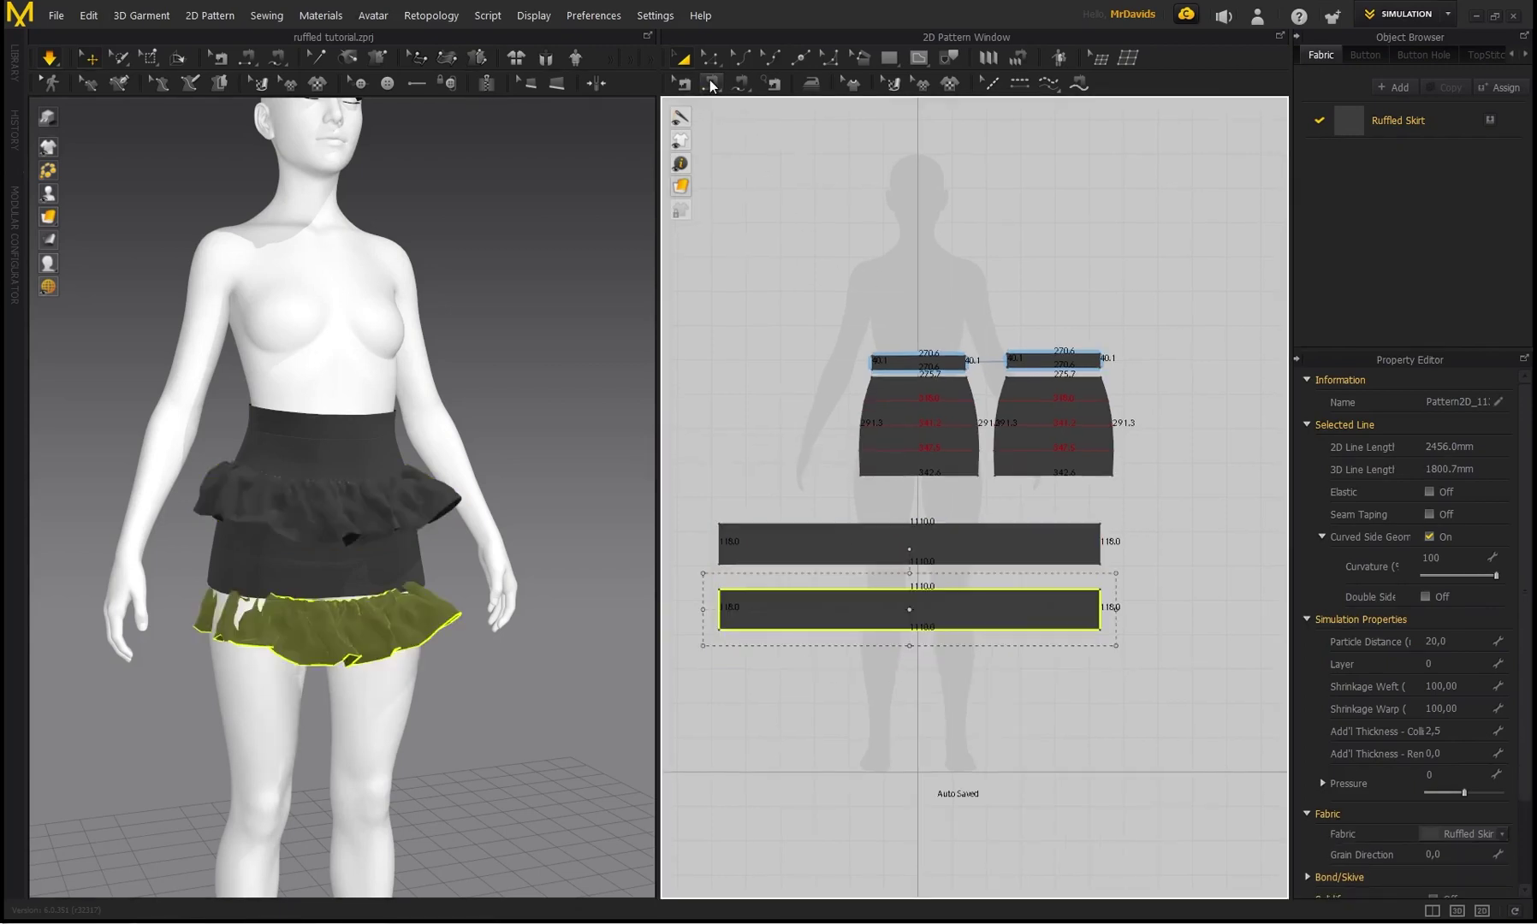
left_click(805, 590)
left_click(885, 430)
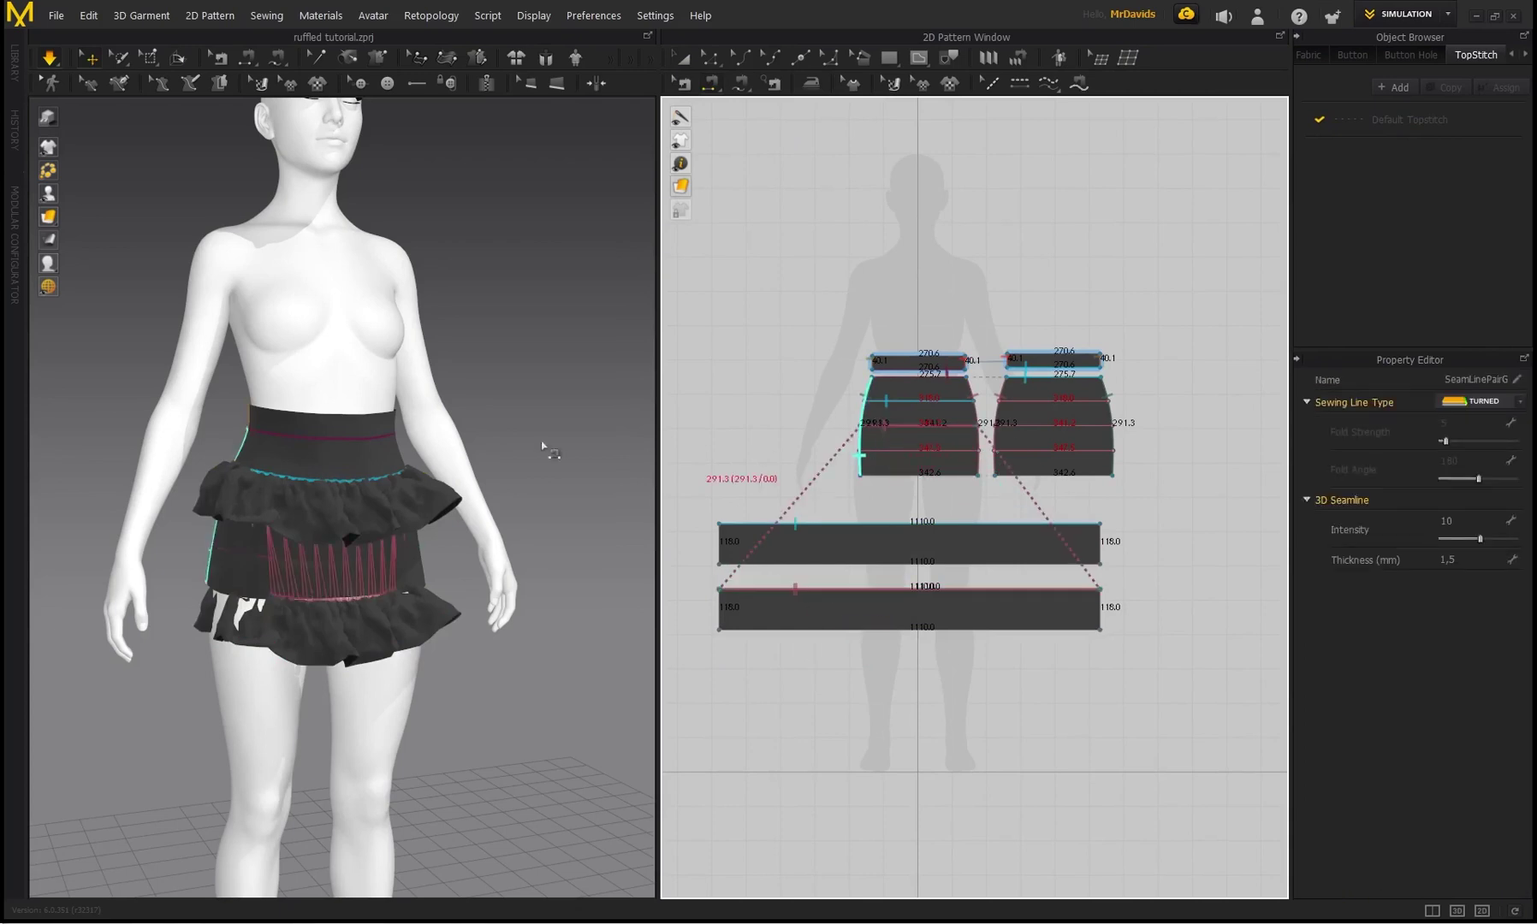
Move the second ruffle forward, clear of the avatar's legs, and simulate it onto the front panel
right_click_drag(306, 682, 371, 678)
left_click(90, 59)
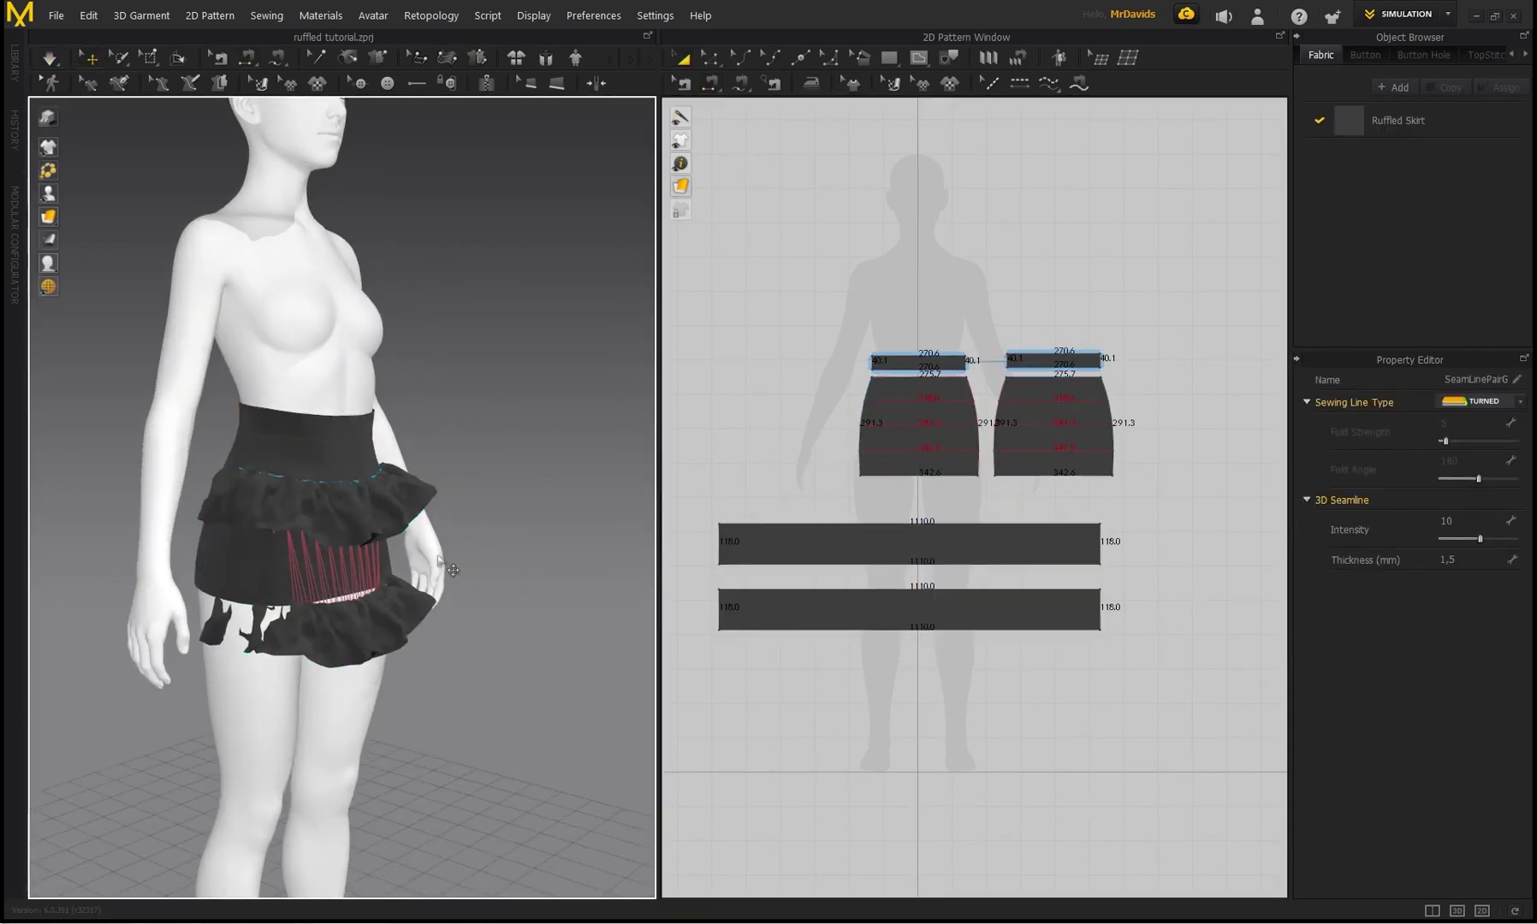
left_click(342, 616)
right_click_drag(299, 572, 342, 564)
left_click_drag(332, 575, 395, 563)
right_click_drag(491, 478, 428, 479)
key("space")
Place a third copy of the ruffle strip below the second and sew its upper edge to the front panel's lowest internal line
key("space")
left_click_drag(899, 607, 900, 678)
left_click(826, 662)
left_click(868, 454)
right_click_drag(441, 593, 393, 603)
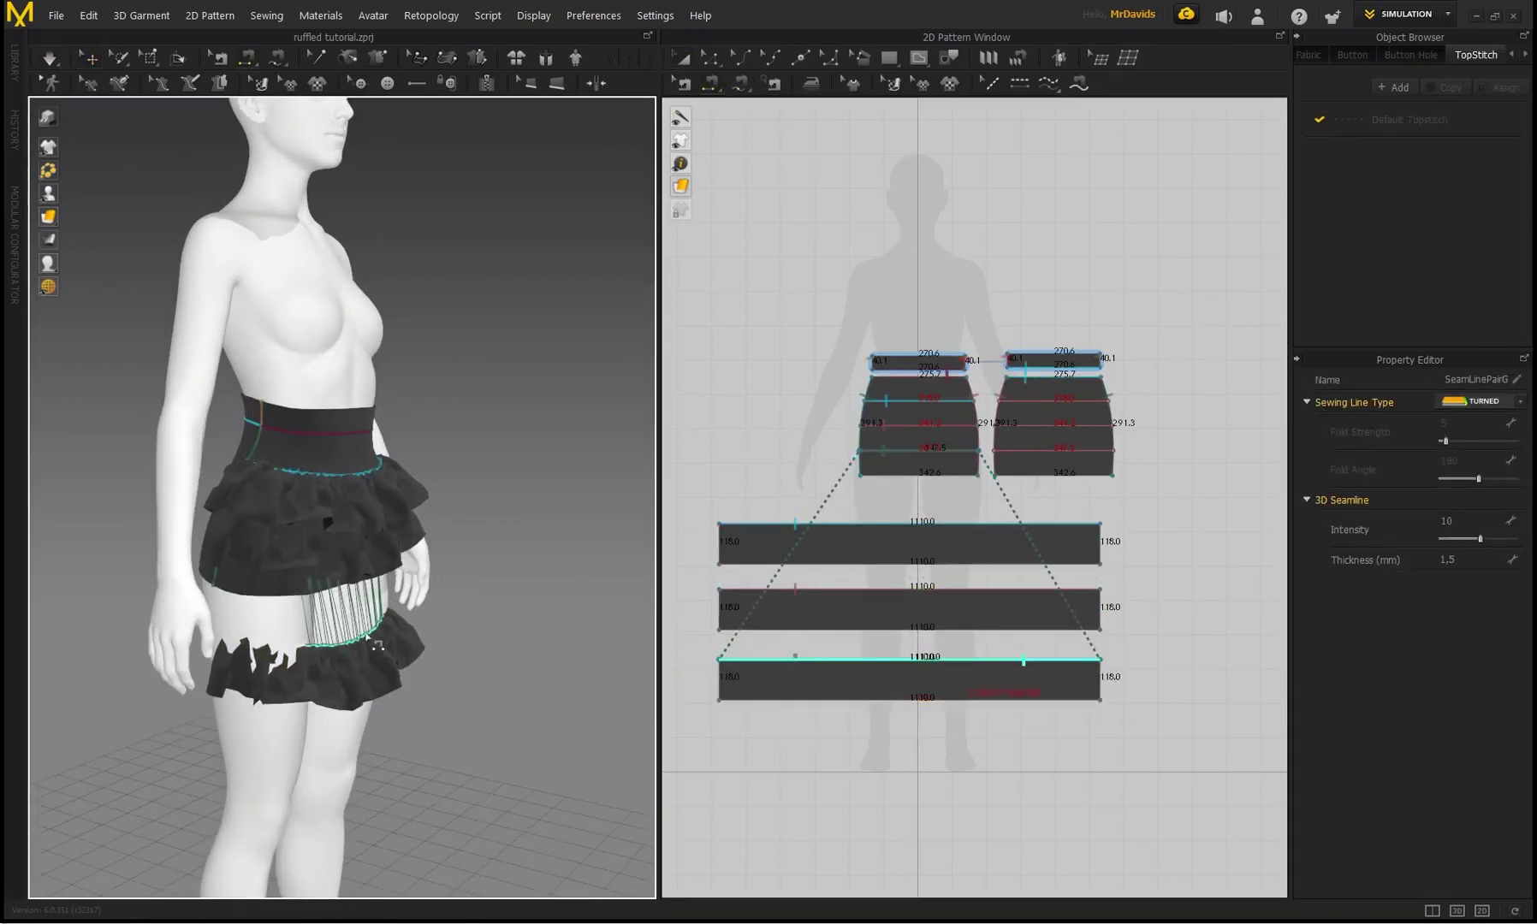
Select the third ruffle on the avatar and run the simulation to gather it onto the front of the skirt
left_click(92, 61)
left_click(375, 699)
key("space")
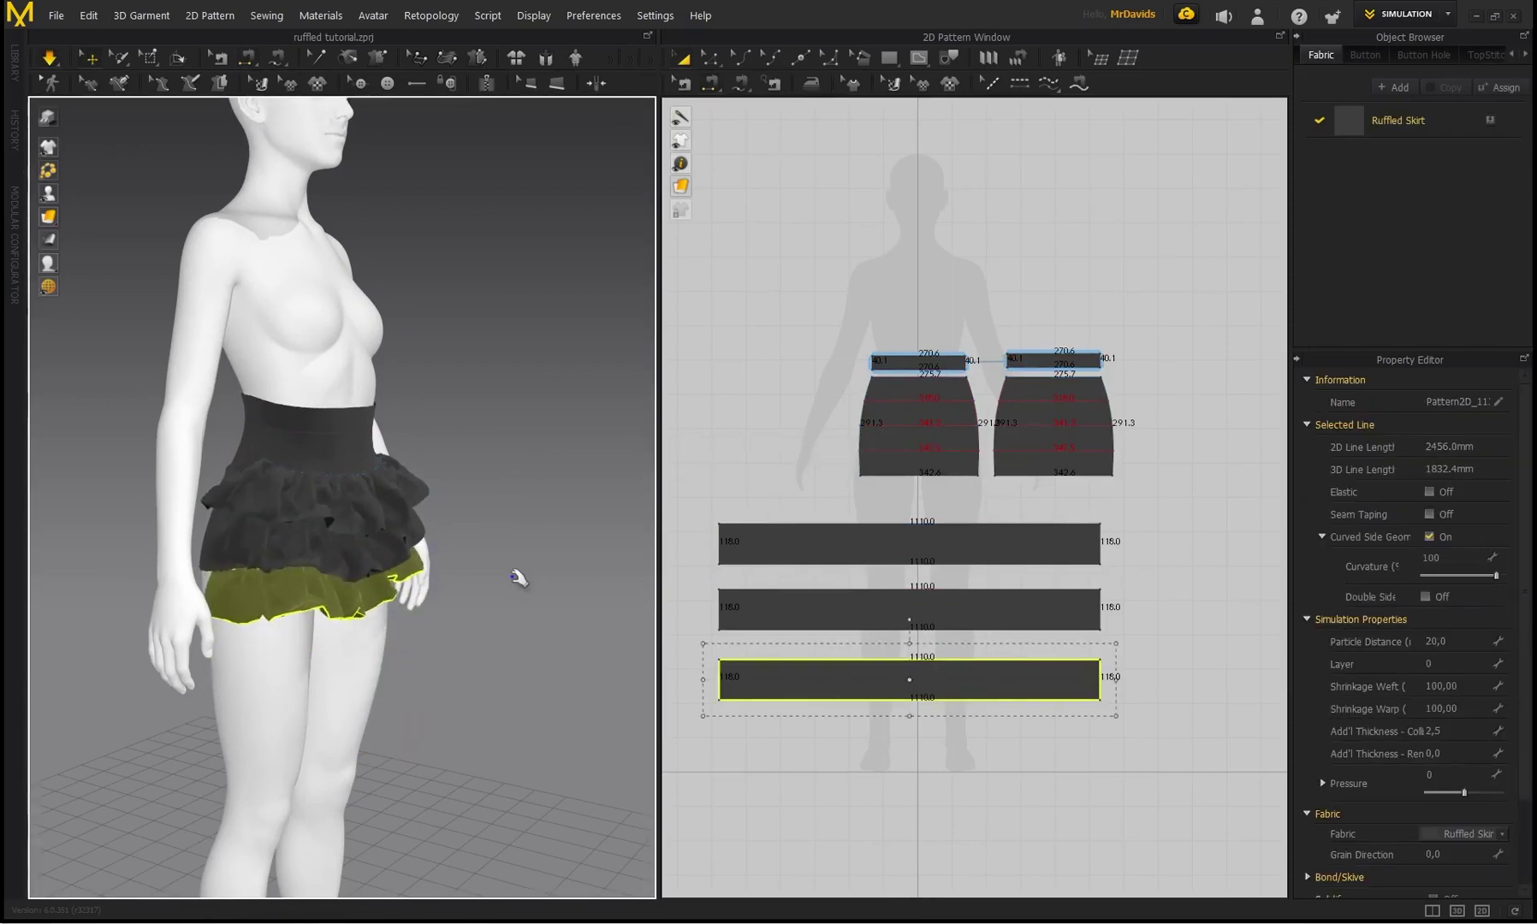
Shift the three front ruffle strips sideways together and duplicate them as a matching set of three beside the originals
key("2")
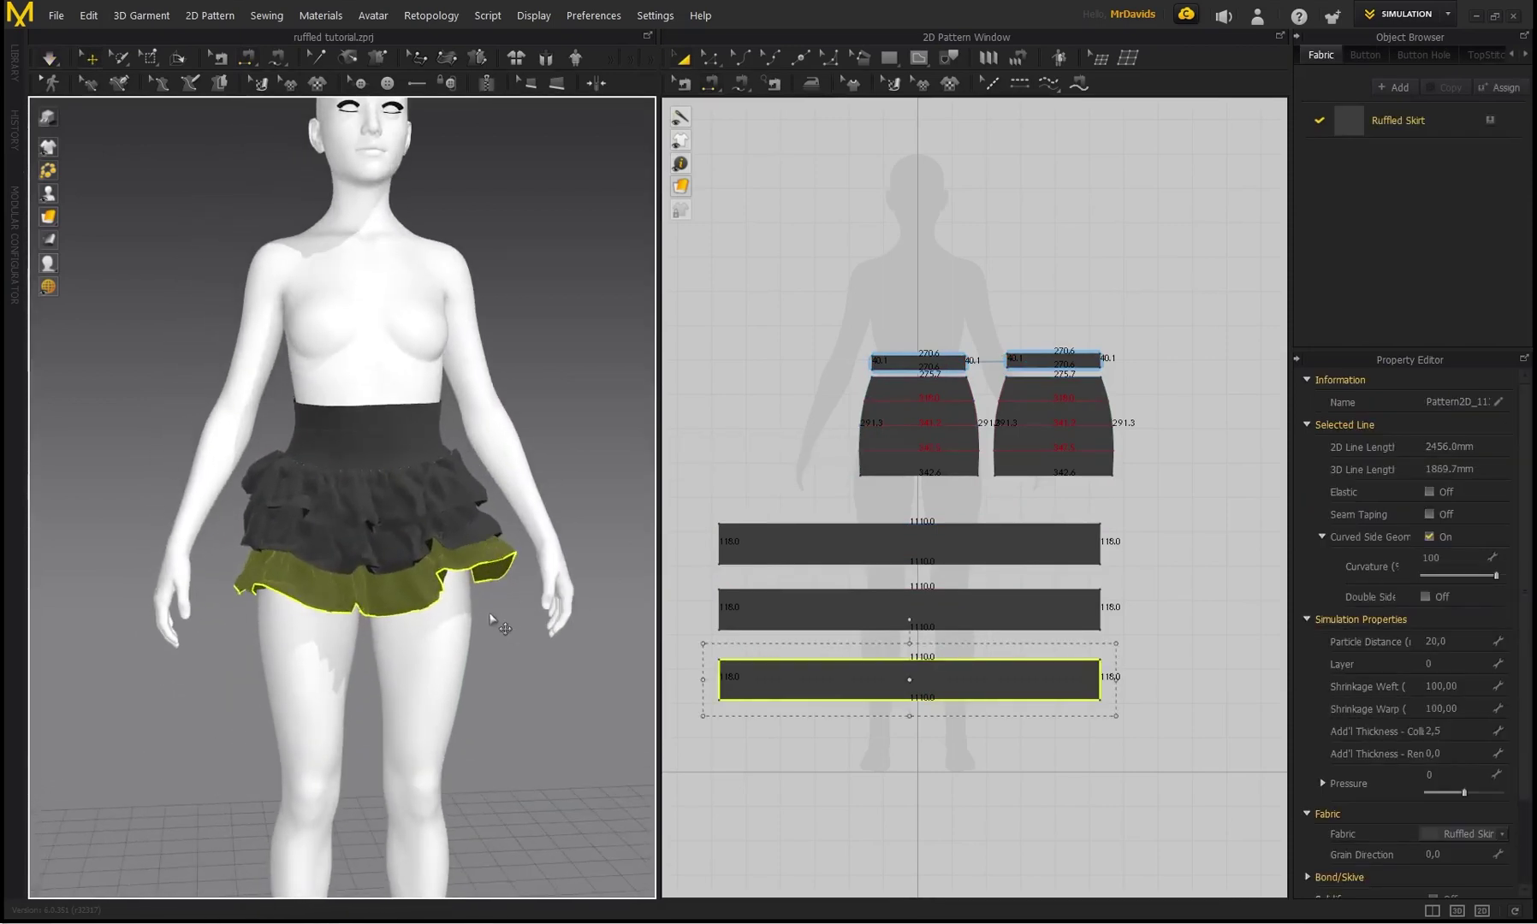
scroll(492, 625, "up", 3)
middle_click_drag(505, 635, 425, 609)
scroll(939, 555, "down", 2)
left_click(939, 550)
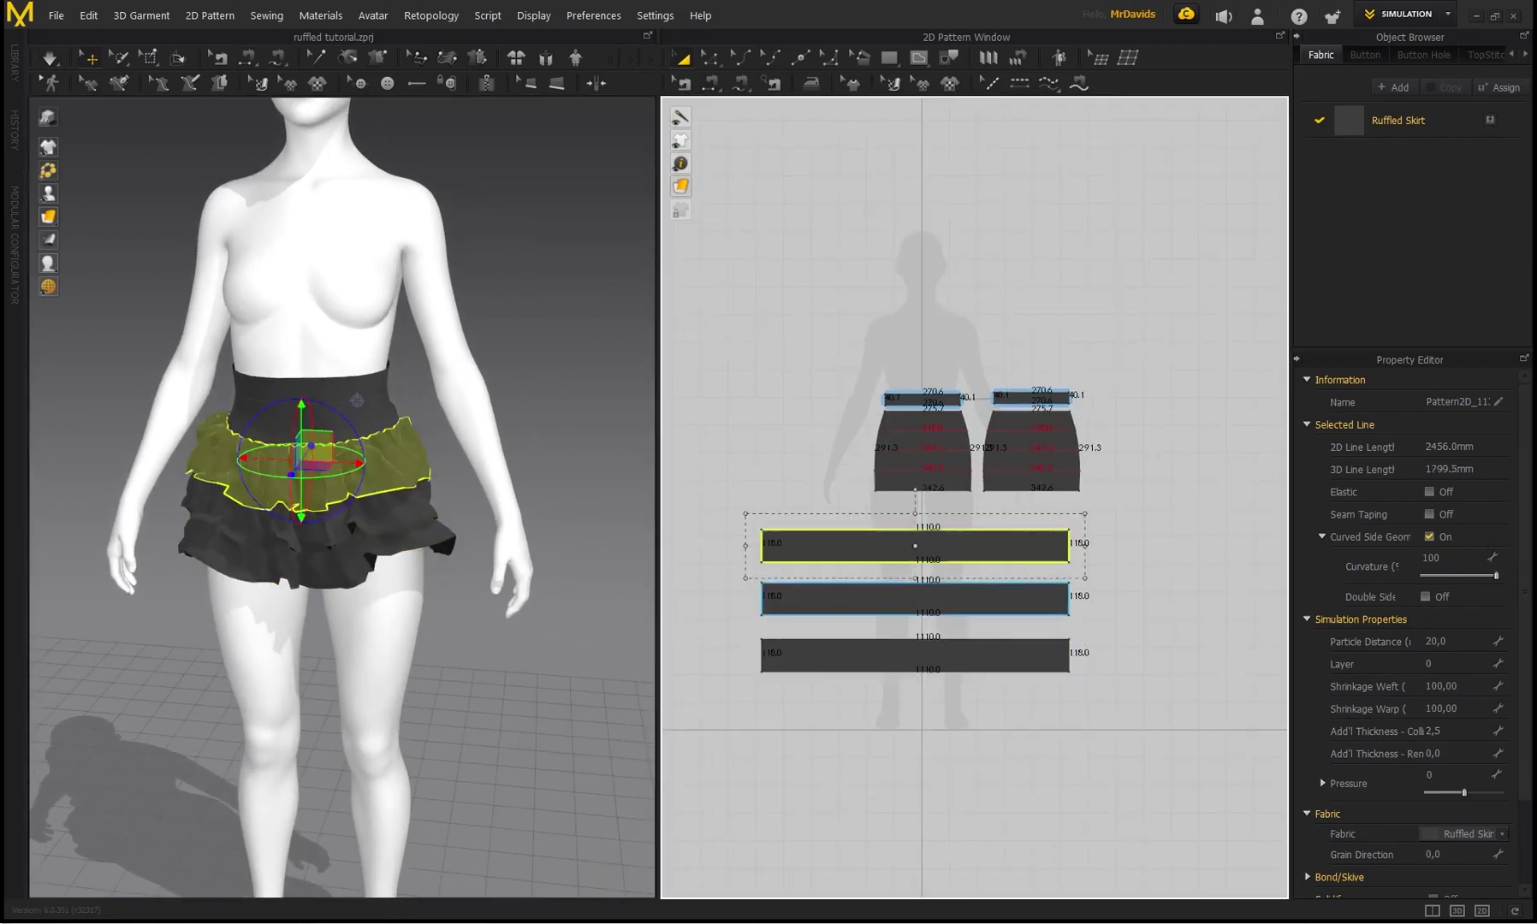
left_click(937, 600, "shift")
left_click(924, 657, "shift")
left_click_drag(885, 557, 792, 553)
key("ctrl+c")
key("ctrl+v")
left_click_drag(1172, 580, 1172, 581)
left_click(1129, 432)
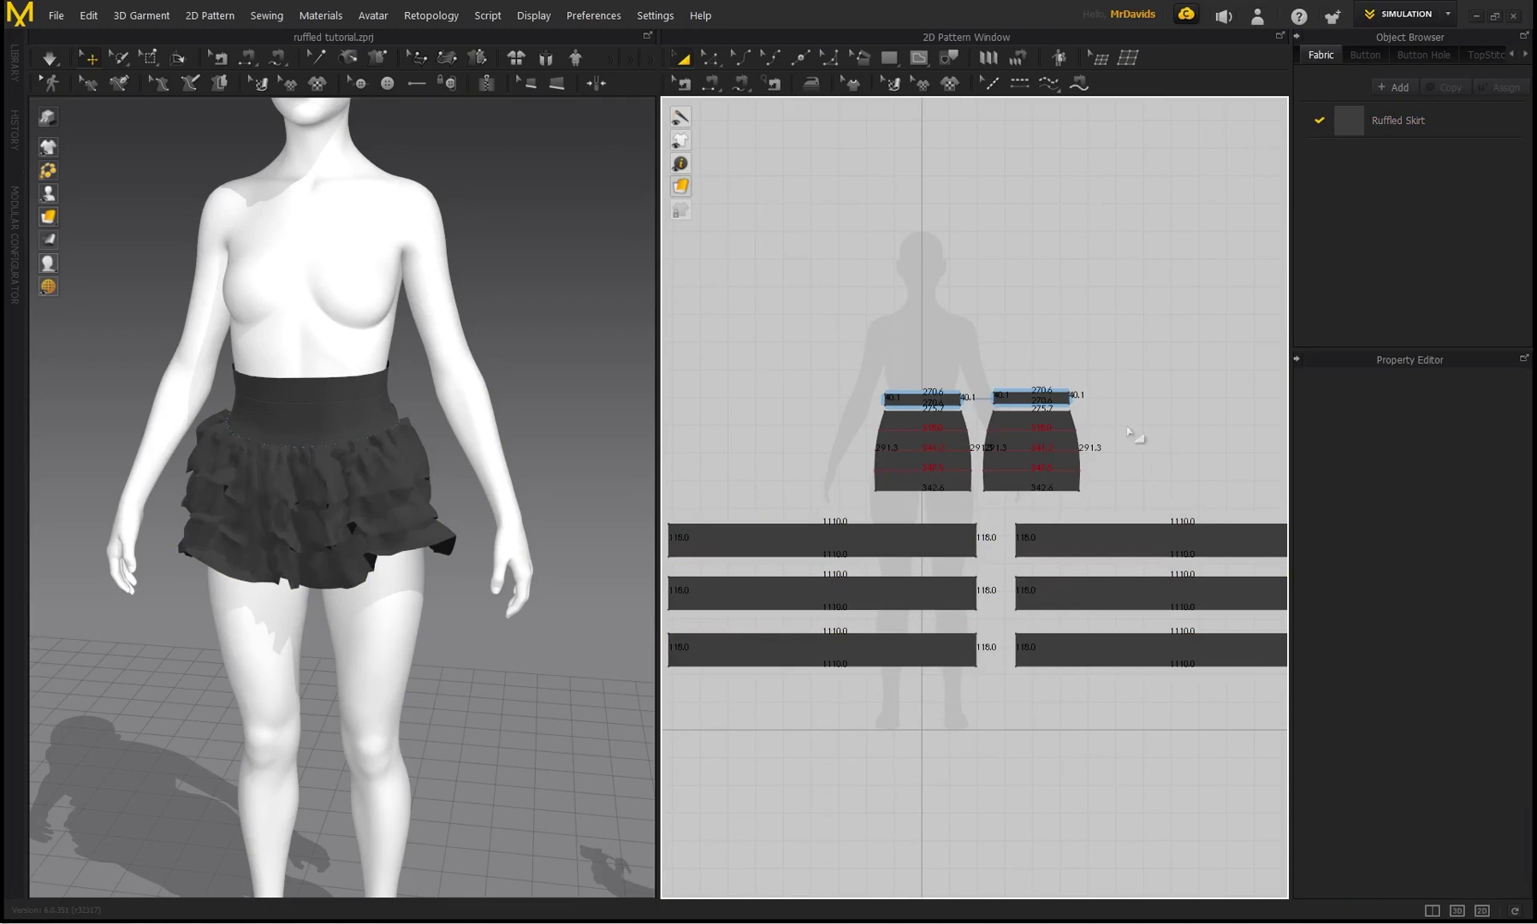
Sew the back panel's upper, middle and lowest internal lines to the upper edges of the three copied ruffle strips in order
left_click(710, 85)
left_click(1013, 434)
left_click(1055, 579)
left_click(1005, 454)
left_click(1065, 631)
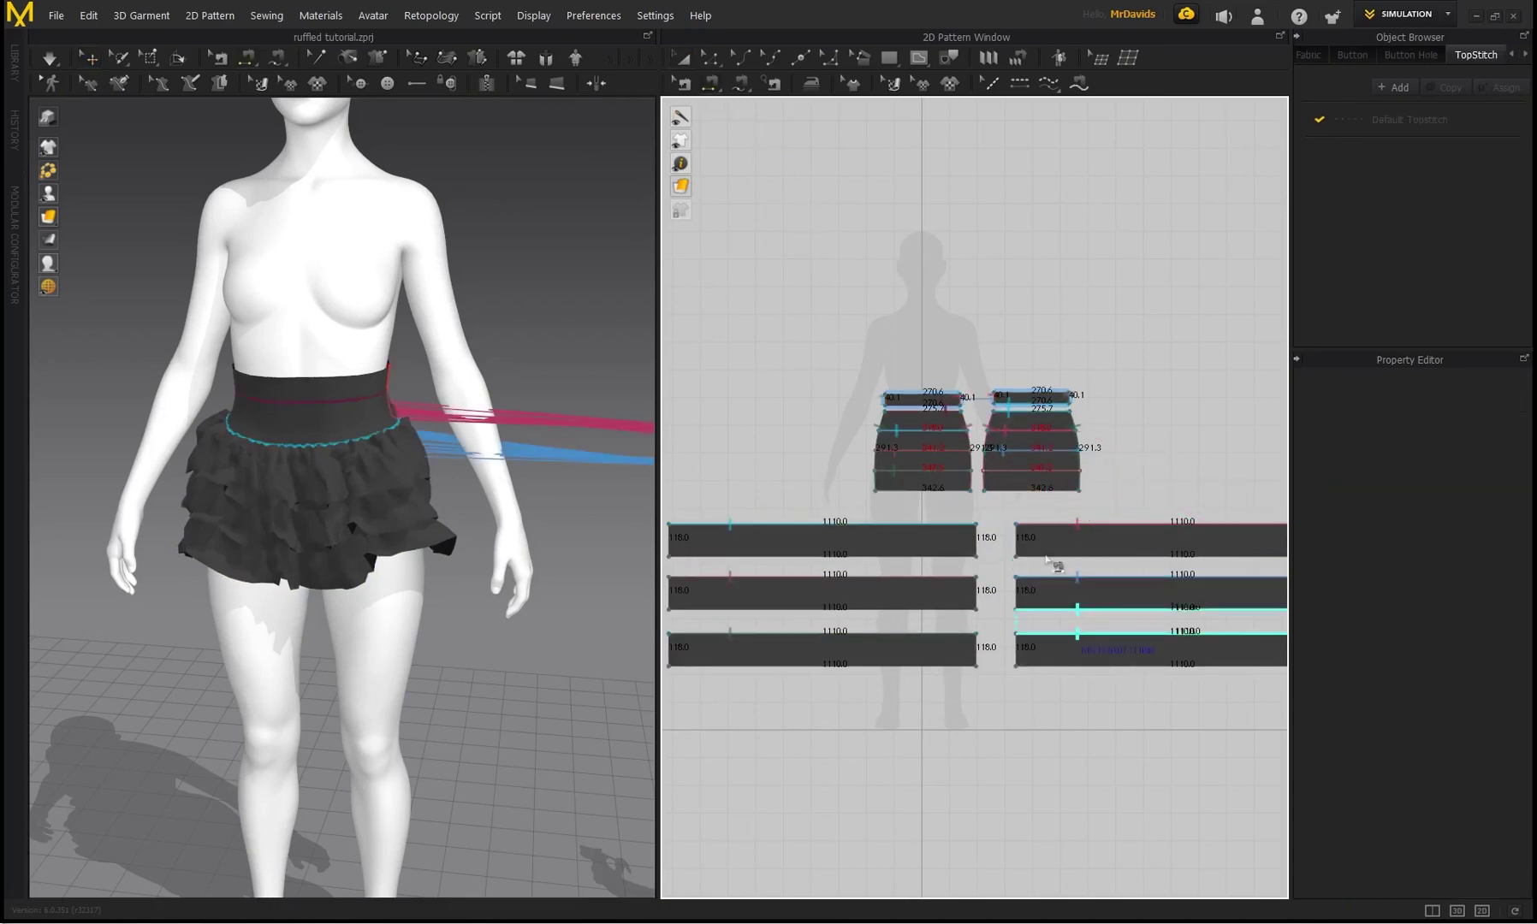
left_click(1003, 471)
middle_click_drag(578, 343, 466, 418)
scroll(467, 418, "down", 4)
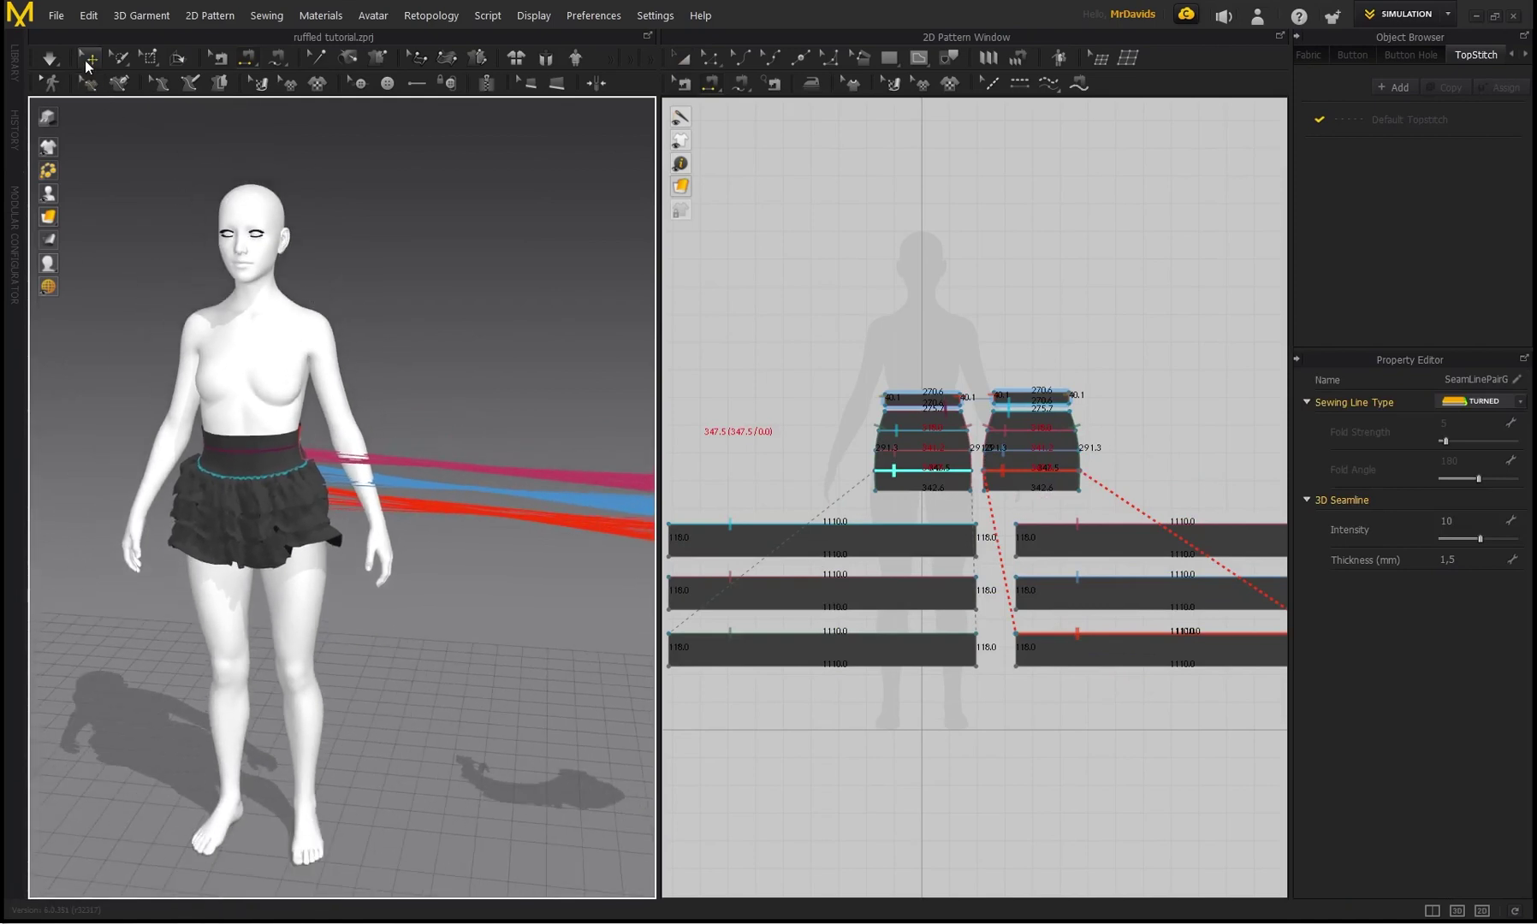
Select the three copied ruffle strips and move them behind the avatar, clear of the back of the skirt
left_click(87, 60)
middle_click_drag(451, 295, 265, 320)
scroll(483, 539, "down", 1)
scroll(1010, 556, "down", 4)
middle_click_drag(1057, 594, 987, 565)
left_click_drag(1207, 614, 934, 496)
left_click_drag(570, 561, 121, 552)
middle_click_drag(189, 505, 318, 572)
right_click_drag(318, 572, 214, 551)
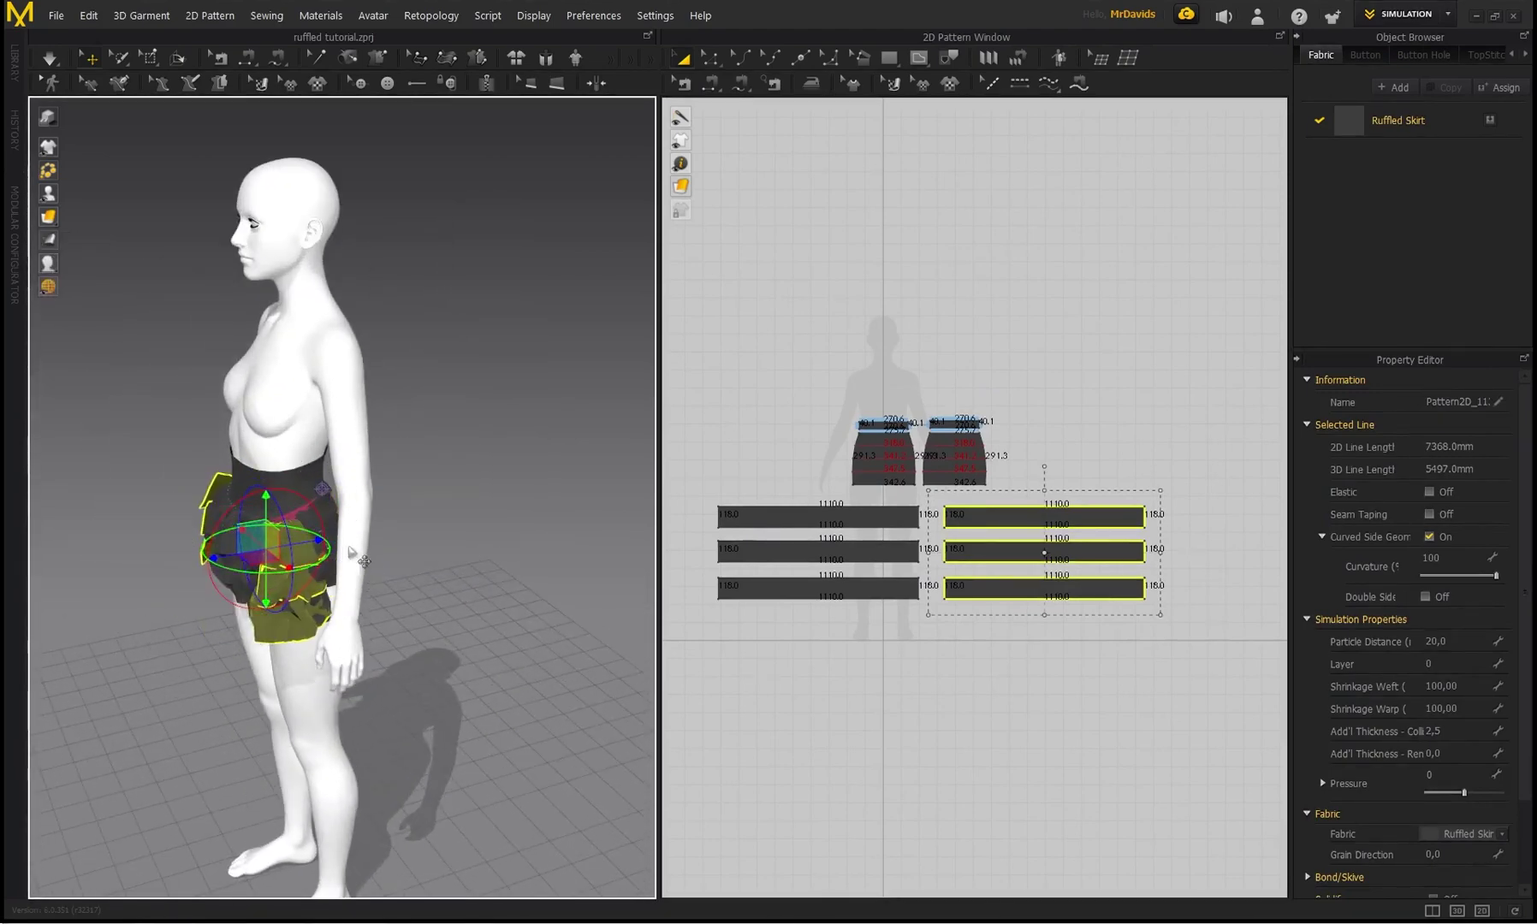
left_click_drag(310, 544, 422, 525)
Run the simulation to gather the three back ruffles onto the back panel, and check how the lowest tier meets at the side
right_click_drag(460, 490, 241, 504)
key("space")
right_click_drag(345, 529, 512, 431)
scroll(342, 514, "up", 4)
scroll(315, 529, "down", 1)
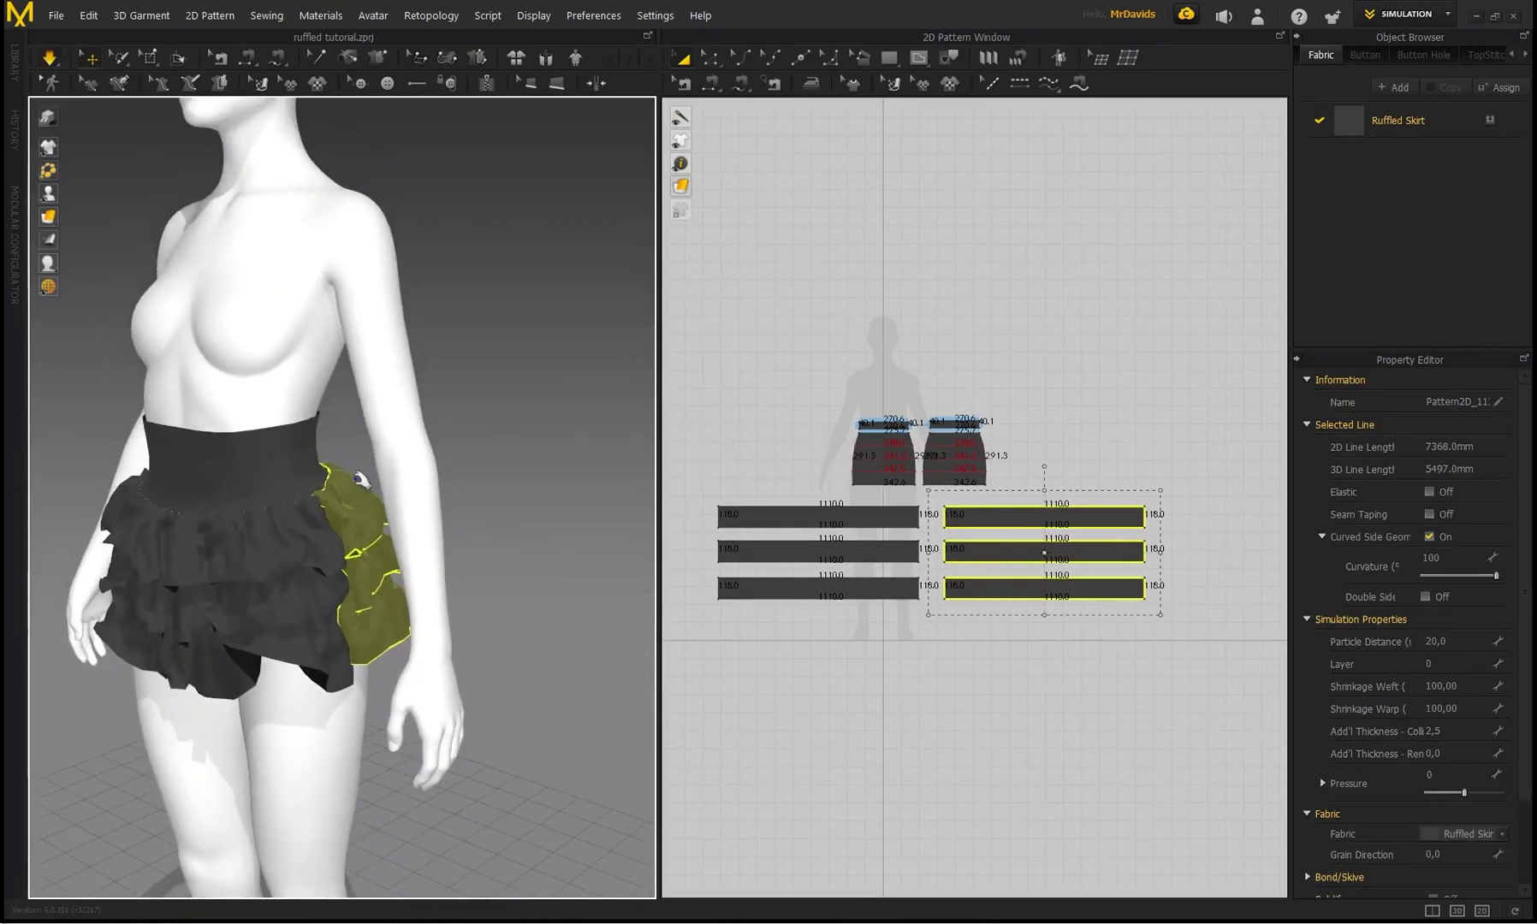
middle_click_drag(310, 530, 321, 528)
right_click_drag(322, 528, 278, 637)
left_click(276, 639)
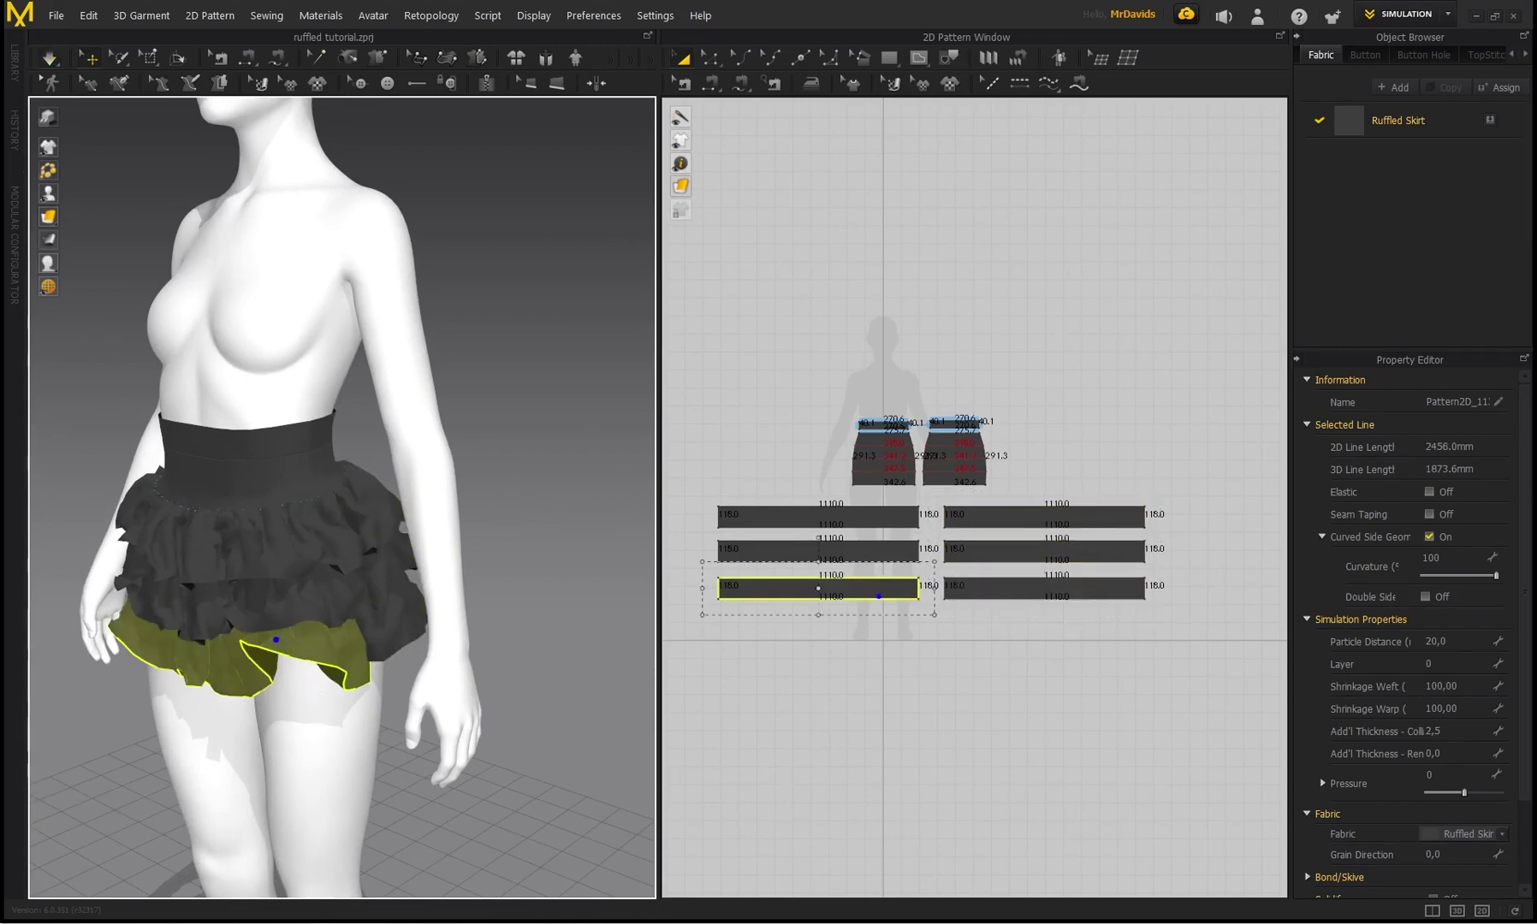
right_click_drag(261, 655, 365, 532)
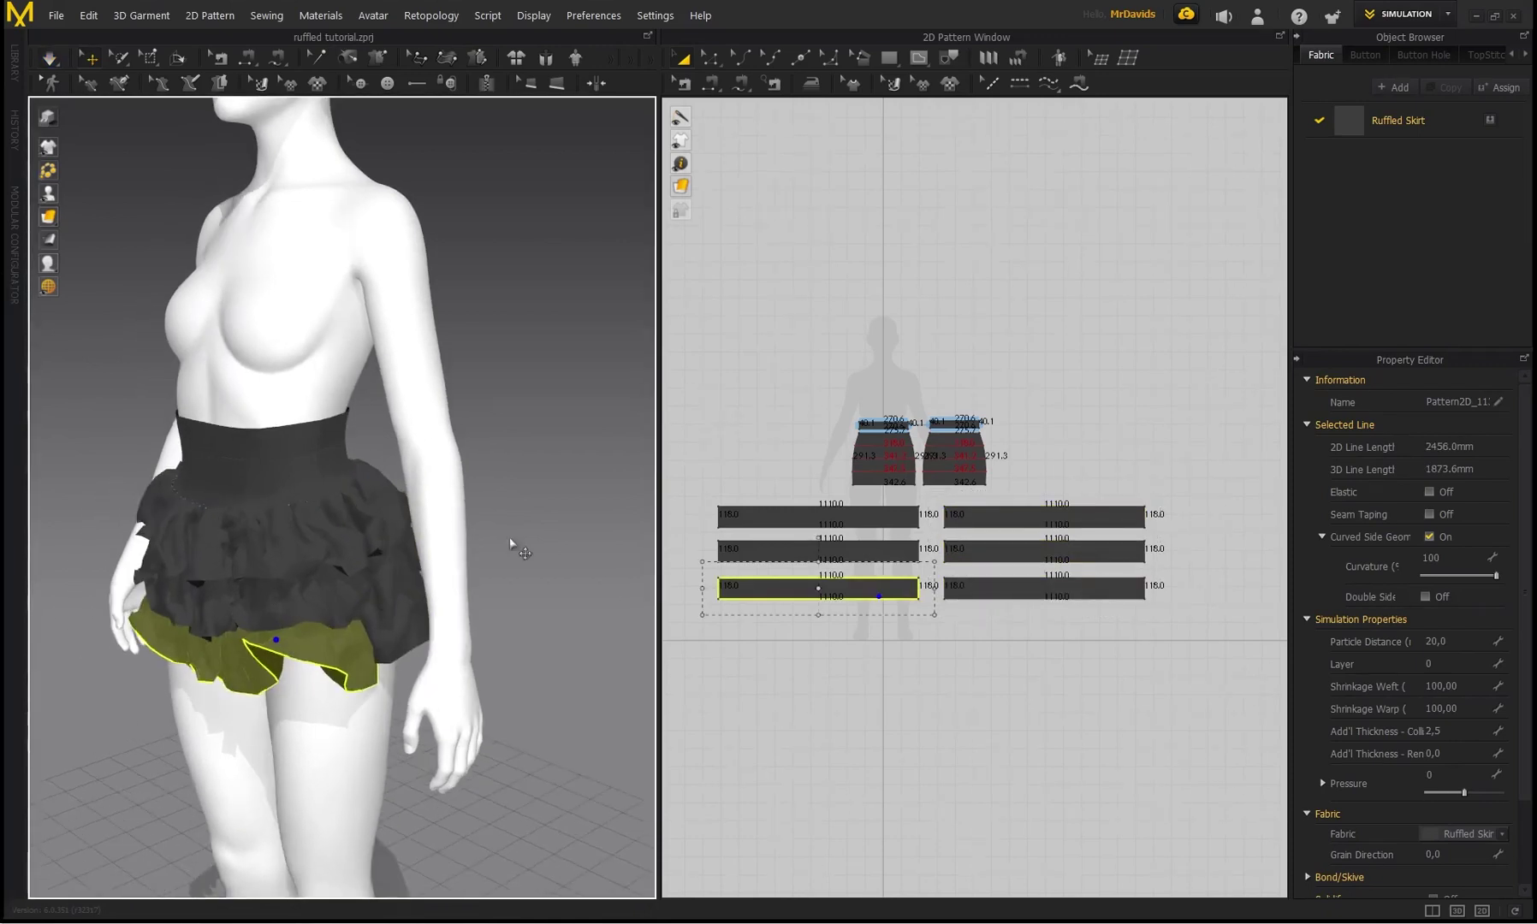
Select the top tier's front and back ruffles, simulate, and pull the front one aside to inspect the open side gap
left_click(846, 507)
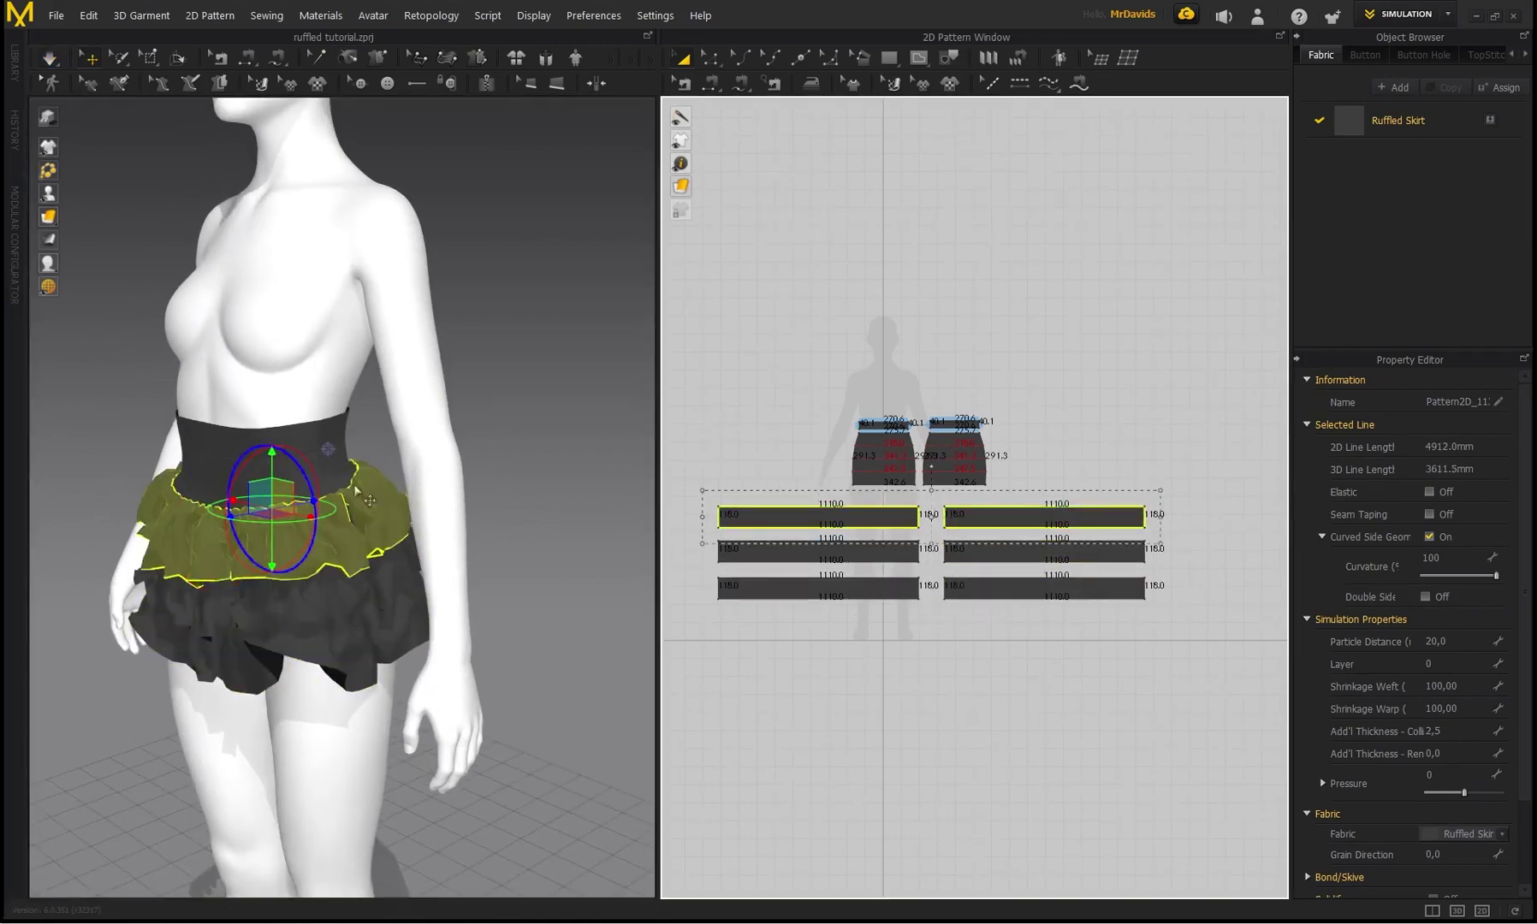
scroll(238, 453, "up", 5)
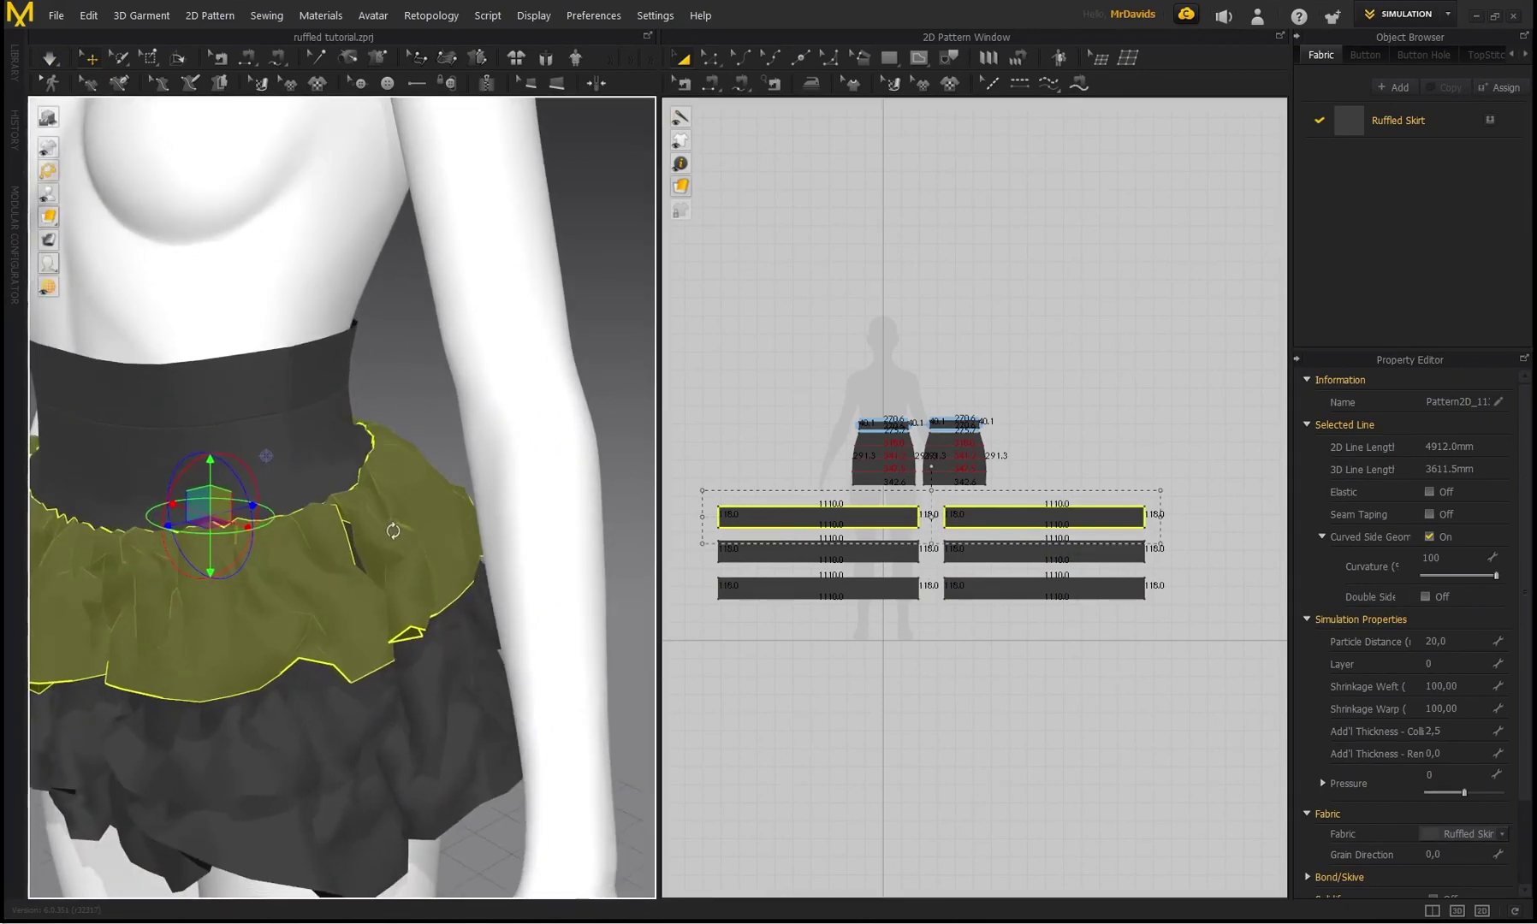
key("space")
left_click_drag(328, 610, 234, 601)
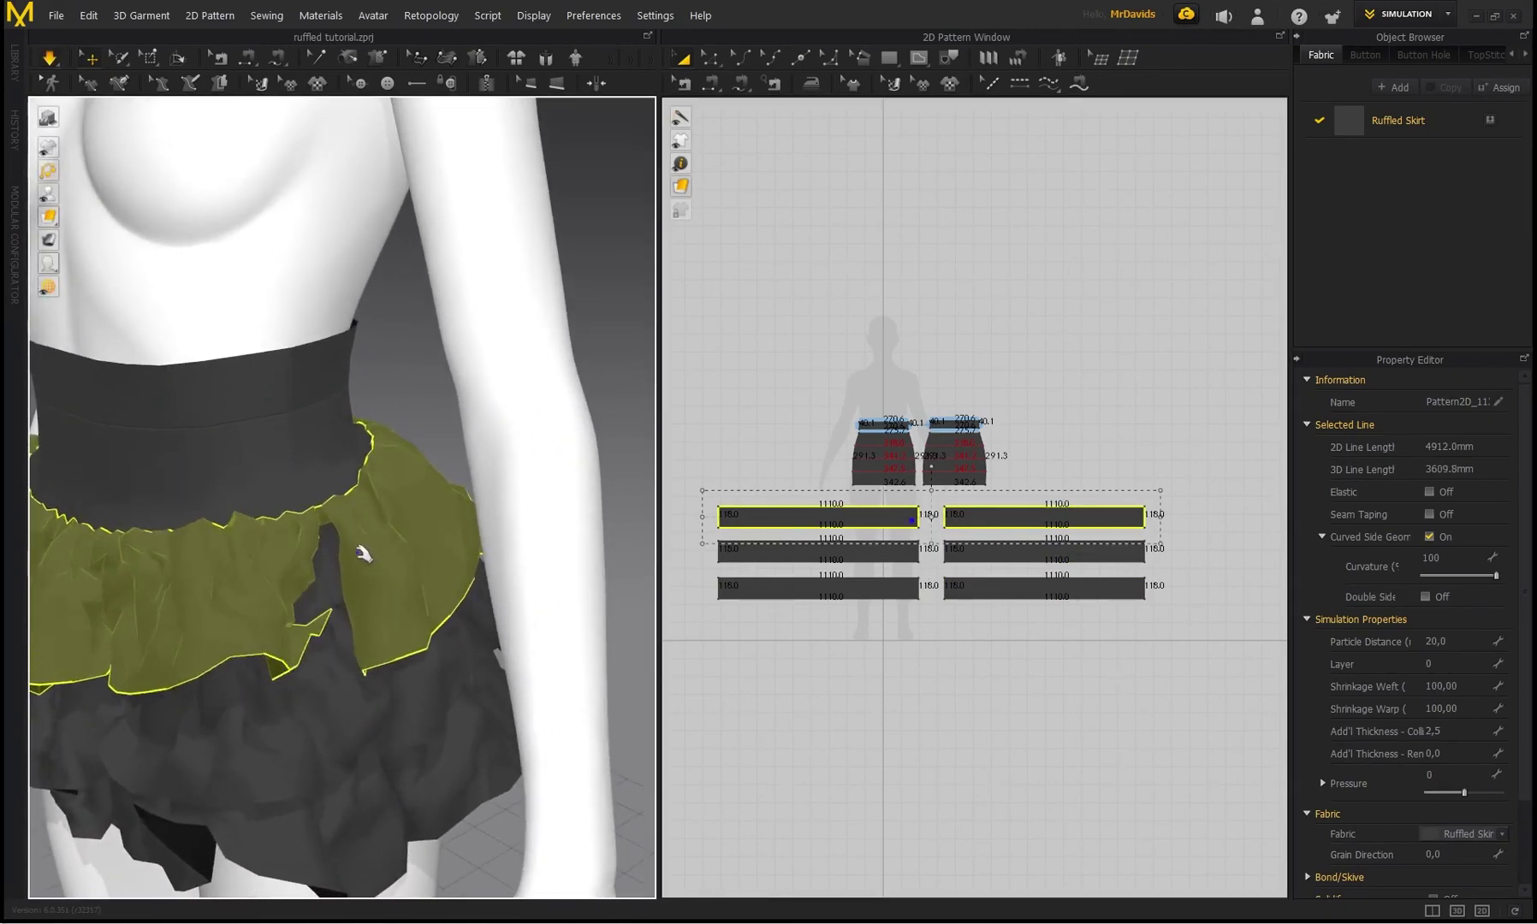
Sew the facing short edges of the front and back ruffle strips together in each of the three tiers
left_click(714, 89)
scroll(920, 521, "up", 3)
left_click(917, 518)
left_click(963, 520)
left_click(916, 575)
left_click(961, 575)
left_click(917, 640)
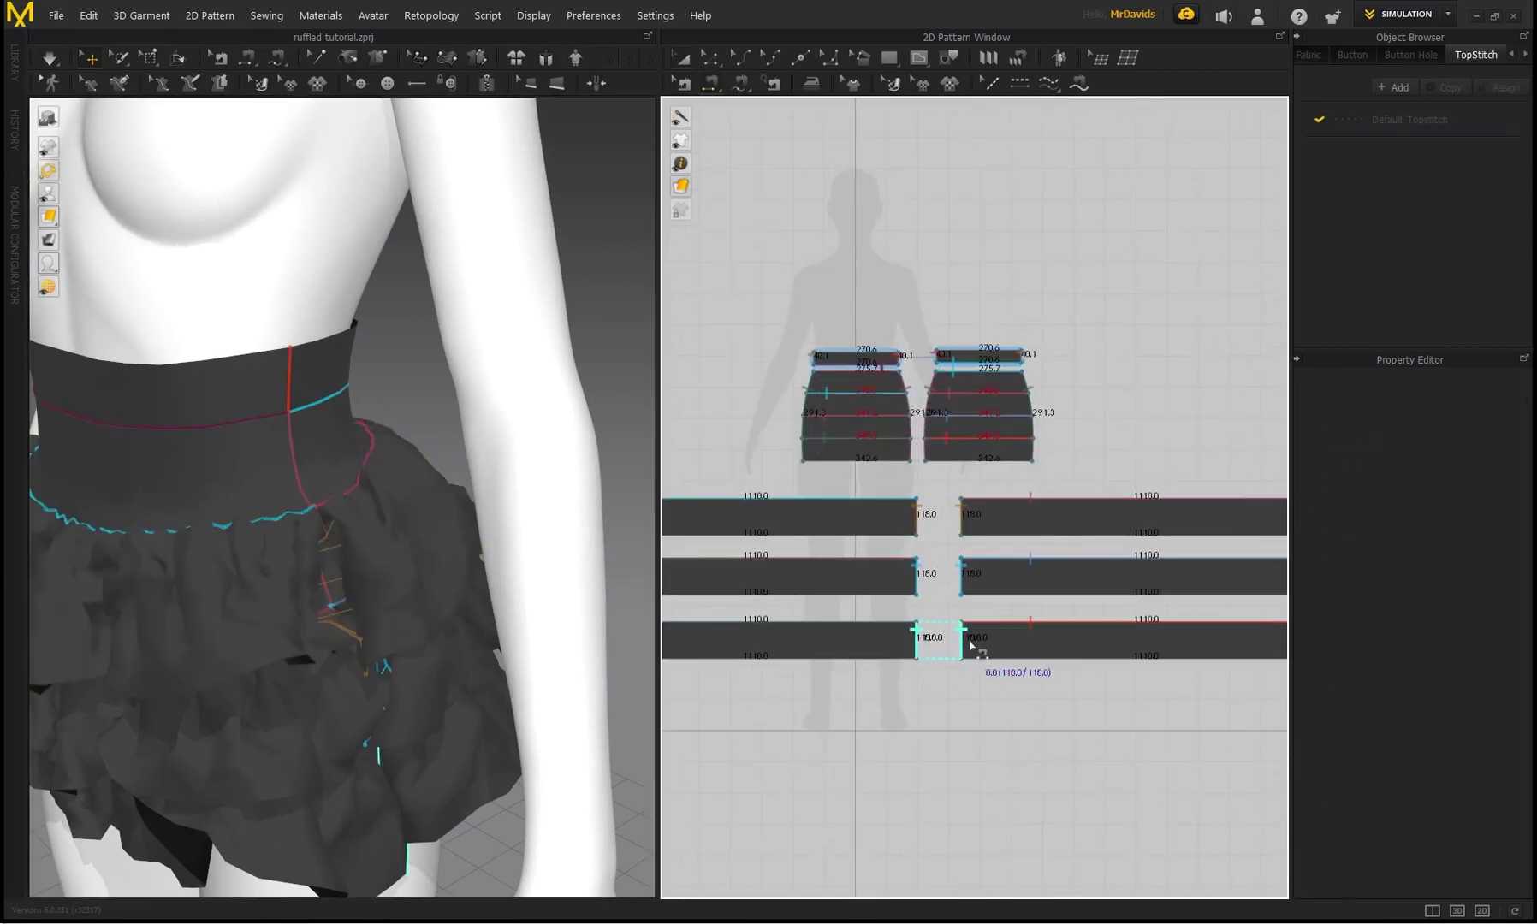
left_click(964, 641)
Sew the outer short edges of the front and back ruffle strips together in all three tiers
scroll(934, 611, "down", 5)
scroll(781, 581, "up", 2)
left_click(736, 551)
left_click(1222, 557)
left_click(738, 593)
left_click(1242, 597)
left_click(738, 638)
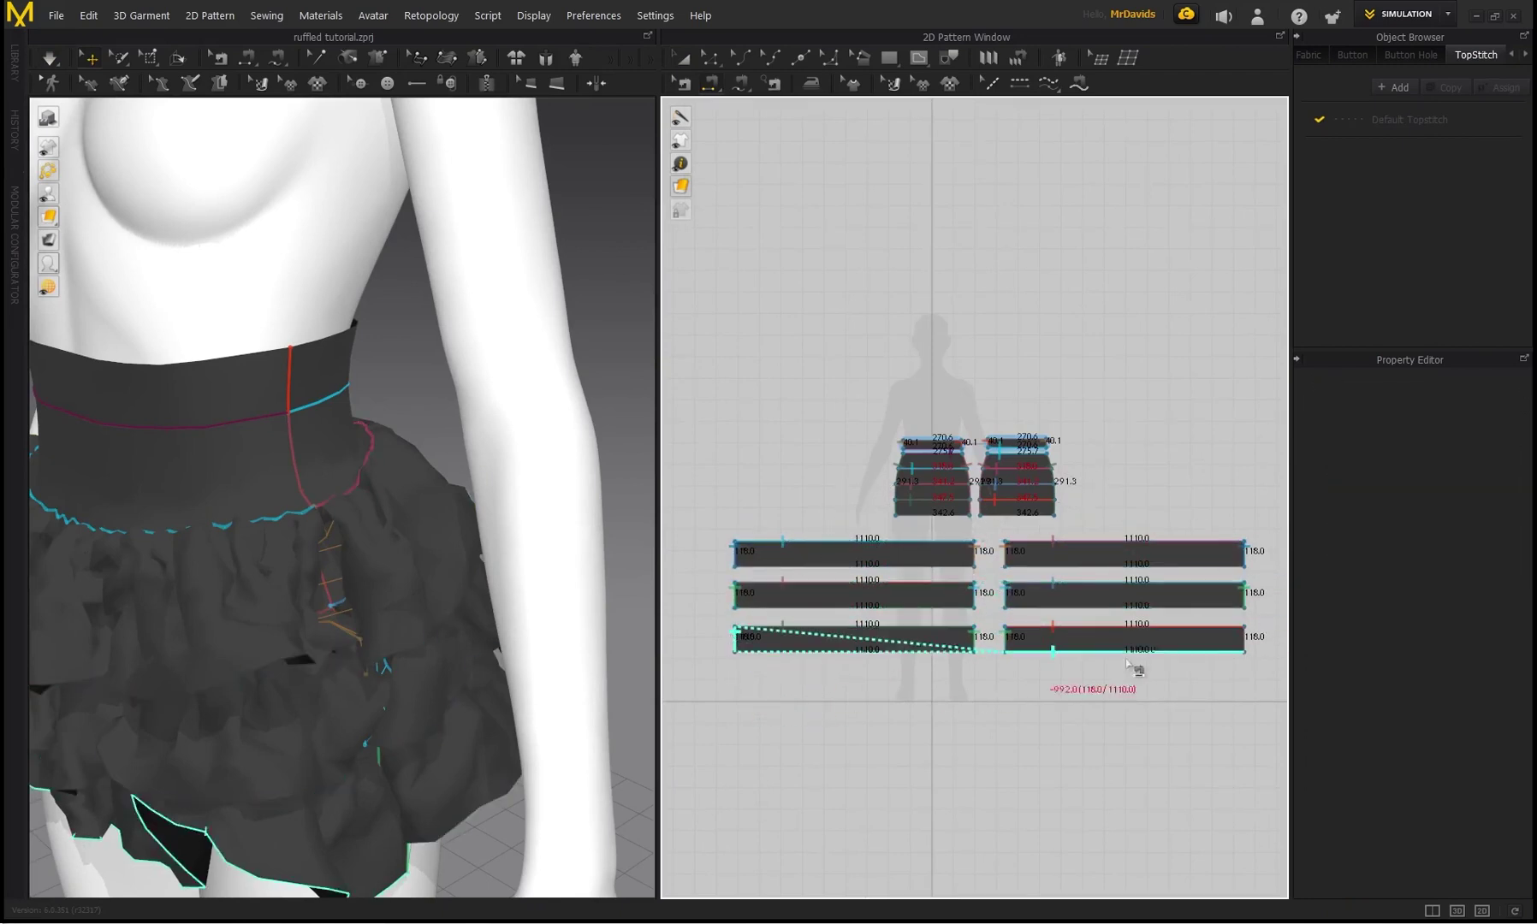
left_click(1245, 640)
scroll(334, 545, "down", 3)
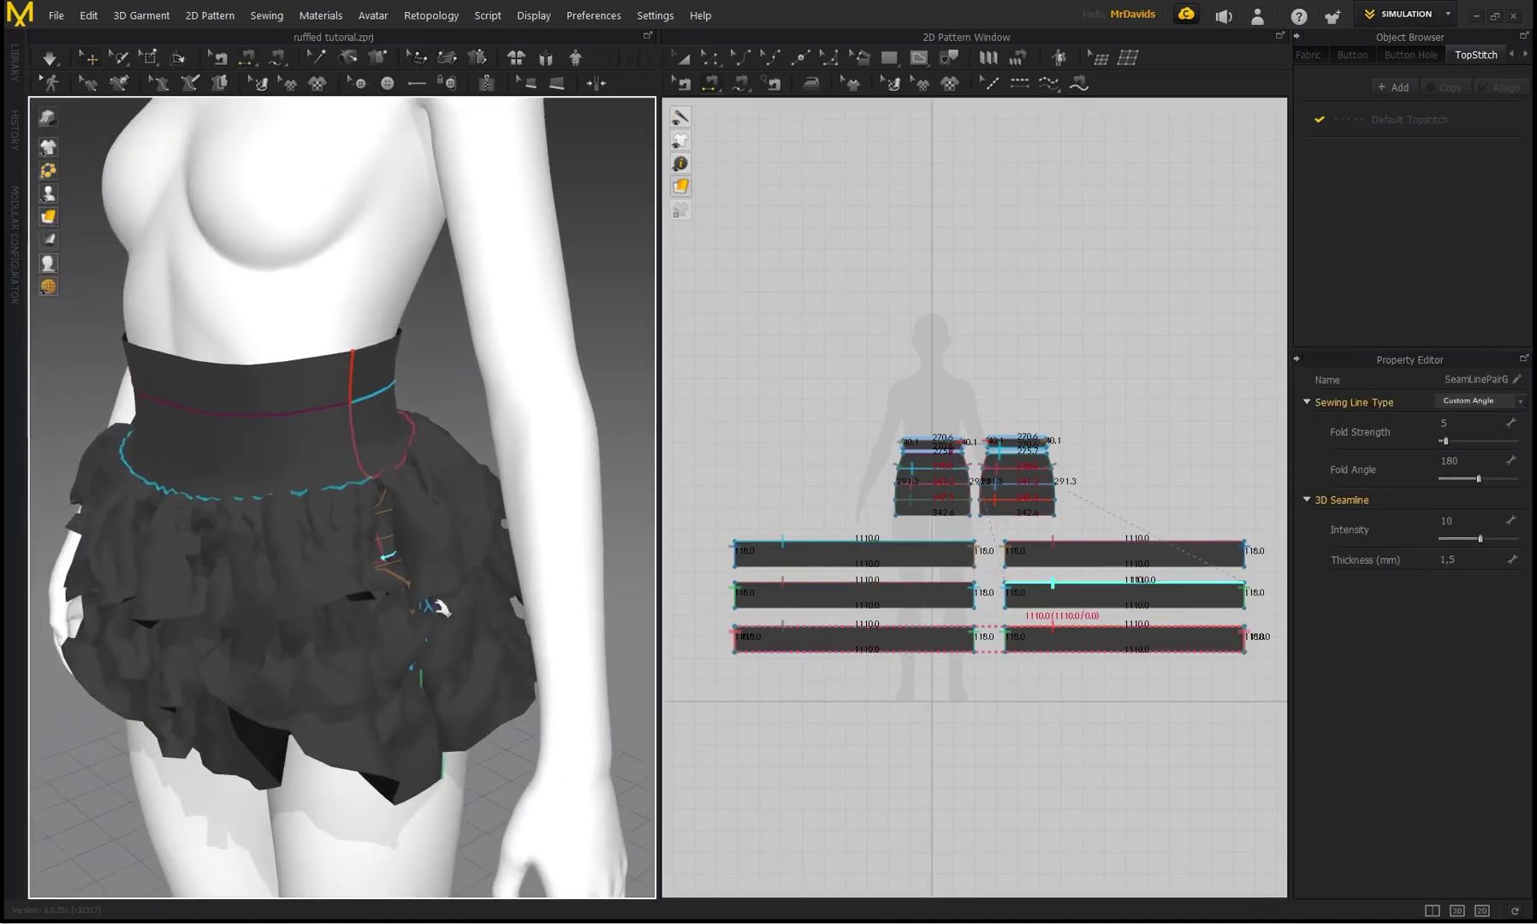
Simulate the closed ruffle tiers and tug them around the front and sides of the skirt until they fall evenly
key("space")
right_click_drag(436, 573, 398, 501)
left_click(471, 609)
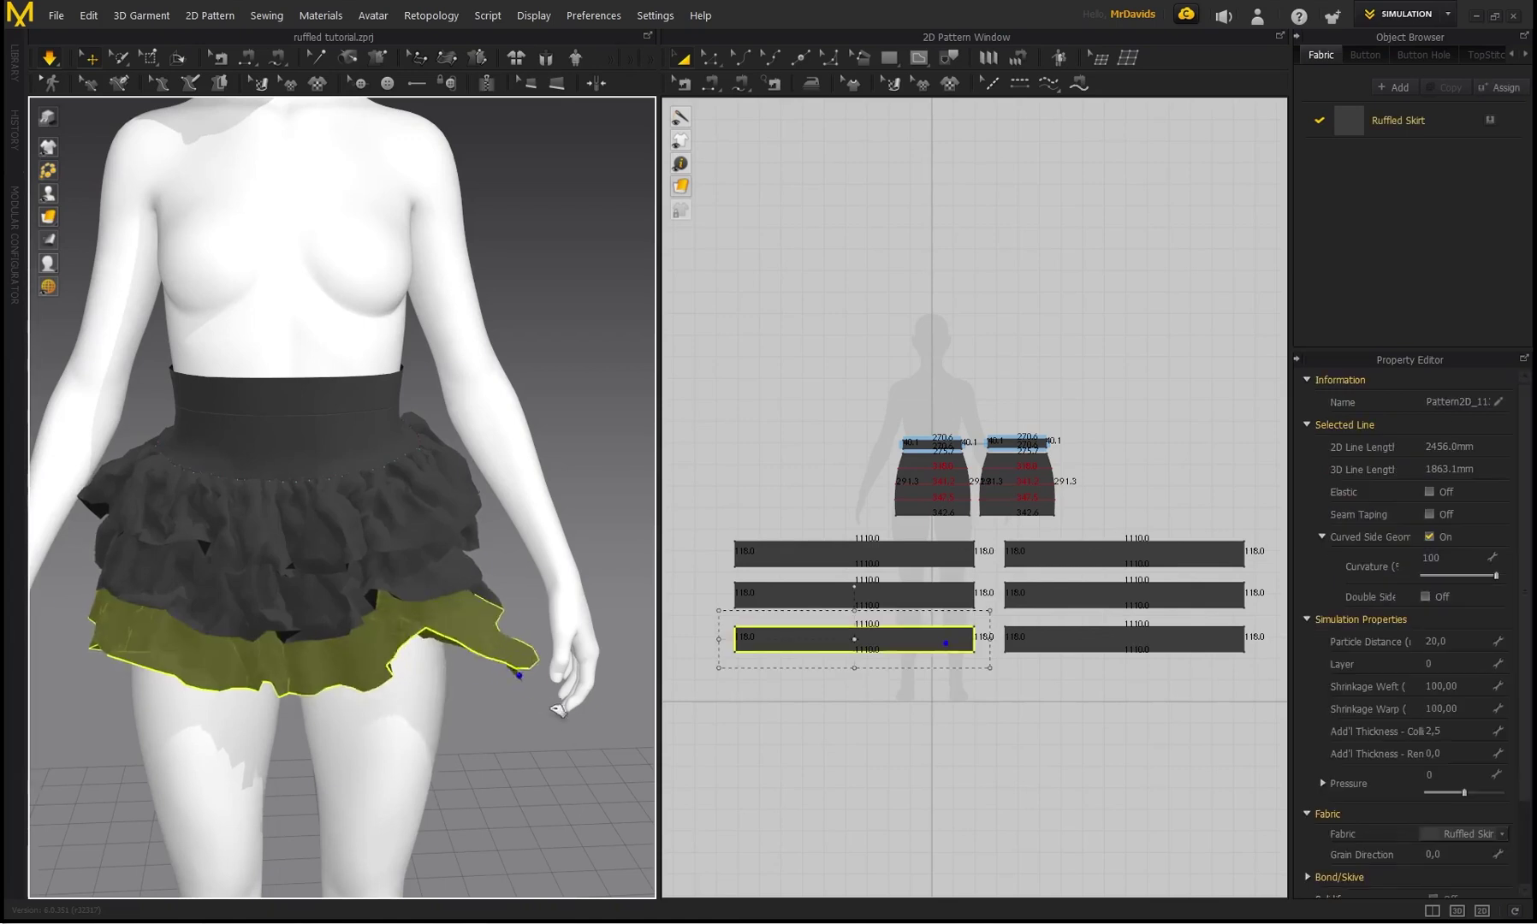
right_click_drag(480, 683, 149, 590)
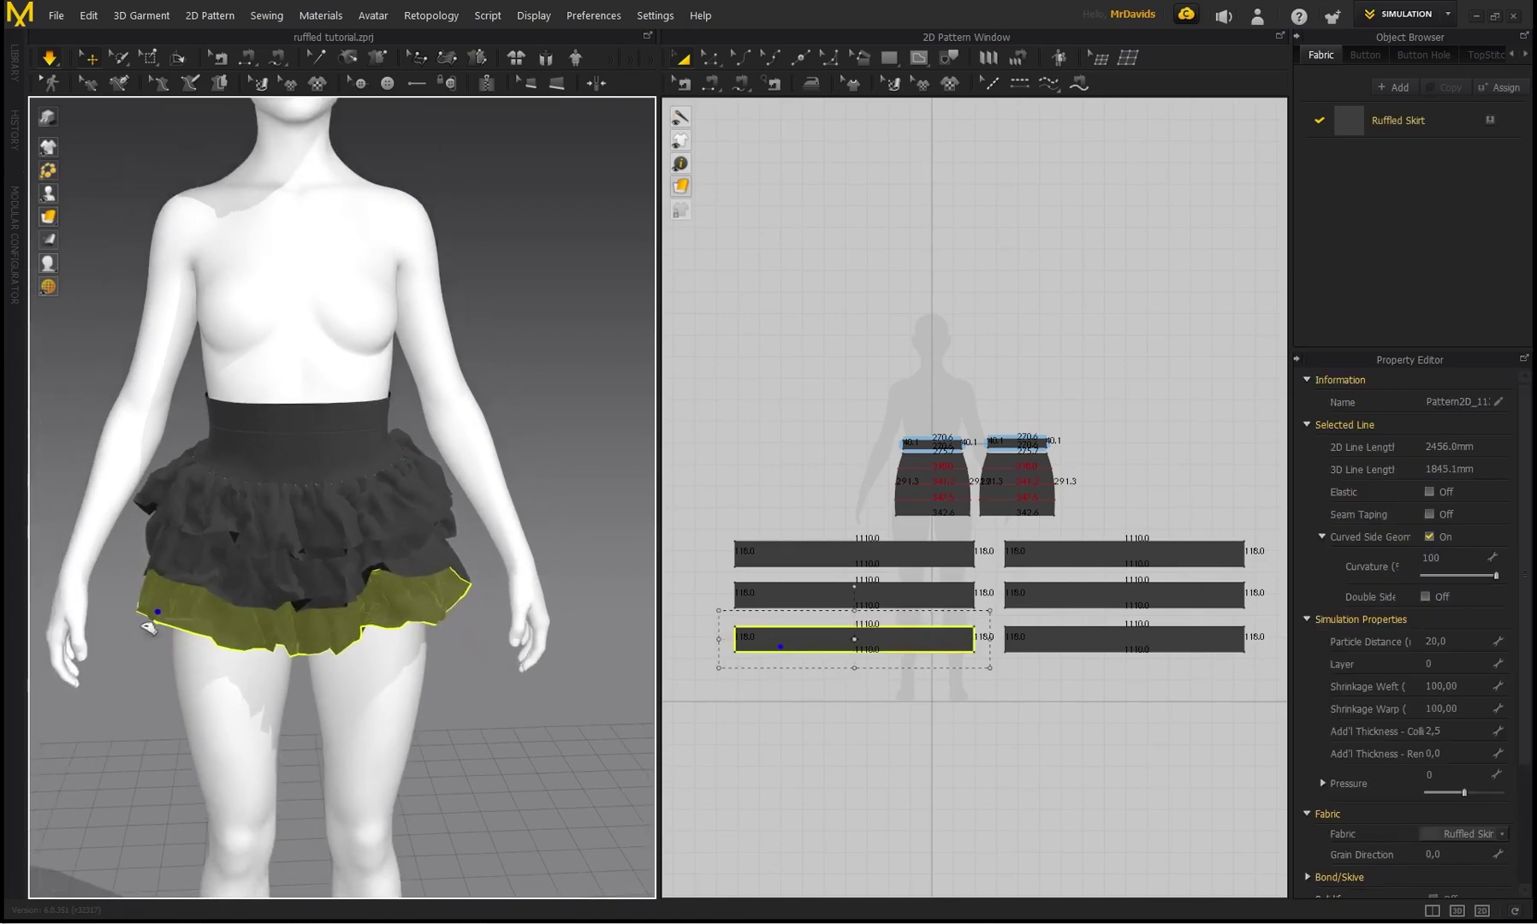
left_click(149, 561)
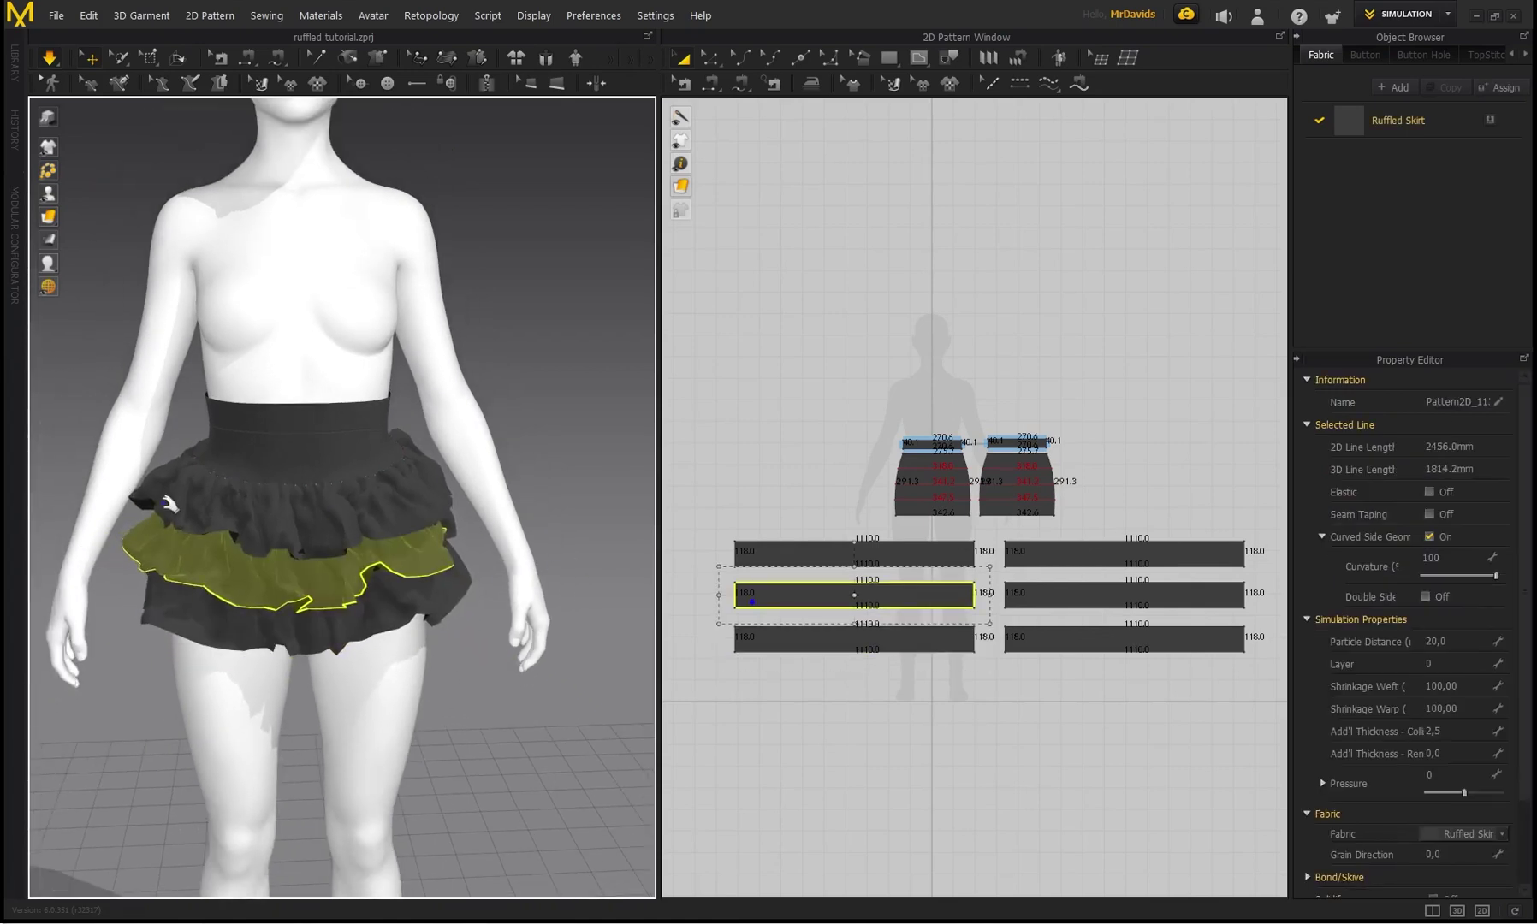
left_click(174, 532)
left_click(471, 487)
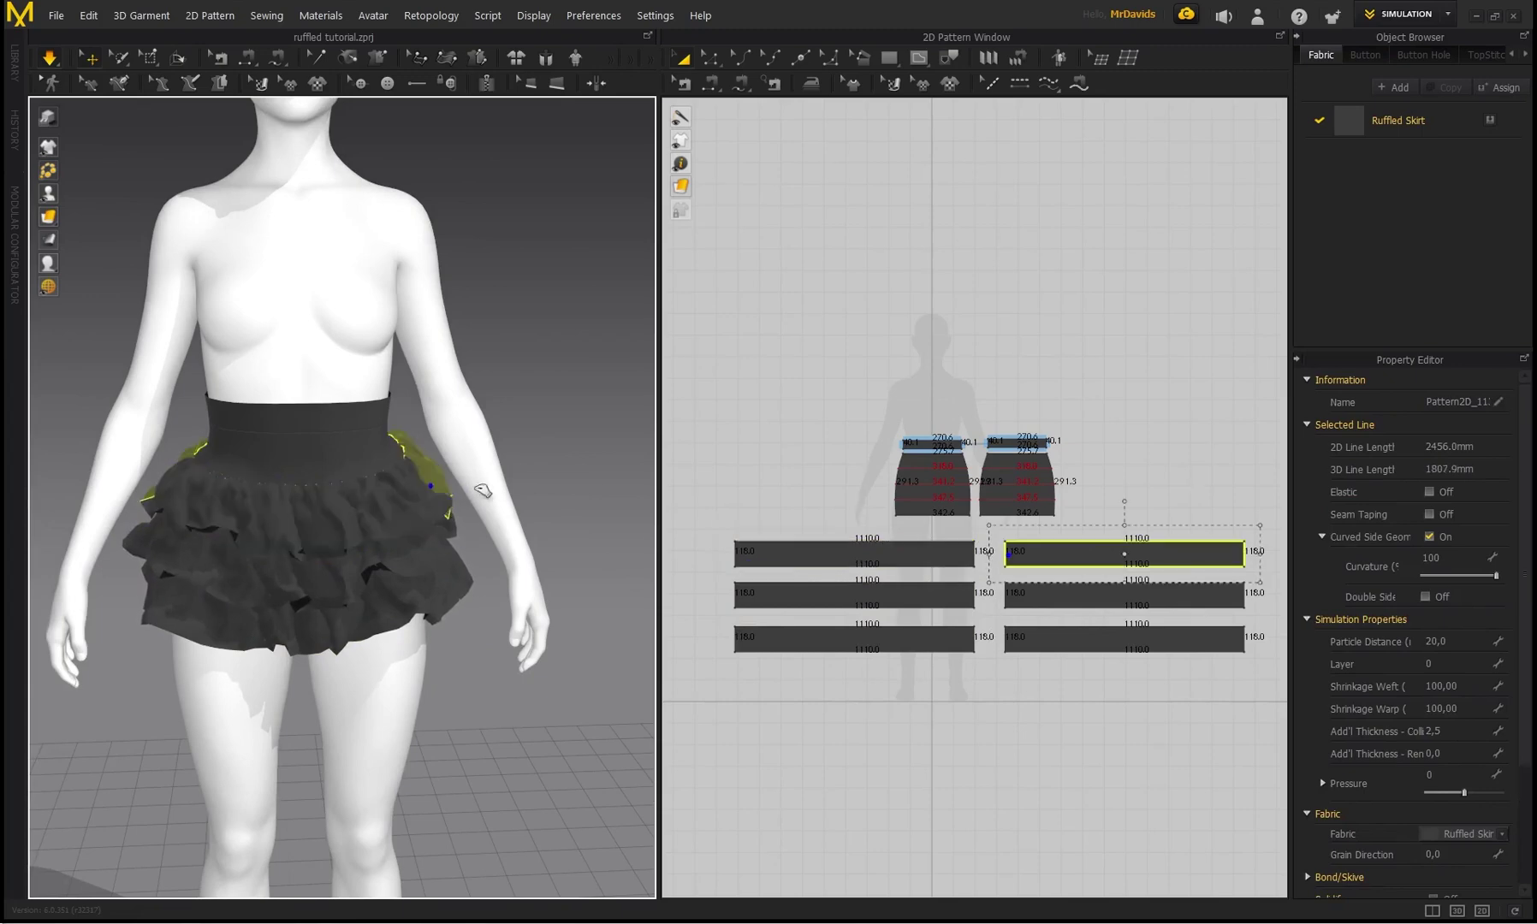
right_click_drag(556, 402, 346, 418)
left_click(404, 426)
left_click(552, 445)
right_click_drag(551, 445, 420, 477)
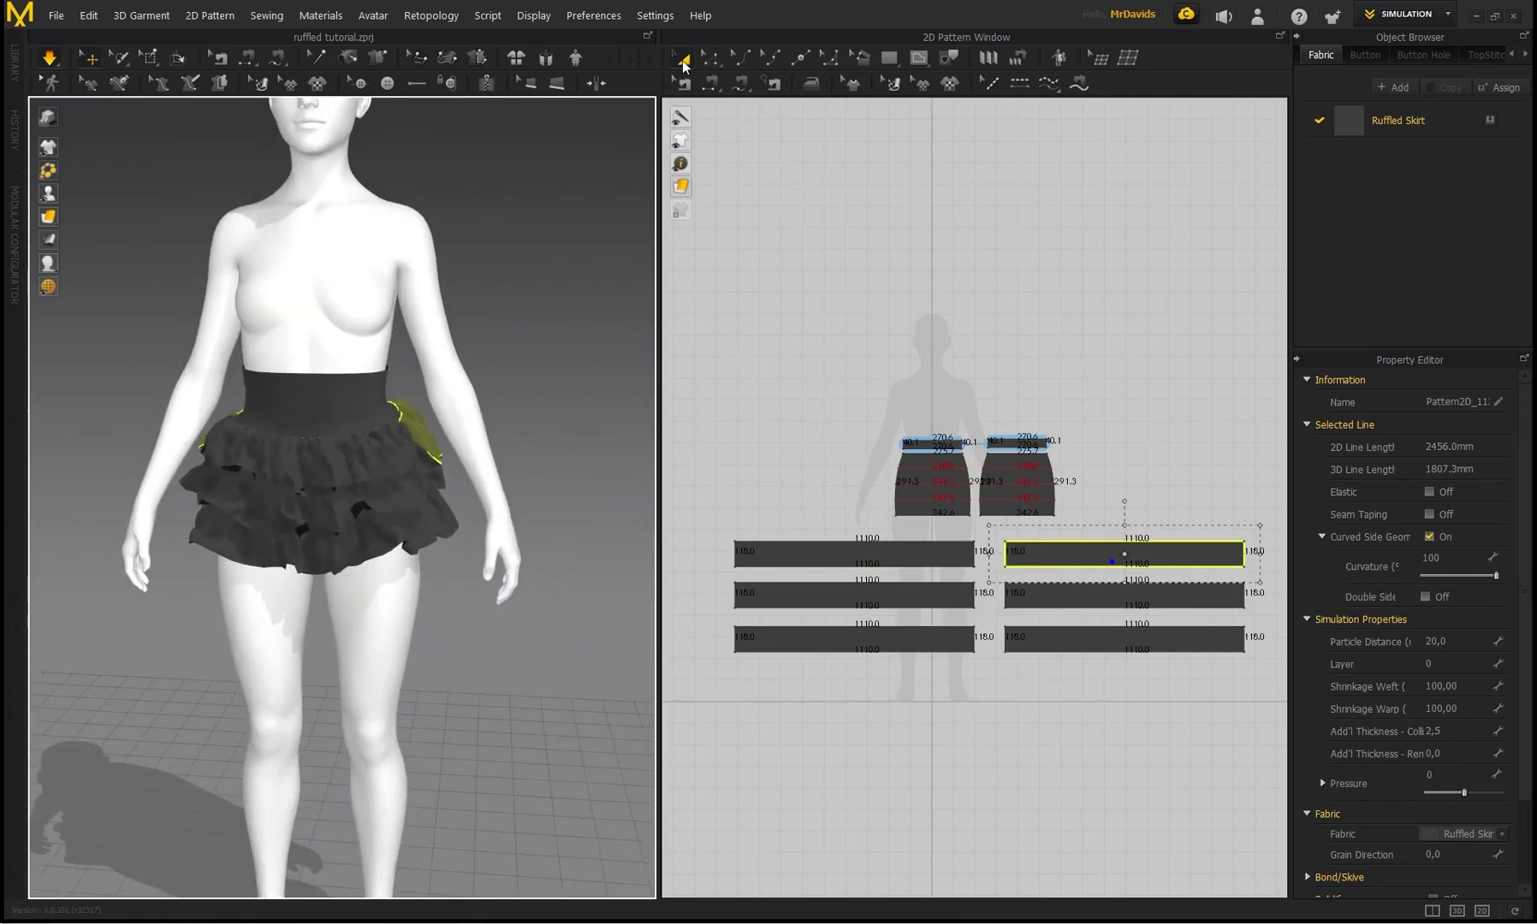
Select all skirt and ruffle patterns and set their particle distance to 10
scroll(1062, 445, "down", 3)
left_click(1150, 612)
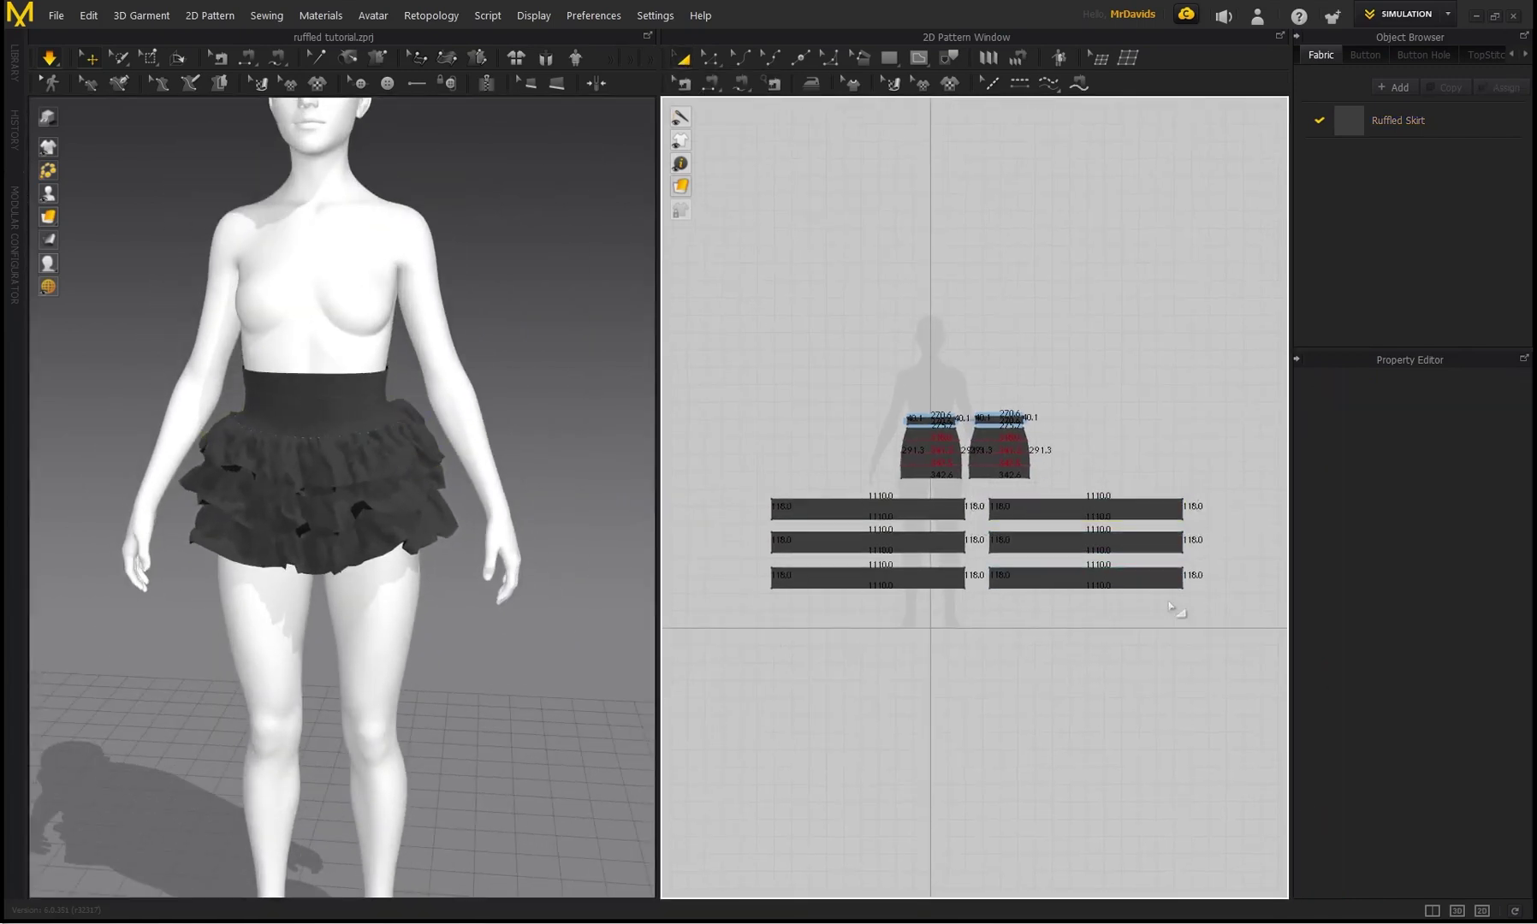
left_click_drag(747, 392, 750, 397)
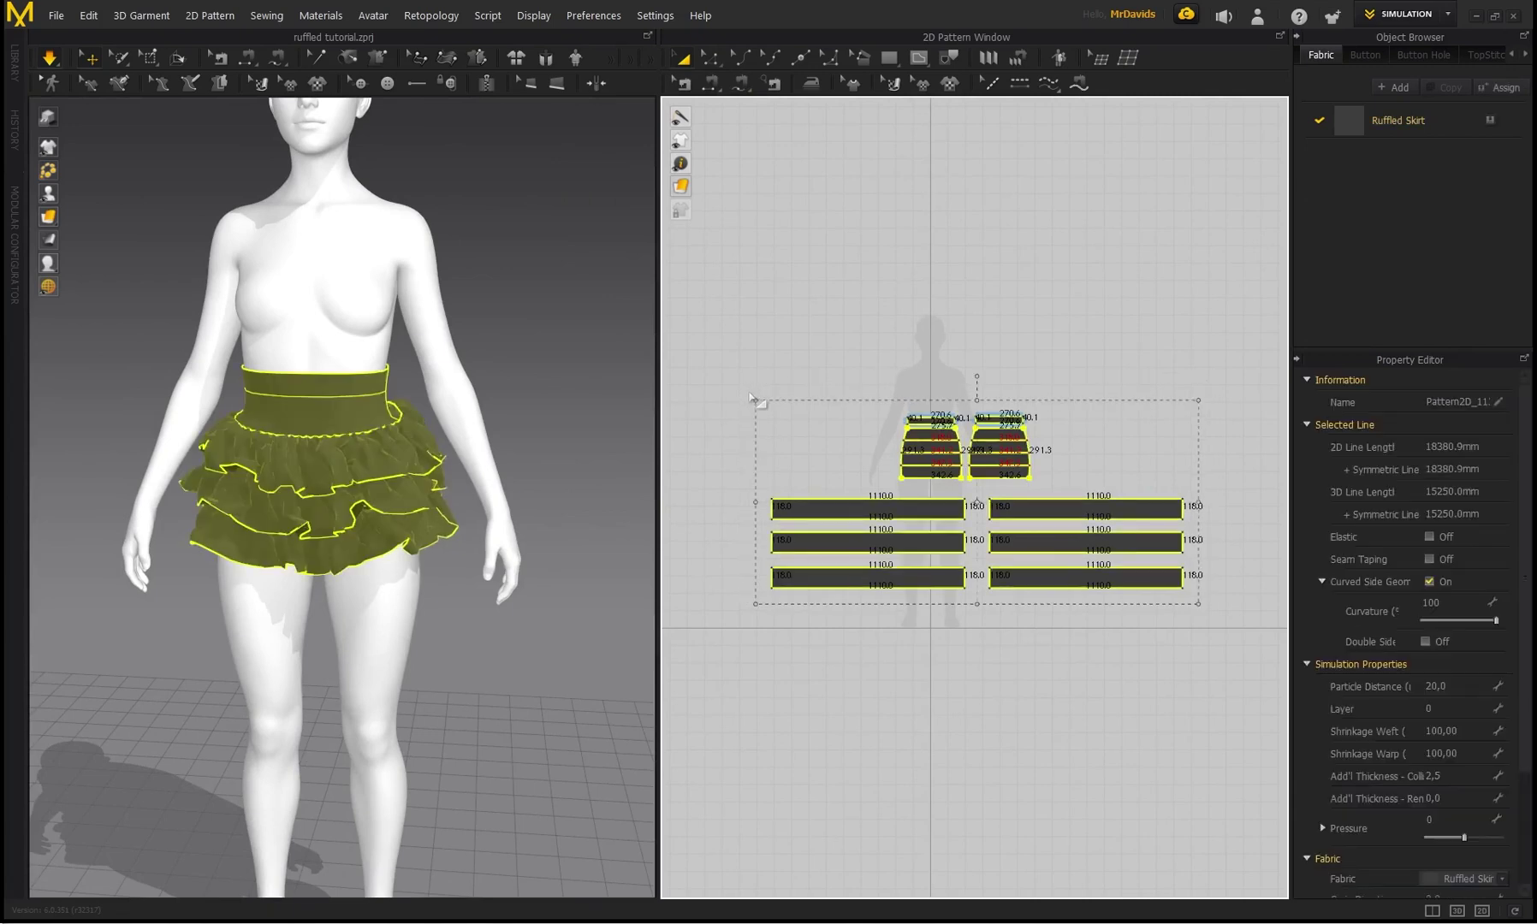
left_click(1464, 688)
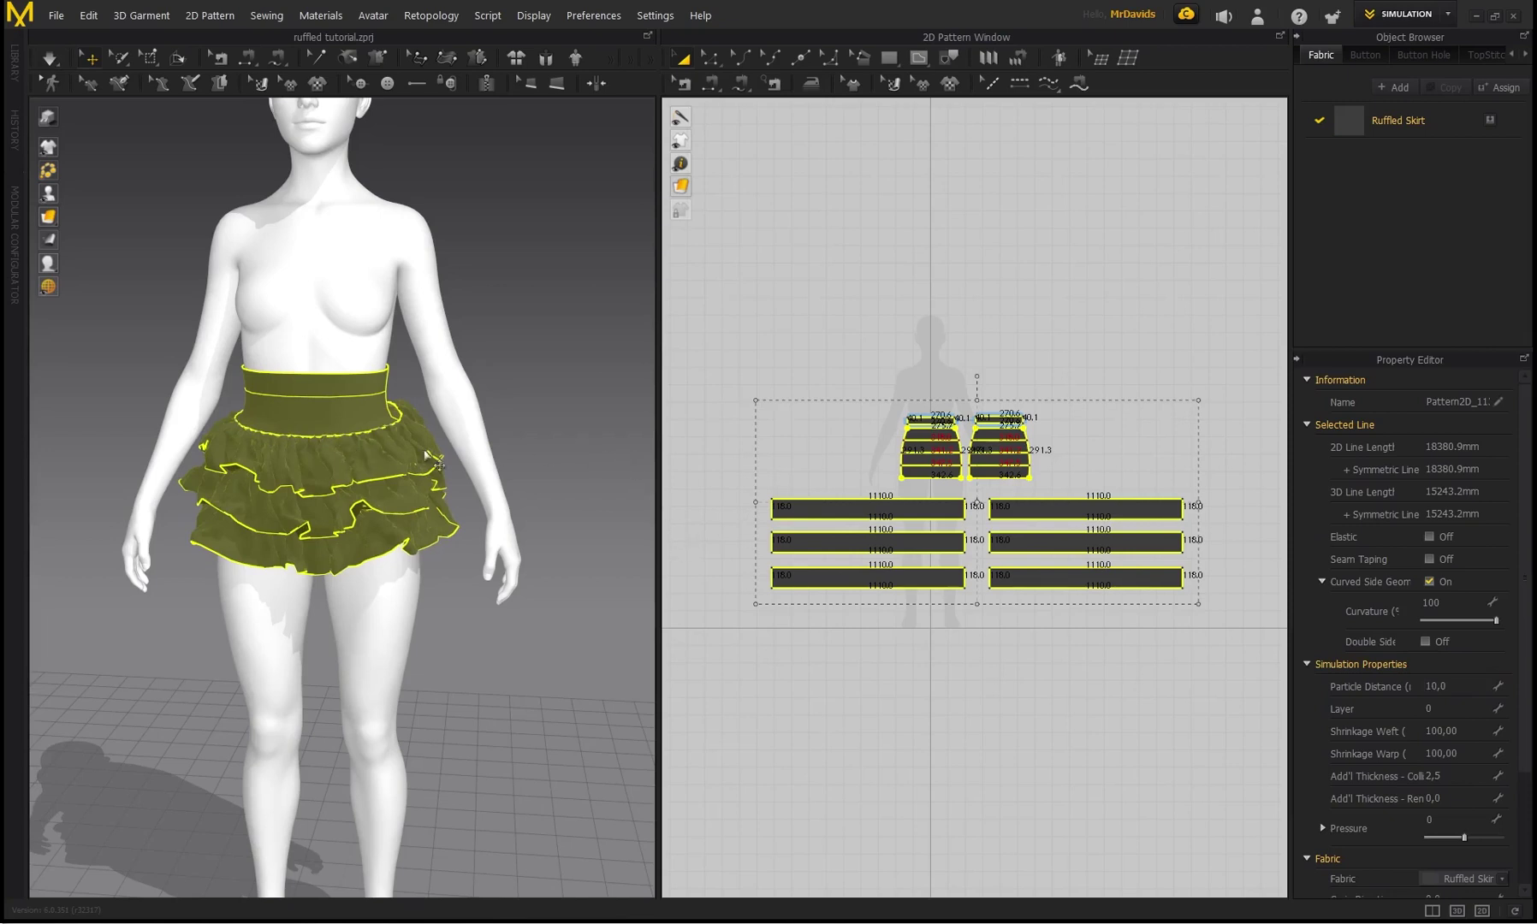
Simulate the refined garment and tug the lowest and middle back ruffles to settle their folds
scroll(335, 472, "up", 3)
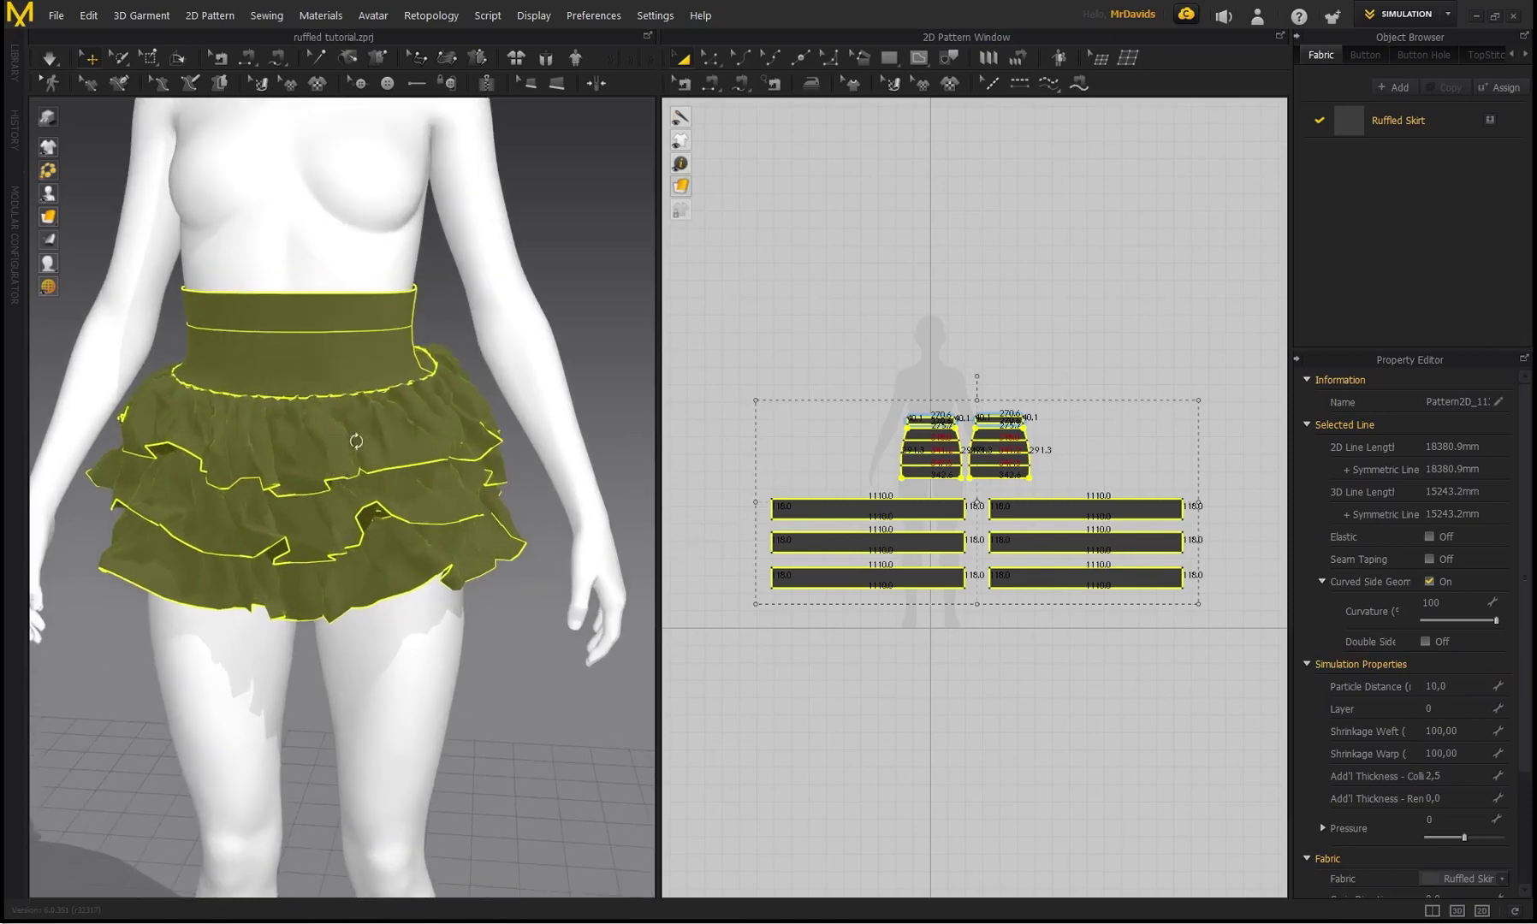
right_click_drag(330, 435, 367, 443)
scroll(367, 443, "down", 1)
key("space")
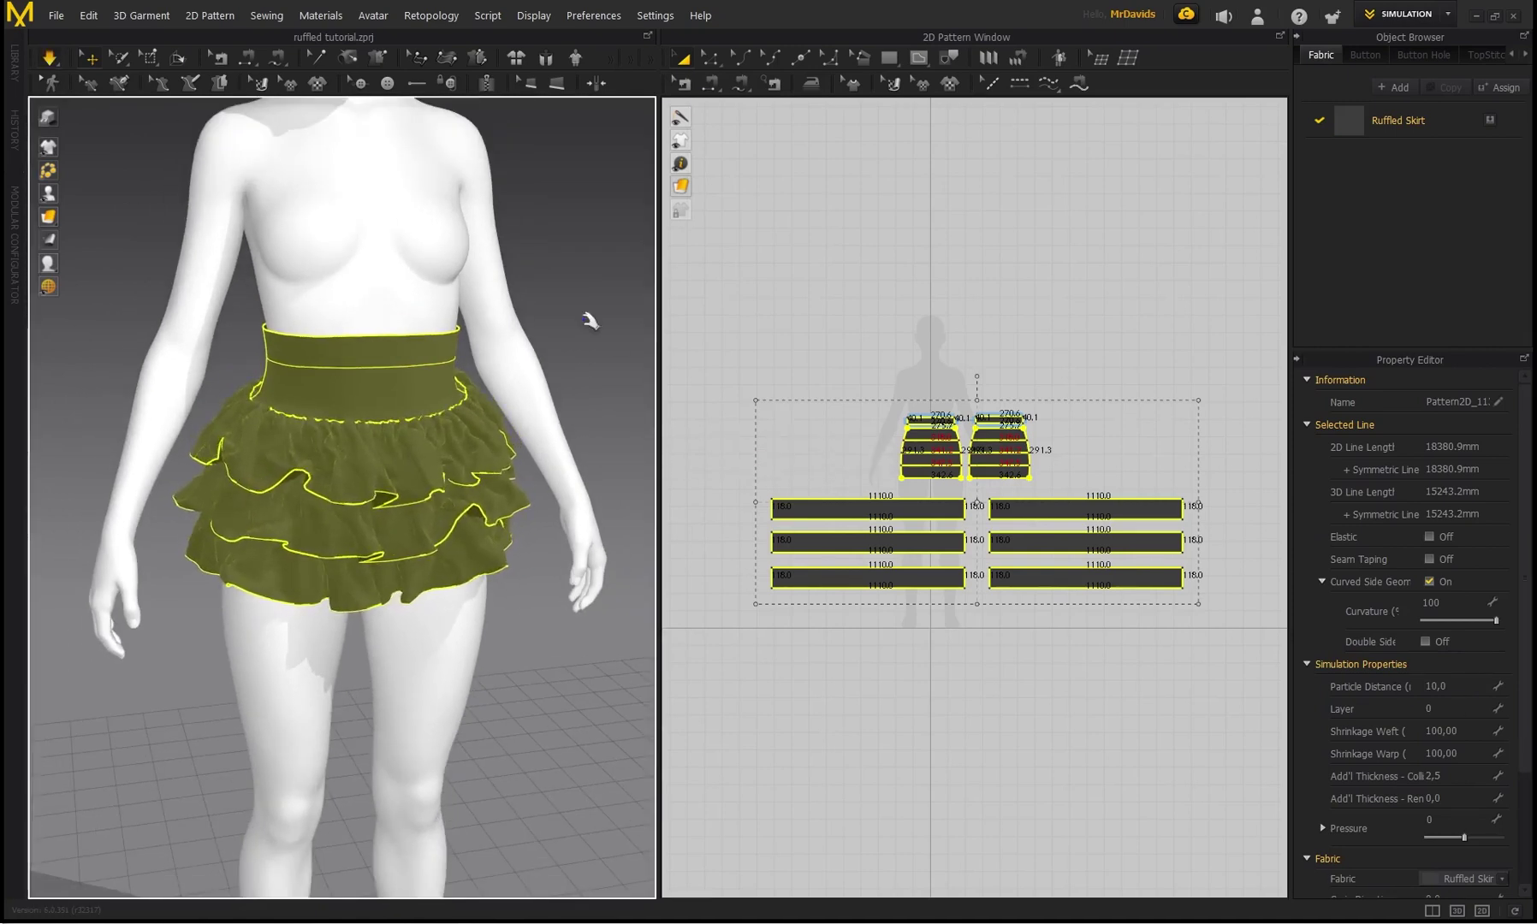
left_click(590, 322)
right_click_drag(421, 365, 425, 524)
left_click(426, 523)
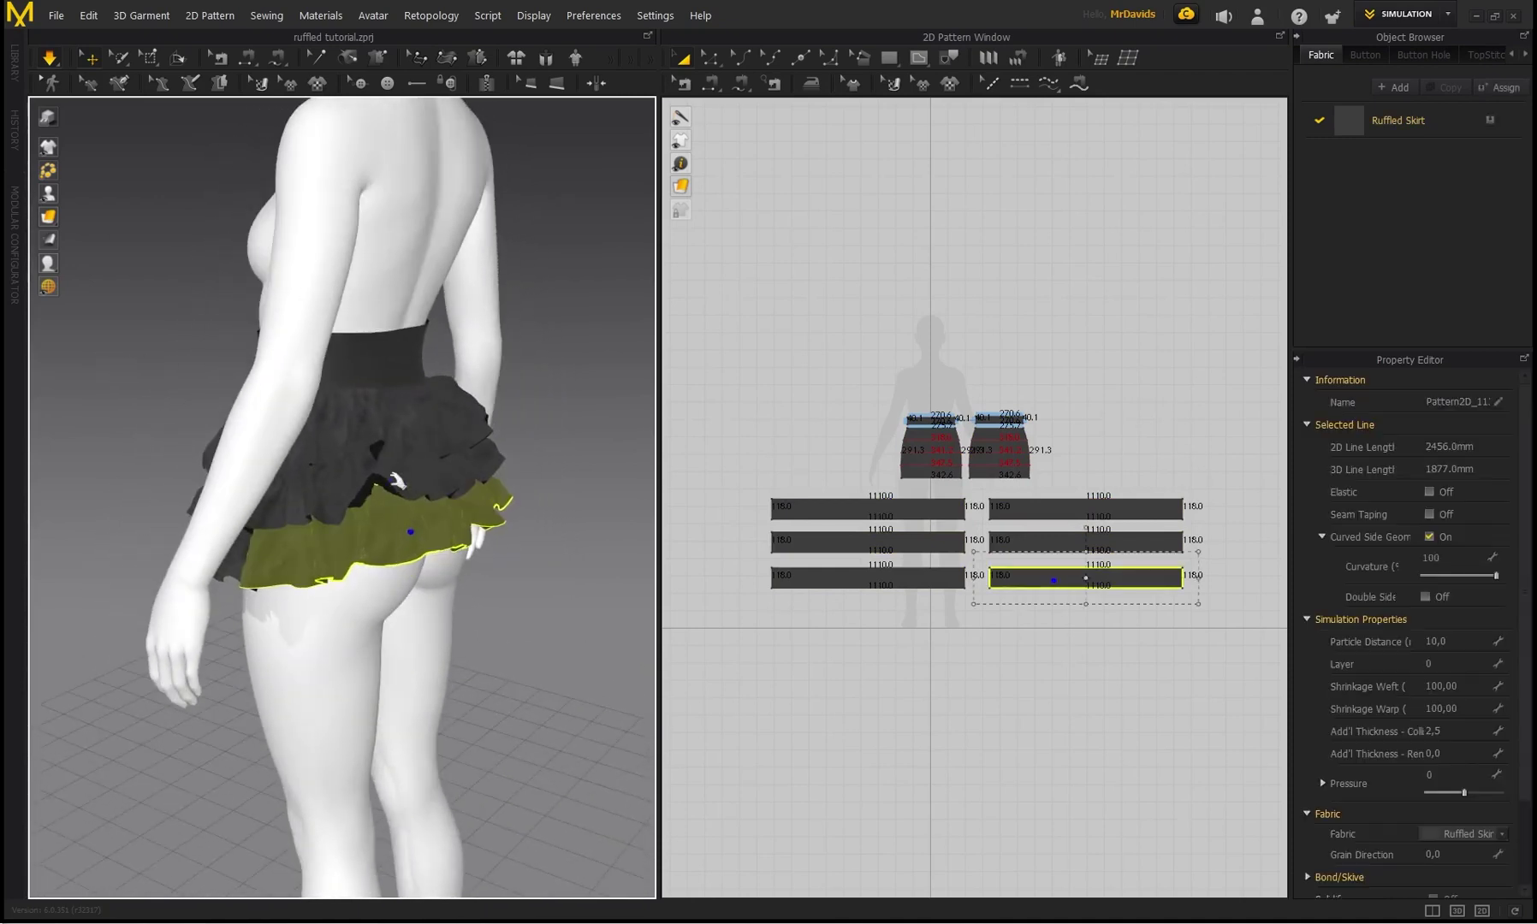
left_click(416, 501)
right_click_drag(382, 494, 39, 265)
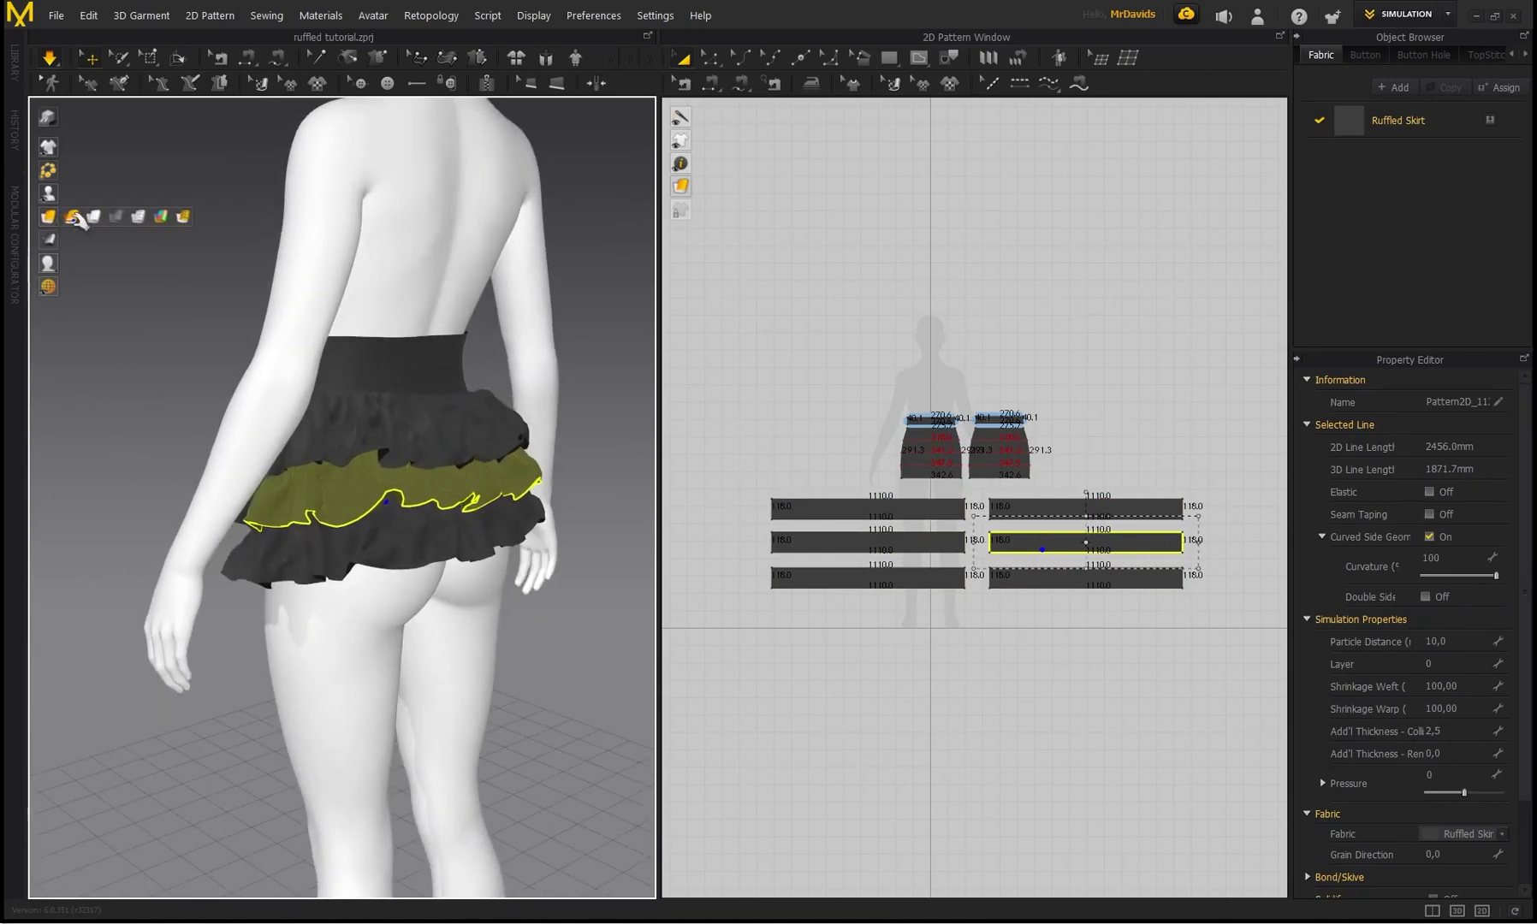
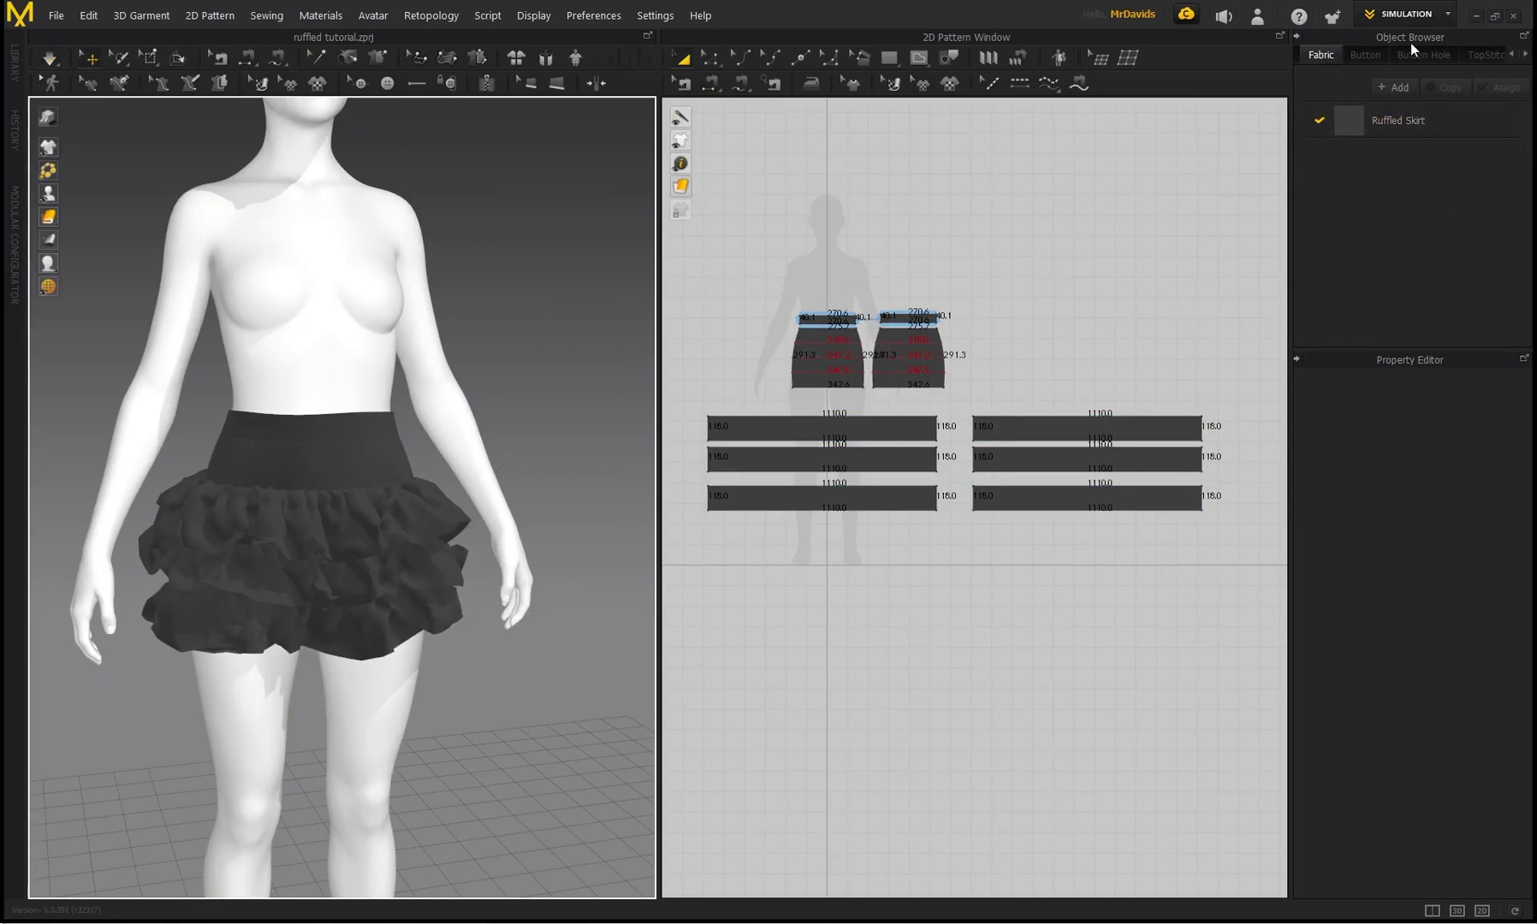
Apply the D_Chiffon physical property preset to the Ruffled Skirt fabric and simulate the skirt
left_click(1403, 121)
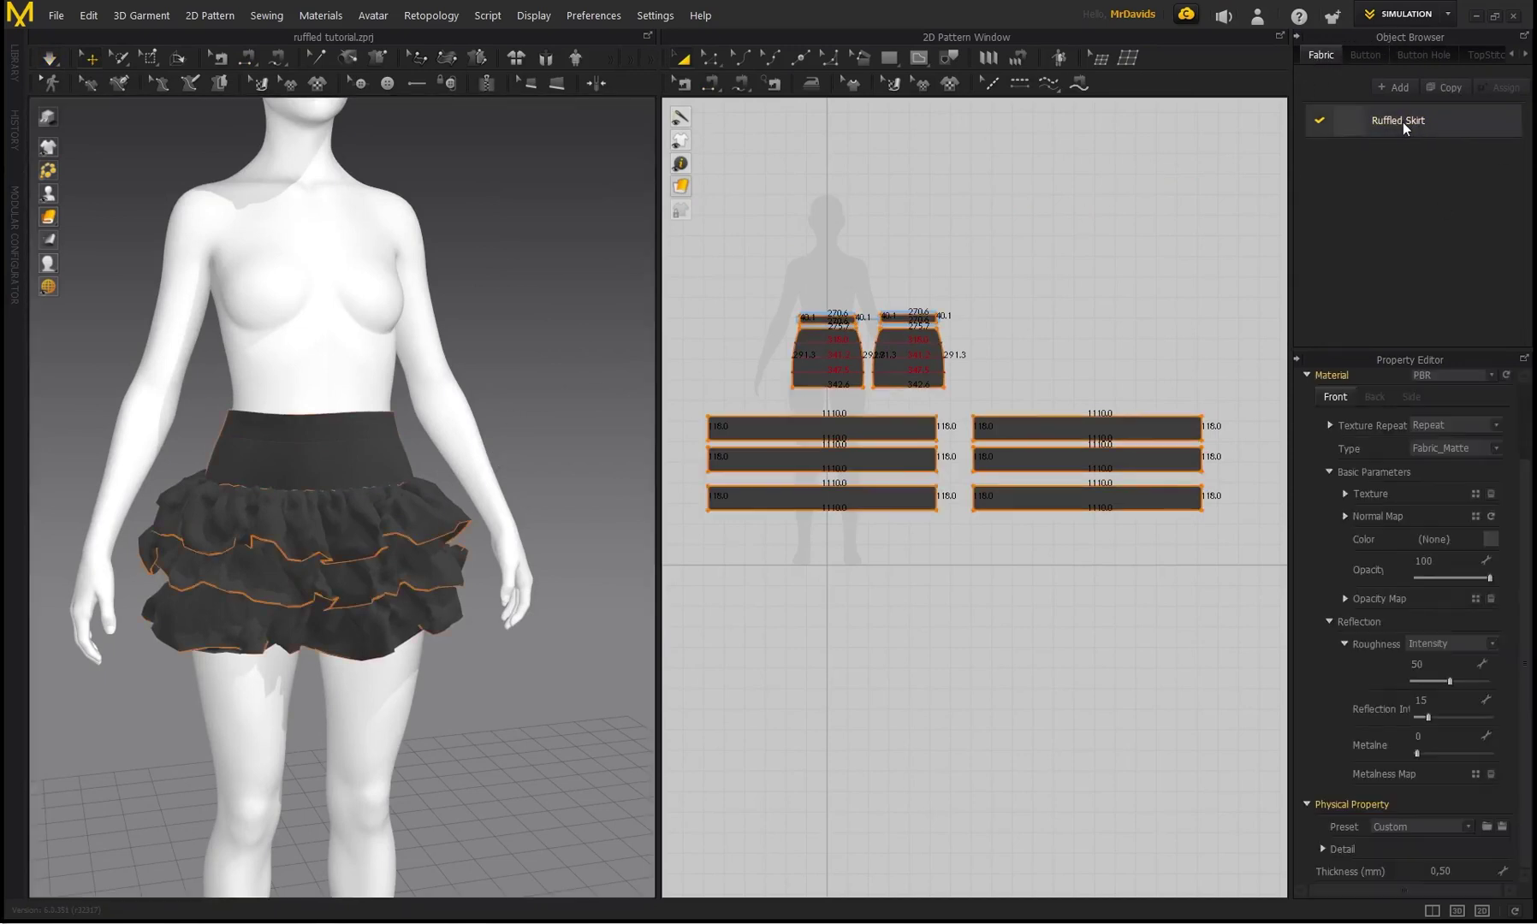
left_click(1465, 825)
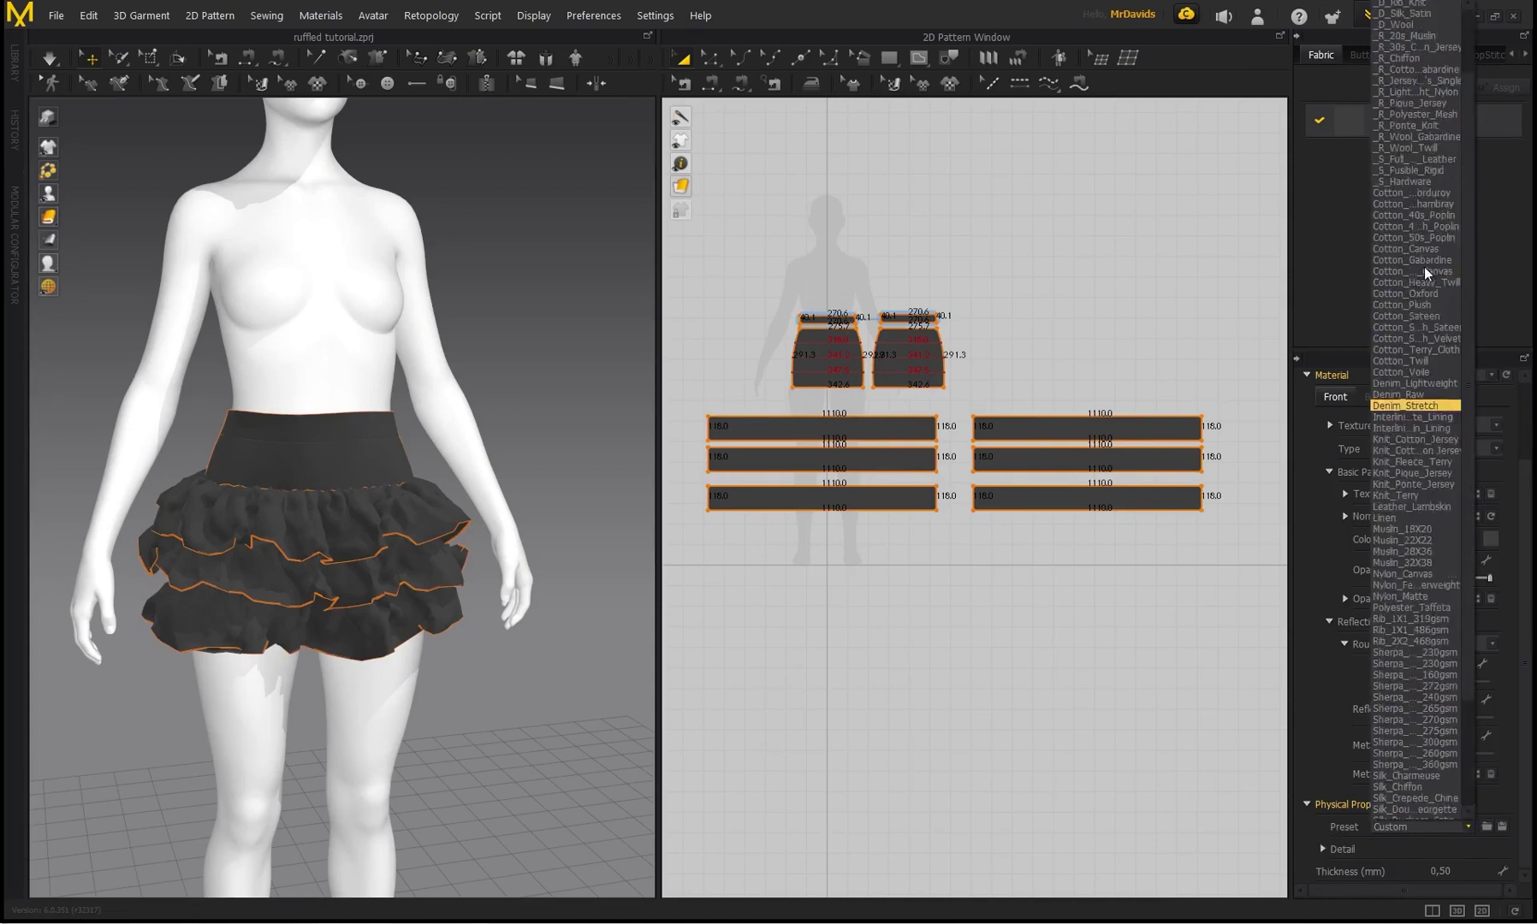
scroll(1421, 257, "up", 2)
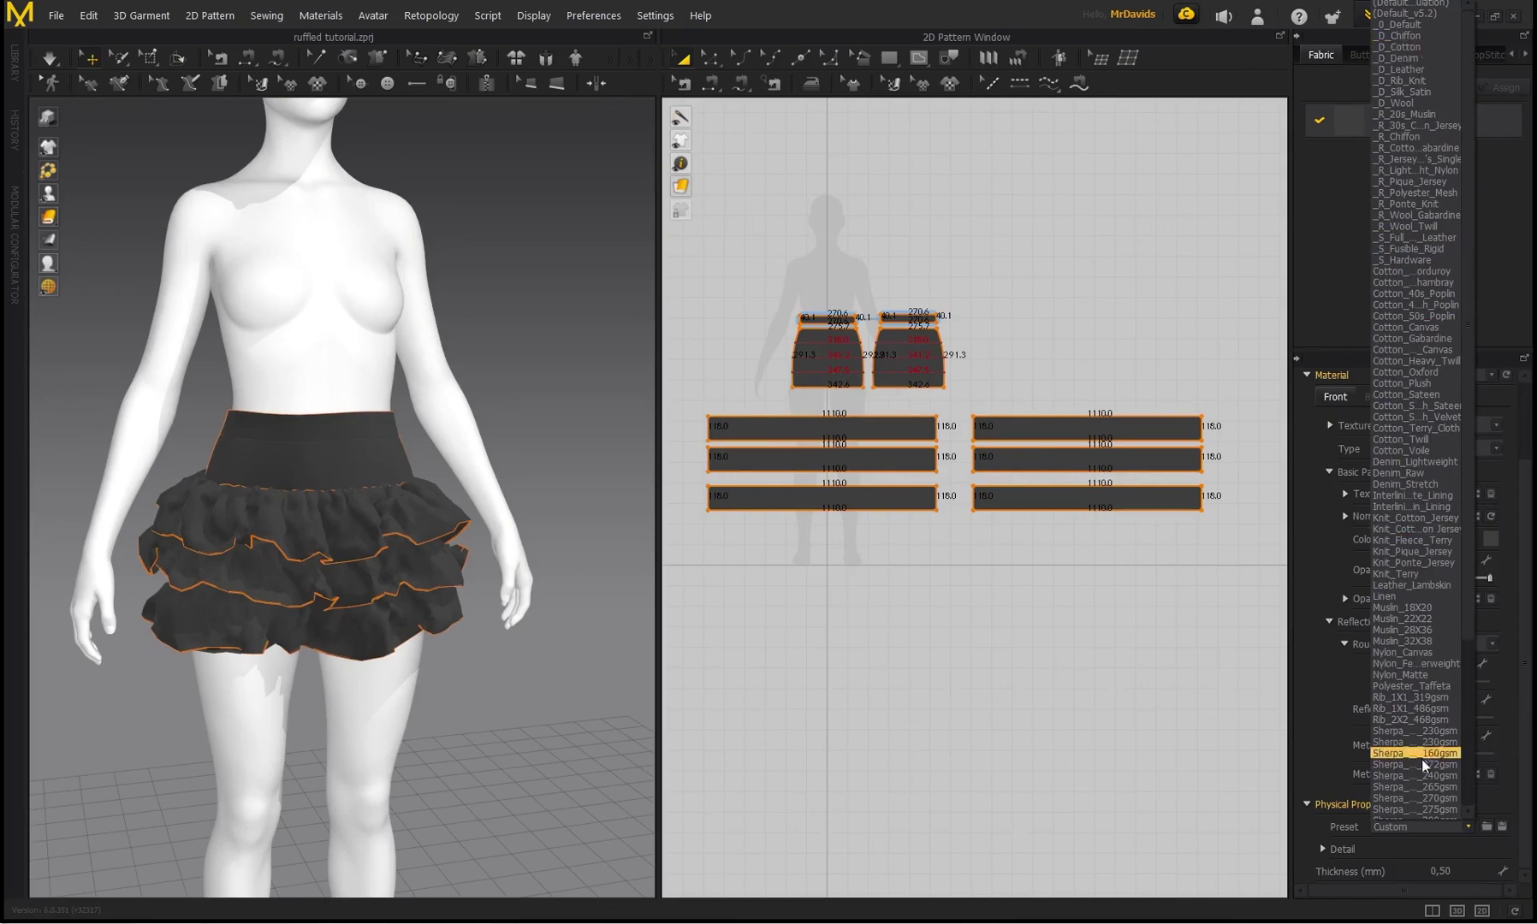
left_click(1352, 781)
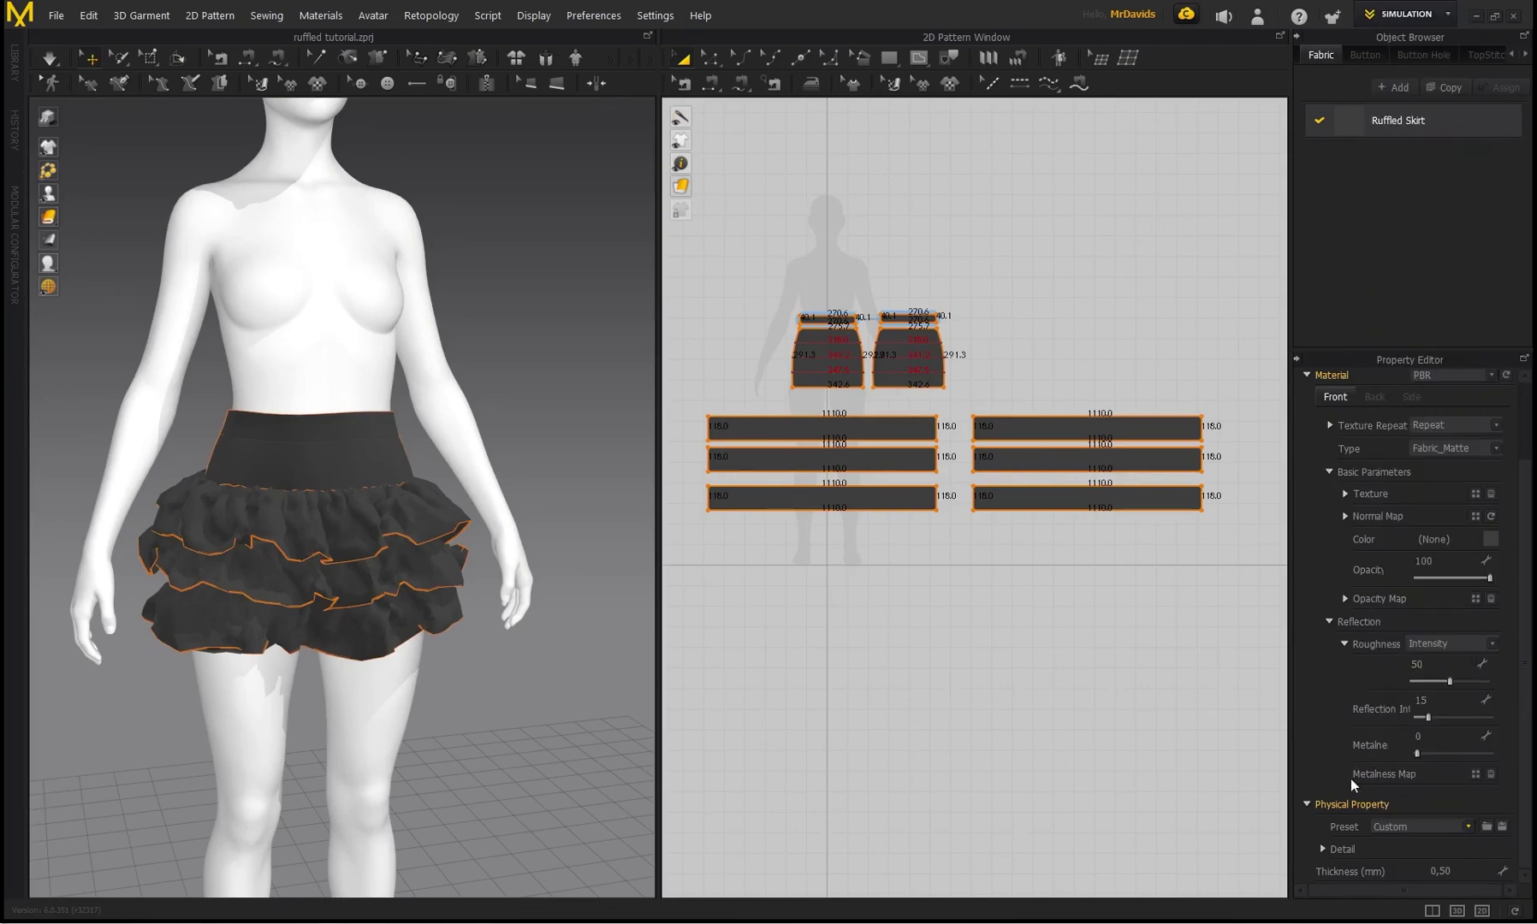
left_click(1466, 826)
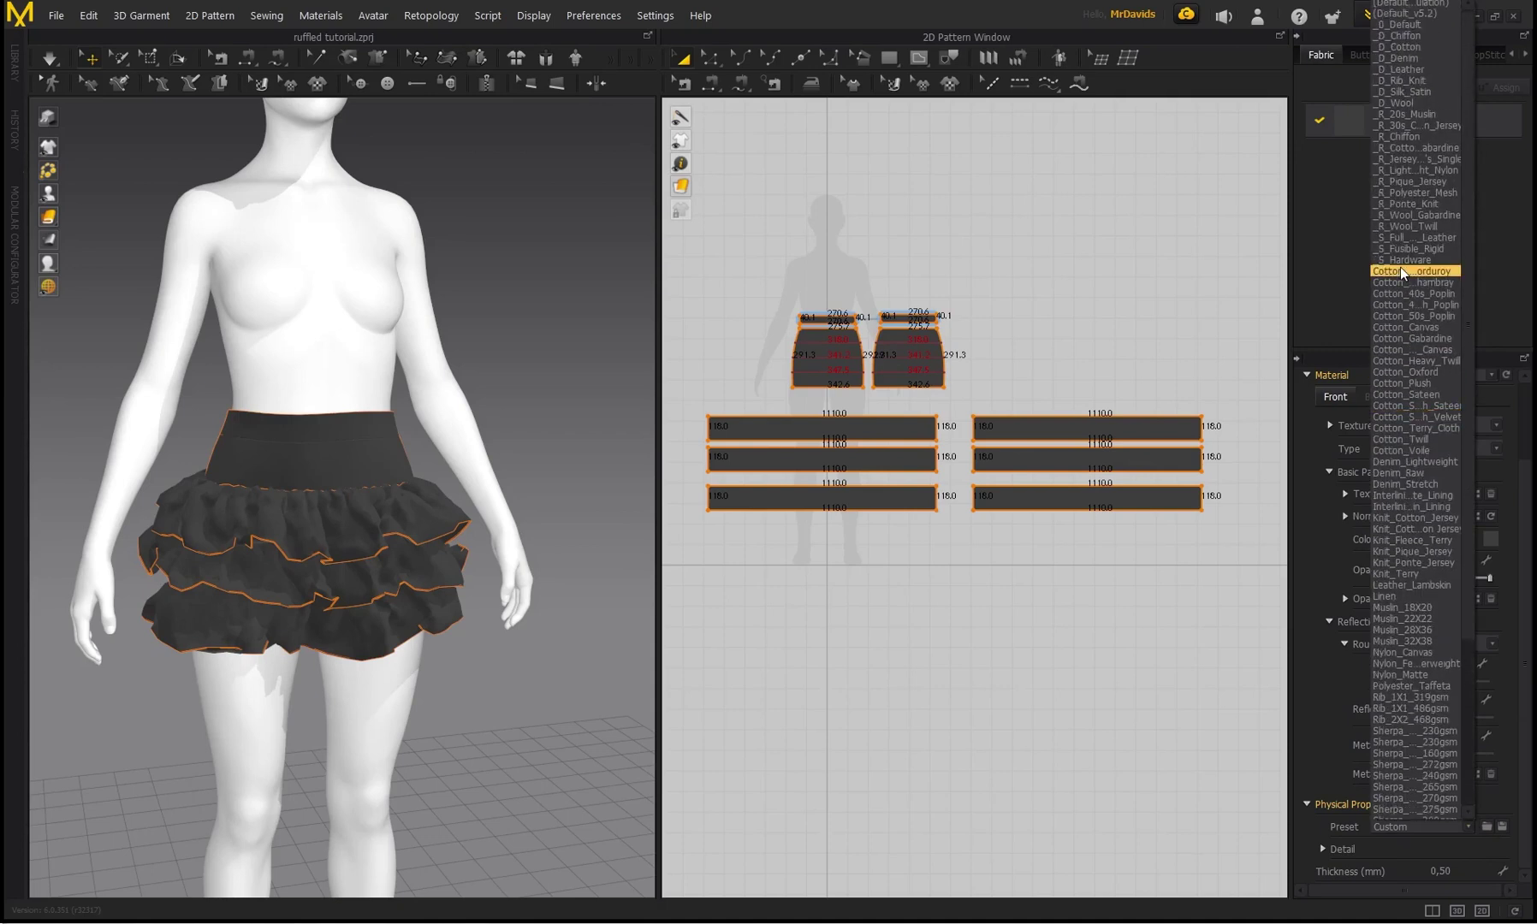
left_click(1410, 36)
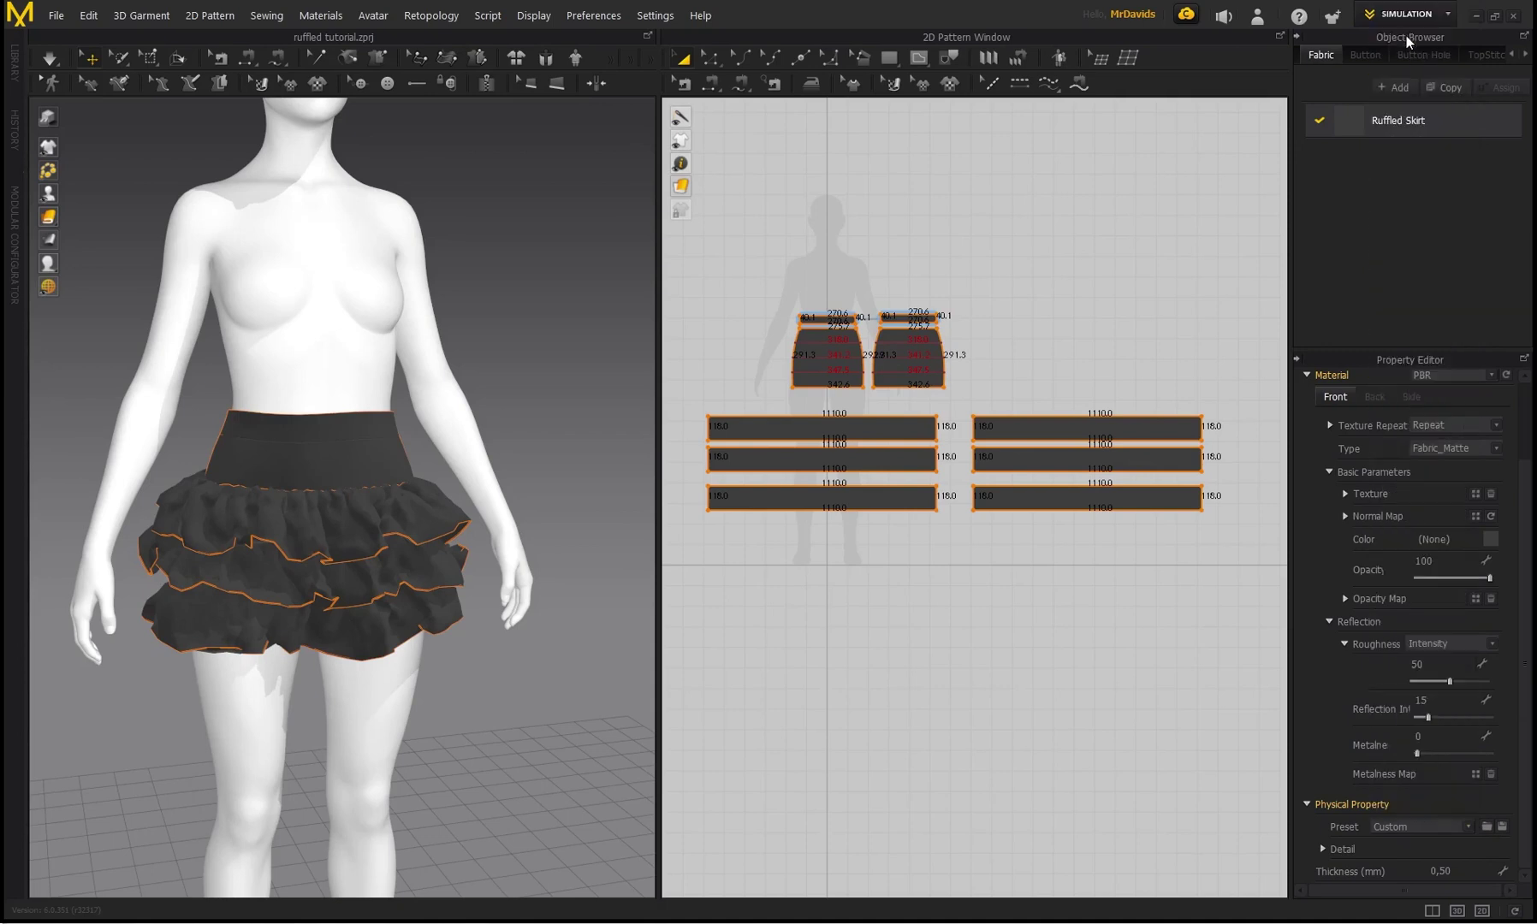
key("space")
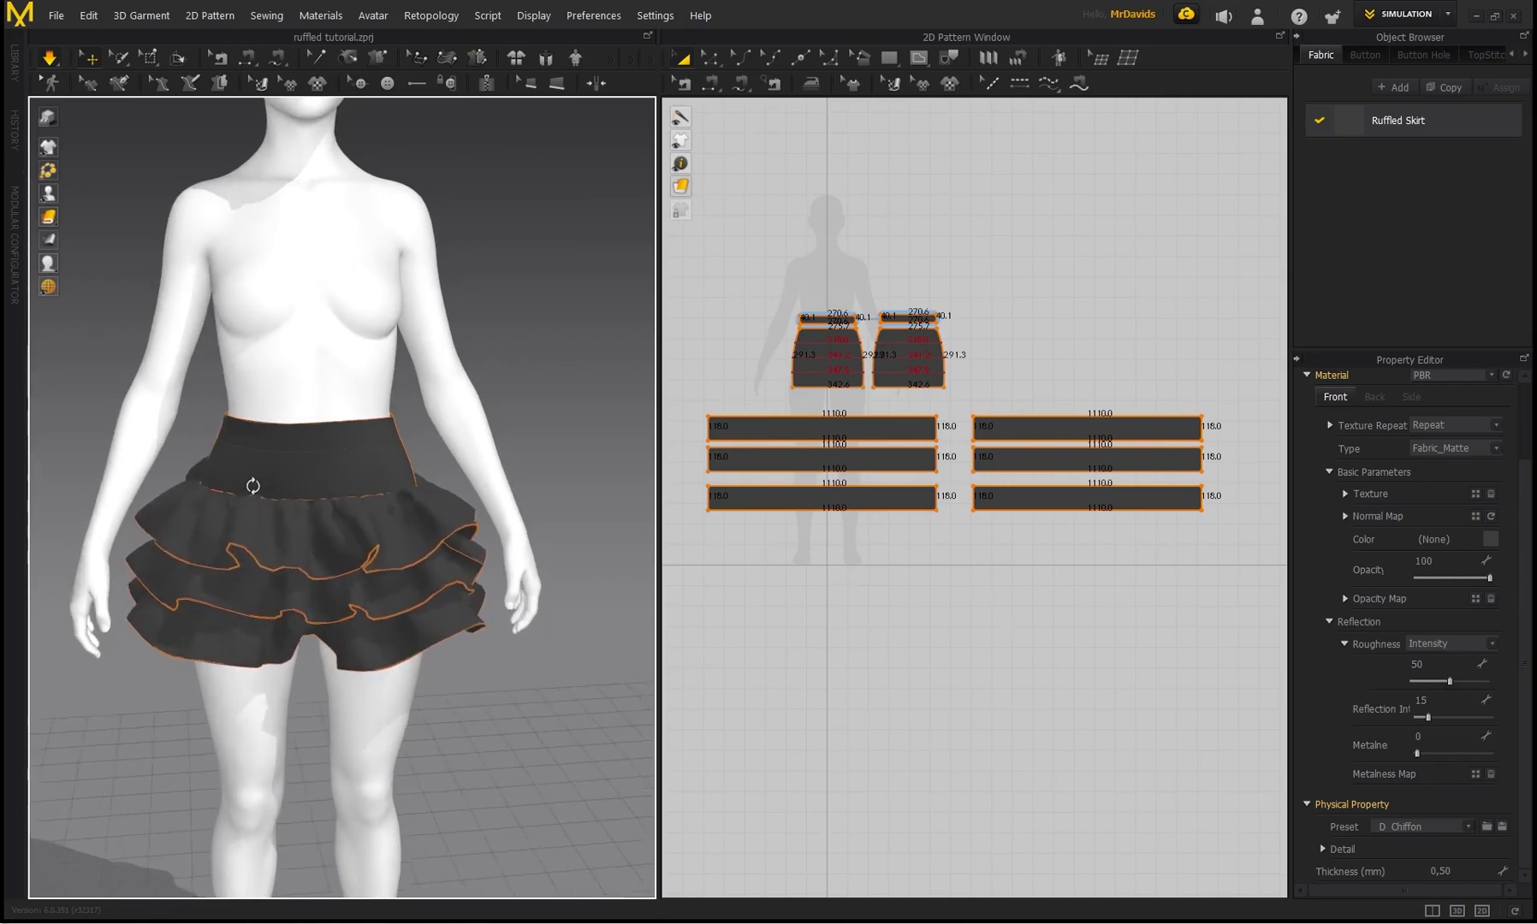
Tug the lowest front ruffle at several points around its hem while the skirt simulates with the chiffon preset
left_click_drag(260, 642, 275, 715)
left_click_drag(359, 640, 208, 675)
left_click_drag(435, 633, 474, 681)
right_click_drag(554, 406, 313, 429)
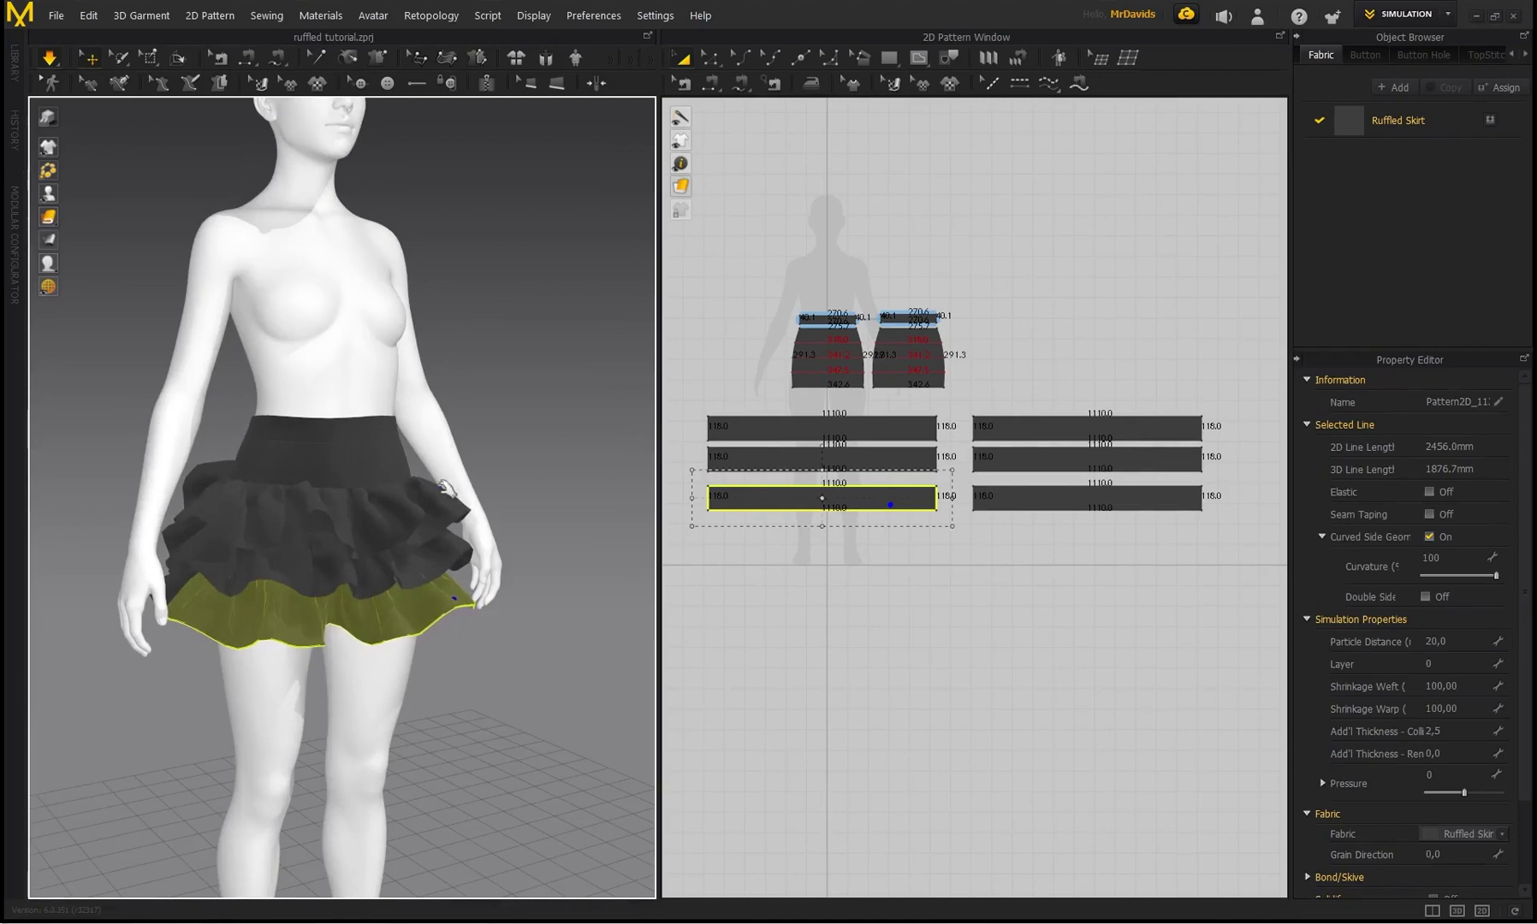
scroll(405, 521, "up", 3)
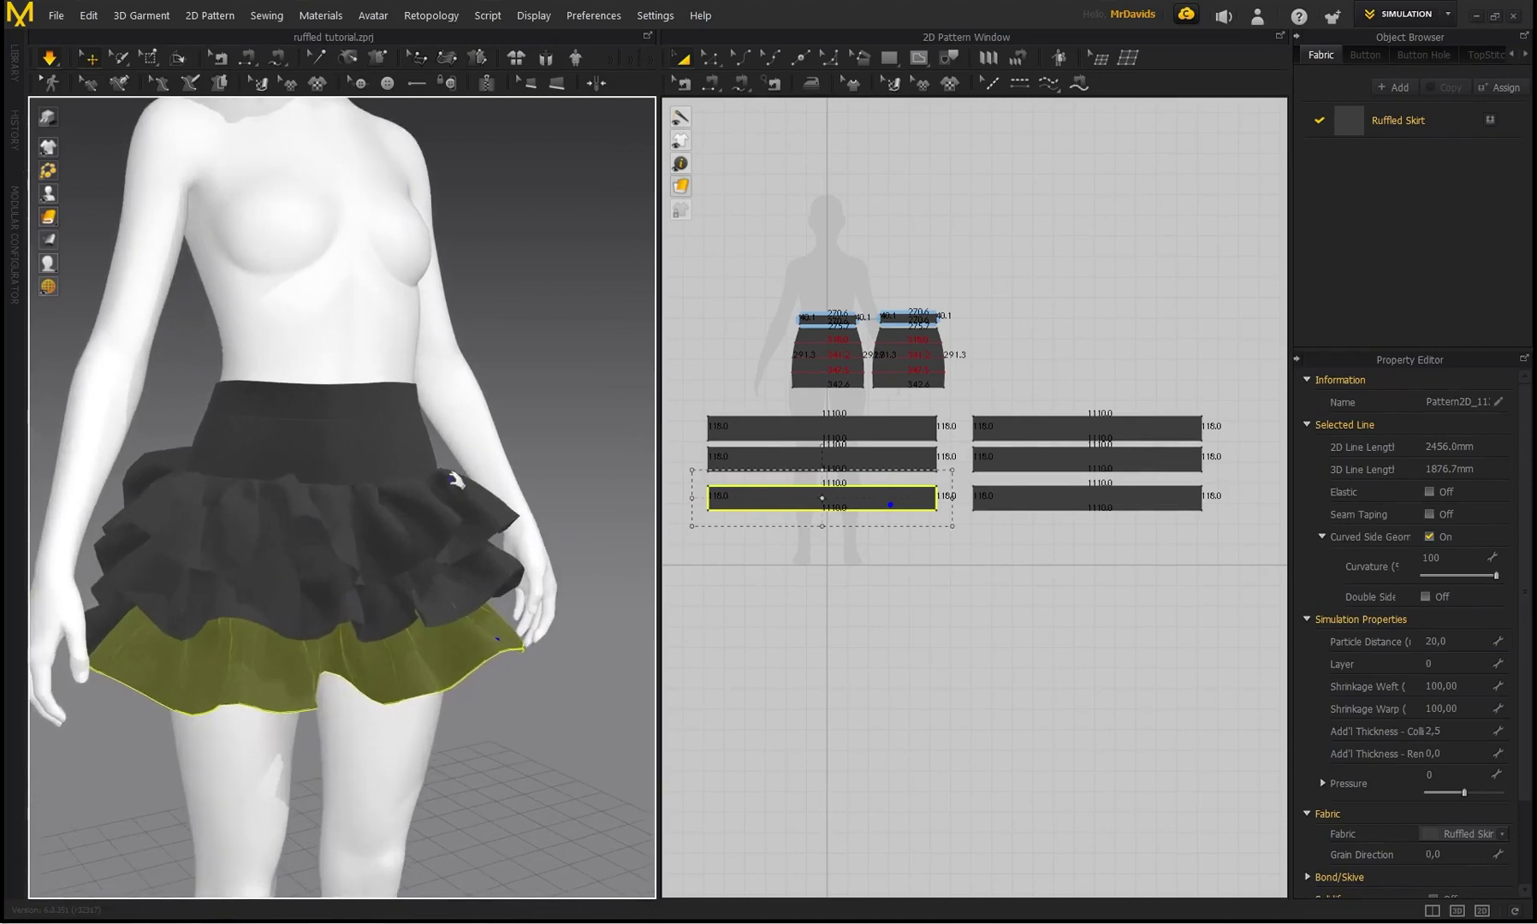
right_click_drag(458, 481, 403, 486)
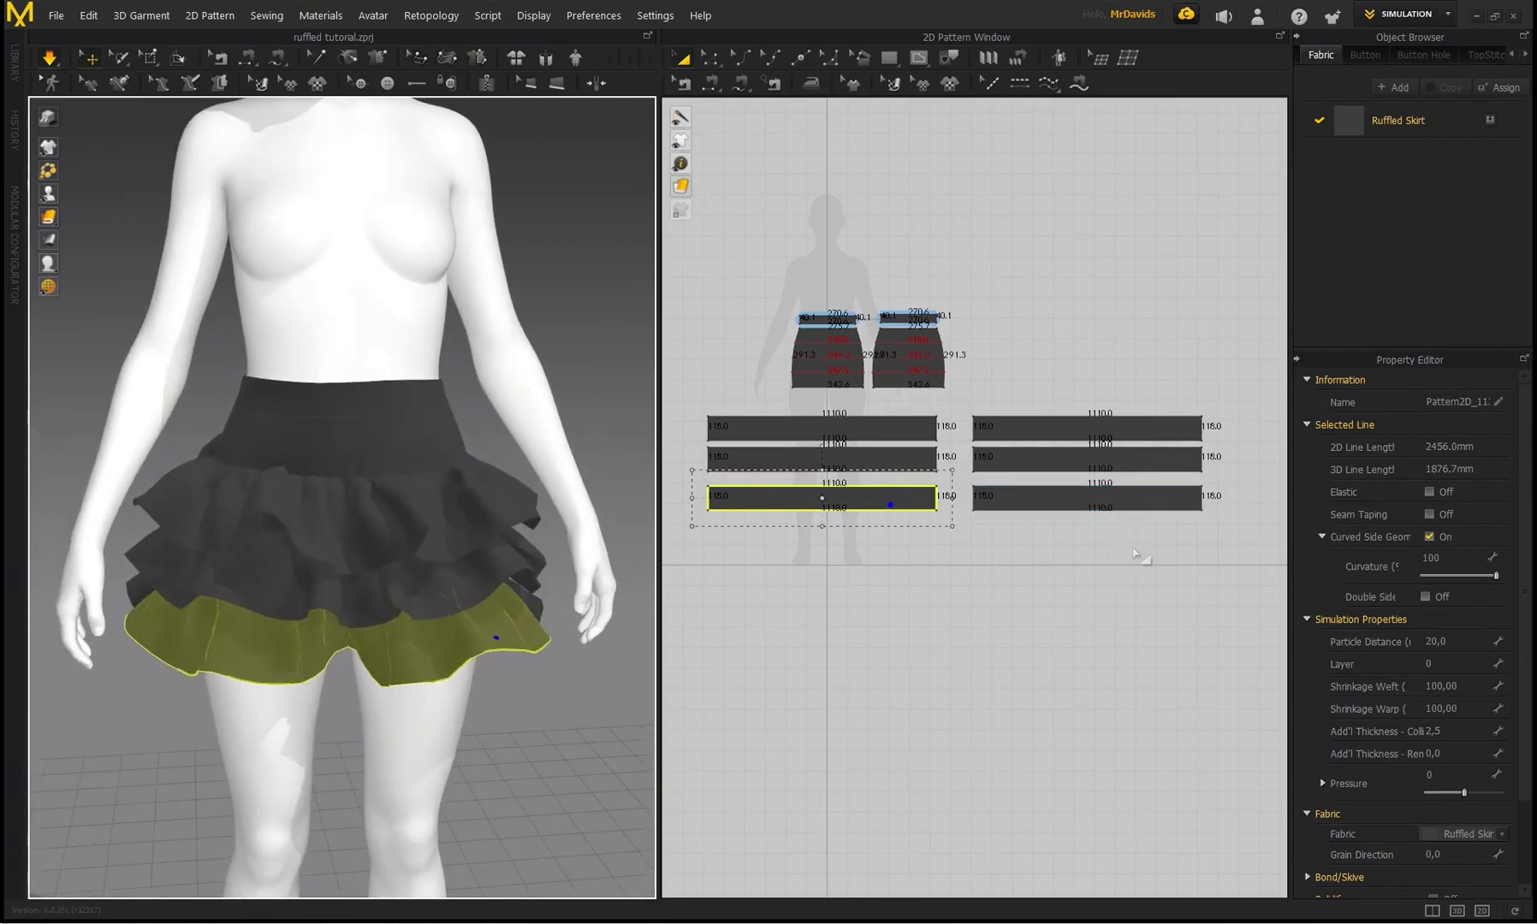
Select all skirt and ruffle patterns, set their particle distance to 10, and simulate the garment
left_click(1112, 568)
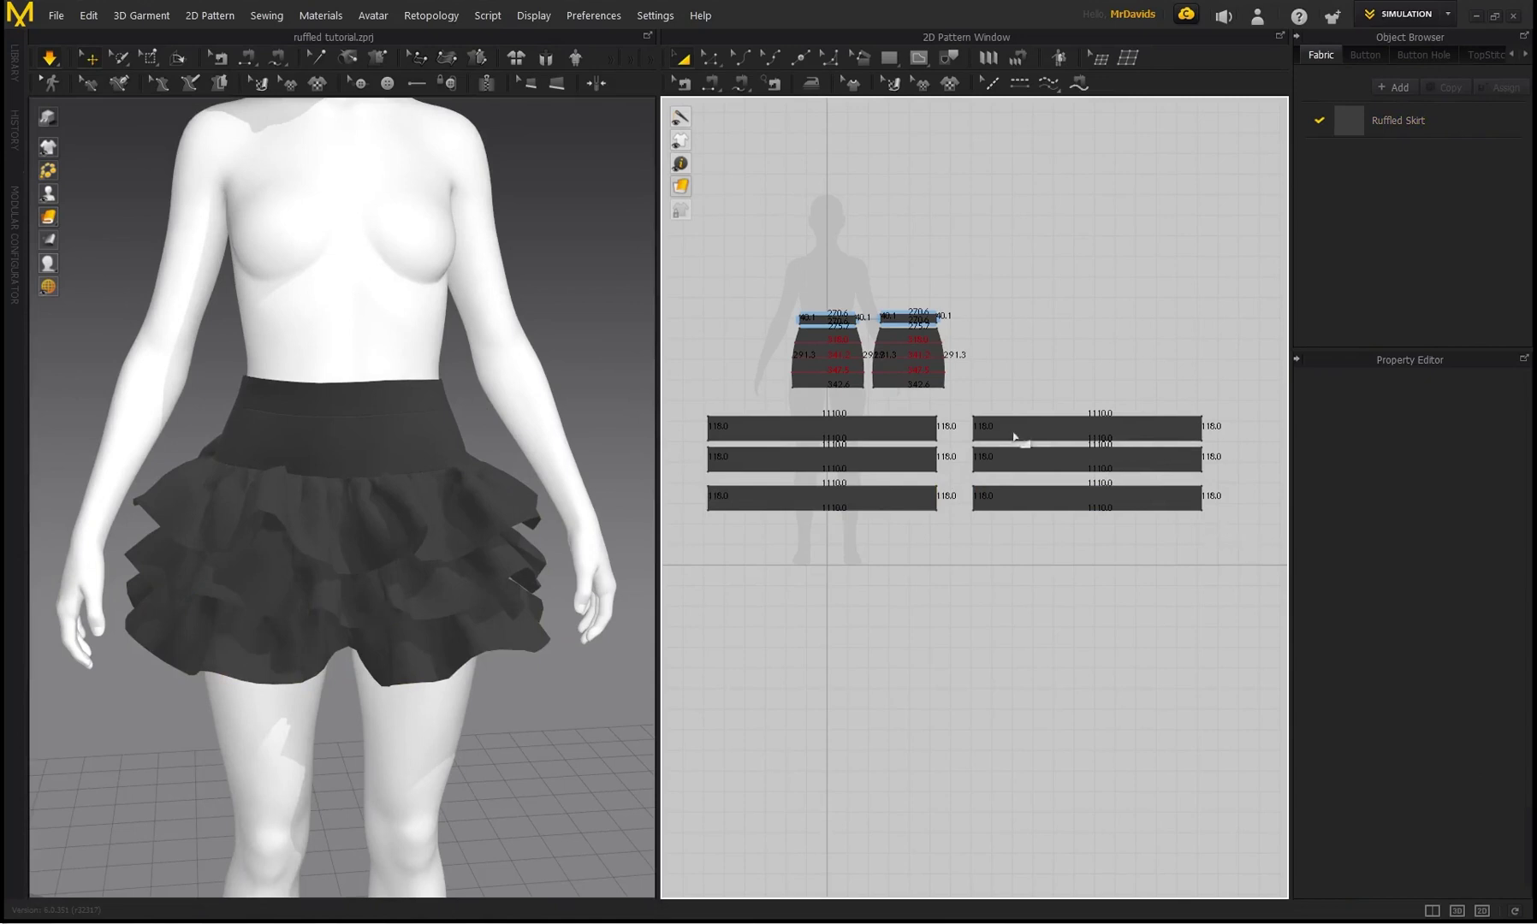
left_click_drag(691, 289, 688, 284)
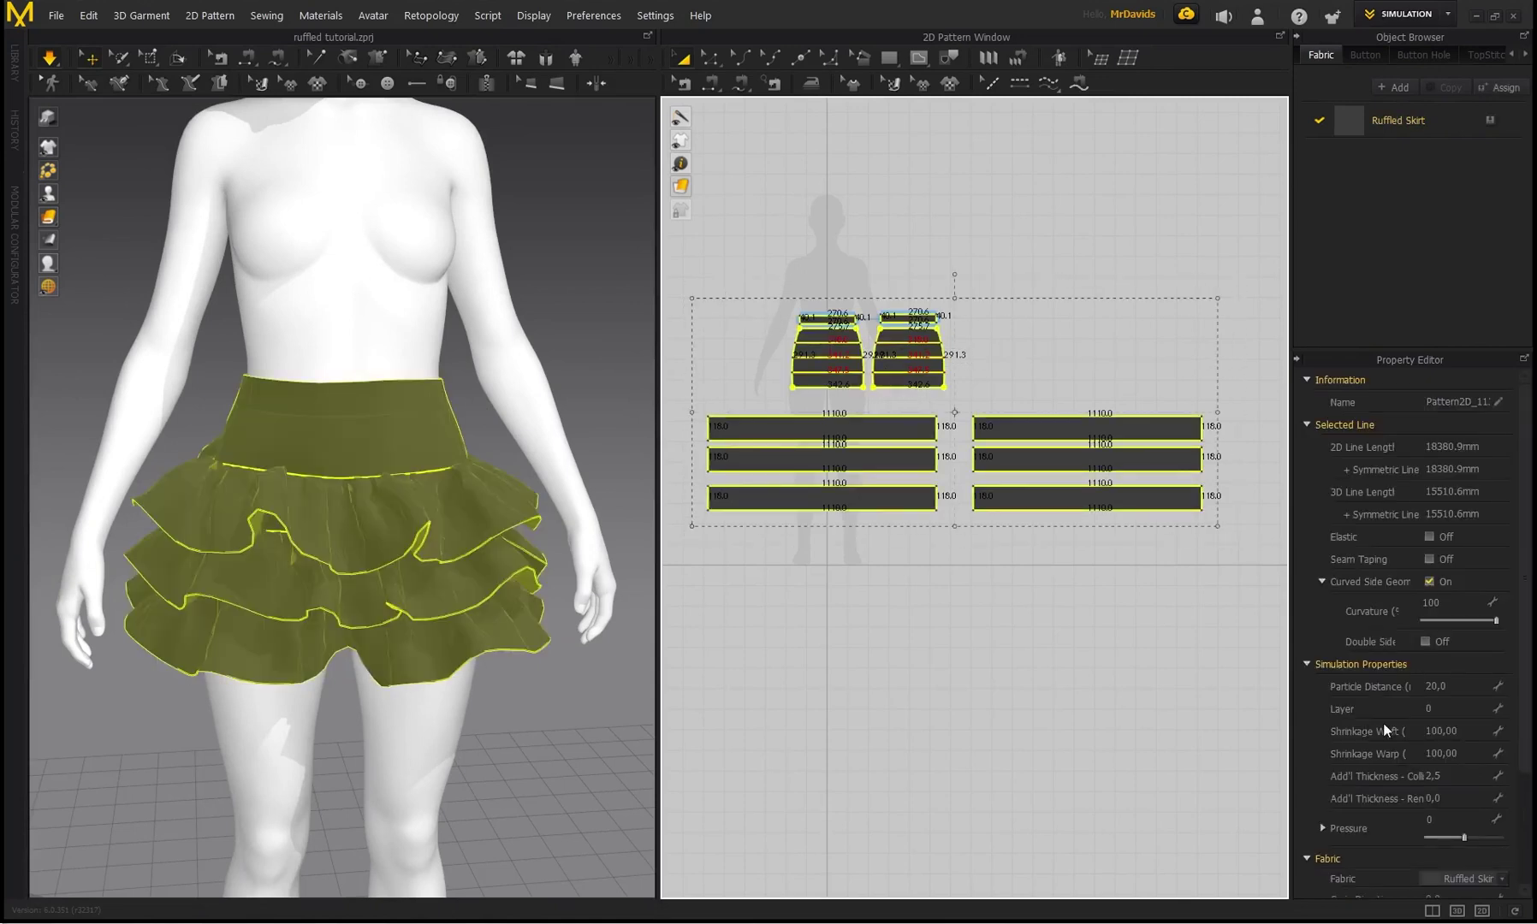
left_click(1455, 687)
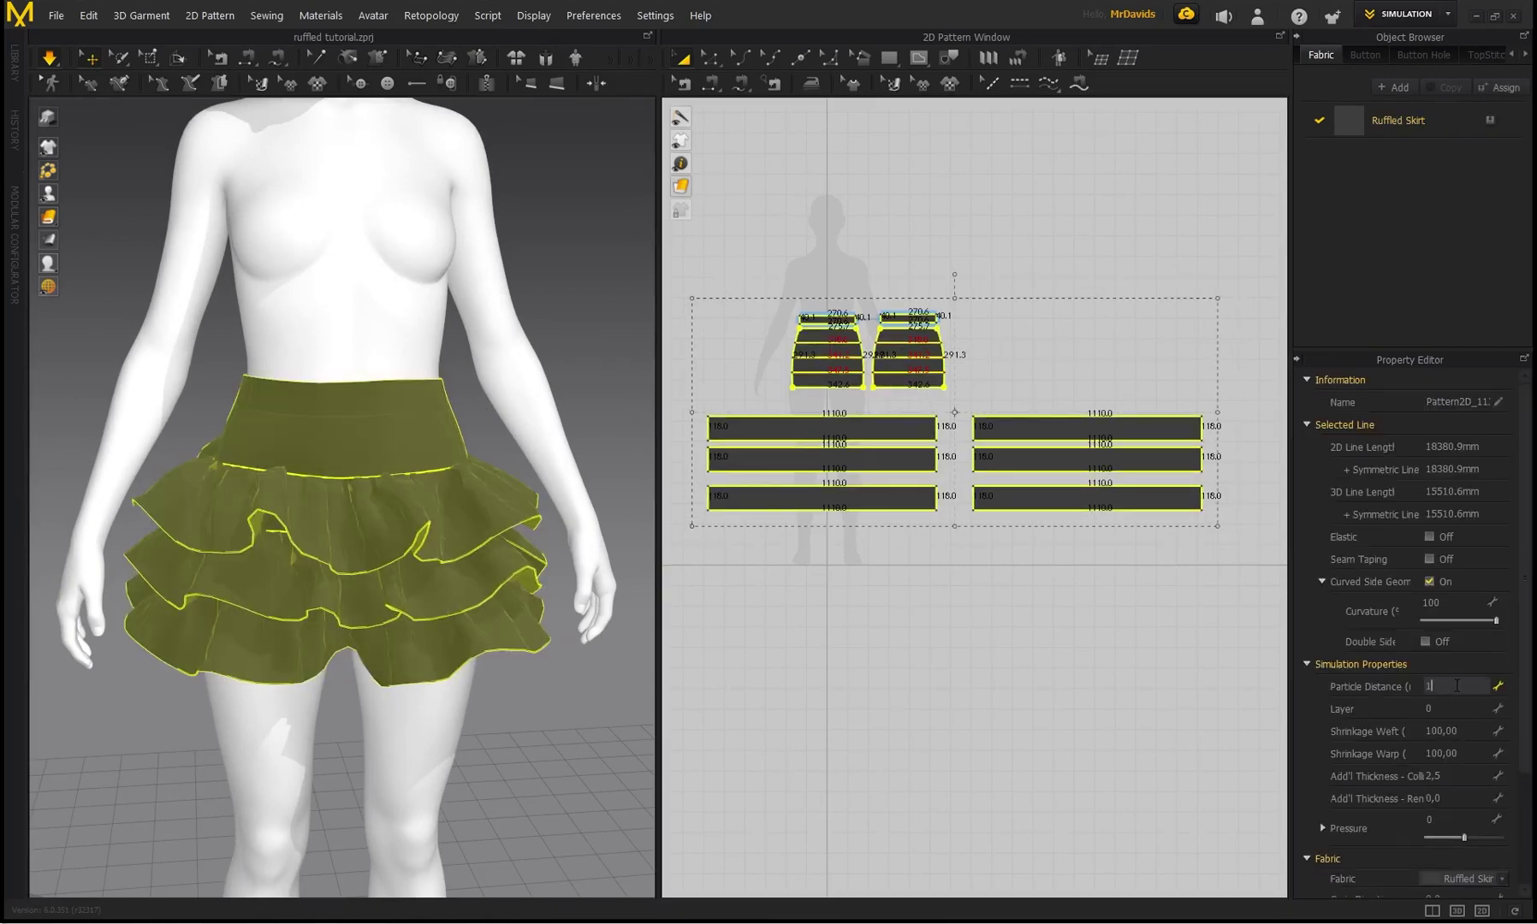
key("Return")
right_click_drag(342, 469, 334, 436)
left_click(575, 344)
key("space")
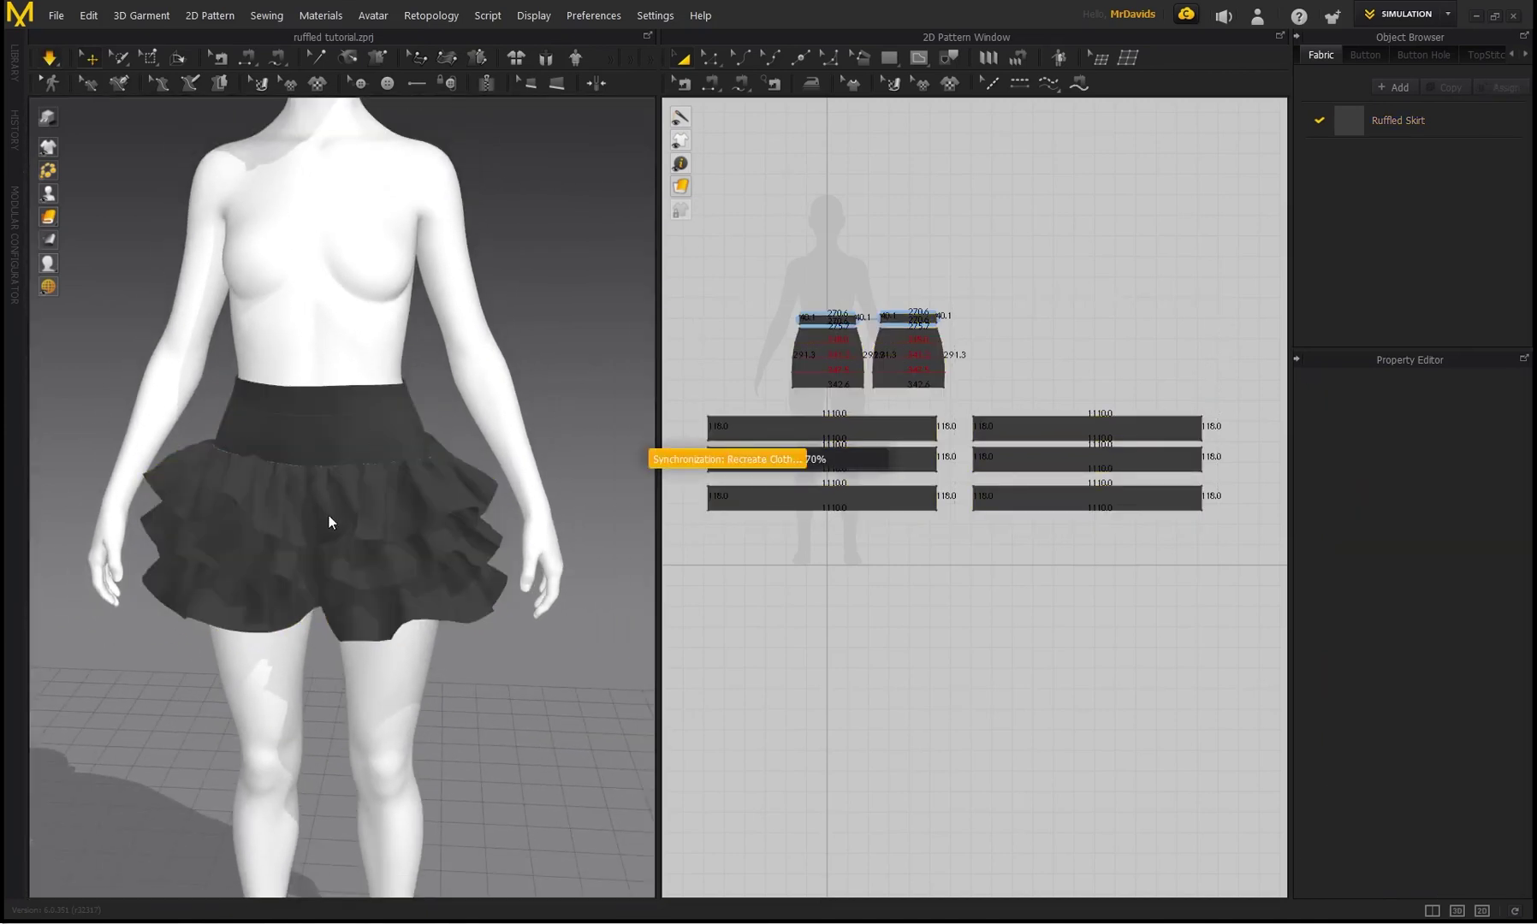
Tug the ruffle tiers at the front and sides of the simulating skirt to settle their finer folds
left_click_drag(243, 485, 248, 534)
left_click_drag(486, 469, 490, 437)
left_click(586, 343)
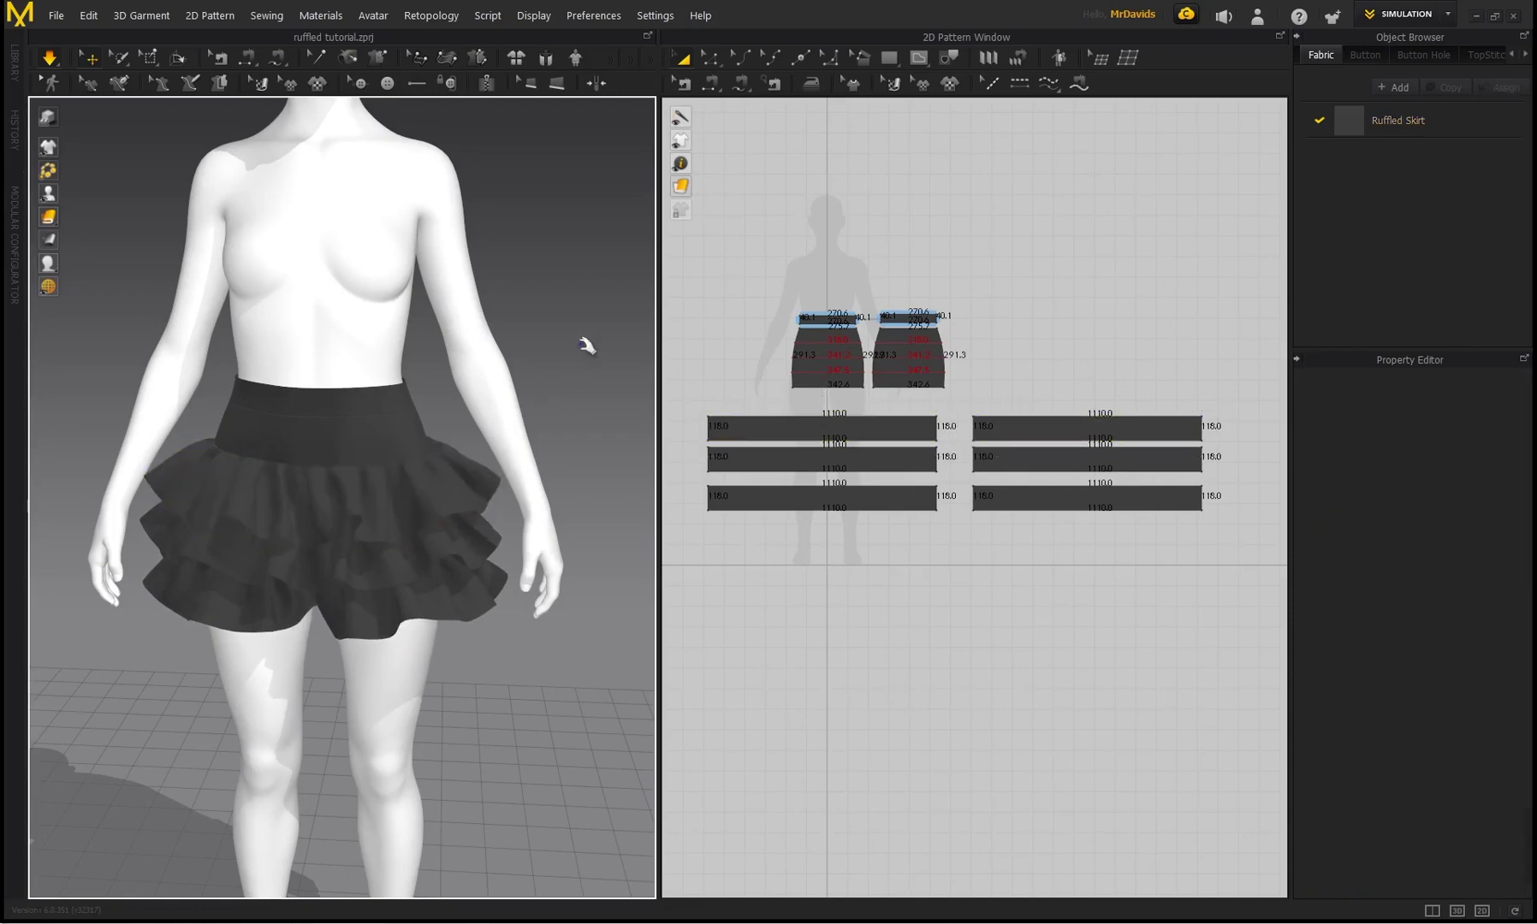
right_click_drag(339, 572, 323, 543)
left_click(251, 541)
left_click(190, 592)
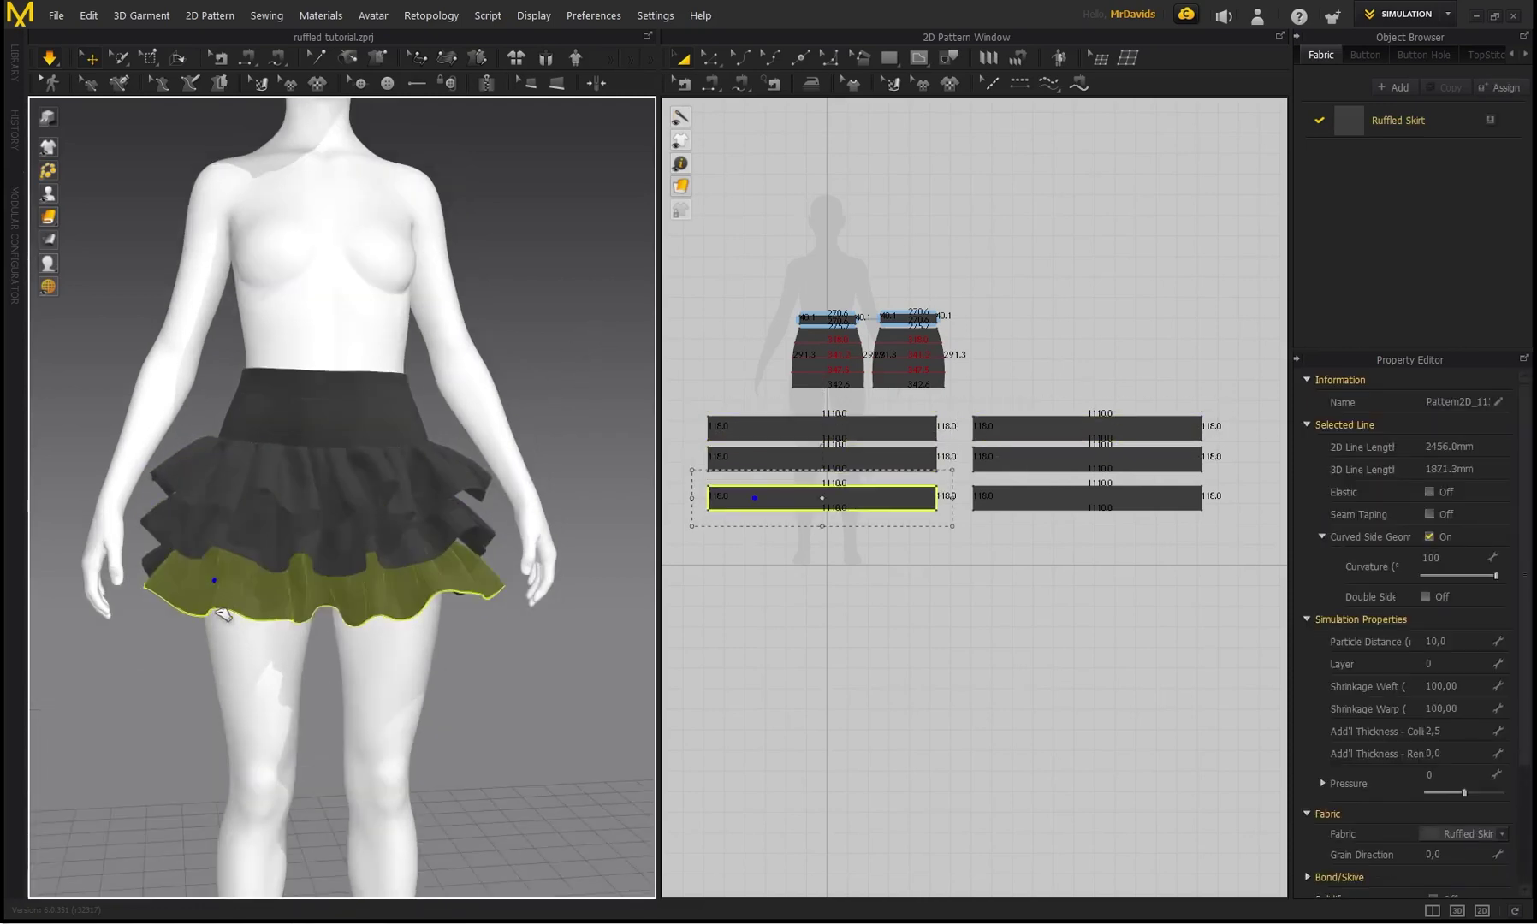
right_click_drag(465, 399, 359, 421)
left_click(449, 498)
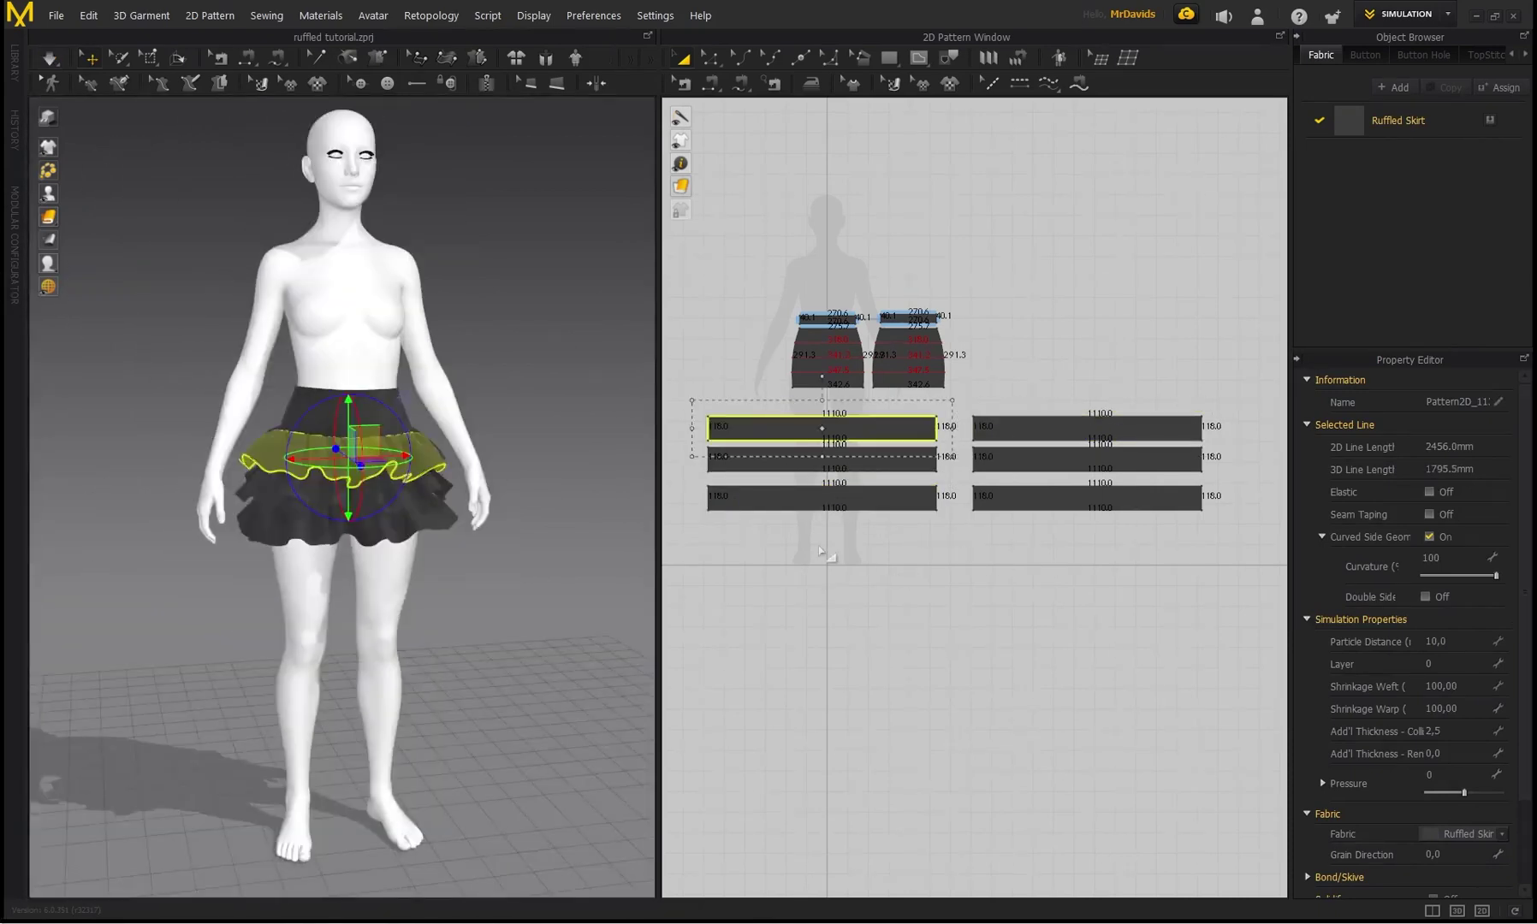
left_click(936, 545)
left_click(794, 438)
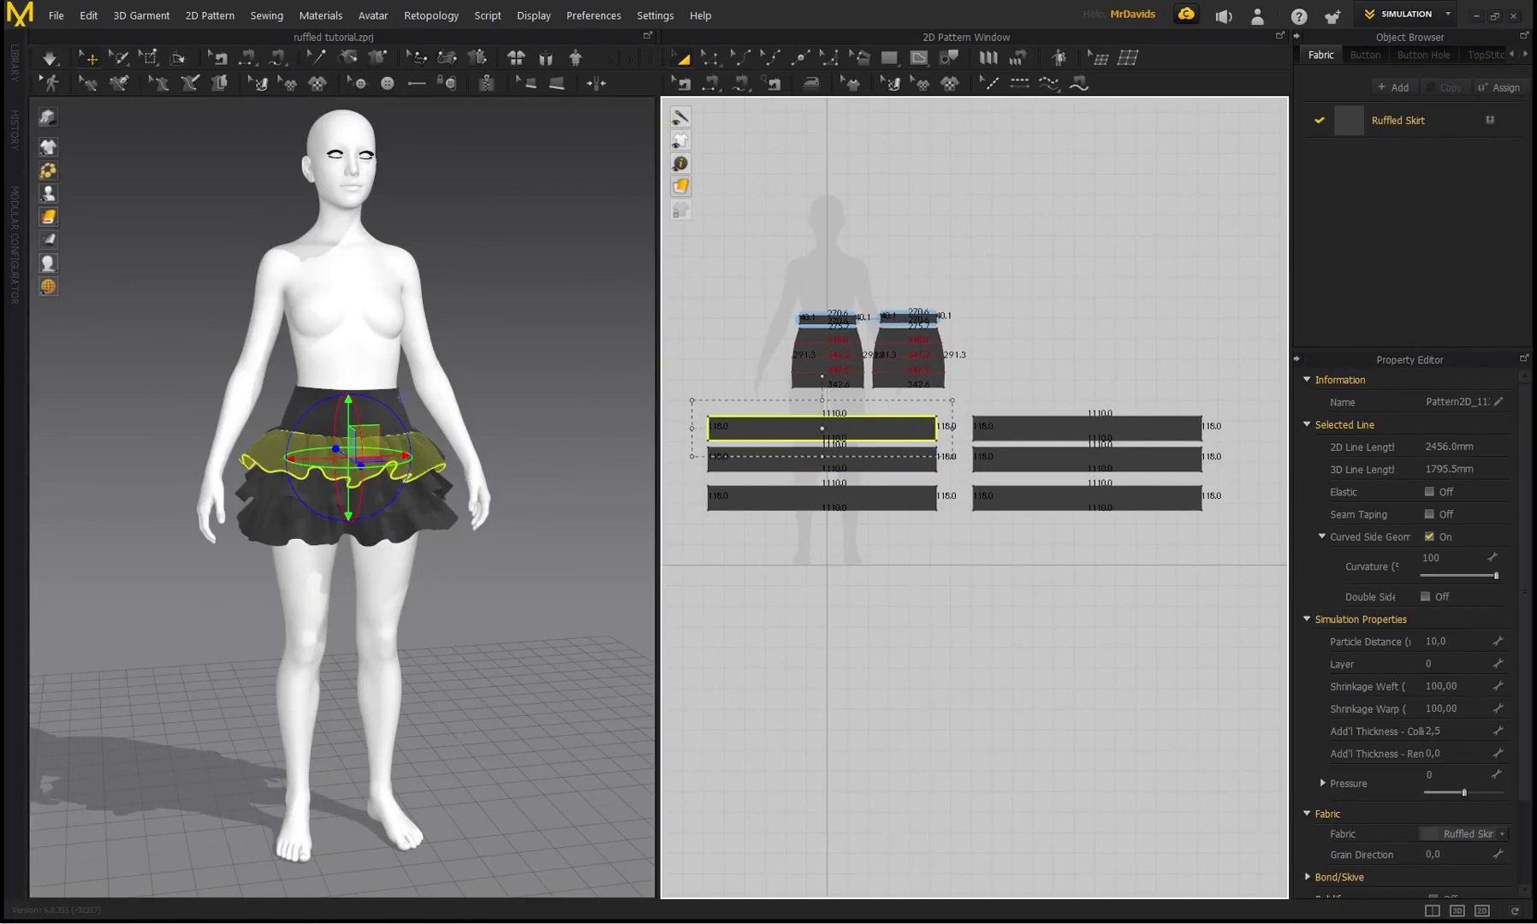
scroll(461, 494, "up", 2)
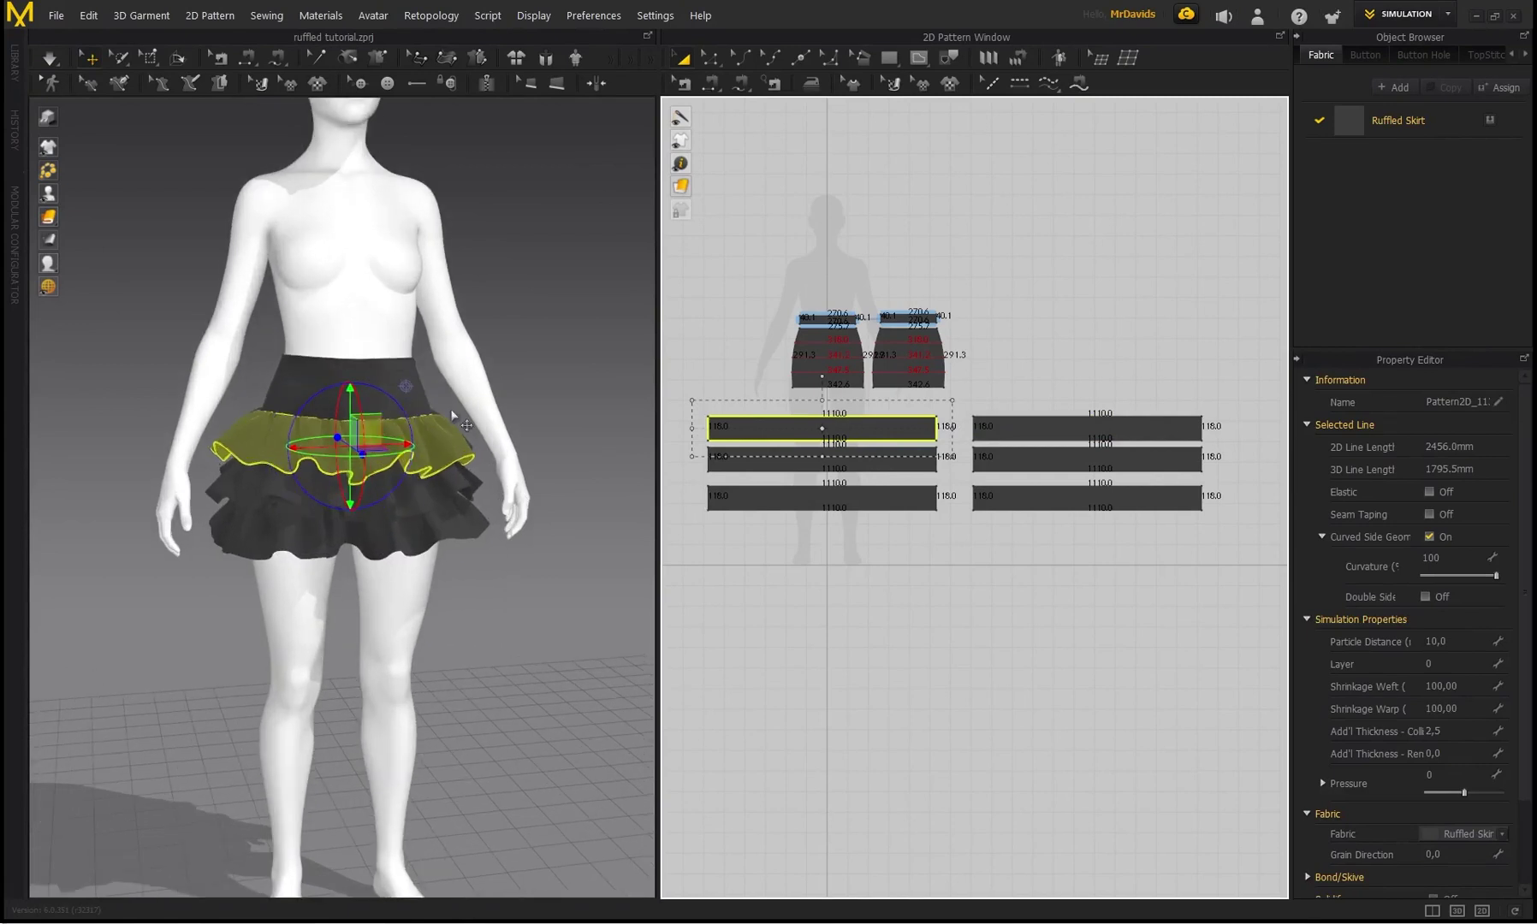
mouse_move(451, 411)
right_mouse_down()
mouse_move(509, 414)
mouse_move(466, 402)
right_mouse_up()
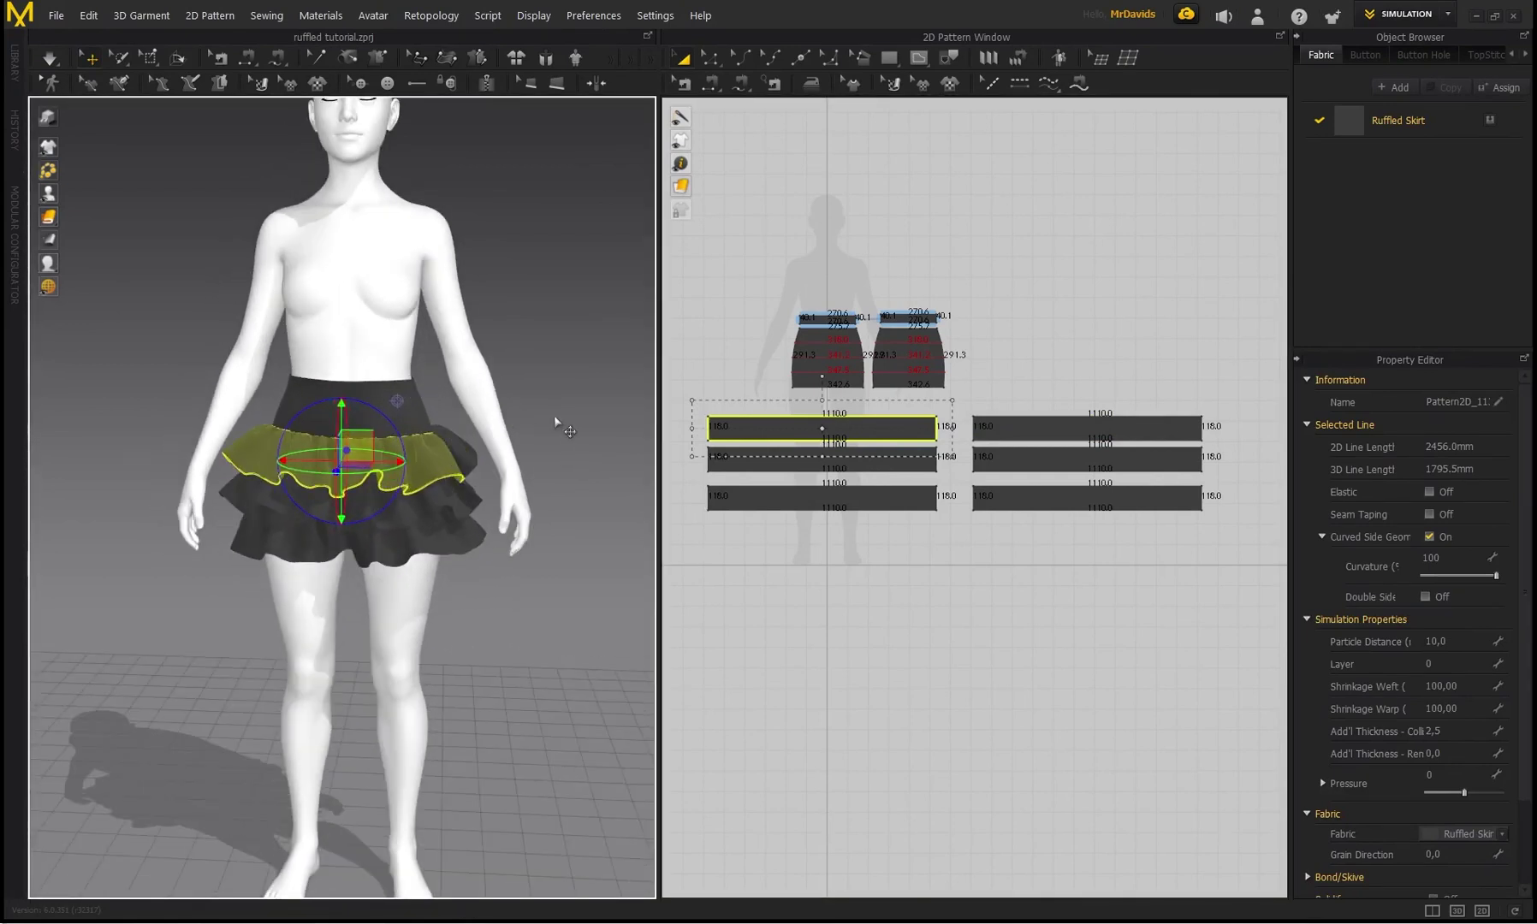
right_click_drag(565, 448, 434, 479)
left_click(557, 441)
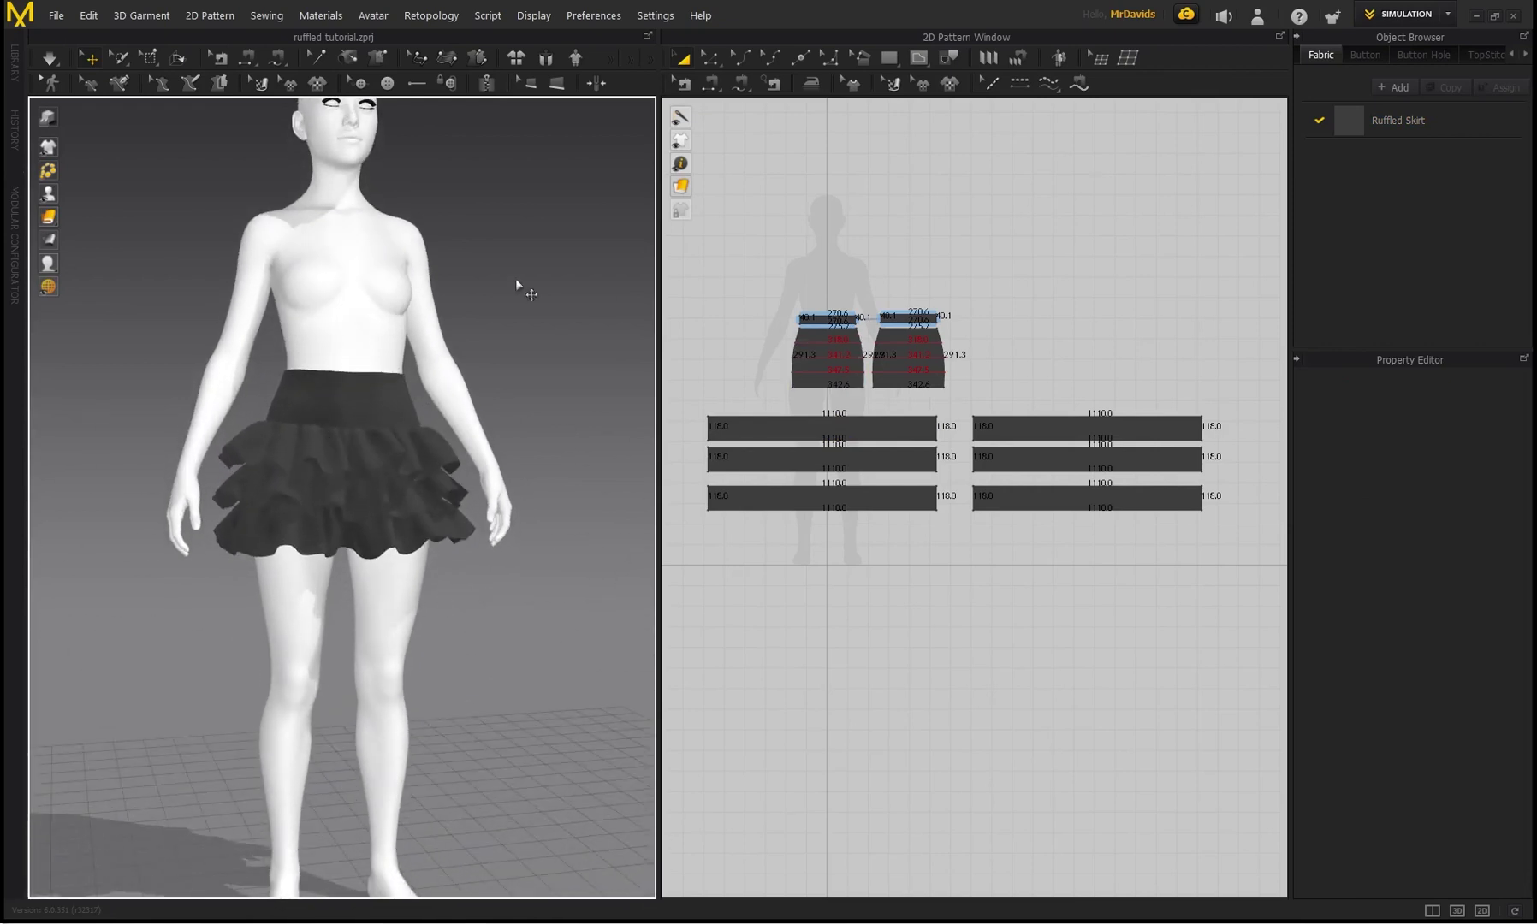
Extend the hems of both base skirt panels downward together by about 112 mm and simulate the longer skirt
left_click(713, 63)
scroll(807, 395, "up", 3)
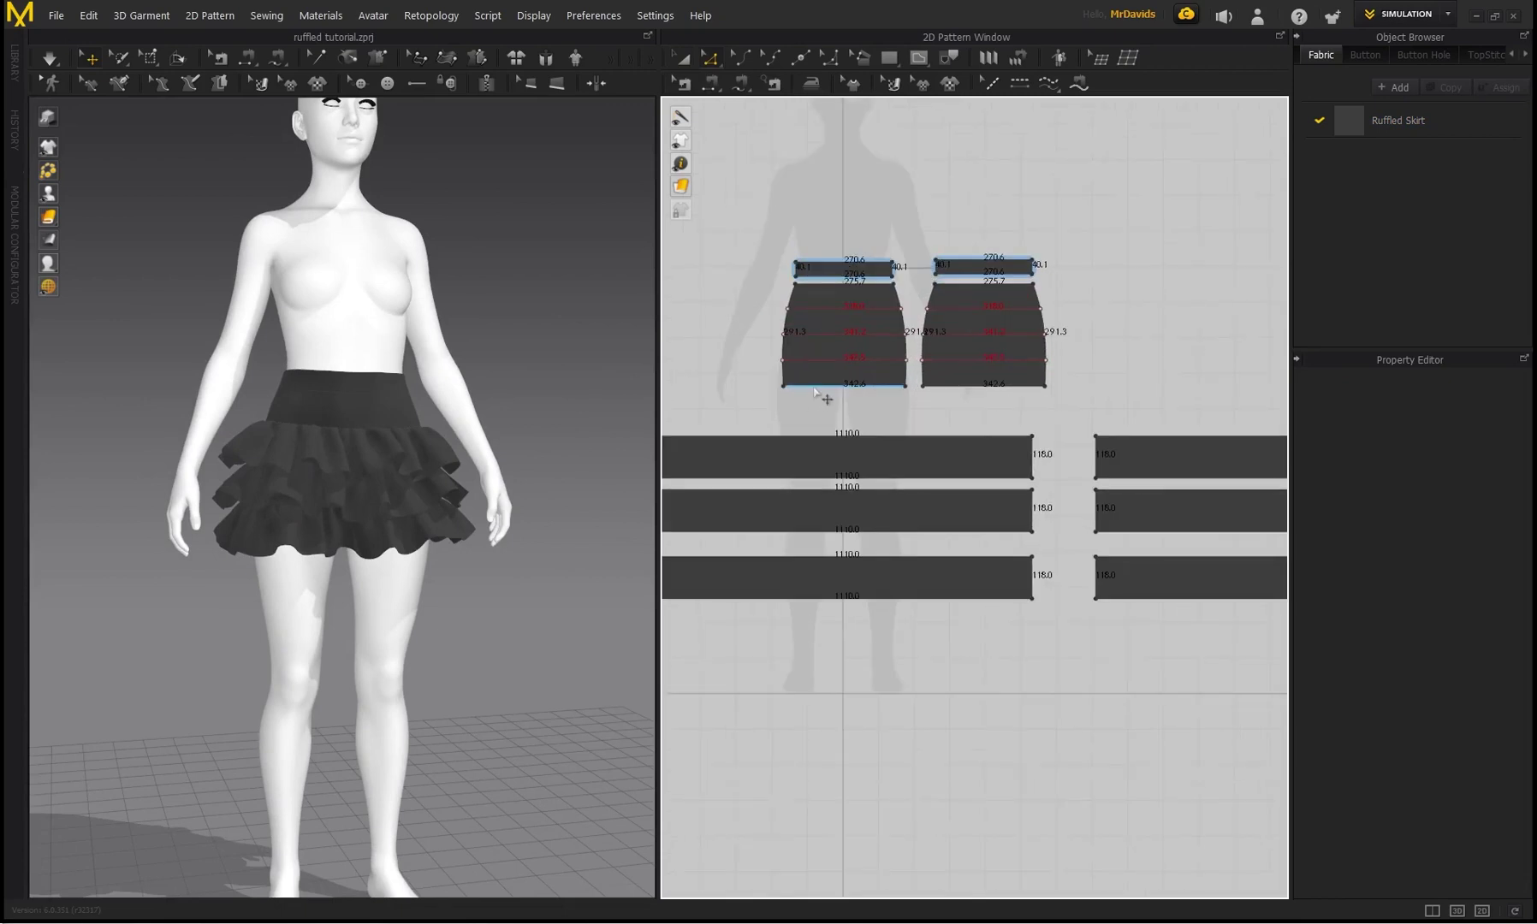
left_click(819, 387)
left_click(942, 393, "shift")
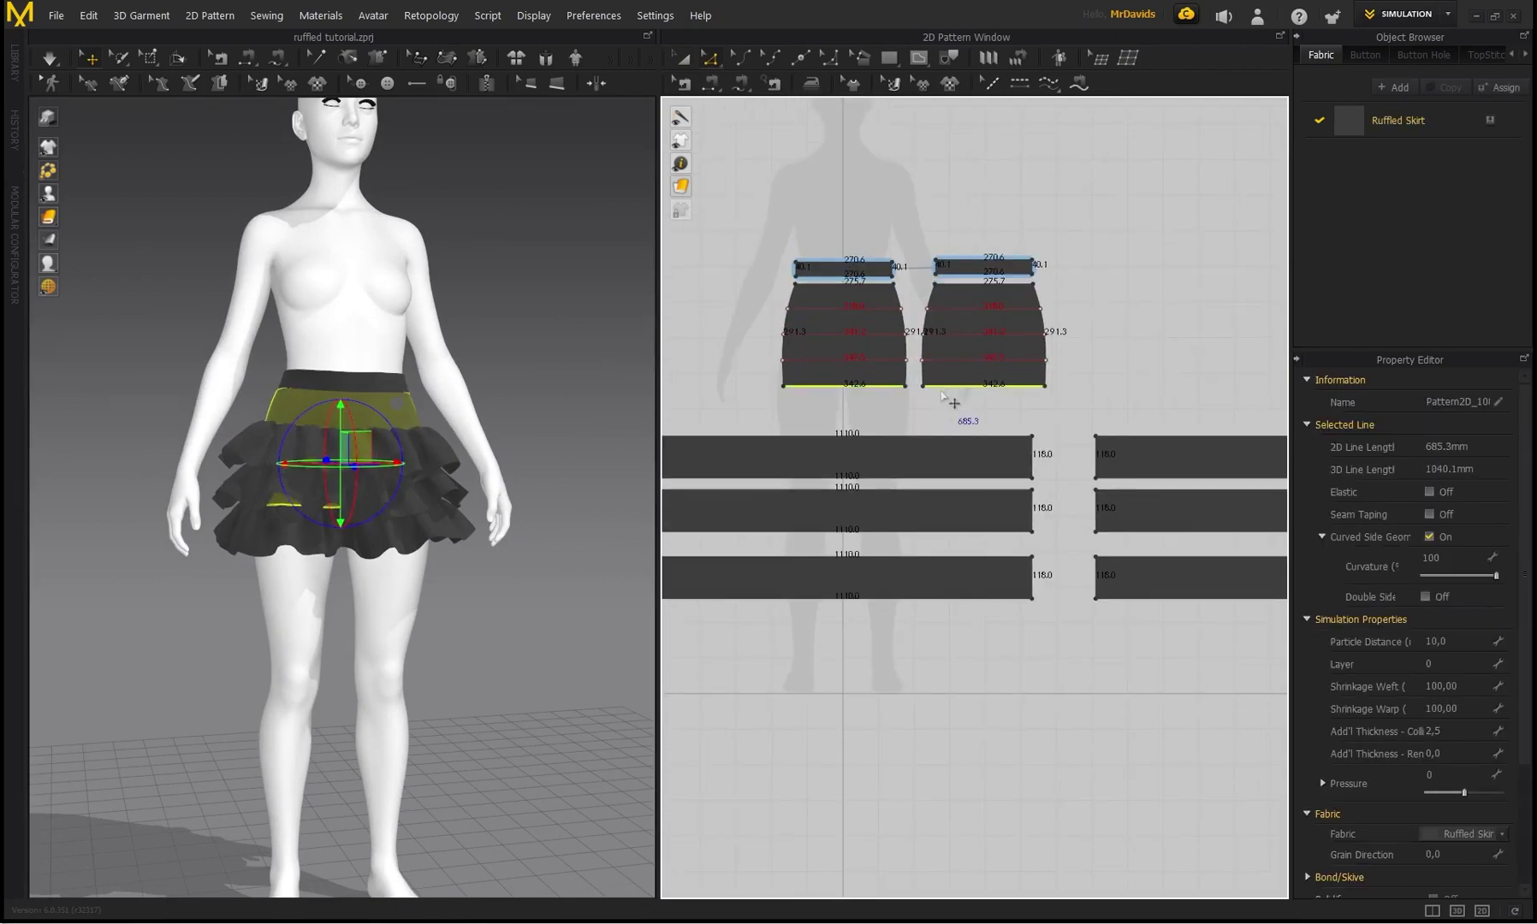
left_click_drag(808, 398, 811, 432)
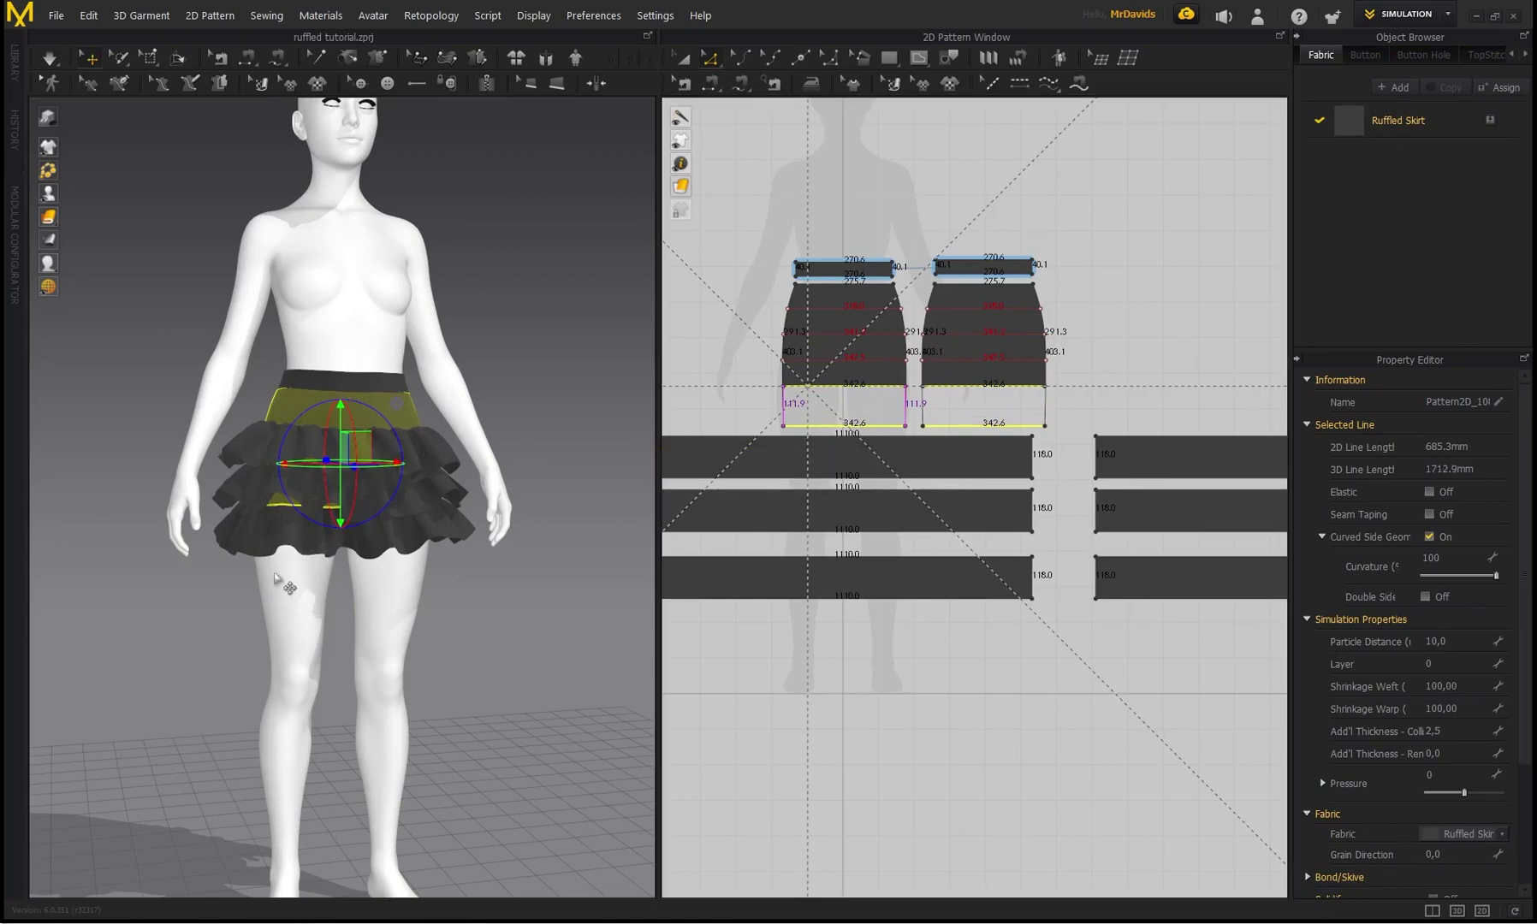
right_click_drag(346, 616, 347, 562)
scroll(313, 610, "up", 2)
key("space")
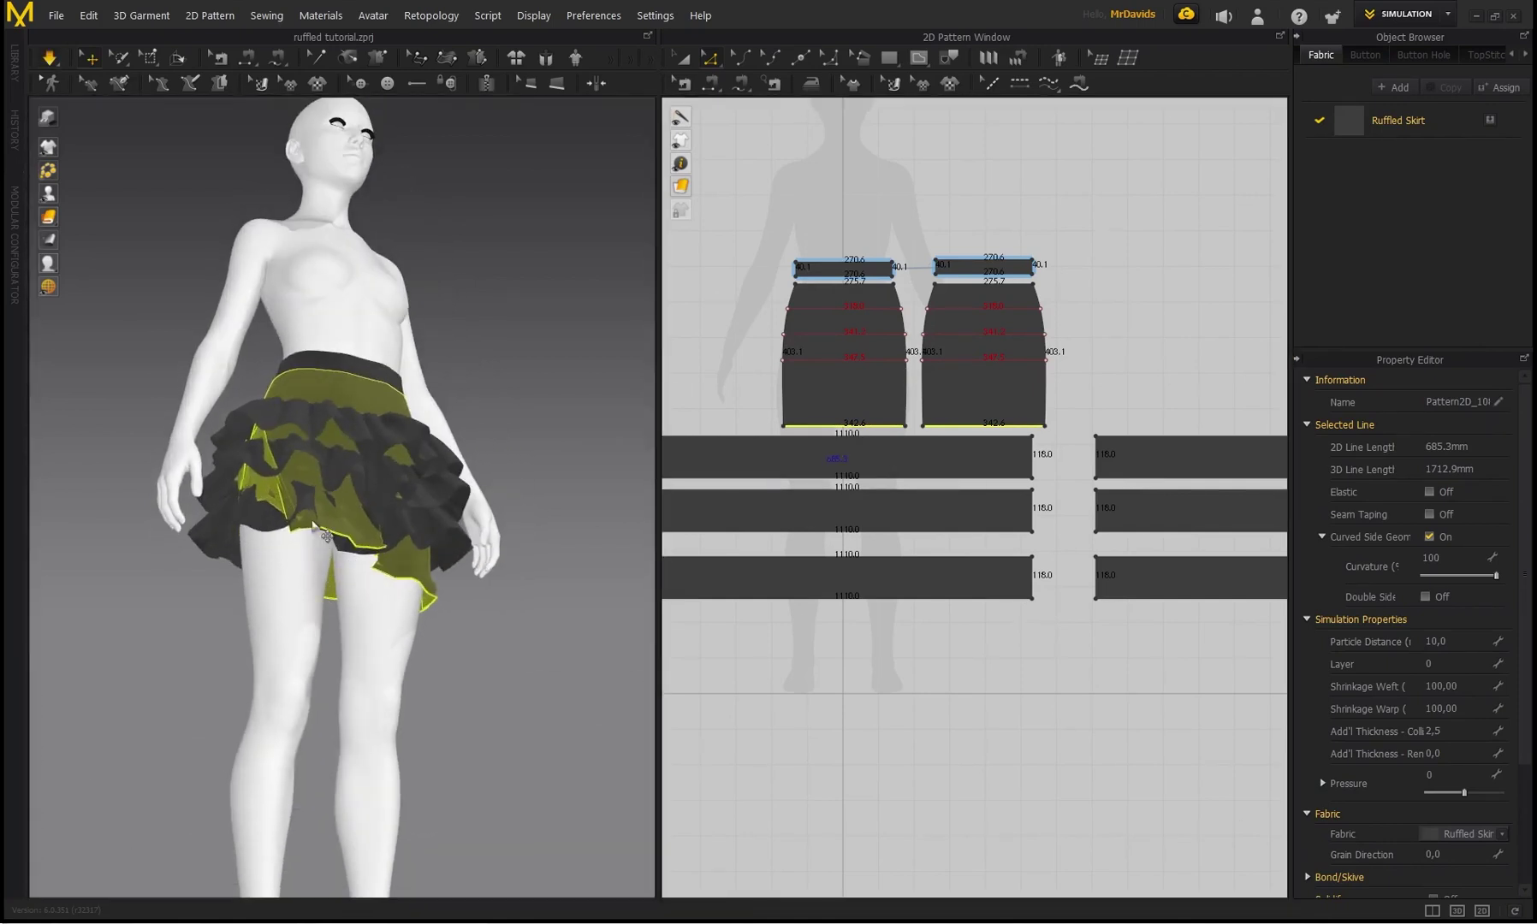
key("space")
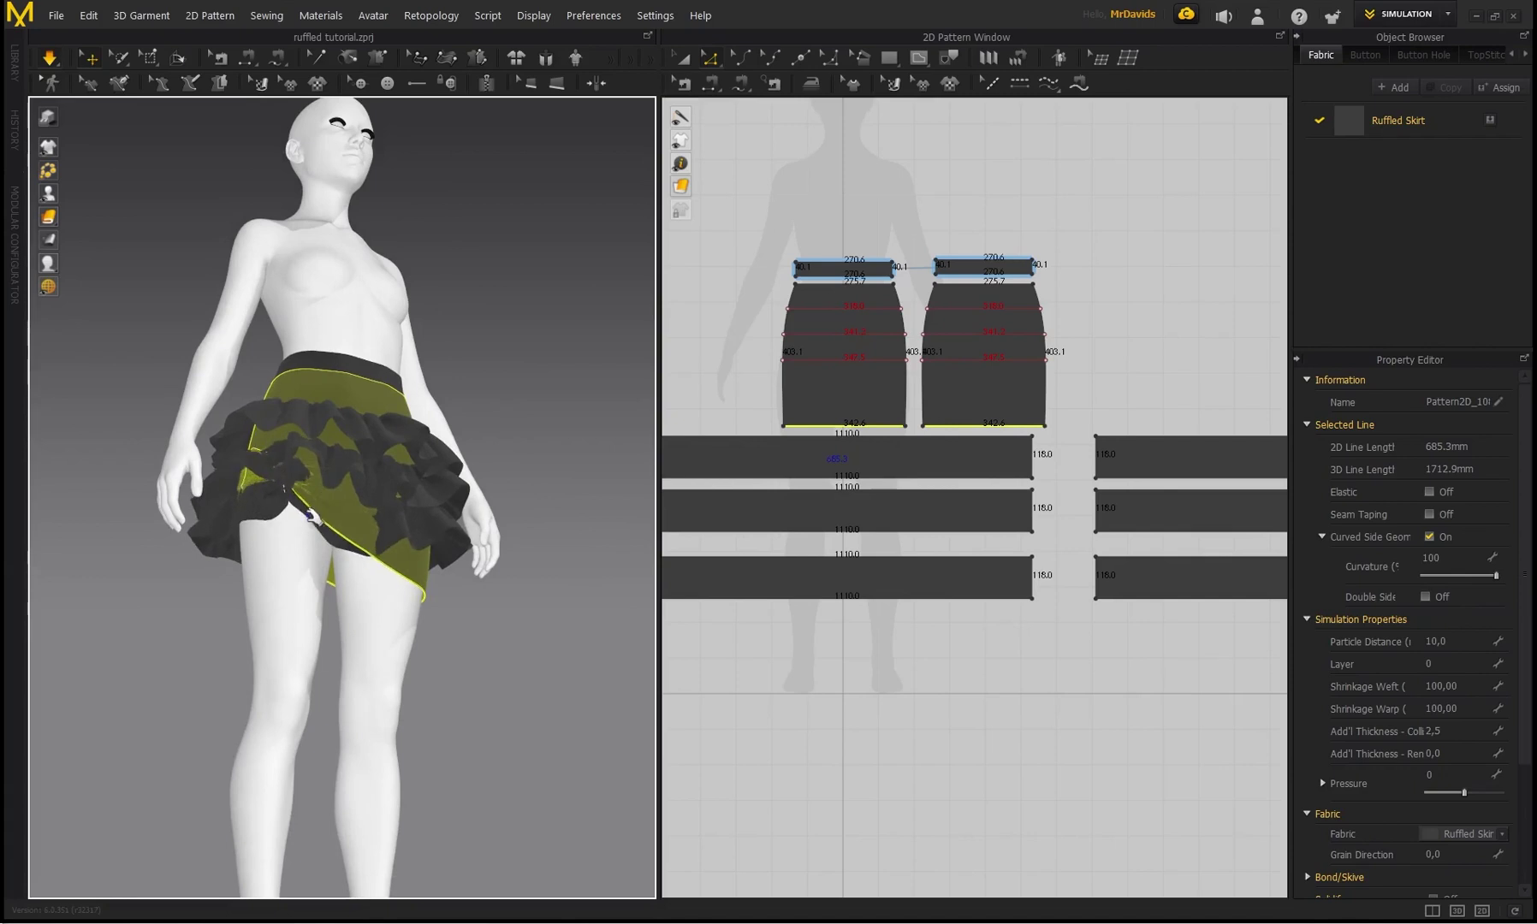
Tug the lengthened base skirt's hem down from under the lowest ruffle at the front, side and back
right_click_drag(295, 552, 309, 605)
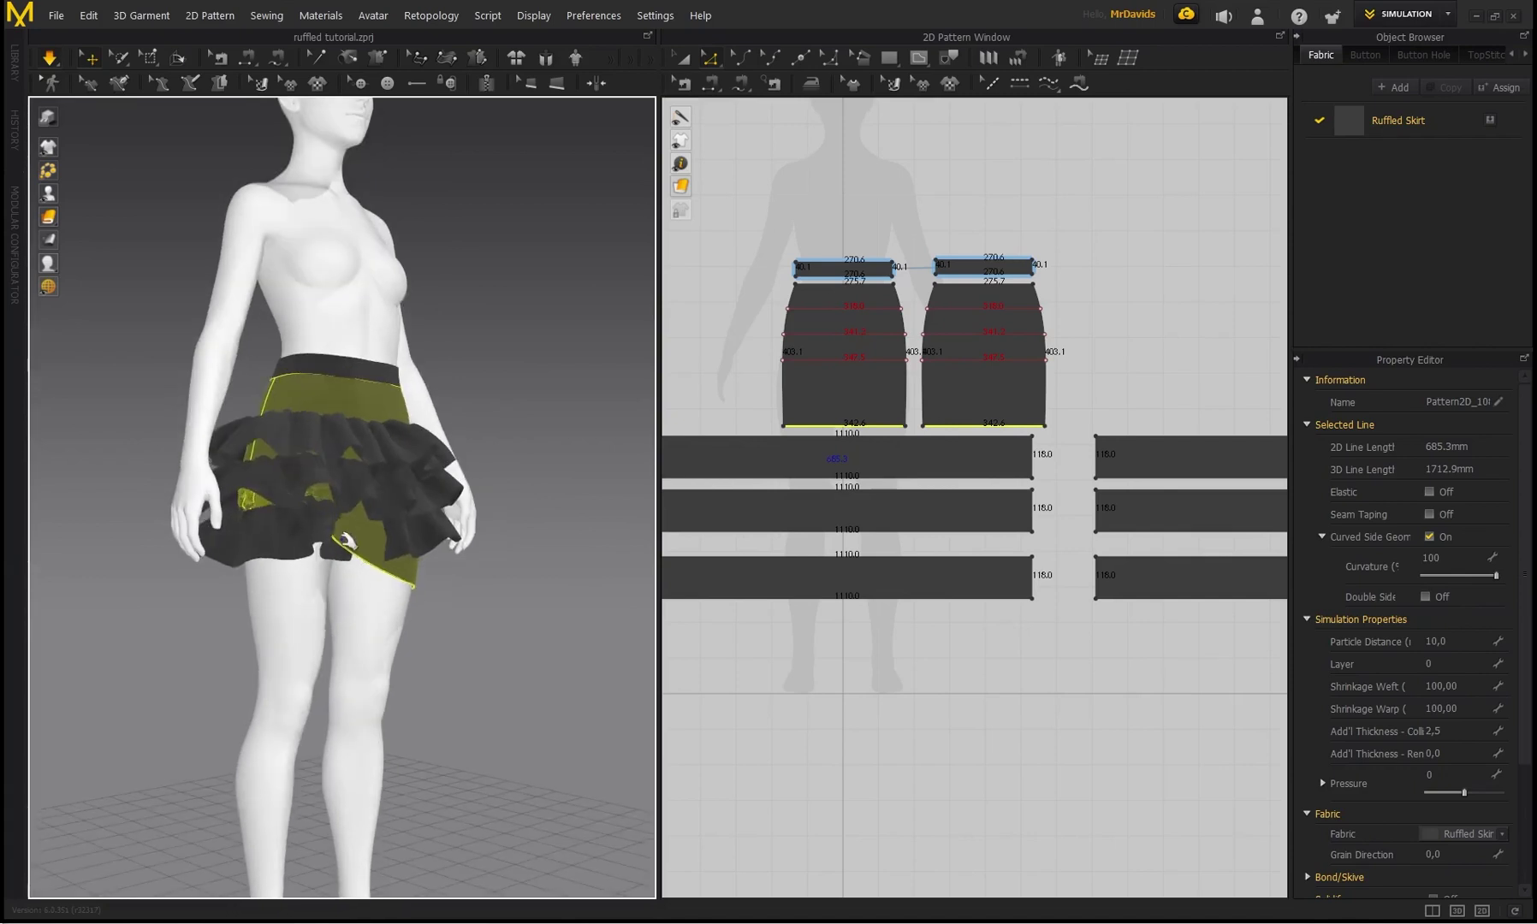
left_click_drag(331, 571, 231, 745)
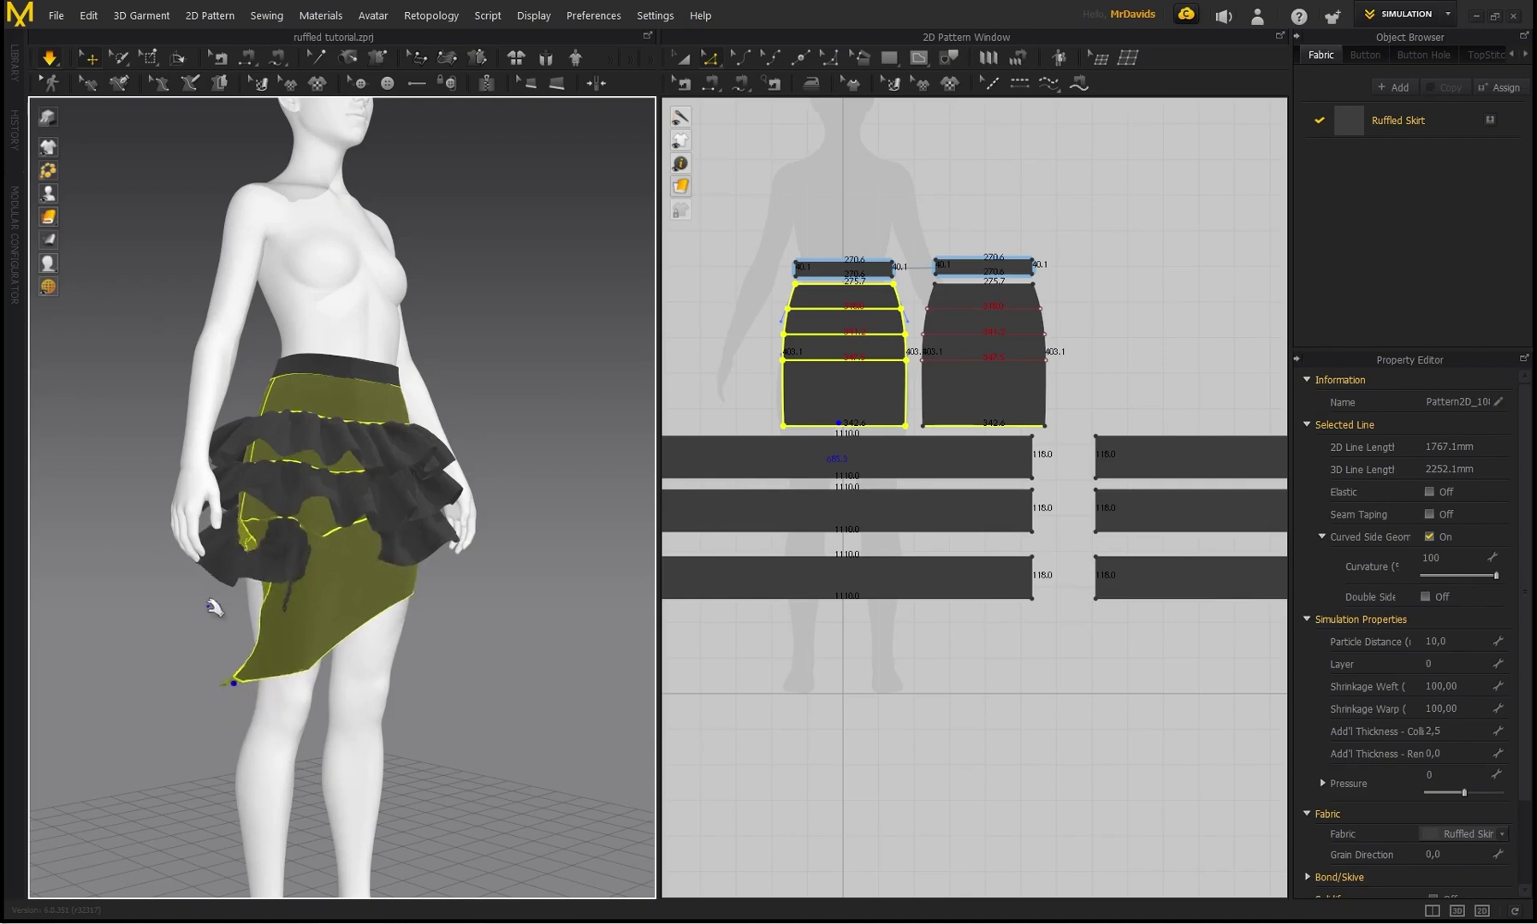
right_click_drag(212, 603, 250, 590)
left_click_drag(272, 578, 269, 618)
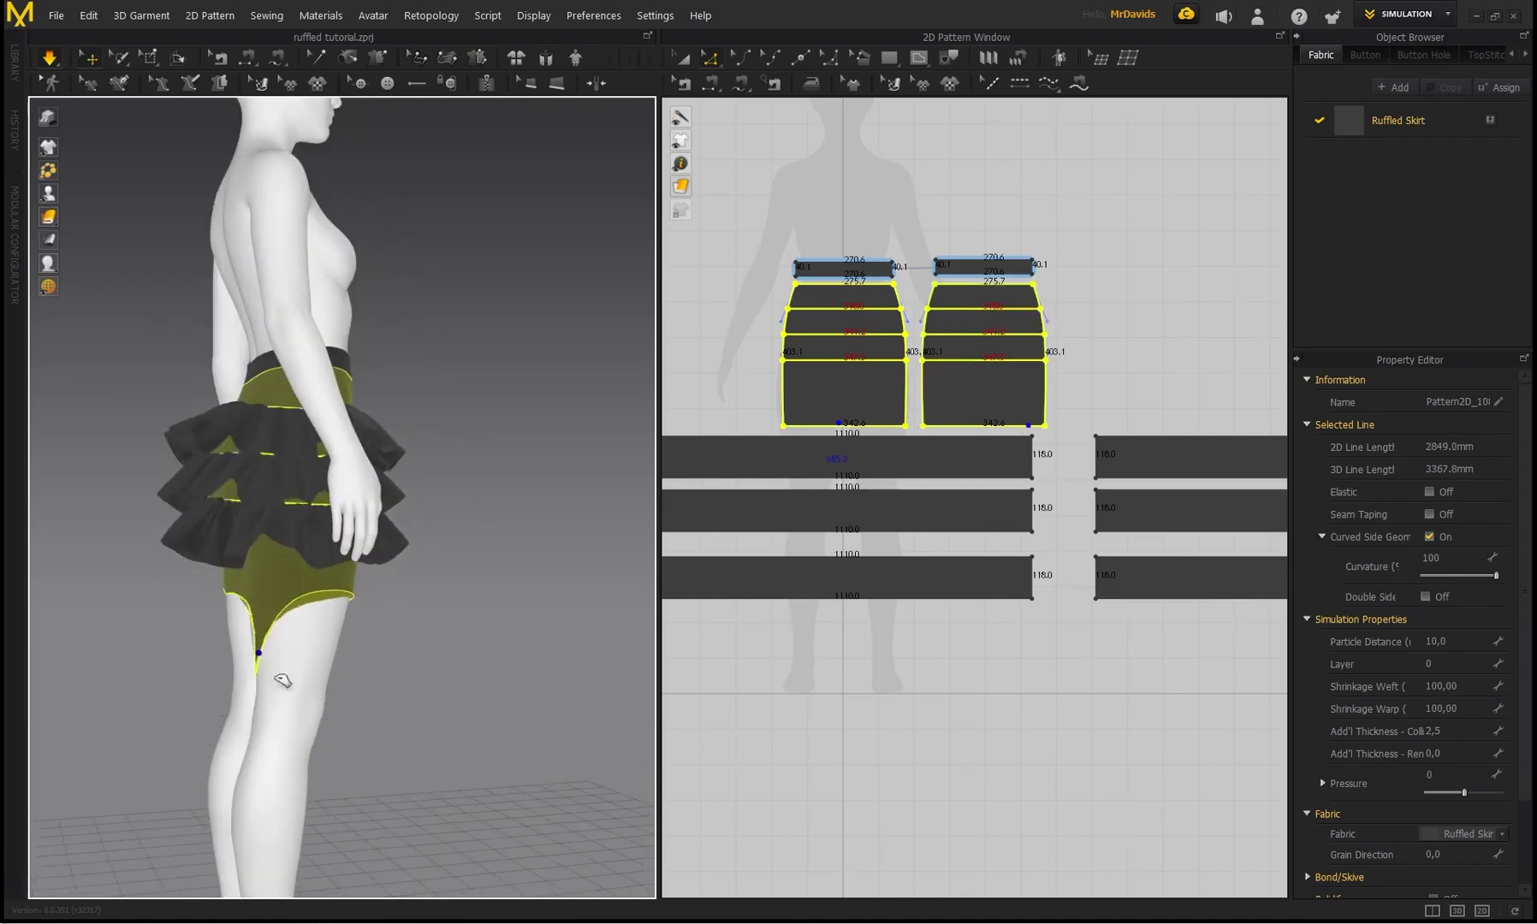
left_click_drag(366, 651, 443, 648)
right_click_drag(483, 624, 278, 622)
left_click_drag(385, 591, 412, 737)
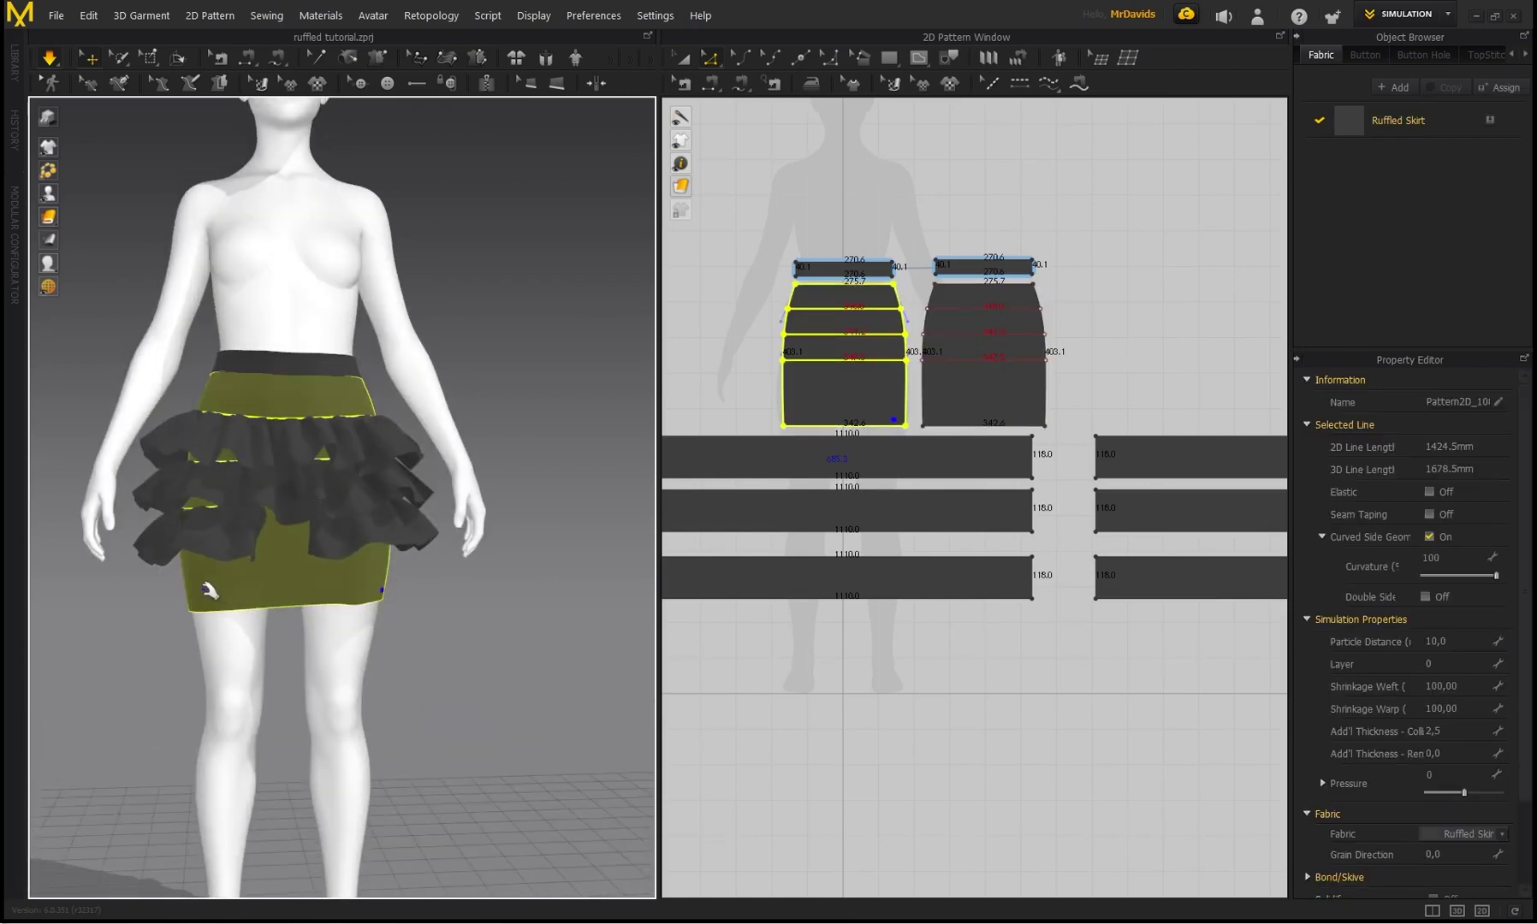
left_click_drag(207, 564, 213, 552)
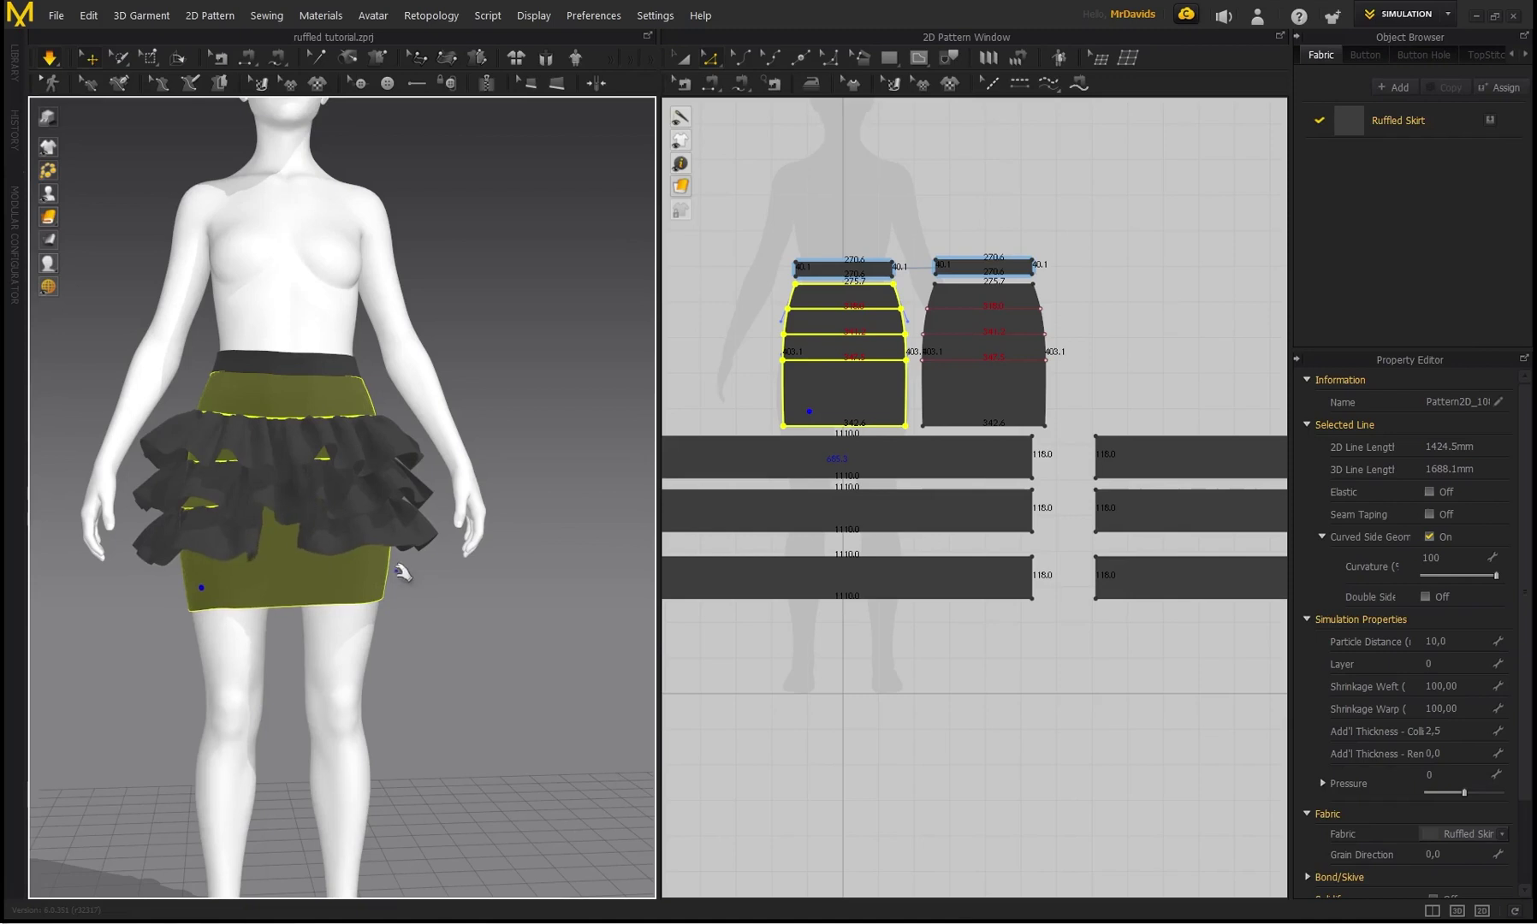
Pull the lowest front ruffle outward over the base skirt and tug the front and back hems to settle them
right_click_drag(402, 572, 245, 539)
left_click(331, 534)
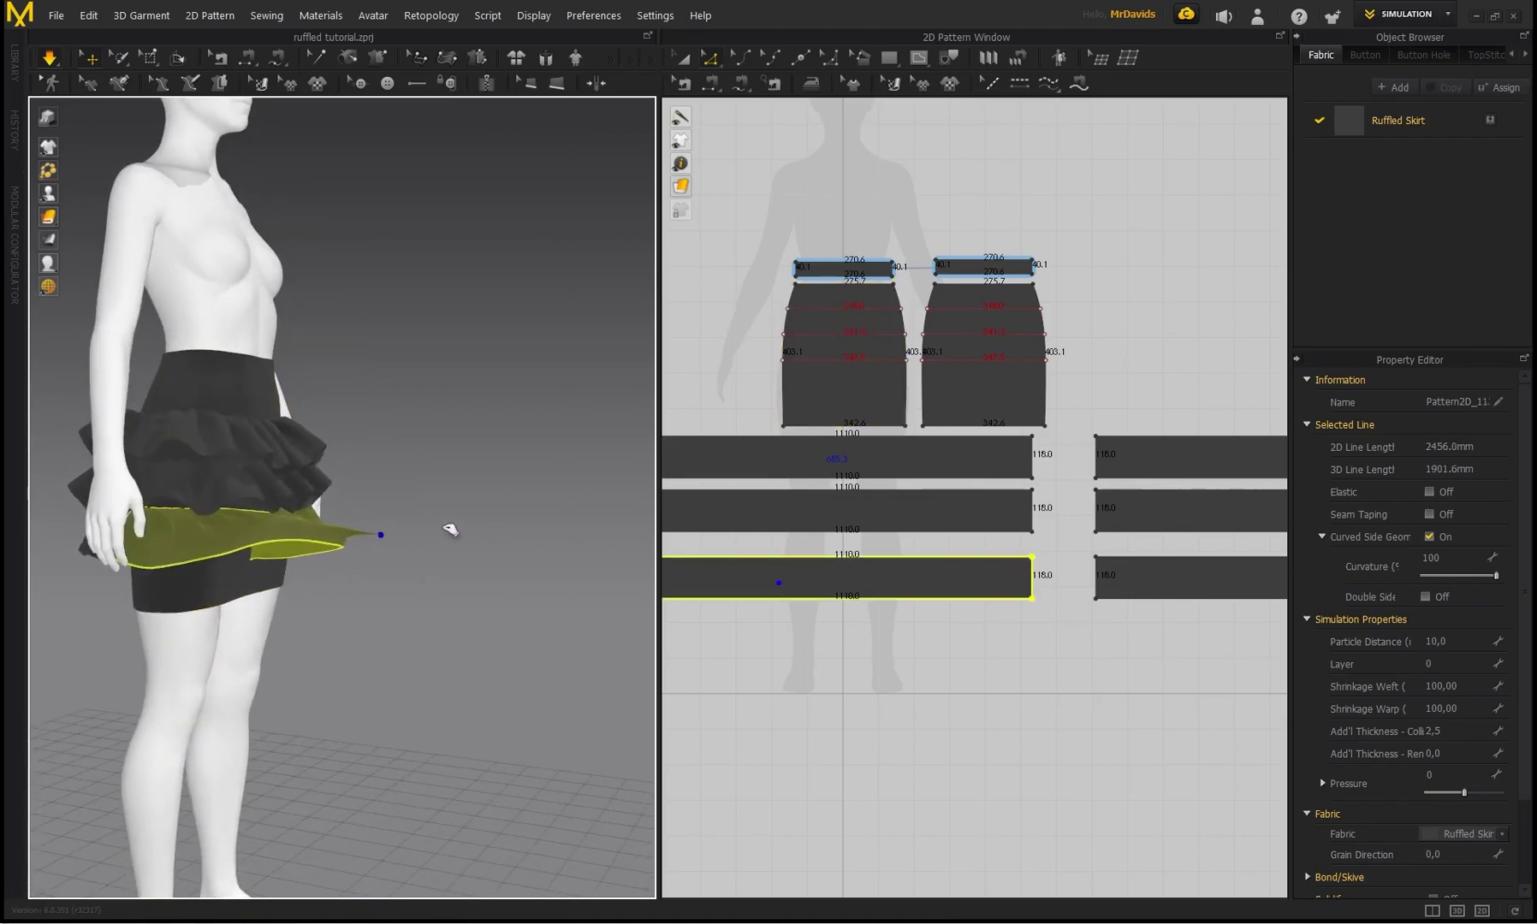
left_click_drag(450, 530, 435, 604)
left_click(436, 604)
right_click_drag(436, 604, 163, 594)
left_click(170, 584)
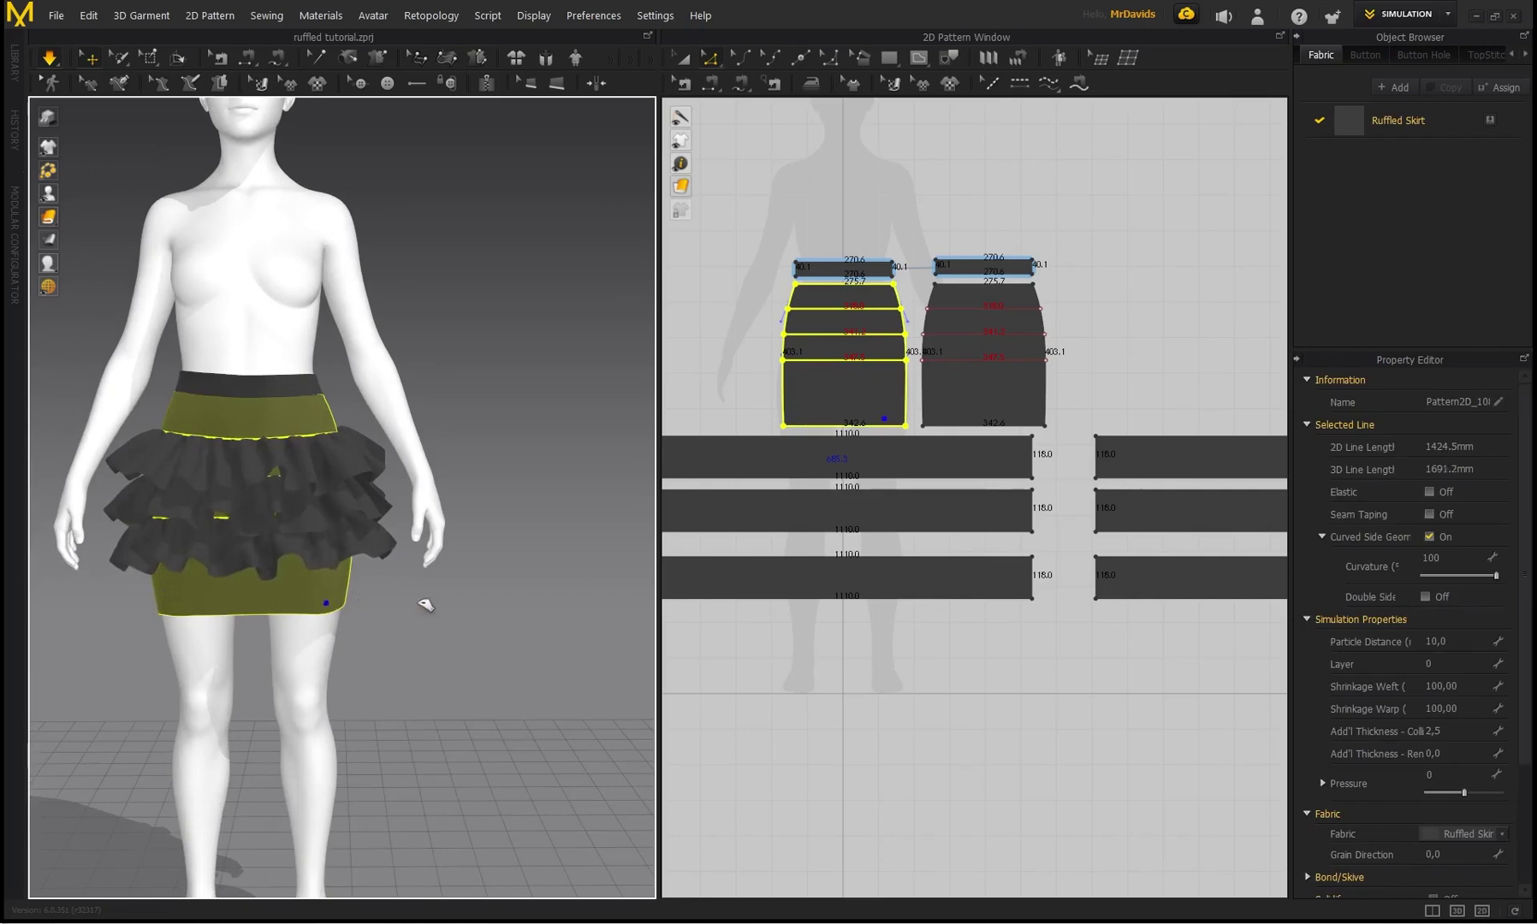
left_click(425, 604)
right_click_drag(295, 525, 490, 470)
left_click(267, 536)
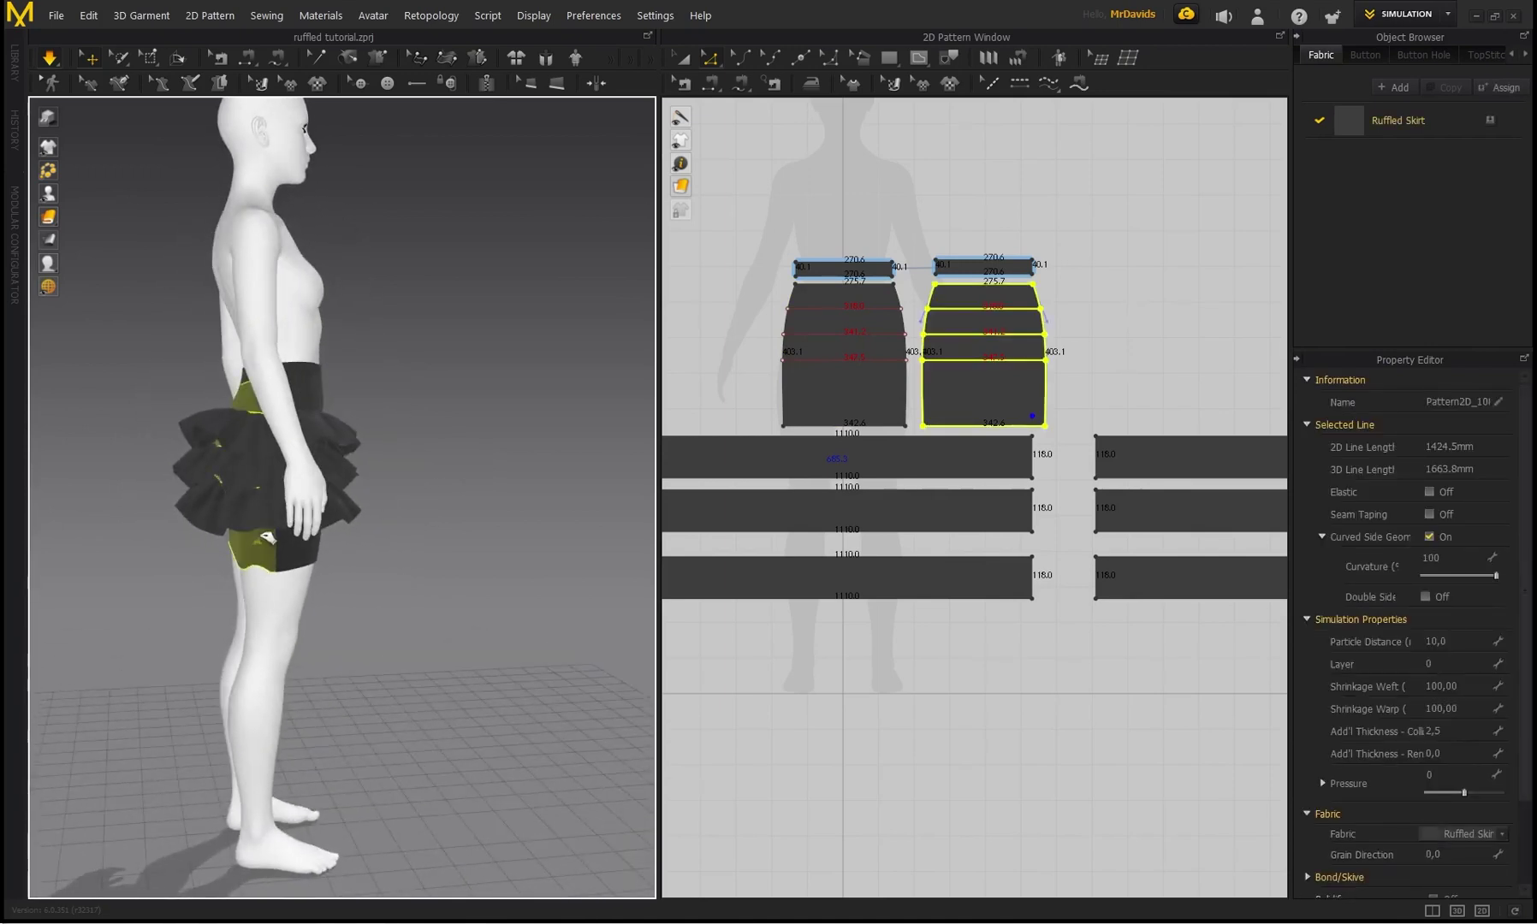
left_click(415, 556)
right_click_drag(415, 552, 350, 486)
scroll(772, 519, "down", 2)
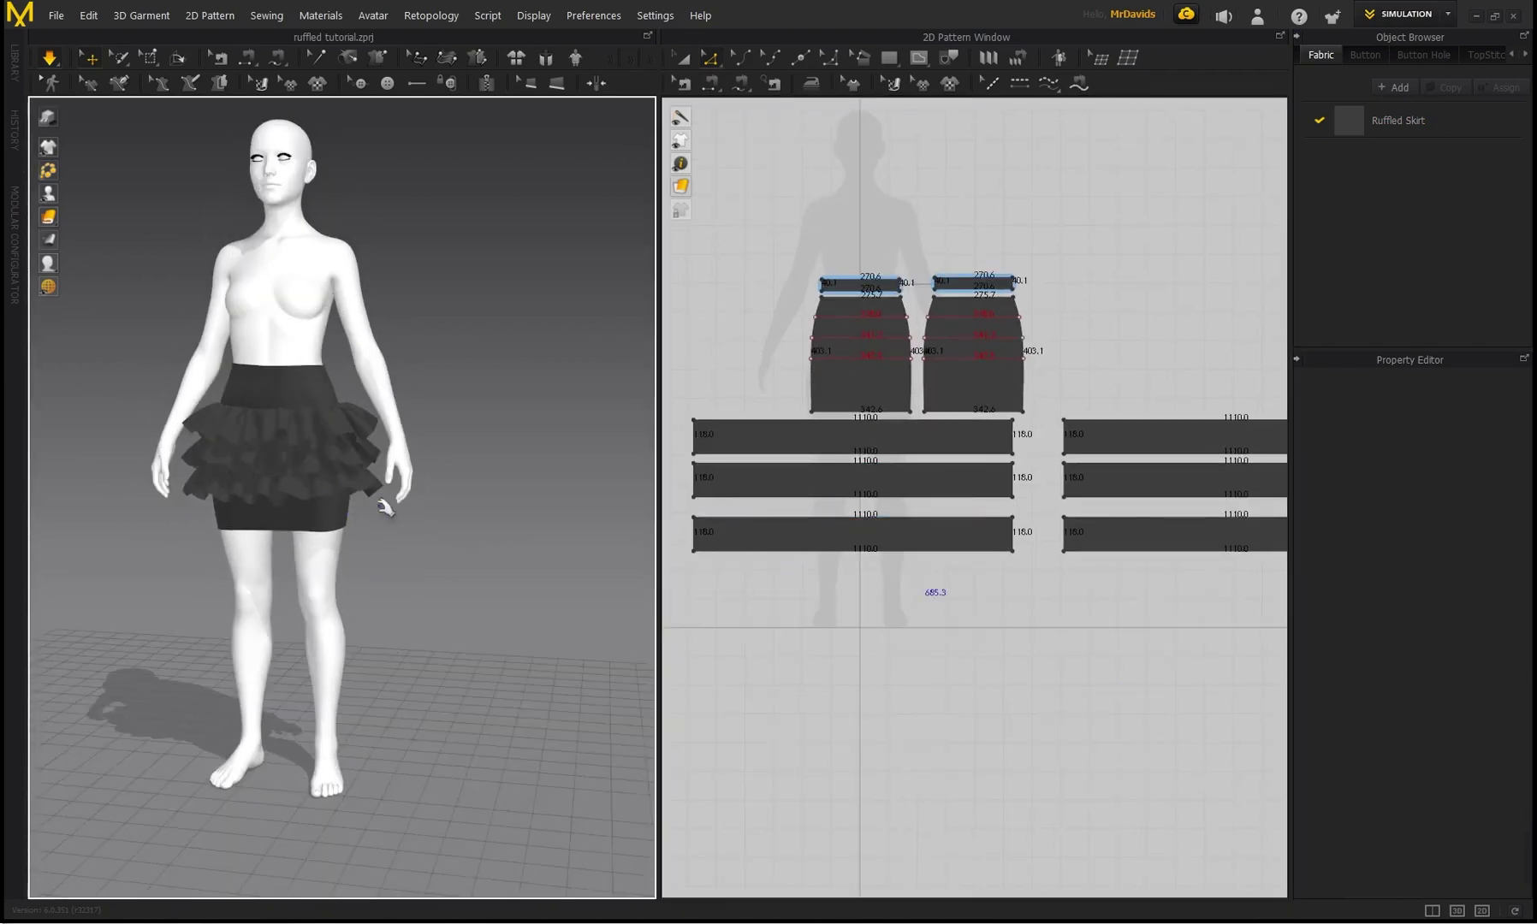
right_click_drag(396, 707, 283, 604)
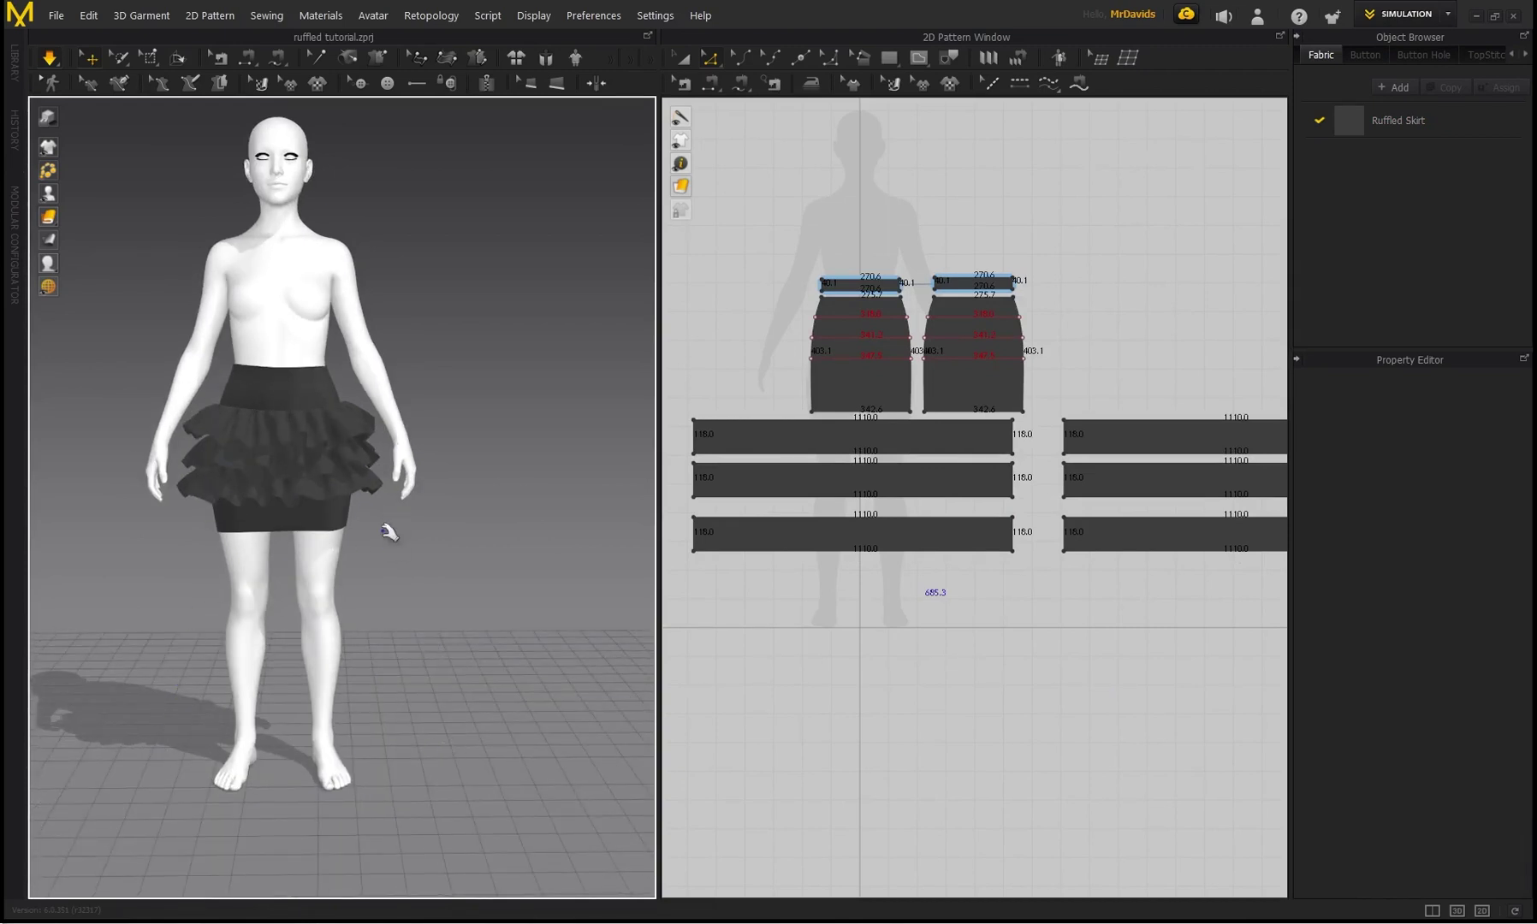
right_click_drag(389, 532, 223, 528)
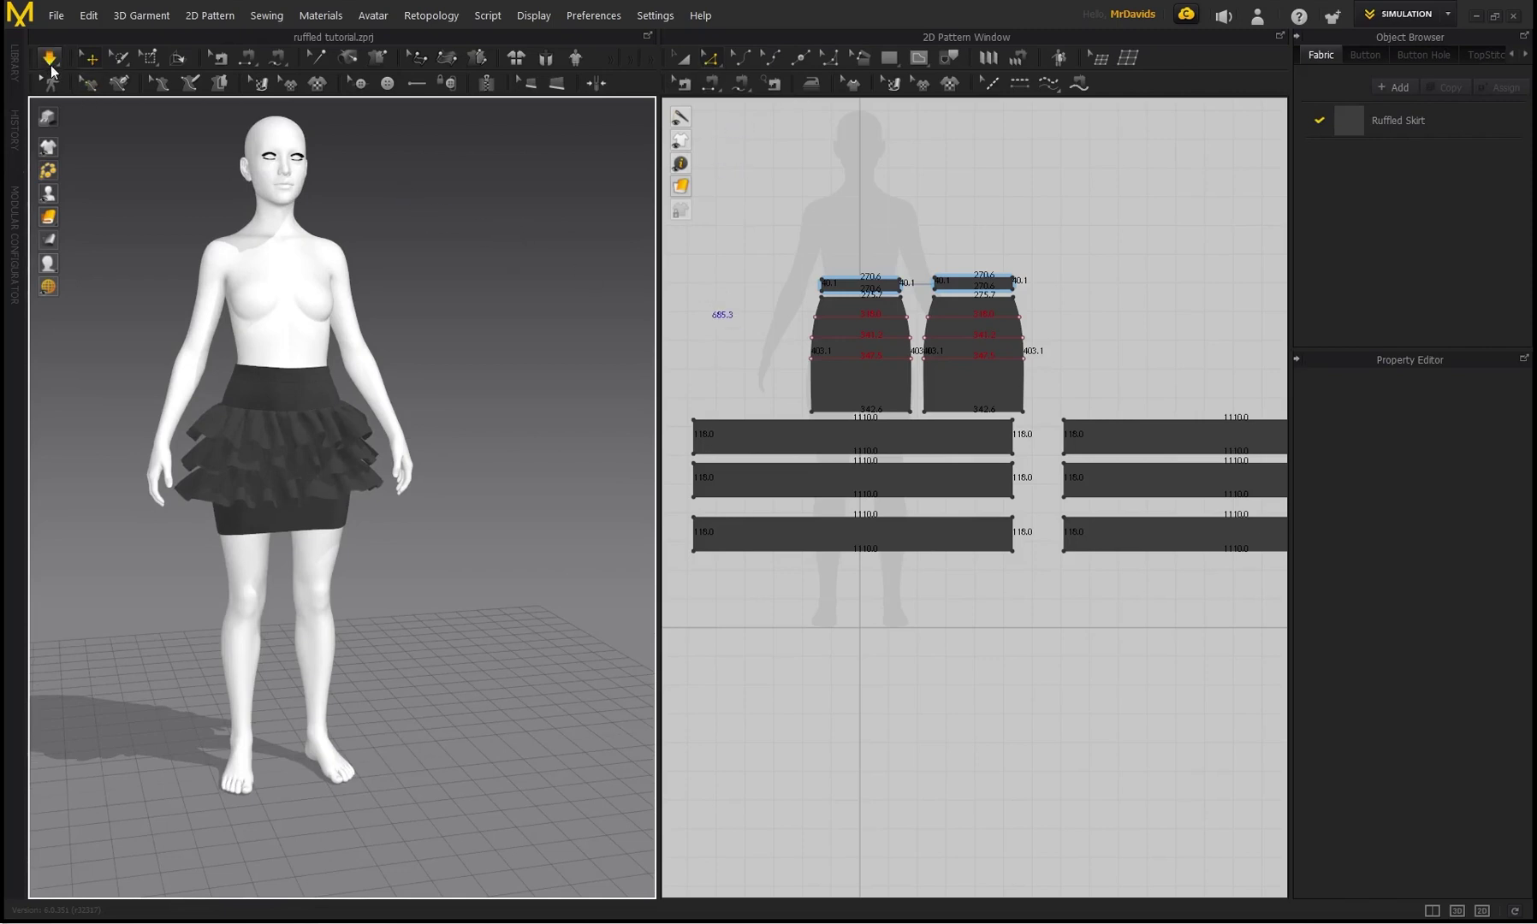
Extend the lower edges of both lowest ruffle strips downward together by about 466 mm and simulate the long bottom tier
left_click(793, 552)
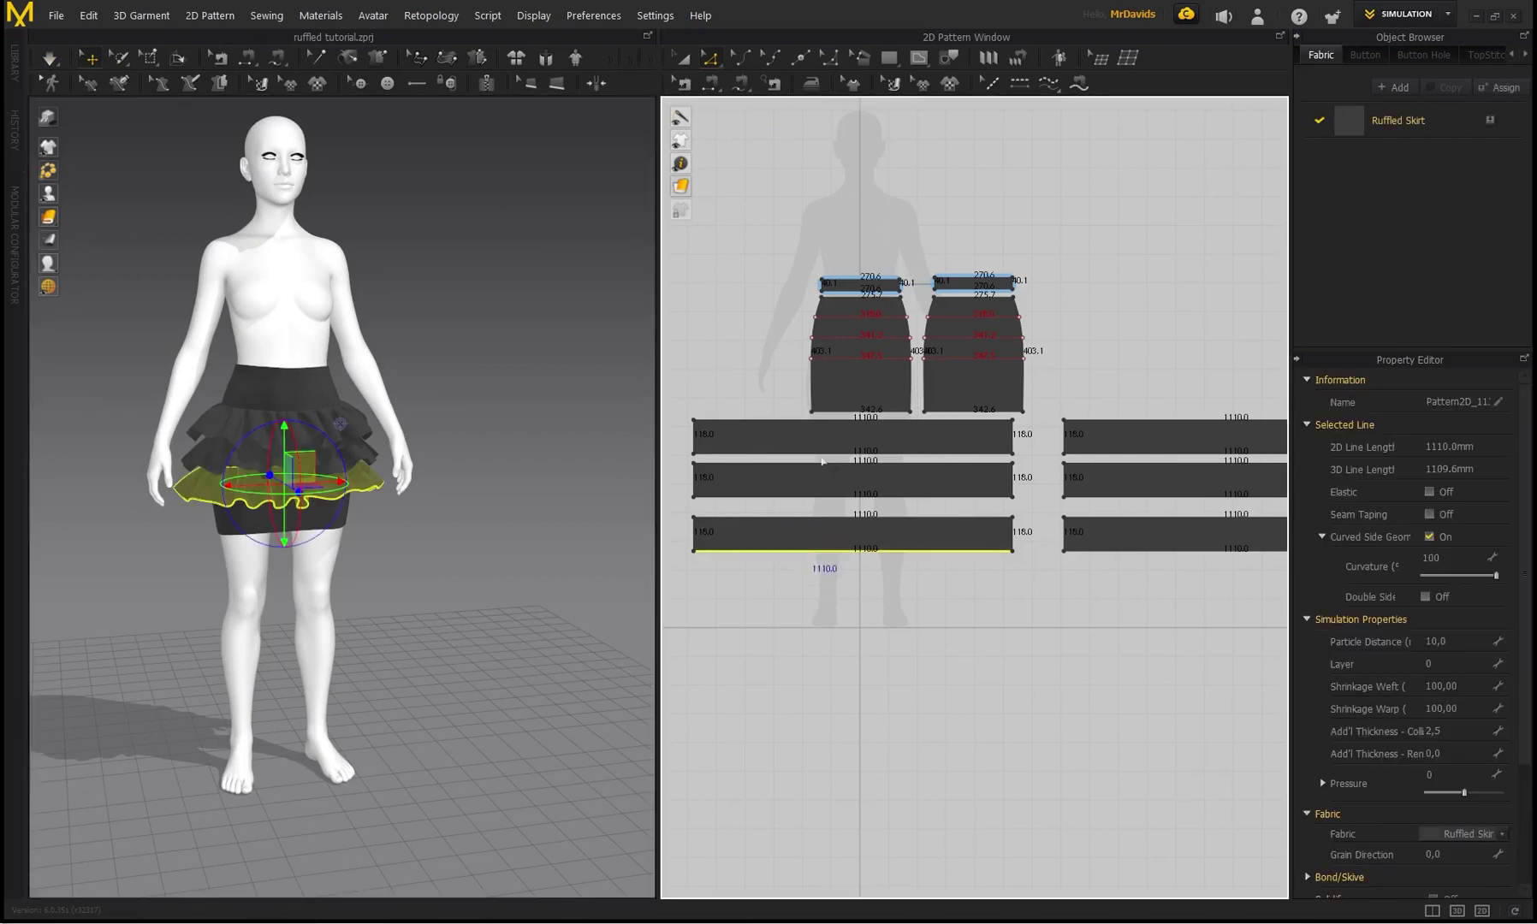
left_click(1133, 552, "shift")
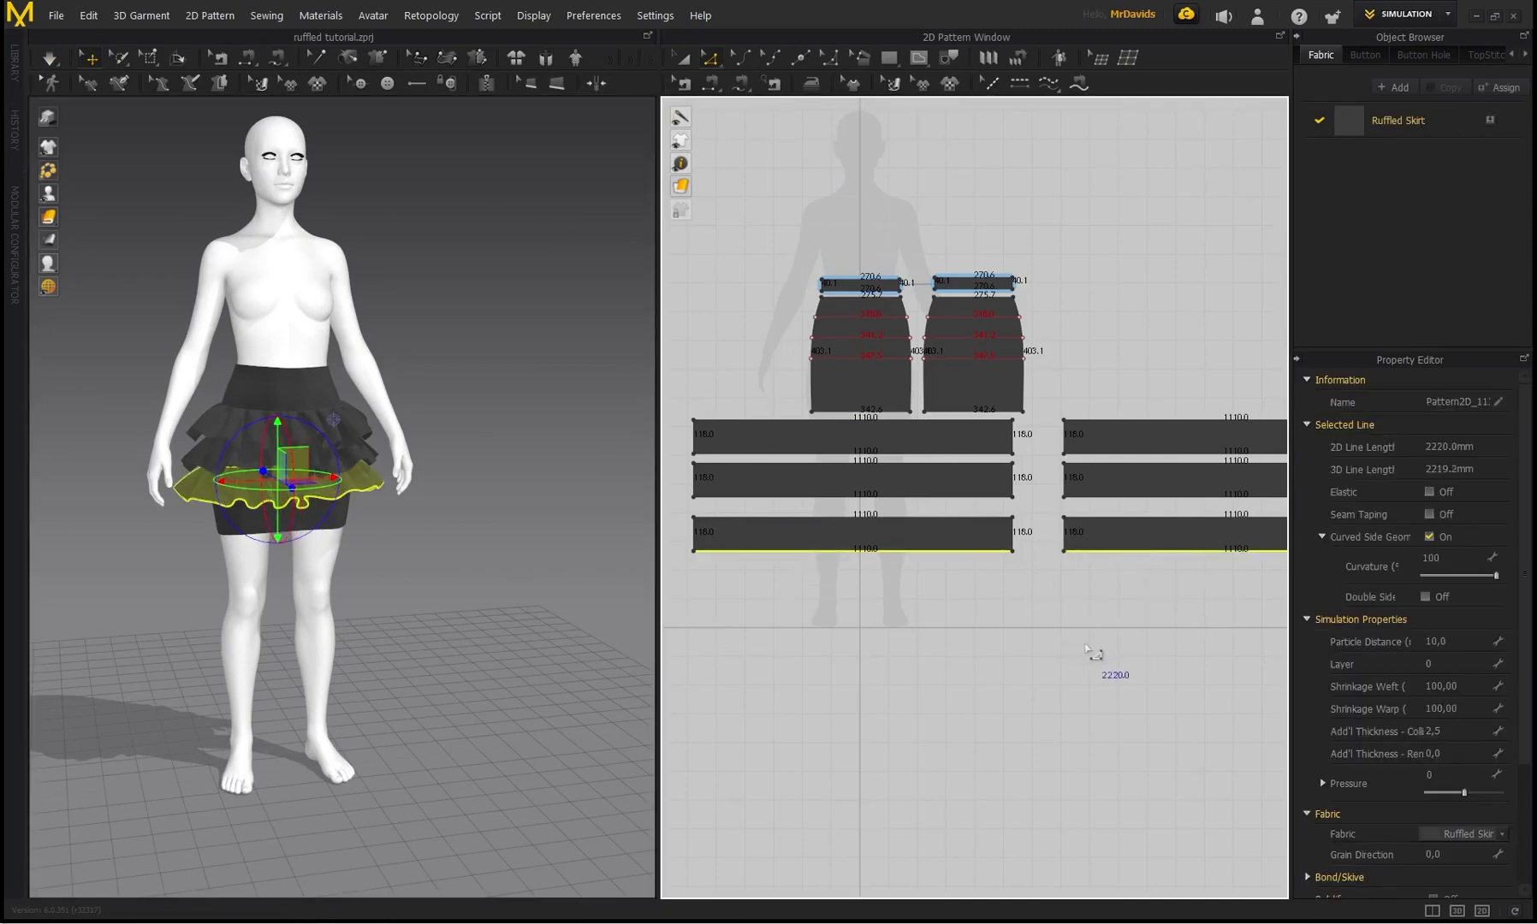
middle_click_drag(1087, 644, 1041, 609)
scroll(1041, 606, "down", 2)
left_click_drag(816, 533, 828, 642)
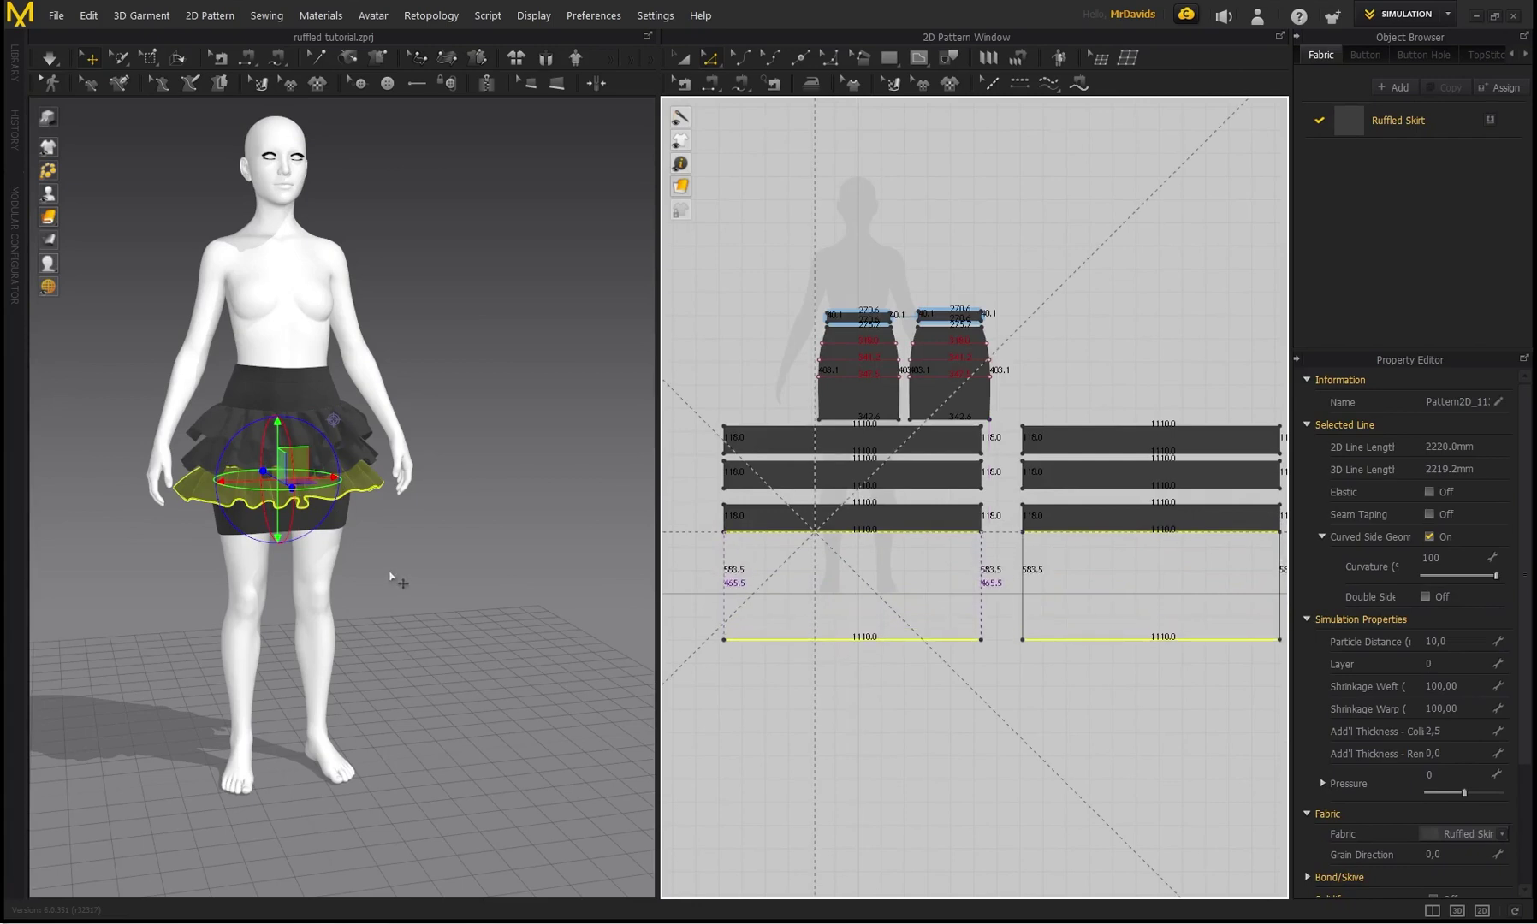
right_click_drag(498, 417, 447, 430)
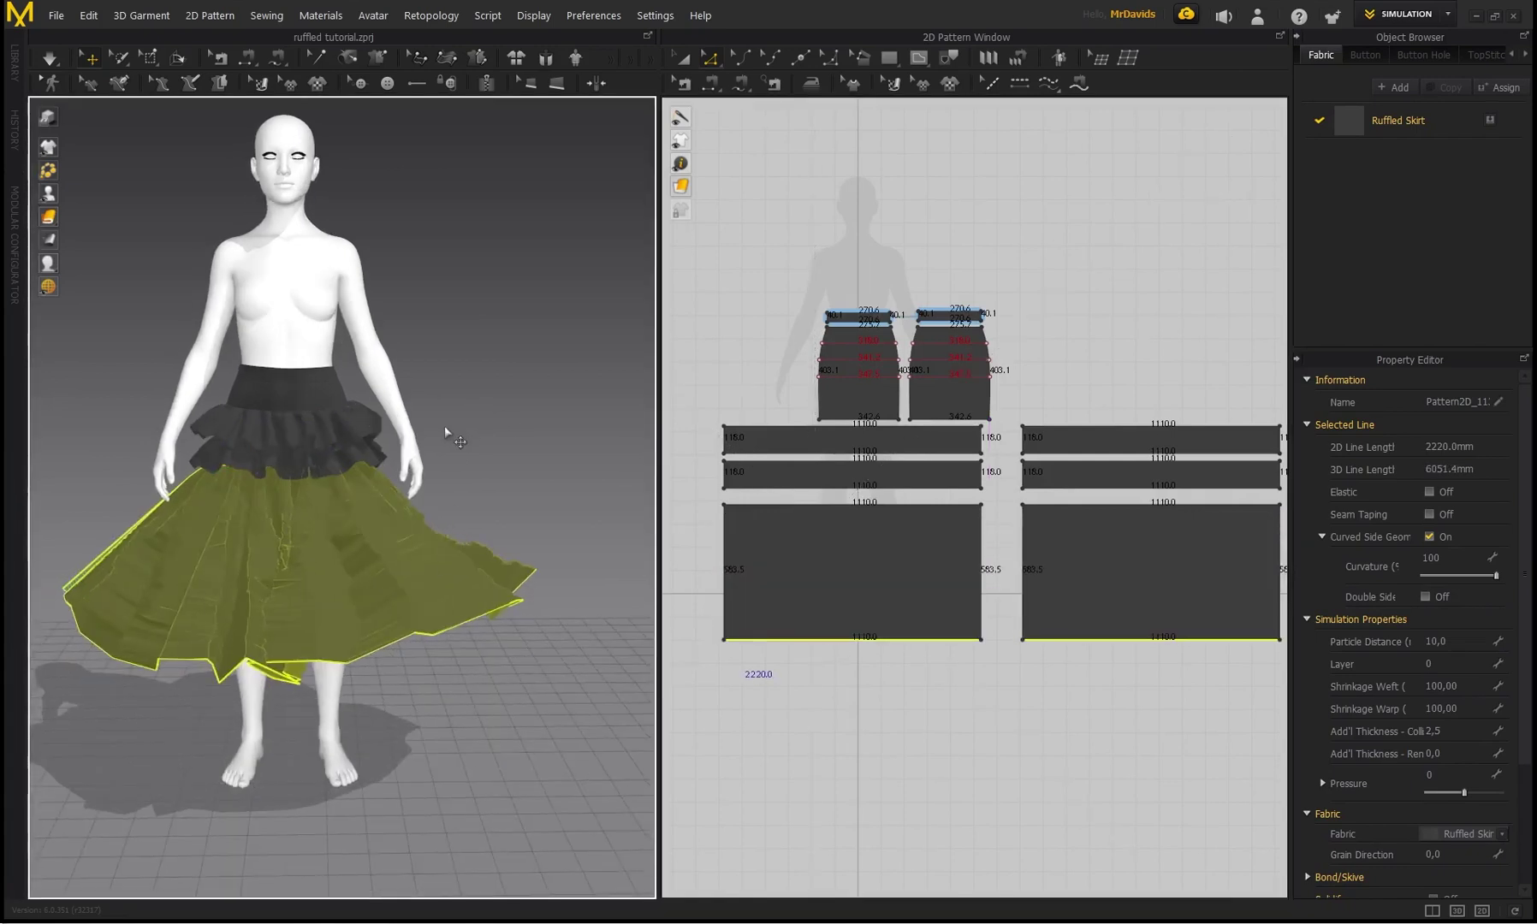
key("space")
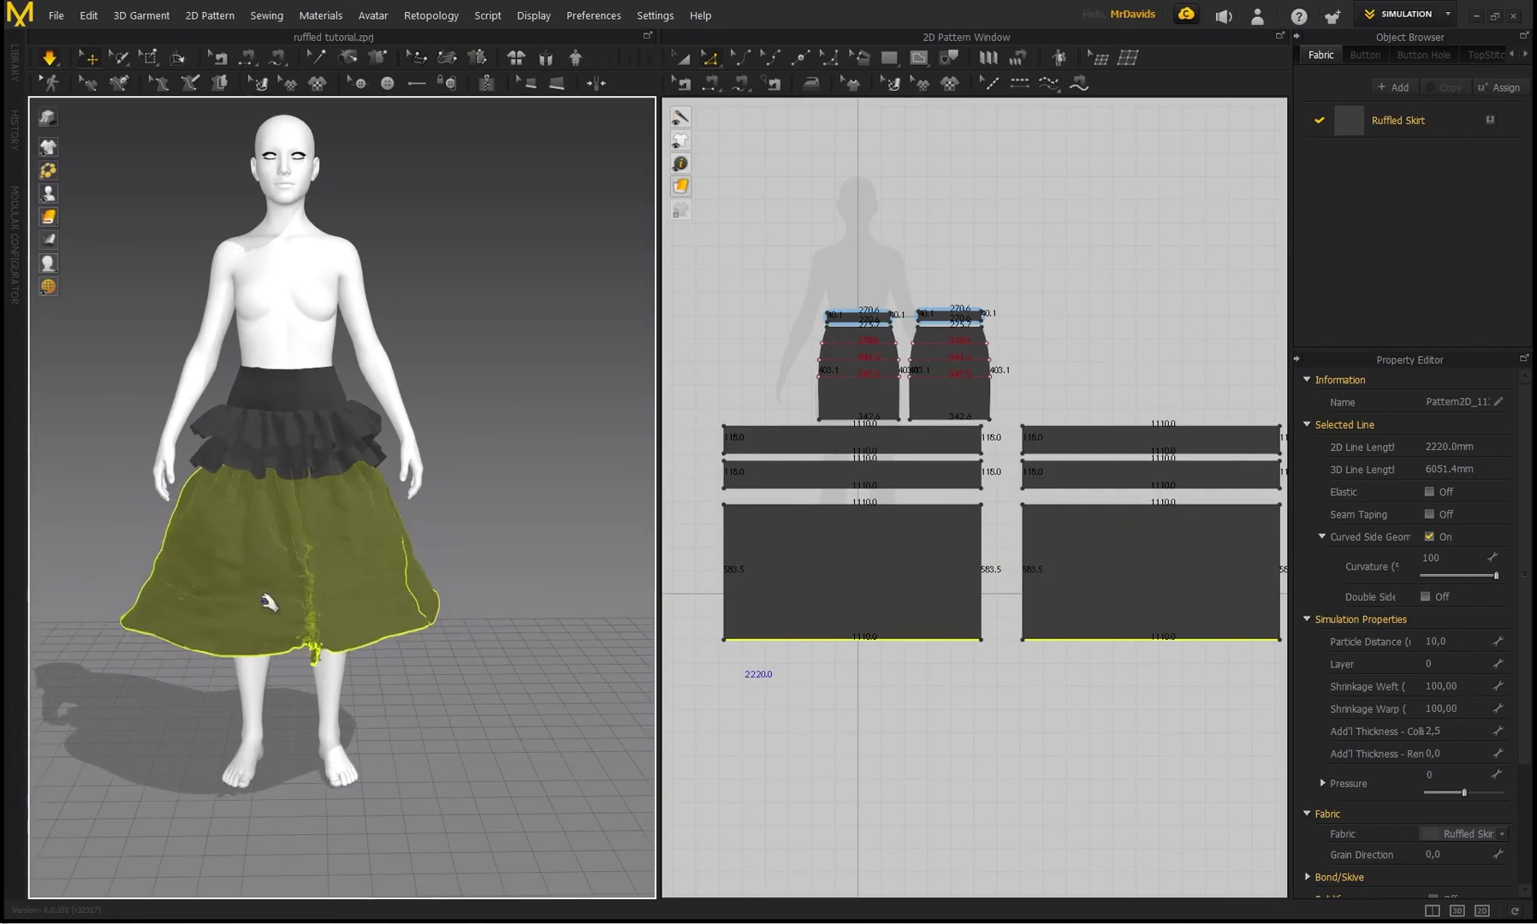
Tug the long bottom tier's hem downward at the front and side to settle its folds
left_click_drag(266, 650, 264, 719)
left_click_drag(359, 637, 393, 710)
left_click_drag(237, 529, 478, 591)
left_click(474, 570)
right_click_drag(473, 570, 451, 382)
left_click(270, 485)
left_click(401, 518)
right_click_drag(401, 517, 244, 498)
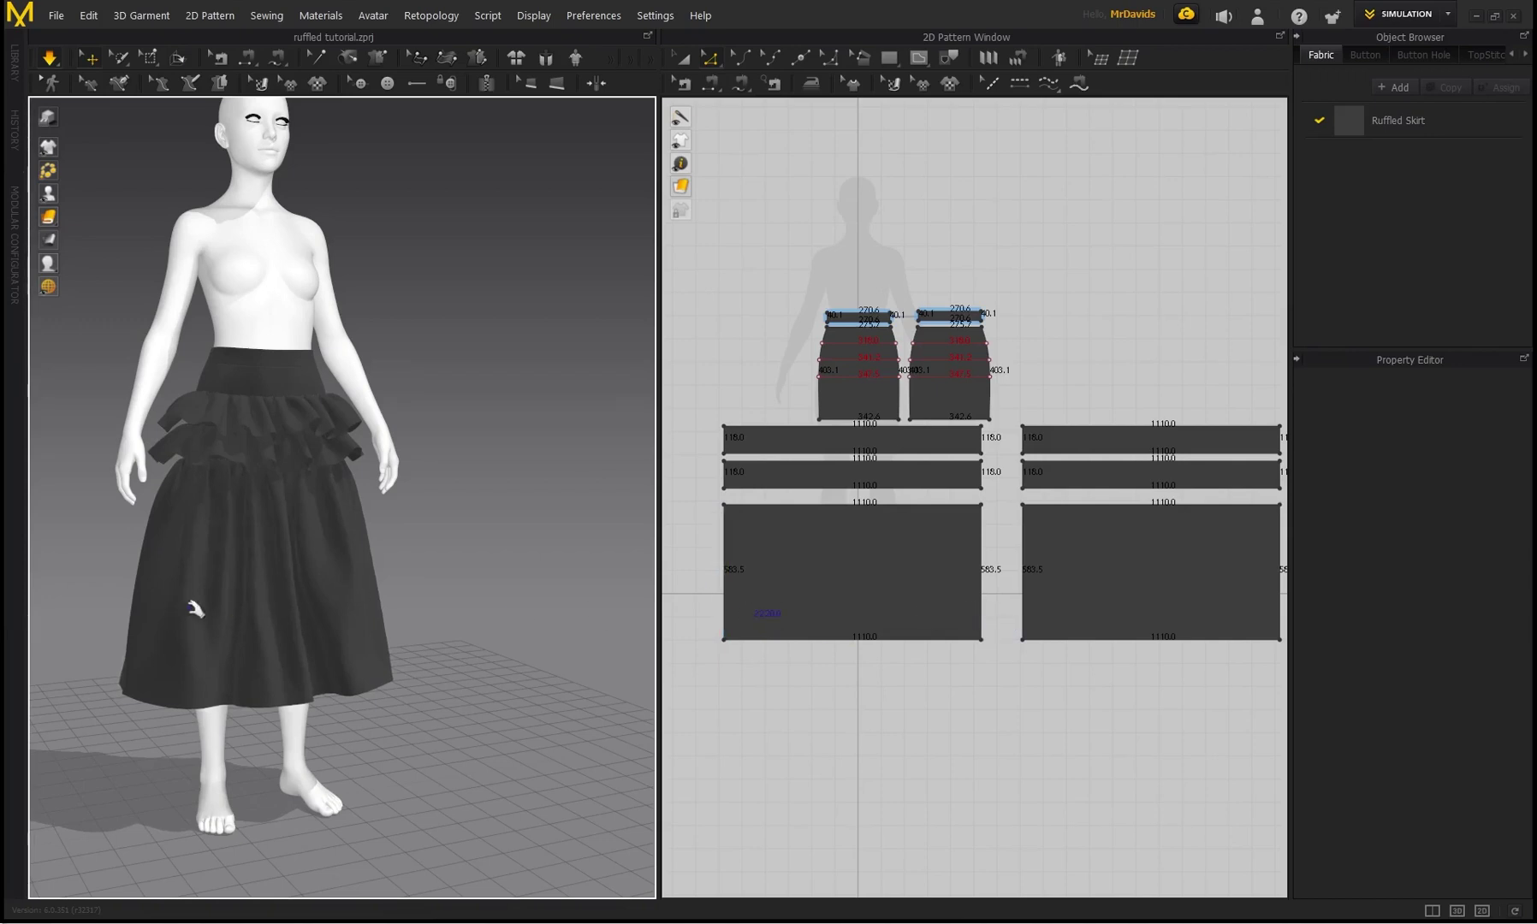
right_click_drag(448, 500, 302, 426)
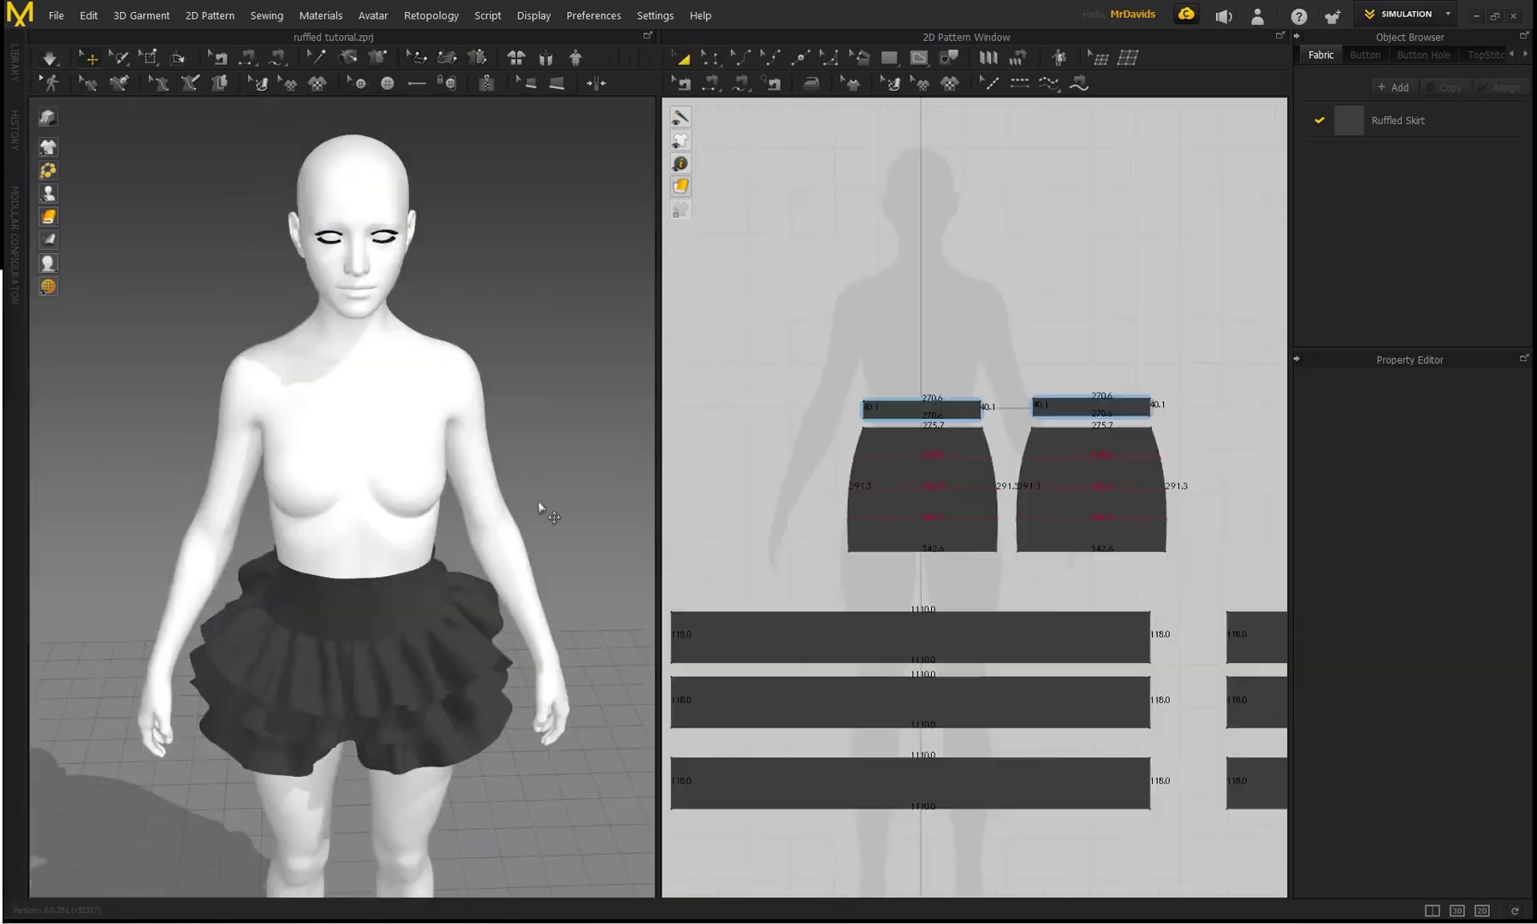
Copy the front and back waistband pieces and place the copies above the skirt patterns, near the avatar silhouette's neck
scroll(359, 370, "up", 3)
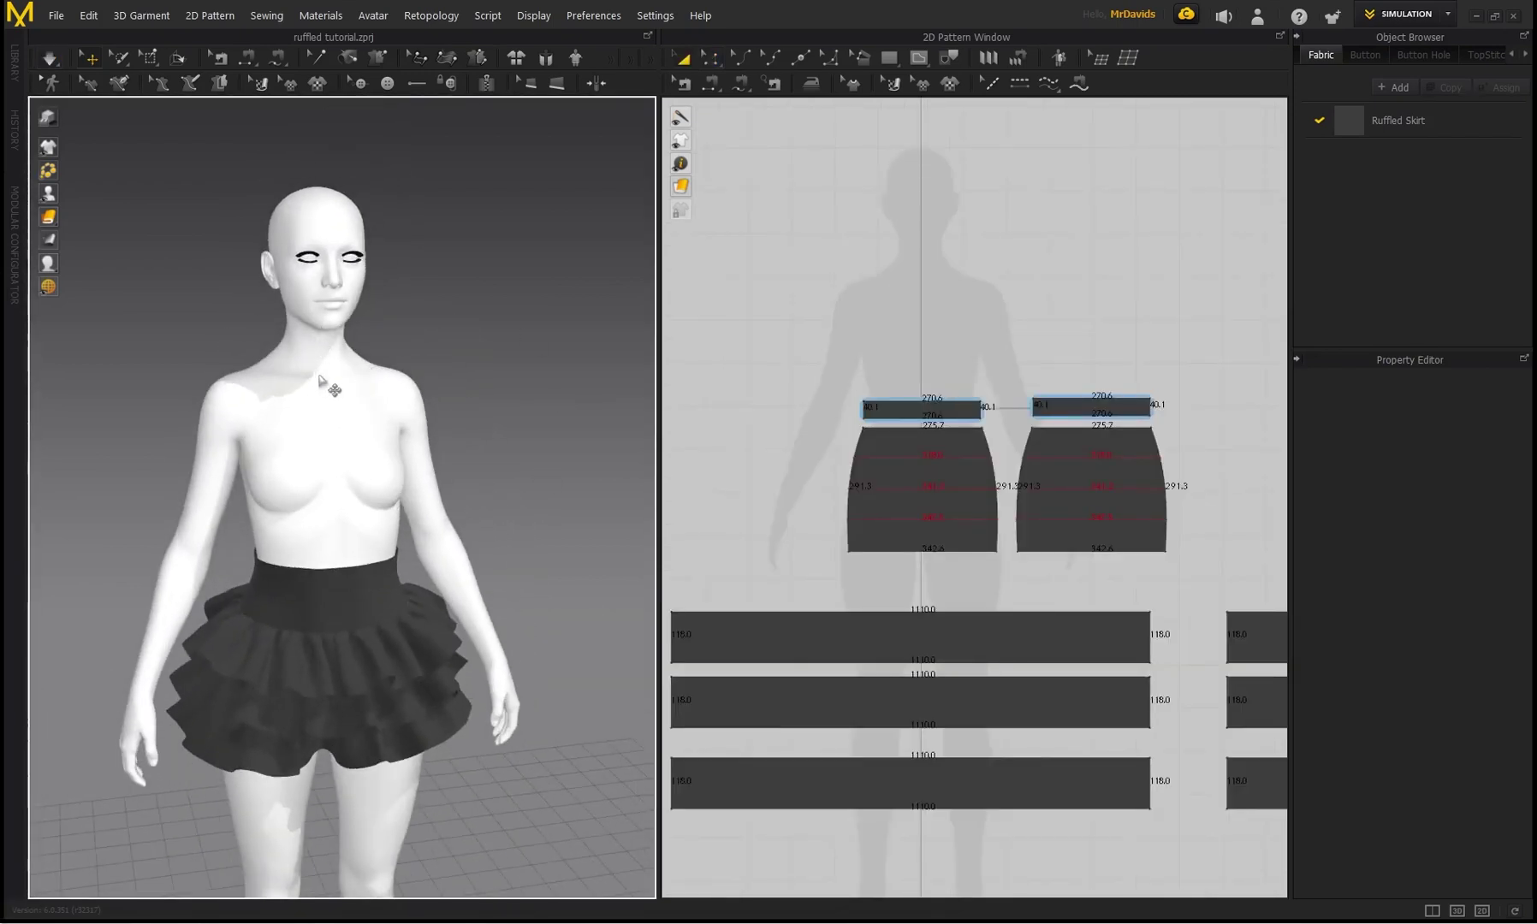
middle_click_drag(319, 377, 329, 355)
scroll(841, 424, "down", 2)
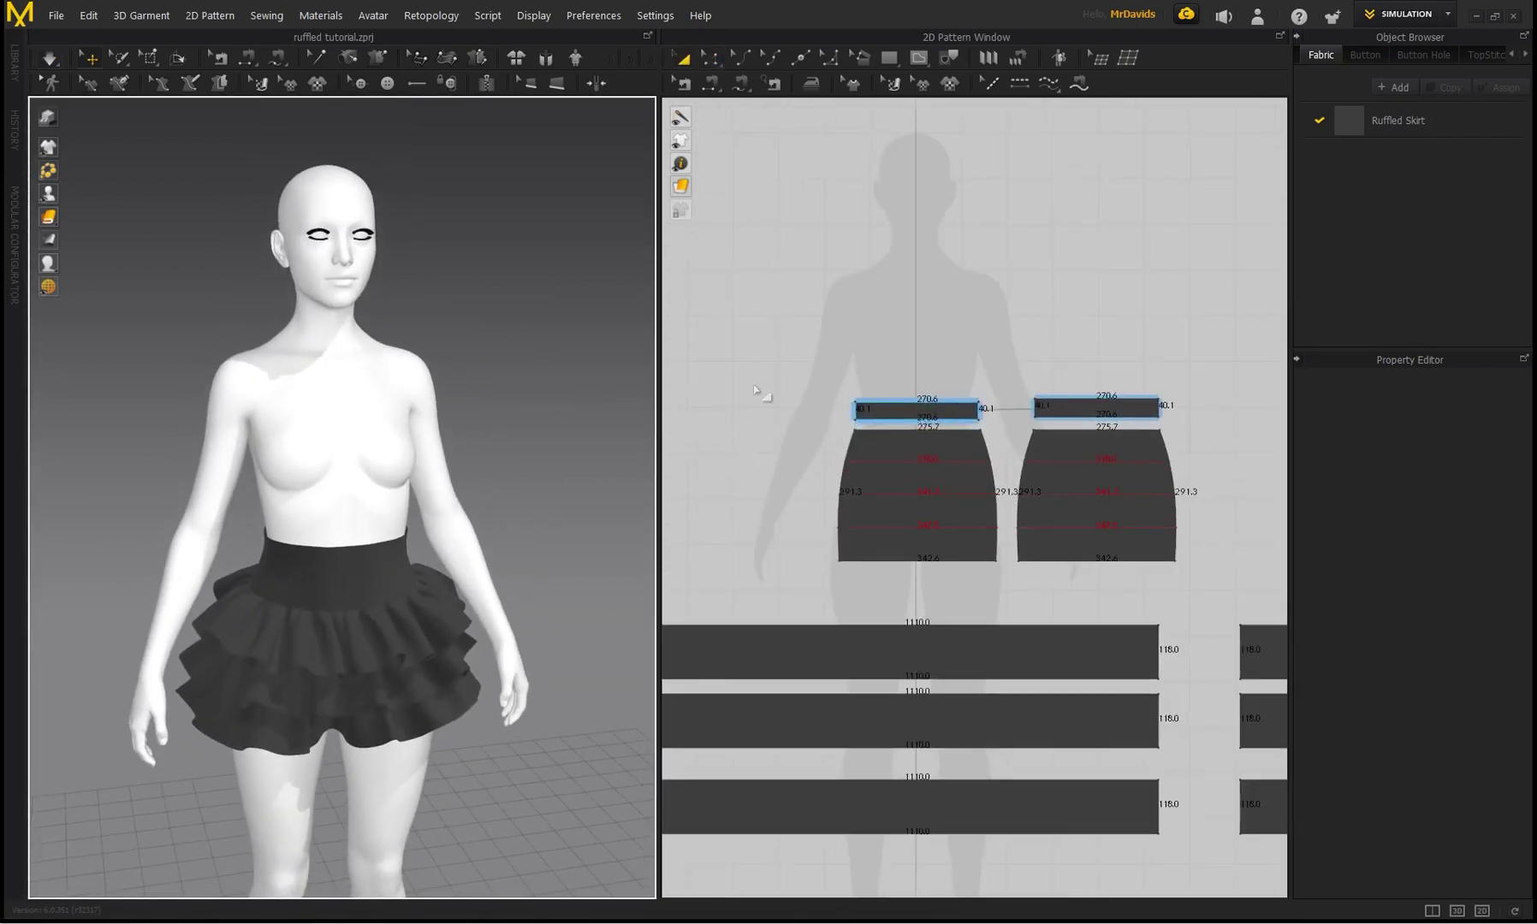
scroll(841, 425, "up", 1)
scroll(895, 420, "down", 1)
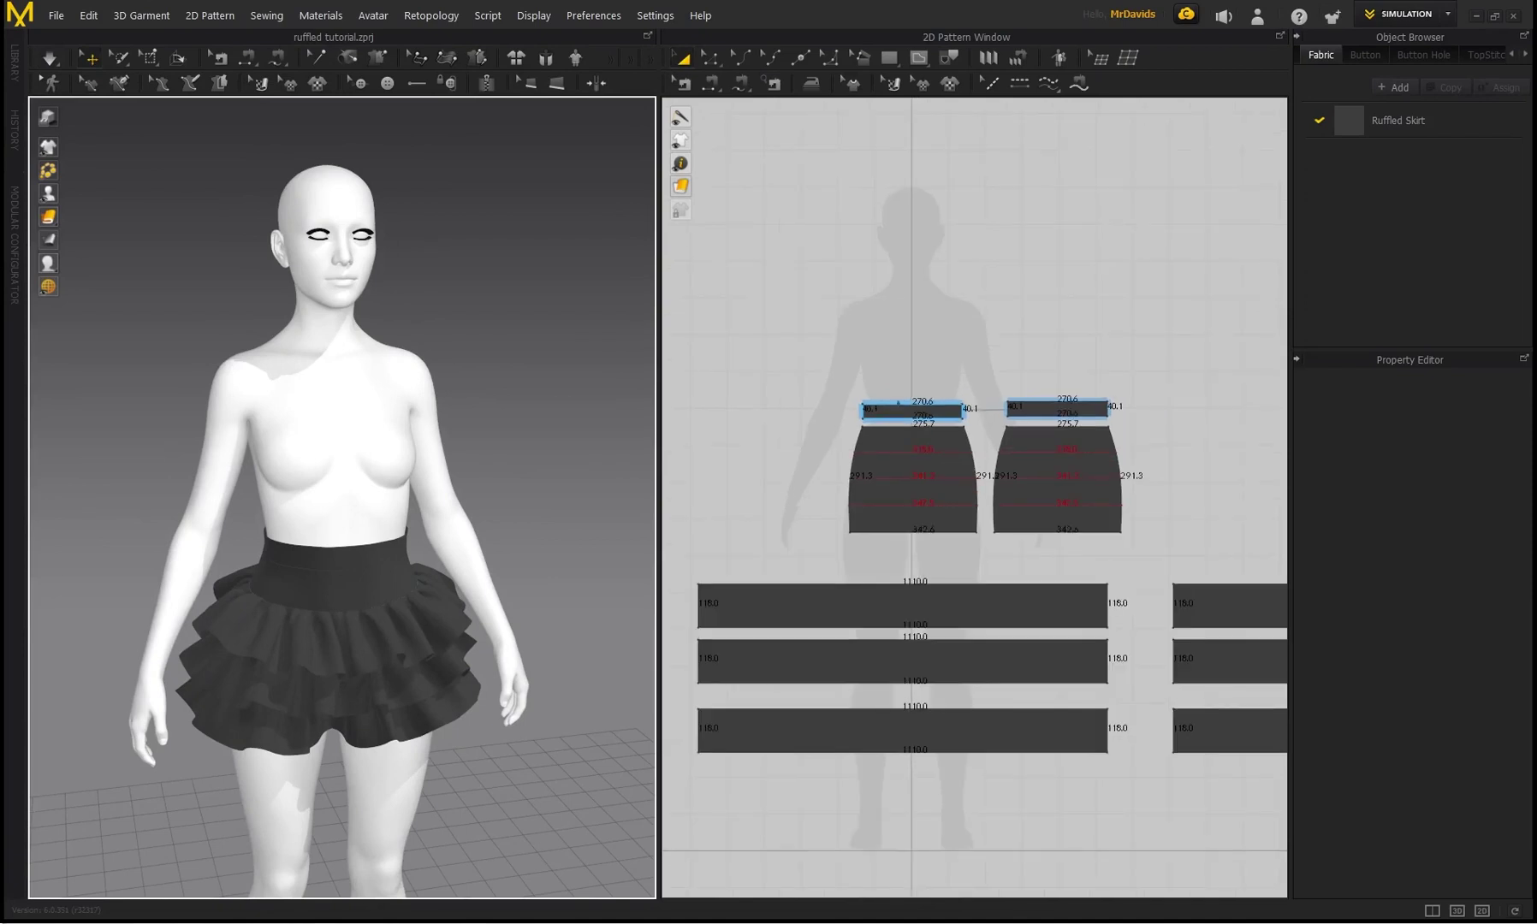
left_click(897, 415)
left_click(1034, 402, "shift")
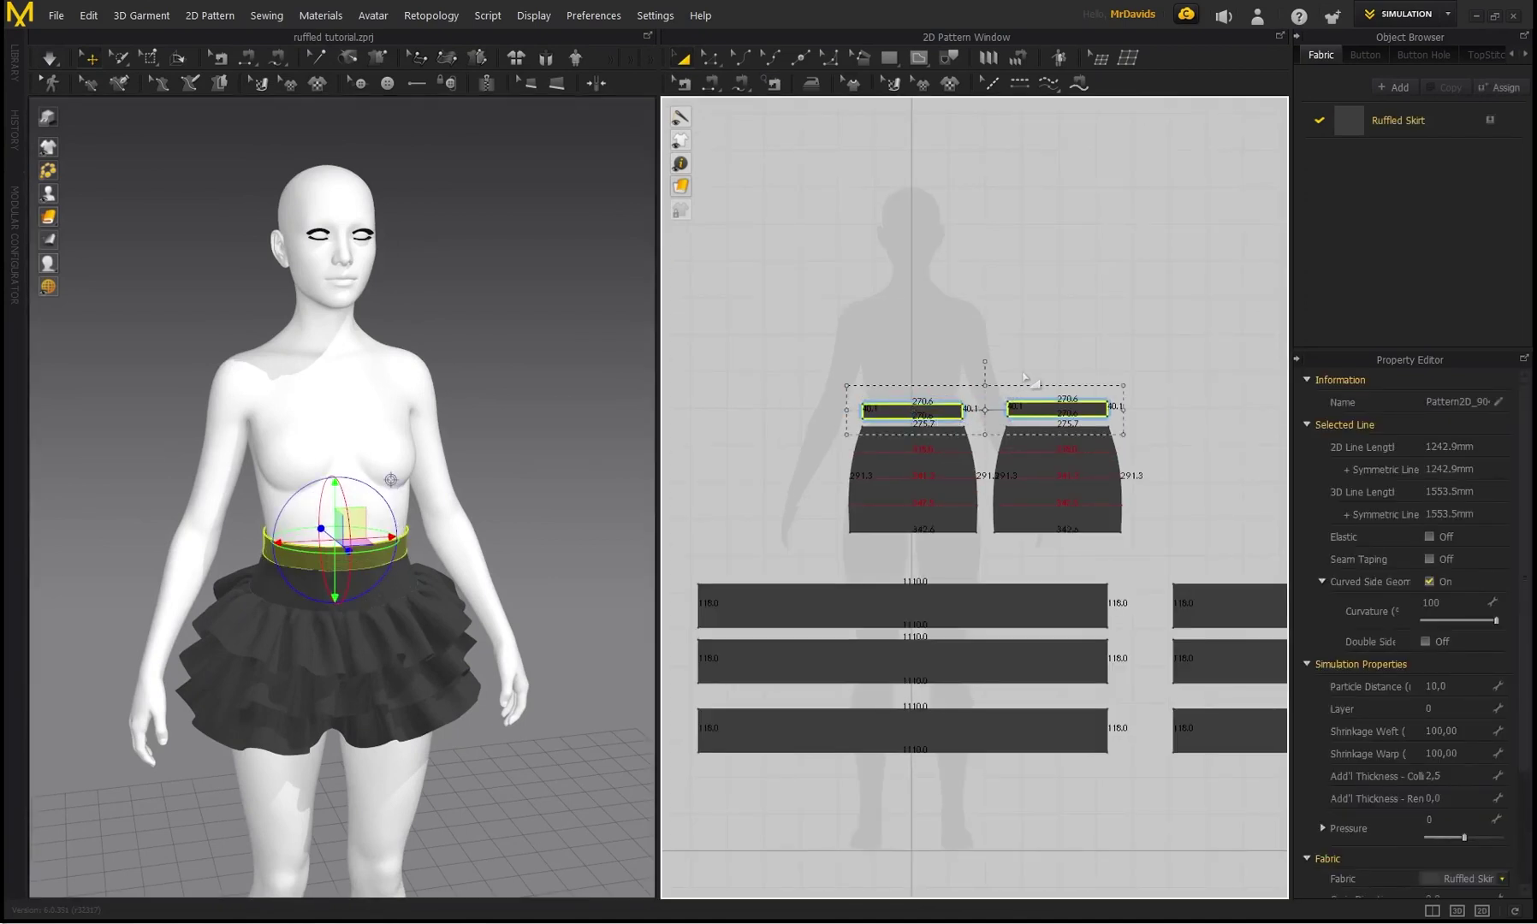
key("ctrl+v")
left_click(919, 279)
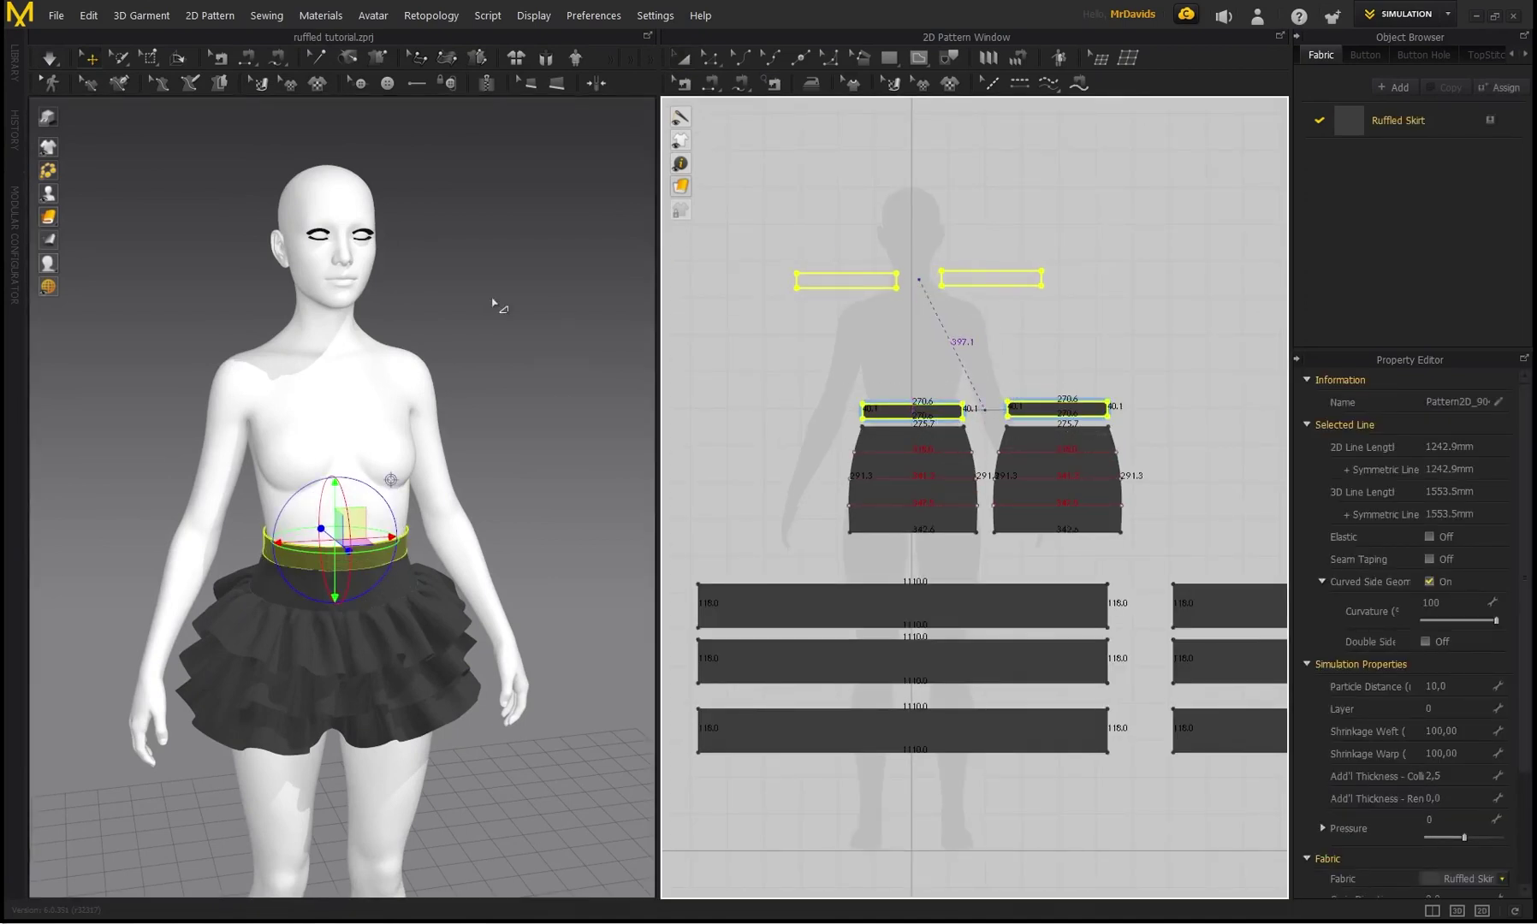
Move the copied bands sideways in 3D toward the avatar's neck
key("2")
left_click(245, 341)
left_click_drag(295, 340, 406, 342)
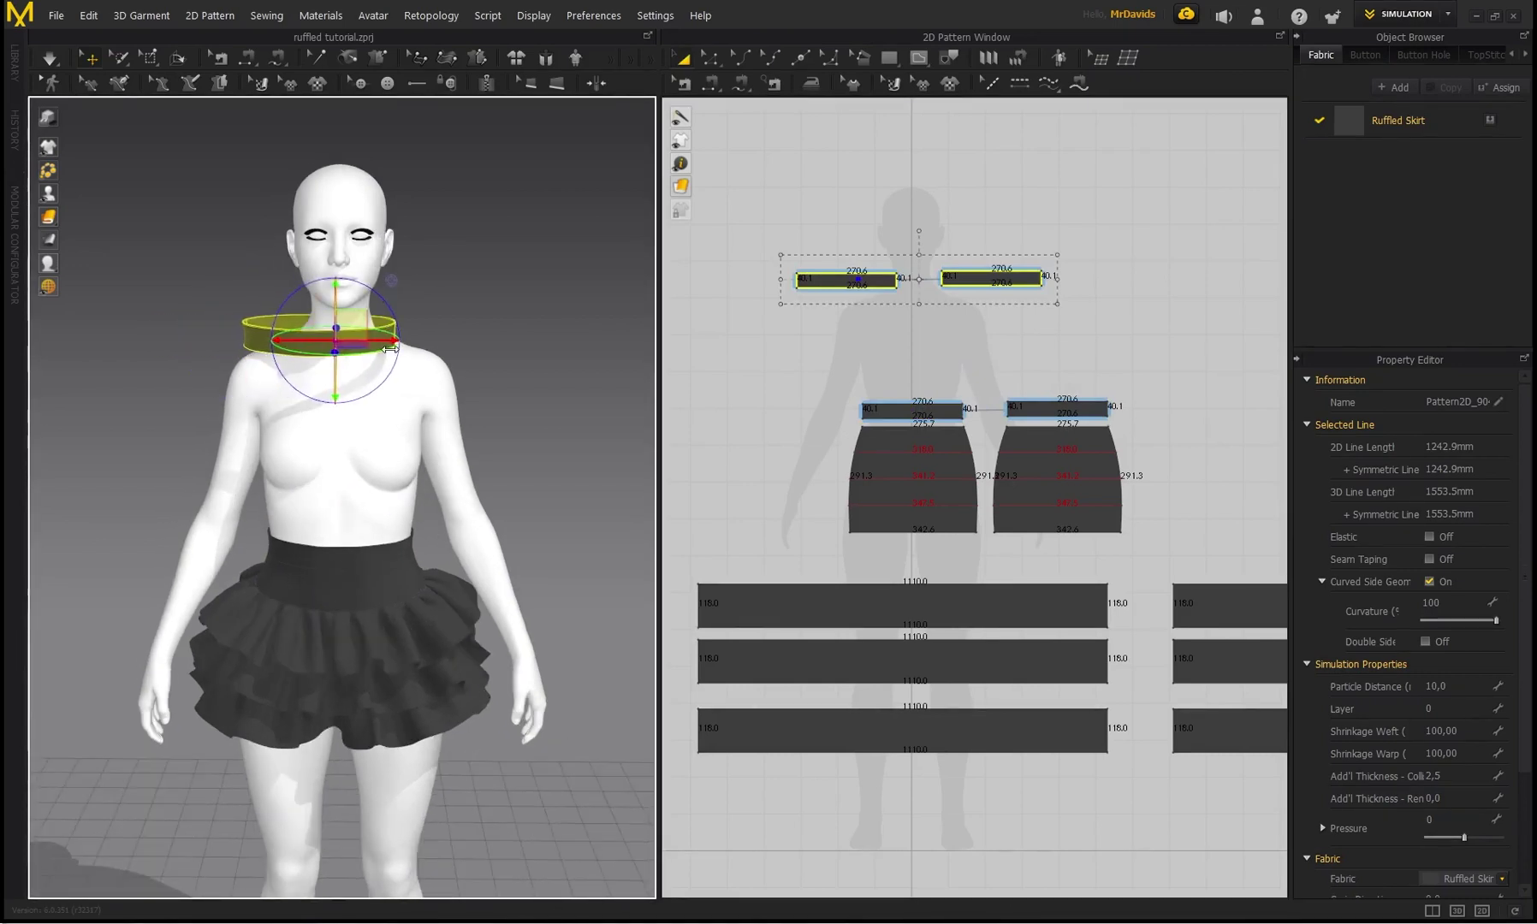
right_click_drag(406, 342, 368, 368)
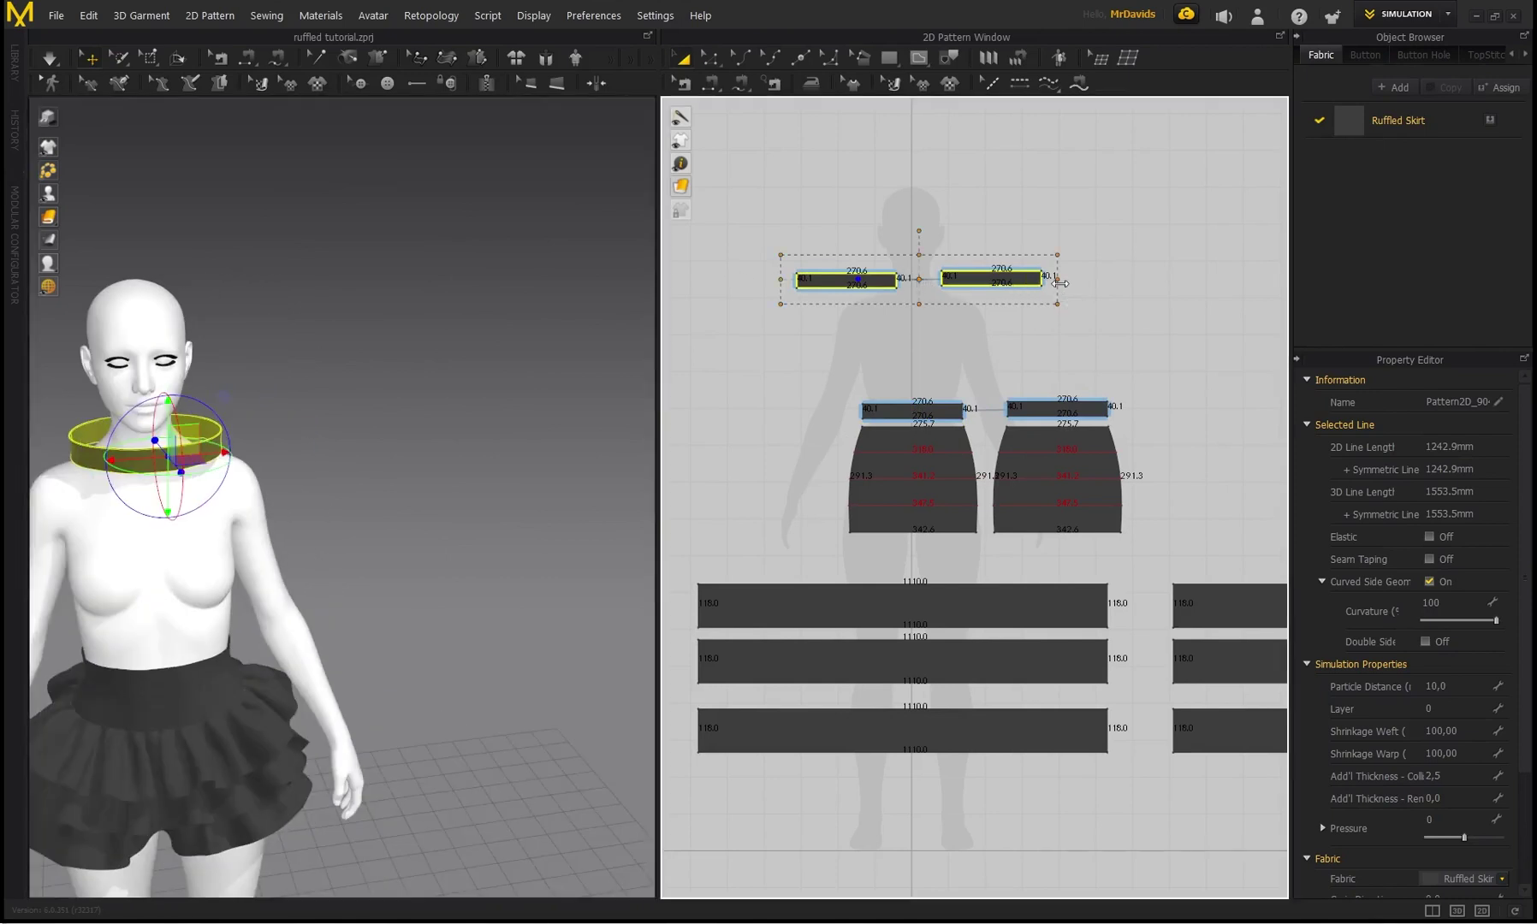
Narrow both copied bands to about 132.2 mm wide each and center them around the avatar's neck
left_click_drag(1060, 283, 988, 287)
scroll(171, 439, "up", 5)
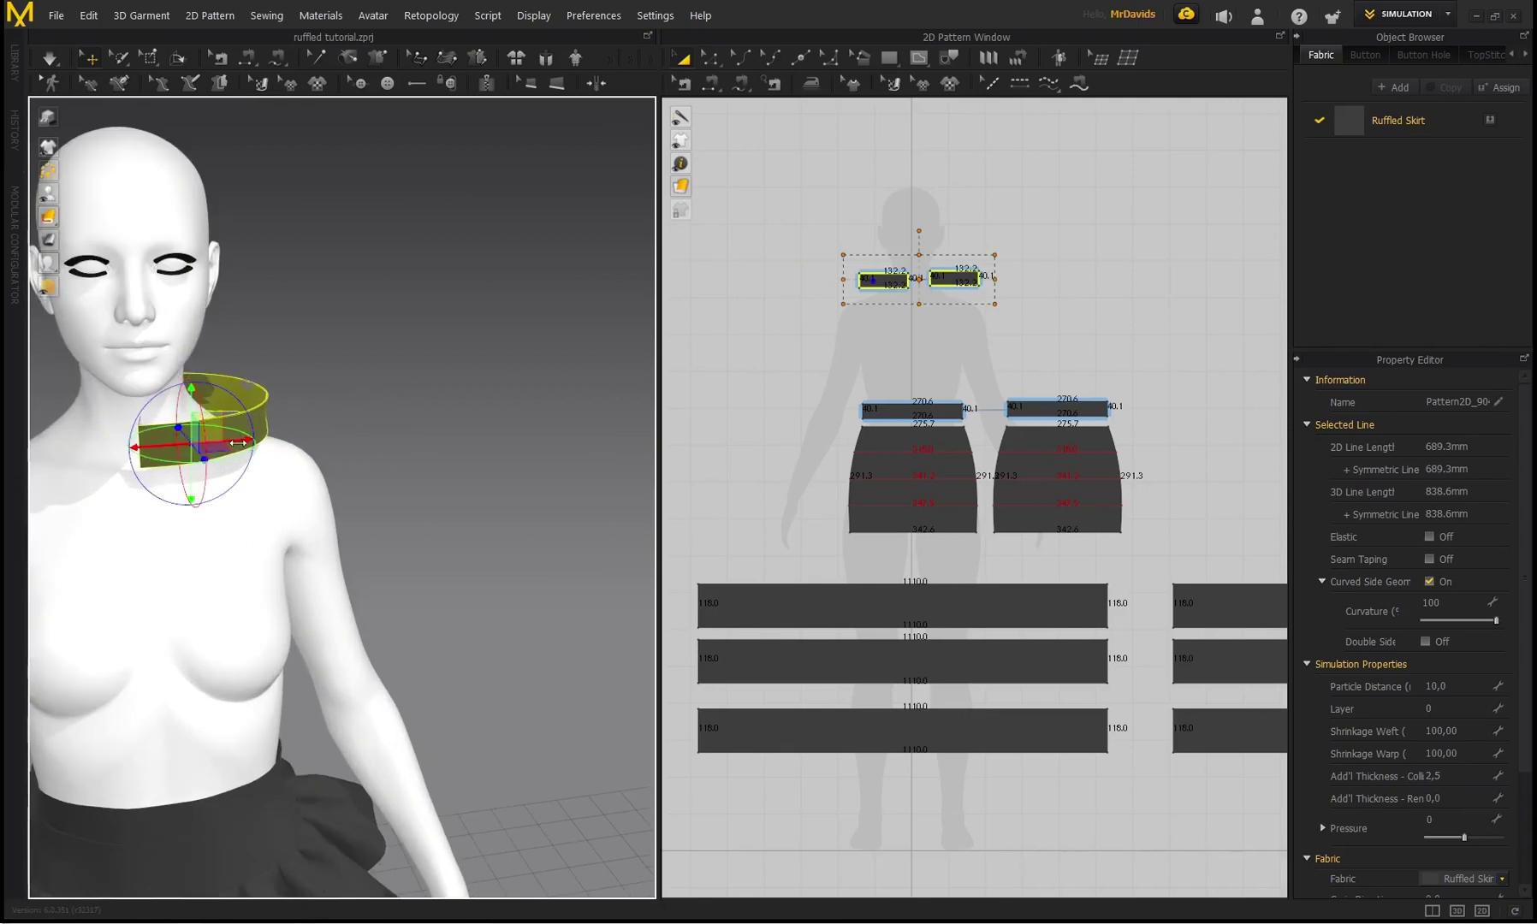
left_click_drag(238, 442, 170, 447)
right_click_drag(223, 436, 453, 432)
right_click_drag(278, 479, 250, 439)
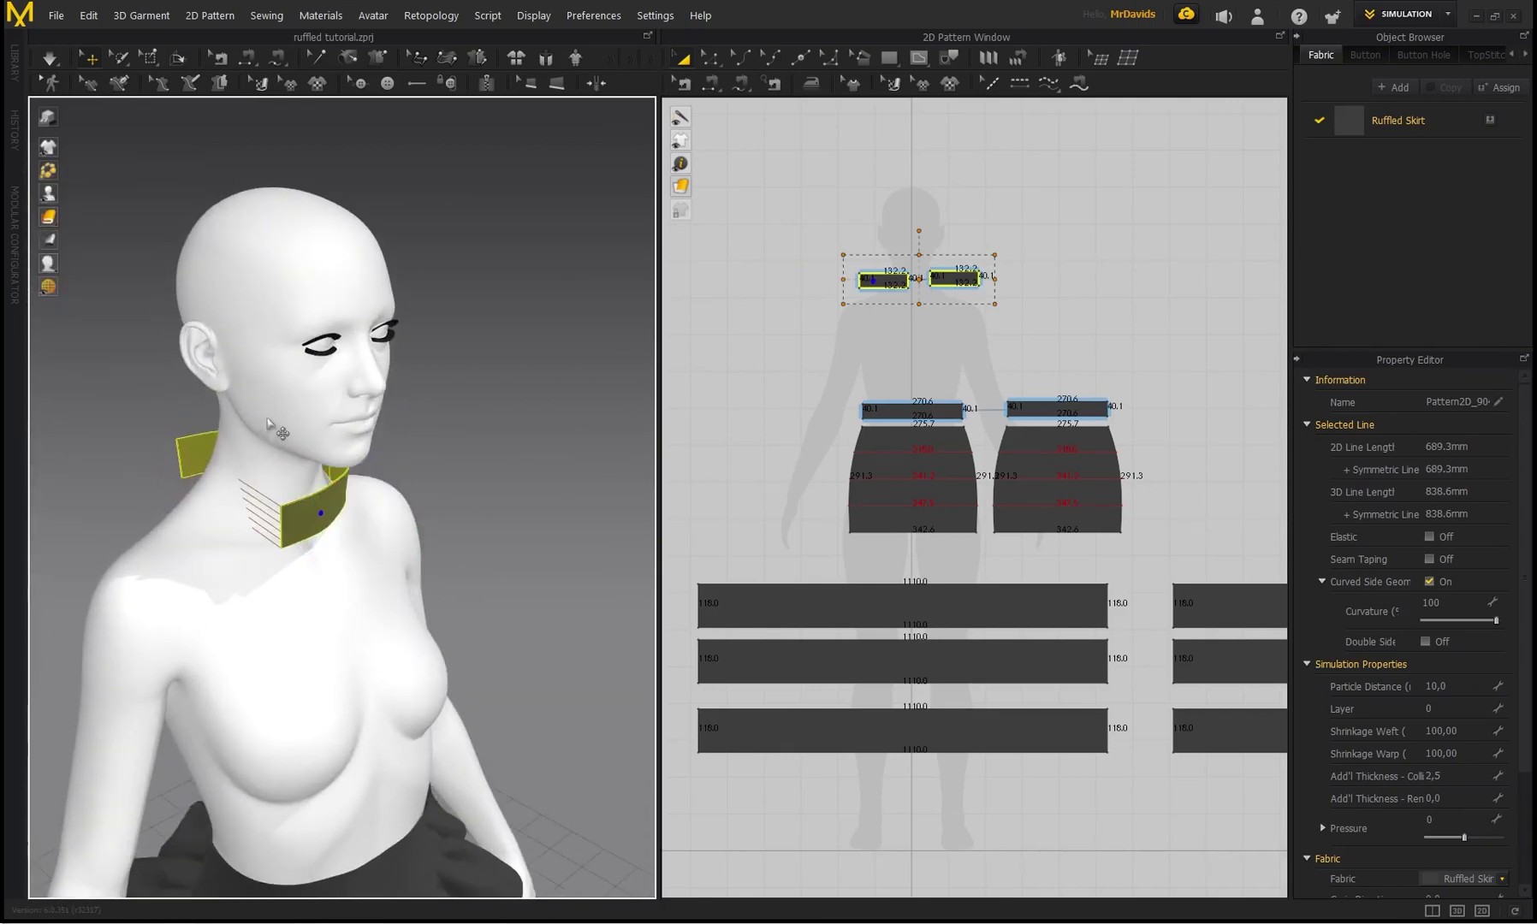
Simulate the narrowed bands and tug the front edge so the collar fits flat around the neck
key("space")
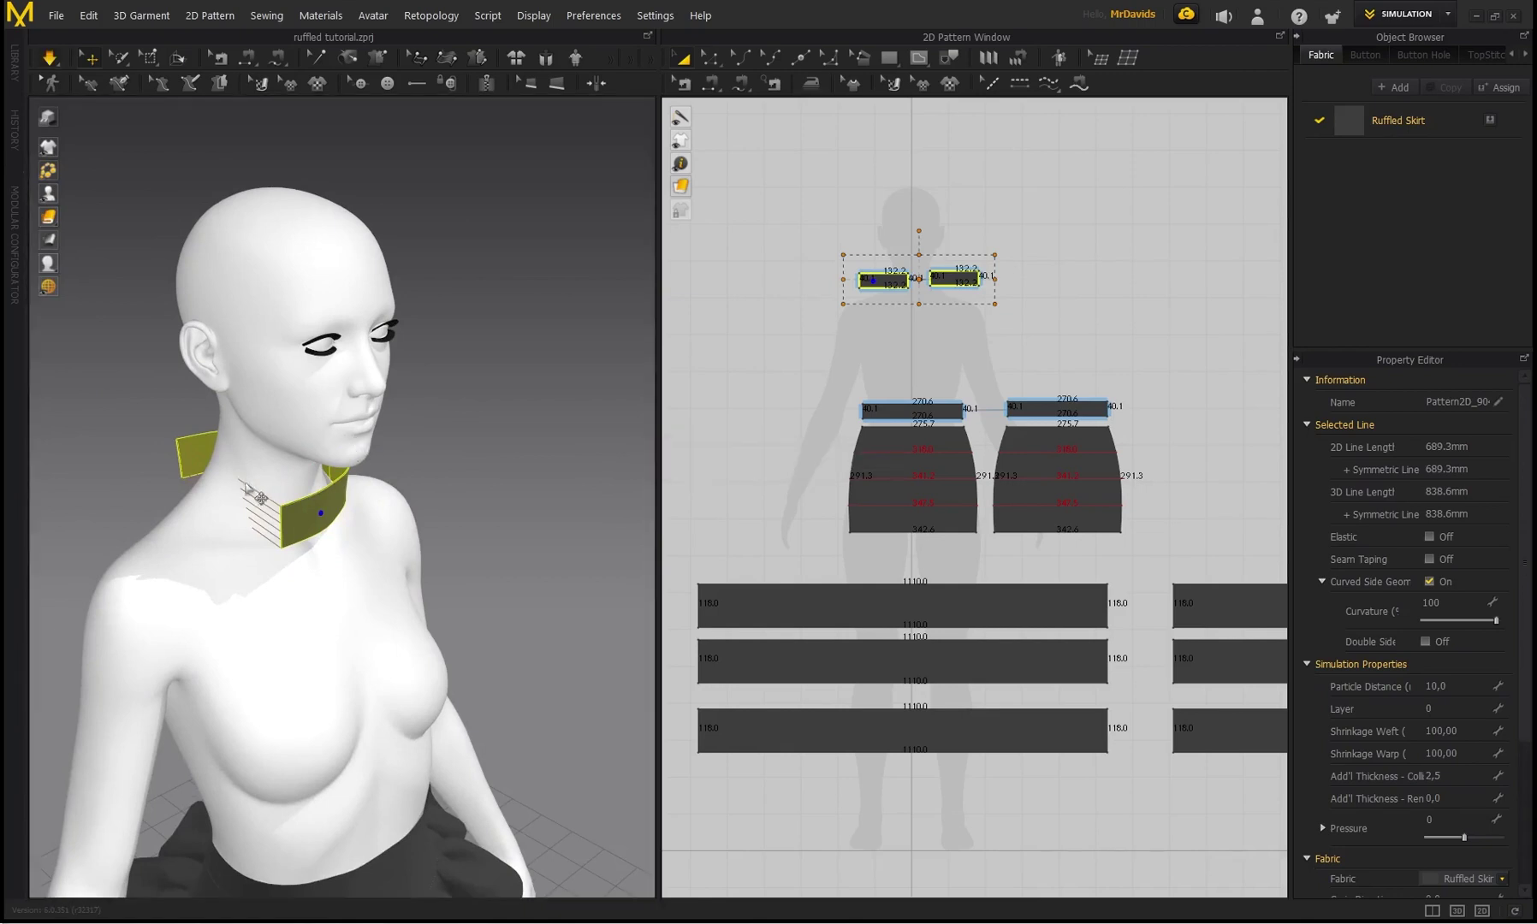
key("2")
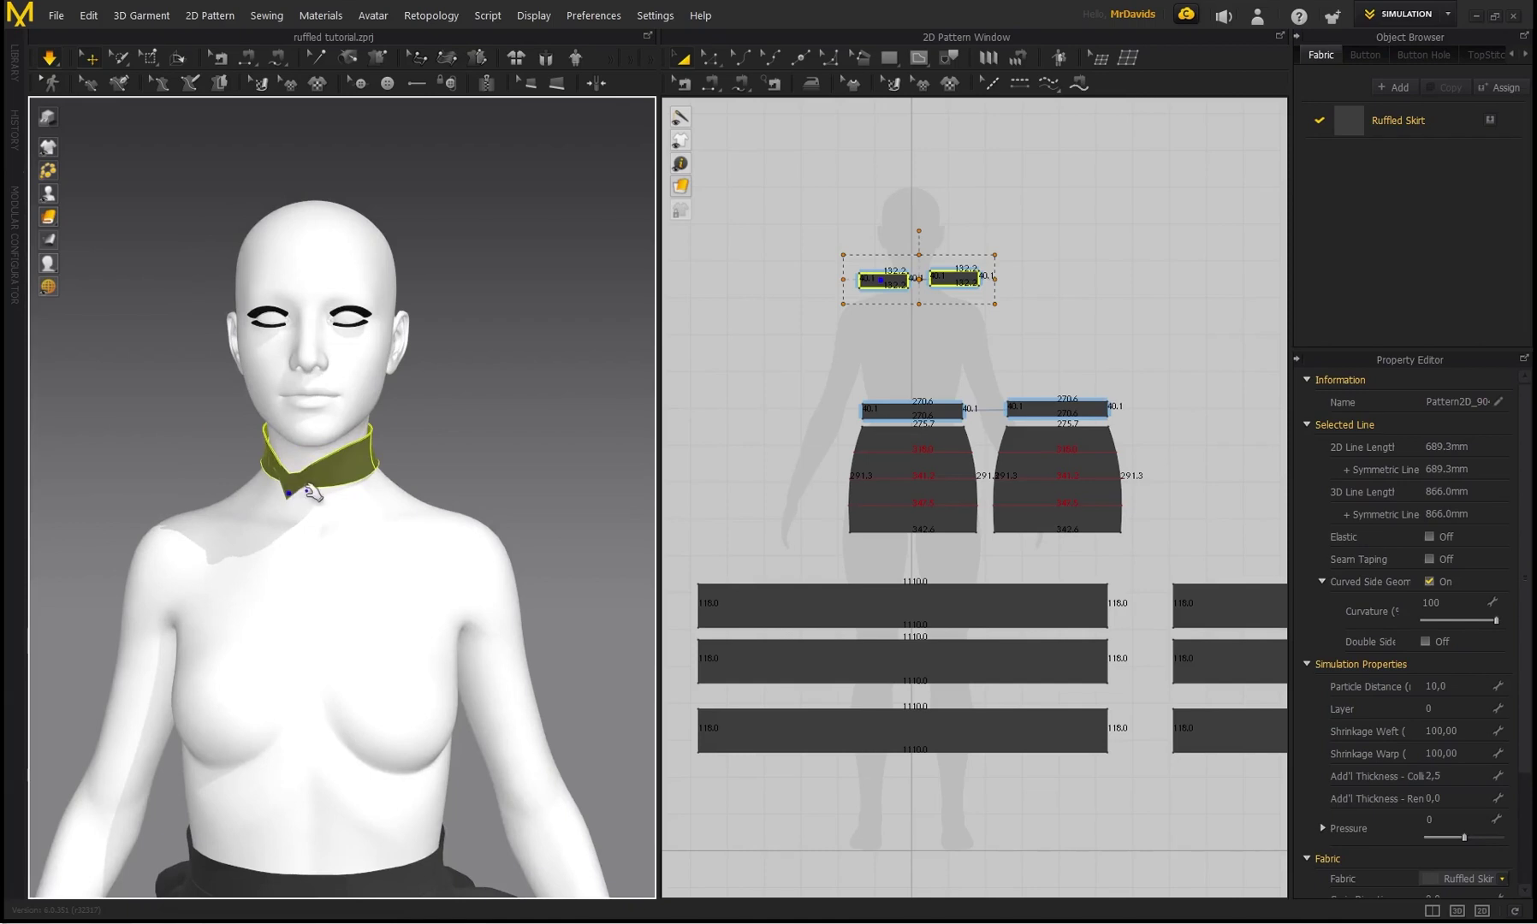
left_click_drag(307, 490, 314, 488)
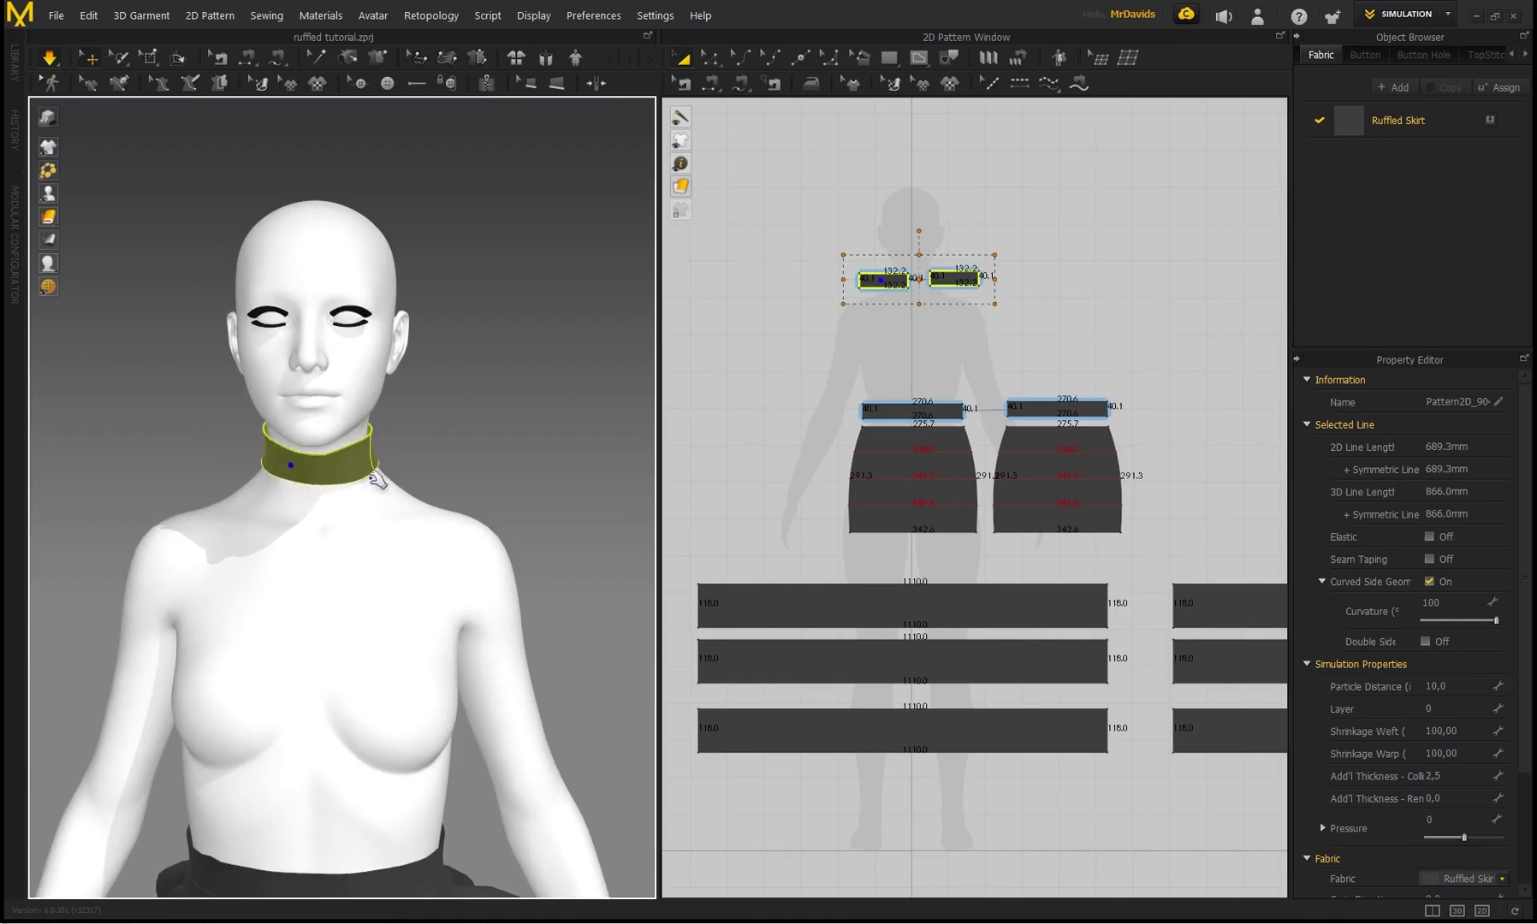
left_click(464, 451)
right_click_drag(449, 418, 507, 415)
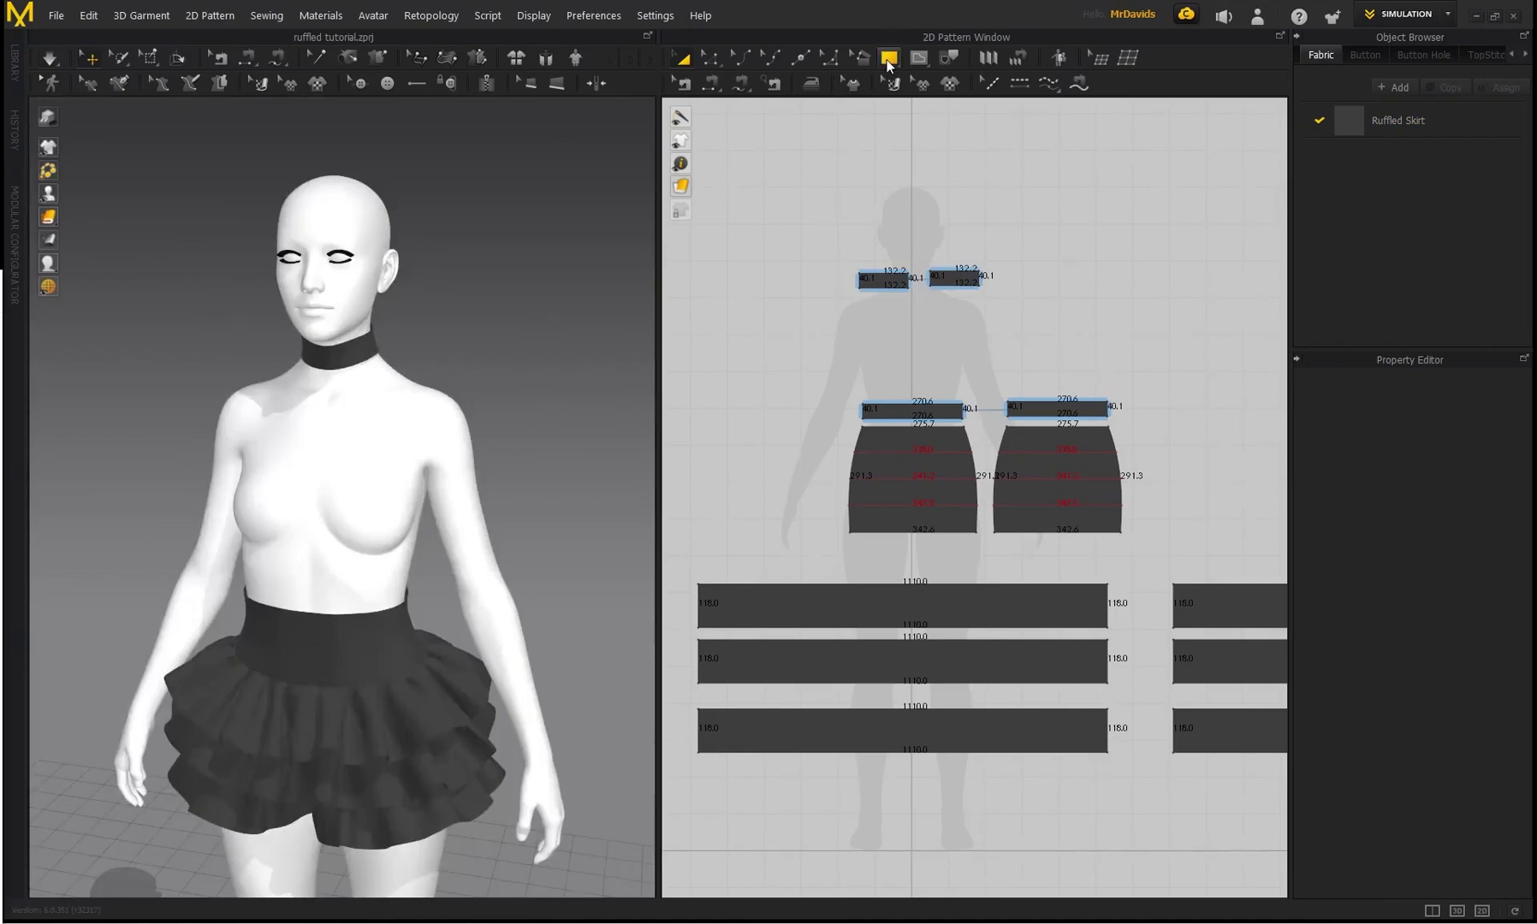
Draw a rectangular ruffle strip about 485.8 by 29.7 mm just below the front collar pattern
left_click(888, 60)
left_click(914, 96)
scroll(759, 275, "up", 2)
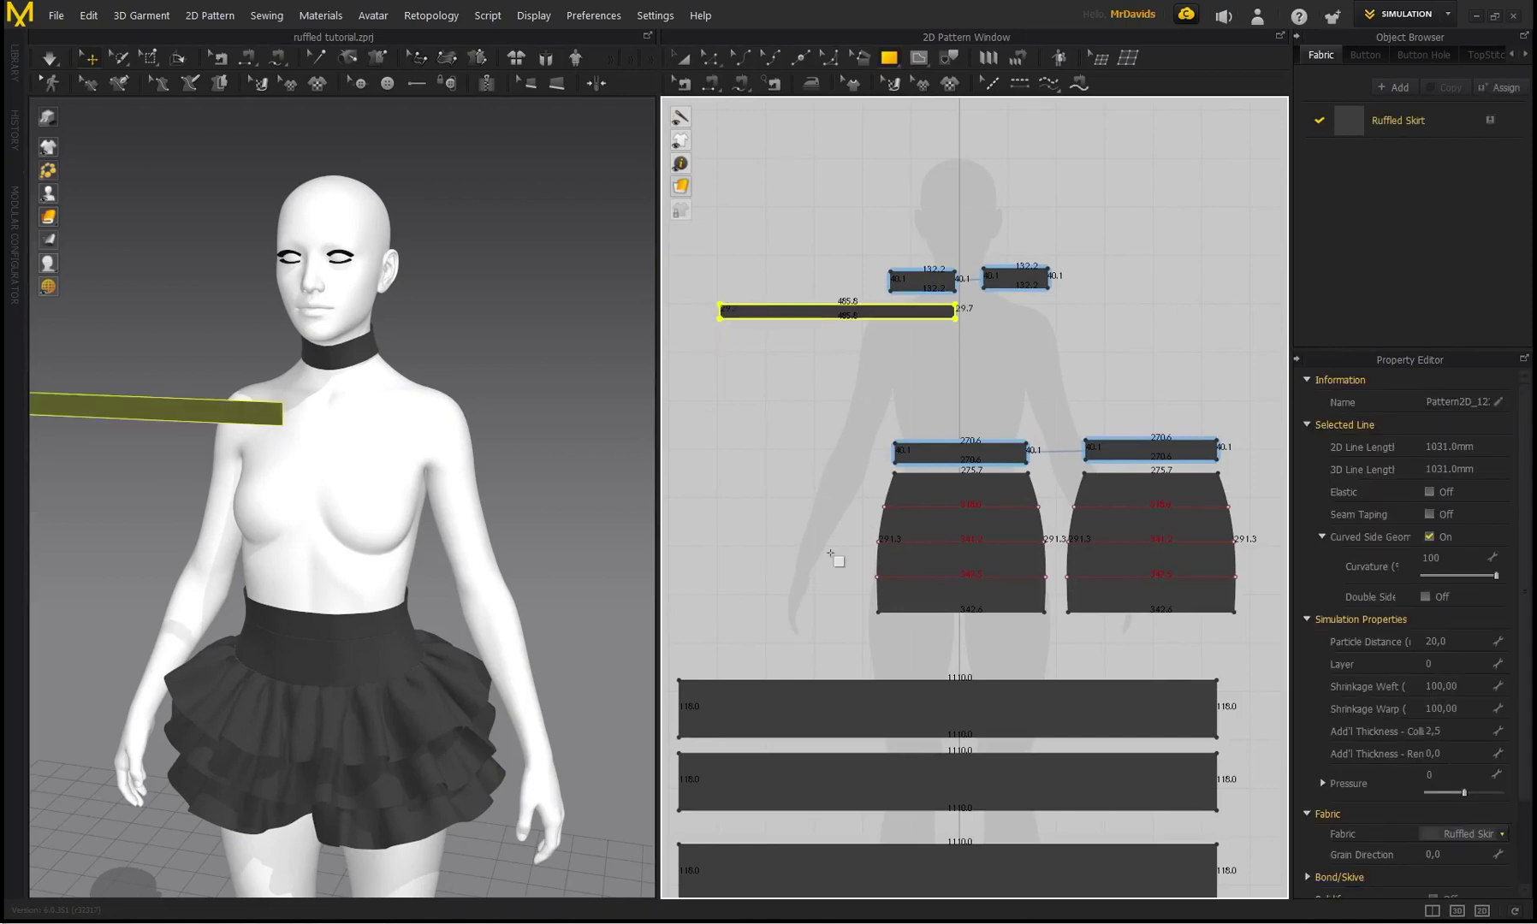
Center the new strip in front of the avatar's chest and raise it toward the collar
right_click_drag(363, 355, 411, 353)
left_click(184, 479)
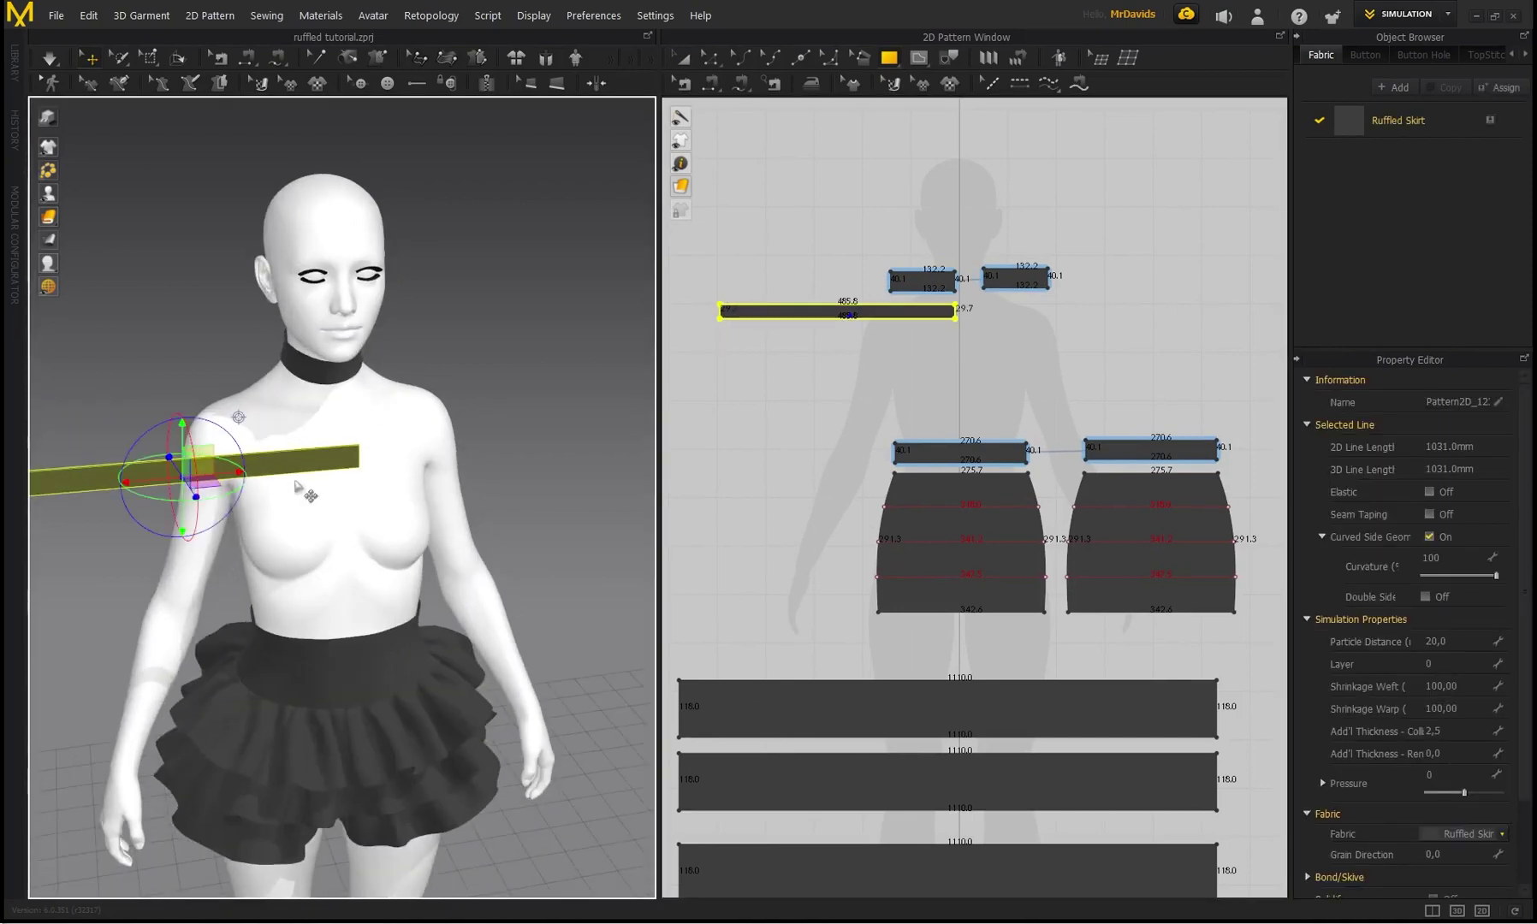
right_click_drag(295, 482, 321, 513)
left_click_drag(242, 476, 373, 472)
right_click_drag(373, 472, 324, 409)
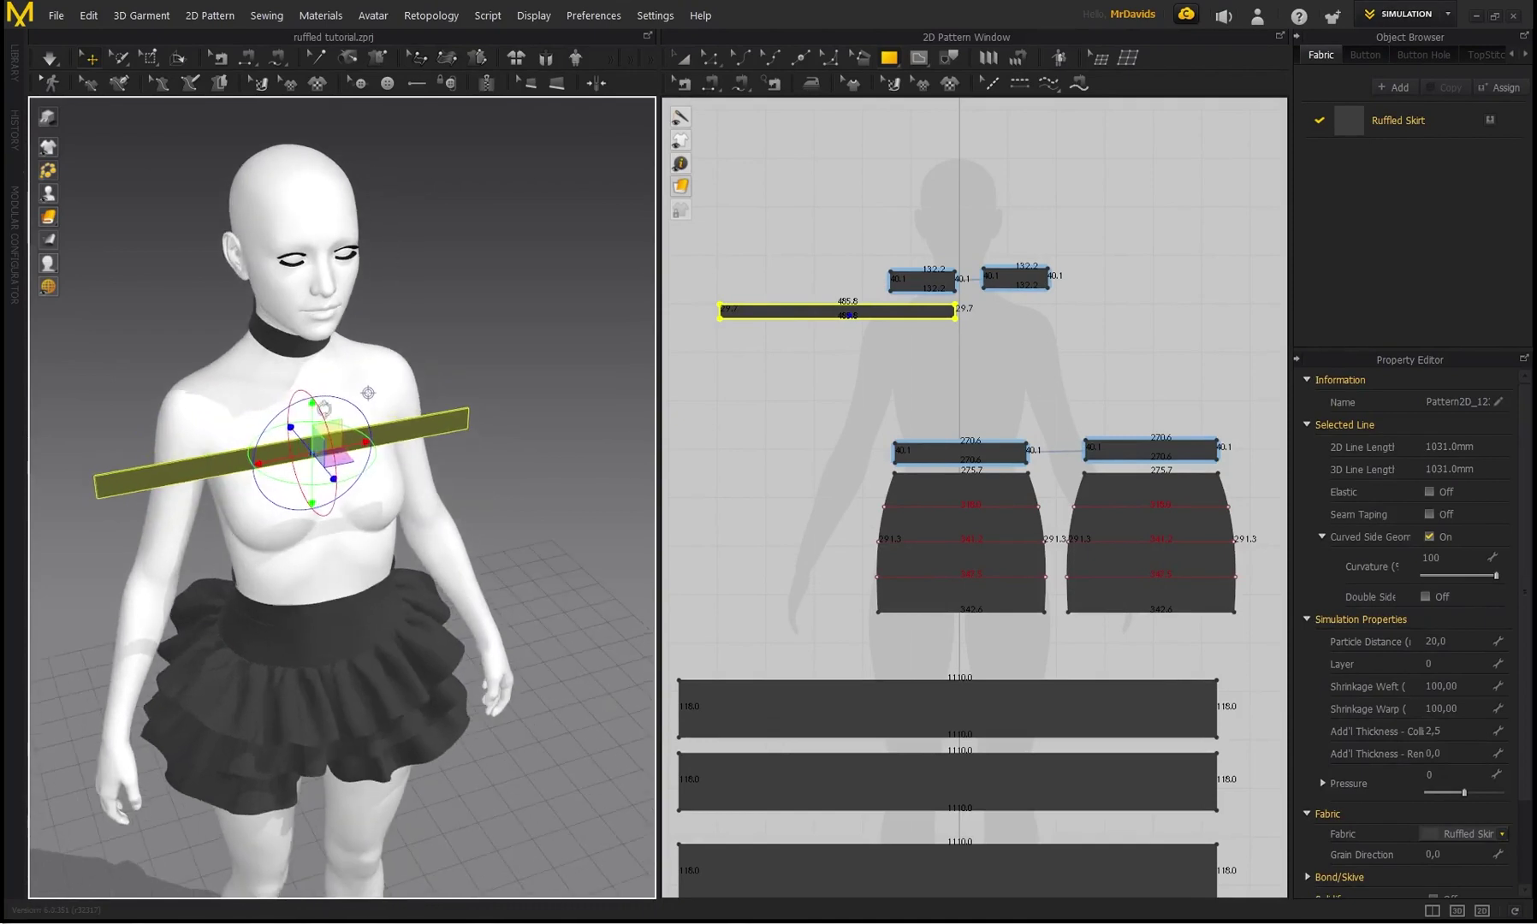
mouse_move(364, 444)
left_mouse_down()
mouse_move(452, 426)
mouse_move(369, 410)
mouse_move(379, 420)
left_mouse_up()
Sew the strip's upper edge to the front collar's lower edge and simulate it into a gathered ruffle
left_click(710, 83)
left_click(769, 306)
scroll(826, 277, "up", 3)
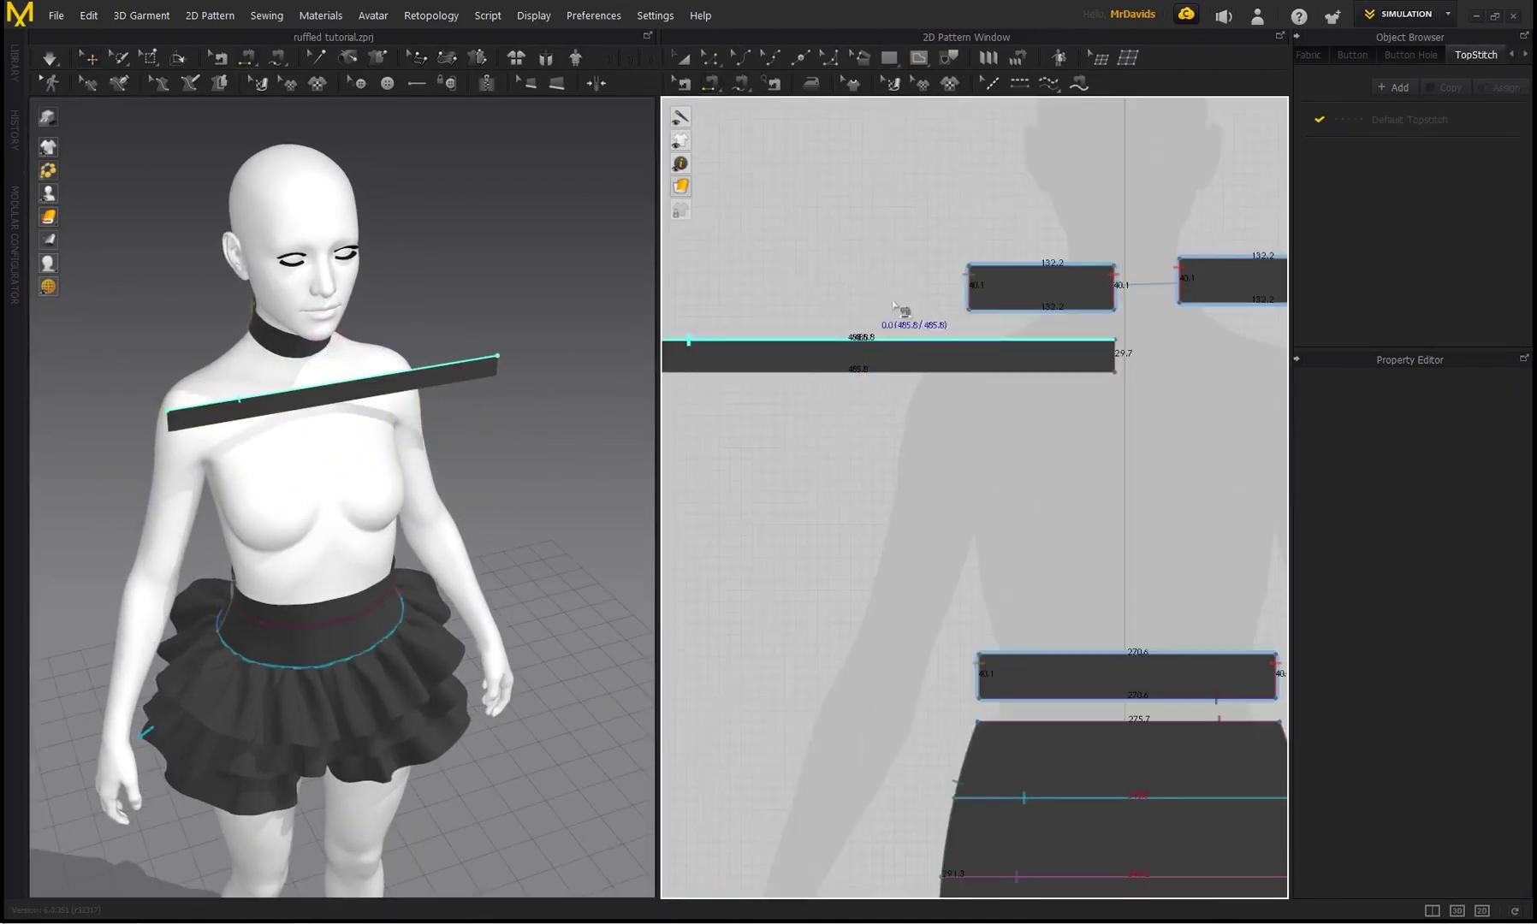
left_click(983, 313)
right_click_drag(435, 231, 414, 239)
key("space")
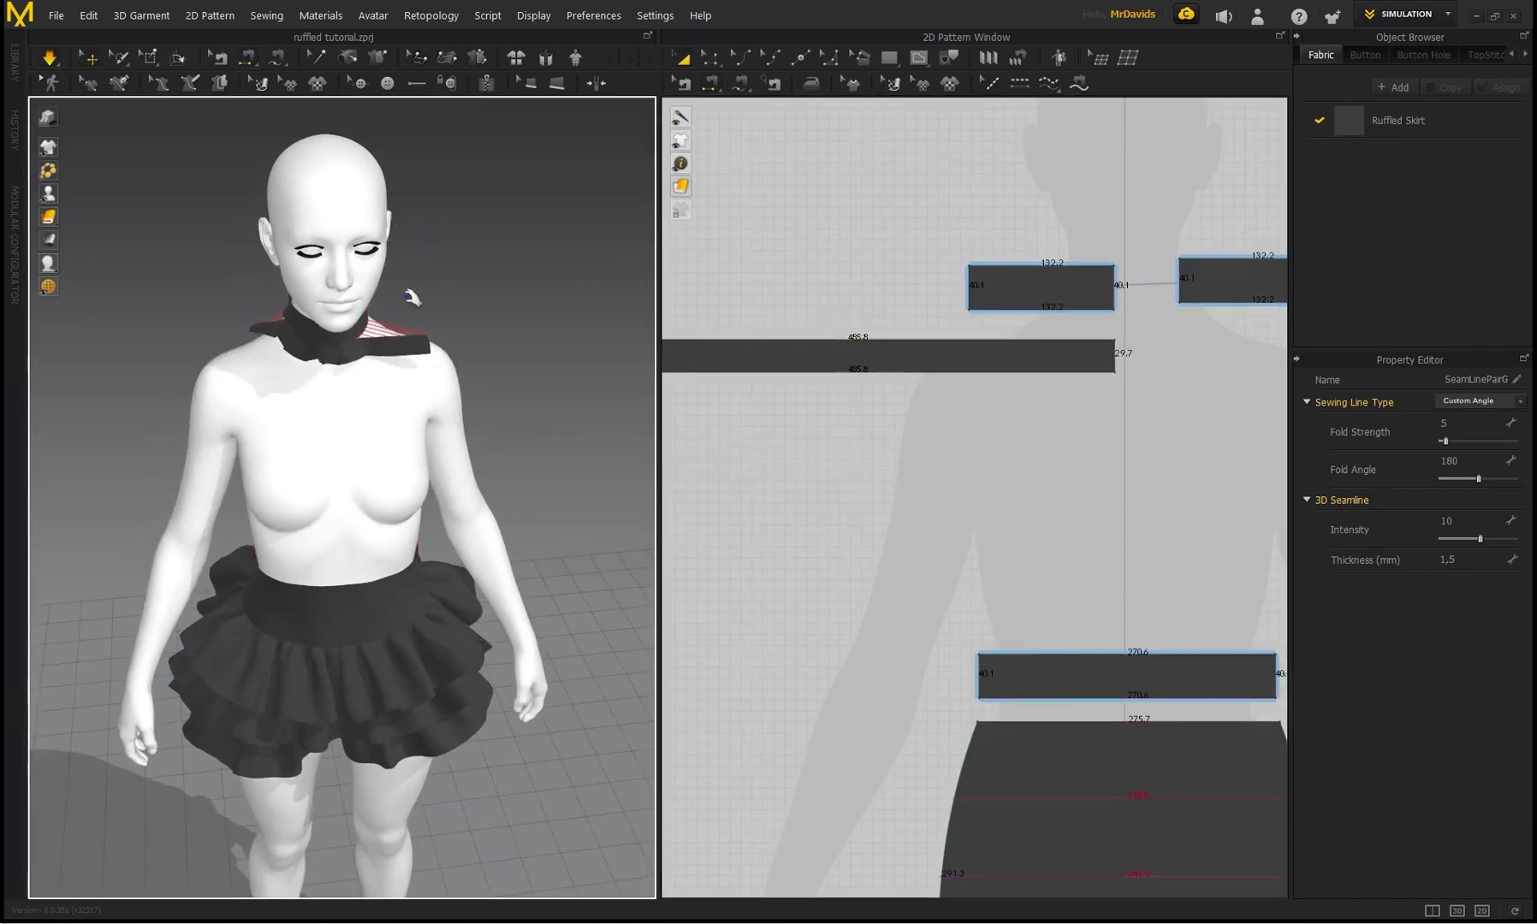
scroll(351, 310, "up", 6)
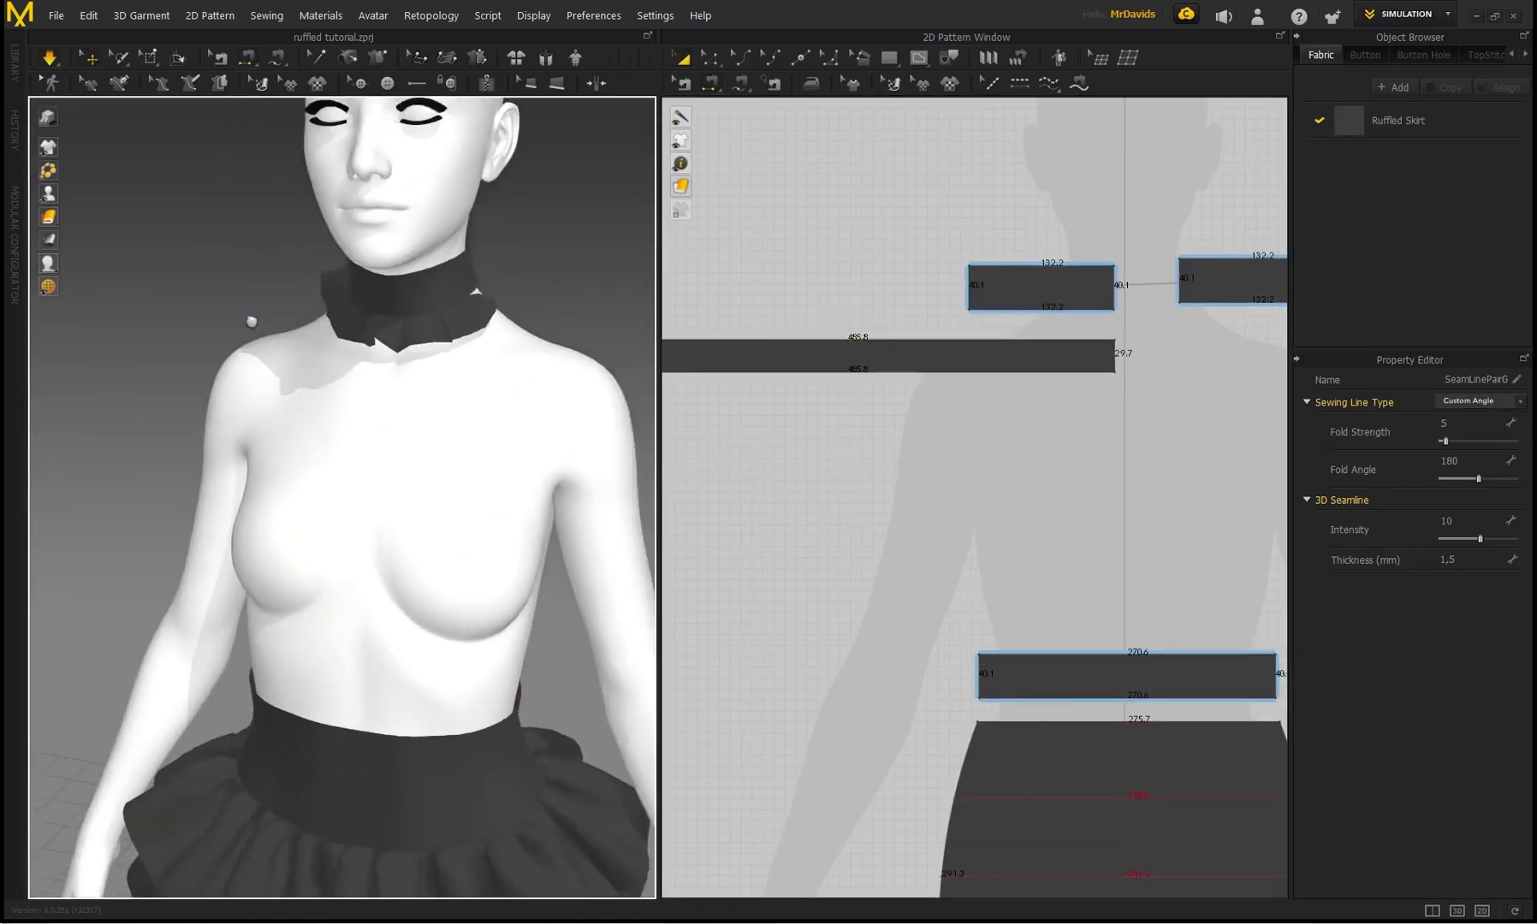
key("space")
Set the front collar ruffle's particle distance to 10
left_click(686, 59)
scroll(958, 318, "down", 3)
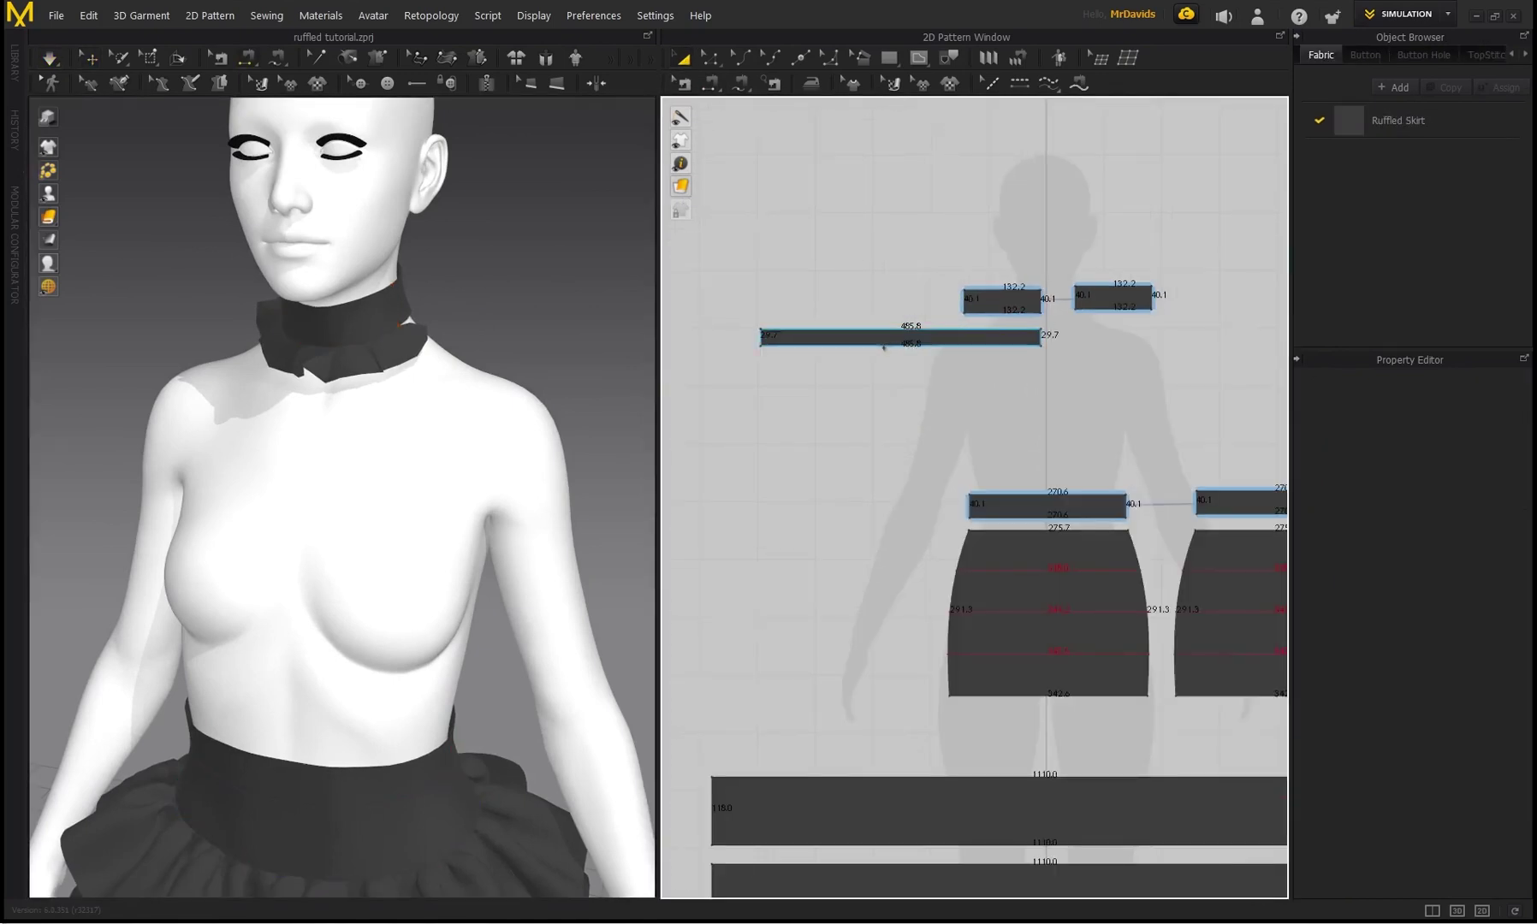
left_click(884, 341)
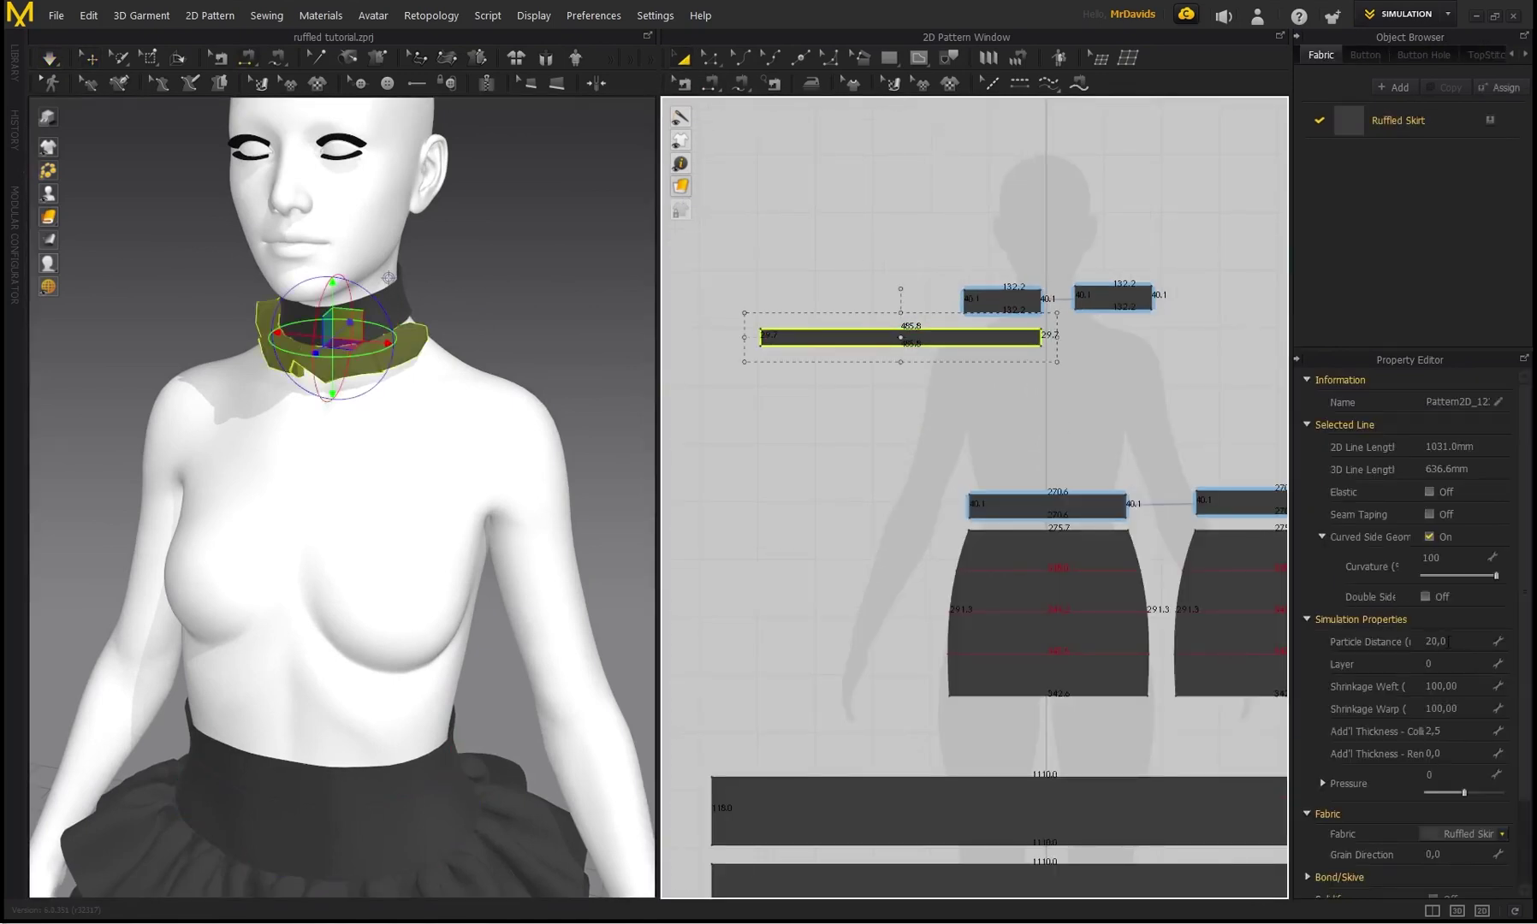
left_click(1448, 641)
key("Return")
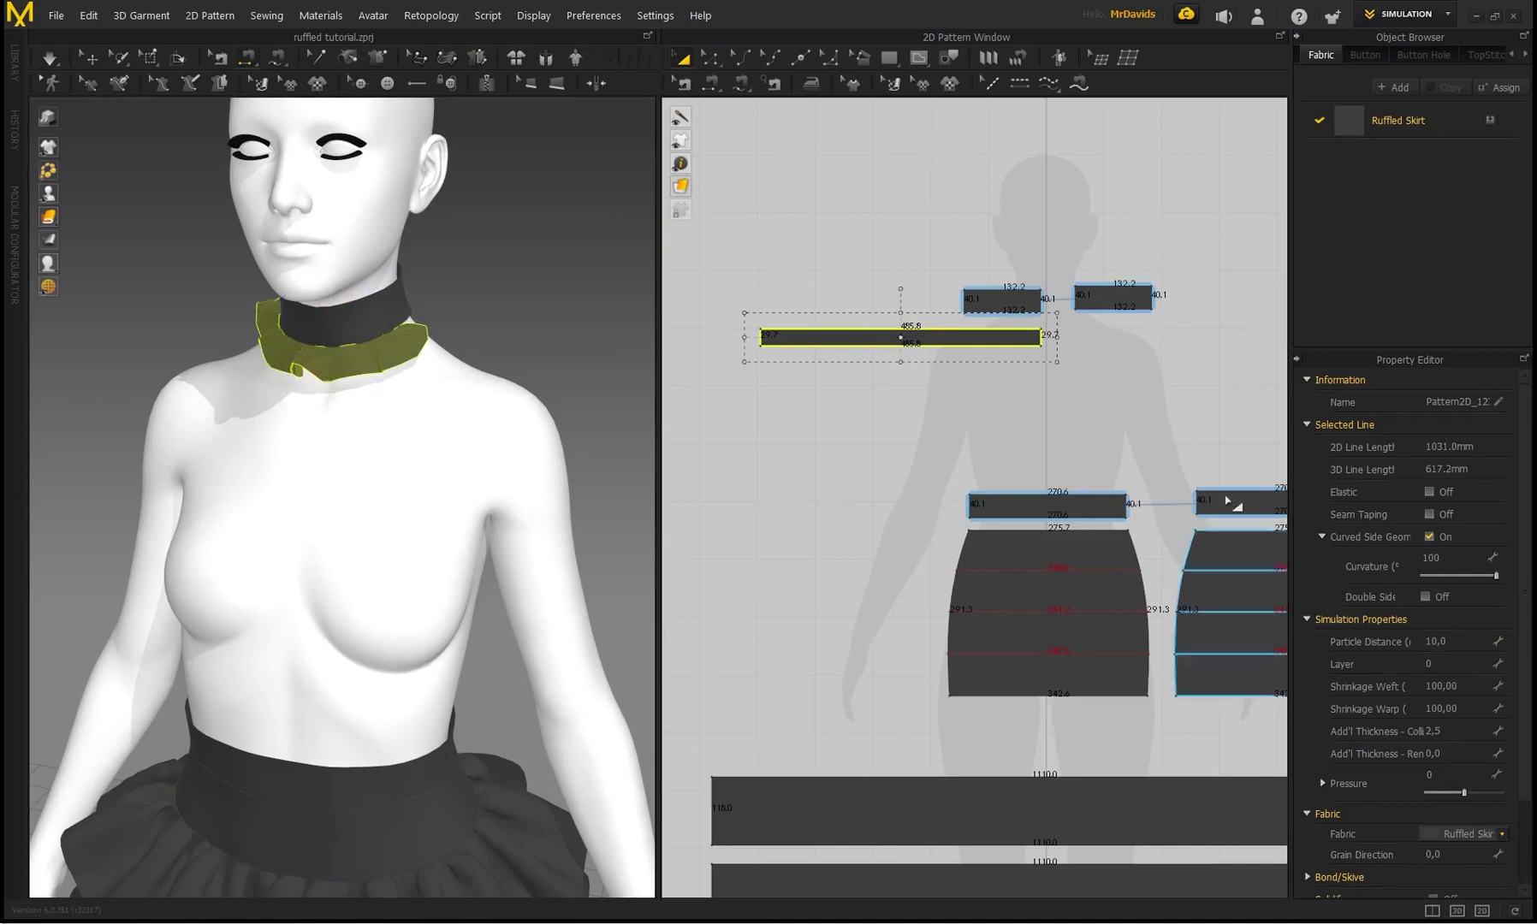
Copy the front collar ruffle strip and paste it level with the original, beneath the back collar pattern
left_click(1003, 313)
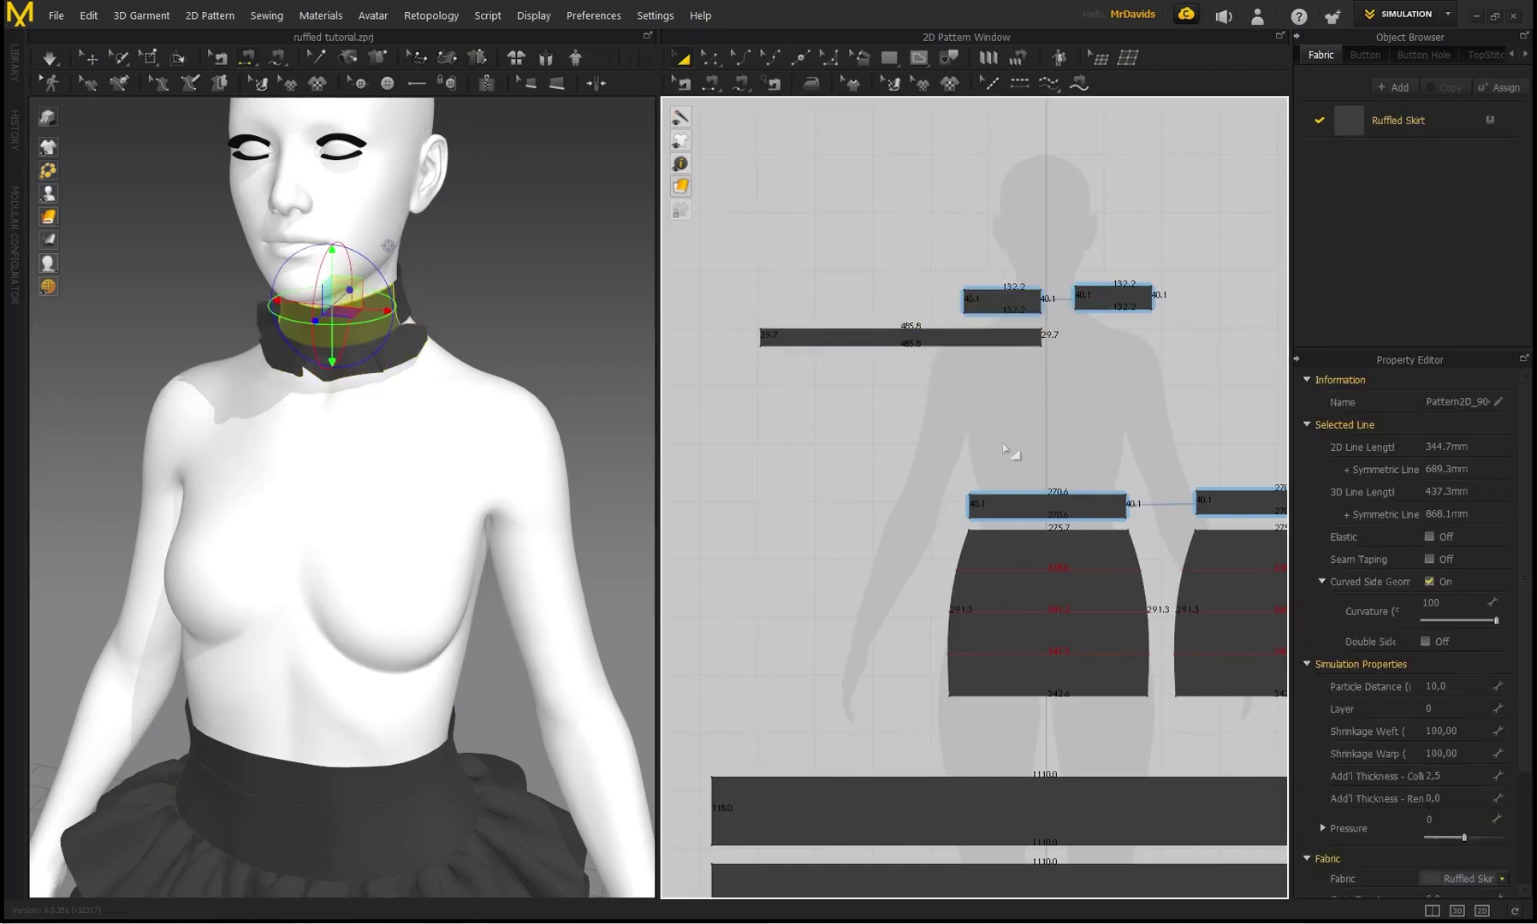
left_click(981, 339)
middle_click_drag(1032, 410, 845, 414)
key("ctrl+c")
key("ctrl+v")
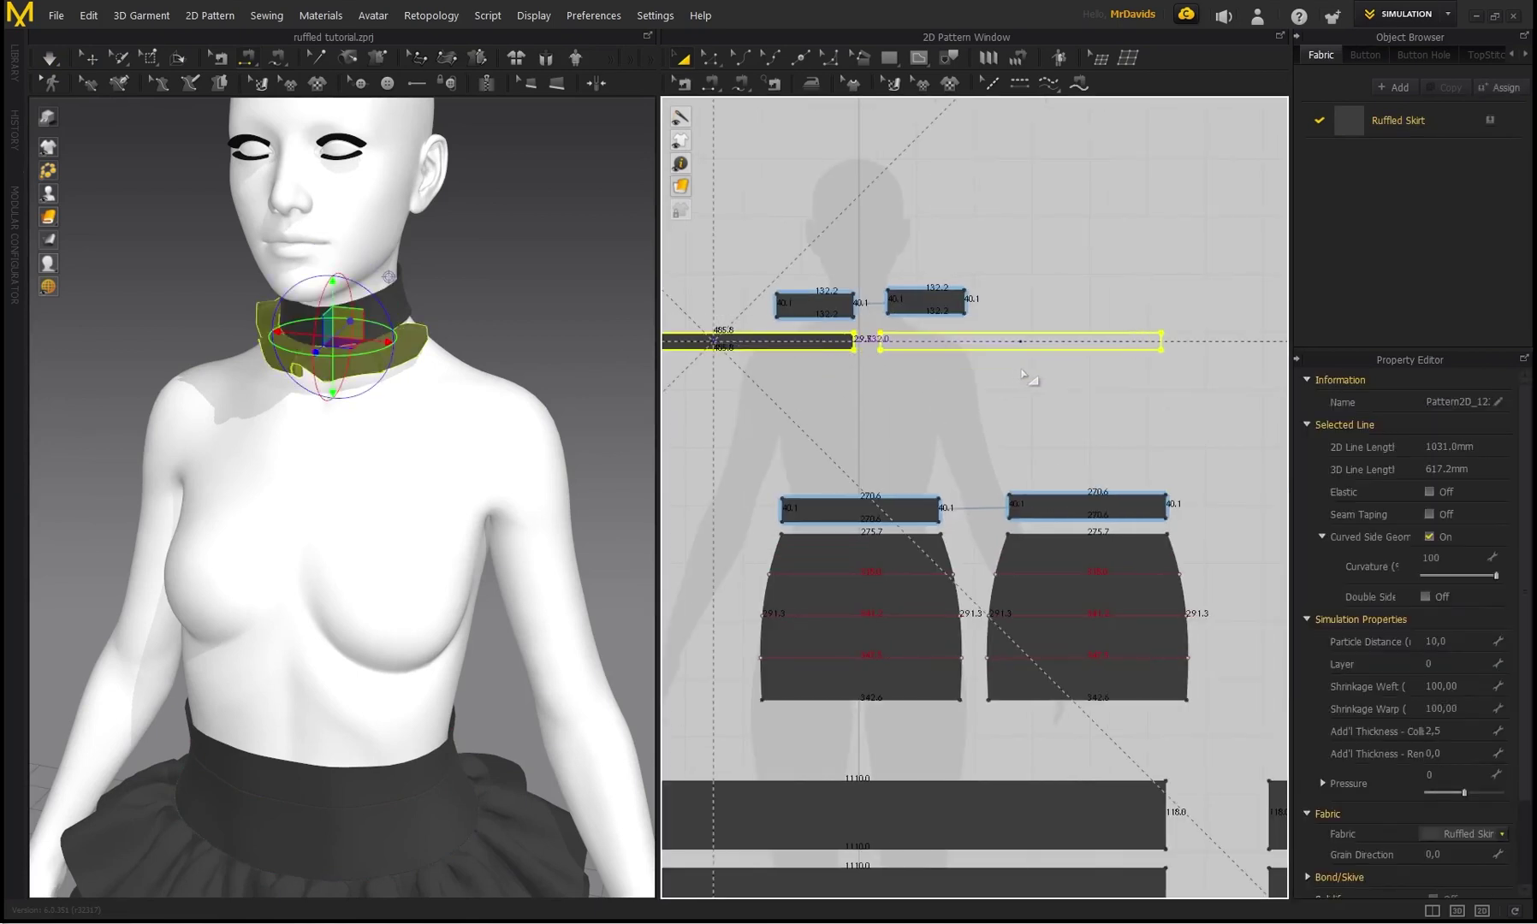
Raise the copied ruffle strip to neck height and bring it beside the back of the avatar's neck
right_click_drag(484, 331, 385, 311)
scroll(389, 363, "down", 3)
left_click(366, 639)
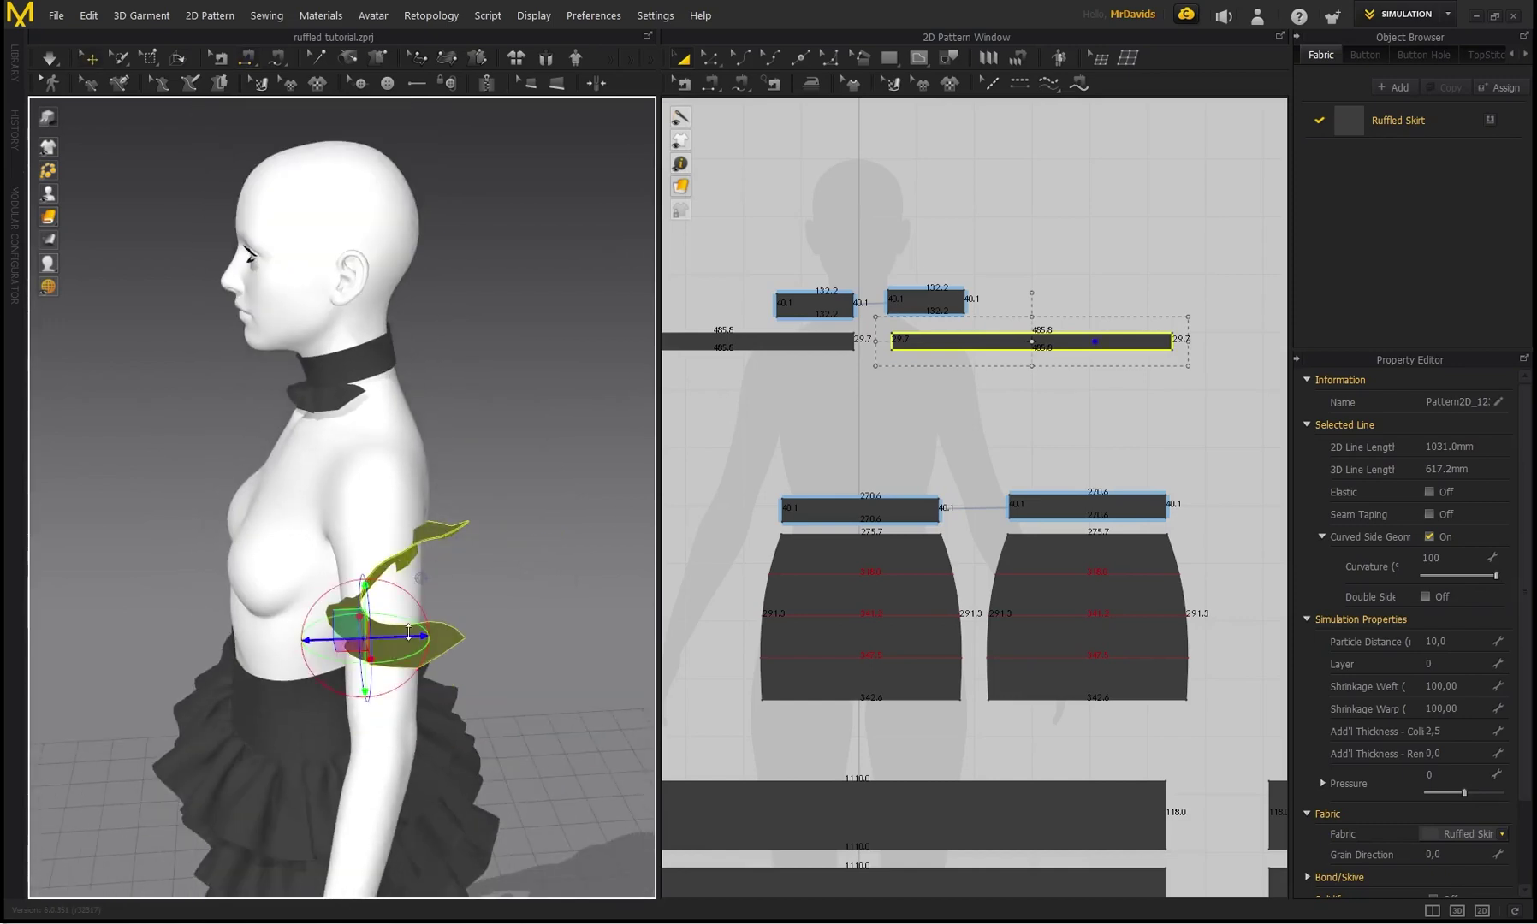
left_click_drag(391, 661, 330, 530)
right_click_drag(331, 531, 275, 495)
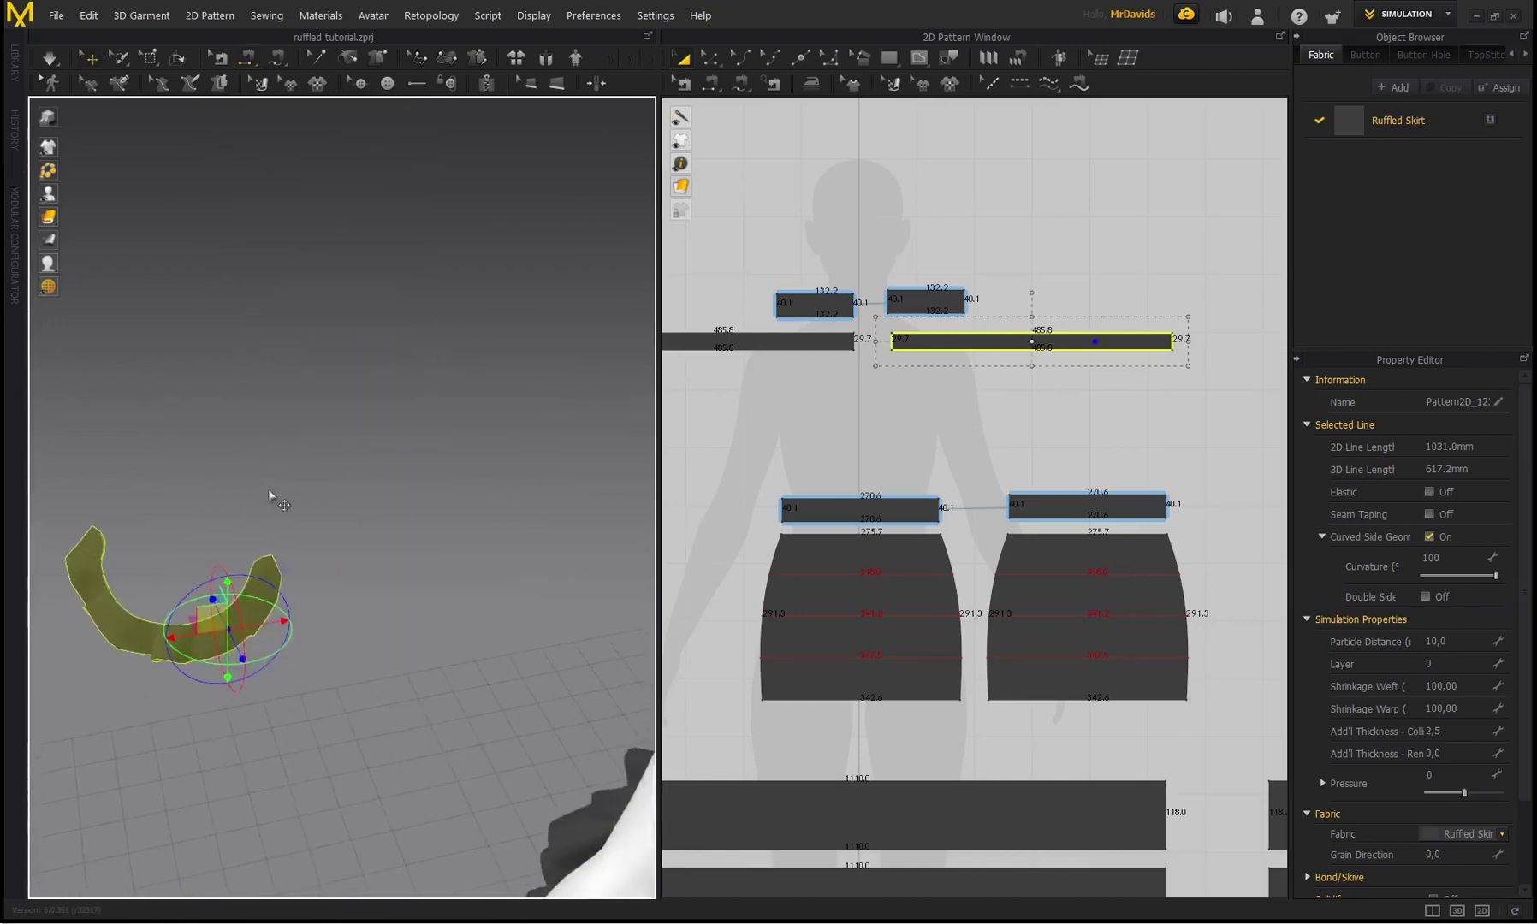
scroll(275, 496, "down", 3)
left_click_drag(311, 574, 697, 516)
middle_click_drag(496, 385, 285, 426)
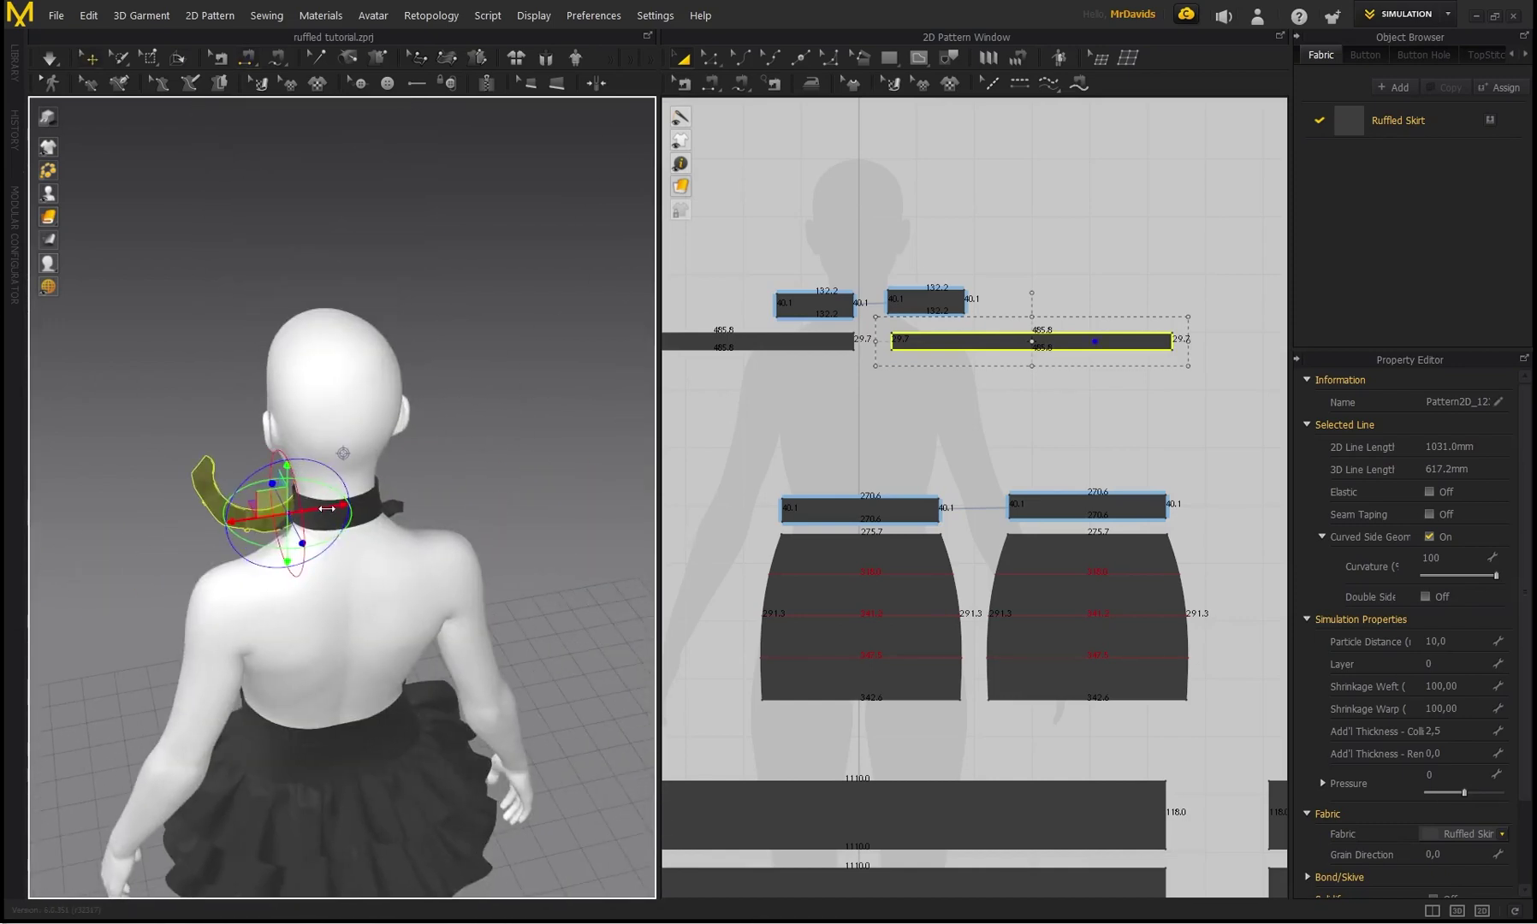
Move the copied ruffle behind the neck and rotate it to face the back collar
left_click_drag(327, 509, 411, 497)
right_click_drag(296, 527, 381, 505)
left_click_drag(383, 506, 446, 561)
left_click_drag(435, 492, 435, 474)
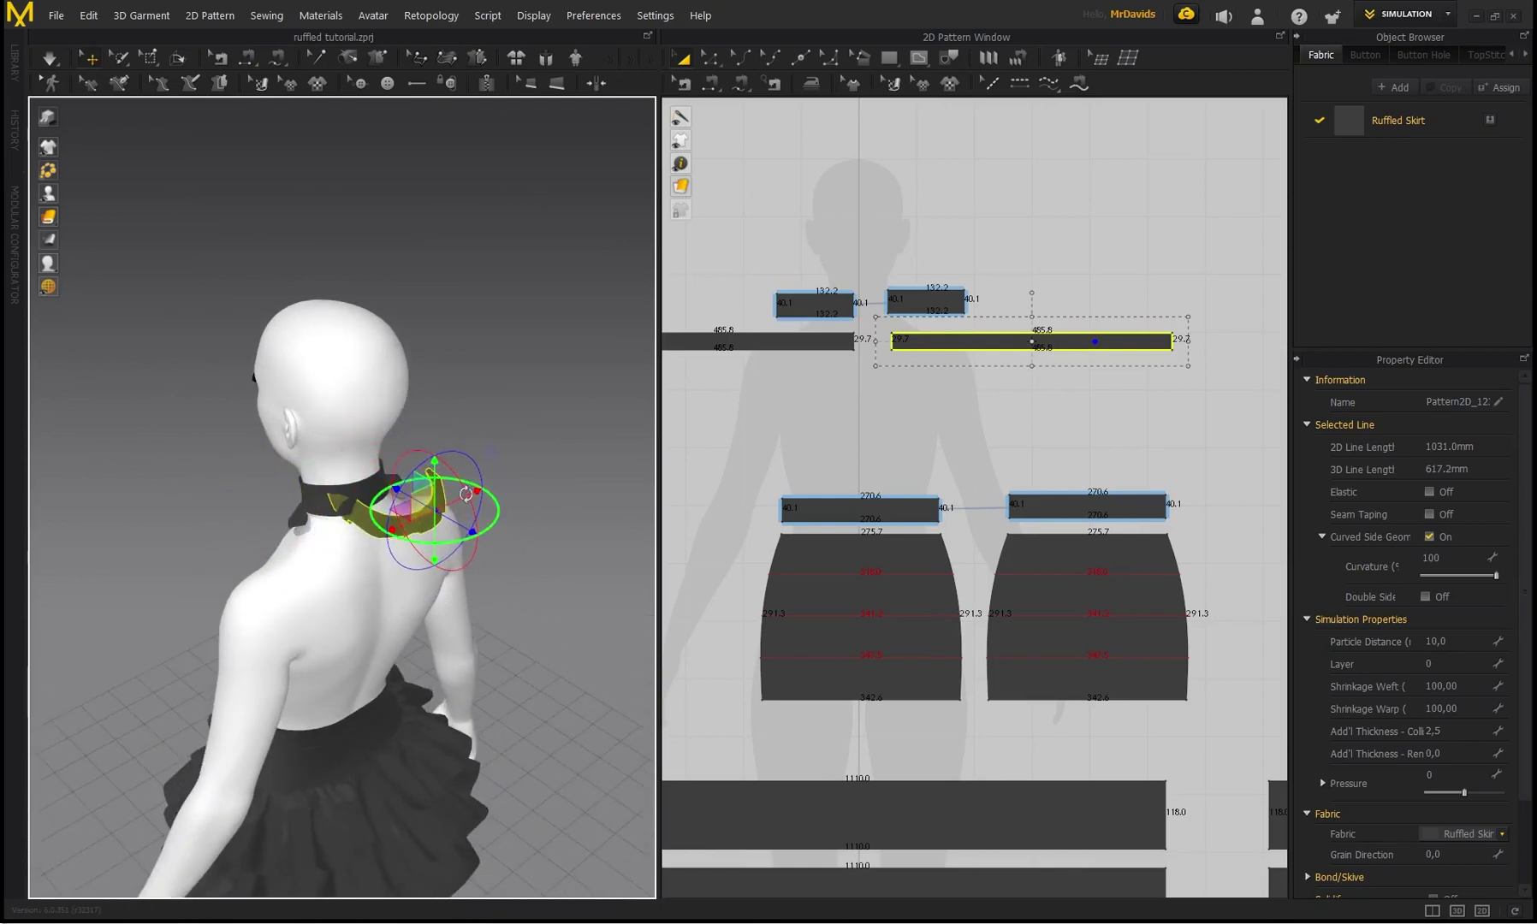
left_click_drag(443, 542, 462, 541)
left_click(624, 340)
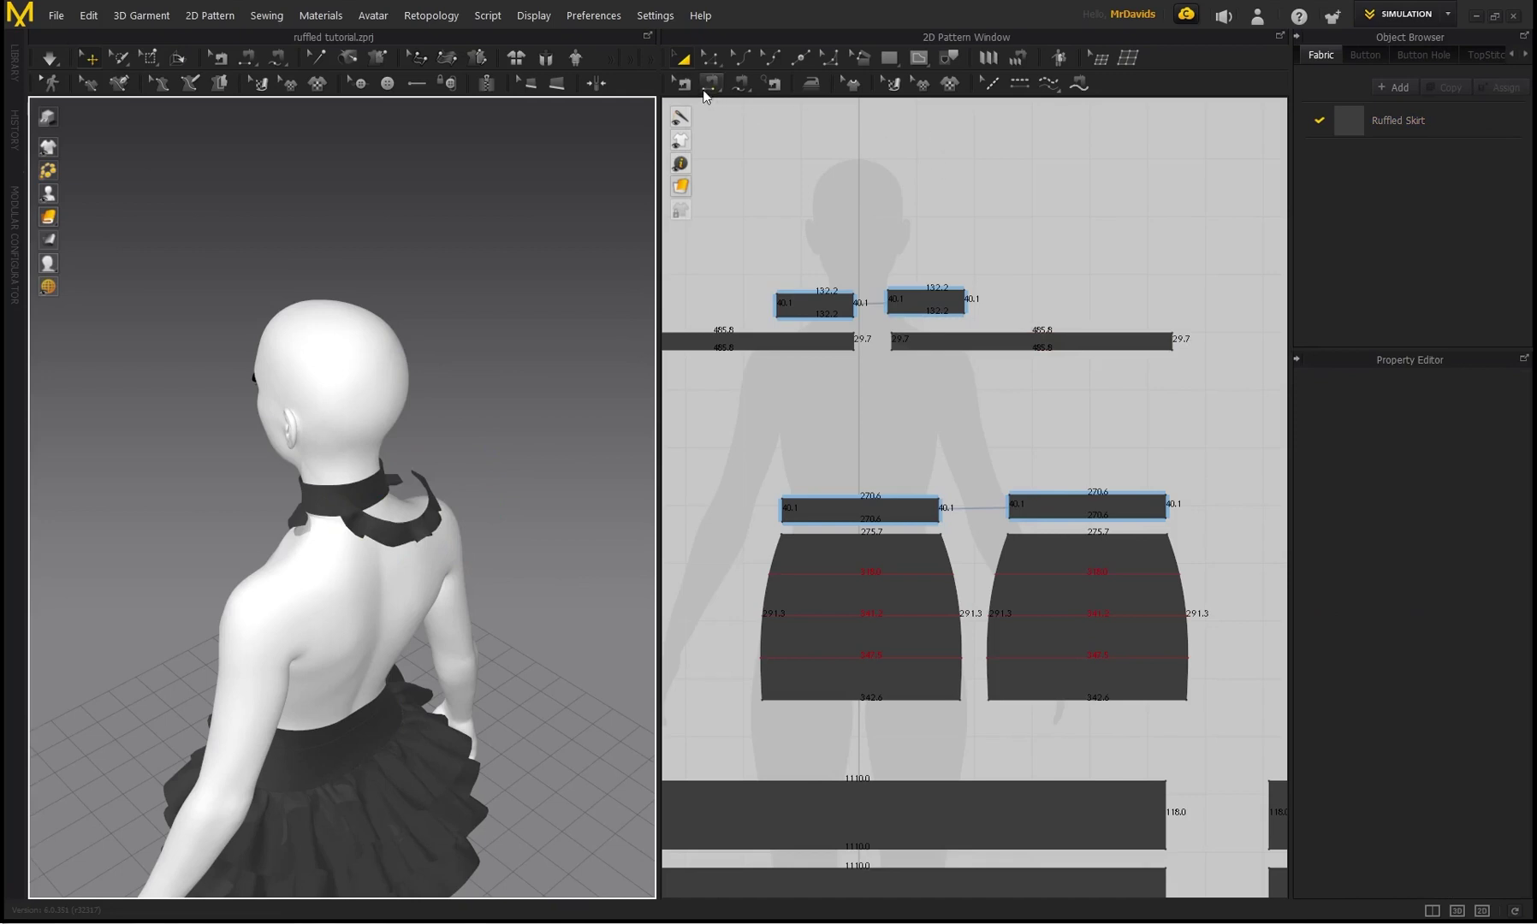
Sew the copied strip's upper edge to the back collar's lower edge and simulate the complete neck ruffle
left_click(710, 83)
scroll(906, 342, "up", 2)
key("space")
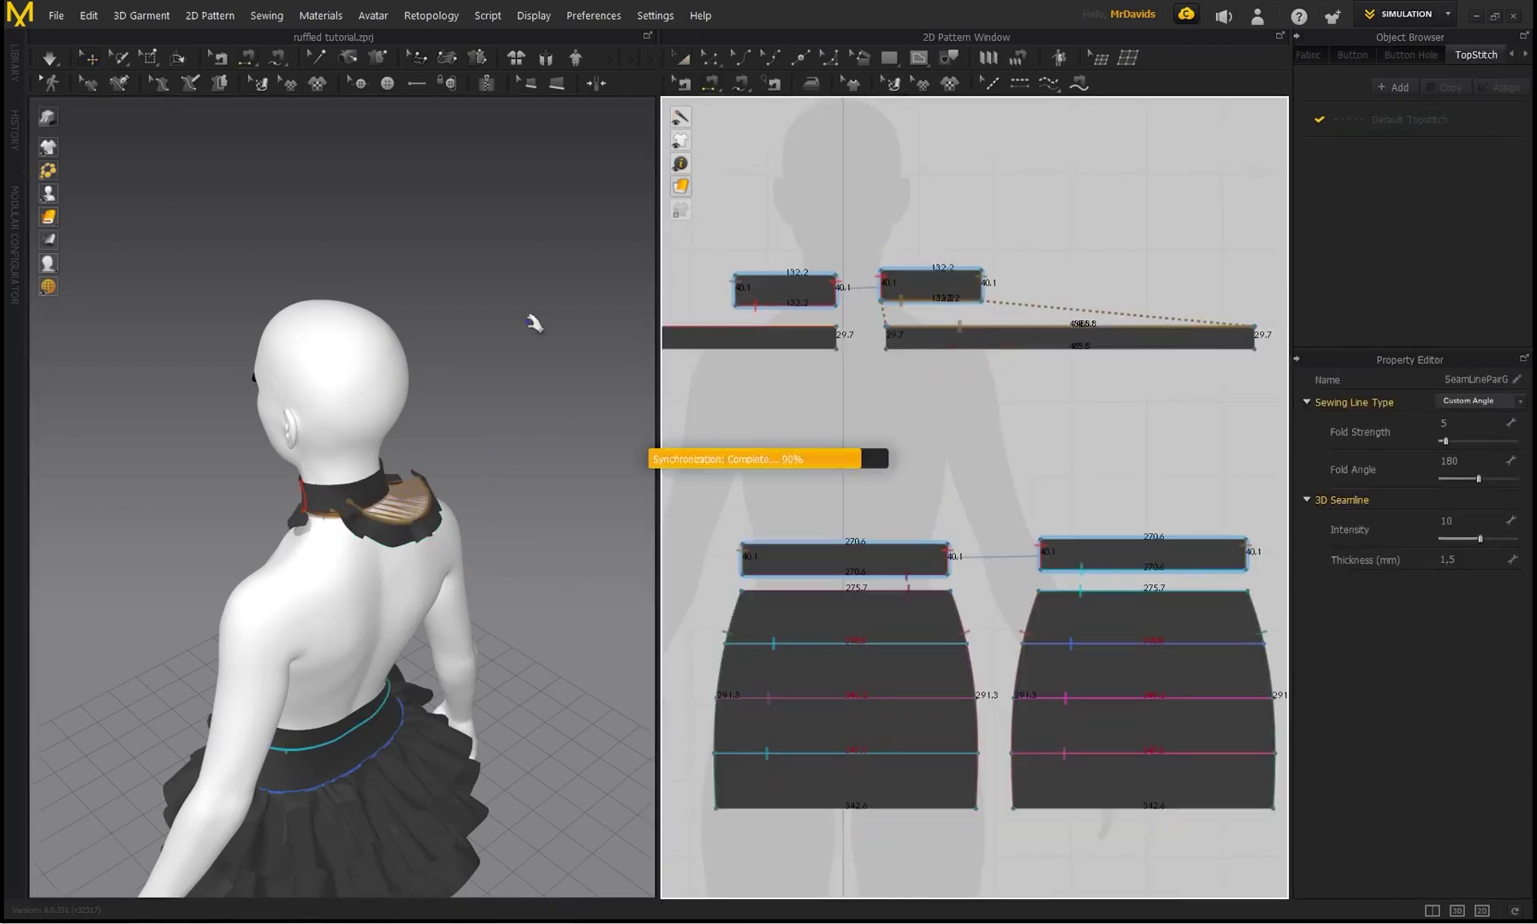
left_click(468, 562)
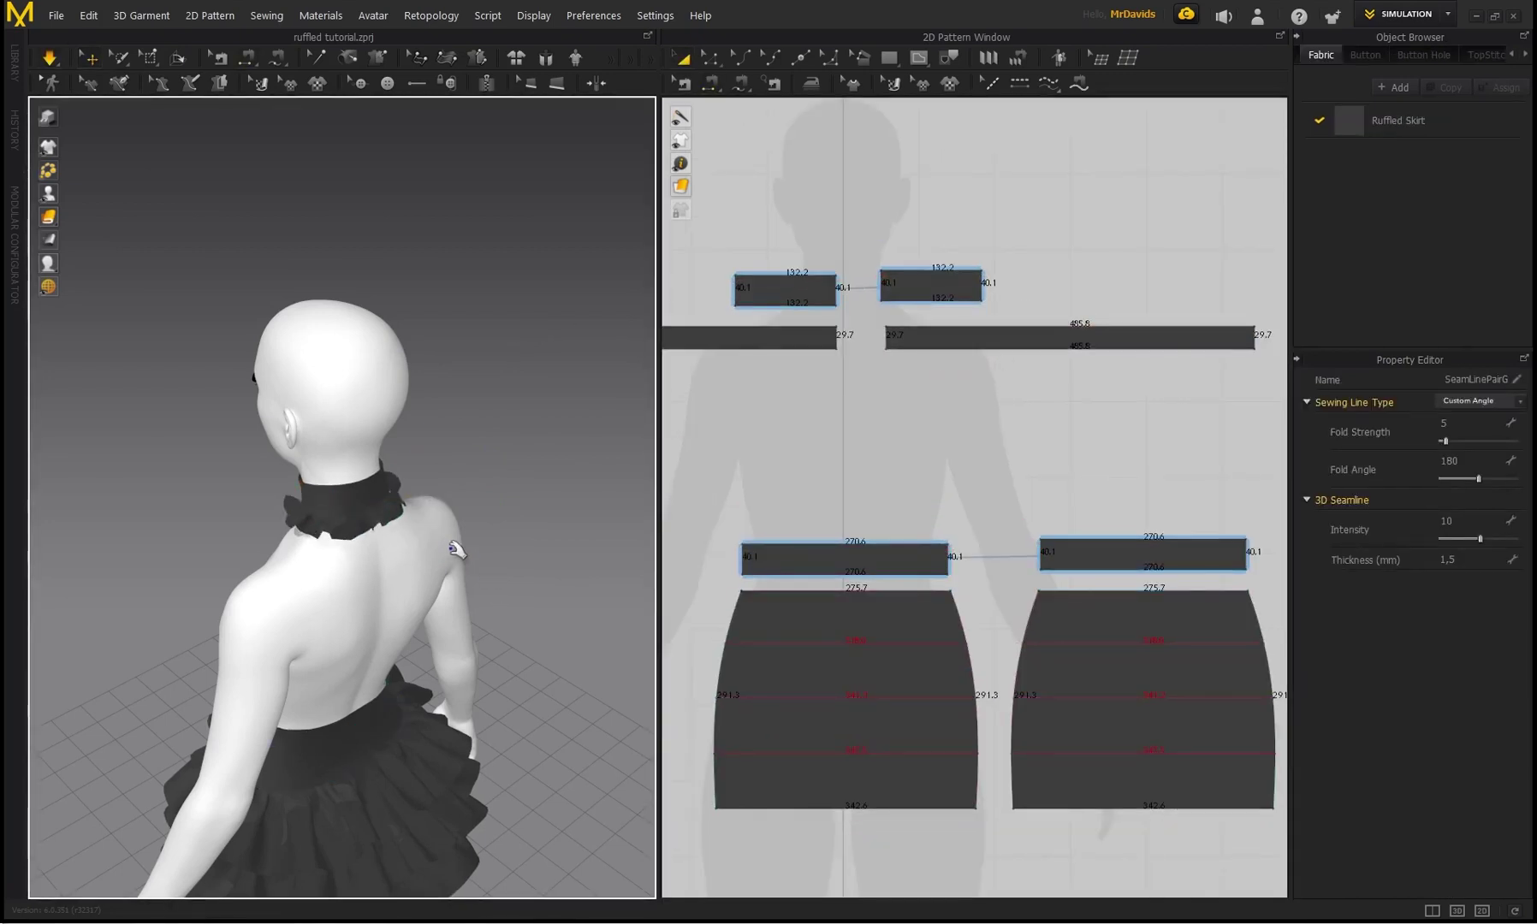
right_click_drag(325, 469, 504, 429)
scroll(395, 443, "up", 2)
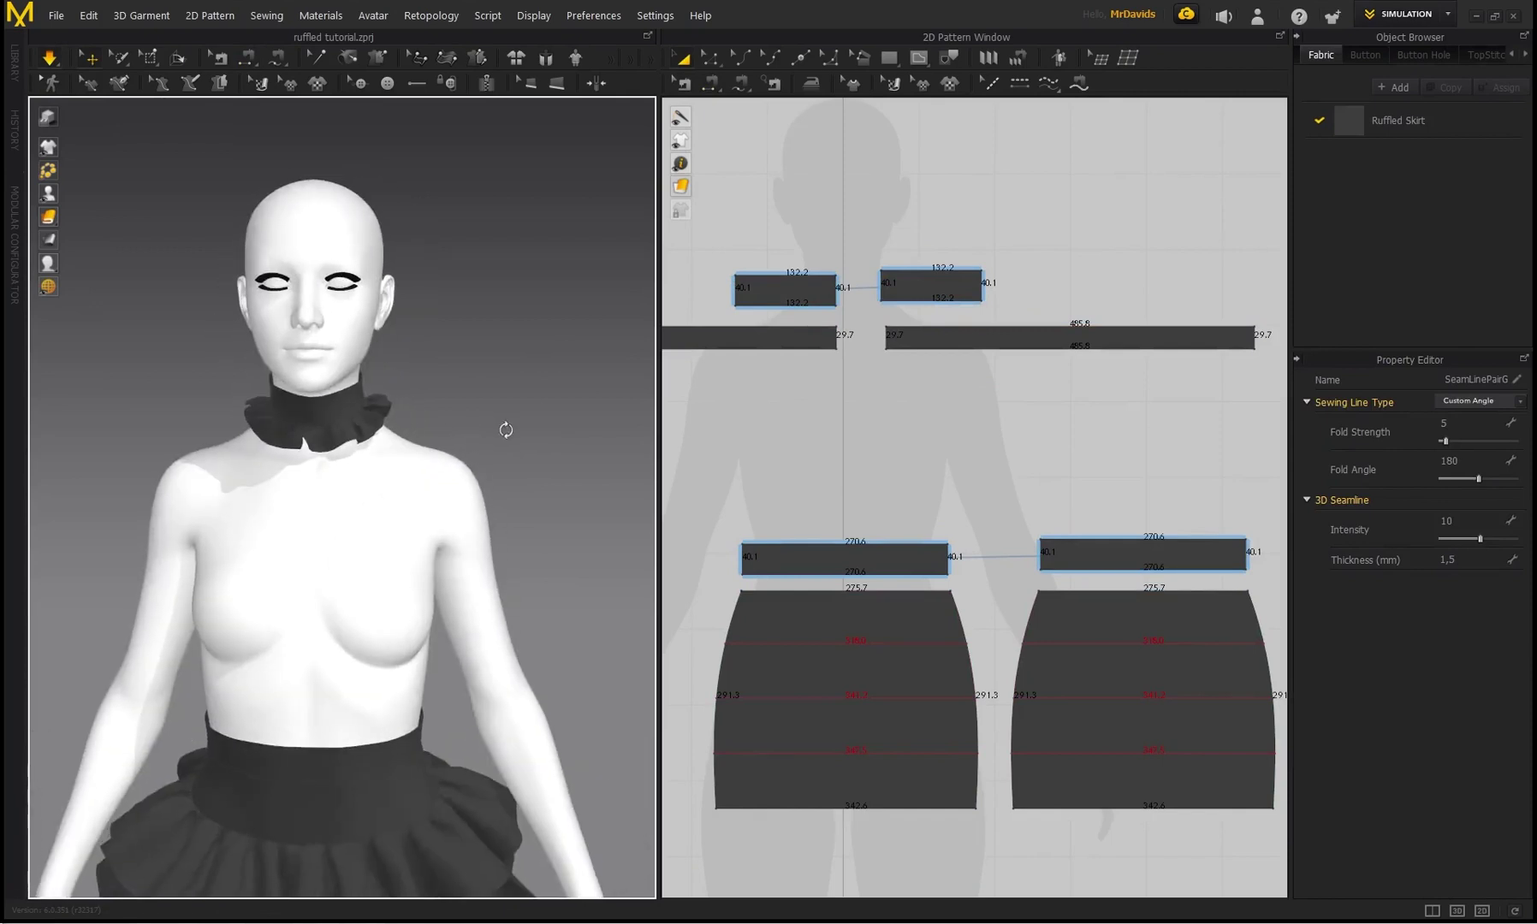
scroll(296, 386, "up", 3)
right_click_drag(296, 386, 263, 414)
scroll(377, 446, "up", 3)
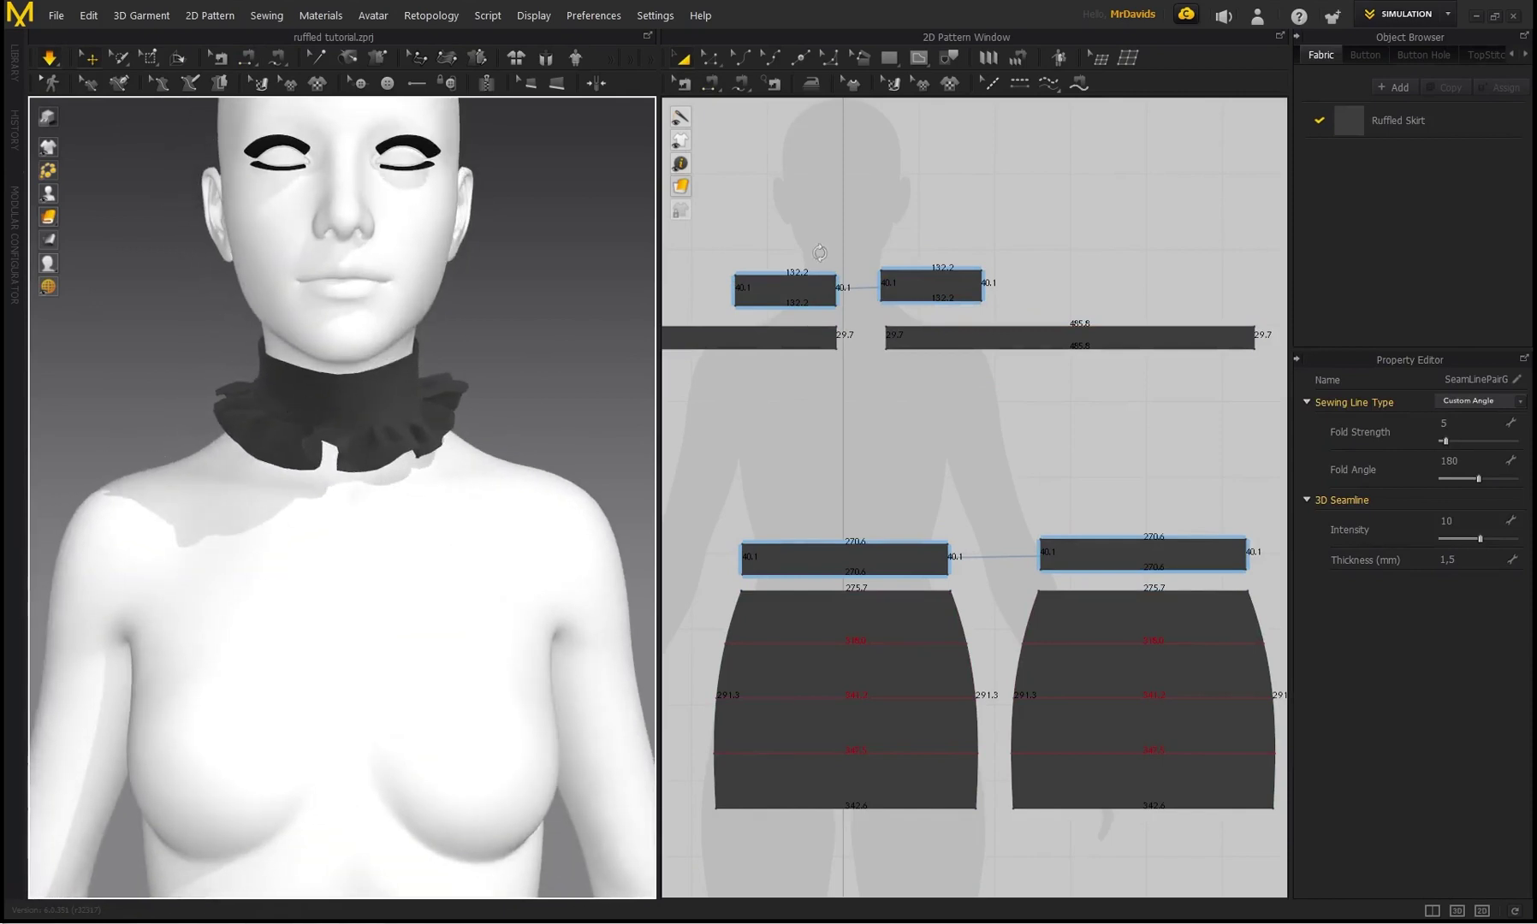
Reduce the height of the front and back collar bands to 21.1 mm and simulate the fit at the neck
key("n")
left_click(675, 59)
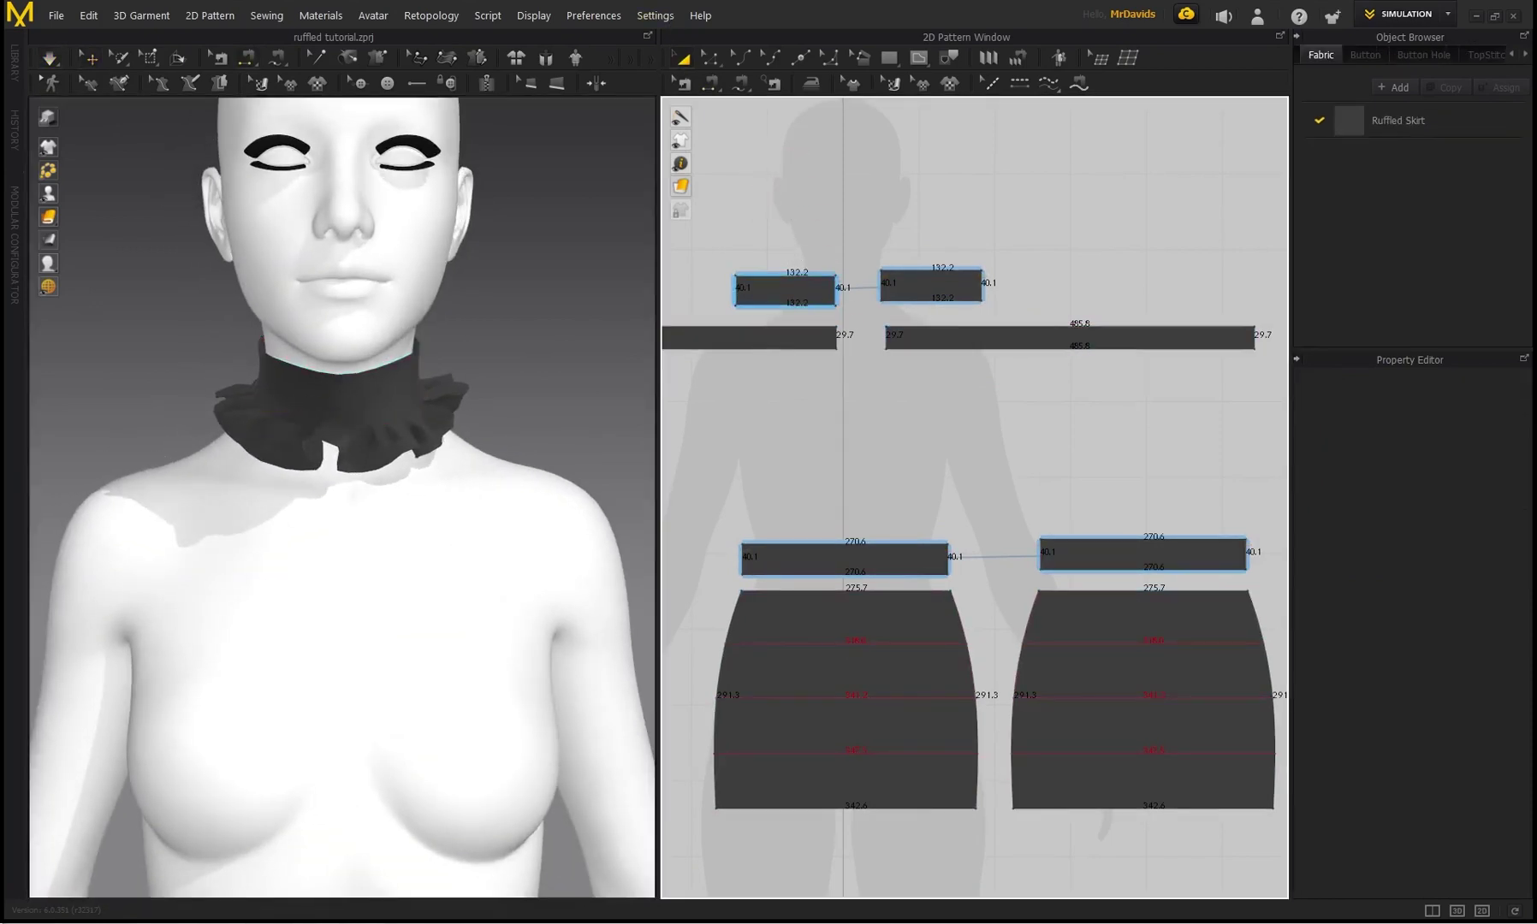
left_click(796, 289)
mouse_move(857, 254)
left_mouse_down()
mouse_move(861, 275)
mouse_move(859, 258)
left_mouse_up()
left_click(813, 220)
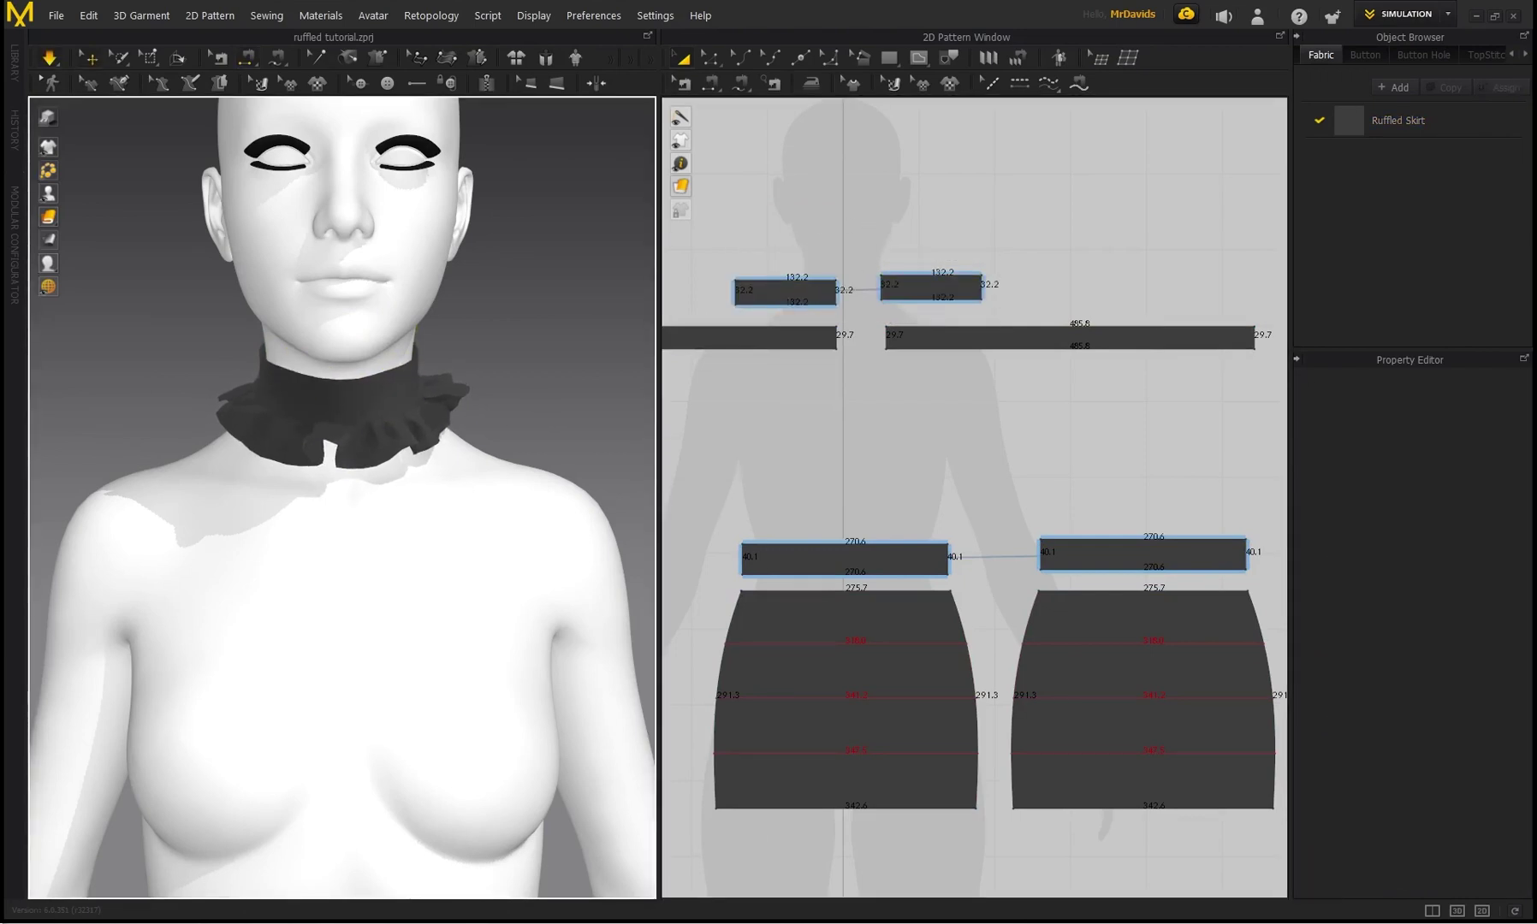
left_click(797, 297)
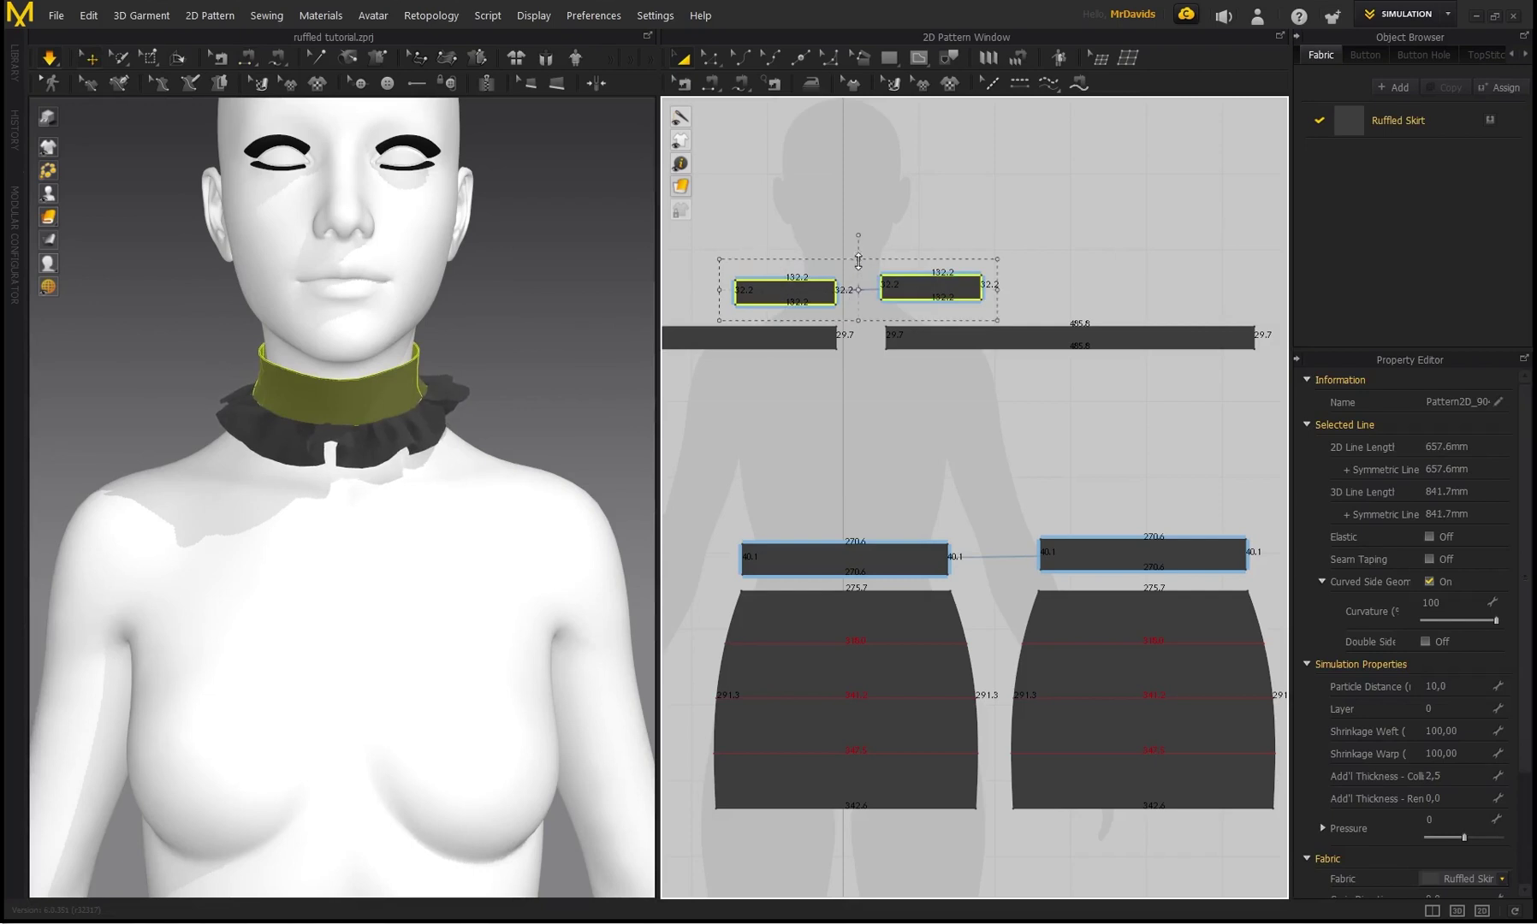
left_click(818, 212)
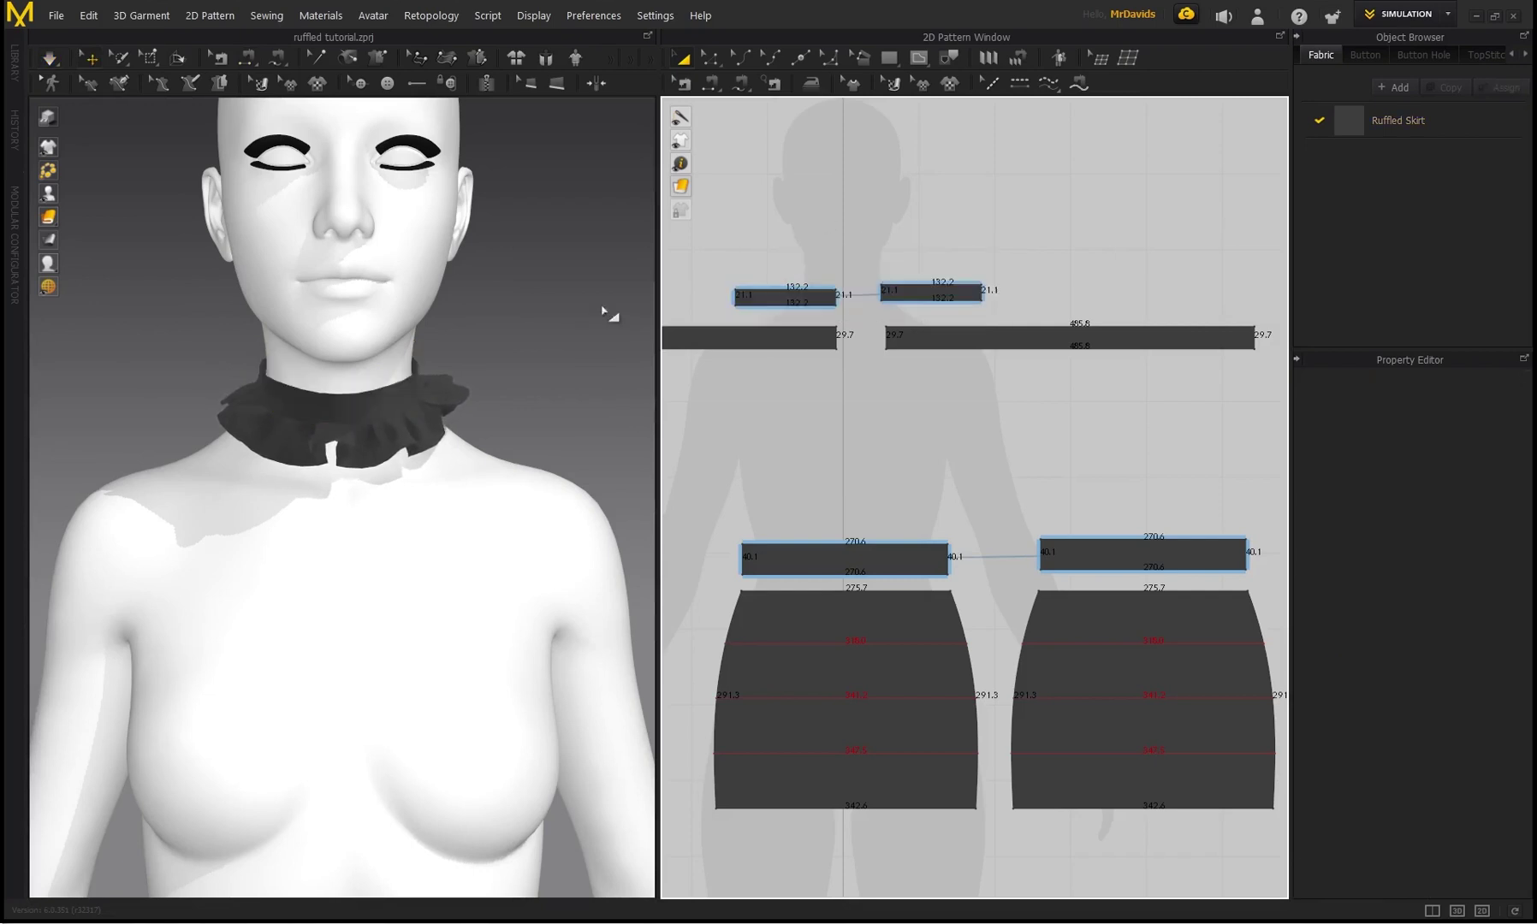
right_click_drag(398, 363, 433, 359)
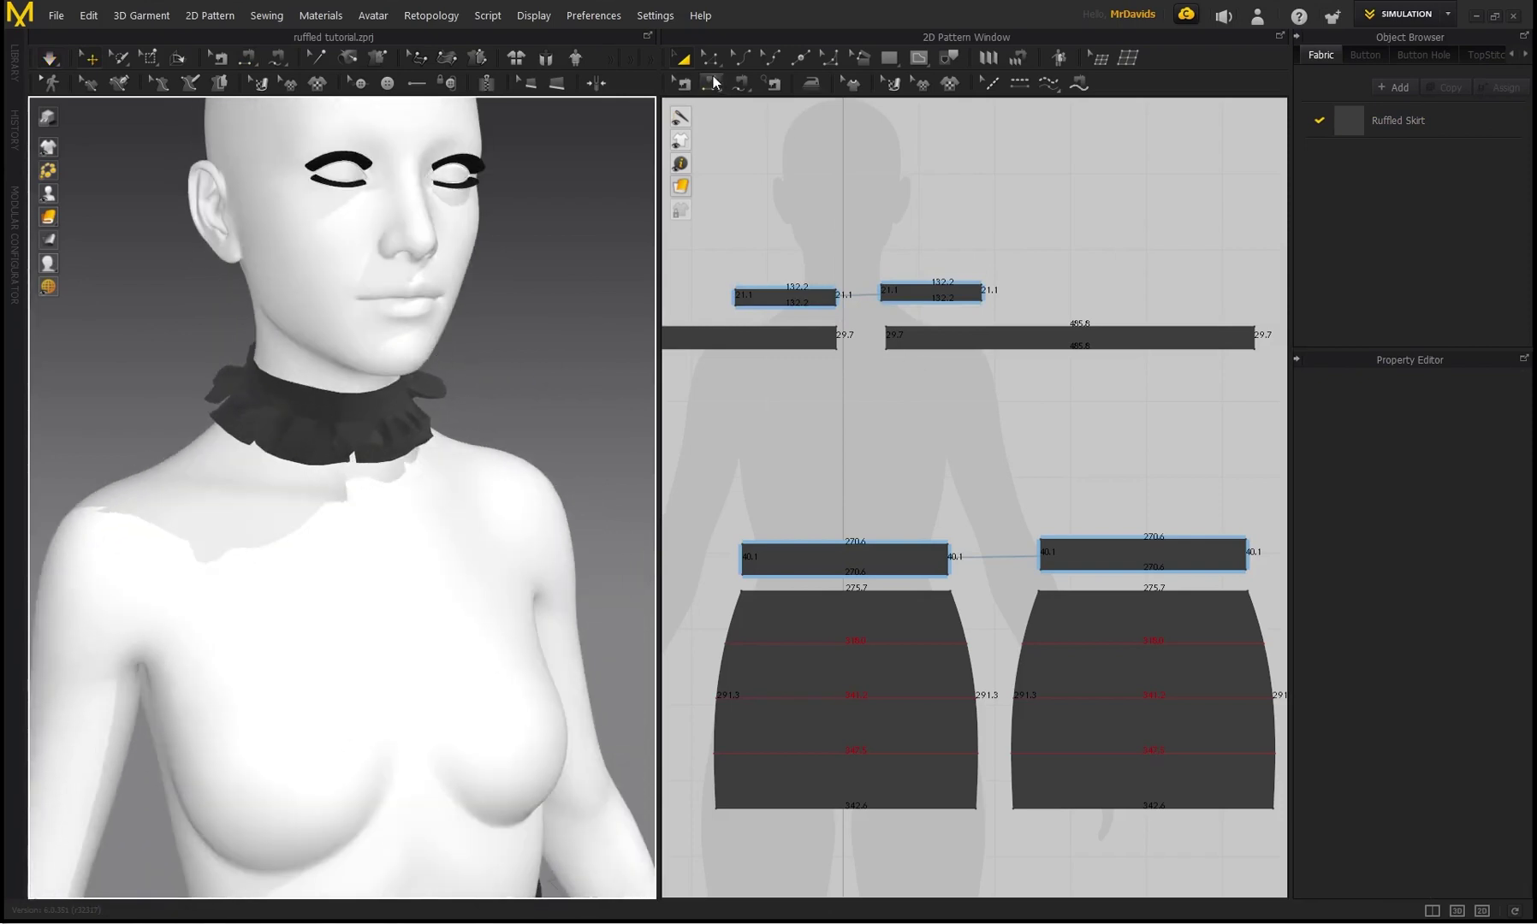
Sew the front and back neck ruffle strips together at both short ends and simulate
left_click(713, 83)
left_click(893, 340)
scroll(815, 270, "down", 4)
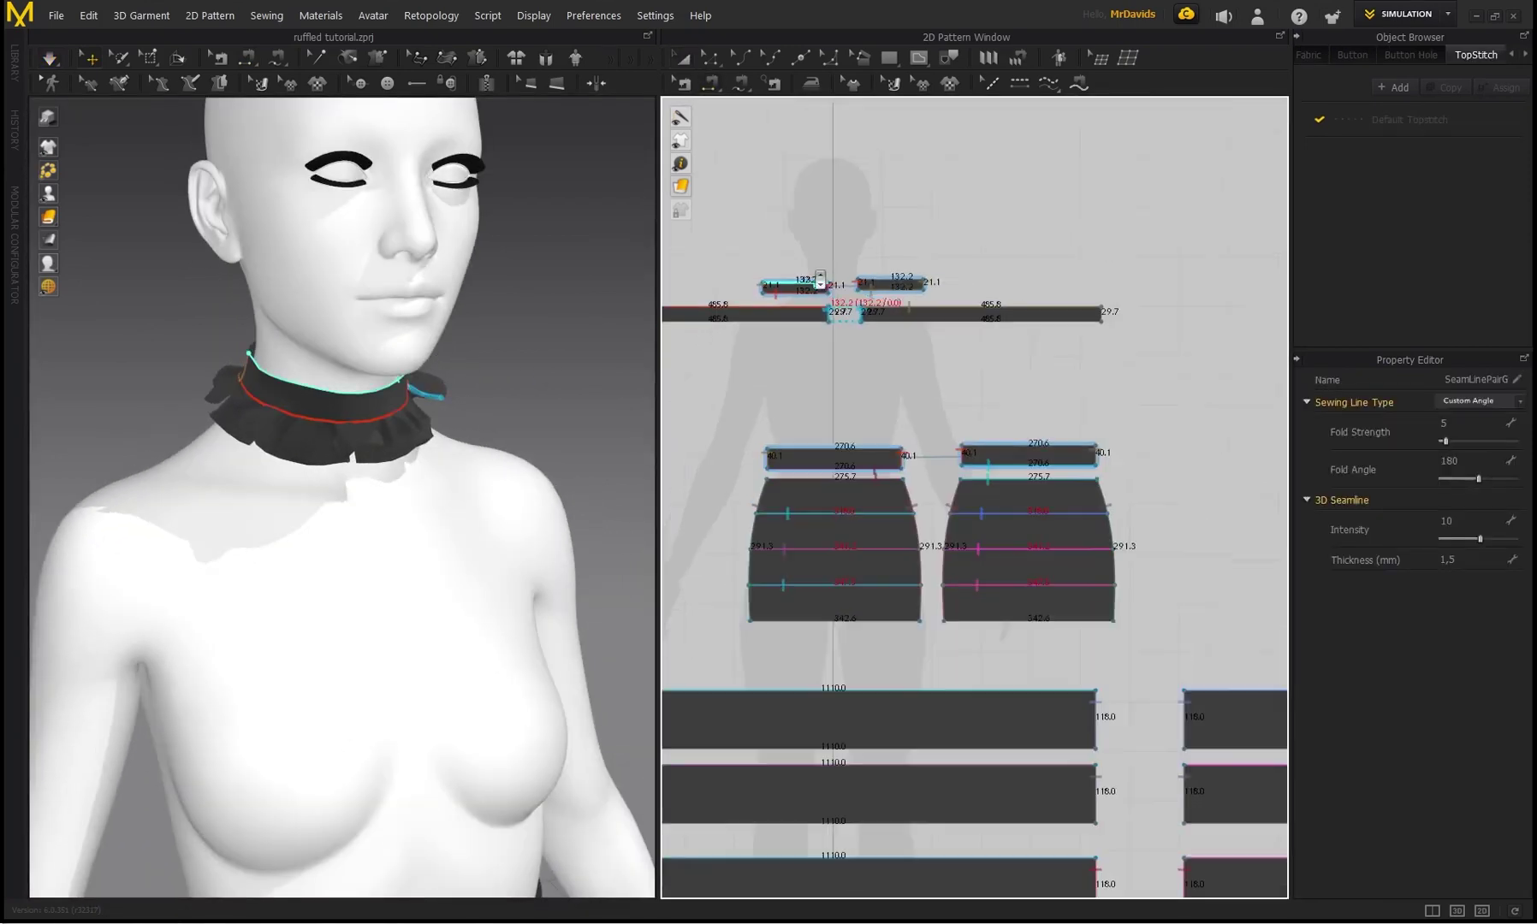
middle_click_drag(712, 307, 800, 301)
left_click(677, 307)
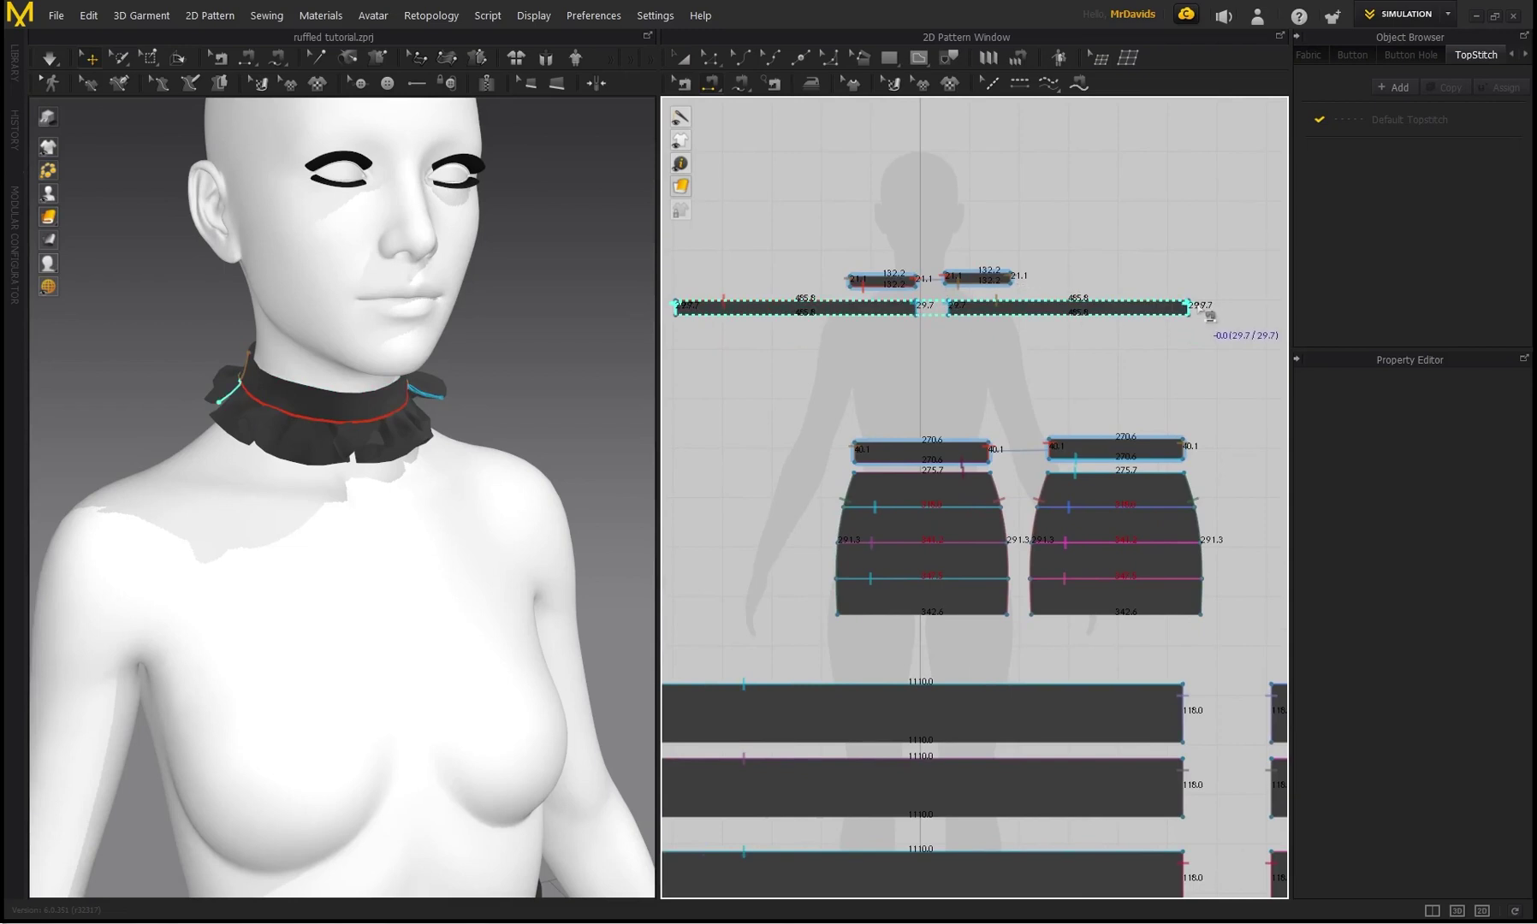
left_click(1196, 308)
right_click_drag(85, 432, 152, 438)
key("space")
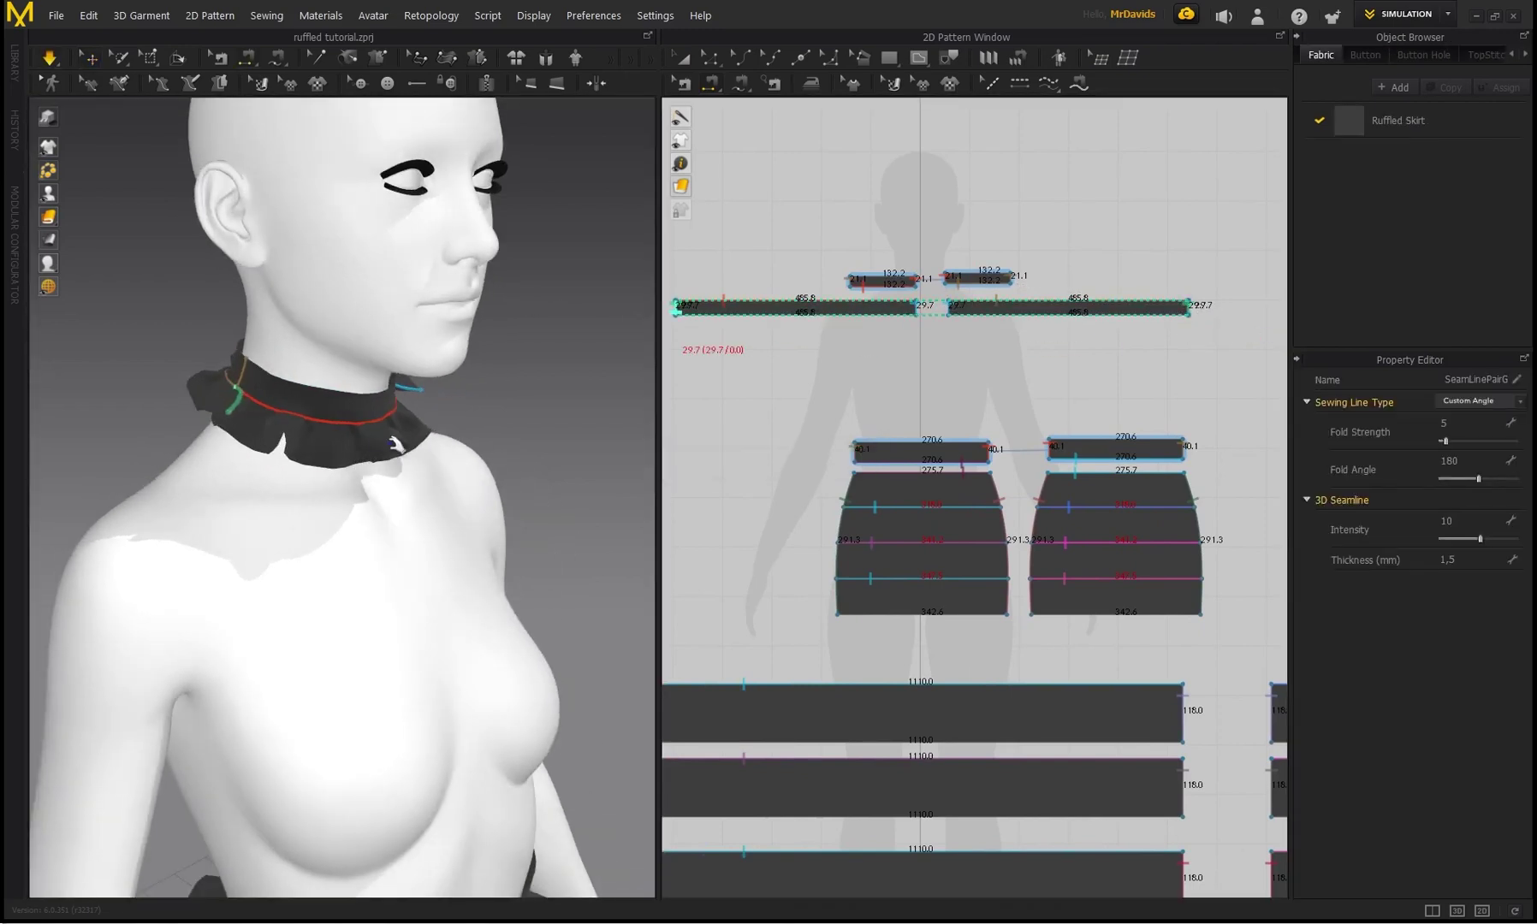
Tug the sides of the neck ruffle in the running simulation to settle its folds around the neck
left_click(375, 447)
right_click_drag(469, 398, 338, 443)
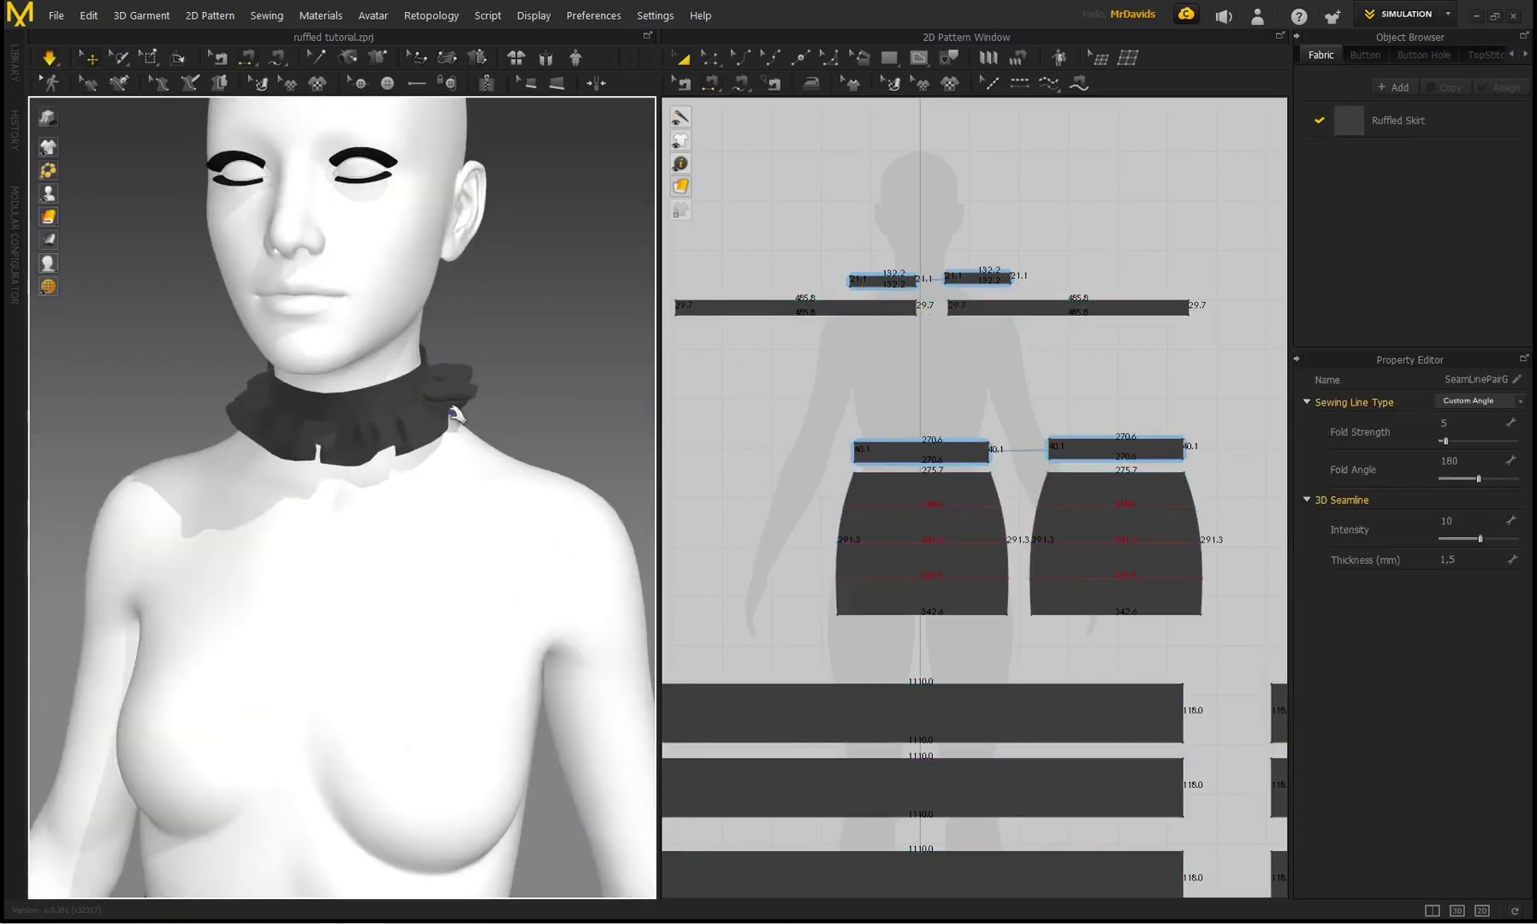
left_click_drag(426, 421, 544, 431)
mouse_move(465, 406)
left_mouse_down()
mouse_move(549, 443)
mouse_move(473, 403)
left_mouse_up()
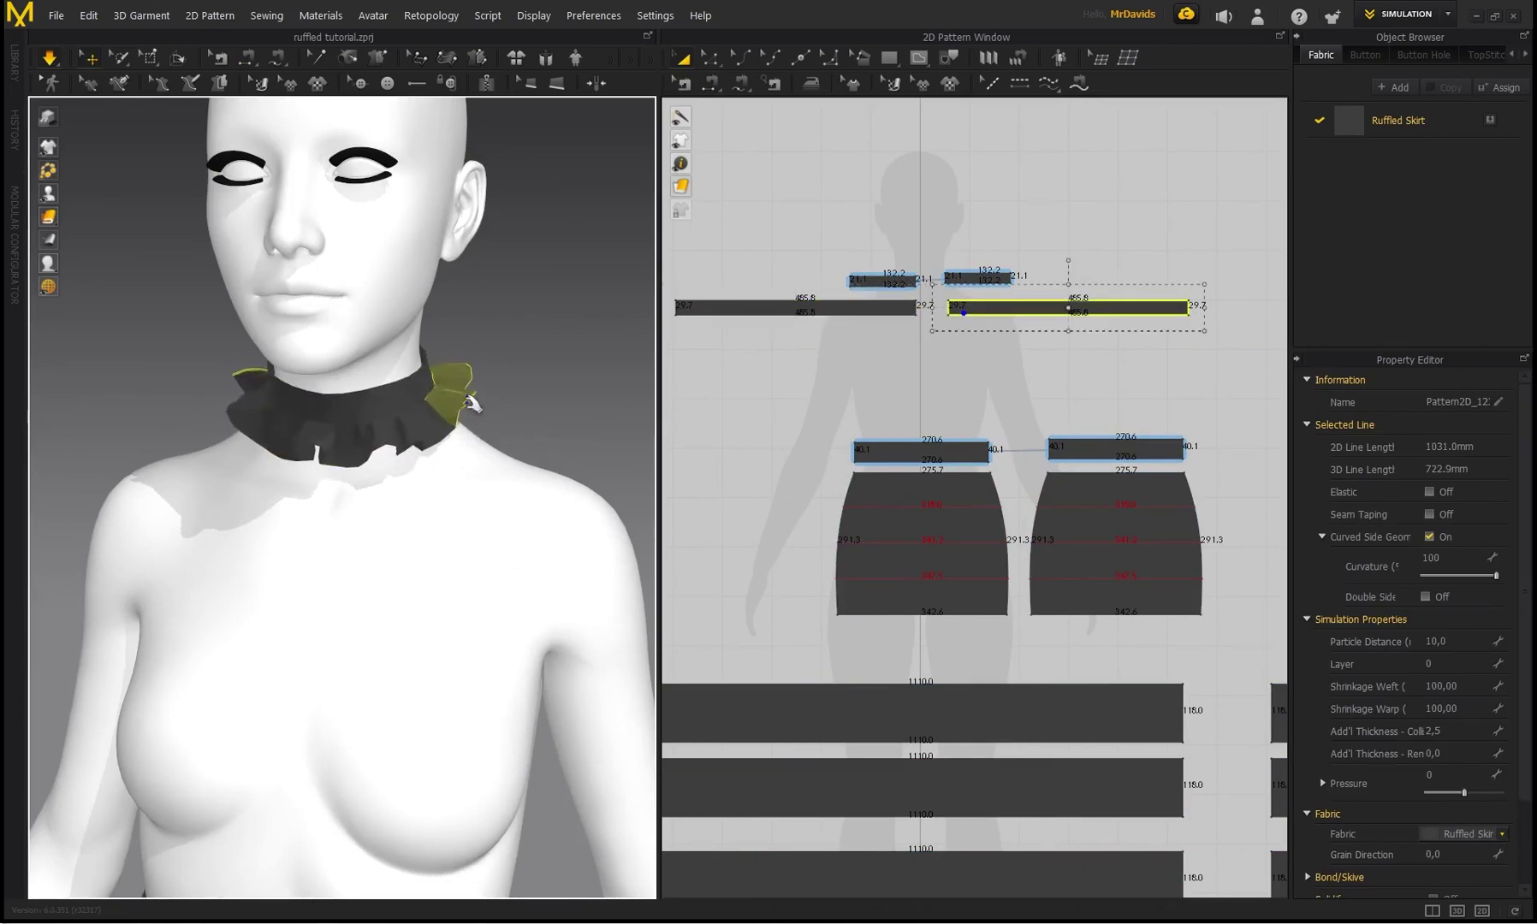
left_click(534, 428)
right_click_drag(534, 428, 561, 371)
left_click(229, 402)
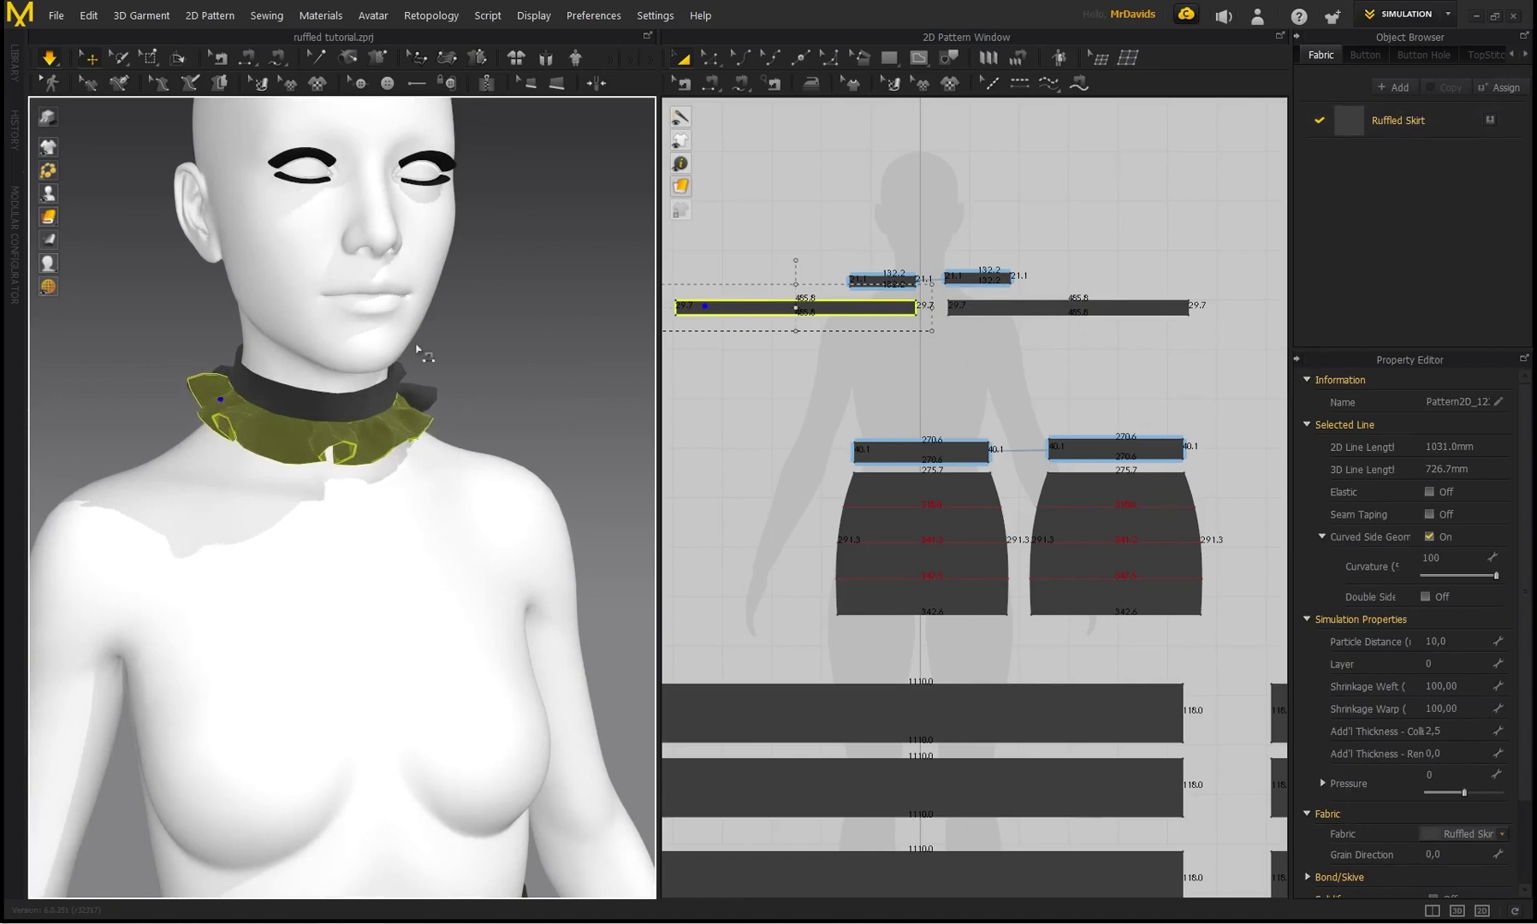
left_click(453, 377)
right_click_drag(453, 378, 473, 344)
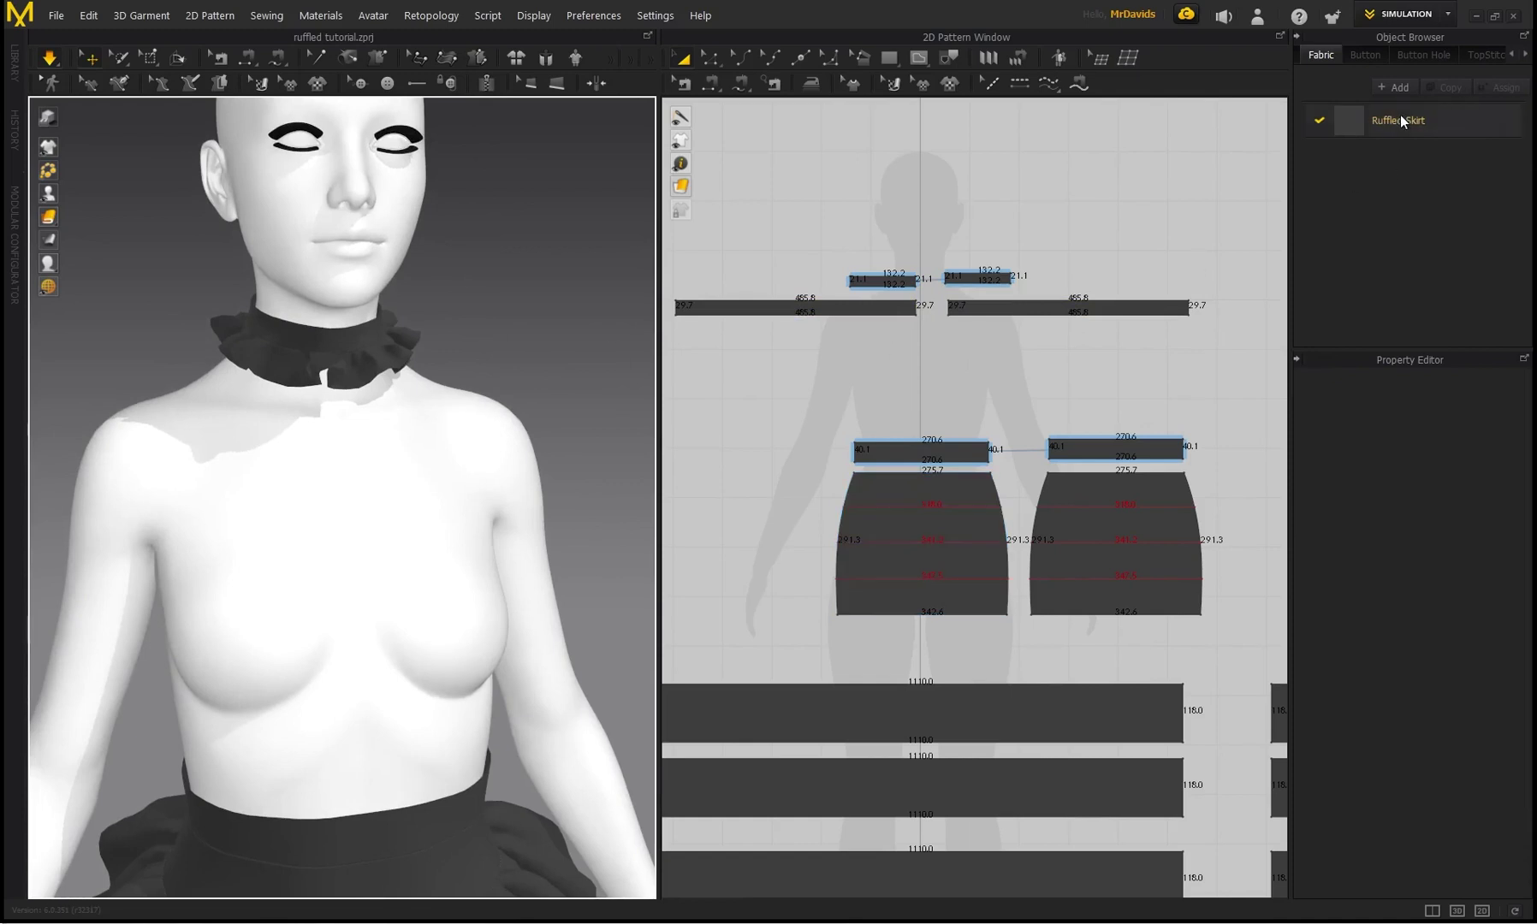
Duplicate the Ruffled Skirt fabric as Ruffled Collar and assign the copy to both neck ruffle strips
left_click(1403, 128)
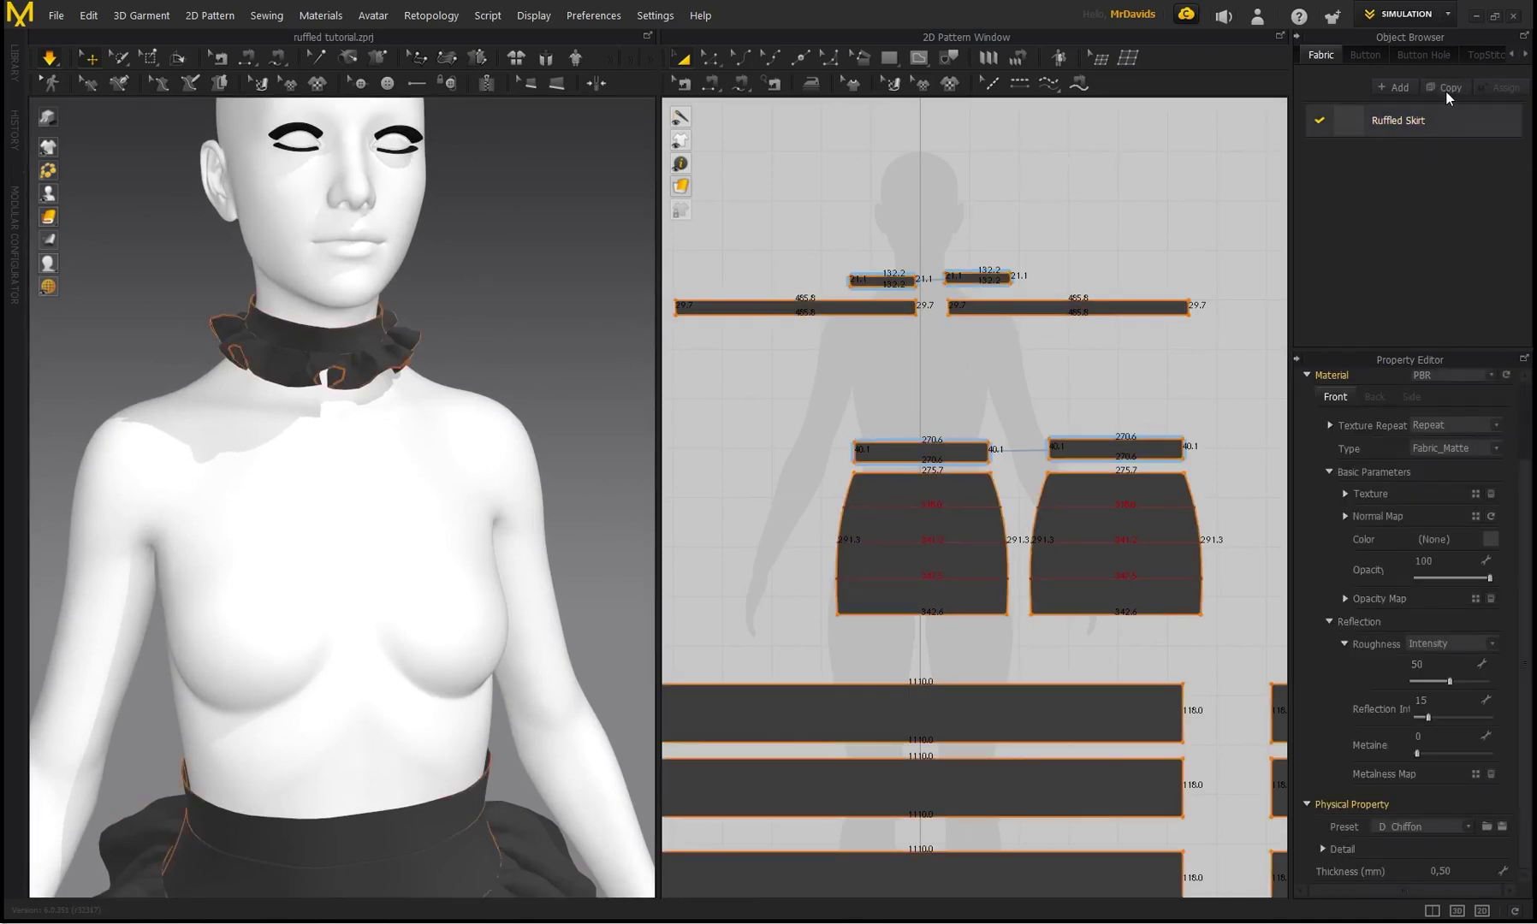
left_click(1445, 87)
double_click(1431, 157)
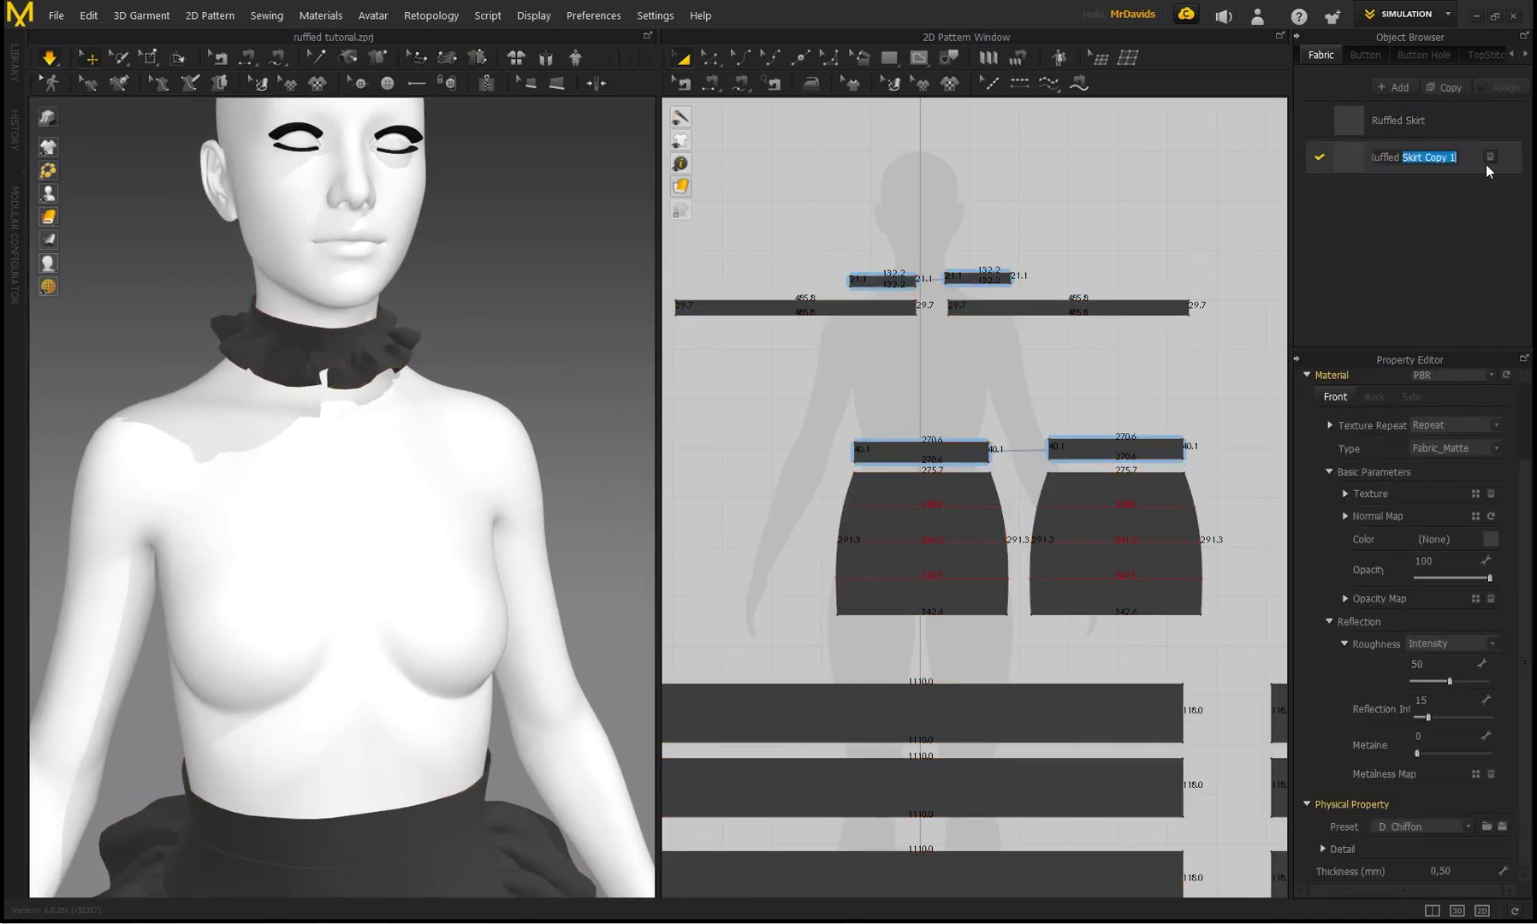
left_click(800, 303)
left_click(1060, 317, "shift")
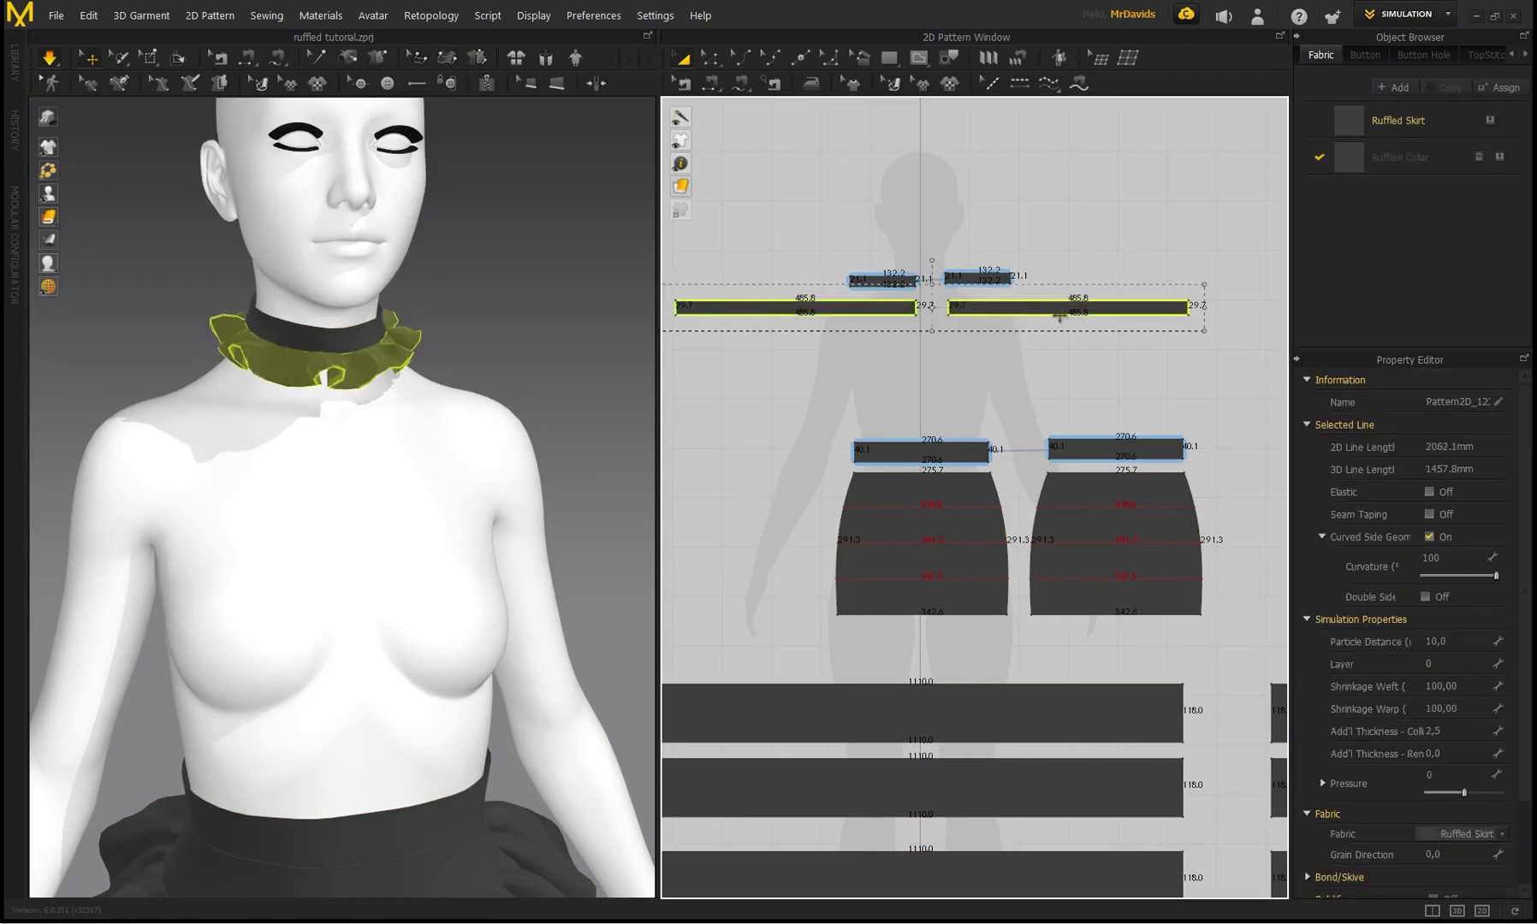
left_click(1493, 826)
left_click(1454, 859)
Set the Ruffled Collar fabric's physical property preset to D_Cotton
left_click(1394, 162)
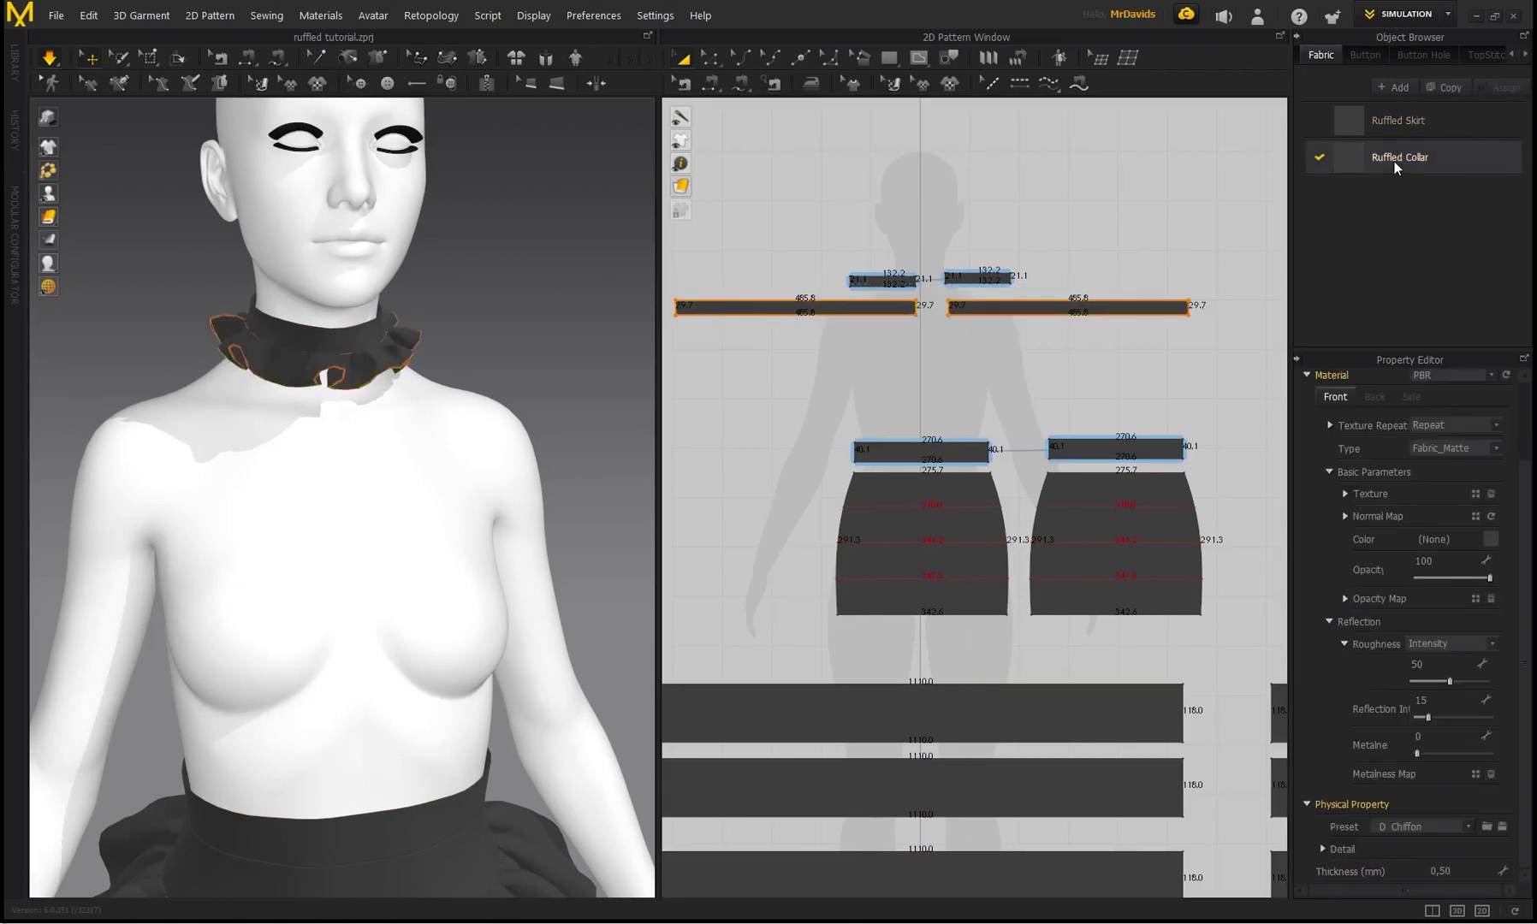
left_click(1467, 826)
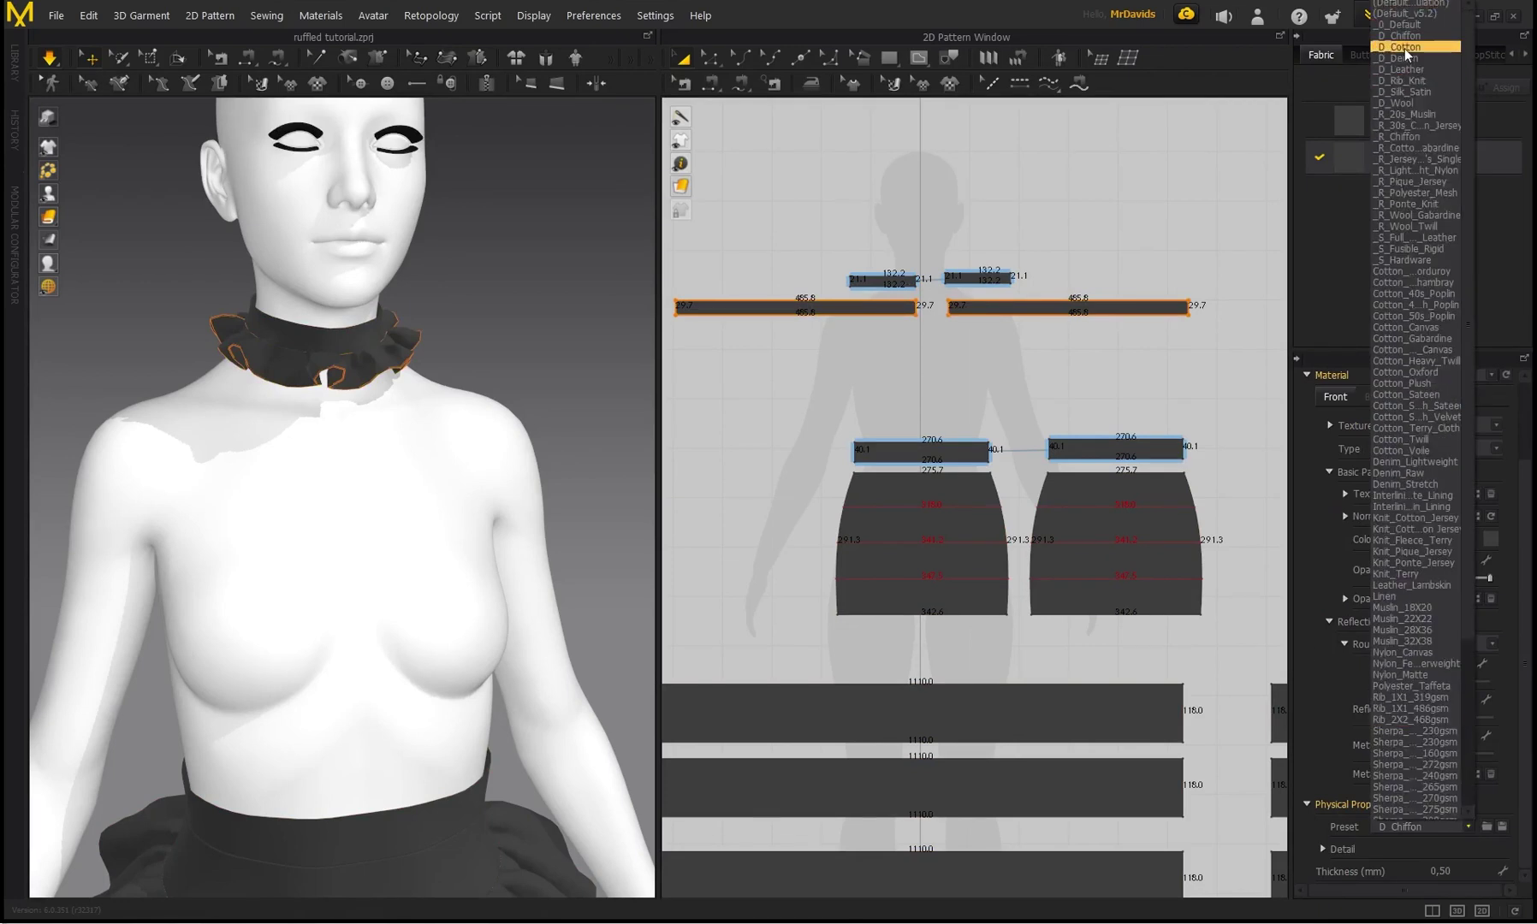
left_click(1403, 48)
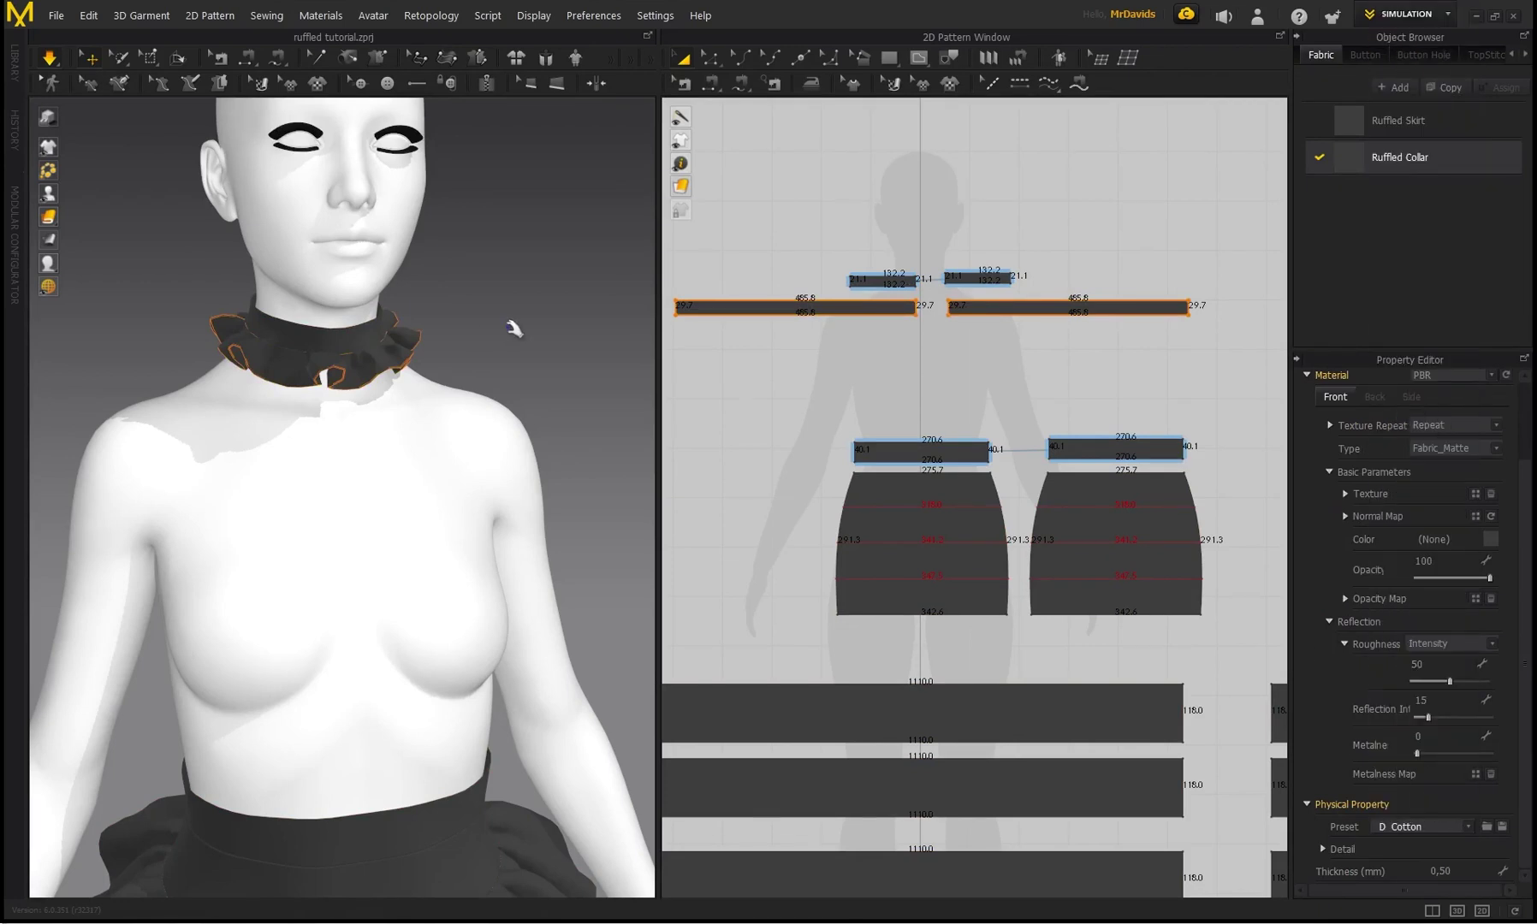
left_click(454, 402)
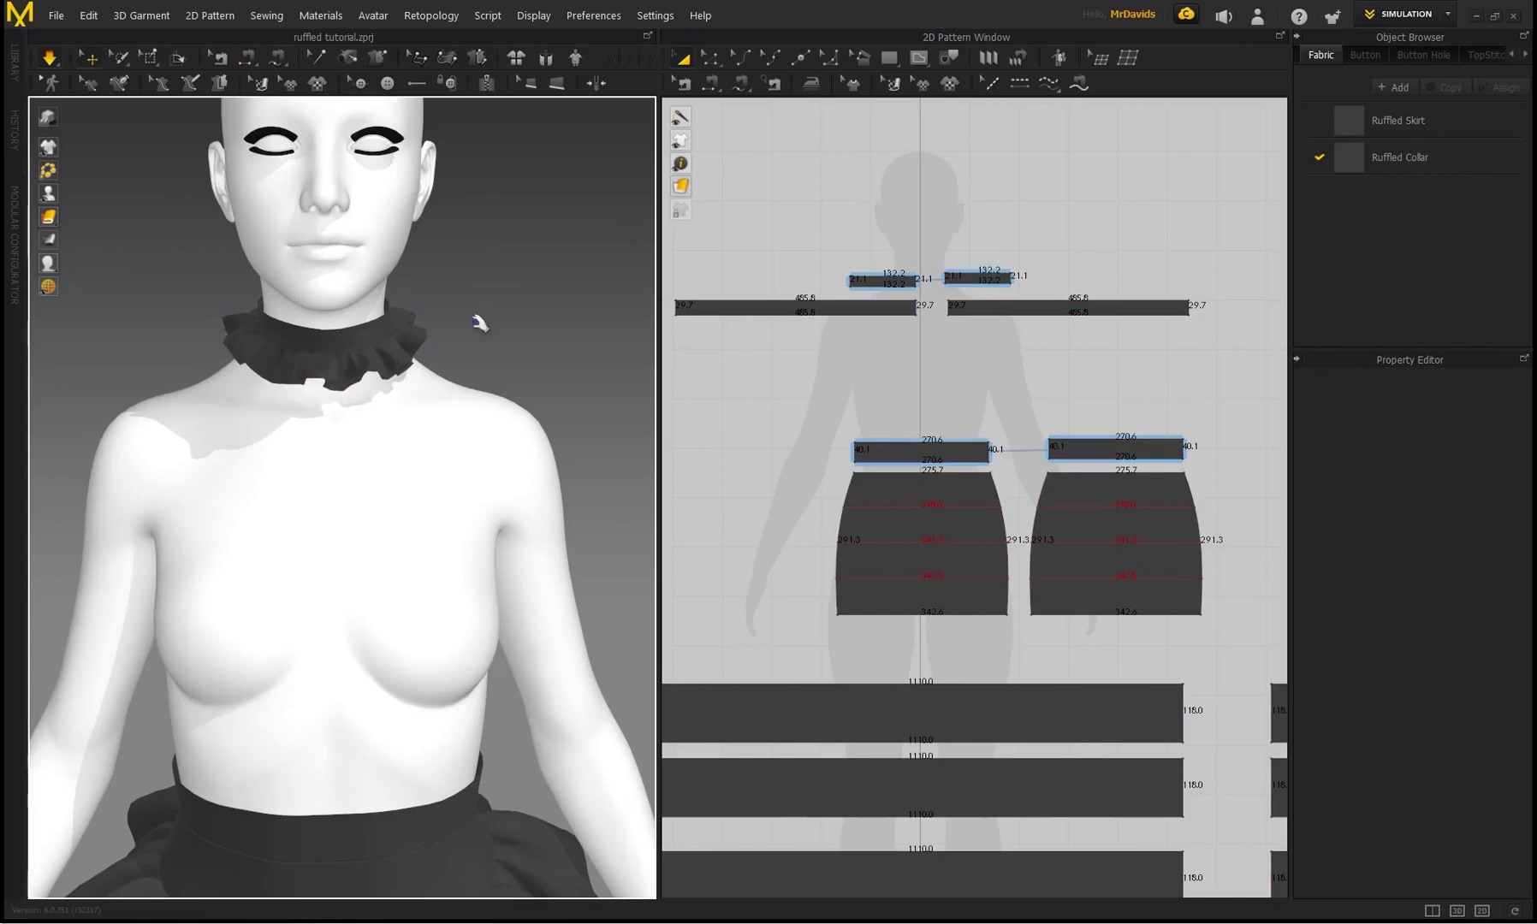
Lengthen both neck ruffle strips downward to about 168.2 mm by moving their lower edges together, and simulate
mouse_move(479, 323)
right_mouse_down()
mouse_move(282, 326)
mouse_move(477, 292)
right_mouse_up()
scroll(442, 349, "down", 3)
scroll(441, 346, "down", 2)
middle_click_drag(392, 346, 388, 299)
right_click_drag(248, 300, 365, 297)
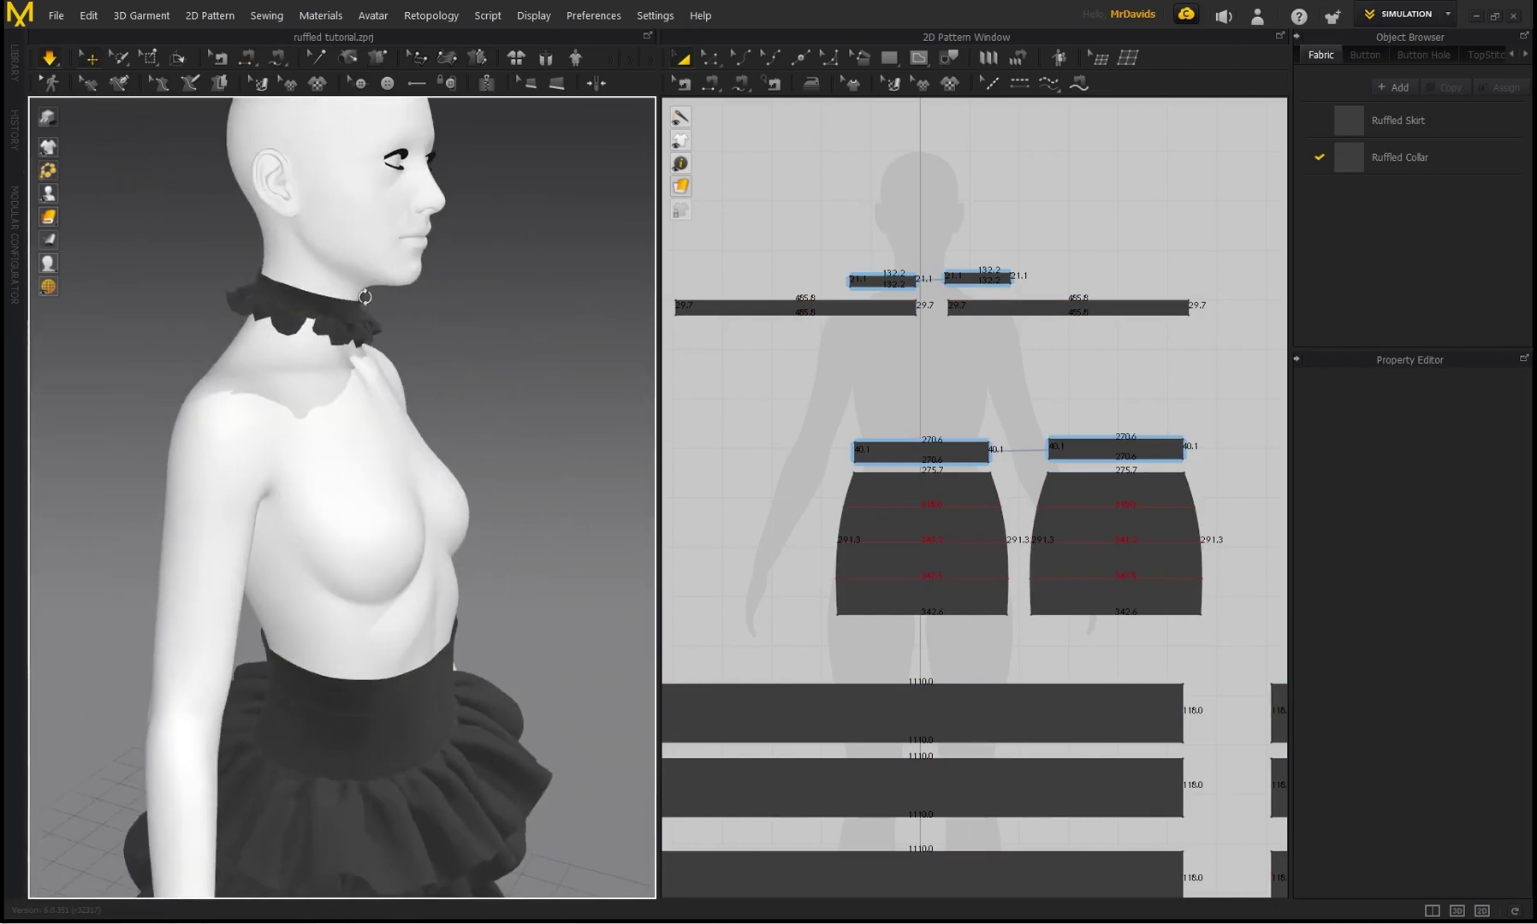
right_click_drag(419, 363, 347, 360)
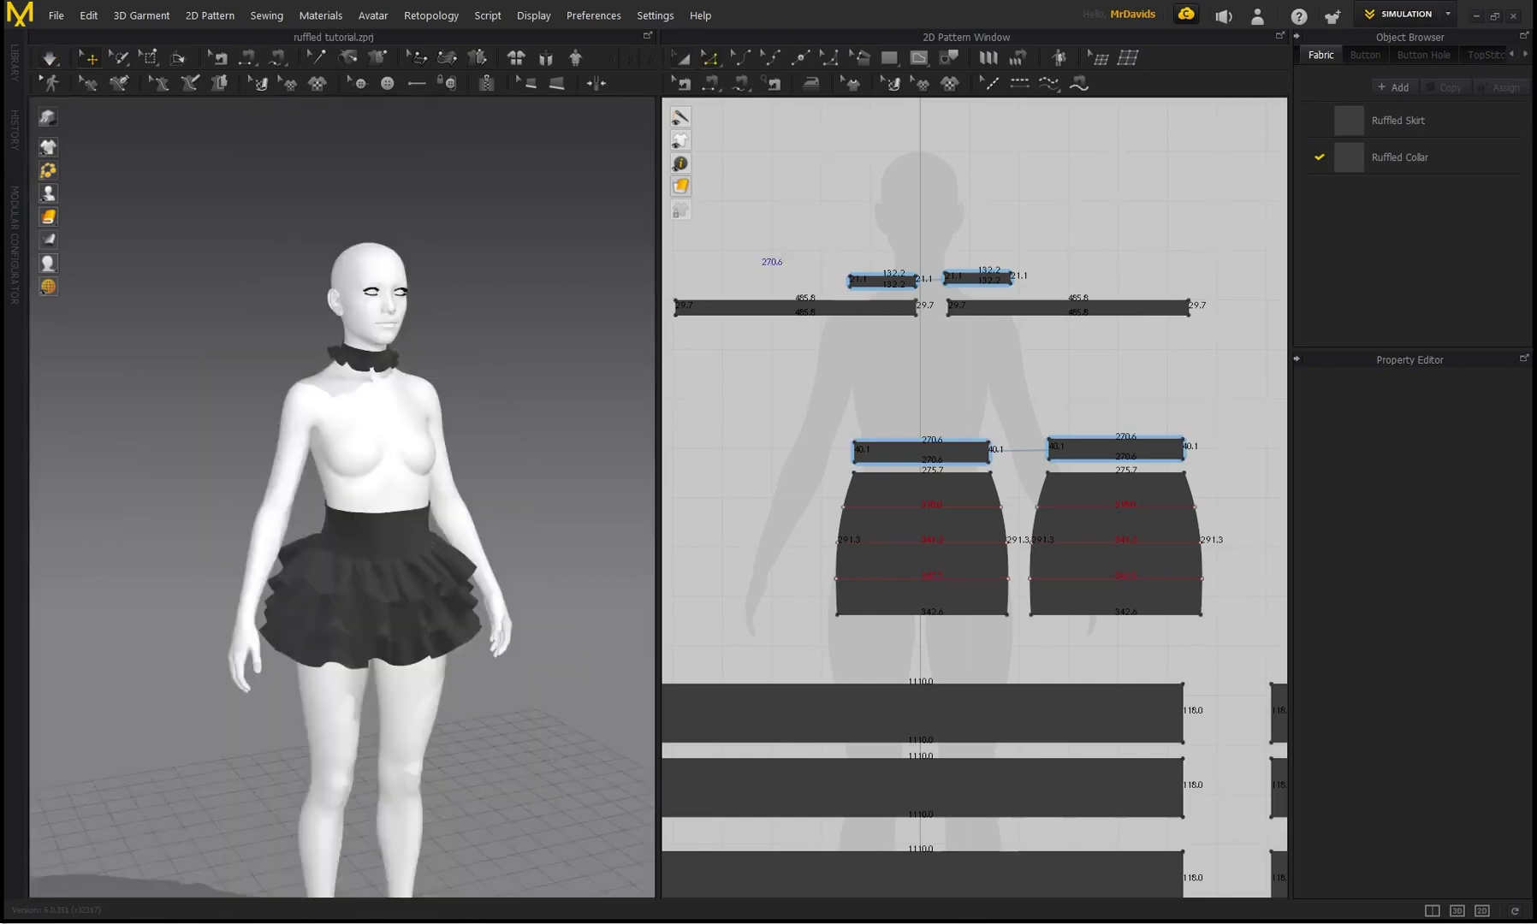
left_click(729, 327)
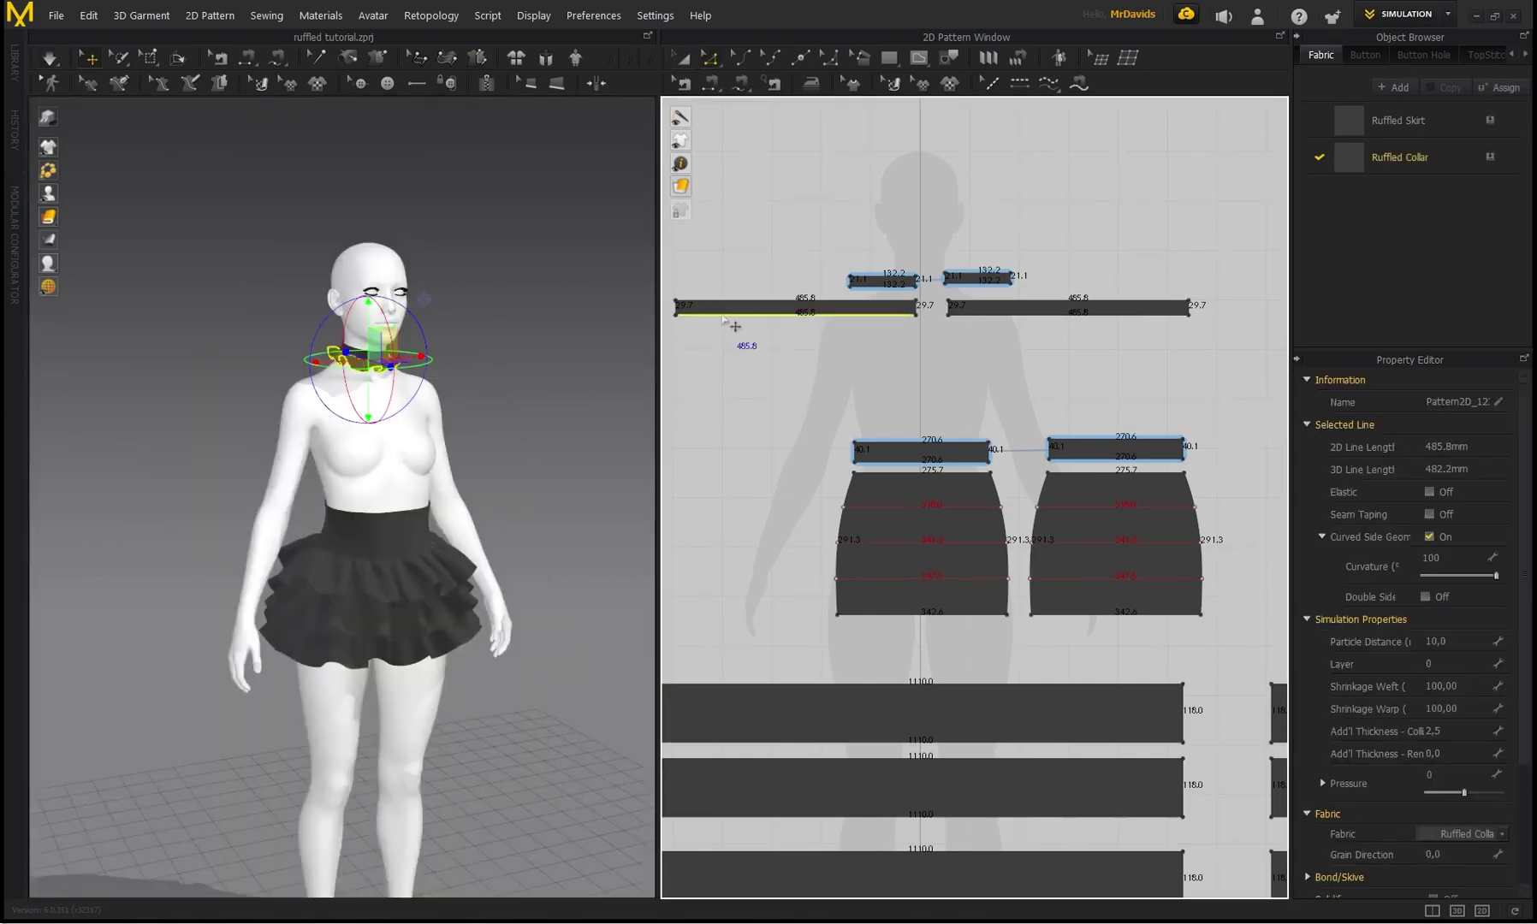
left_click(962, 315, "shift")
left_click_drag(975, 318, 984, 387)
right_click_drag(435, 339, 353, 390)
key("space")
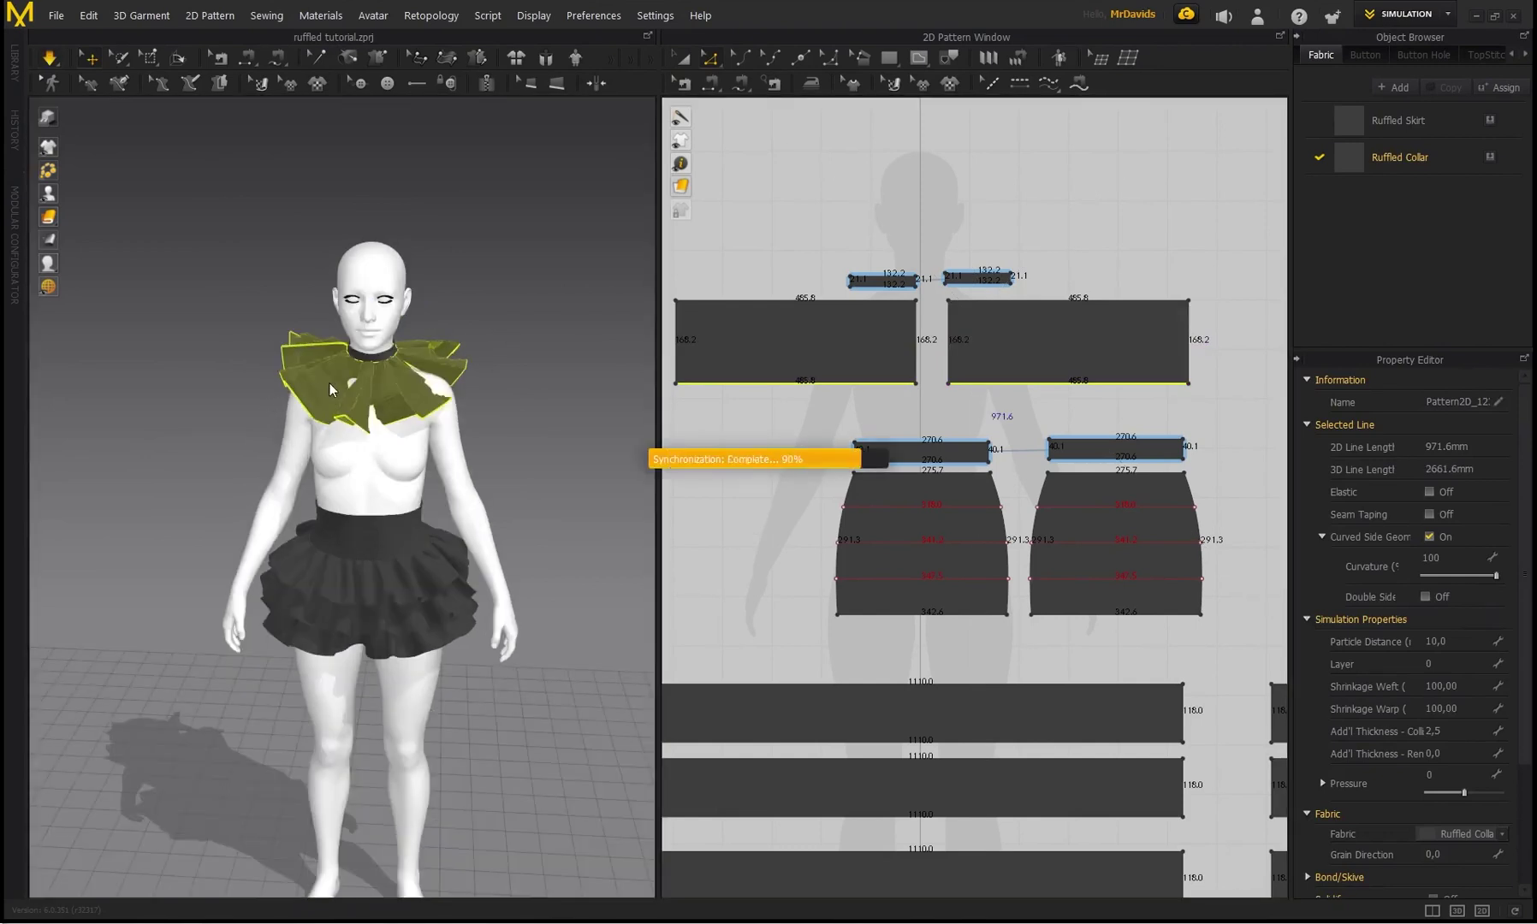
Pull the lengthened neck ruffle down over the shoulders in the simulation so it drapes like a capelet
left_click_drag(347, 387, 305, 408)
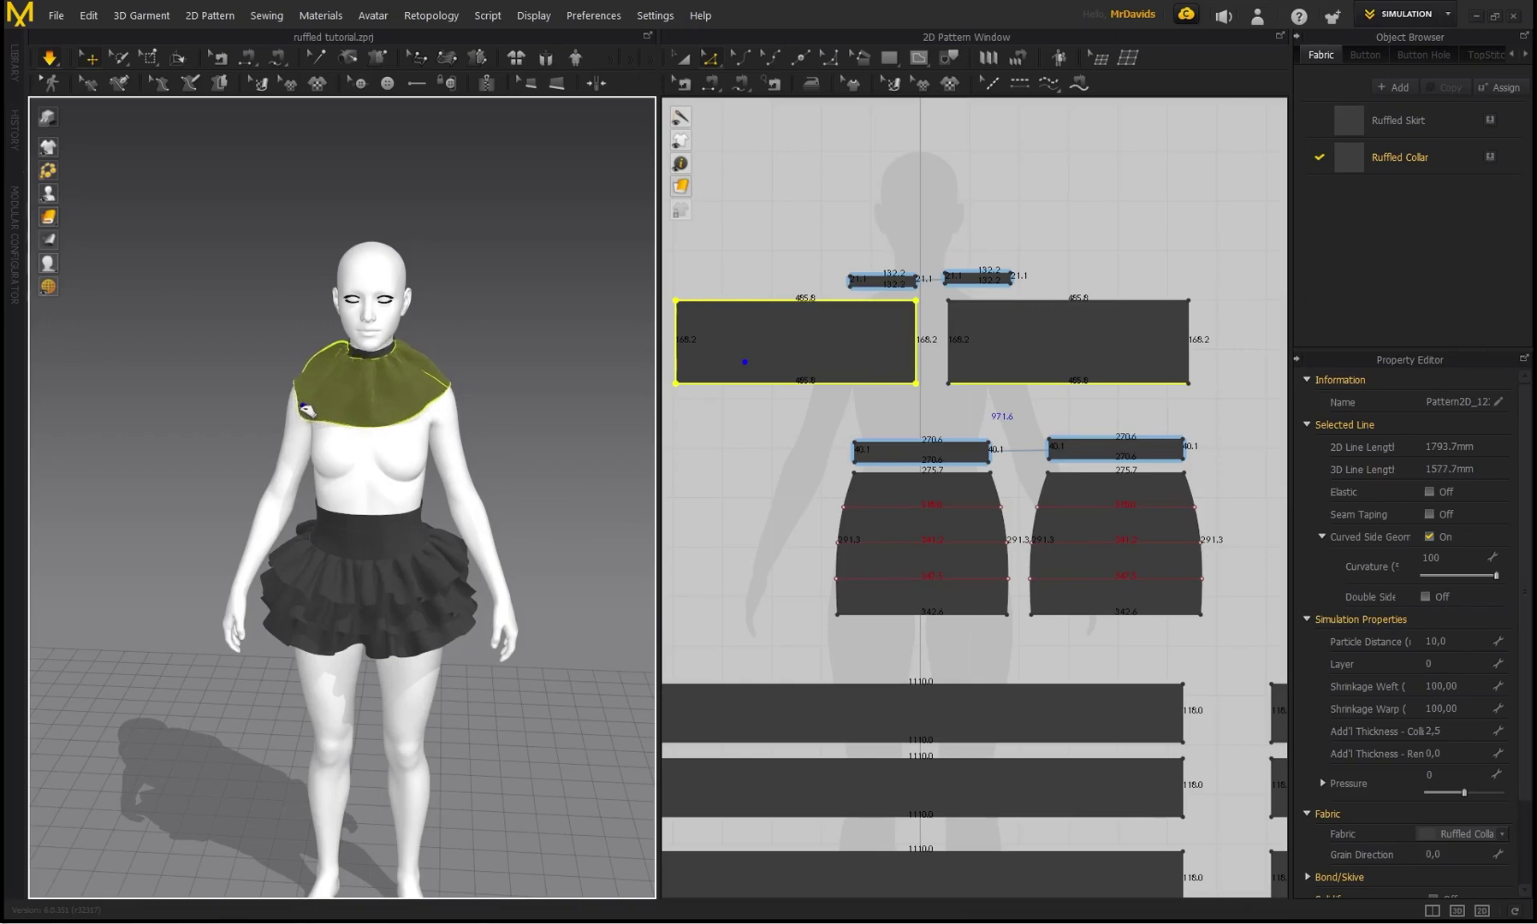
left_click(498, 323)
scroll(418, 374, "up", 3)
right_click_drag(322, 340, 382, 343)
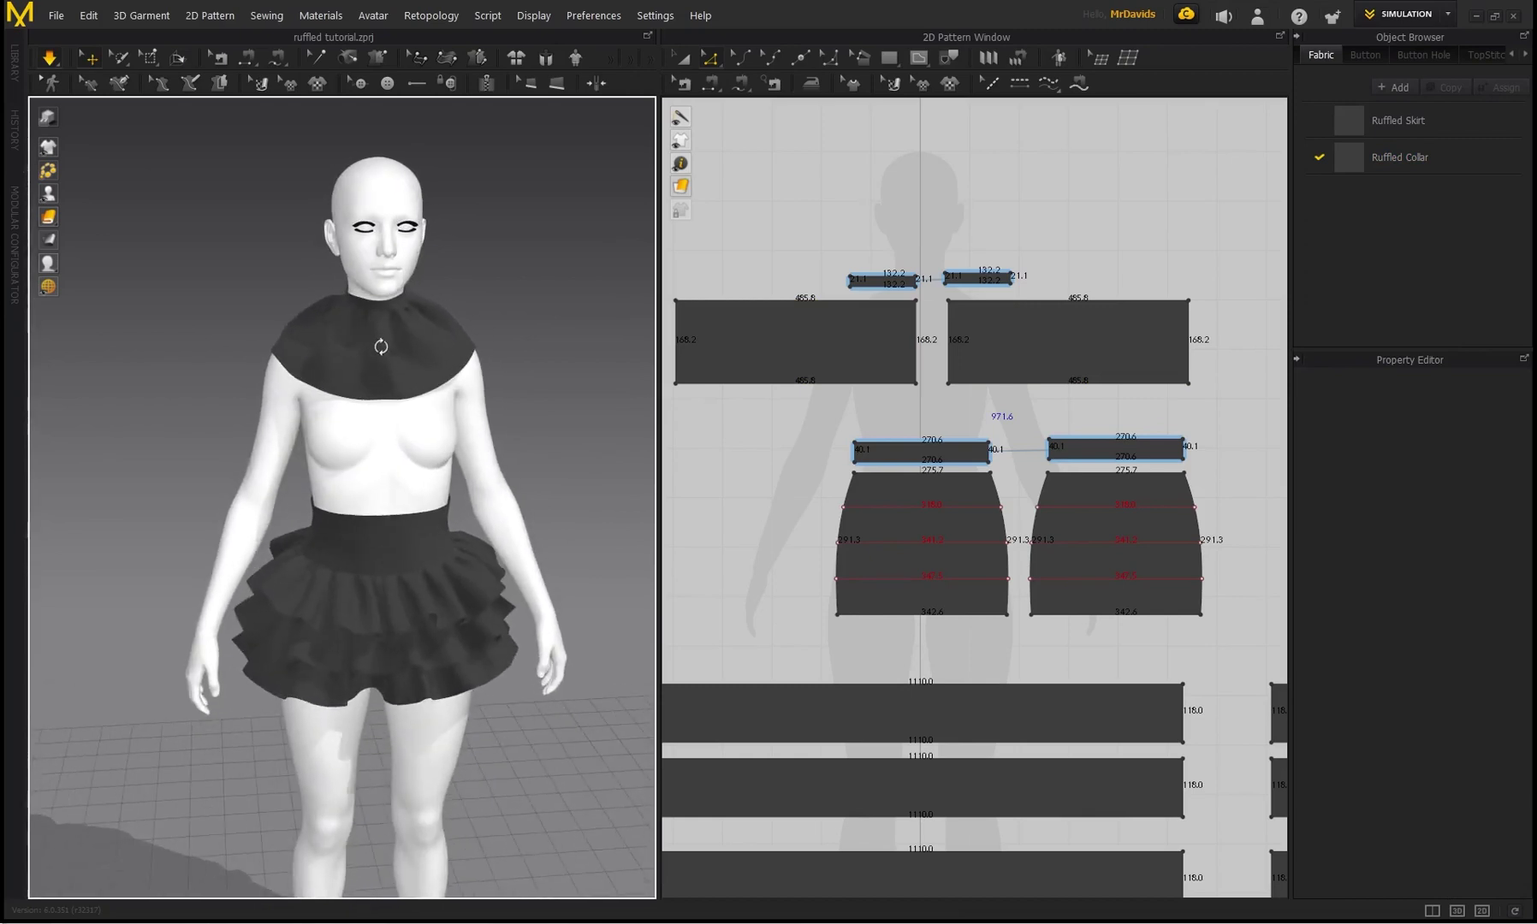
scroll(444, 362, "up", 3)
left_click(684, 84)
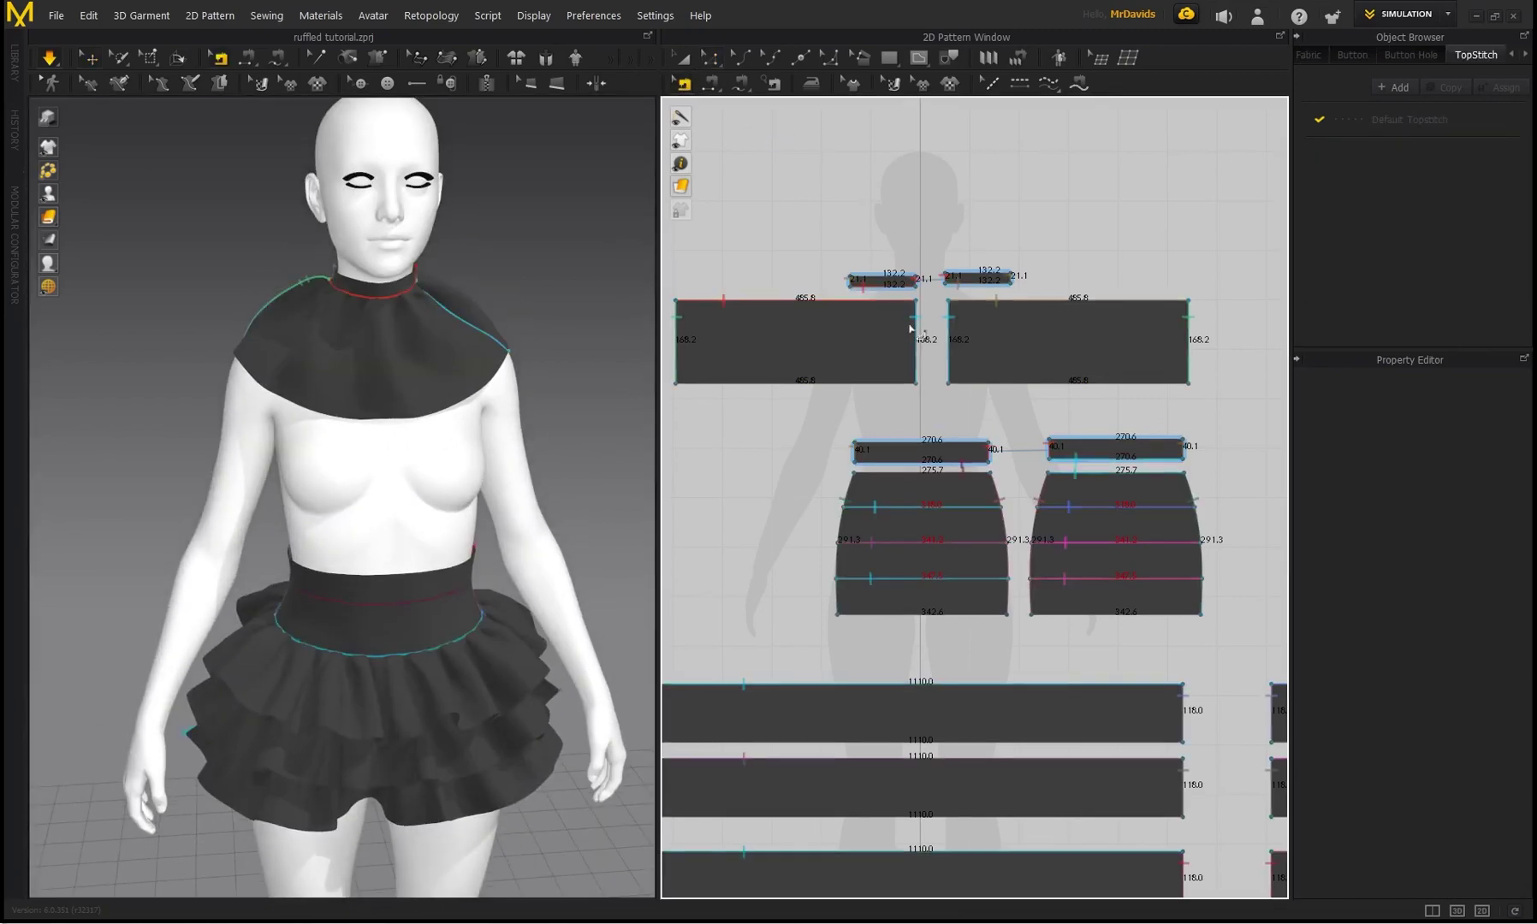
right_click(916, 336)
left_click(752, 205)
right_click_drag(326, 309, 393, 333)
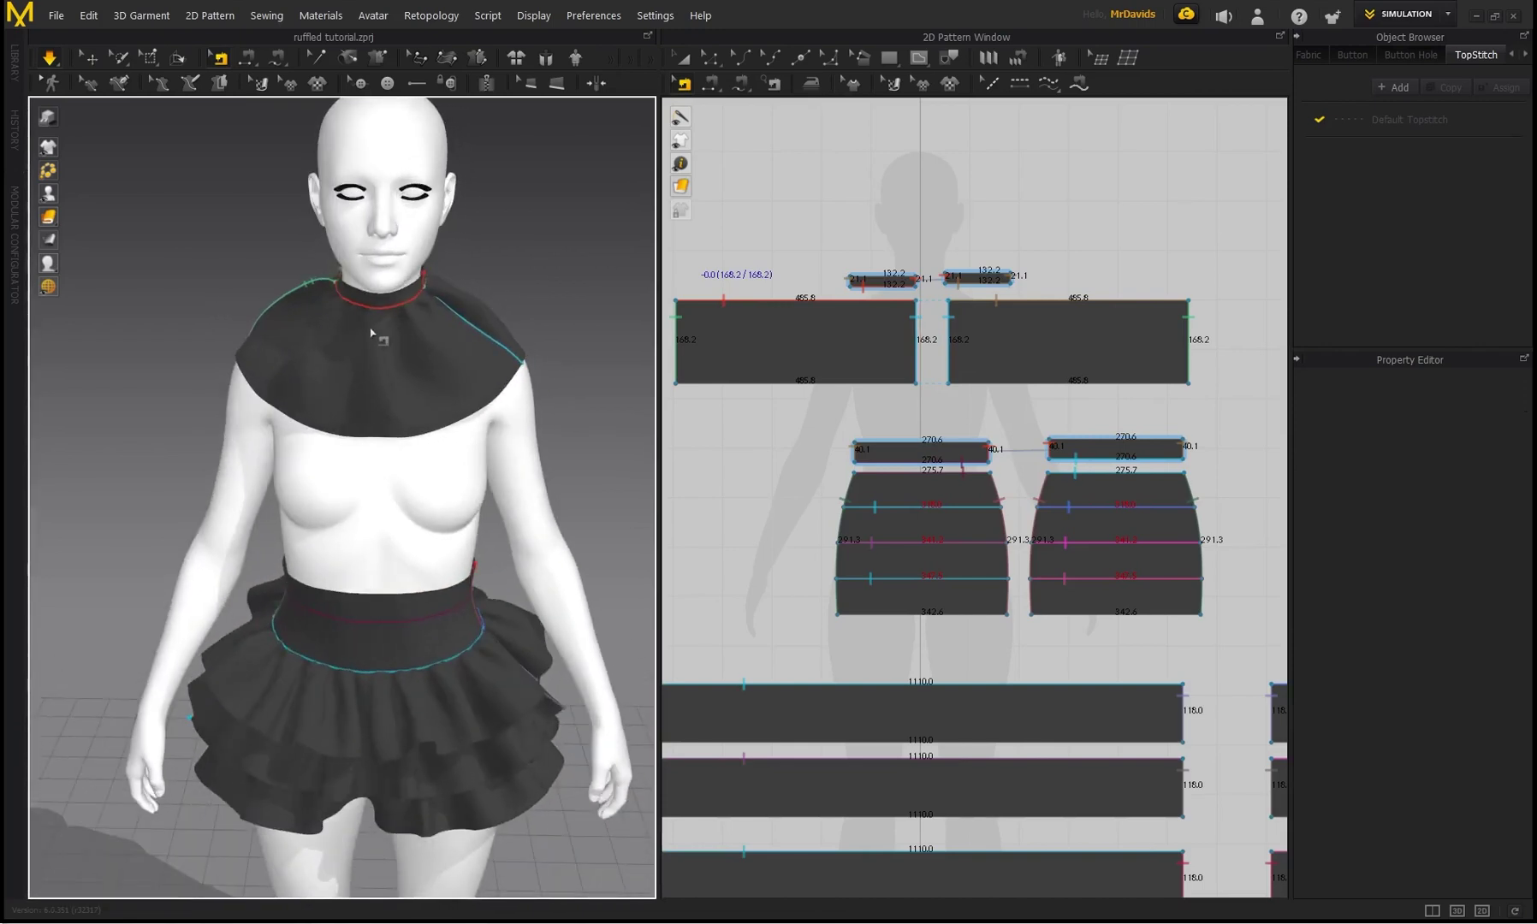
key("a")
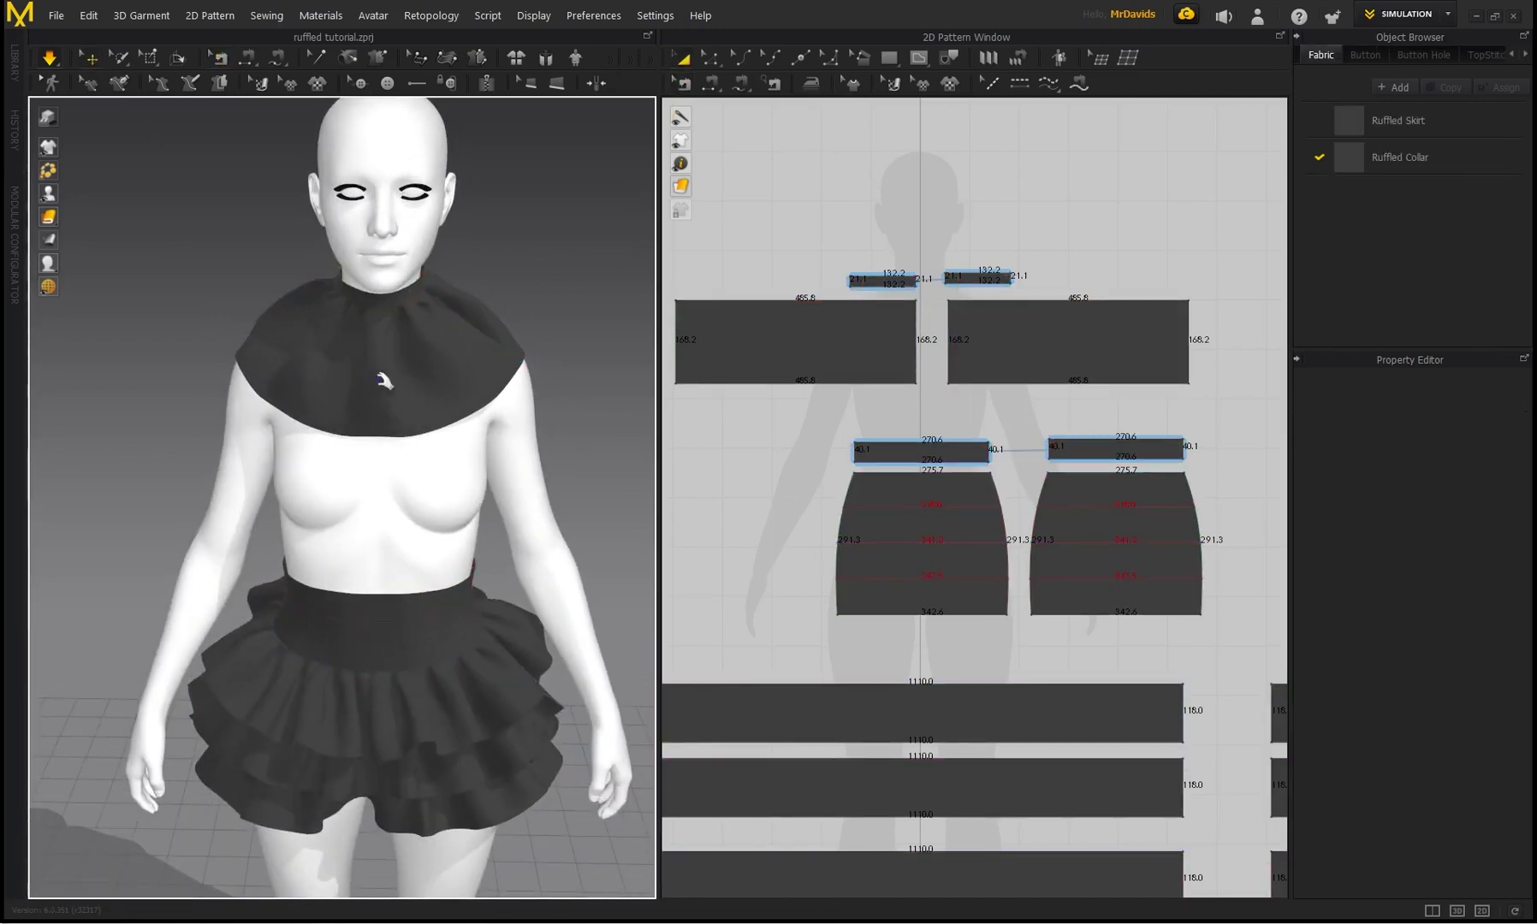
Draw a vertical internal line through the middle of the front ruffle panel and cut it into two 242.9 mm wide halves
left_click(410, 376)
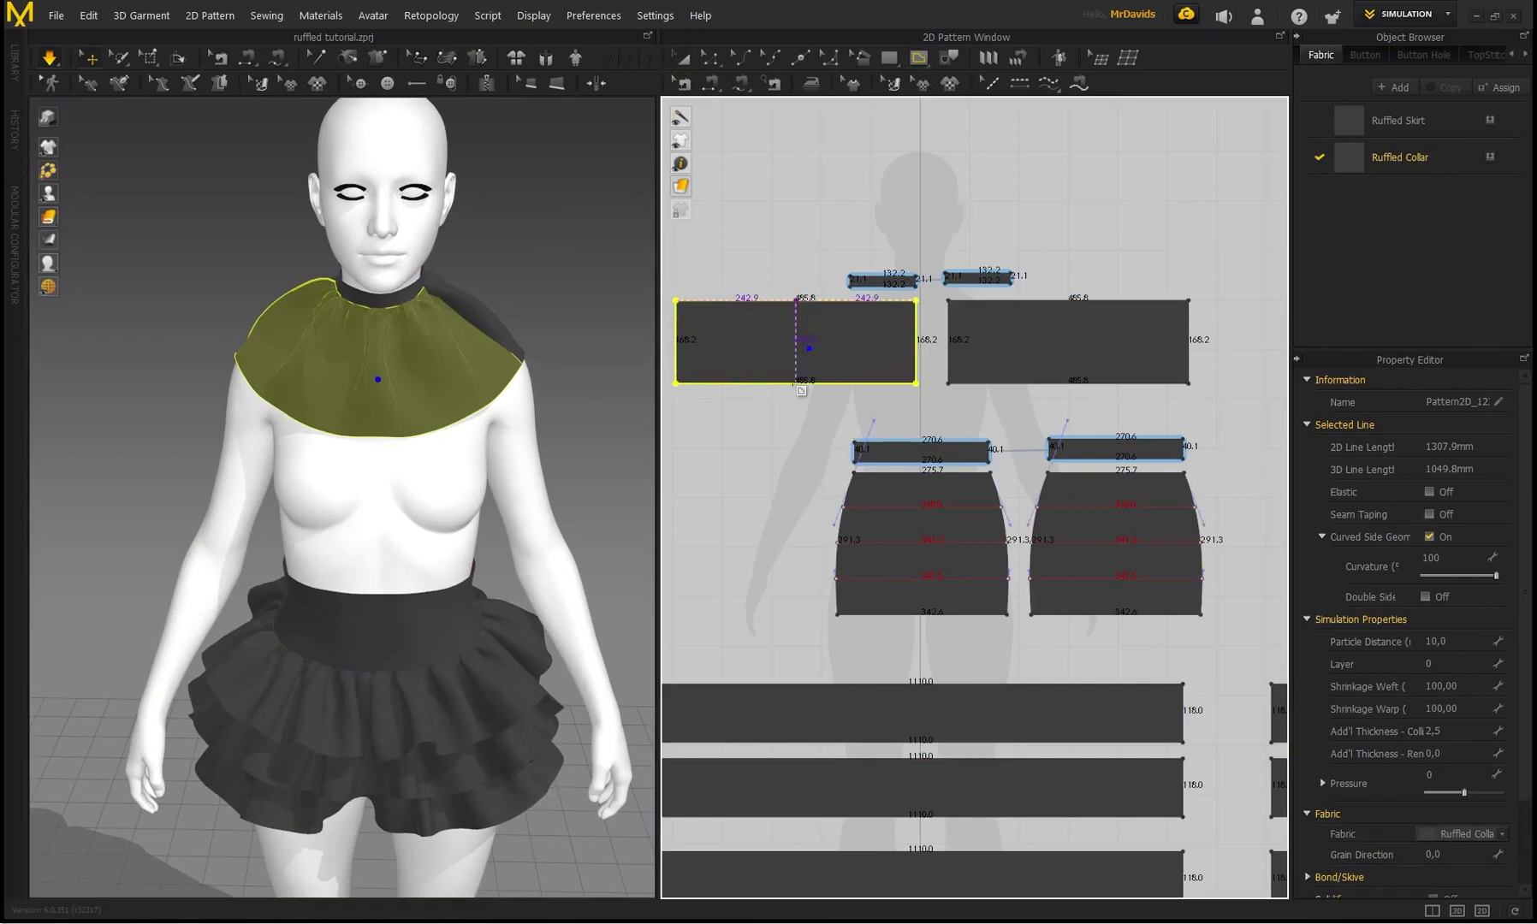
double_click(832, 387)
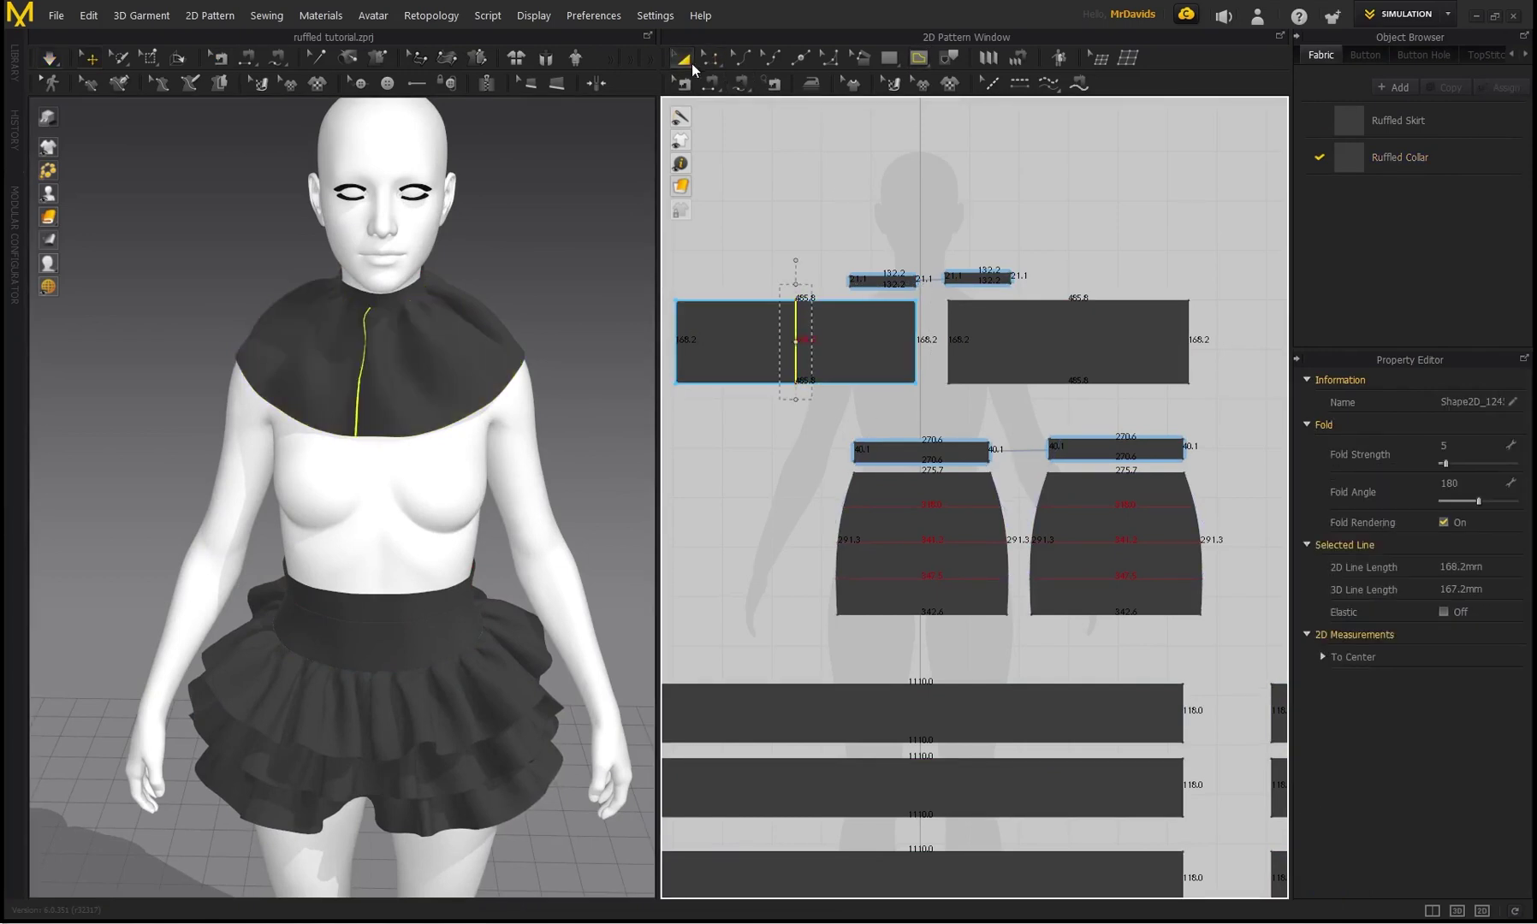
right_click(792, 319)
left_click(855, 483)
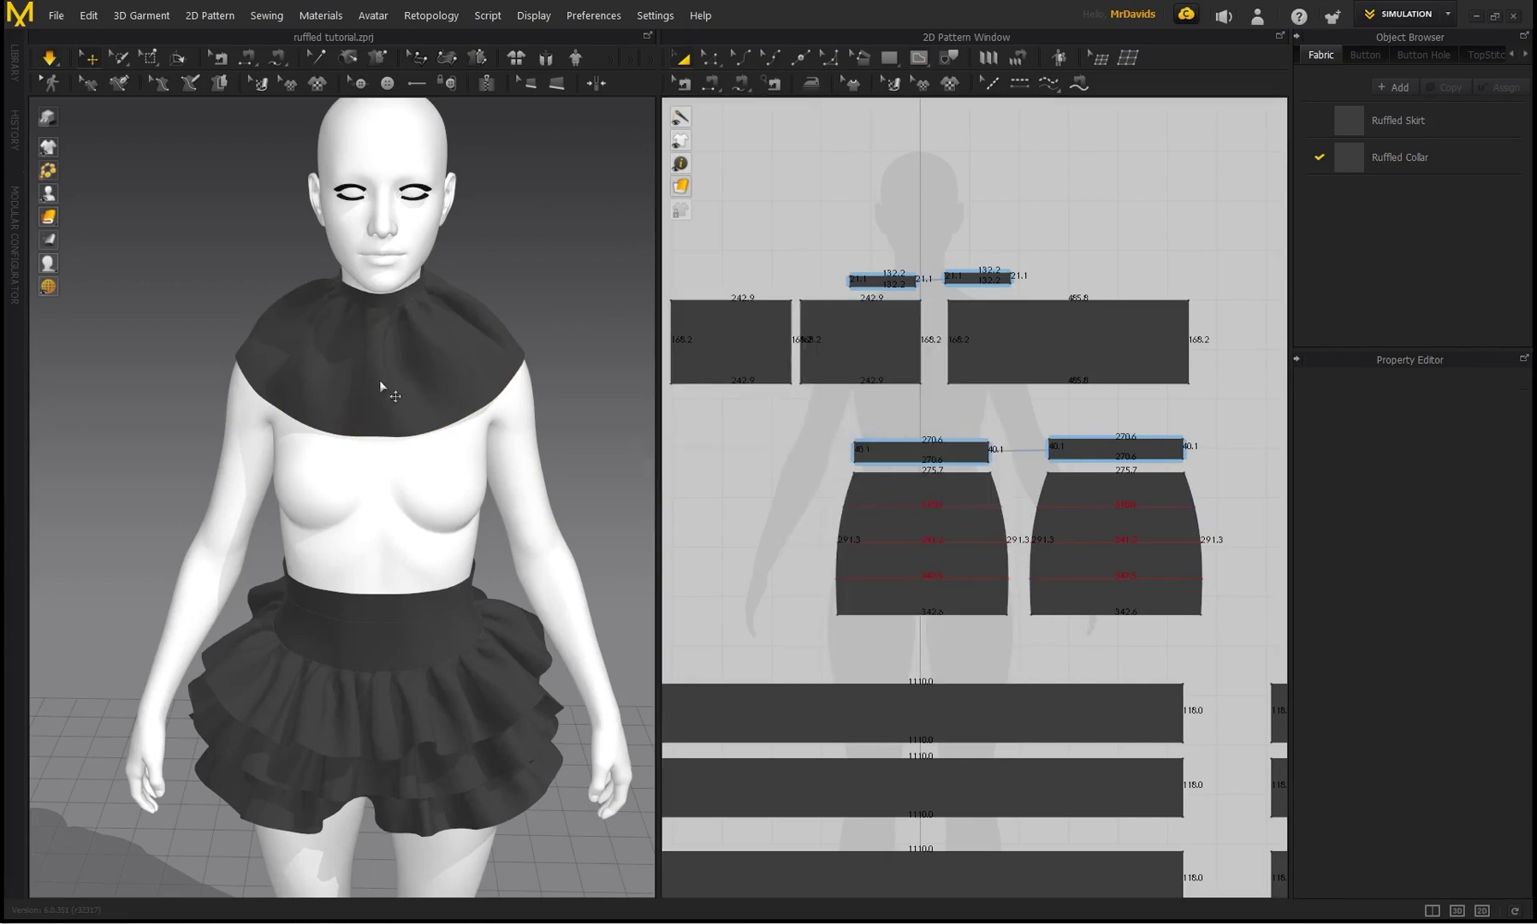
Pull the cut front halves apart in the simulation to open the capelet at the centre
left_click_drag(409, 406, 445, 422)
left_click(510, 311)
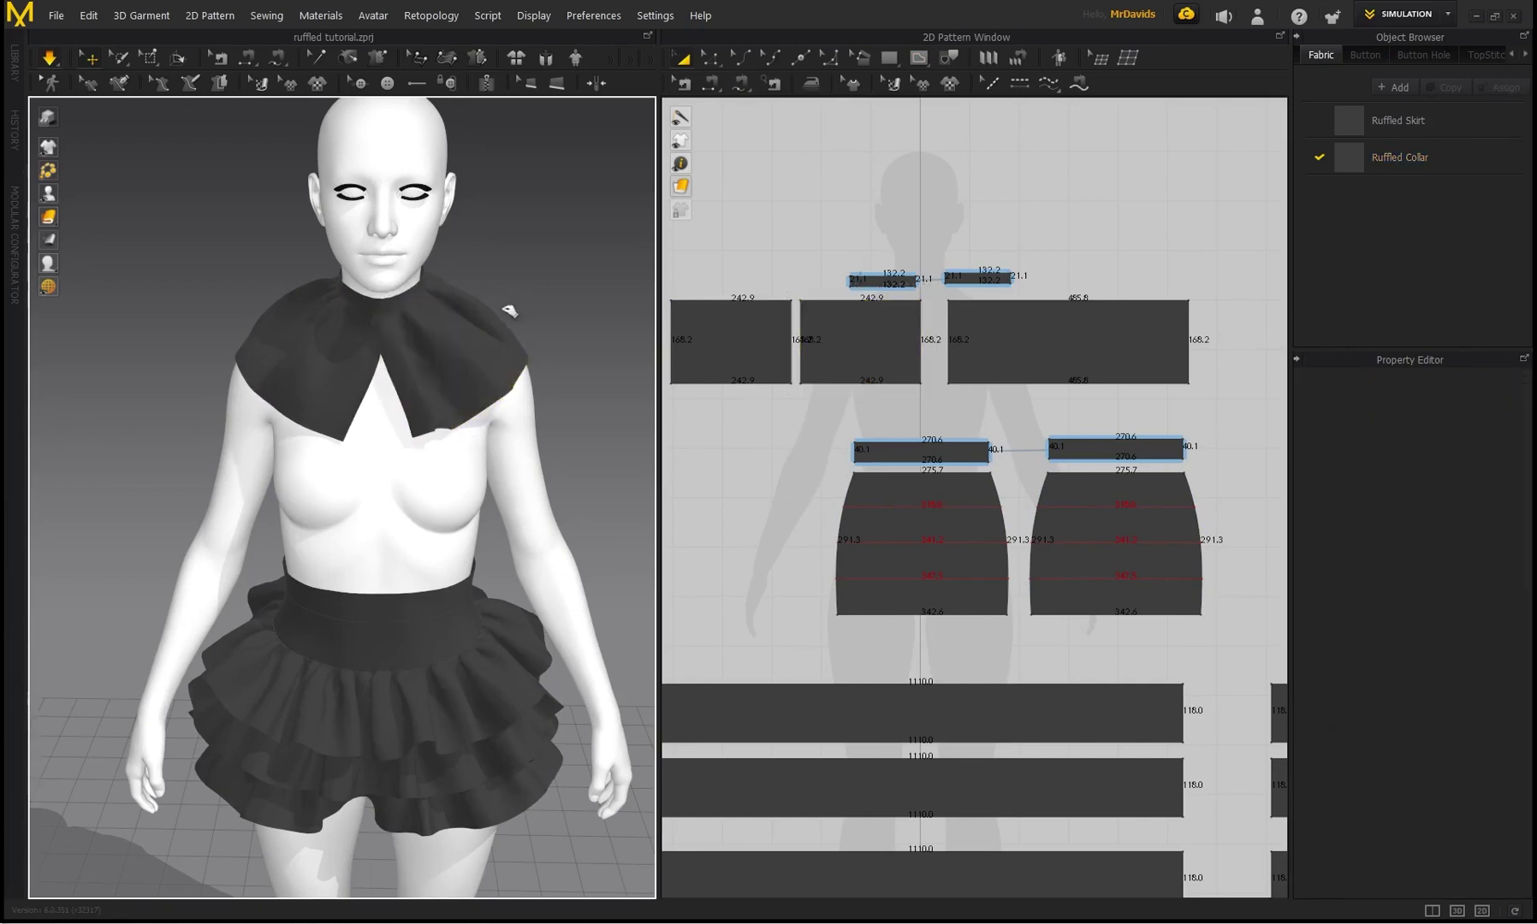
mouse_move(524, 284)
right_mouse_down()
mouse_move(520, 263)
mouse_move(196, 279)
mouse_move(505, 281)
right_mouse_up()
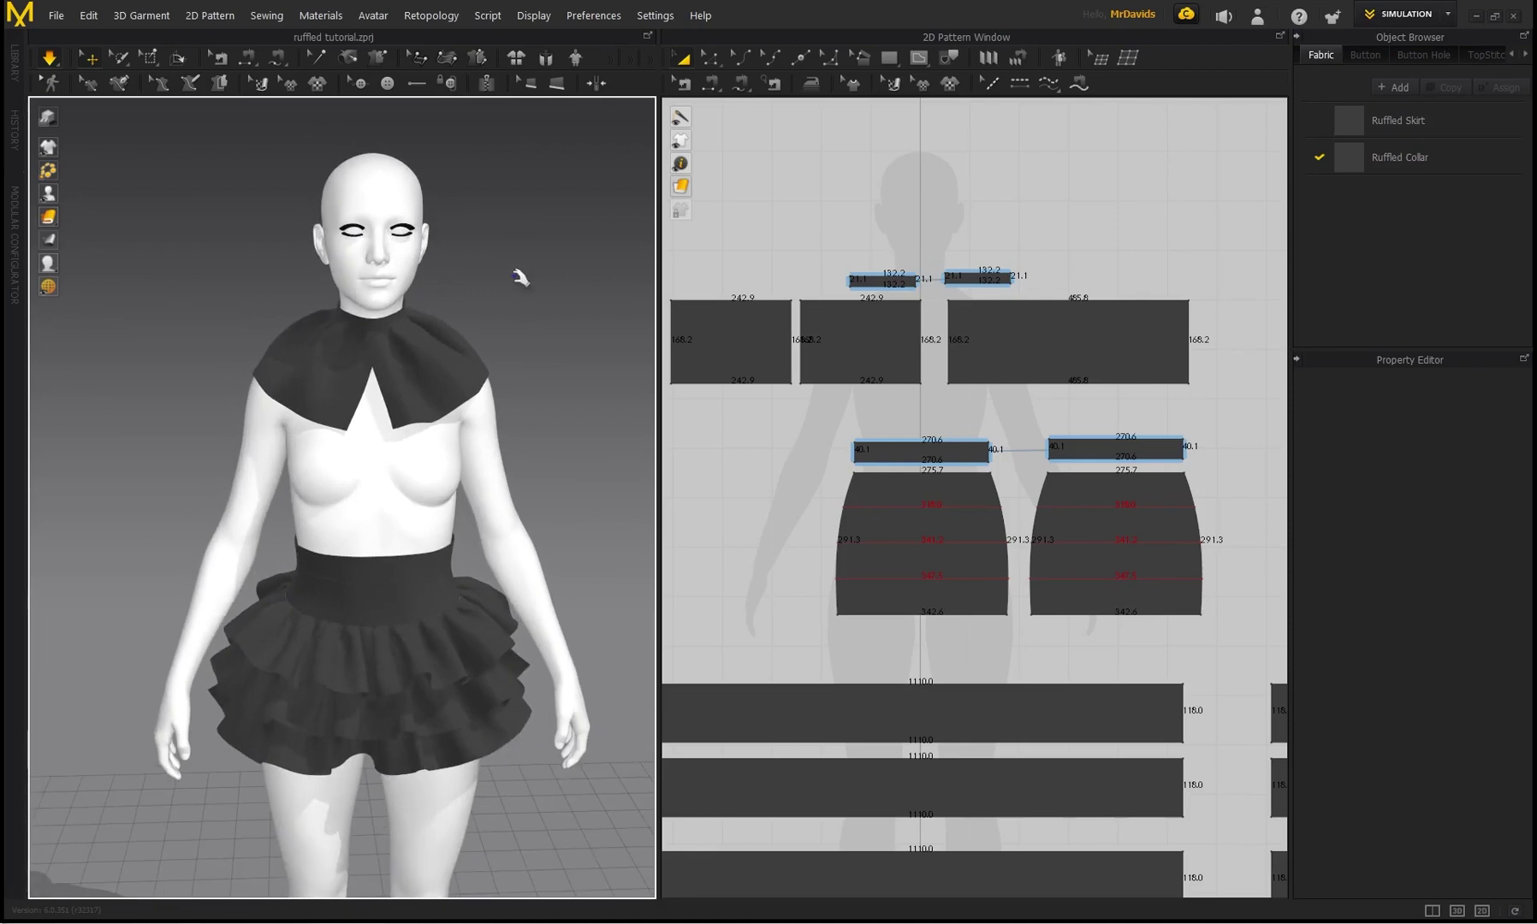
left_click(426, 379)
left_click(515, 276)
Undo the front panel's cut and its central internal line
key("ctrl+z")
key("ctrl+z")
key("ctrl+z")
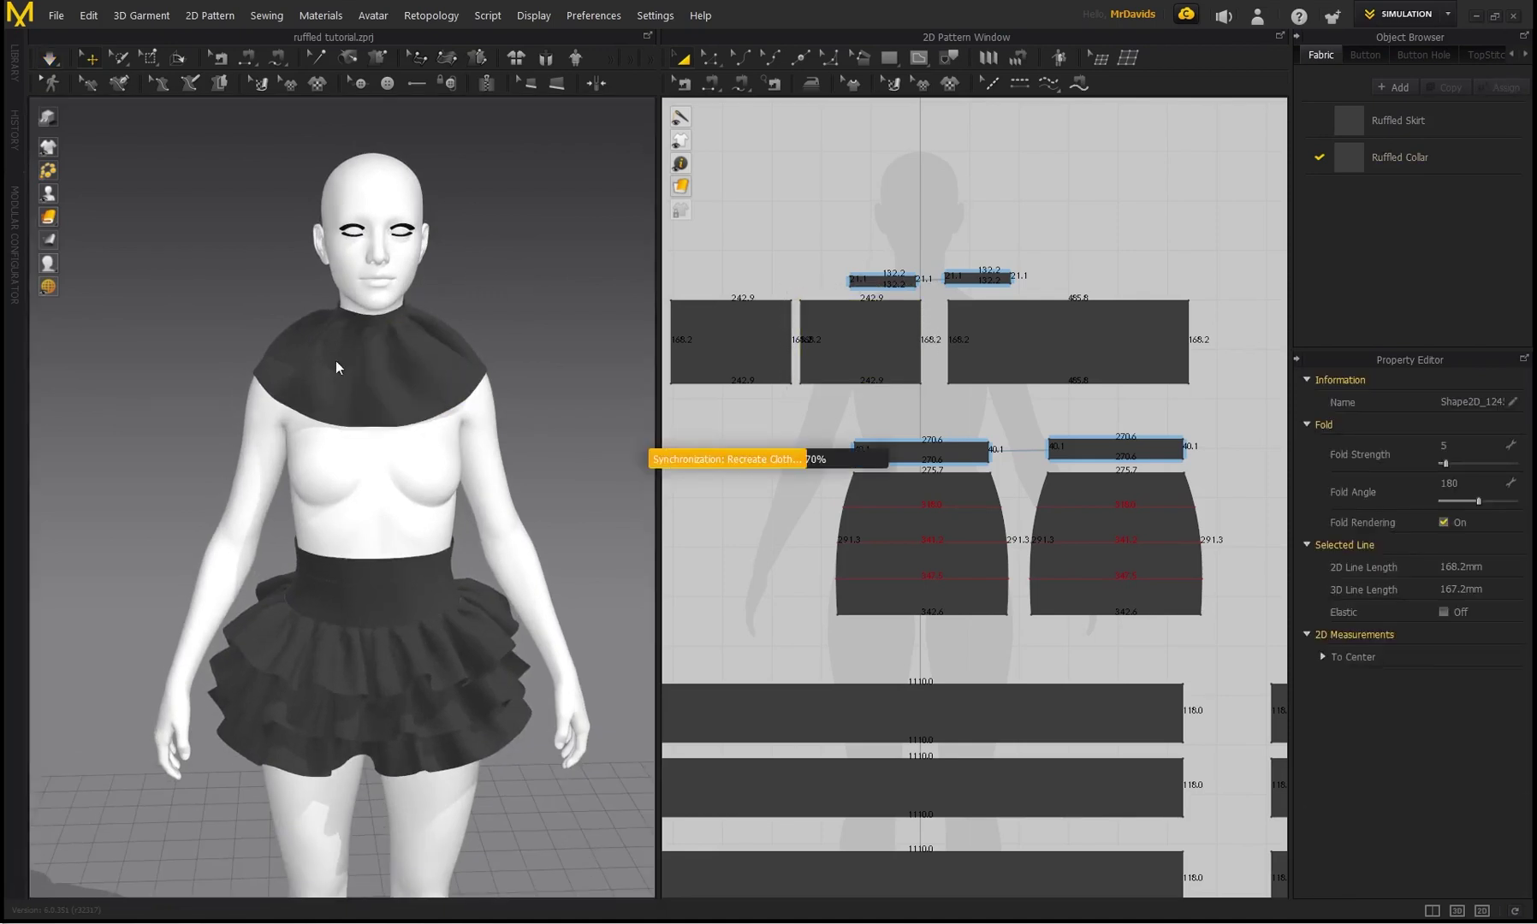
key("ctrl+z")
key("ctrl+z")
key("ctrl+z")
key("ctrl+z")
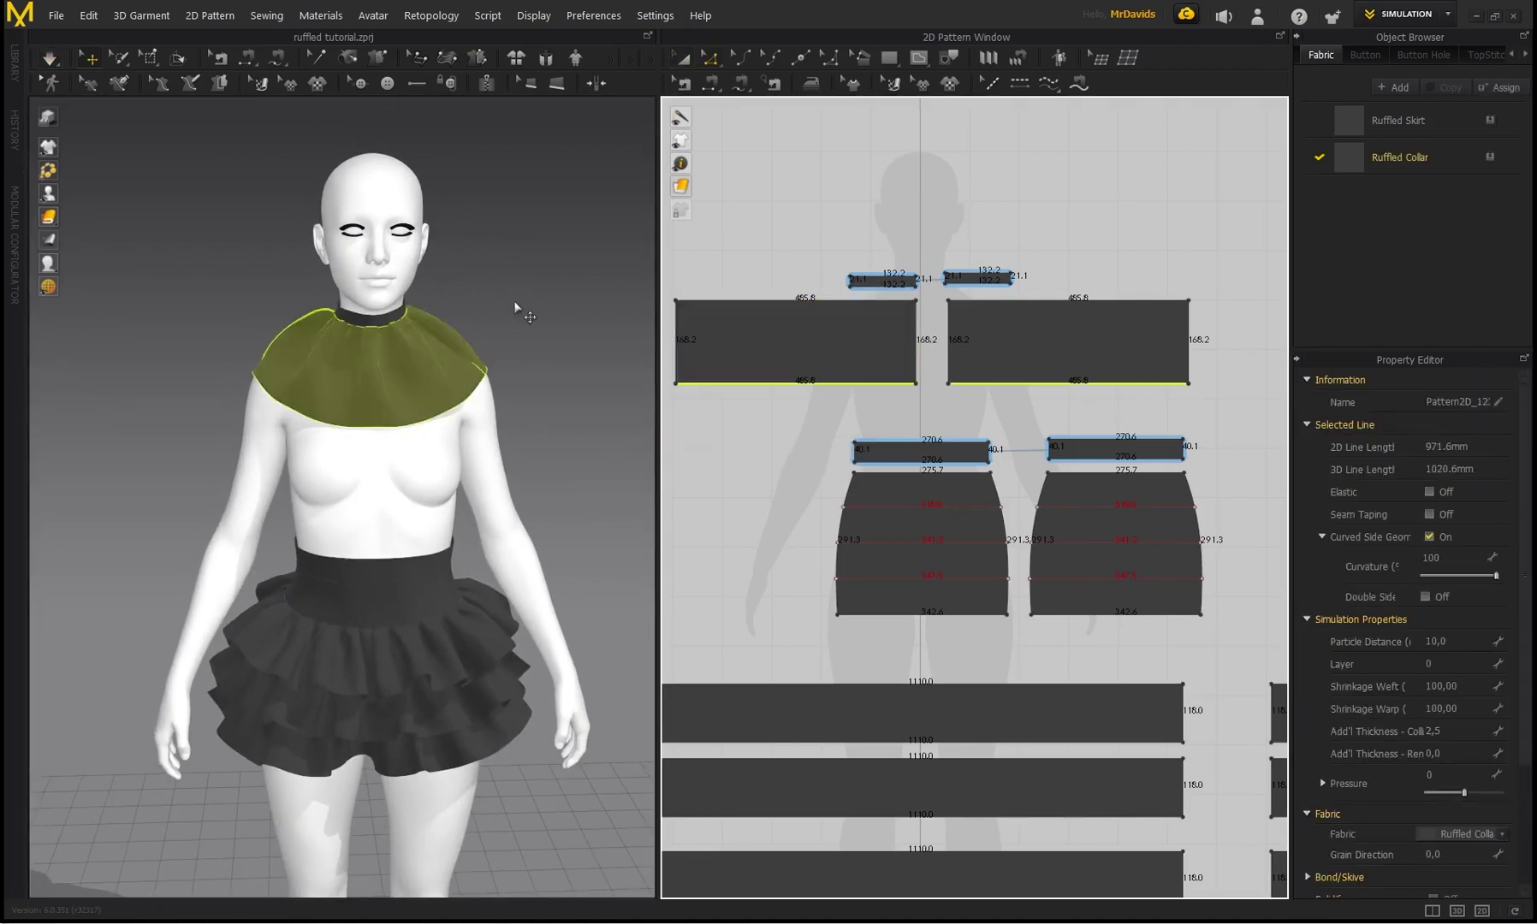
Undo the lengthening of the neck ruffle panels and clear the selection
key("ctrl+z")
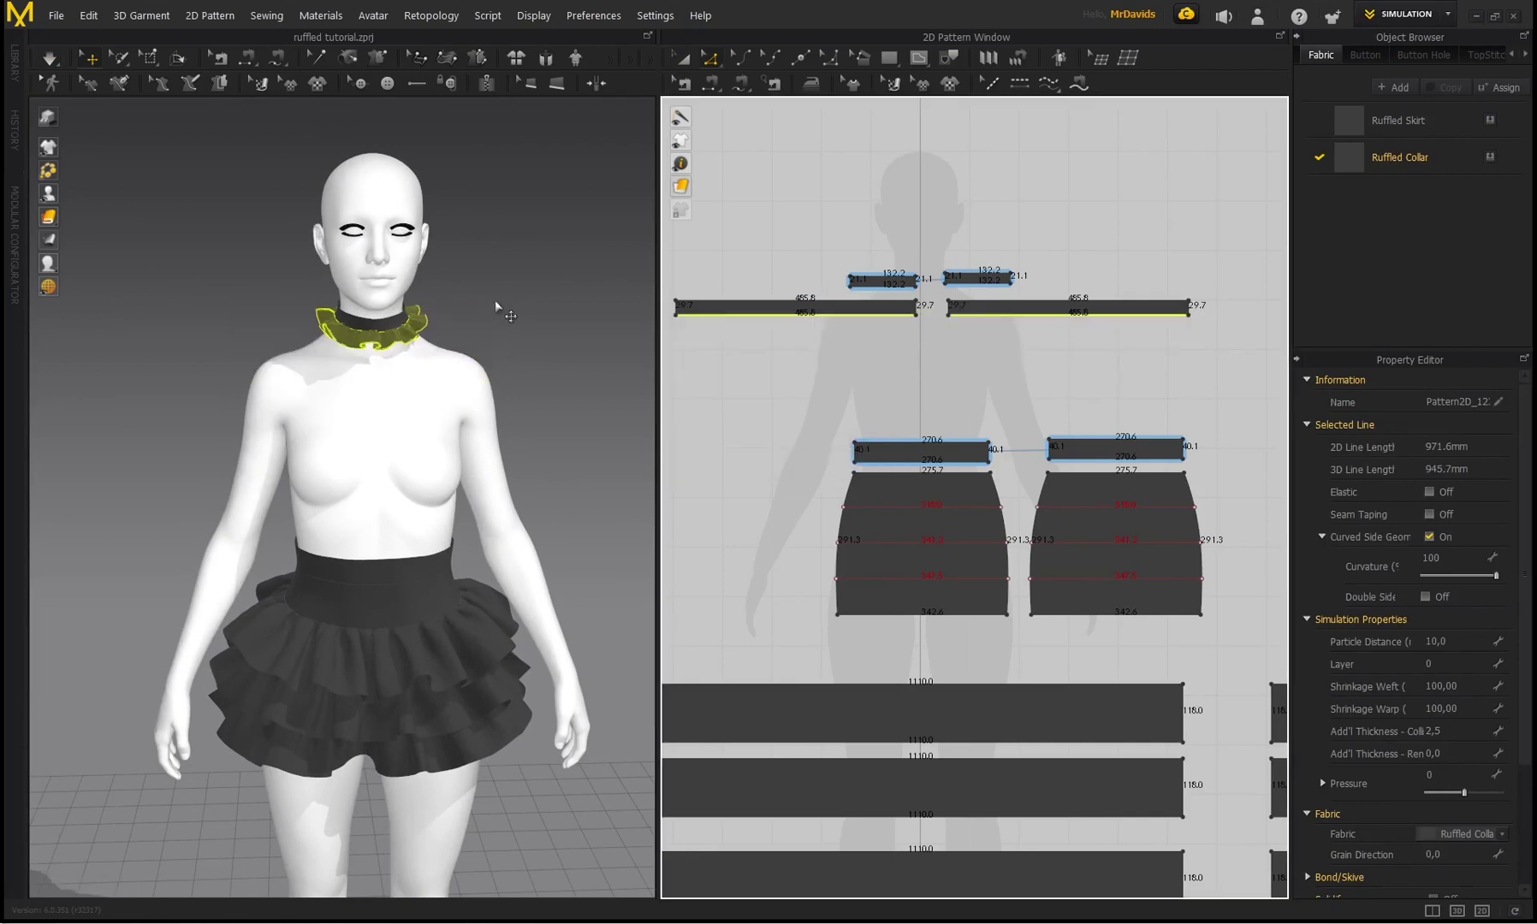
left_click(488, 299)
right_click_drag(471, 303, 361, 431)
scroll(420, 309, "down", 2)
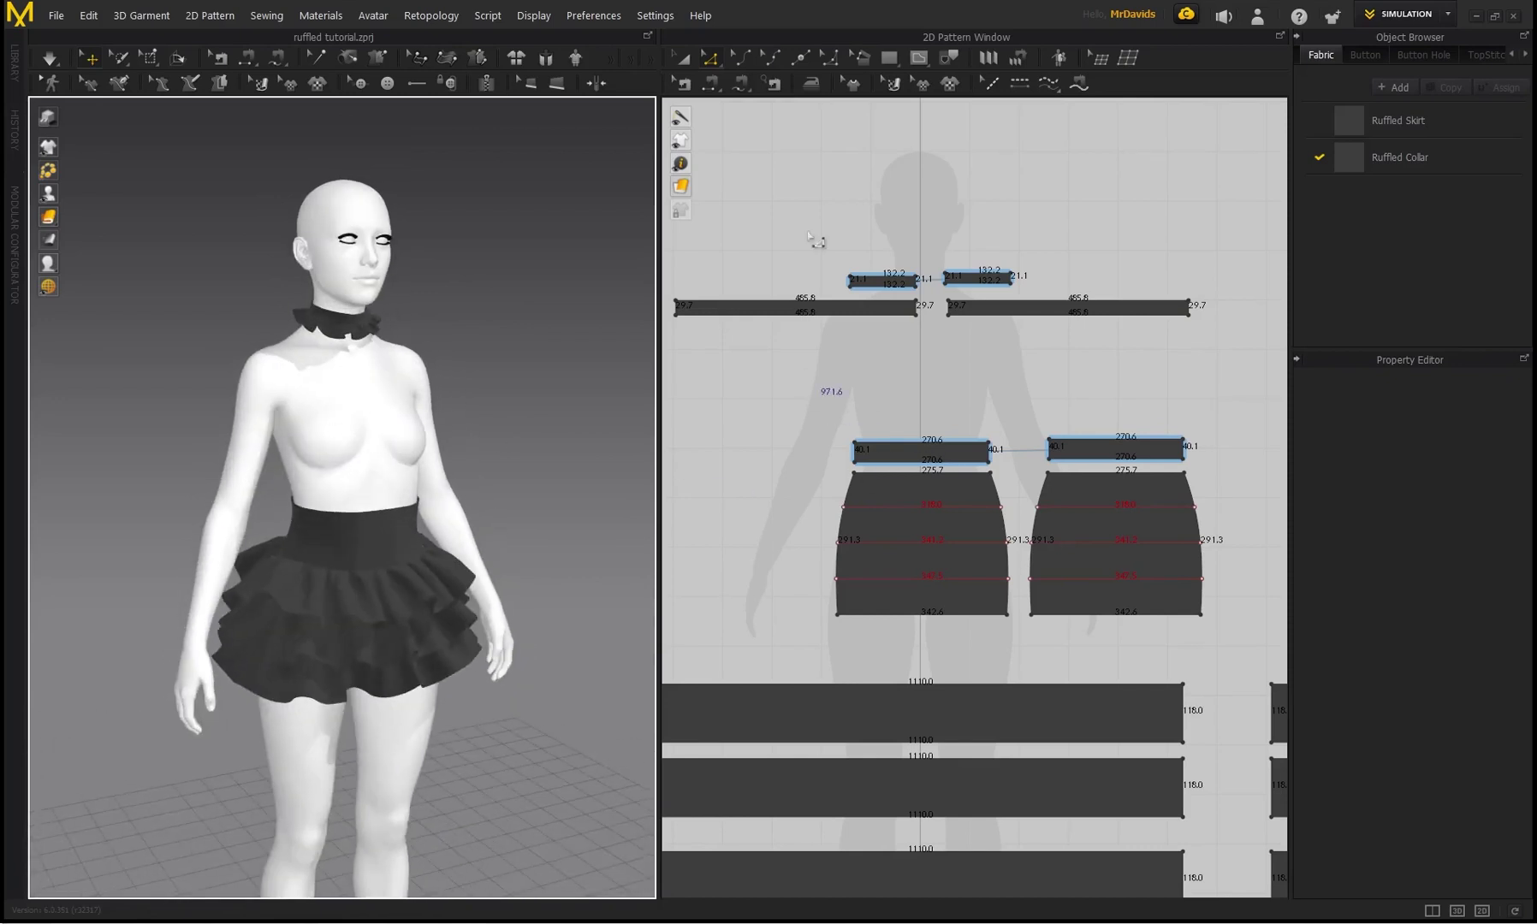
Extend the waistband's upper edge upward into a strapless bodice about 233.4 mm high and start the simulation
left_click(914, 446)
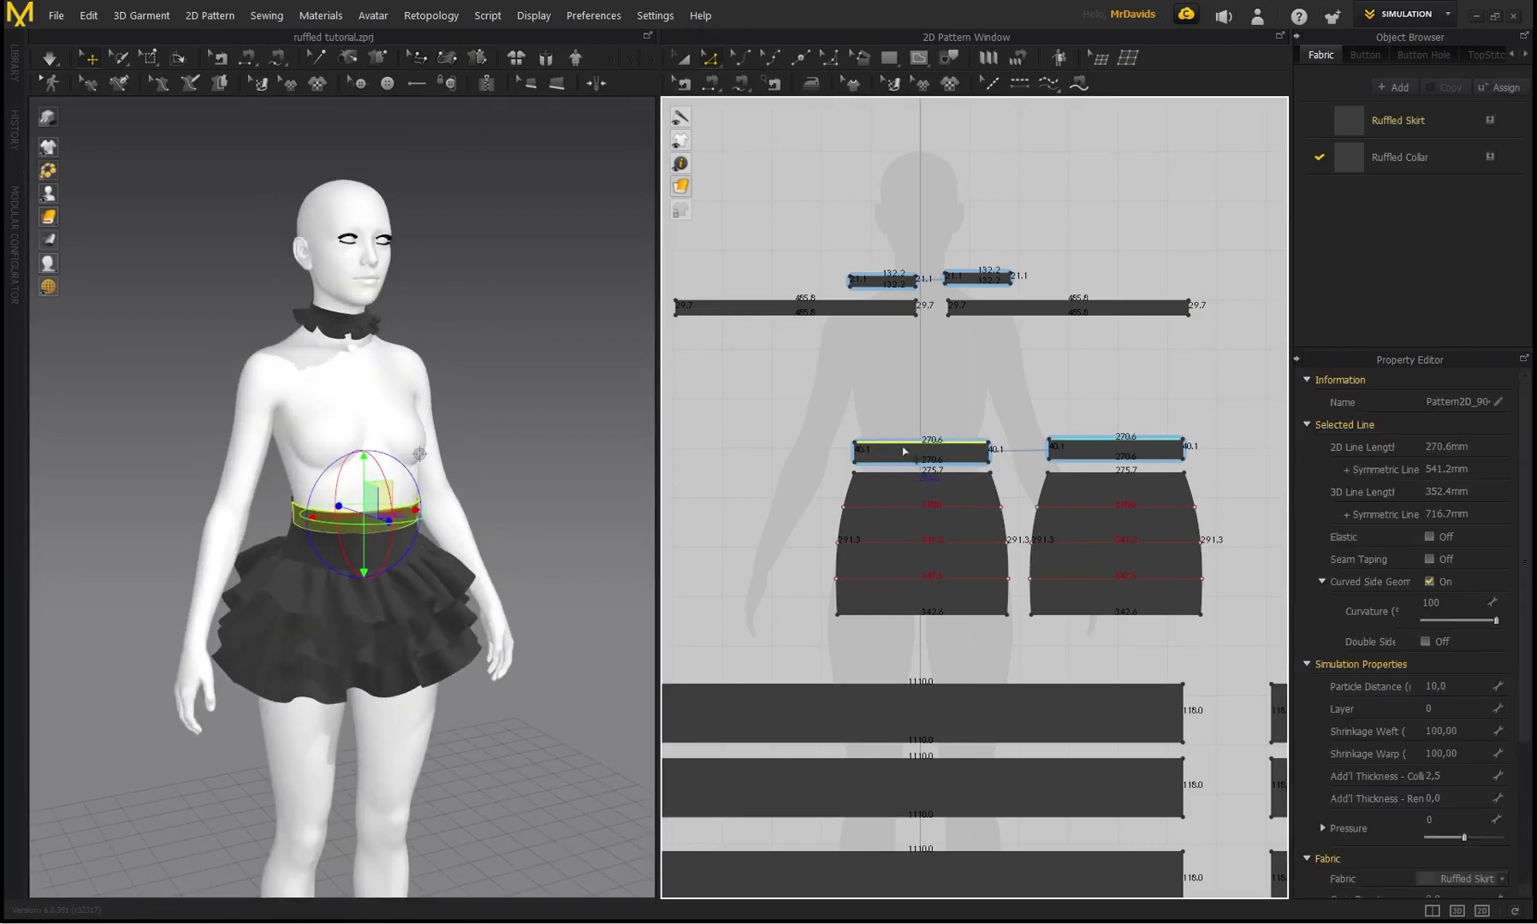
left_click_drag(904, 451, 902, 362)
left_click_drag(903, 357, 903, 351)
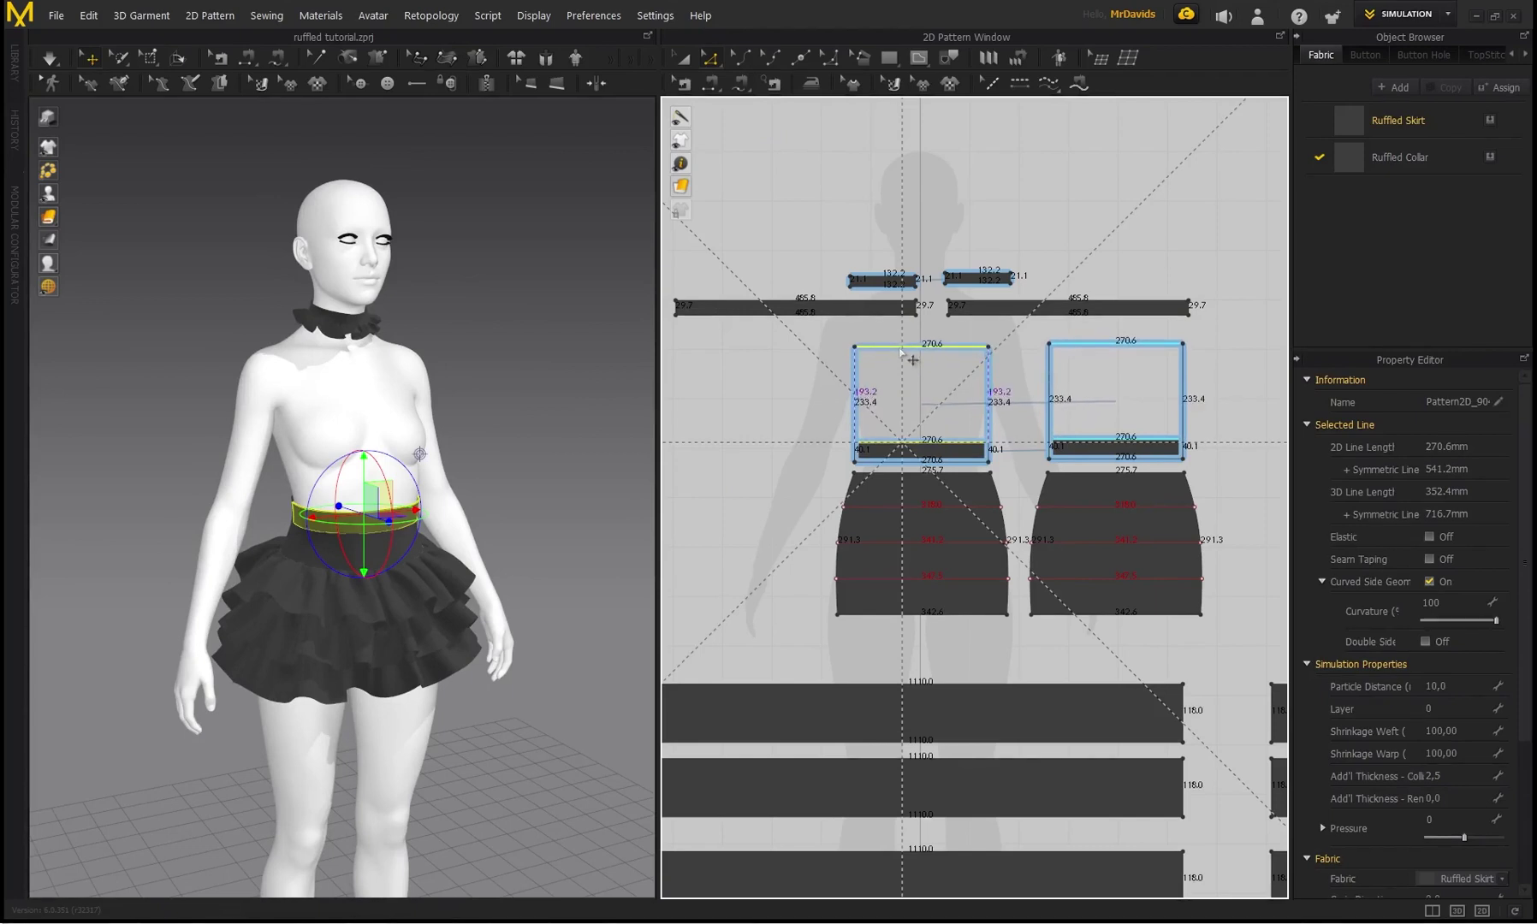
right_click_drag(467, 350, 500, 356)
key("space")
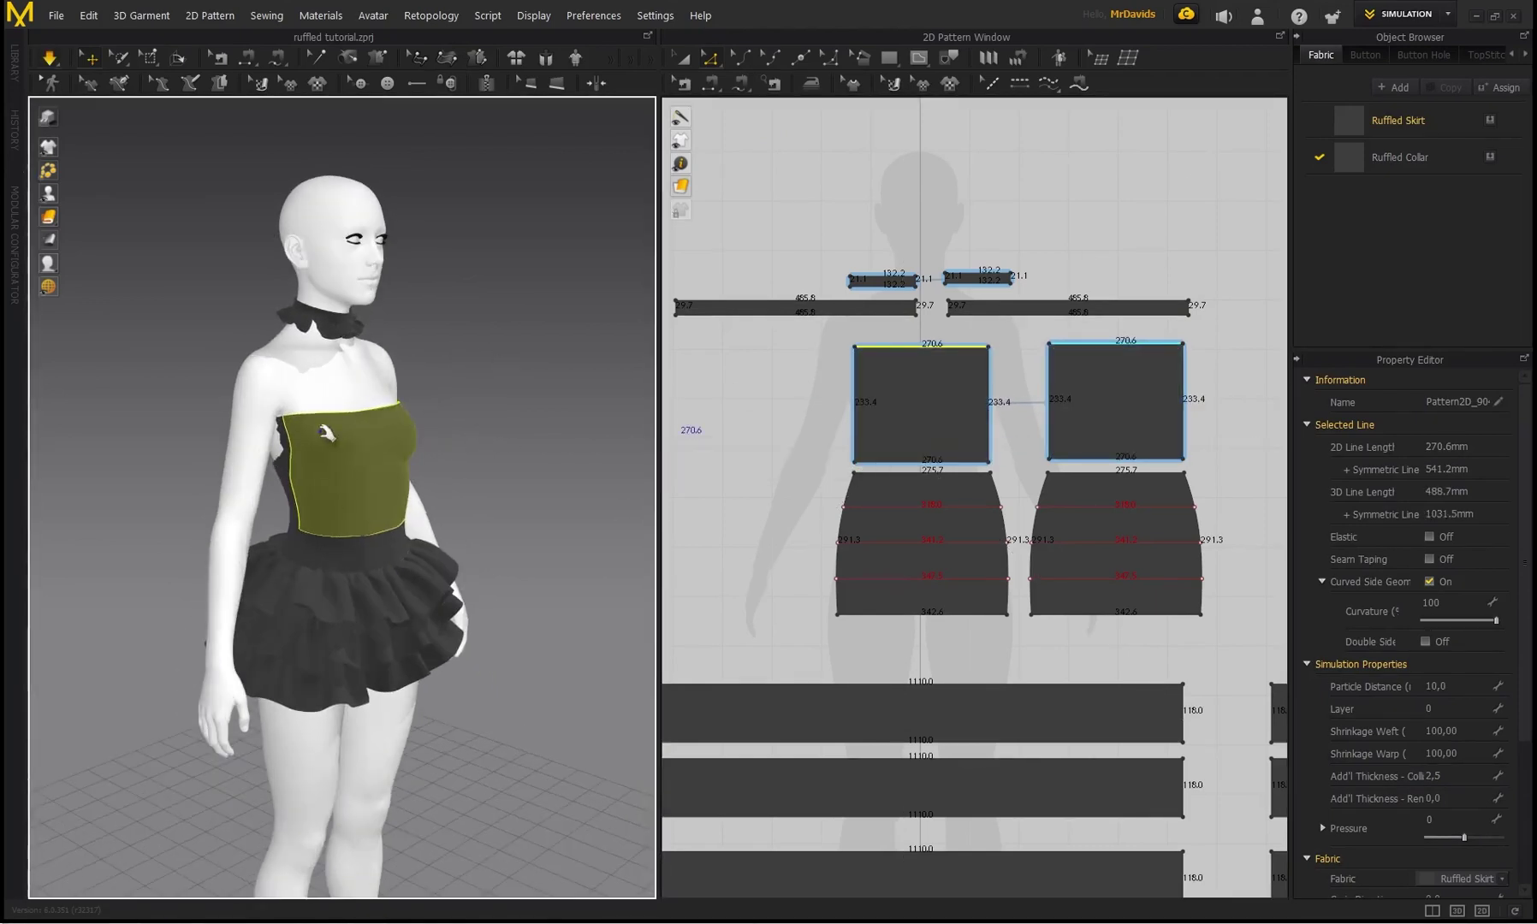
Tug the bodice's back panel and both of its sides into place on the avatar in the simulation
right_click_drag(141, 346, 421, 396)
right_click_drag(274, 415, 434, 474)
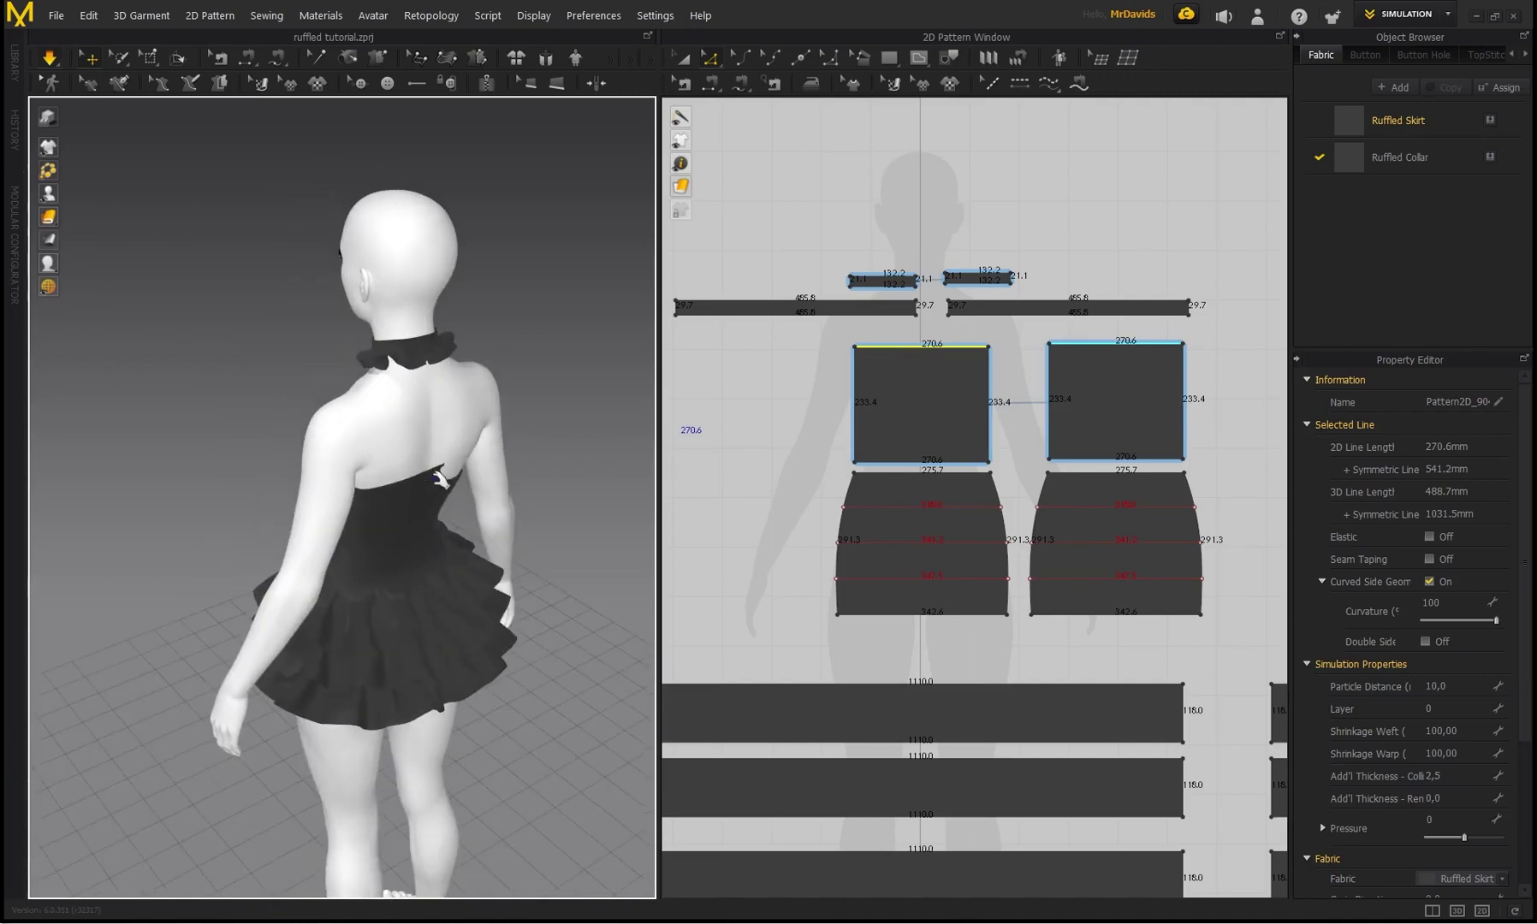
left_click_drag(438, 475, 561, 498)
left_click(539, 416)
right_click_drag(535, 406, 458, 443)
left_click(452, 441)
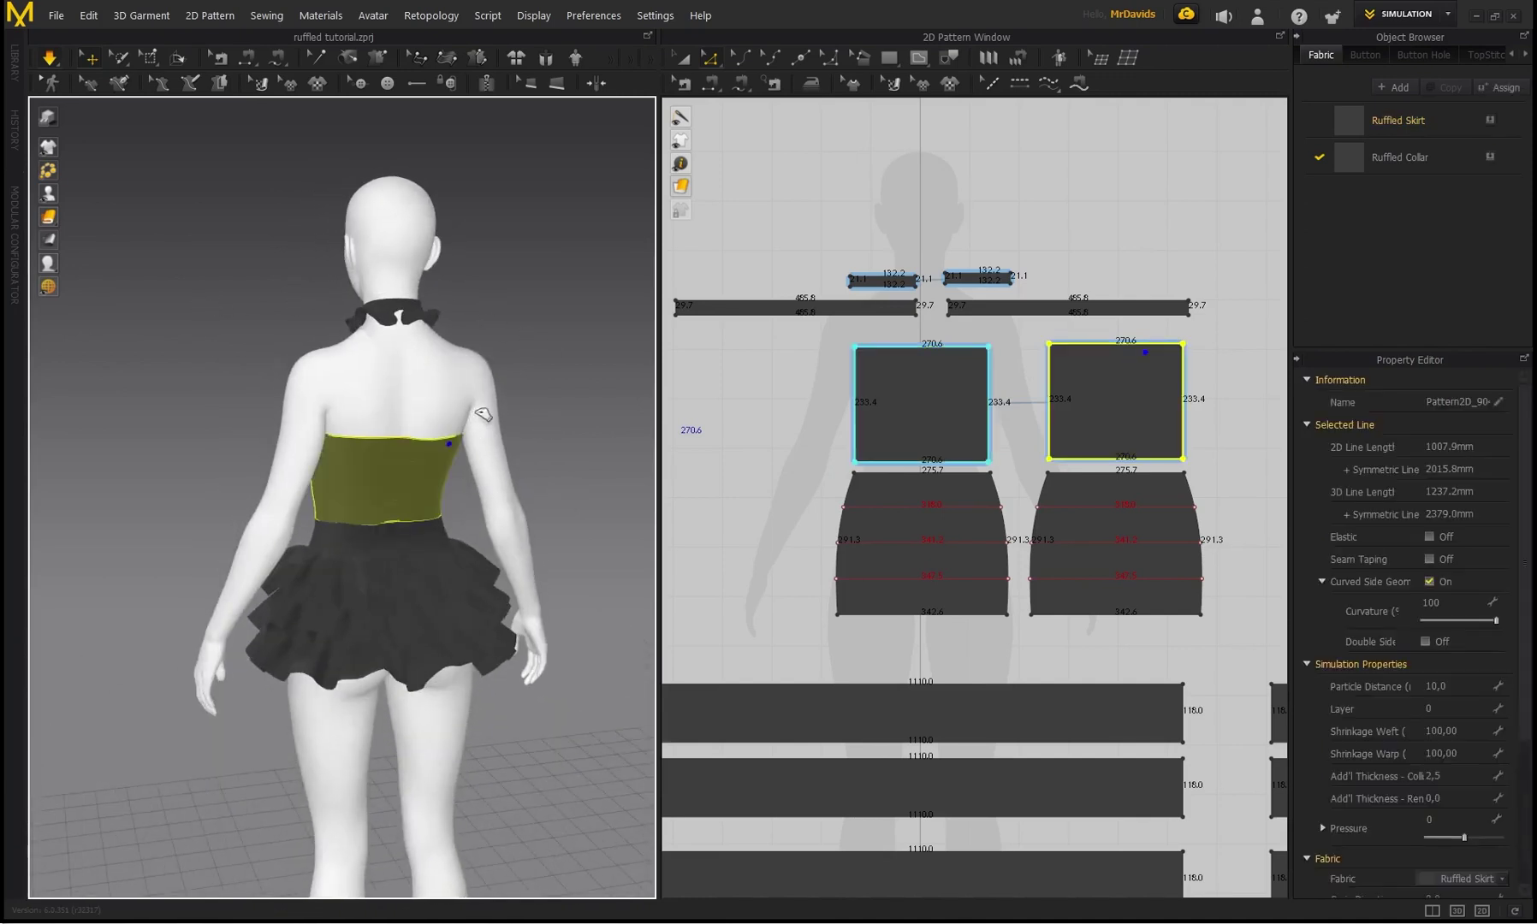
left_click(526, 381)
right_click_drag(521, 343, 255, 371)
left_click(323, 436)
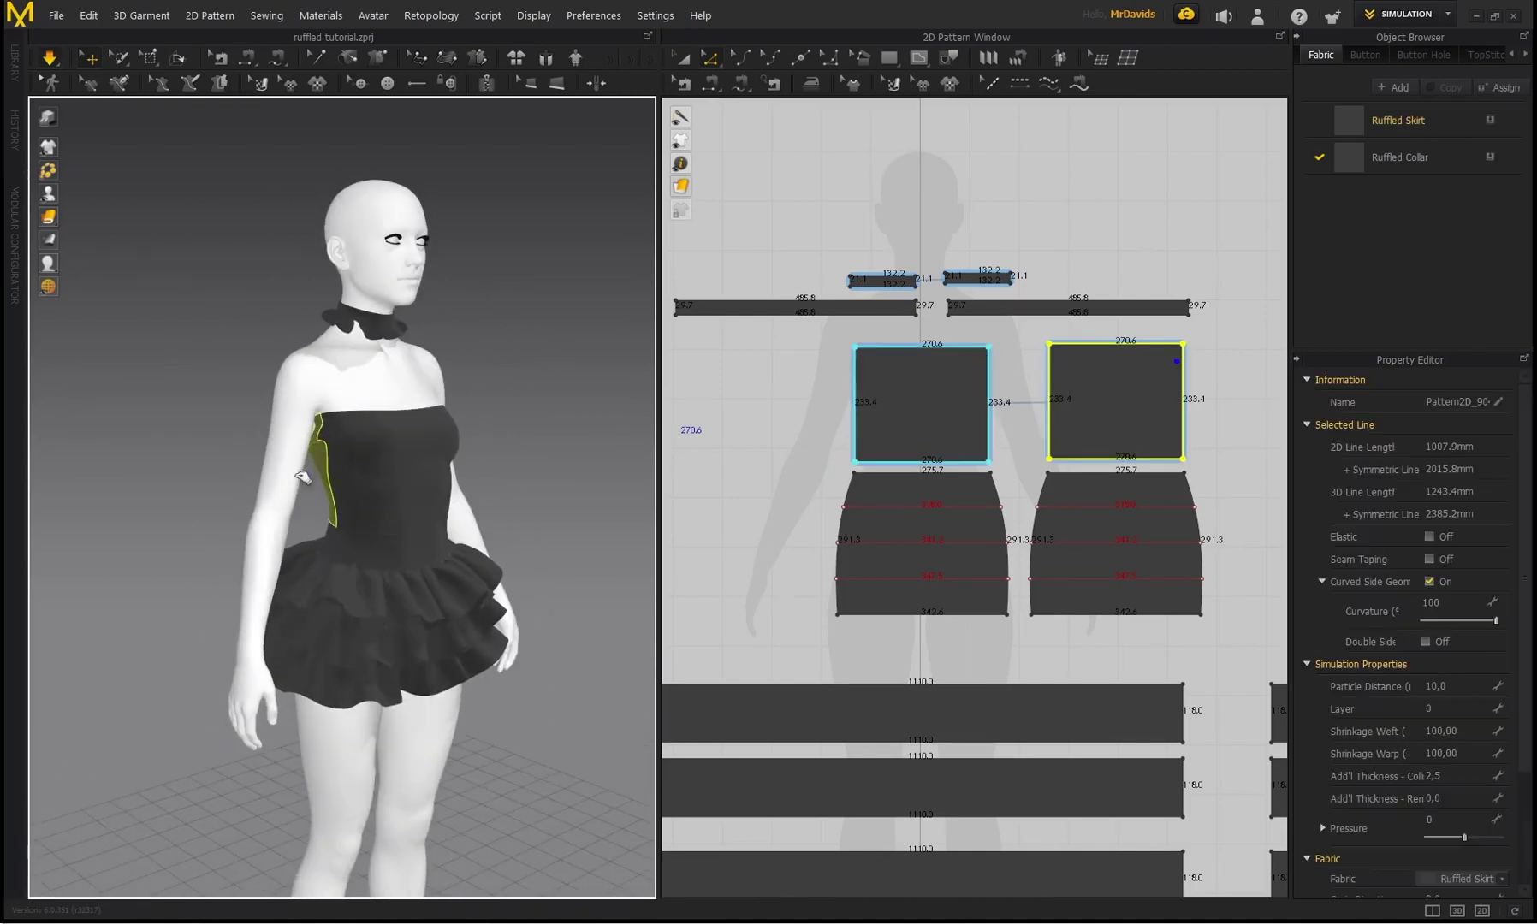
left_click(467, 363)
right_click_drag(410, 374, 459, 455)
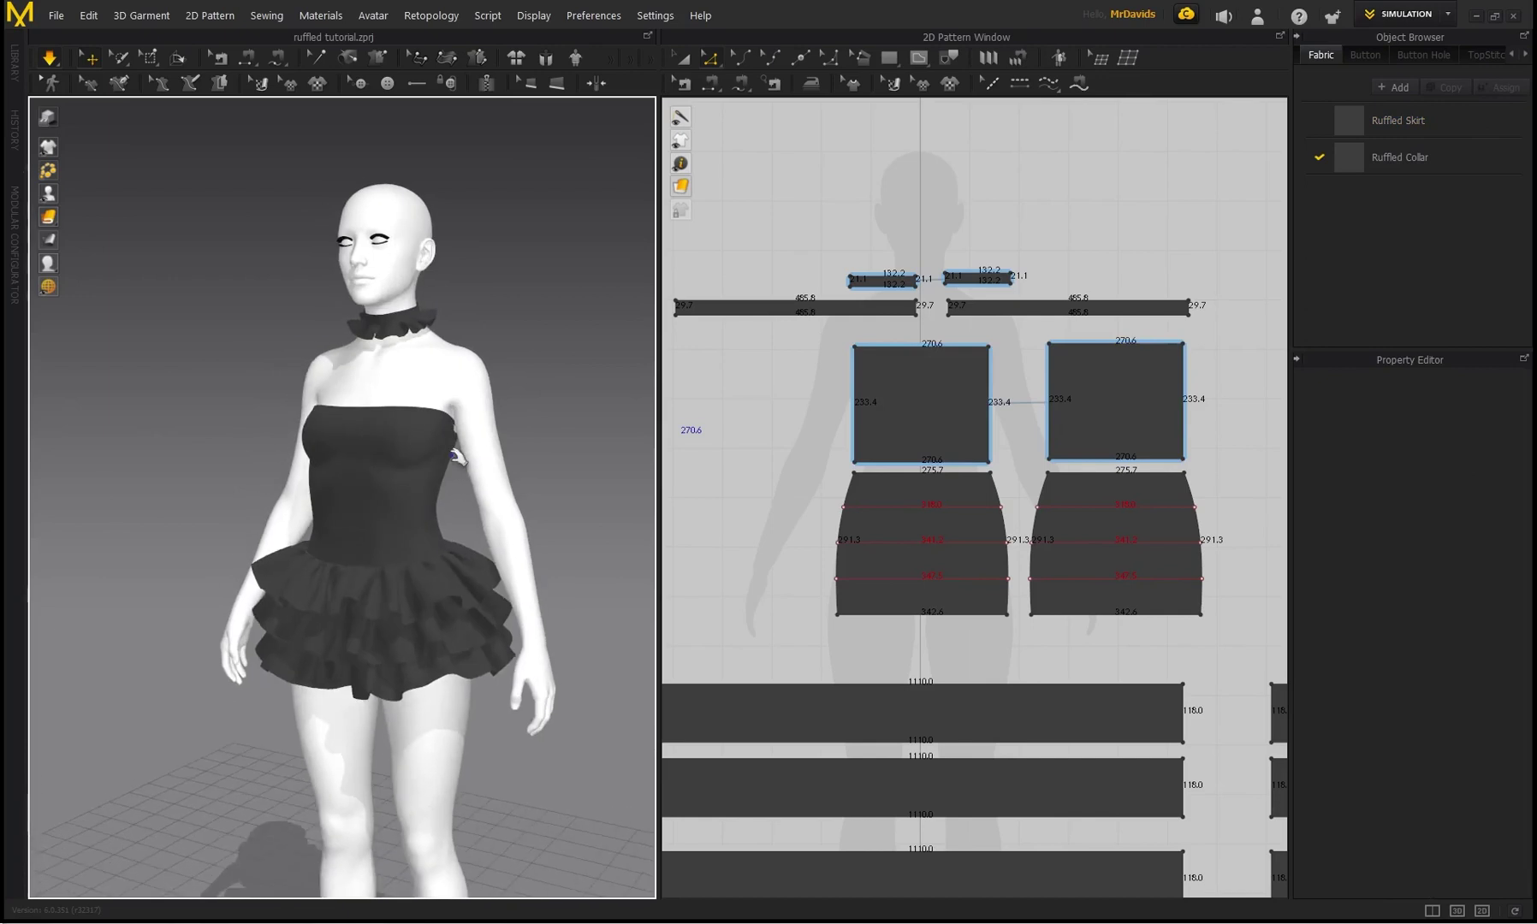
left_click(463, 468)
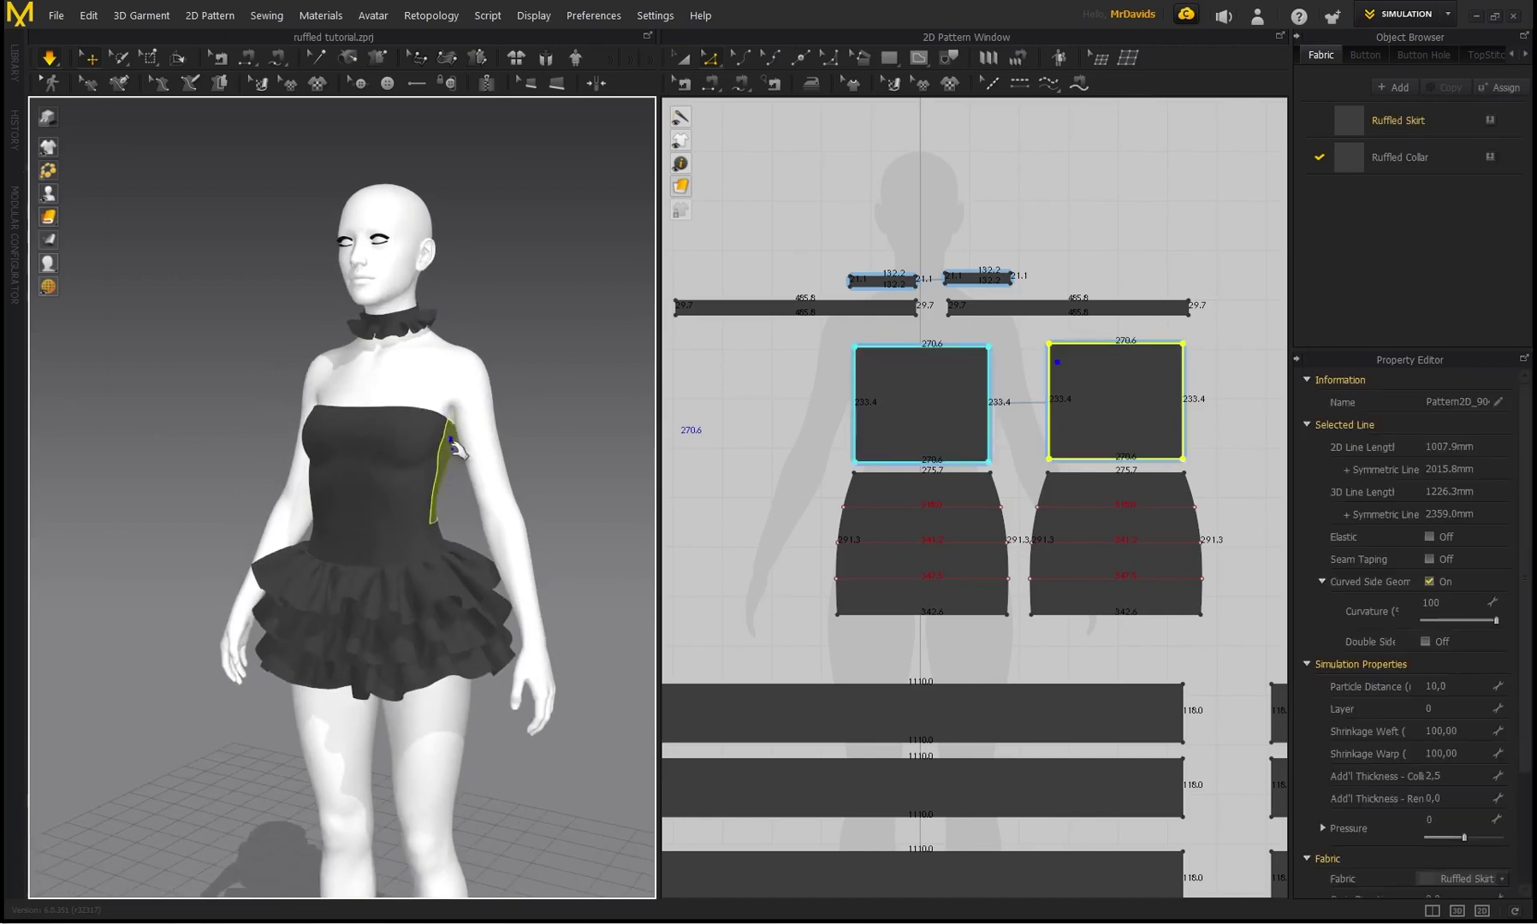
left_click(512, 365)
right_click_drag(512, 365, 133, 502)
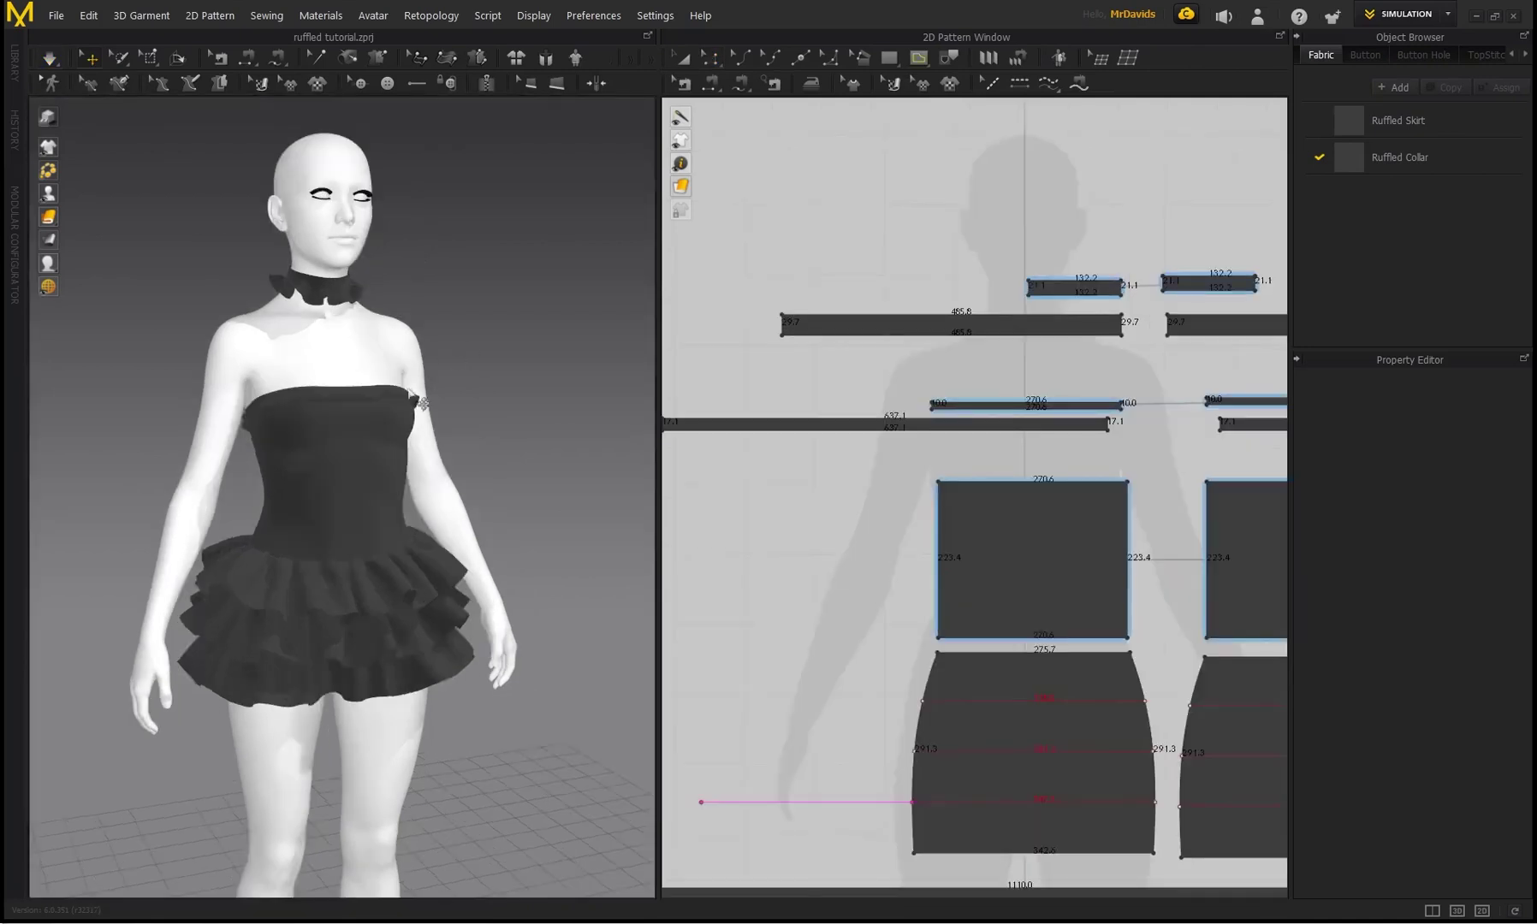
Inspect the ruffle trim along the bodice's upper edge up close from several angles
scroll(317, 462, "up", 6)
right_click_drag(309, 453, 234, 410)
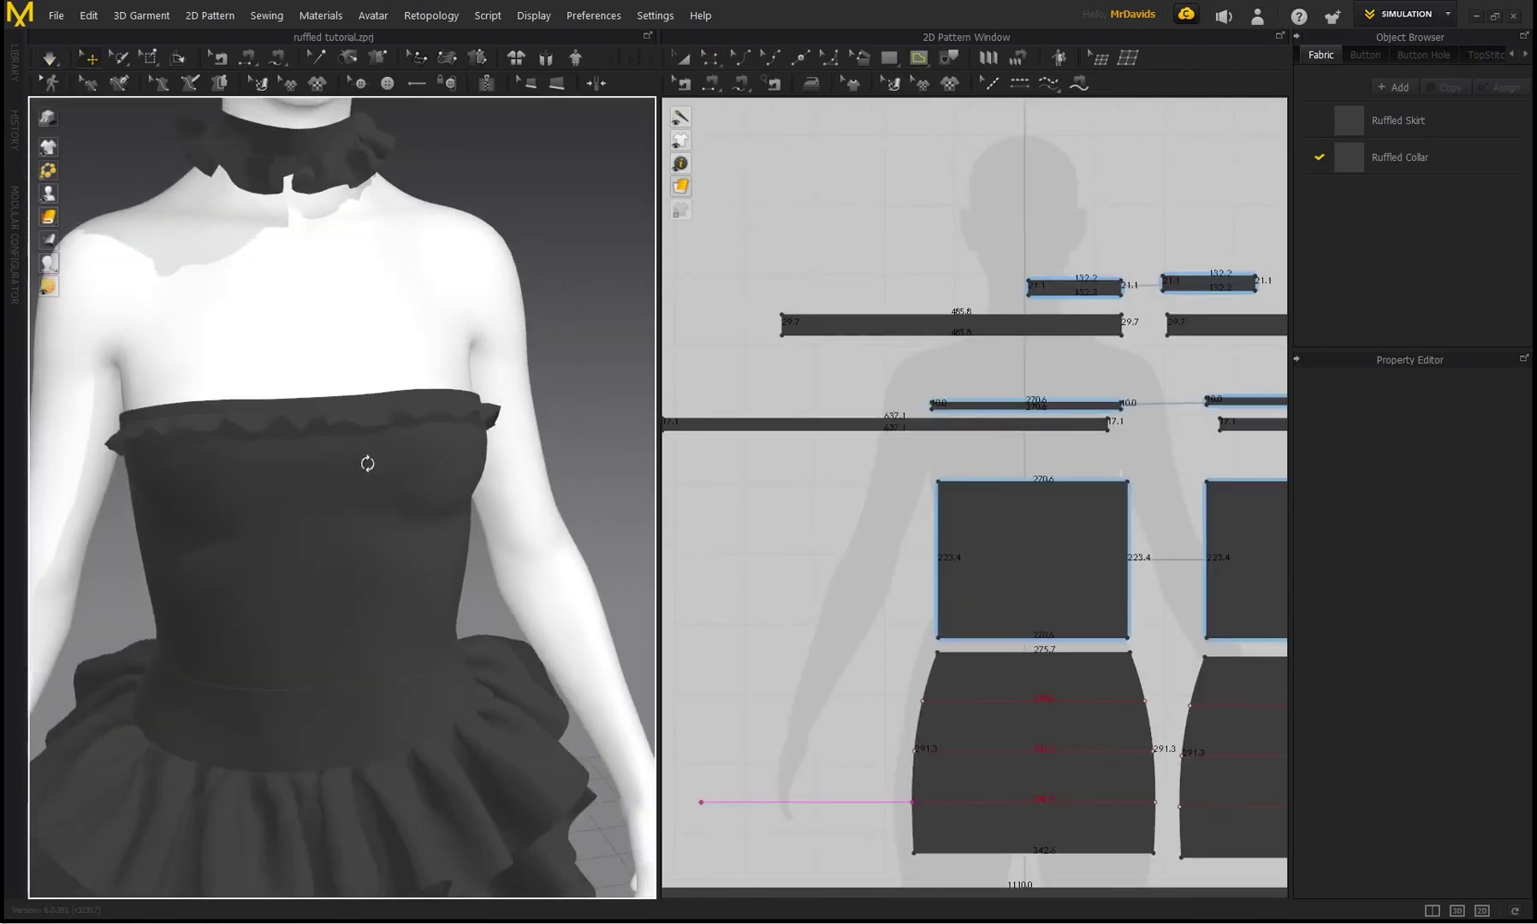
right_click_drag(292, 522, 292, 447)
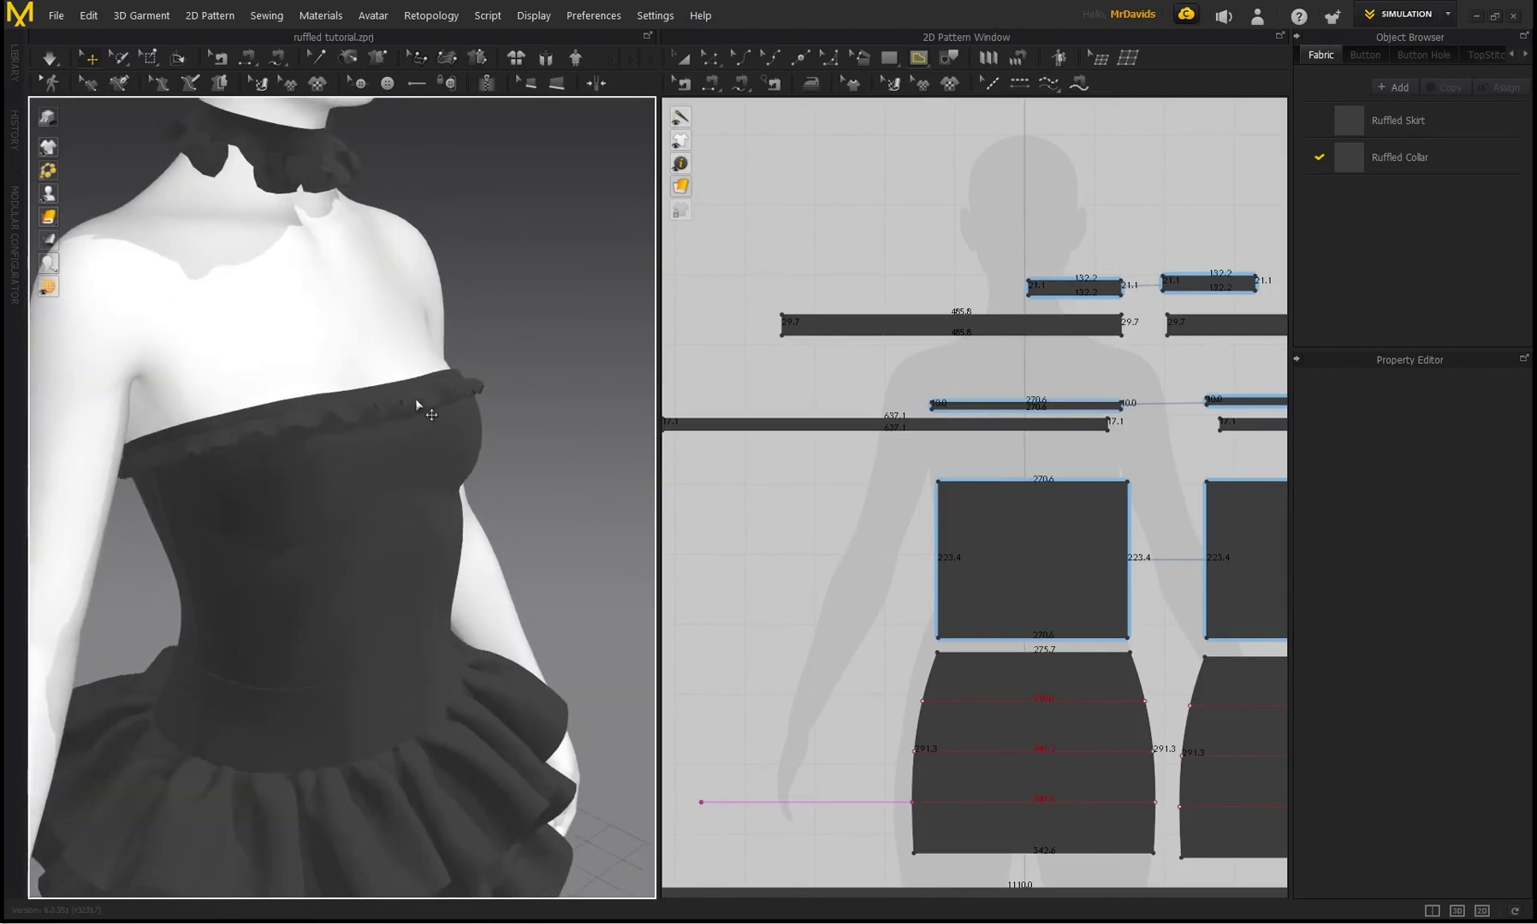
mouse_move(402, 455)
right_mouse_down()
mouse_move(242, 428)
mouse_move(377, 457)
right_mouse_up()
middle_click_drag(355, 466, 367, 415)
scroll(367, 415, "down", 3)
Examine the bodice trim's long ruffle pattern piece and the seams joining it to the narrow band
left_click(948, 83)
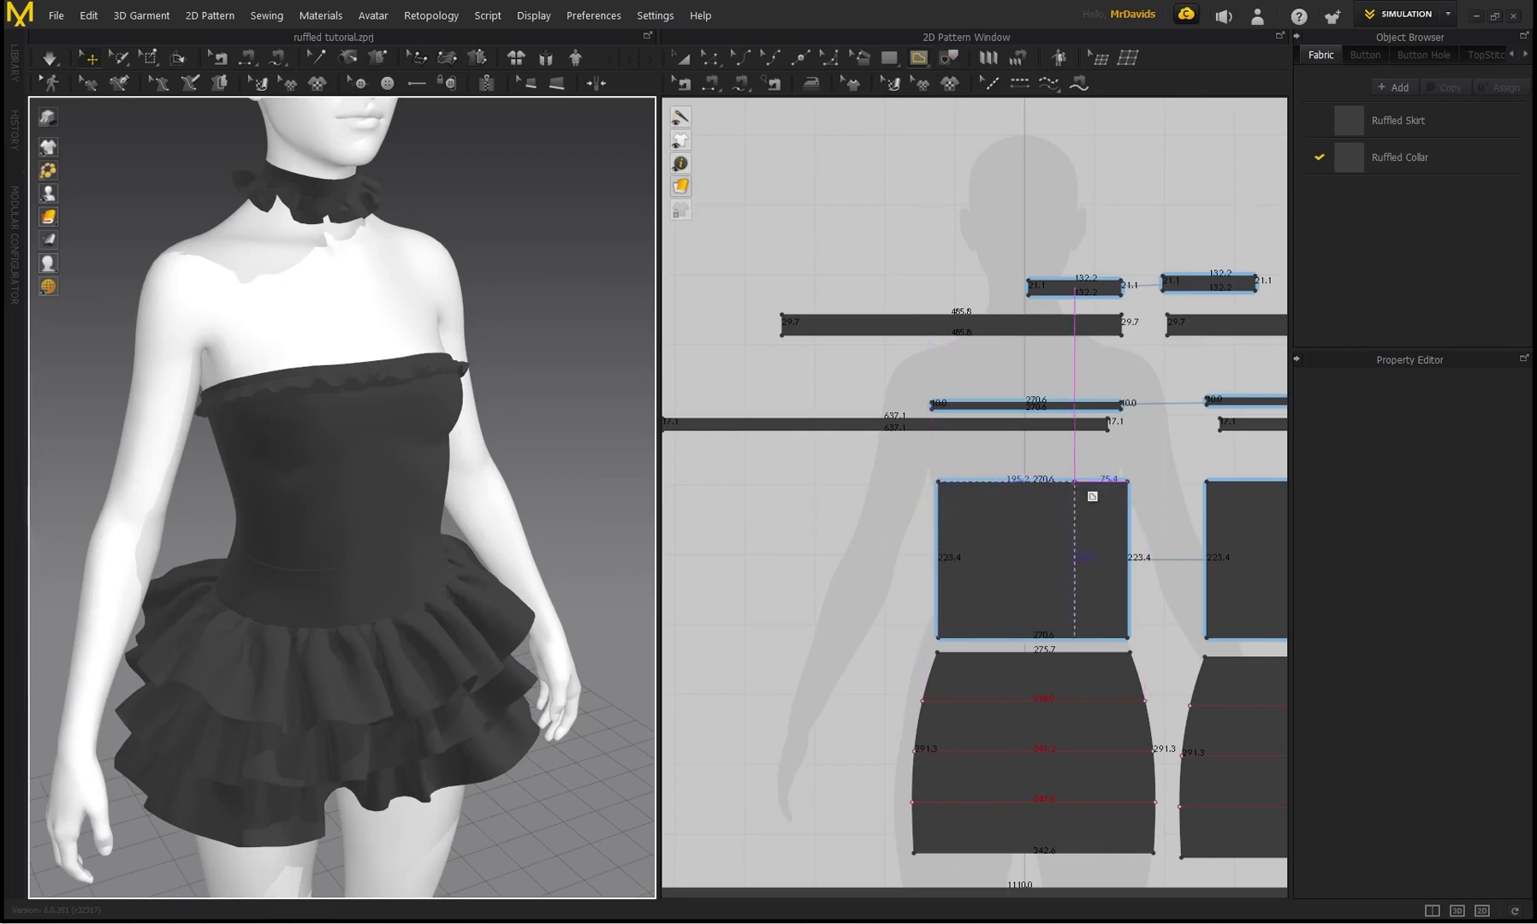
left_click(681, 57)
left_click(814, 418)
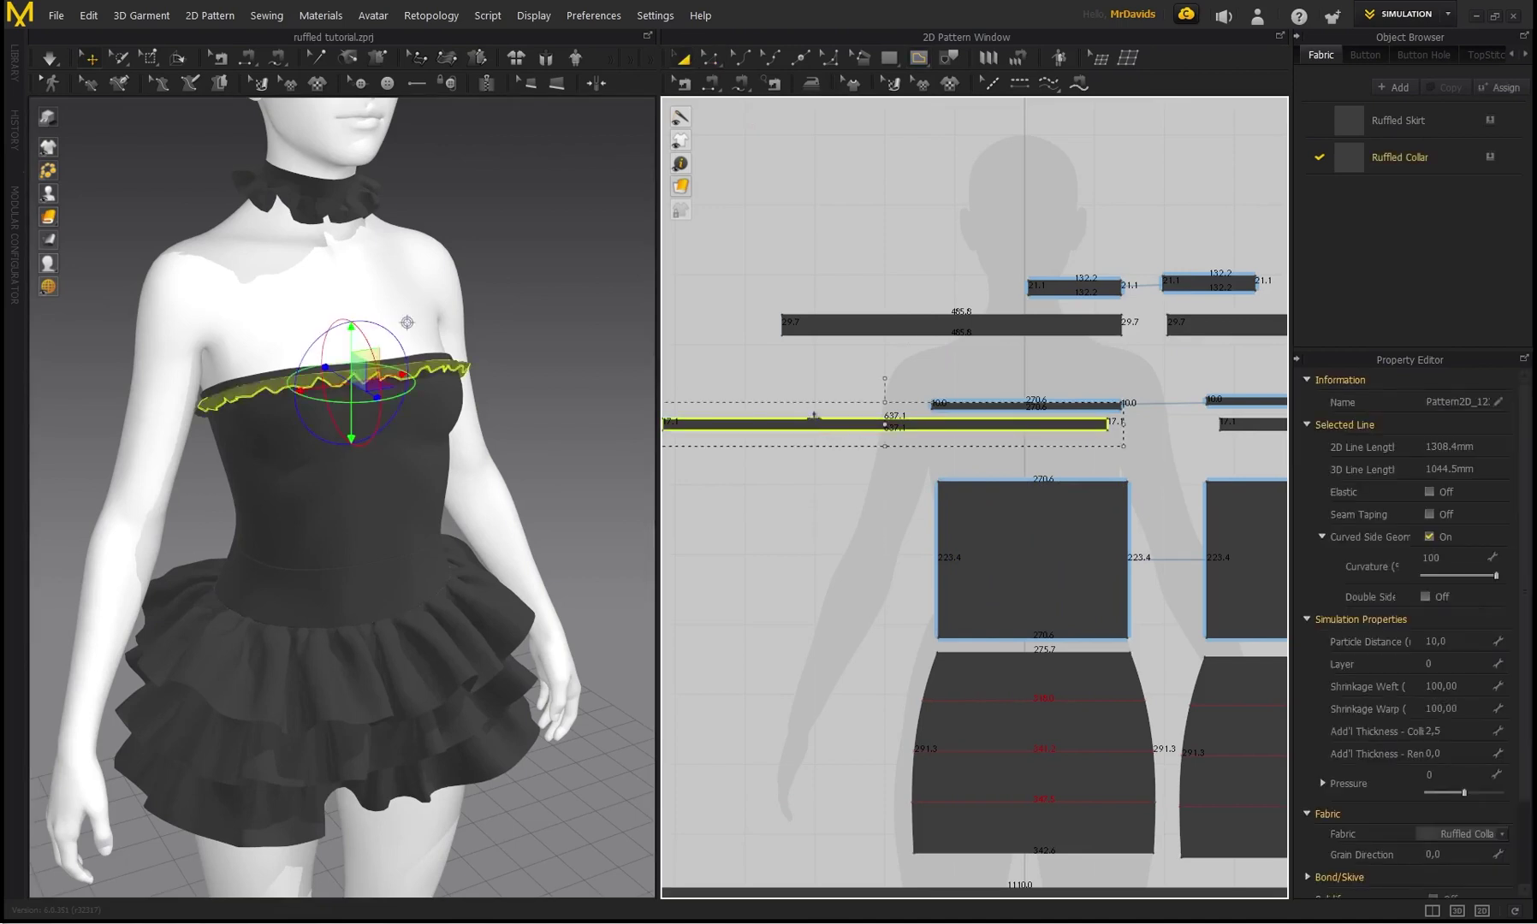
left_click(681, 83)
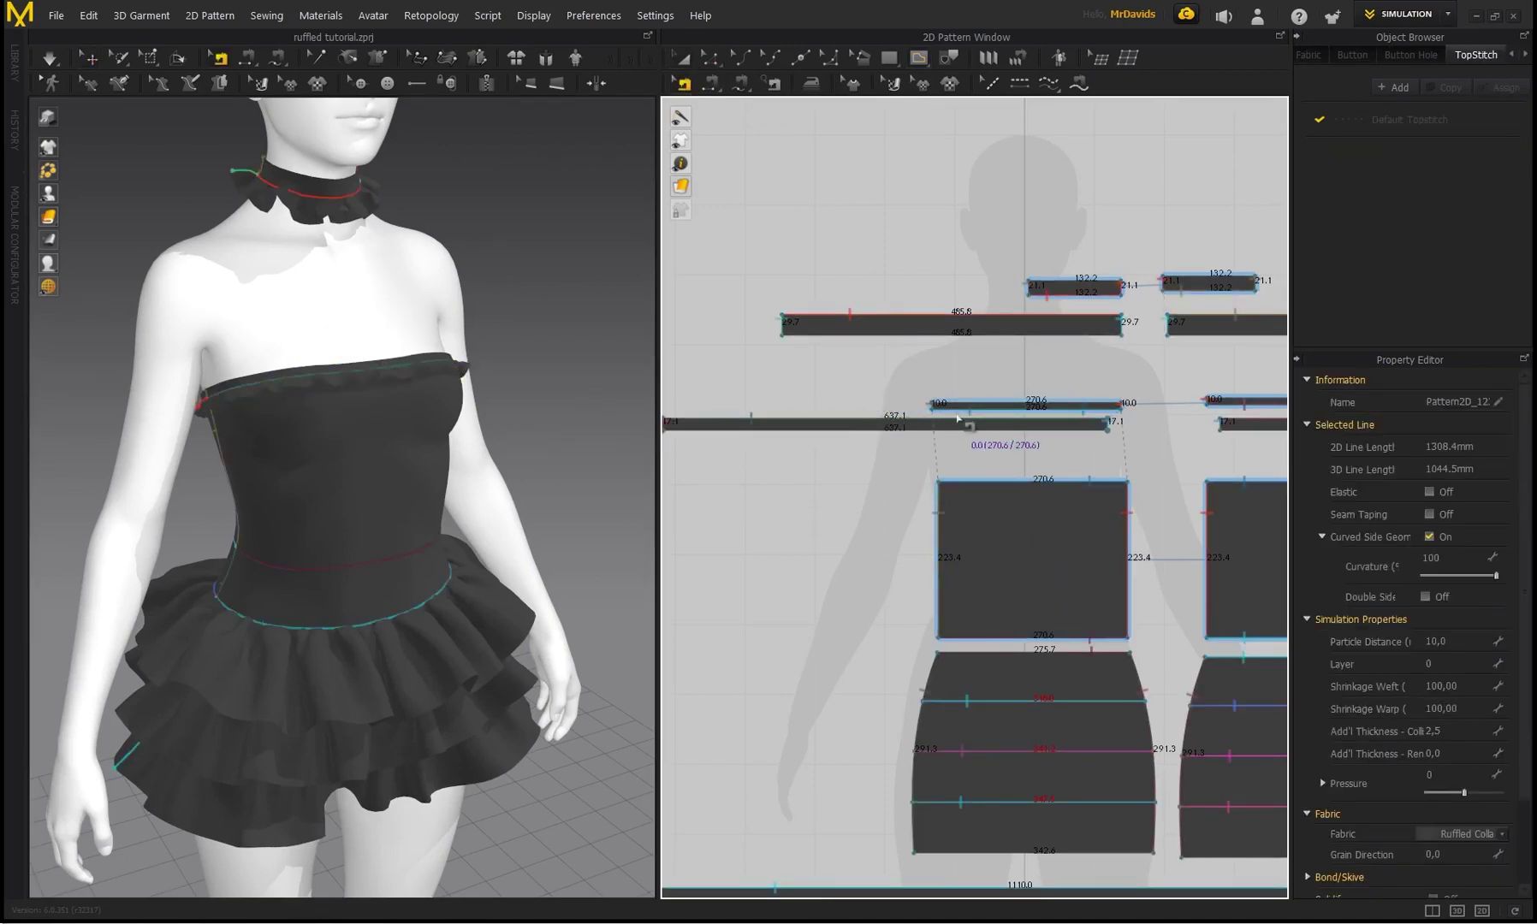
scroll(894, 415, "up", 3)
left_click(89, 59)
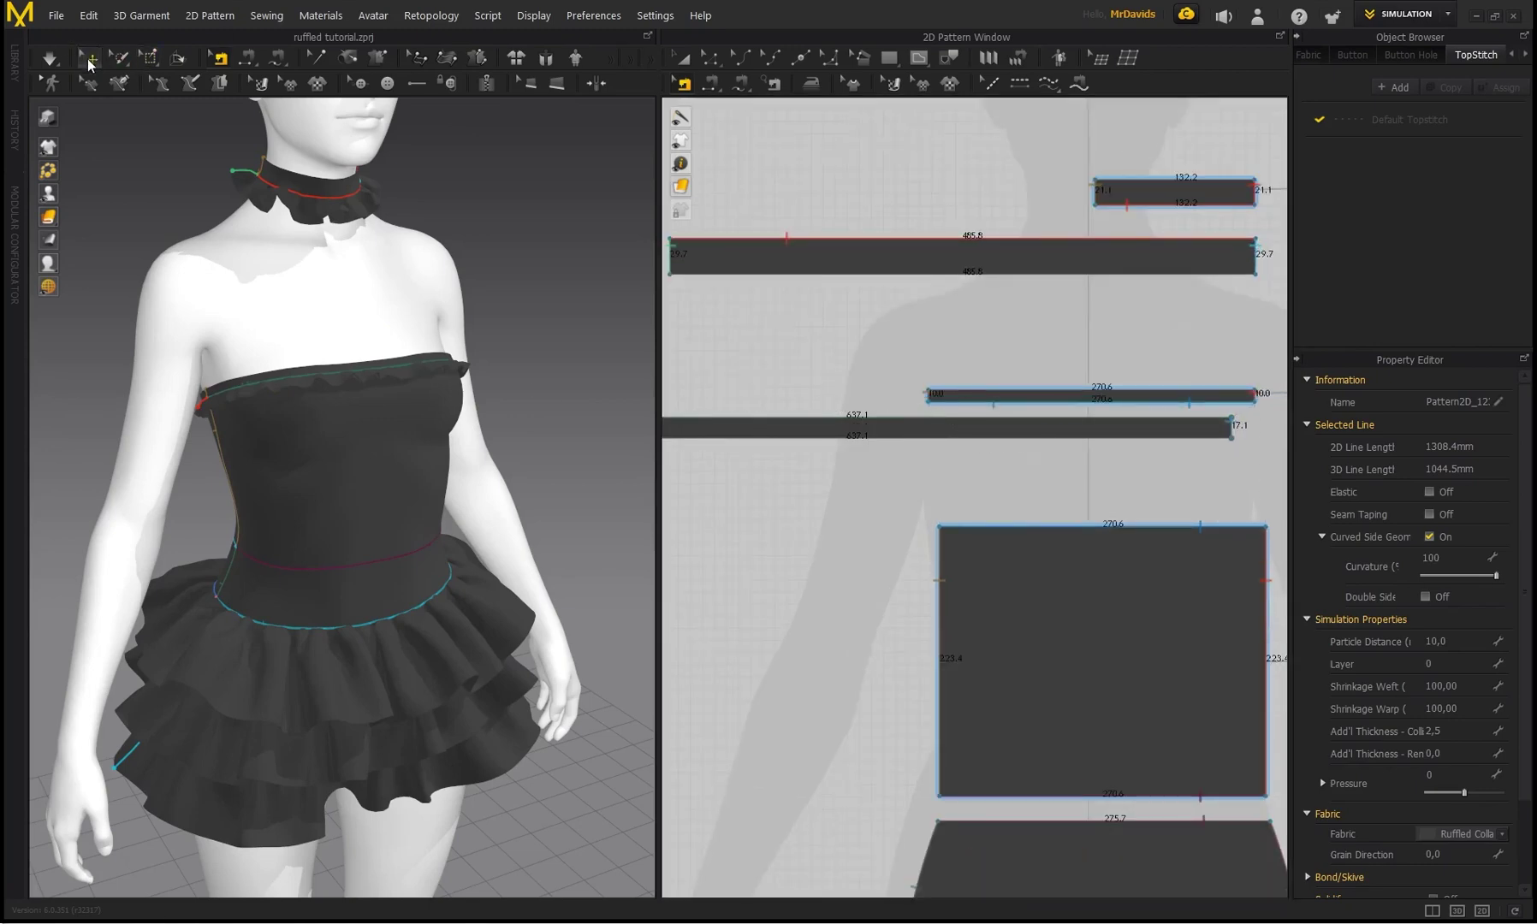
right_click_drag(505, 330, 455, 341)
scroll(455, 341, "down", 2)
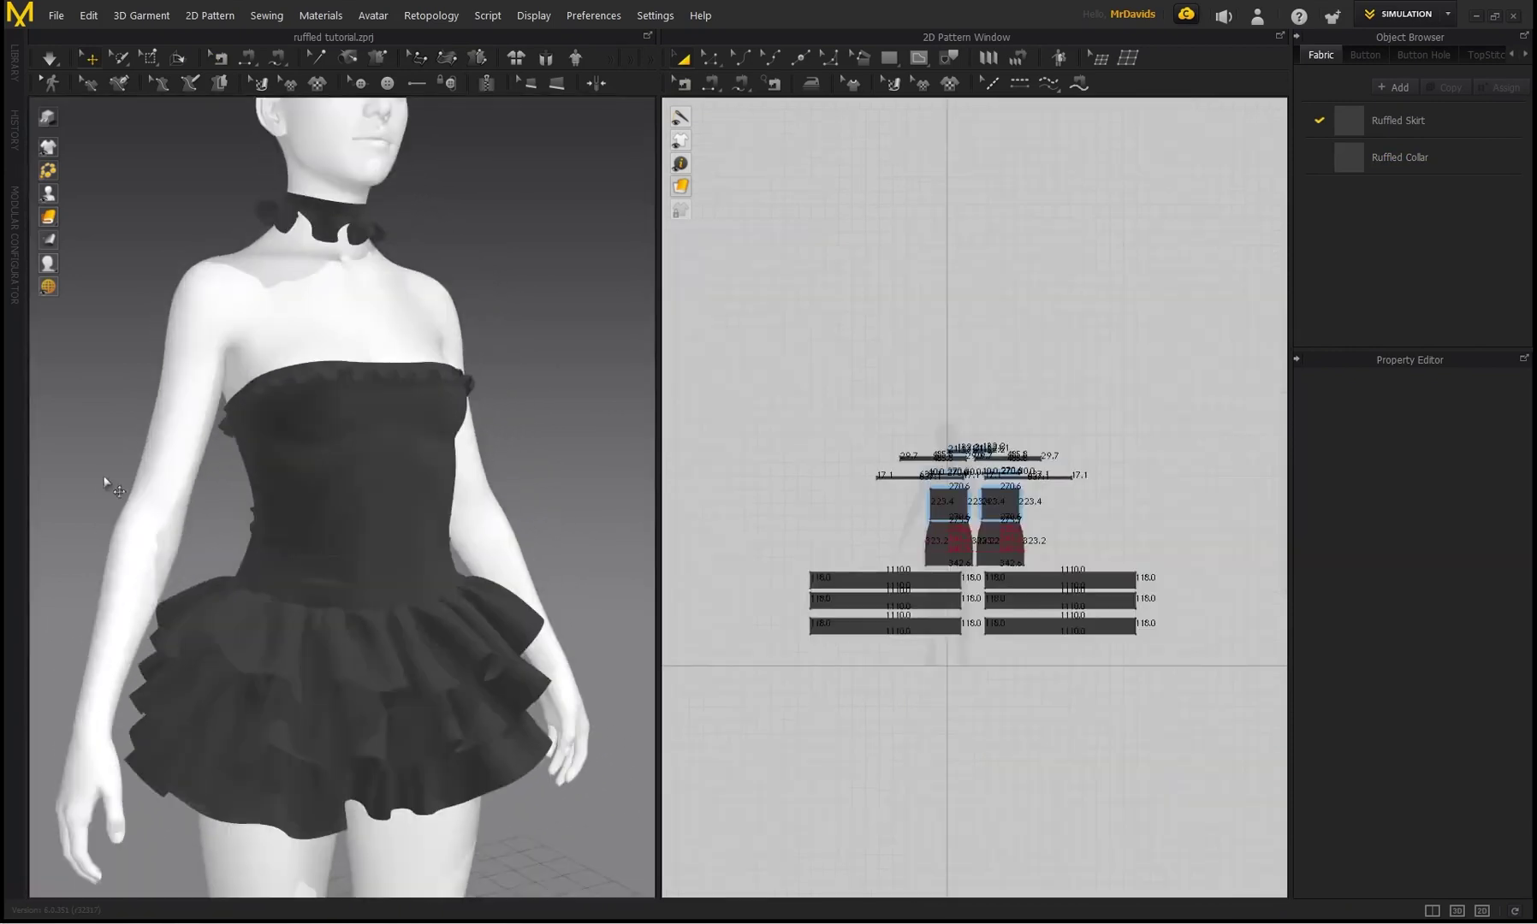
Cut and sew the front and back skirt base panels along their uppermost internal lines
right_click_drag(103, 481, 366, 554)
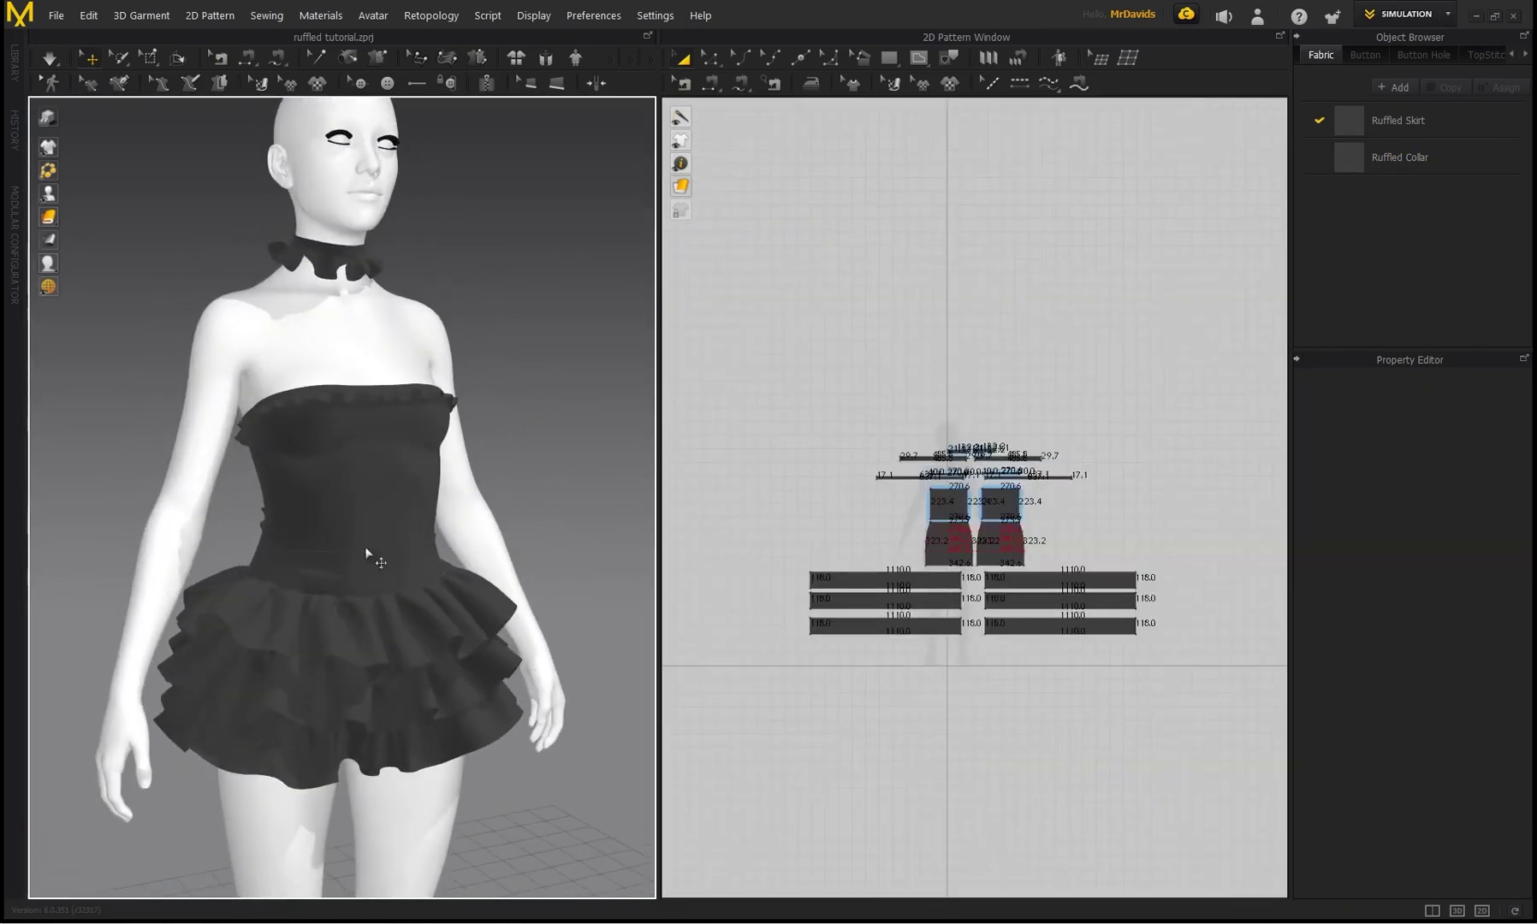
scroll(972, 556, "up", 5)
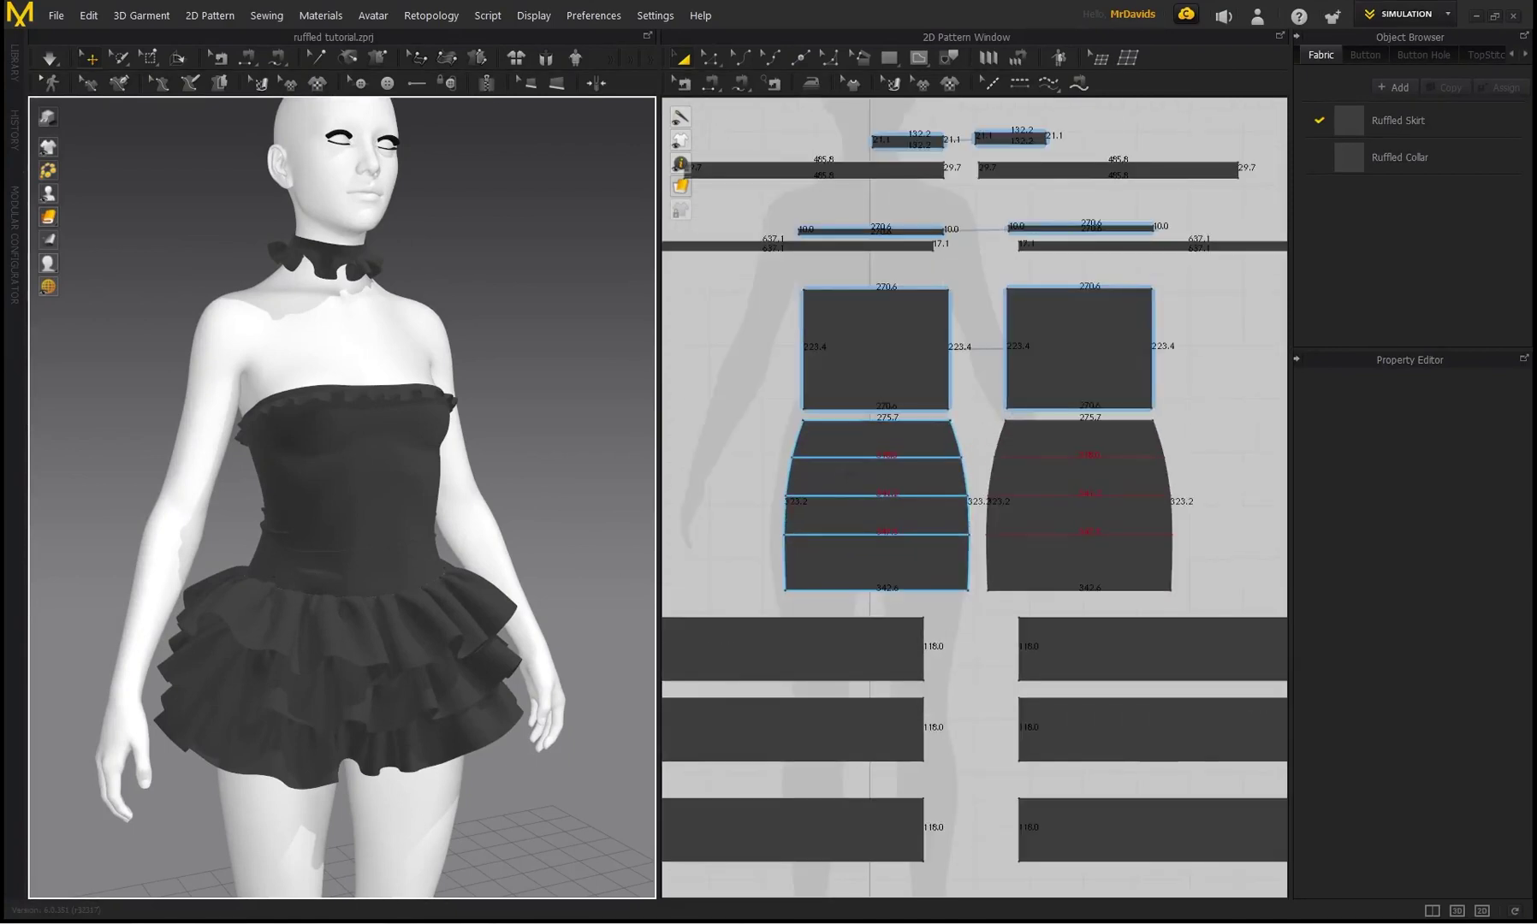
left_click(710, 58)
left_click(897, 458)
left_click(1058, 458, "shift")
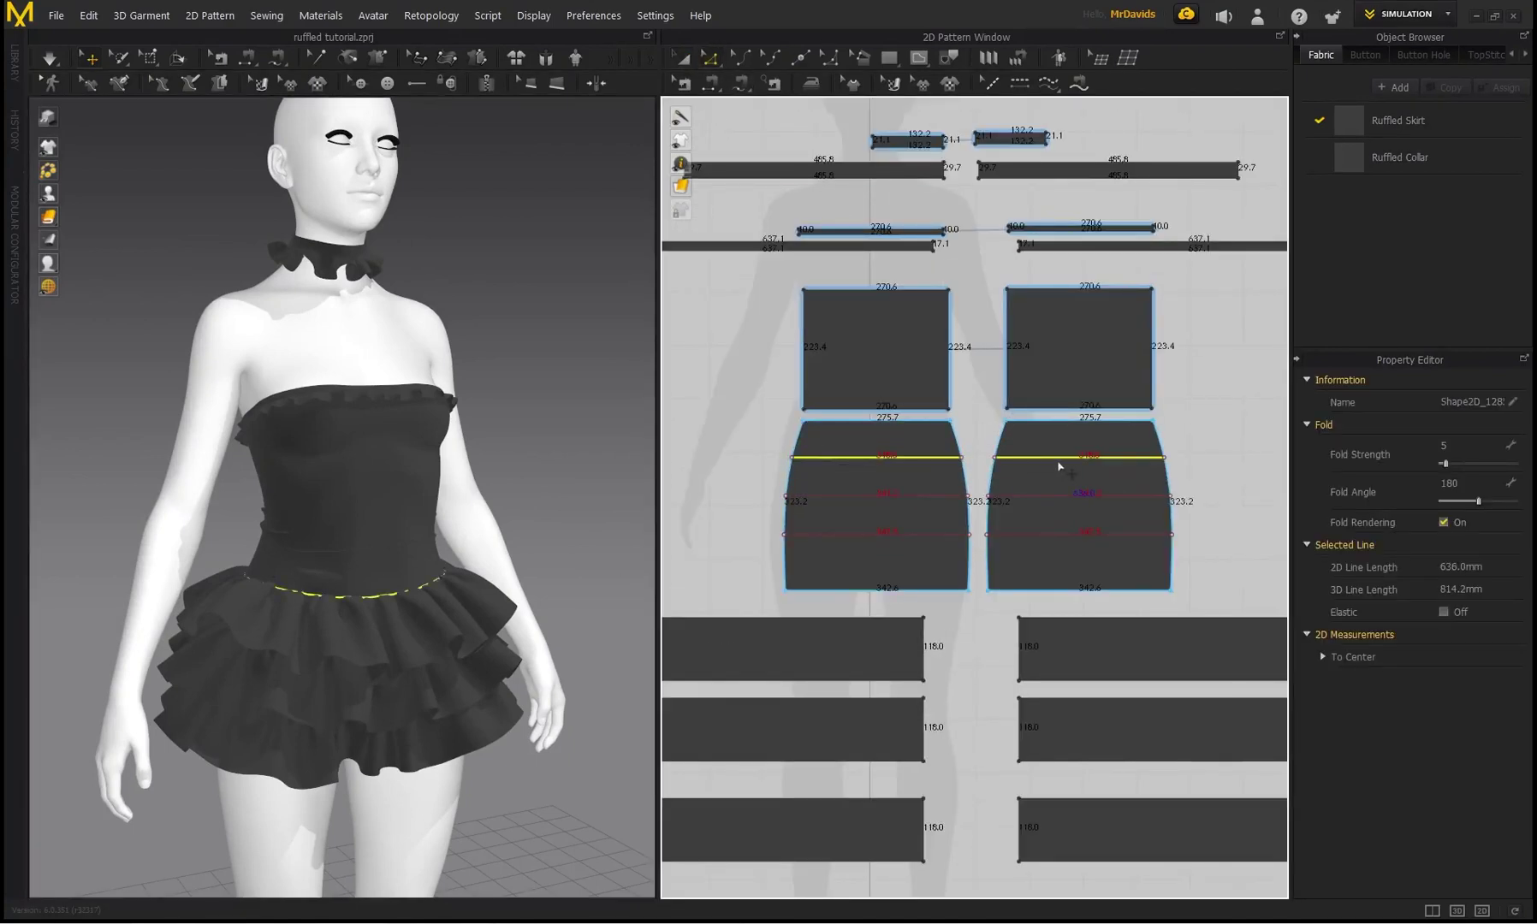
right_click(1058, 460)
left_click(1103, 607)
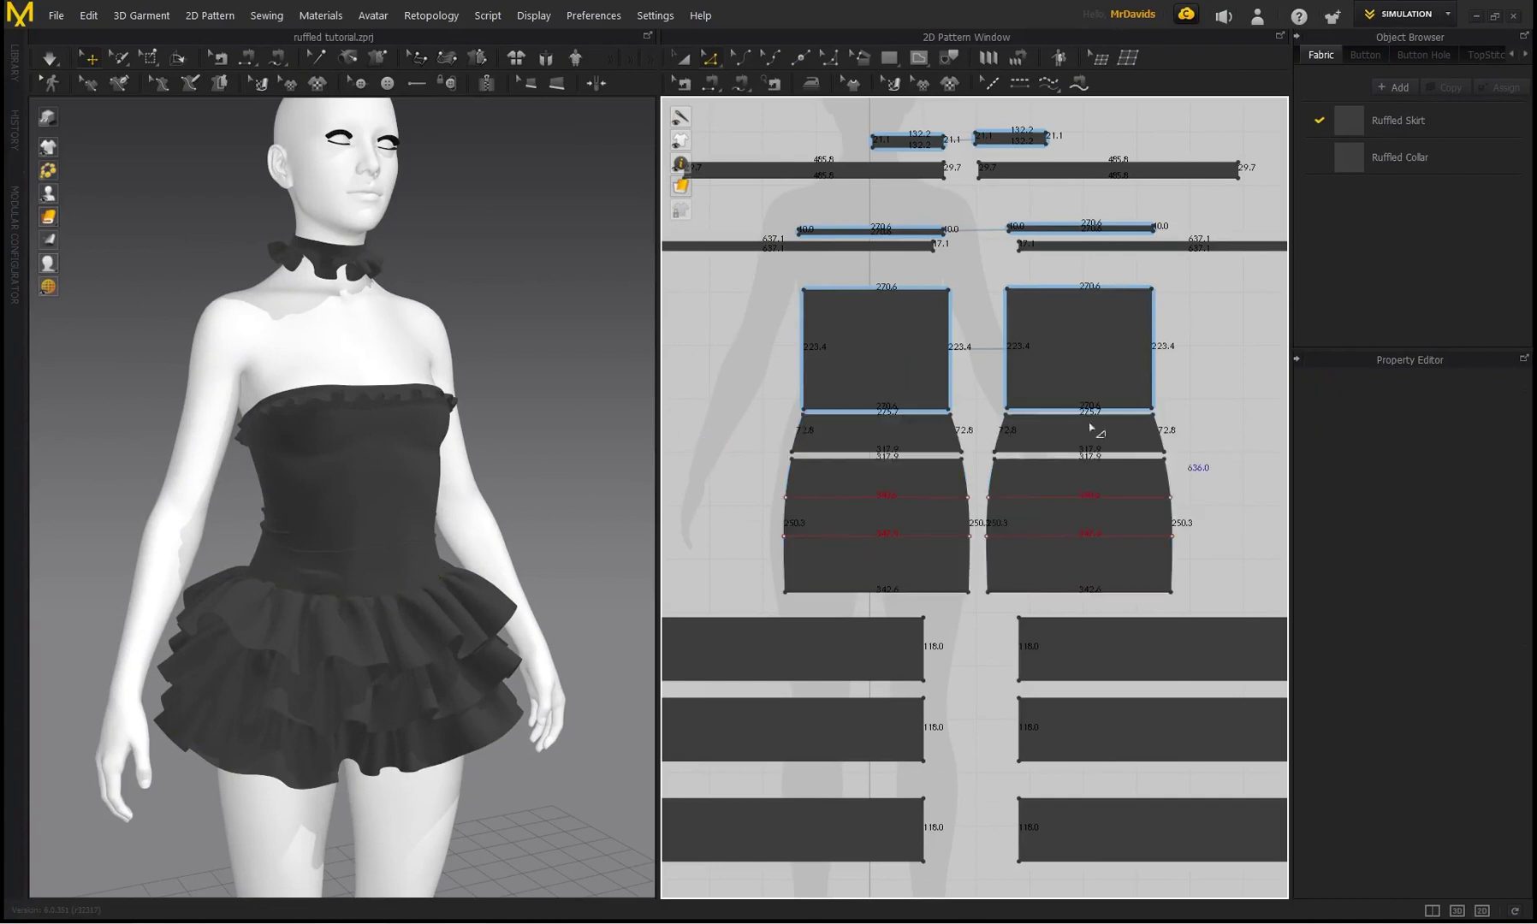
Set the additional rendering thickness of all pattern pieces to 2
scroll(923, 383, "down", 5)
scroll(924, 385, "down", 3)
left_click(683, 59)
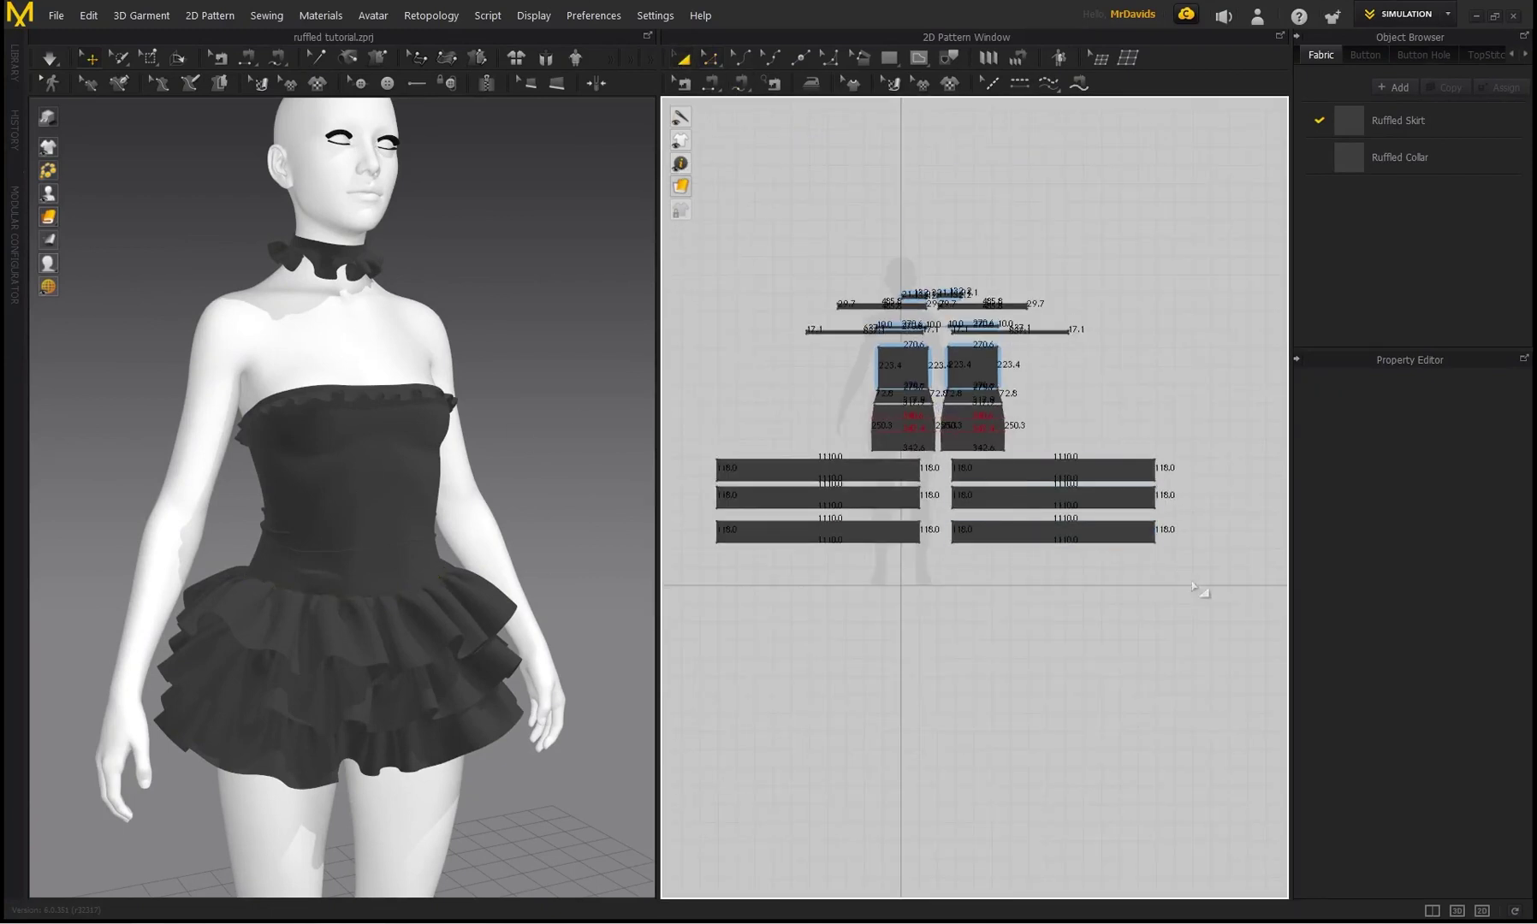
left_click_drag(742, 267, 714, 261)
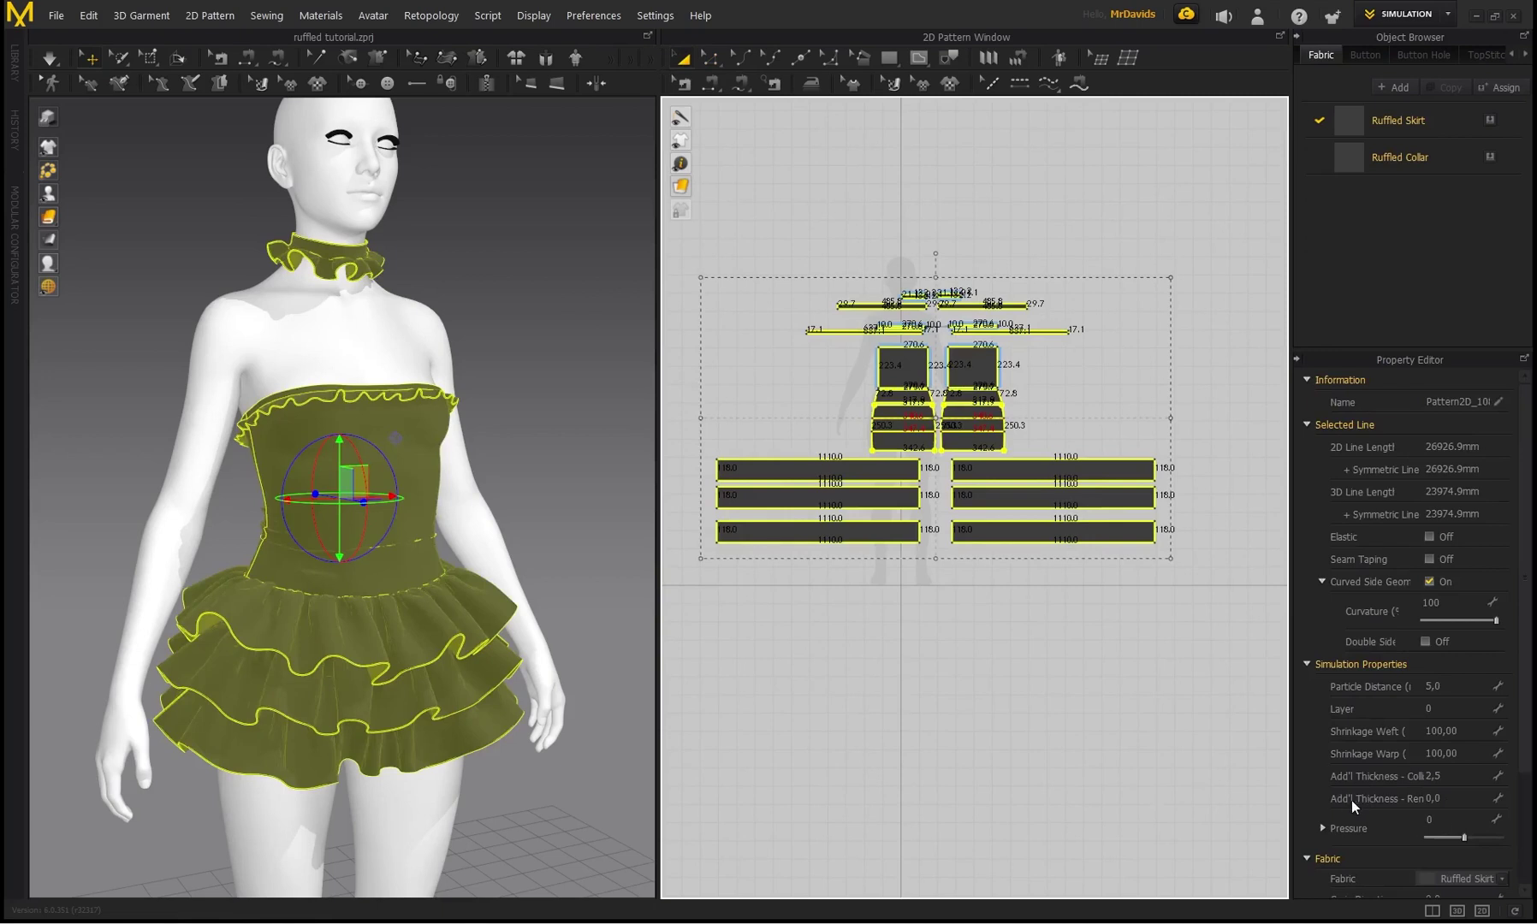
left_click(1453, 801)
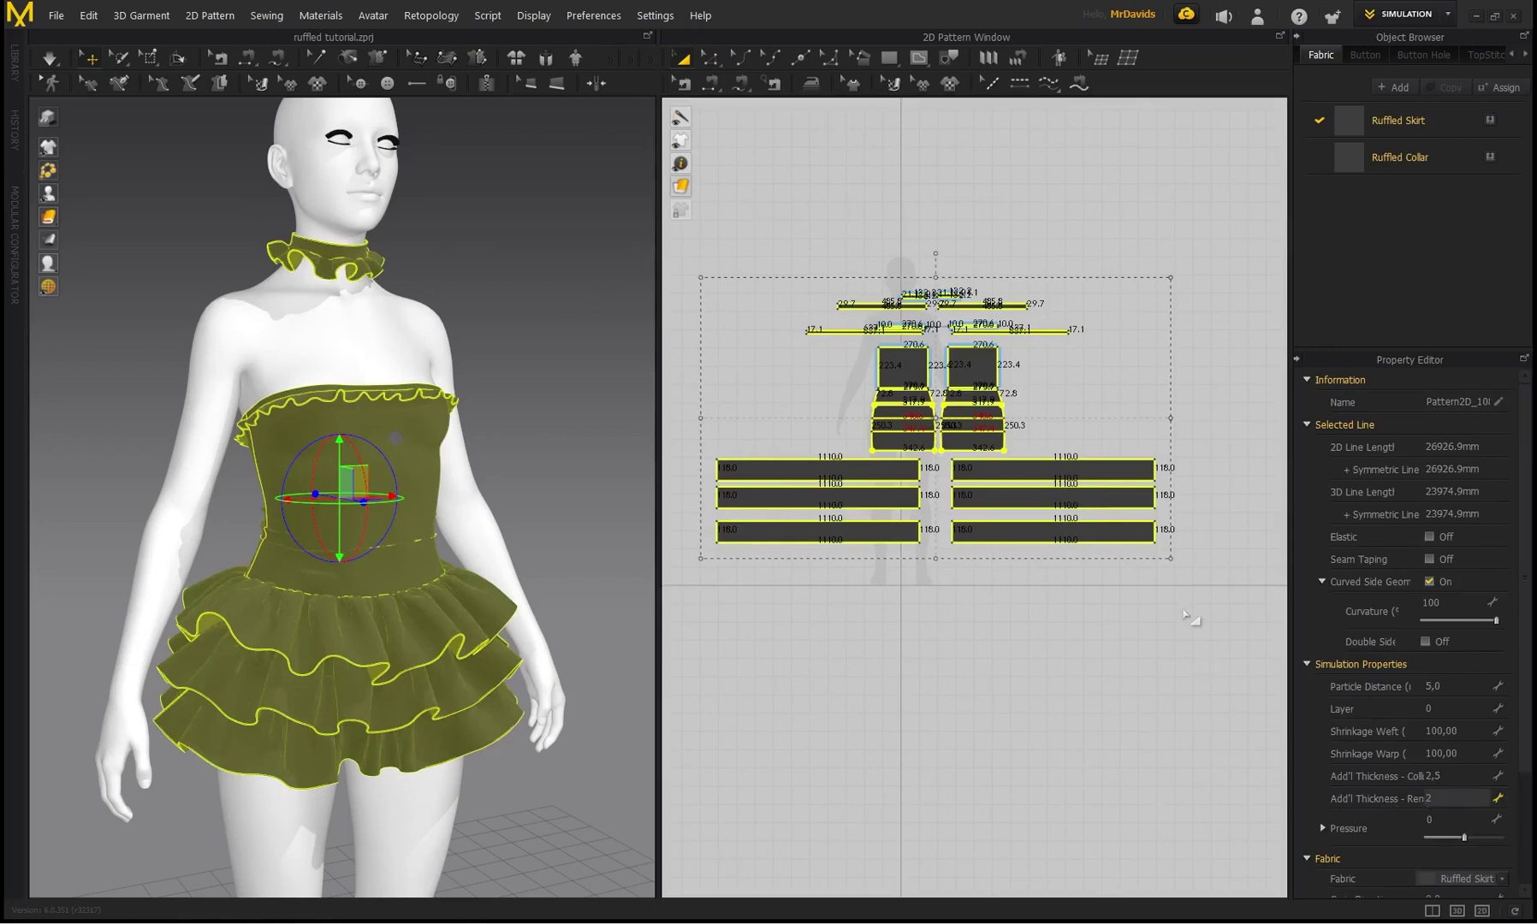
type("2")
key("Return")
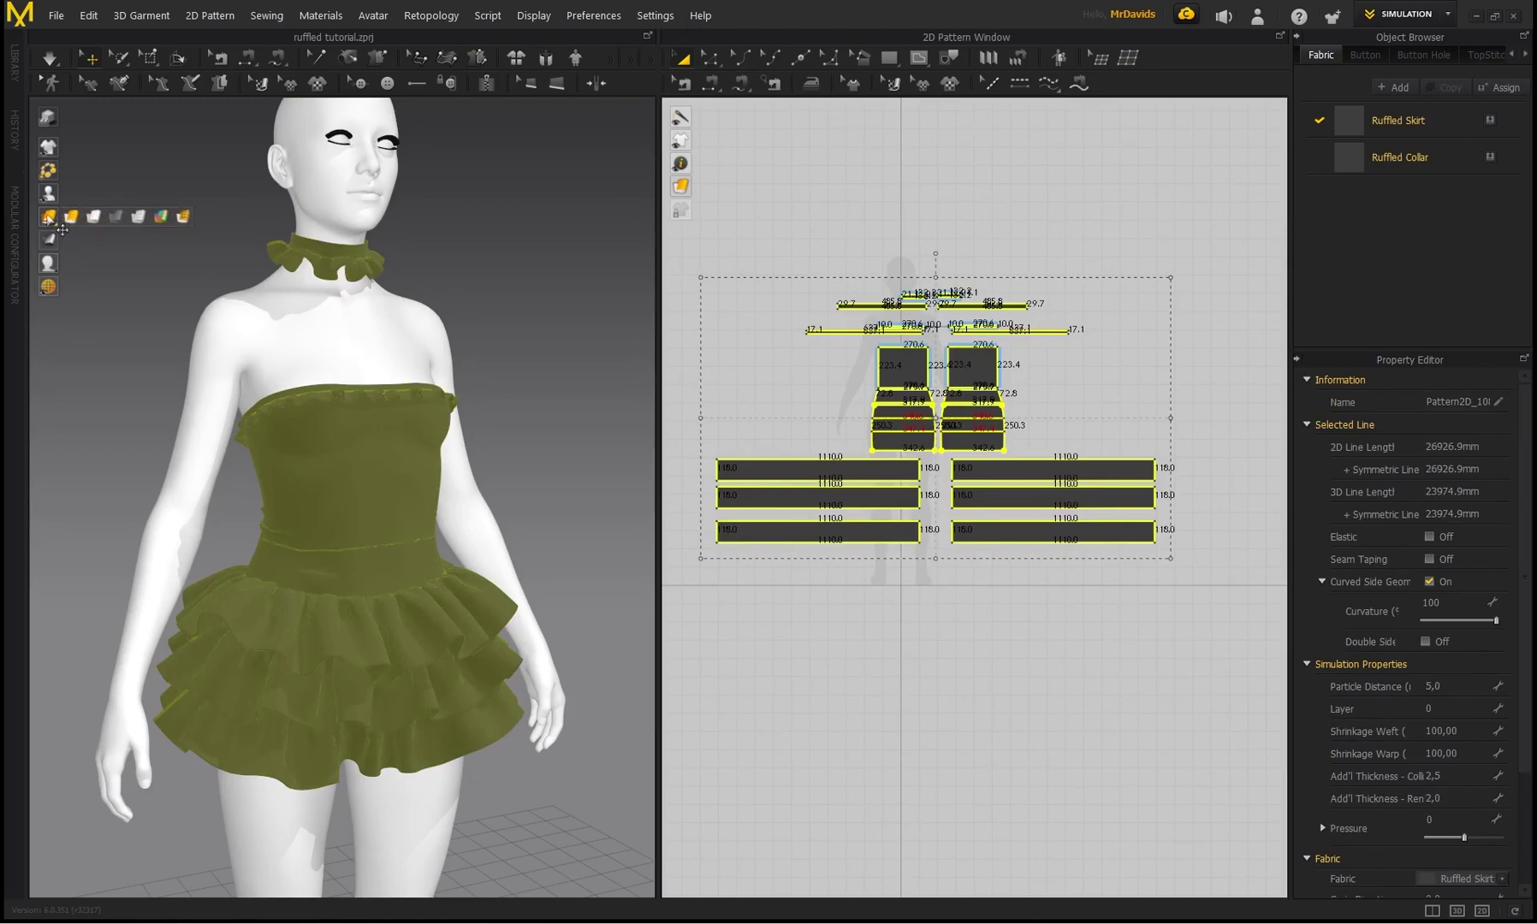
left_click(533, 420)
Set the additional rendering thickness of the front and back waist sections between bodice and skirt ruffles to 4
scroll(429, 570, "up", 5)
left_click(347, 664)
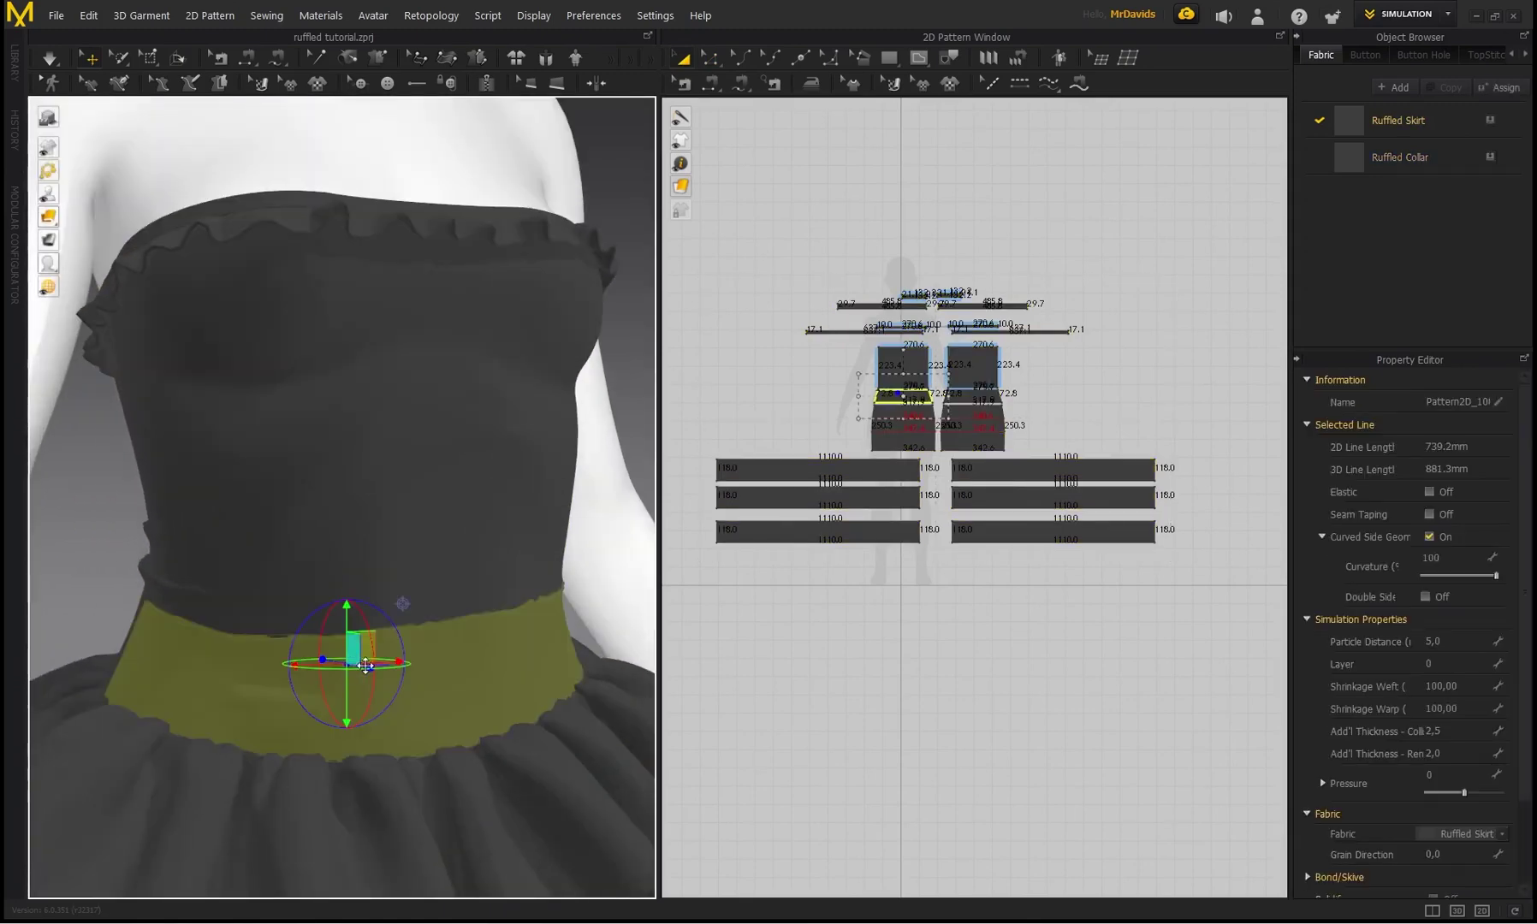
scroll(915, 370, "up", 5)
left_click(881, 473)
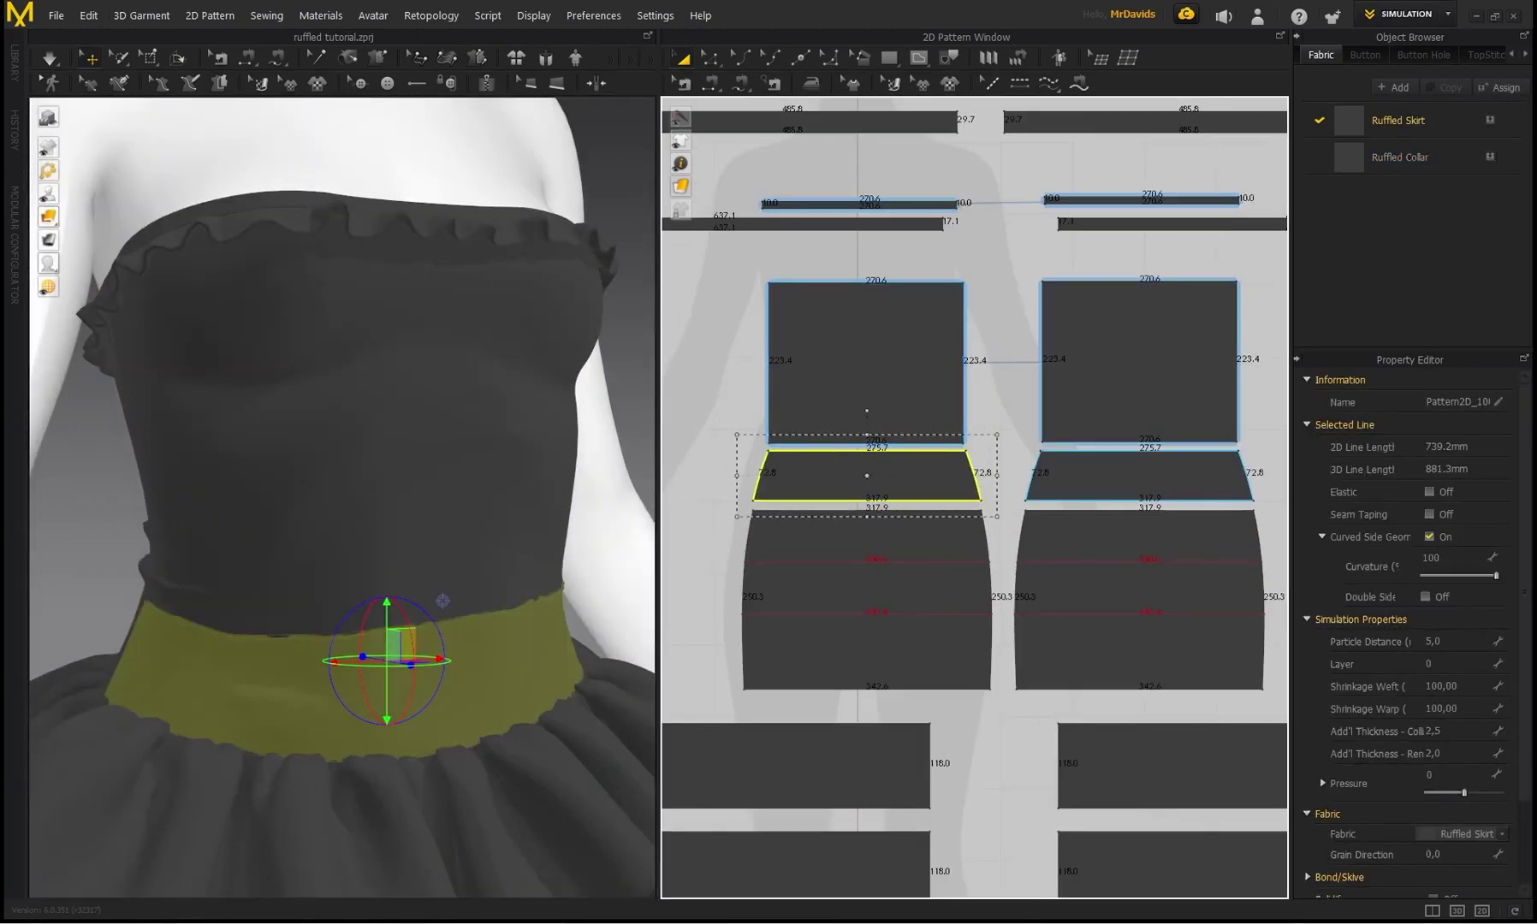
left_click(1106, 480, "shift")
left_click(1444, 753)
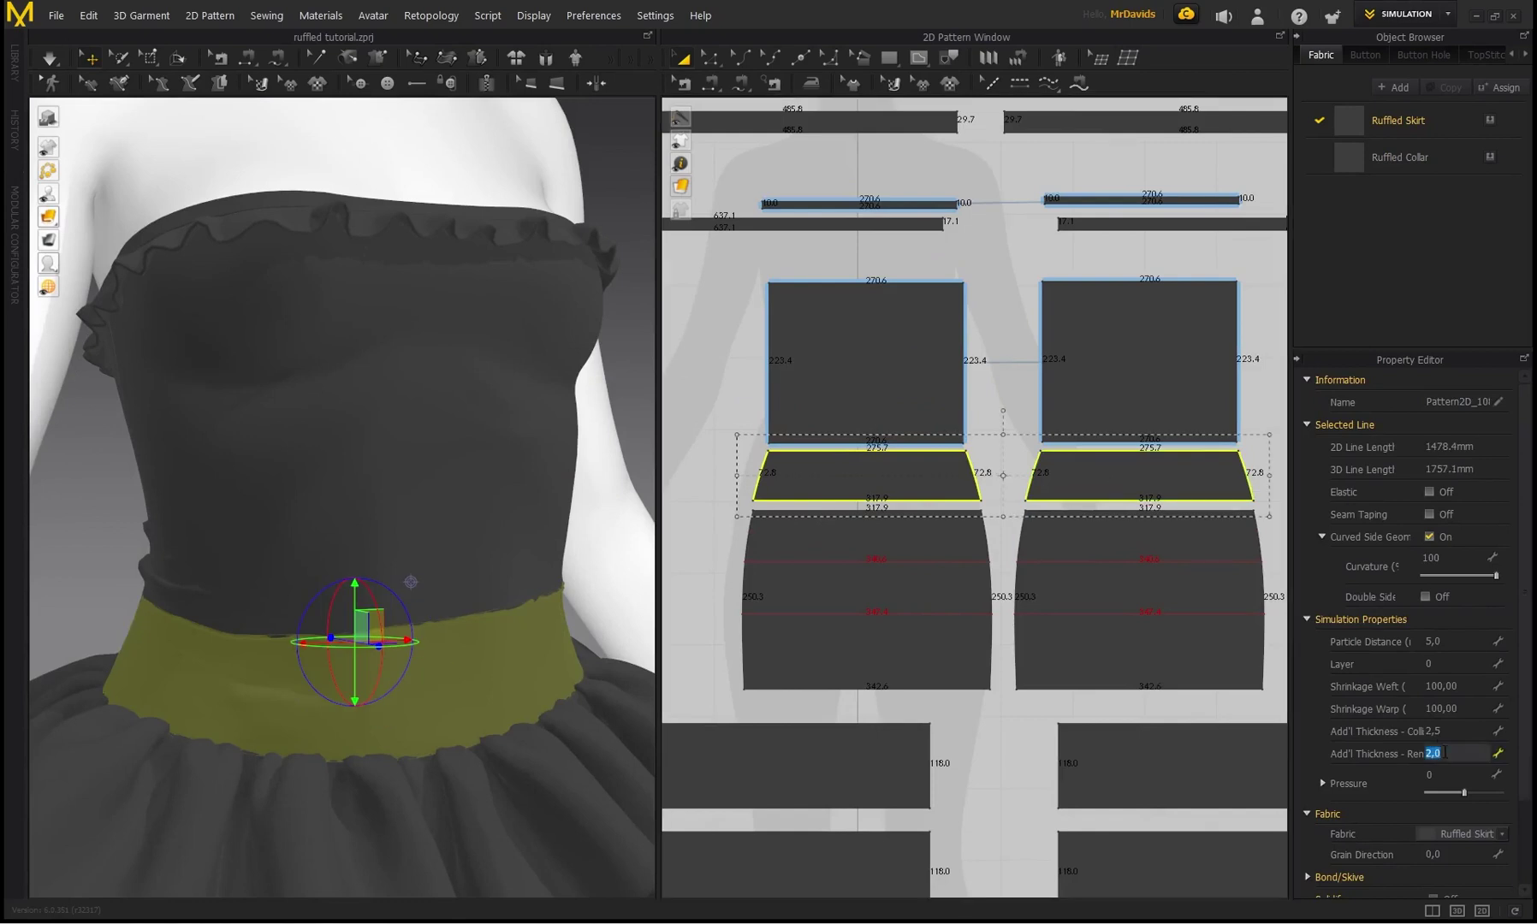
type("4")
key("Return")
Inspect the thickened waist section and its seam with the bodice up close
right_click_drag(471, 557, 178, 582)
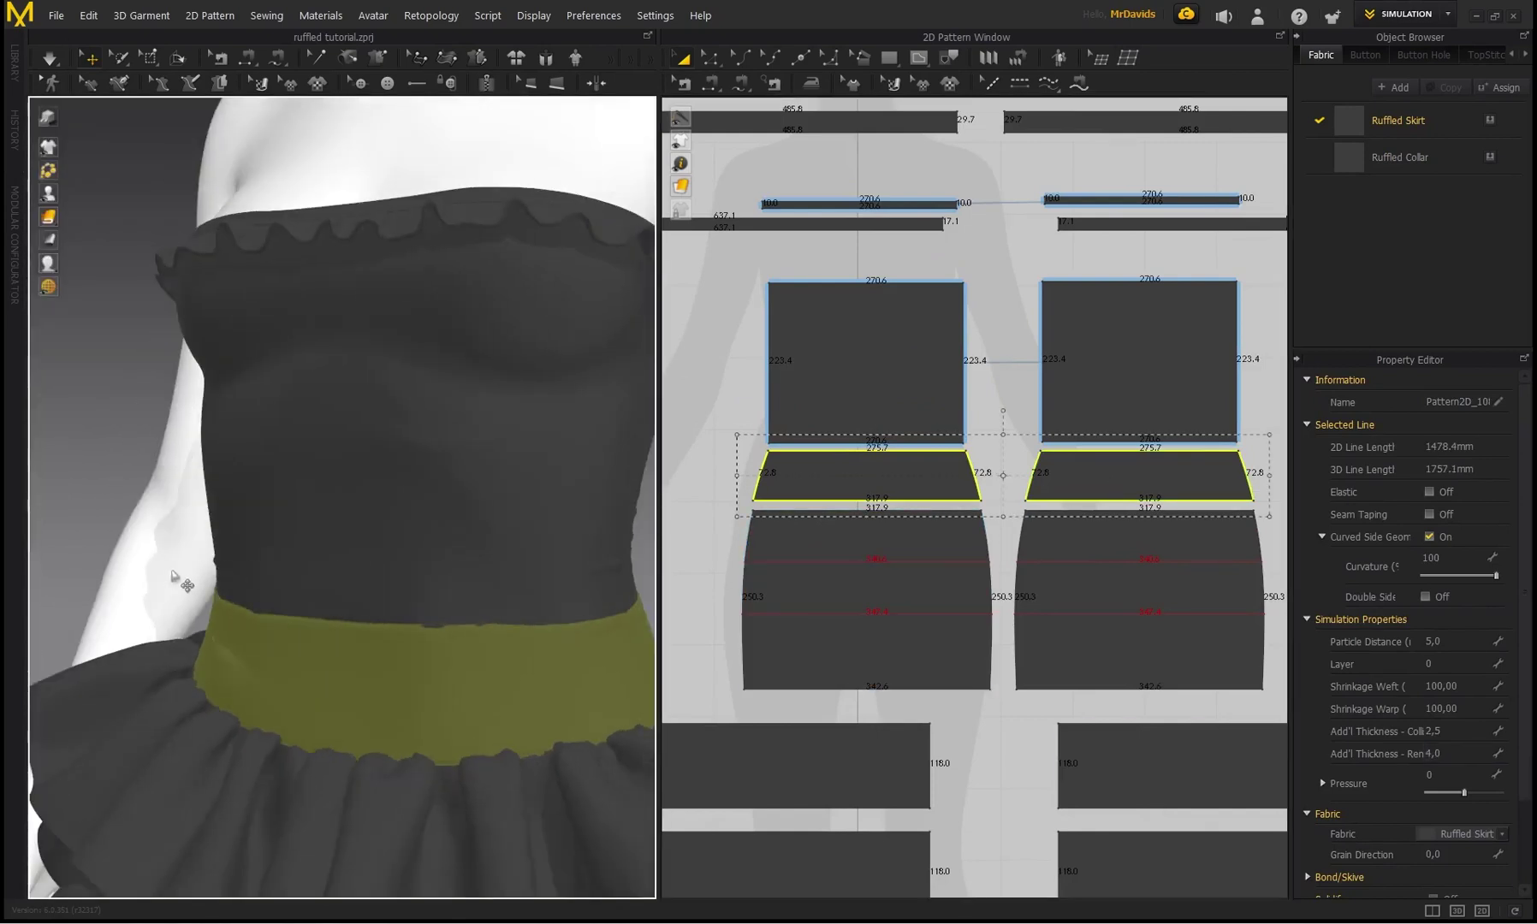
left_click(167, 508)
scroll(221, 640, "up", 5)
right_click_drag(236, 720, 349, 688)
middle_click_drag(349, 689, 286, 596)
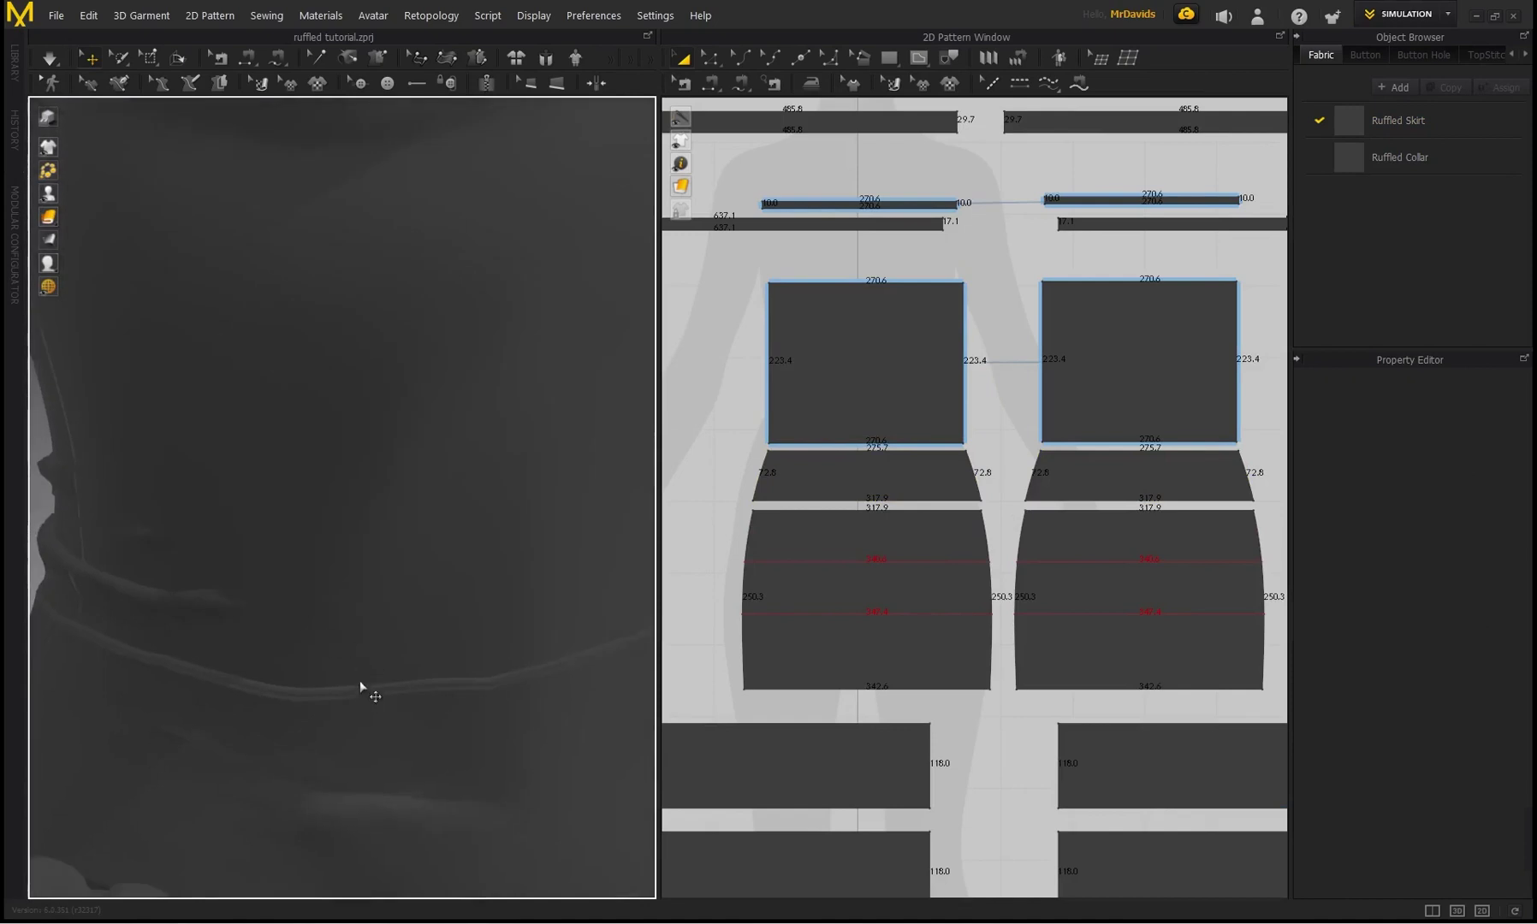
right_click_drag(360, 684, 318, 672)
middle_click_drag(319, 671, 309, 615)
right_click_drag(353, 549, 455, 566)
Run the simulation briefly to settle the dress, stop it, and check the front of the whole garment
key("space")
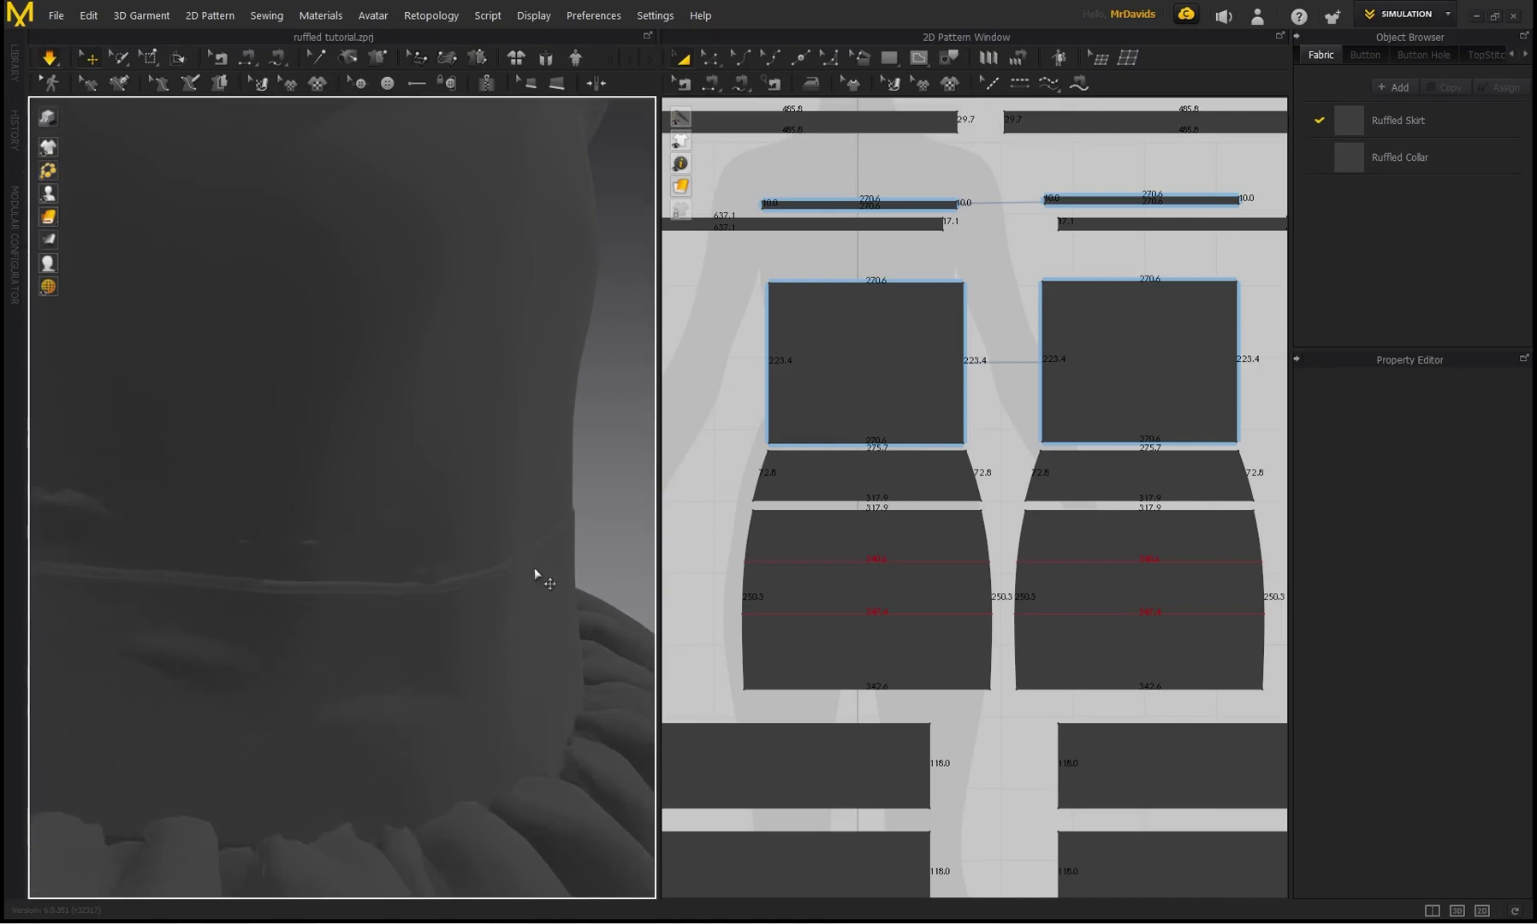
scroll(540, 569, "down", 2)
right_click_drag(429, 487, 301, 469)
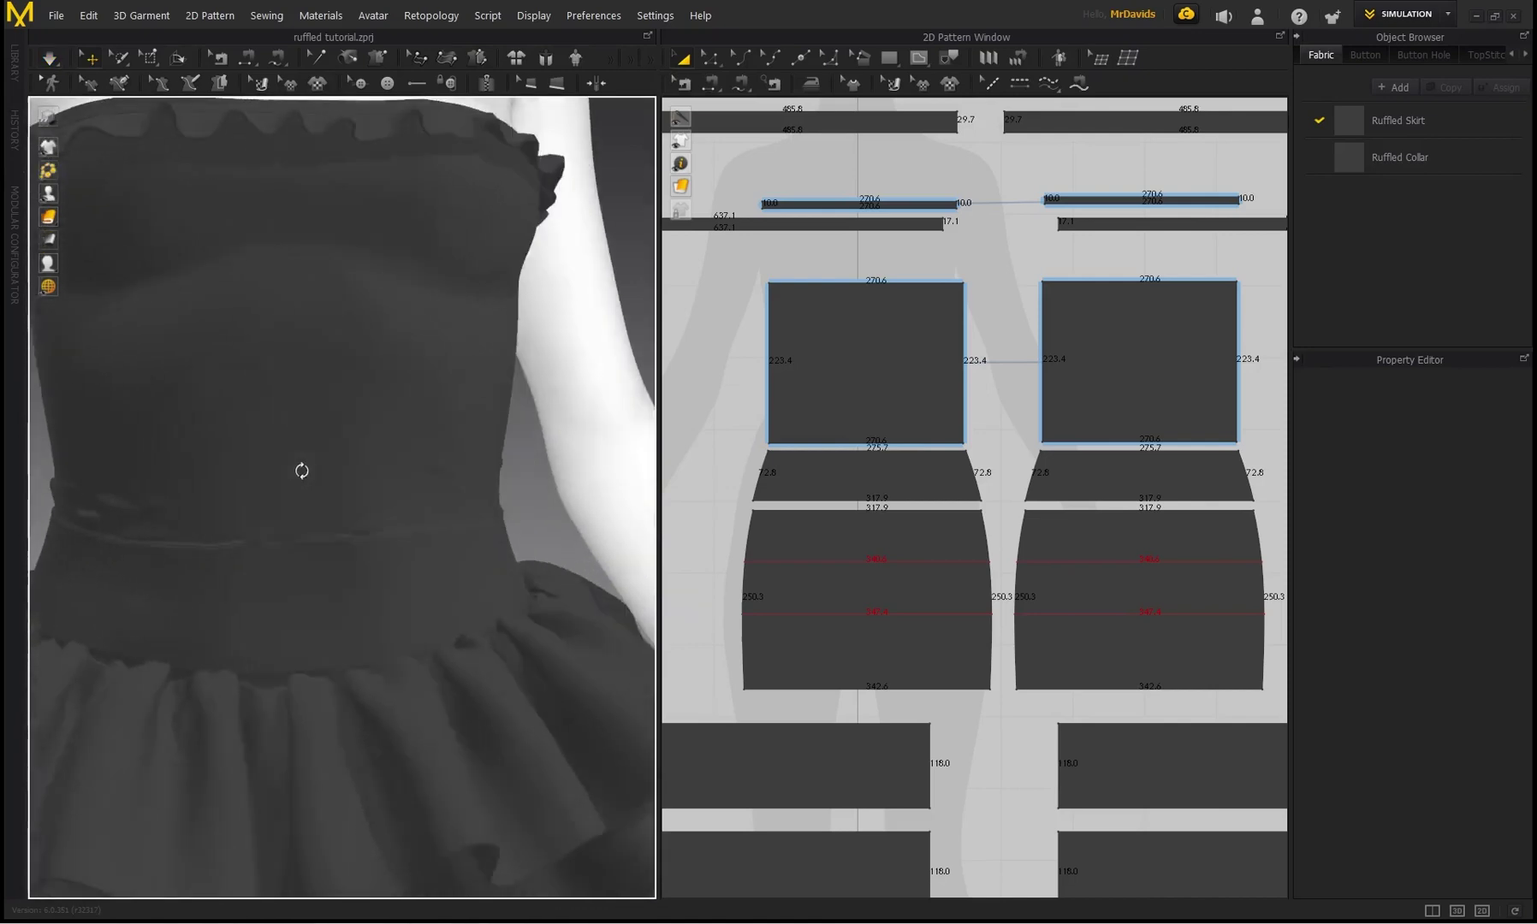
scroll(309, 478, "down", 3)
key("space")
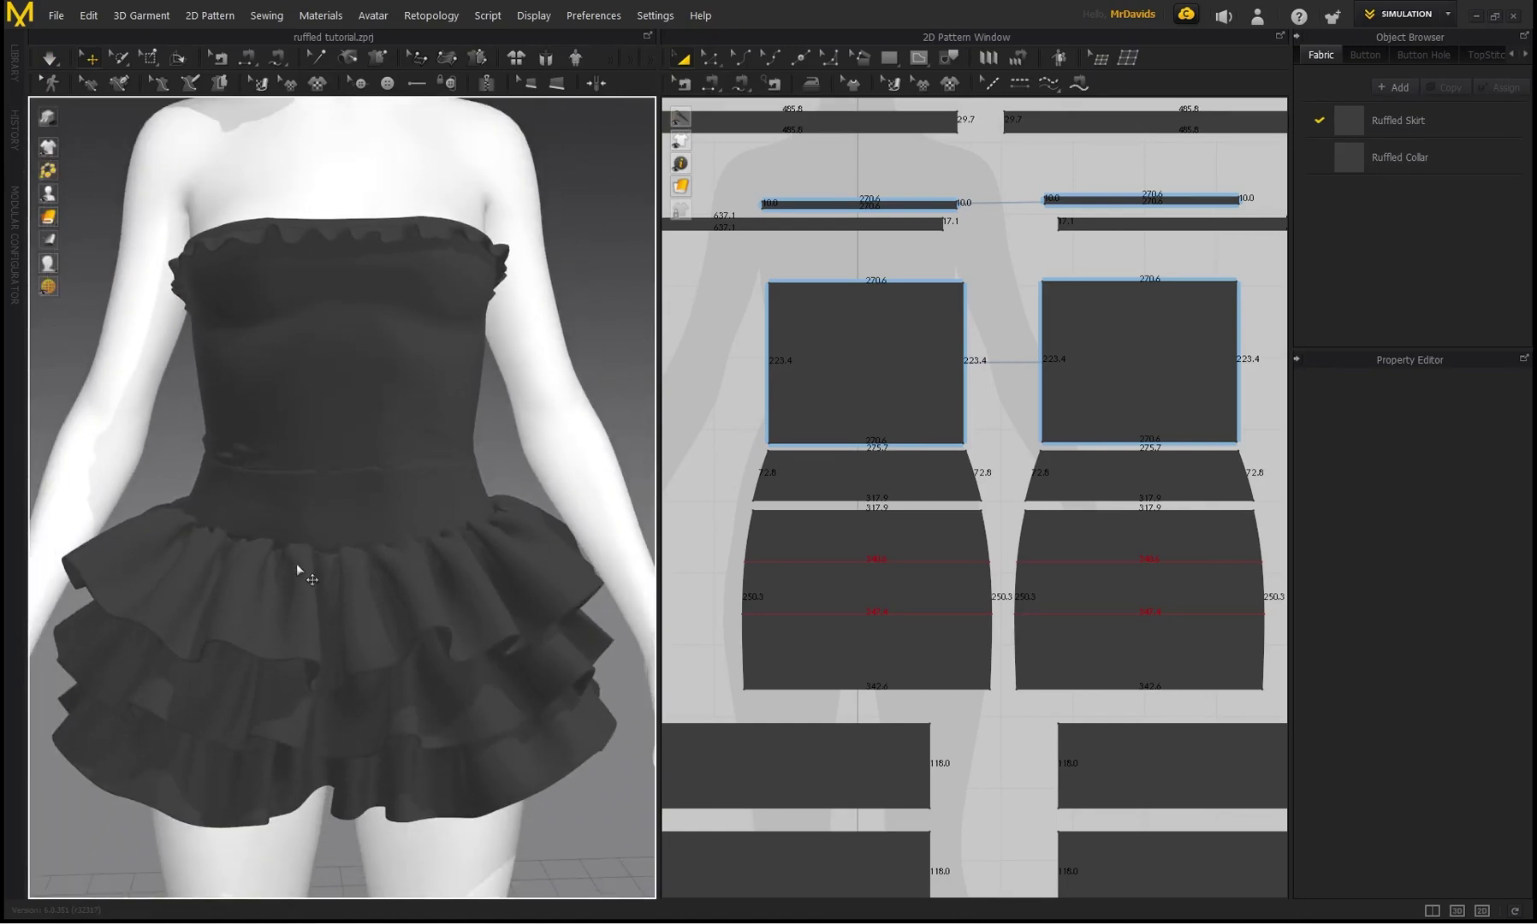
right_click_drag(346, 528, 360, 478)
middle_click_drag(390, 374, 388, 515)
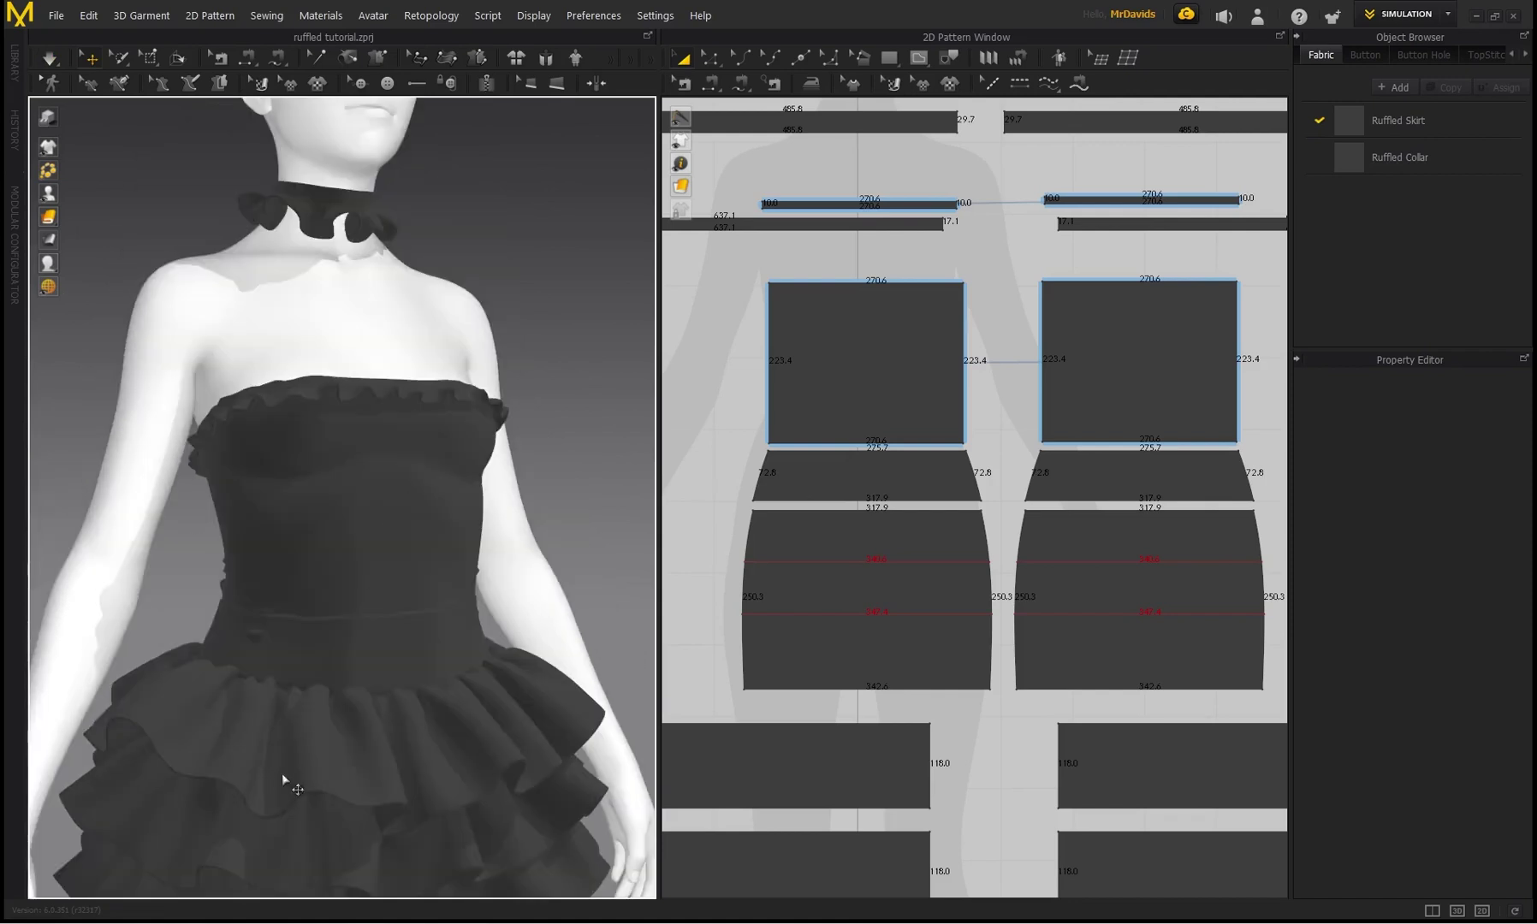
Inspect the waist seam, side of the bodice and skirt ruffles up close, and review the front of the whole dress
right_click_drag(281, 774, 110, 479)
scroll(317, 560, "up", 3)
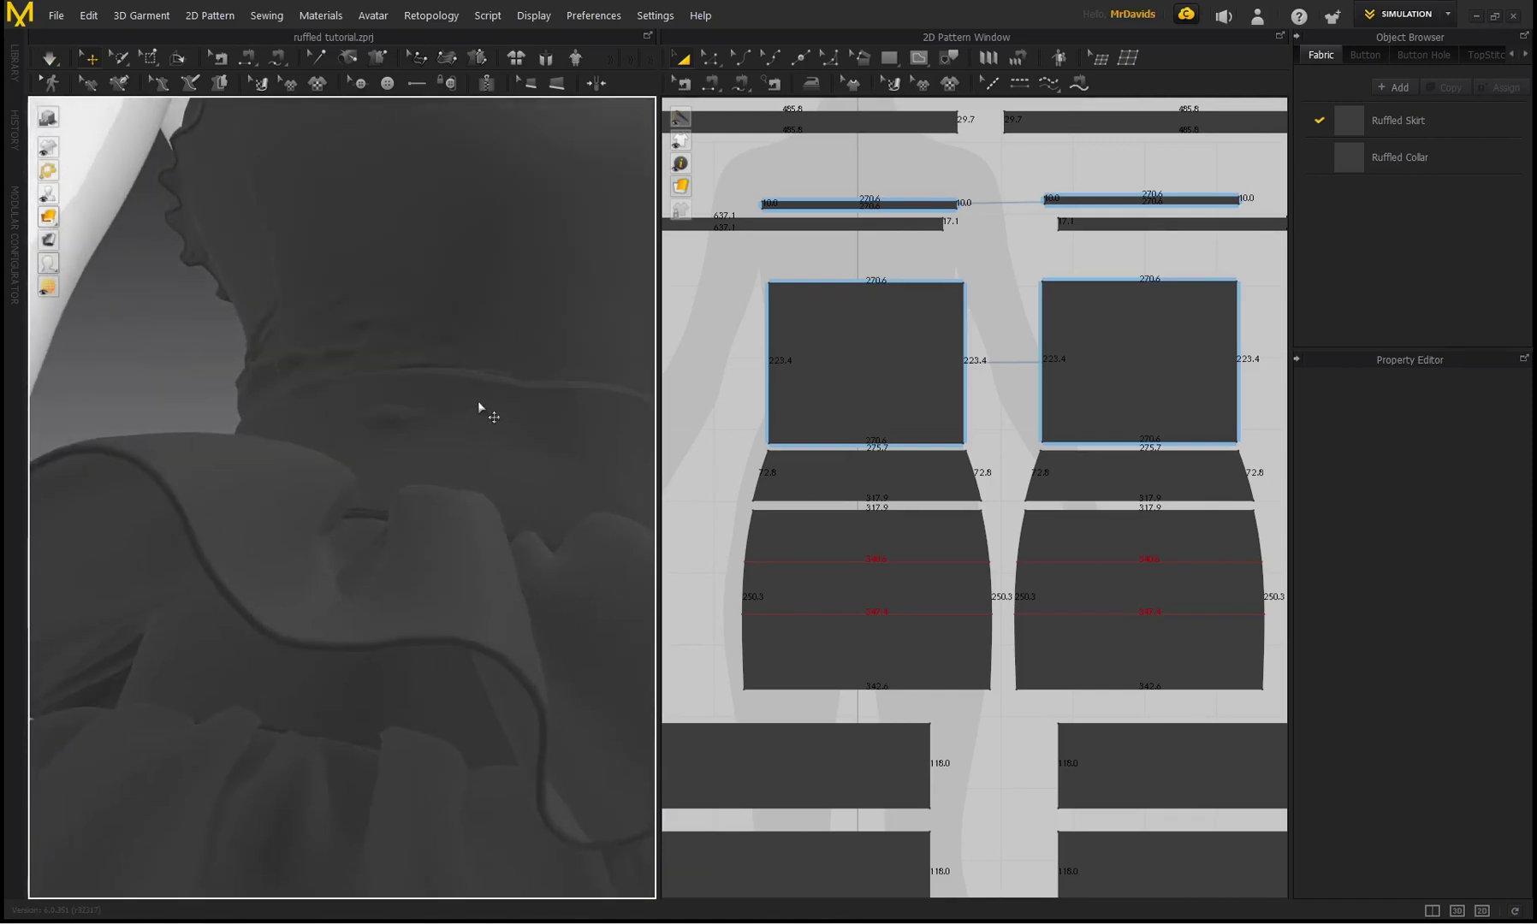
scroll(479, 407, "down", 3)
middle_click_drag(468, 416, 430, 504)
right_click_drag(429, 504, 438, 397)
scroll(432, 402, "down", 1)
middle_click_drag(419, 406, 377, 579)
right_click_drag(424, 534, 338, 484)
scroll(338, 485, "down", 5)
middle_click_drag(340, 505, 381, 370)
scroll(344, 520, "down", 2)
middle_click_drag(344, 574, 339, 495)
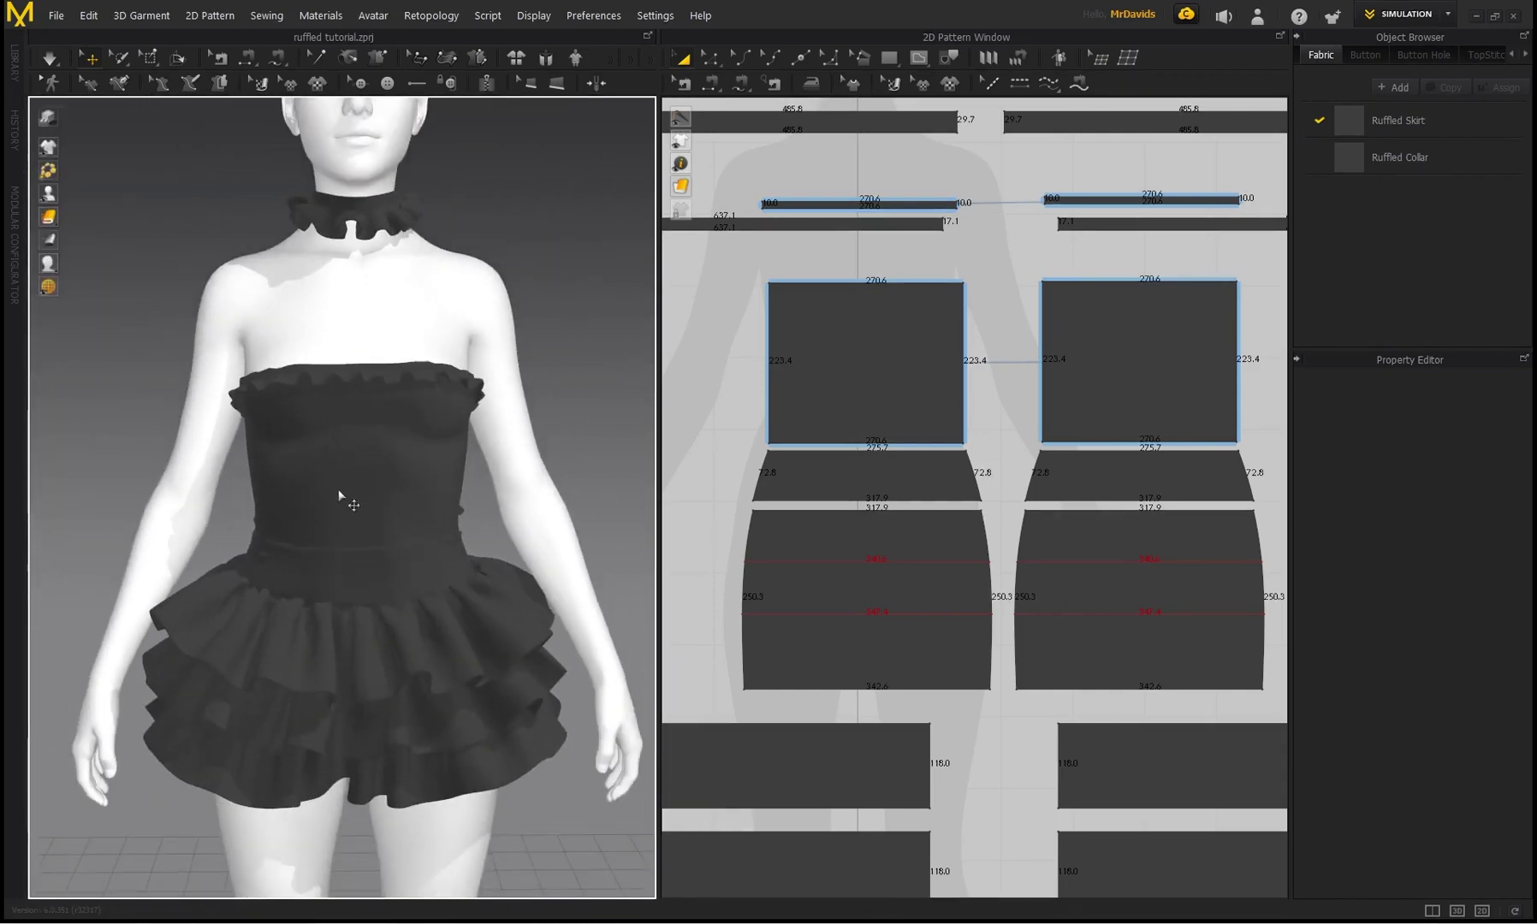
right_click_drag(339, 496, 411, 475)
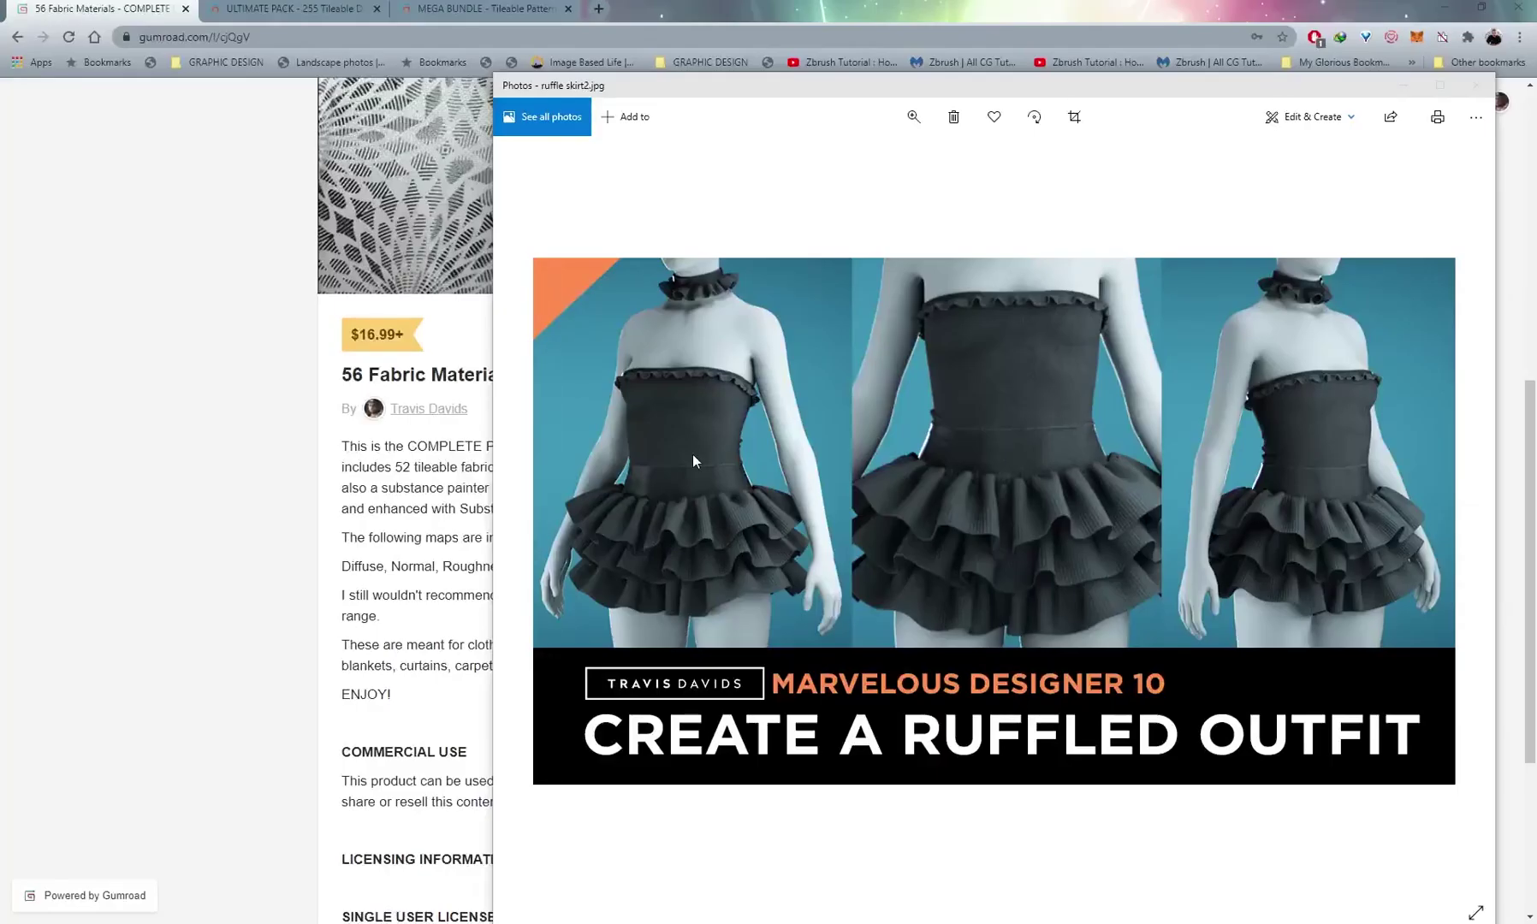
Switch to the Photos app and examine the bodice, waist seam and ruffles in the reference image ruffle skirt2.jpg
scroll(1026, 393, "up", 3)
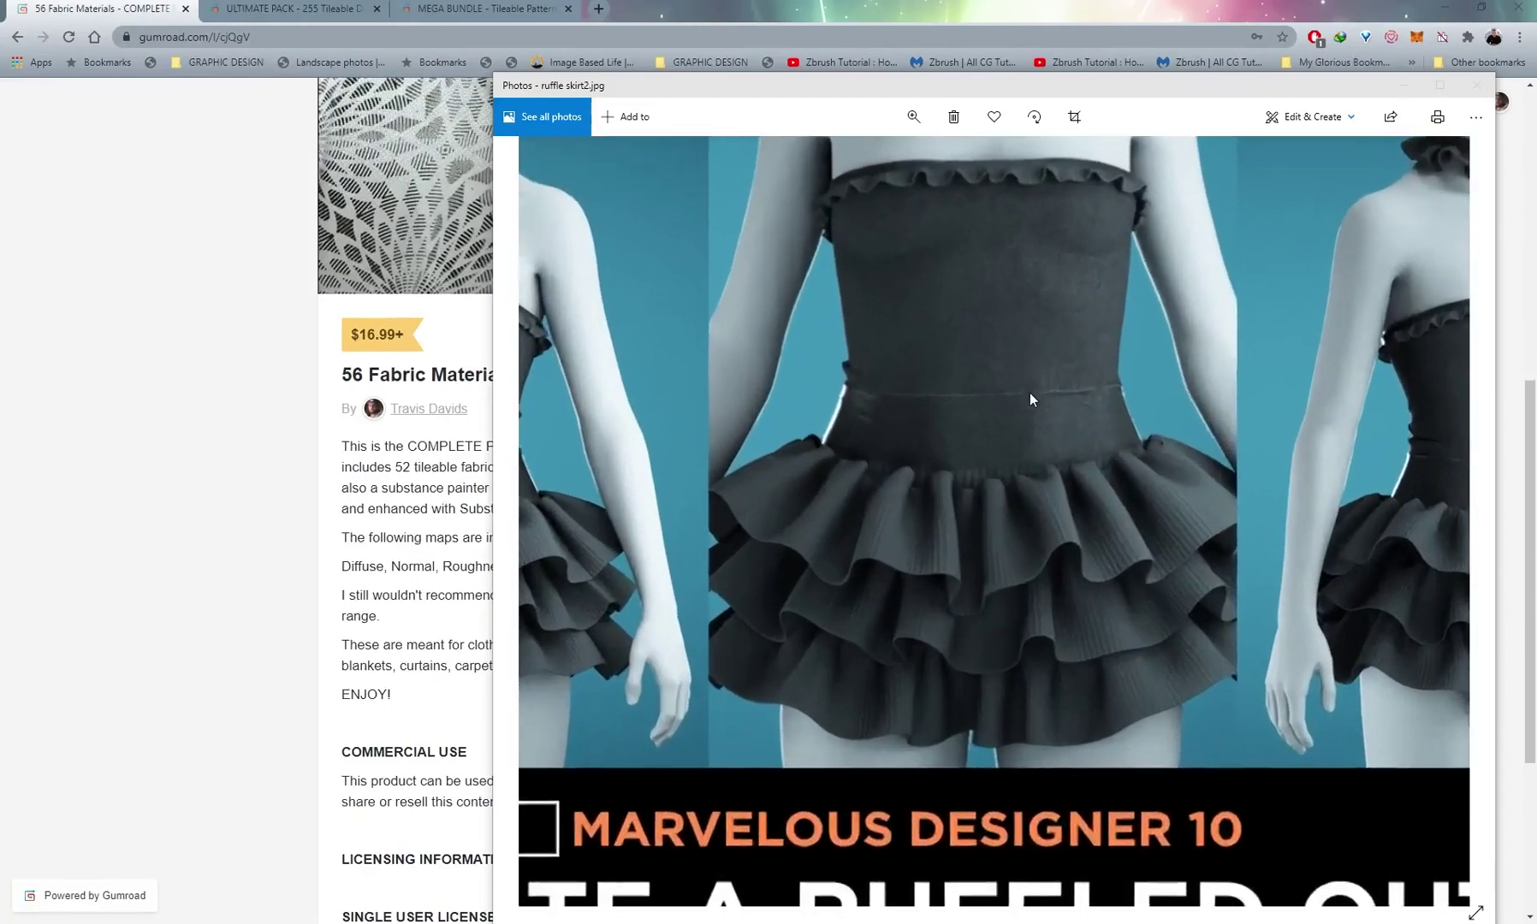
scroll(1029, 453, "down", 1)
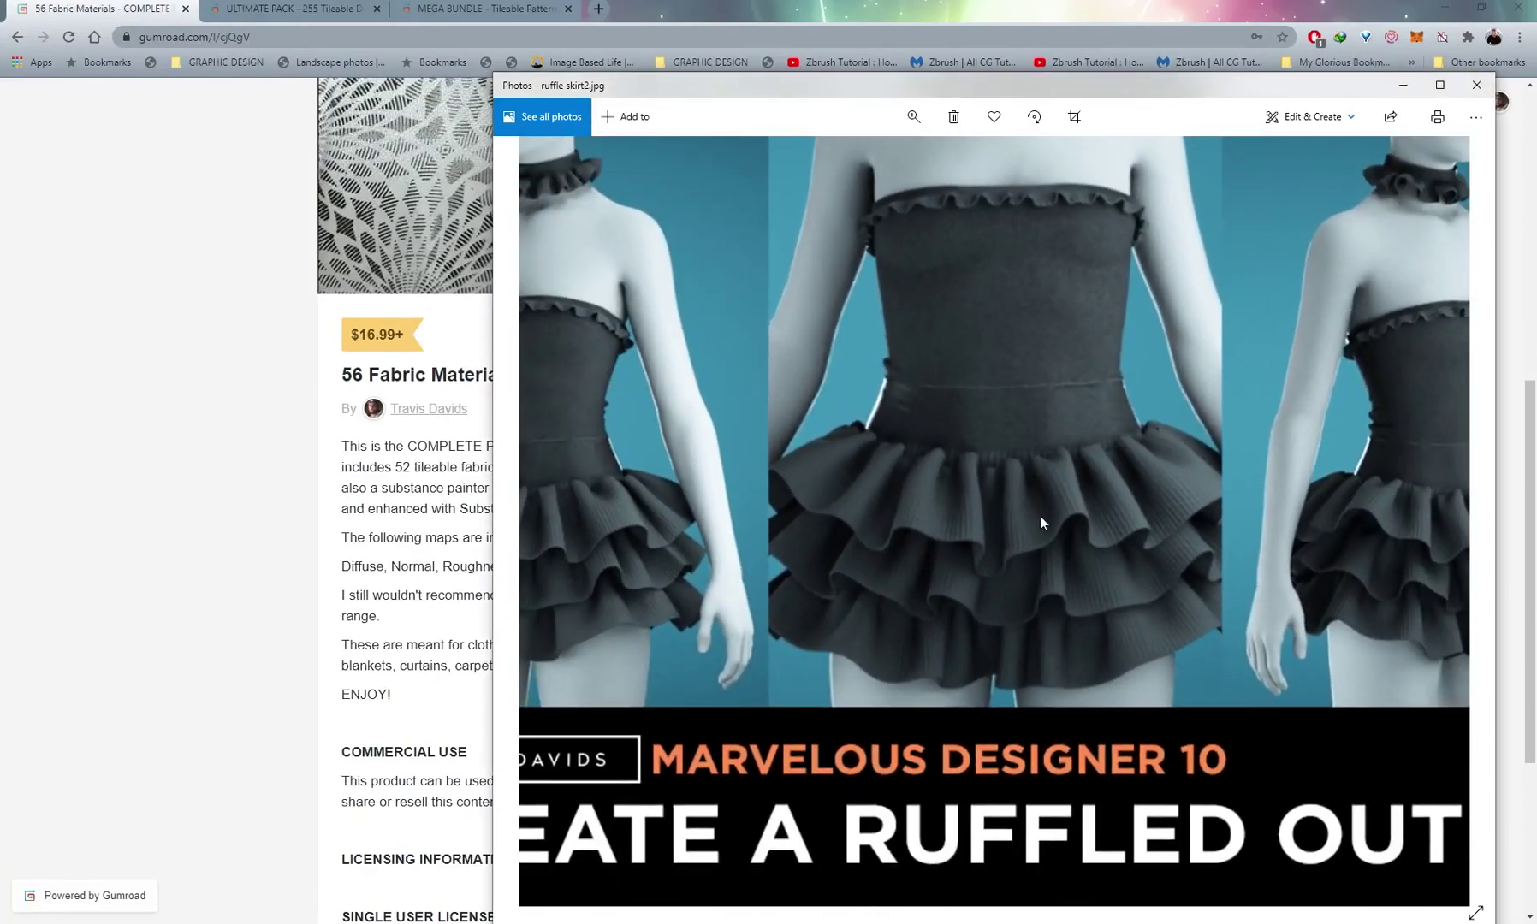
left_click_drag(948, 328, 1063, 279)
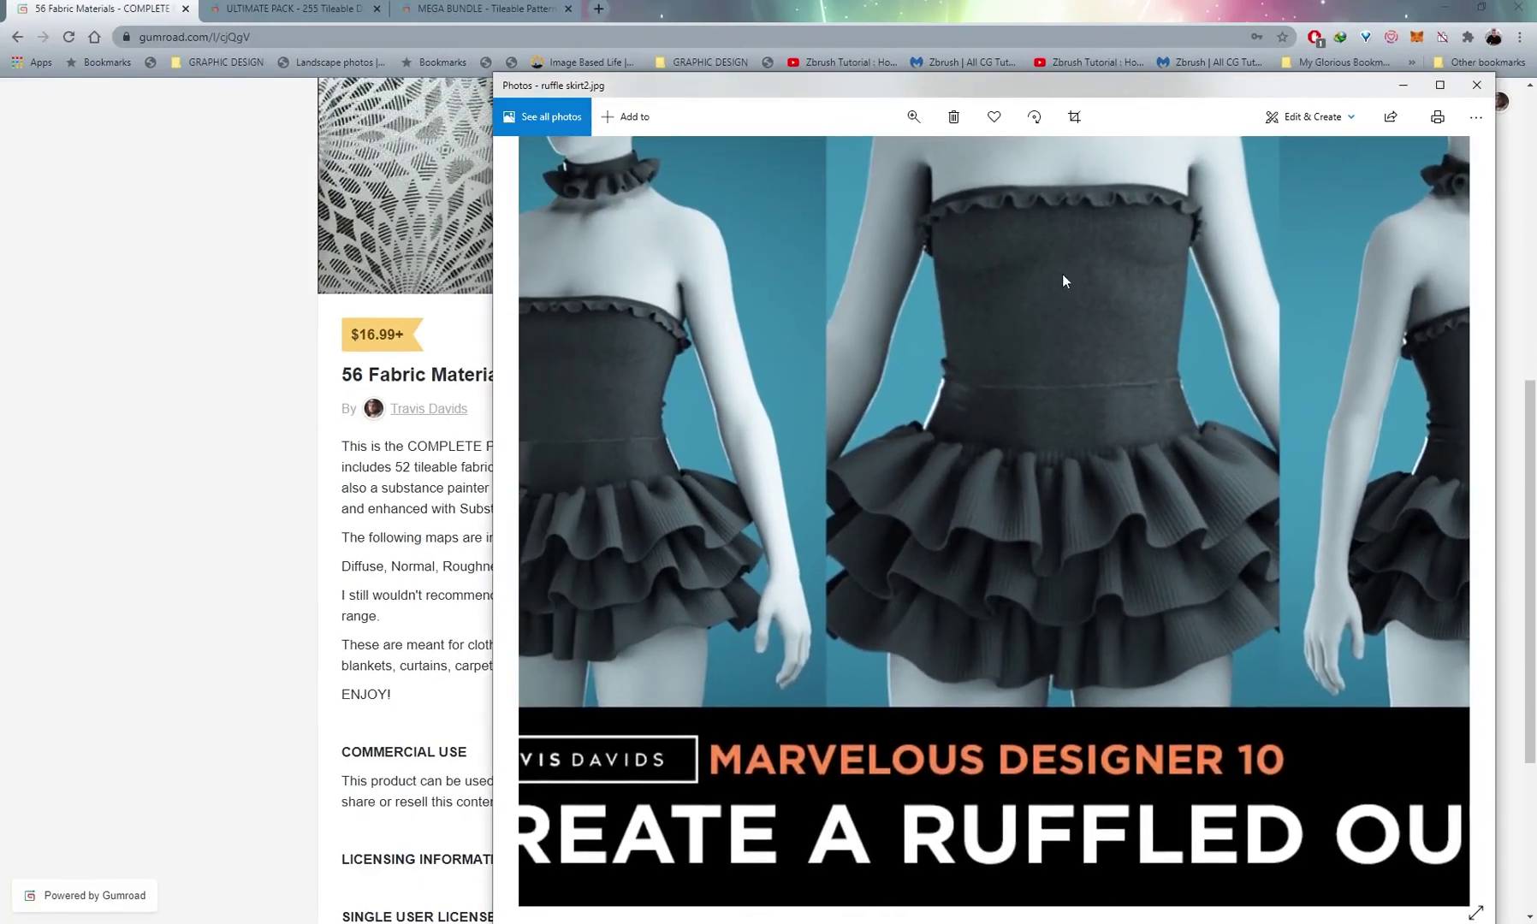
scroll(1050, 354, "down", 2)
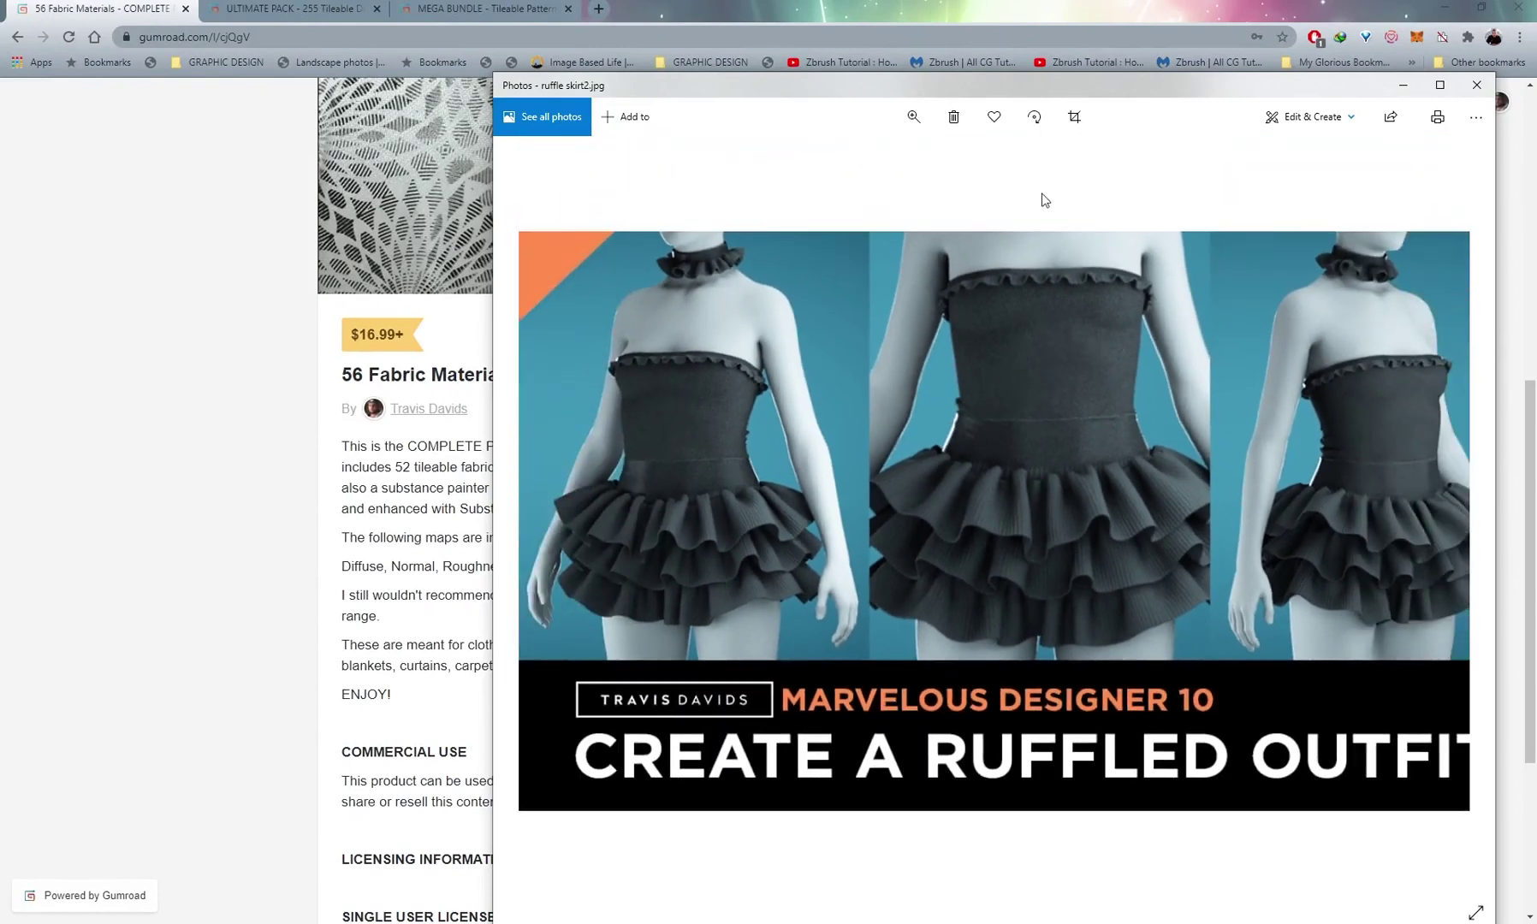
Switch to the browser and examine the 56 Fabric Materials page on Gumroad, including its description and closeup detail images
left_click(941, 4)
scroll(553, 405, "up", 3)
scroll(571, 445, "down", 2)
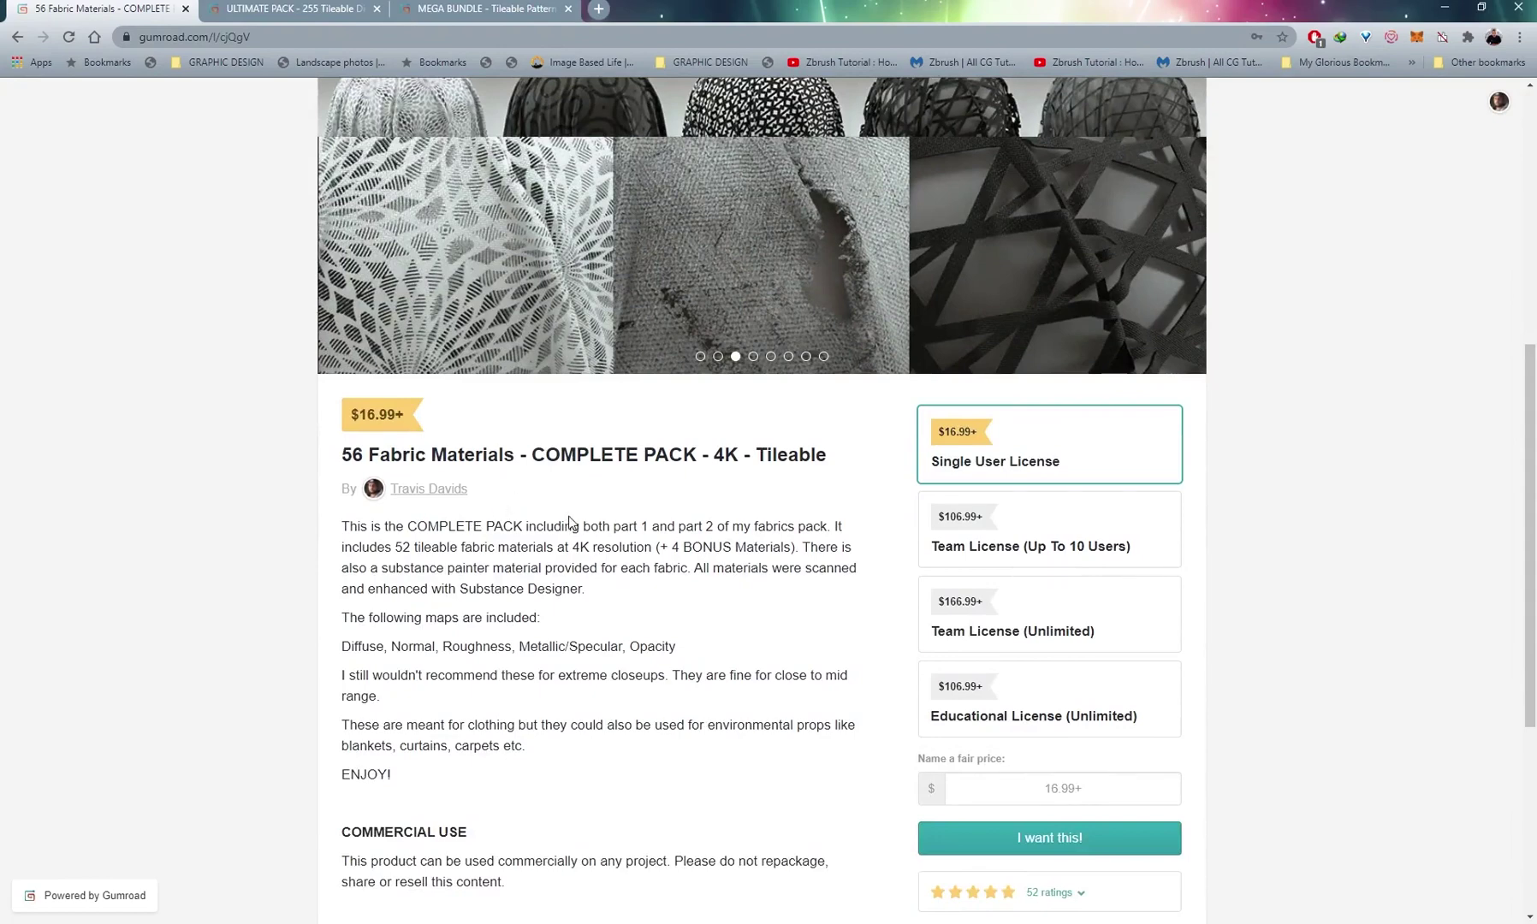
scroll(511, 540, "up", 2)
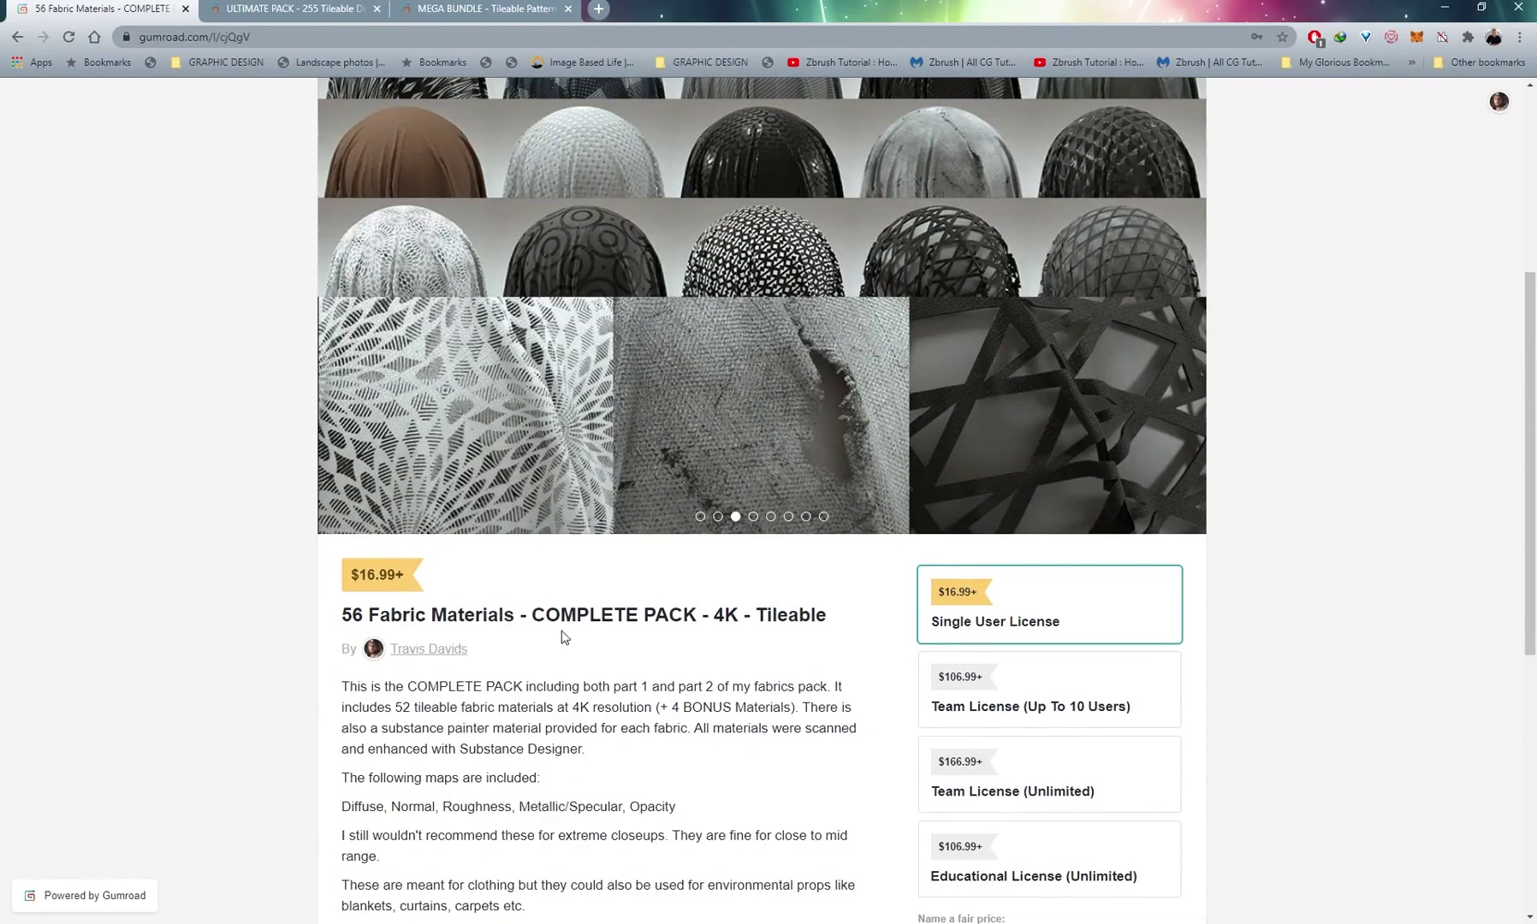
scroll(693, 659, "up", 2)
scroll(749, 693, "down", 1)
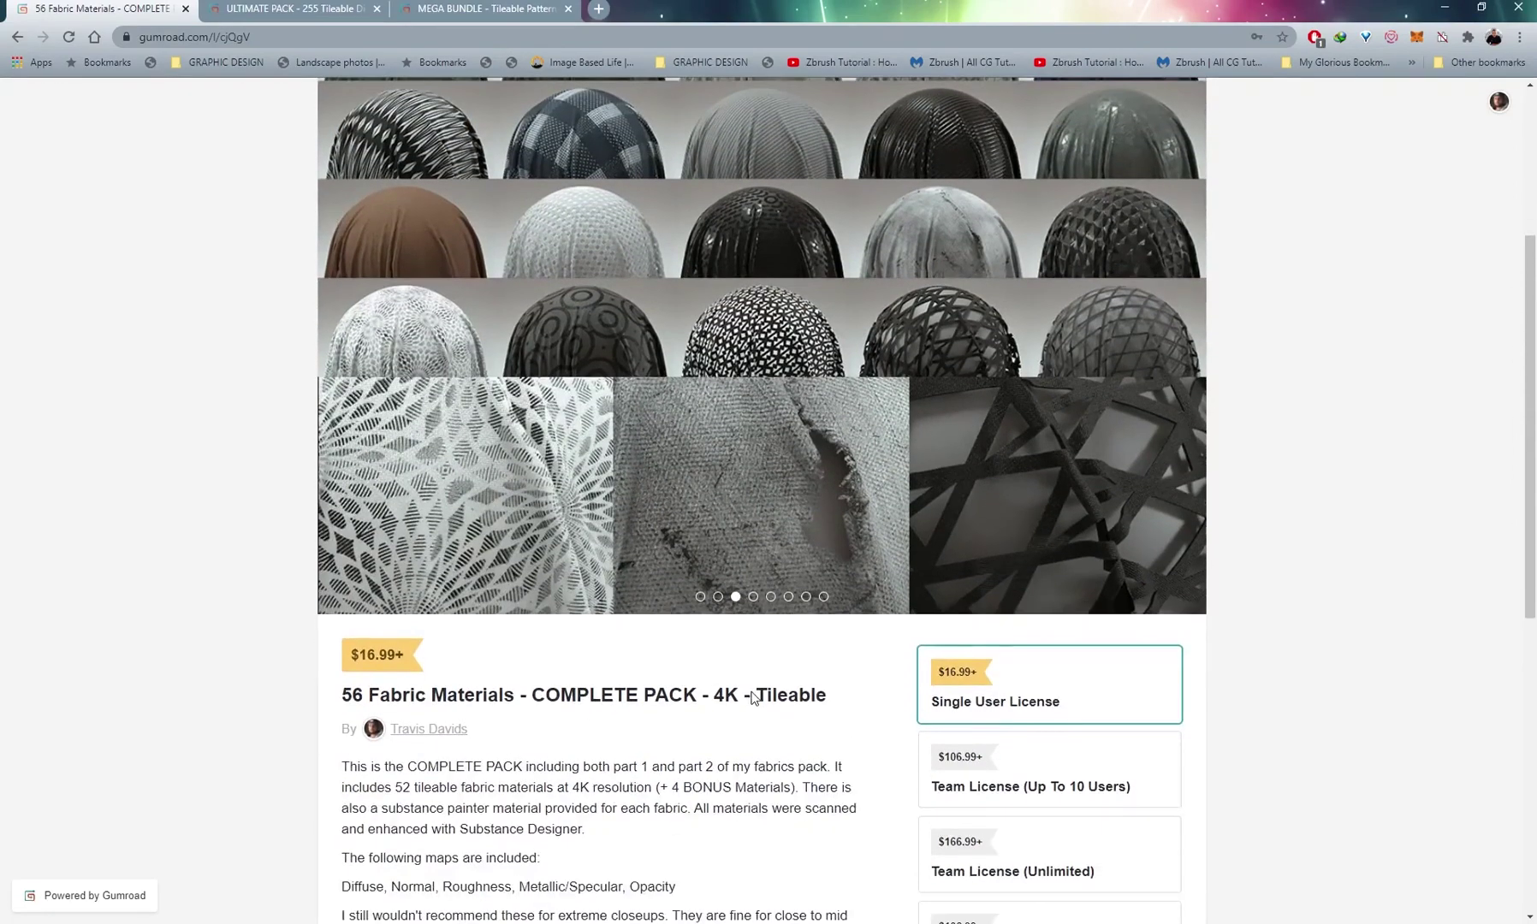
scroll(751, 697, "up", 3)
left_click(1186, 460)
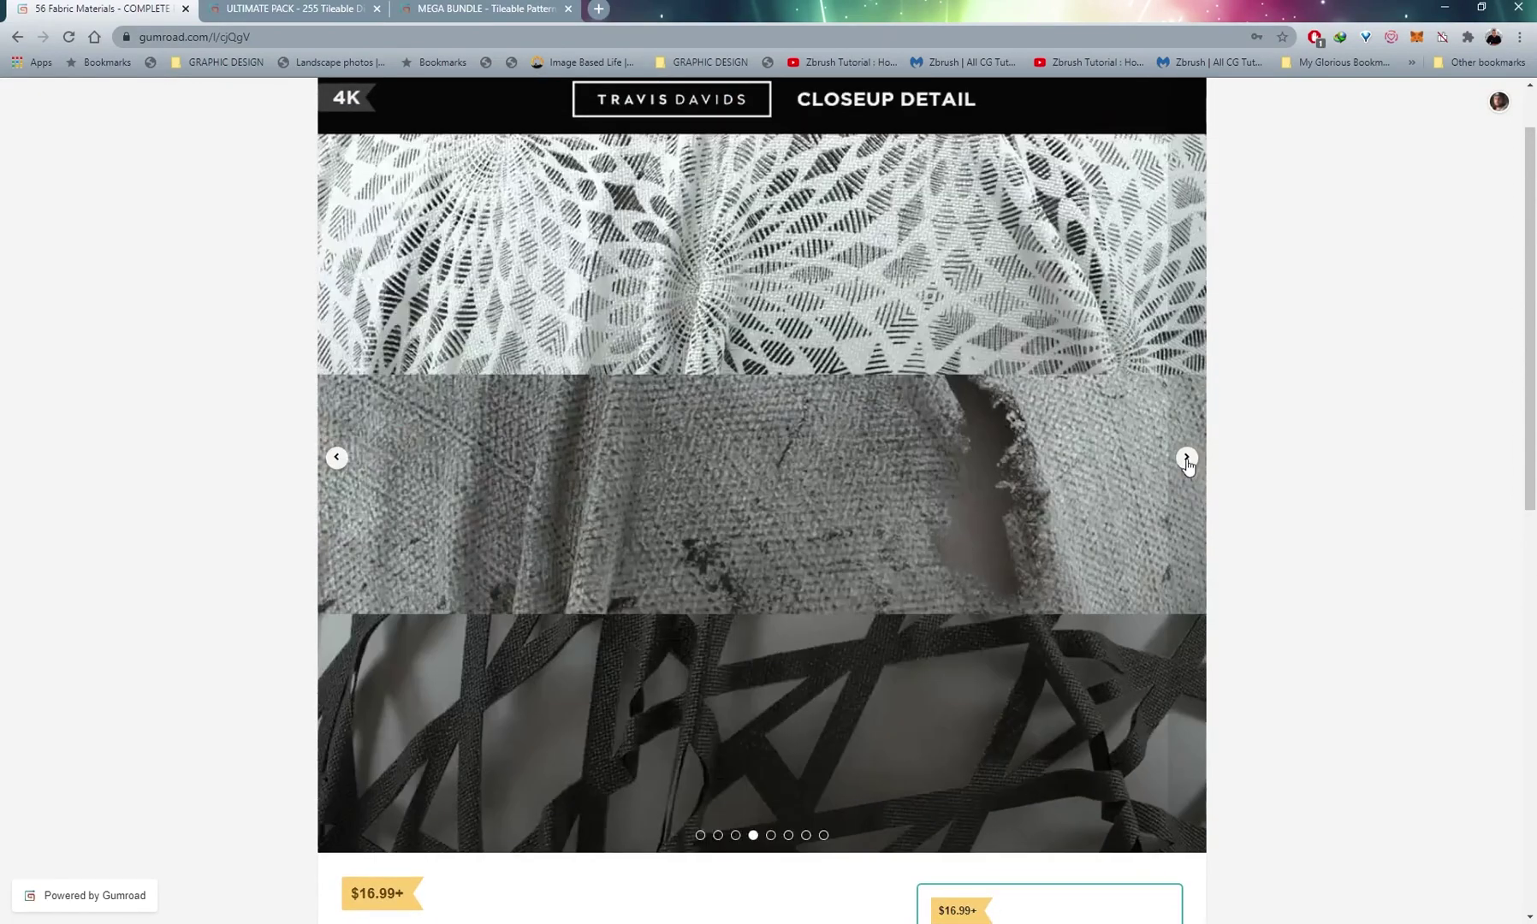
left_click(1185, 460)
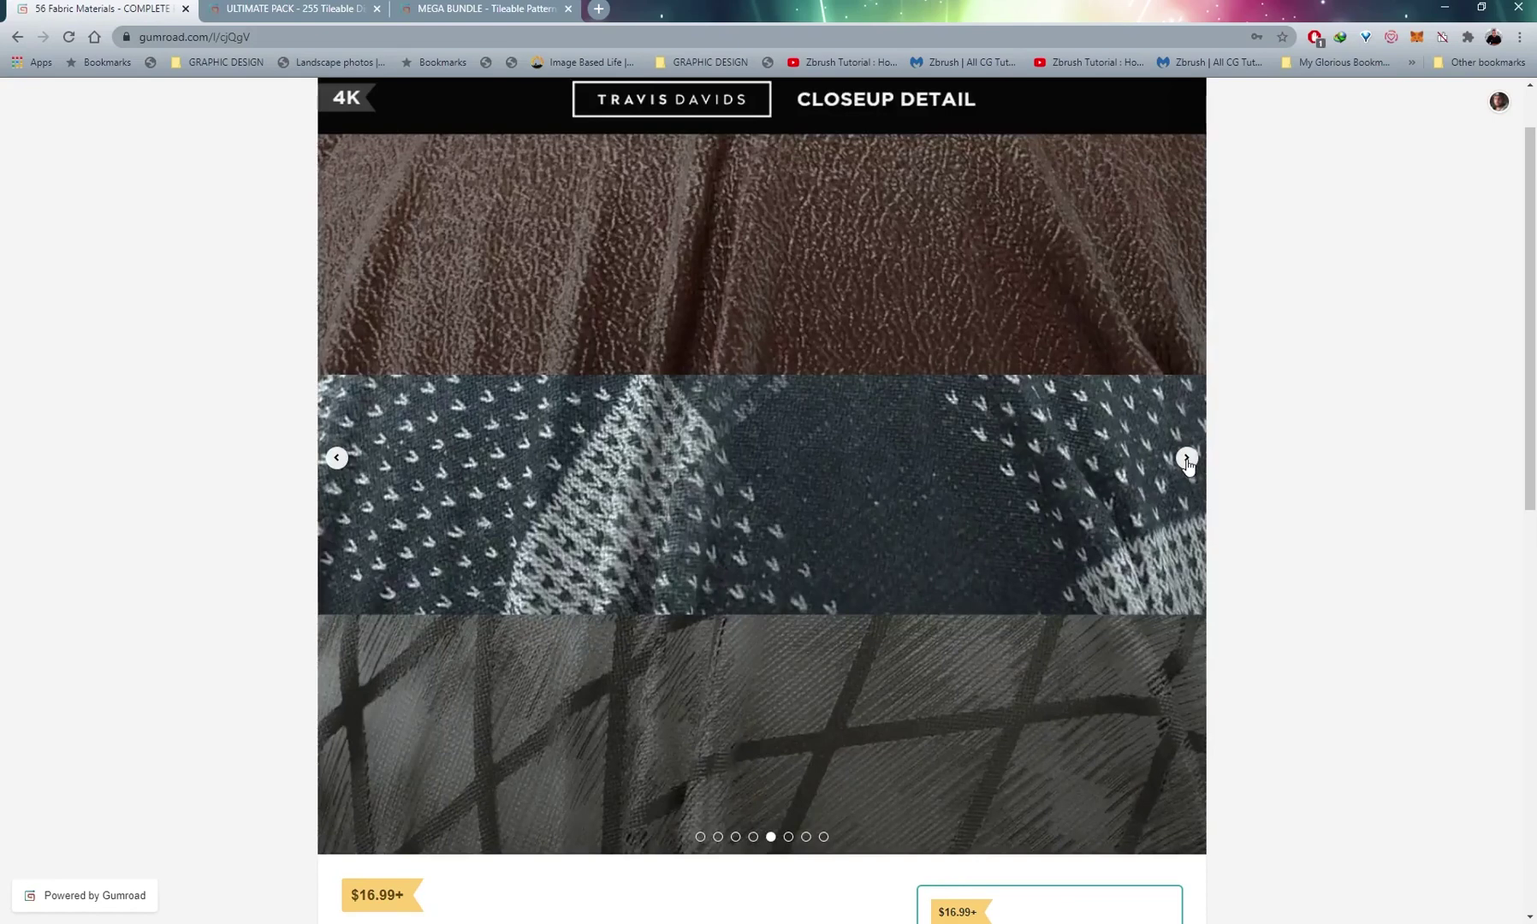
left_click(1186, 459)
left_click(1186, 460)
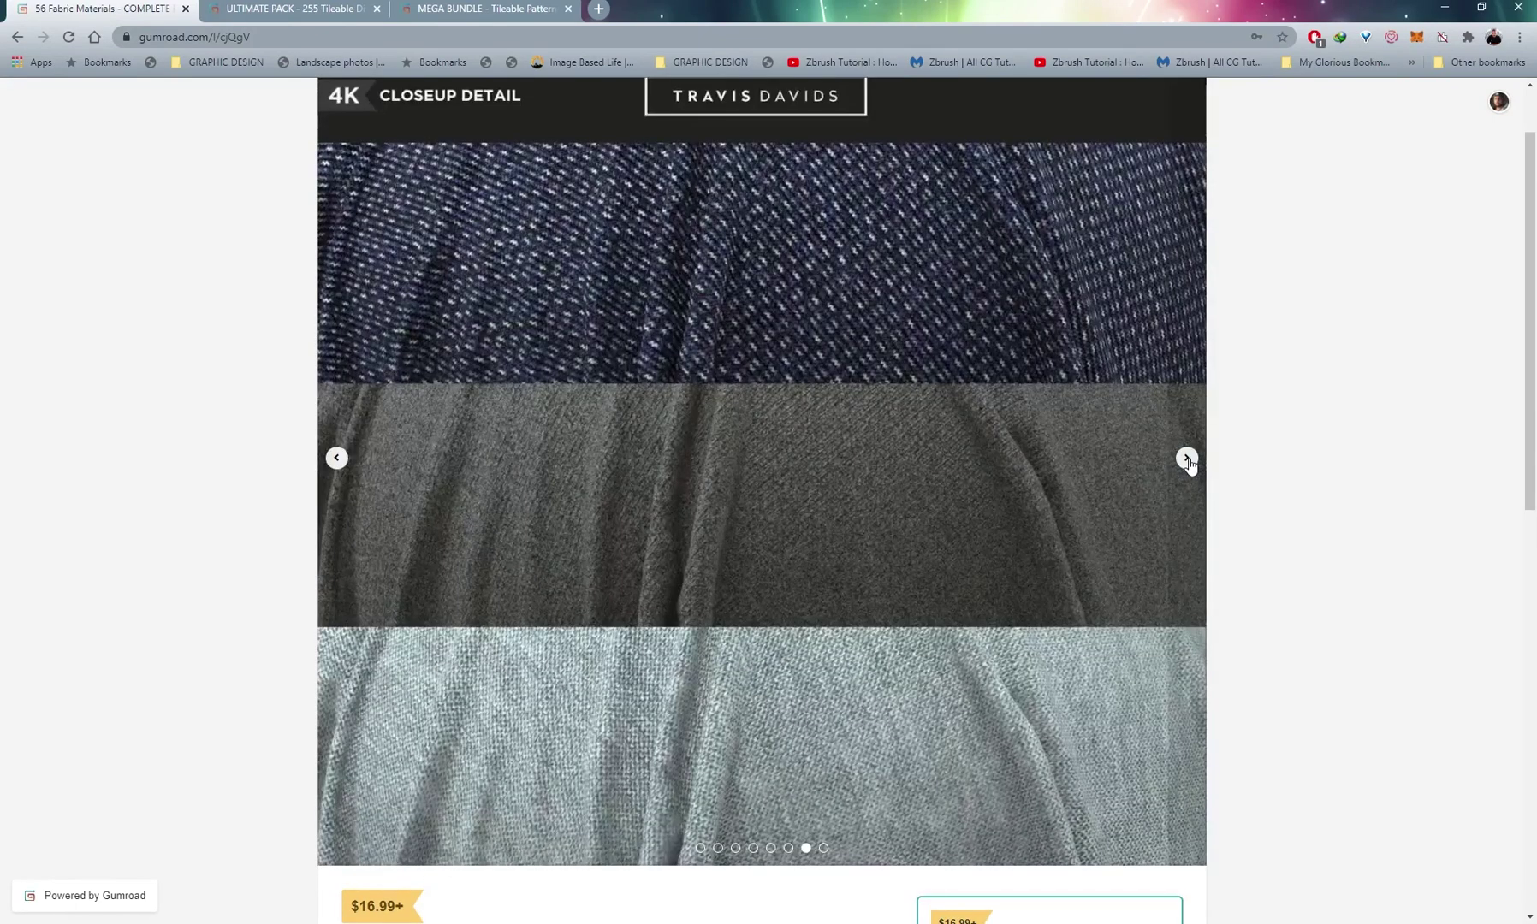
Examine the product page of the ULTIMATE PACK with 255 tileable displacement patterns, including its knitted hat preview image
left_click(291, 9)
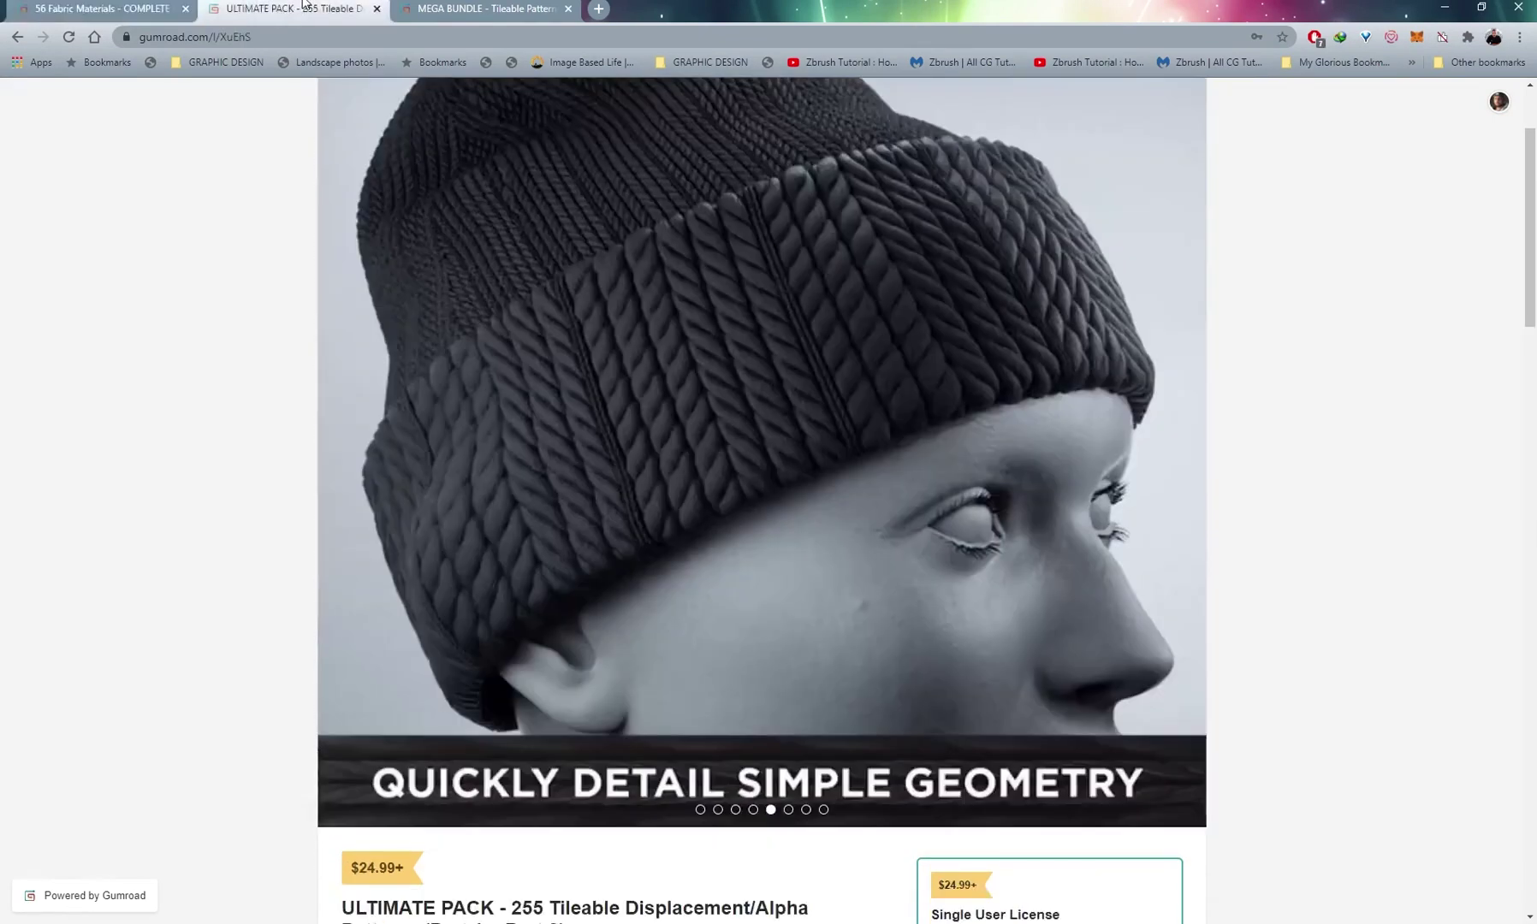
scroll(837, 452, "down", 4)
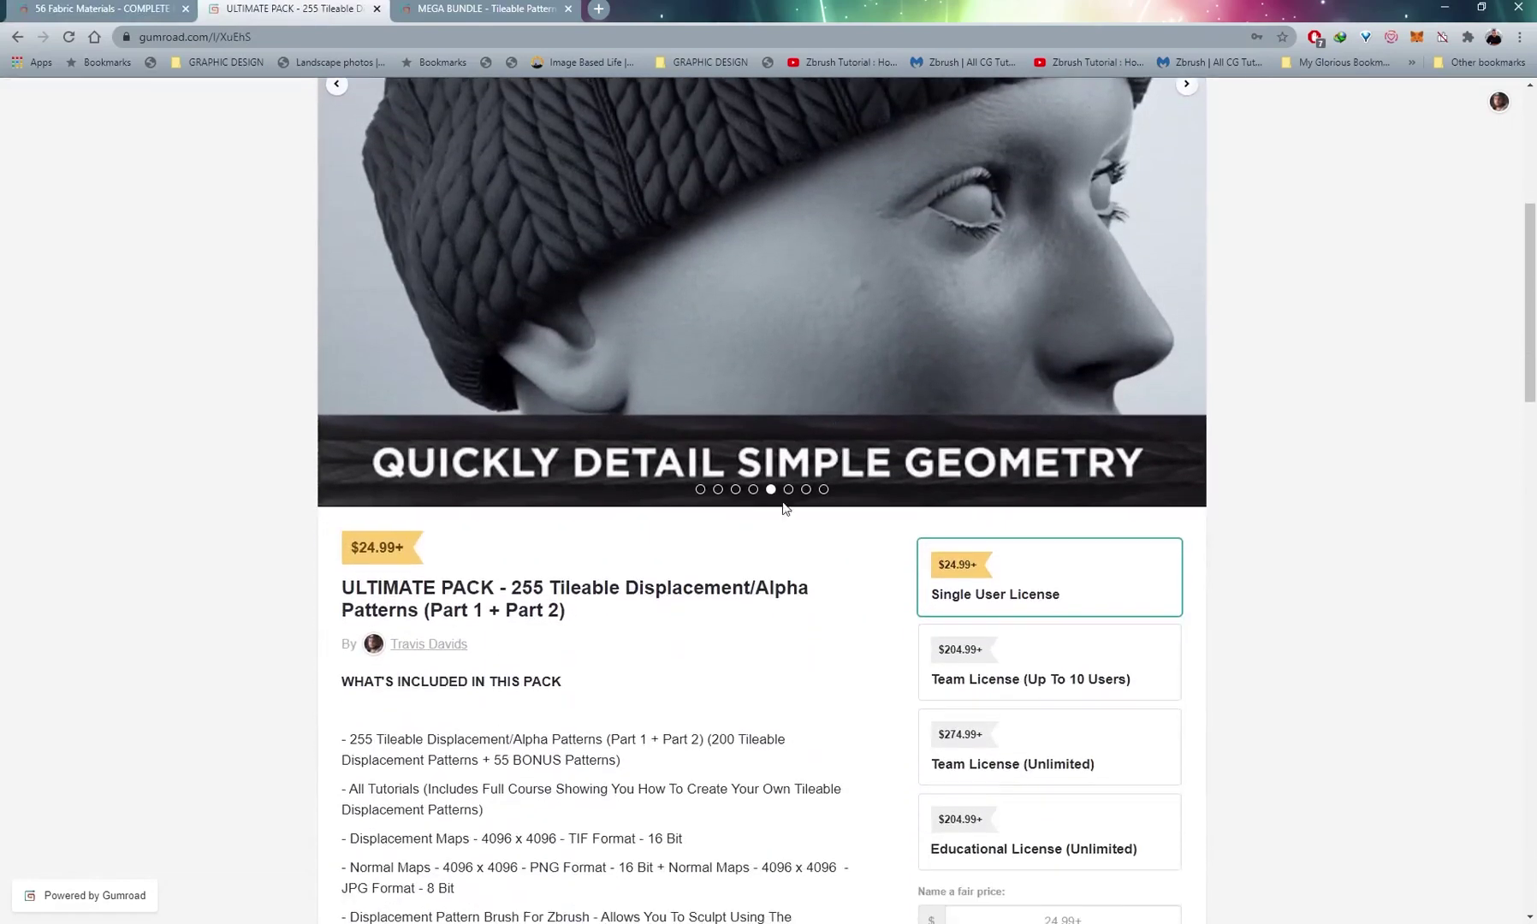
scroll(793, 518, "up", 2)
scroll(796, 517, "up", 2)
scroll(798, 517, "down", 1)
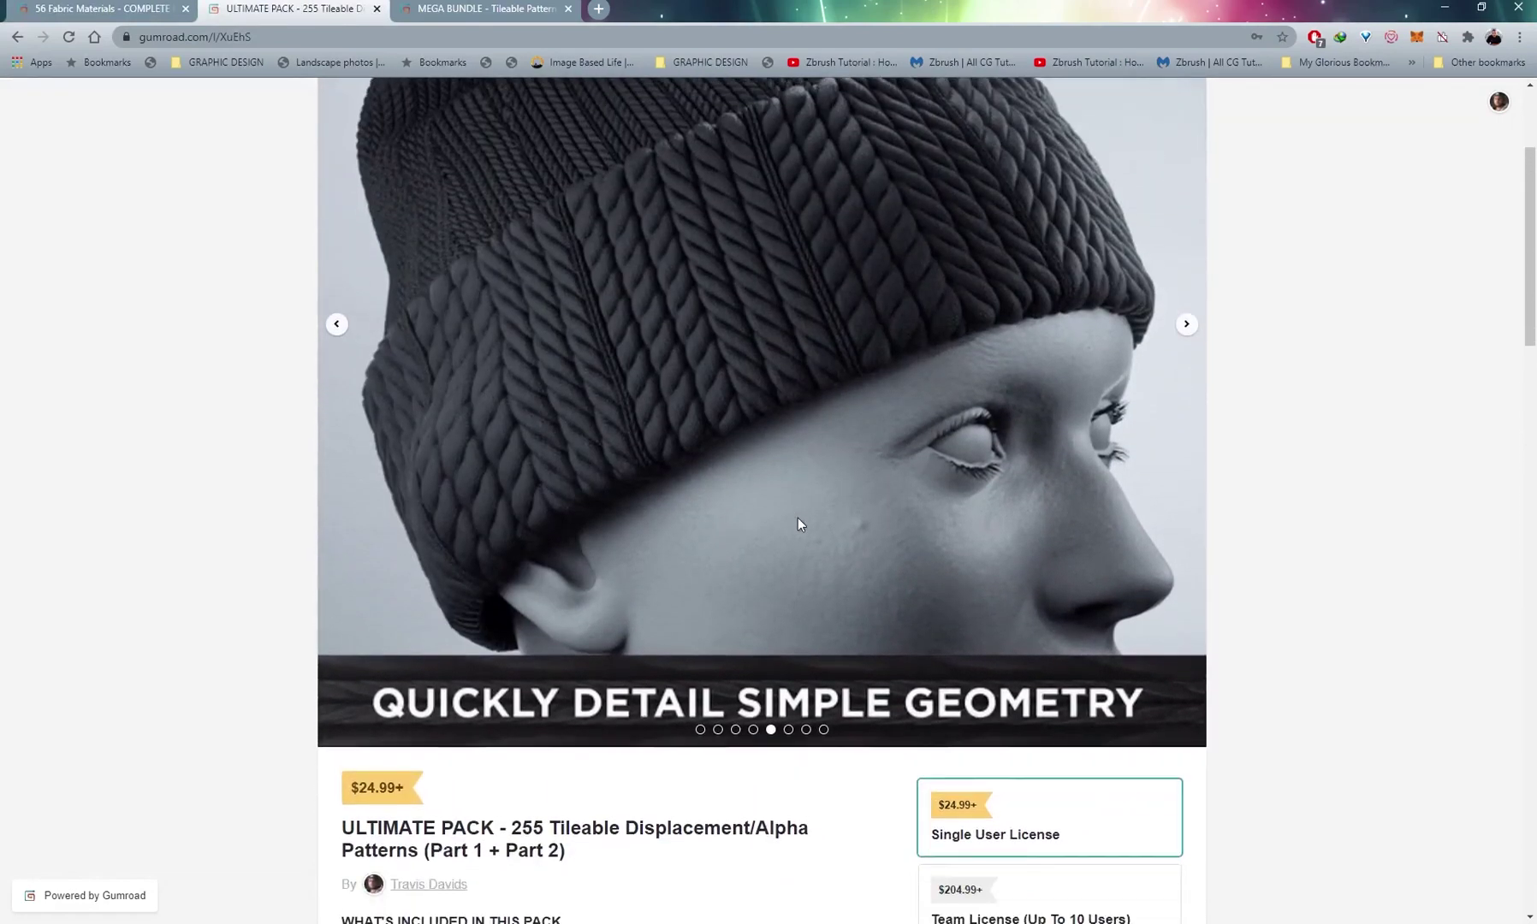
scroll(791, 511, "up", 1)
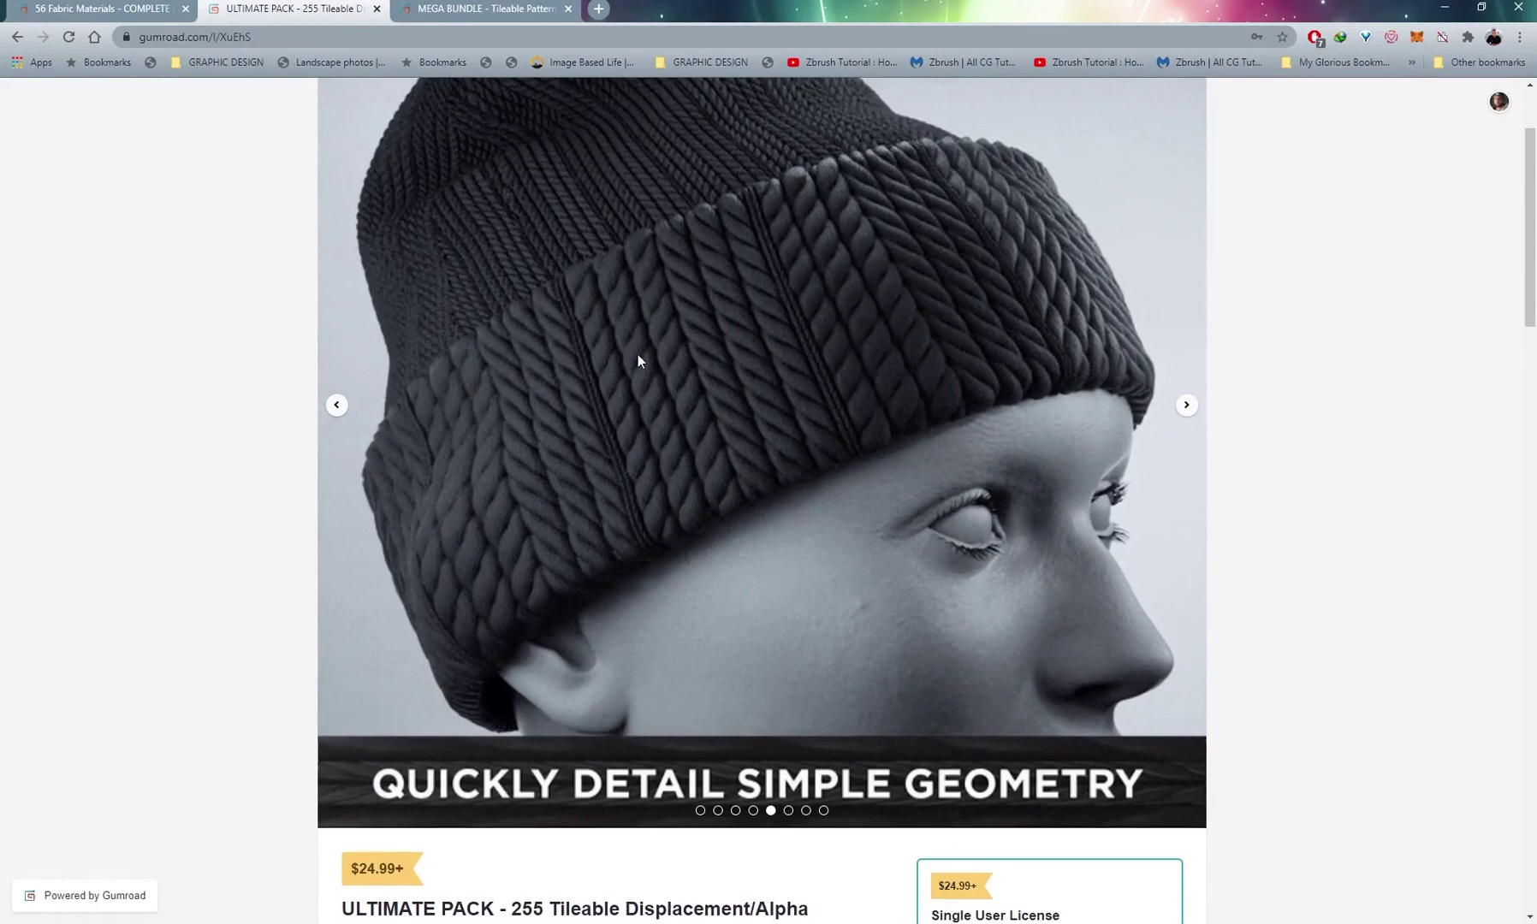
scroll(638, 357, "up", 1)
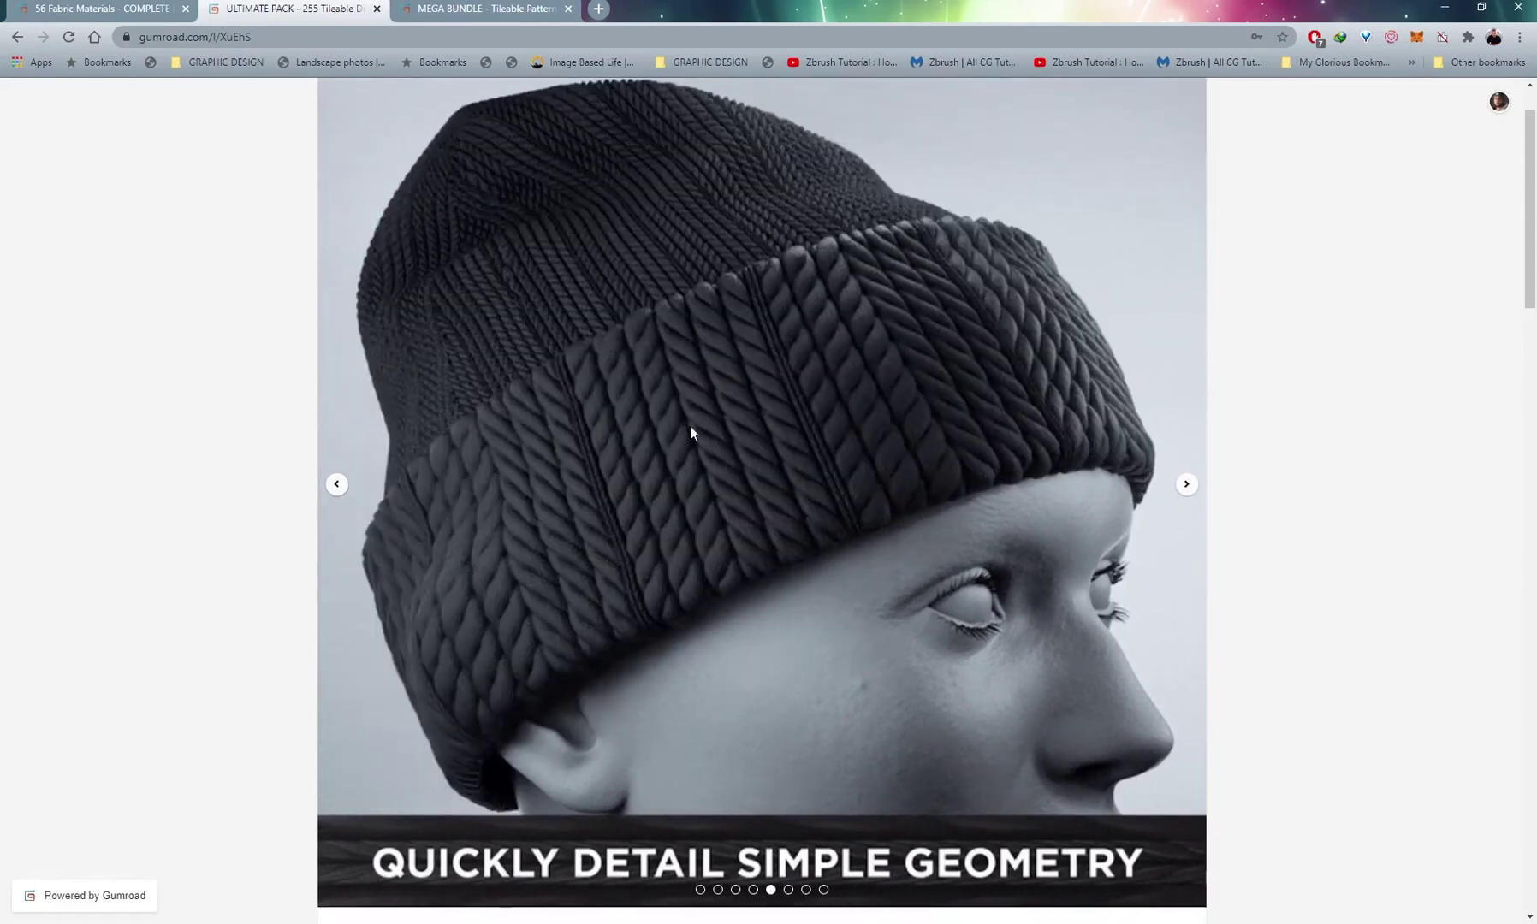
Examine the MEGA BUNDLE page for tileable patterns and materials, highlighting the 461 Tileable Maps part of its title
left_click(504, 8)
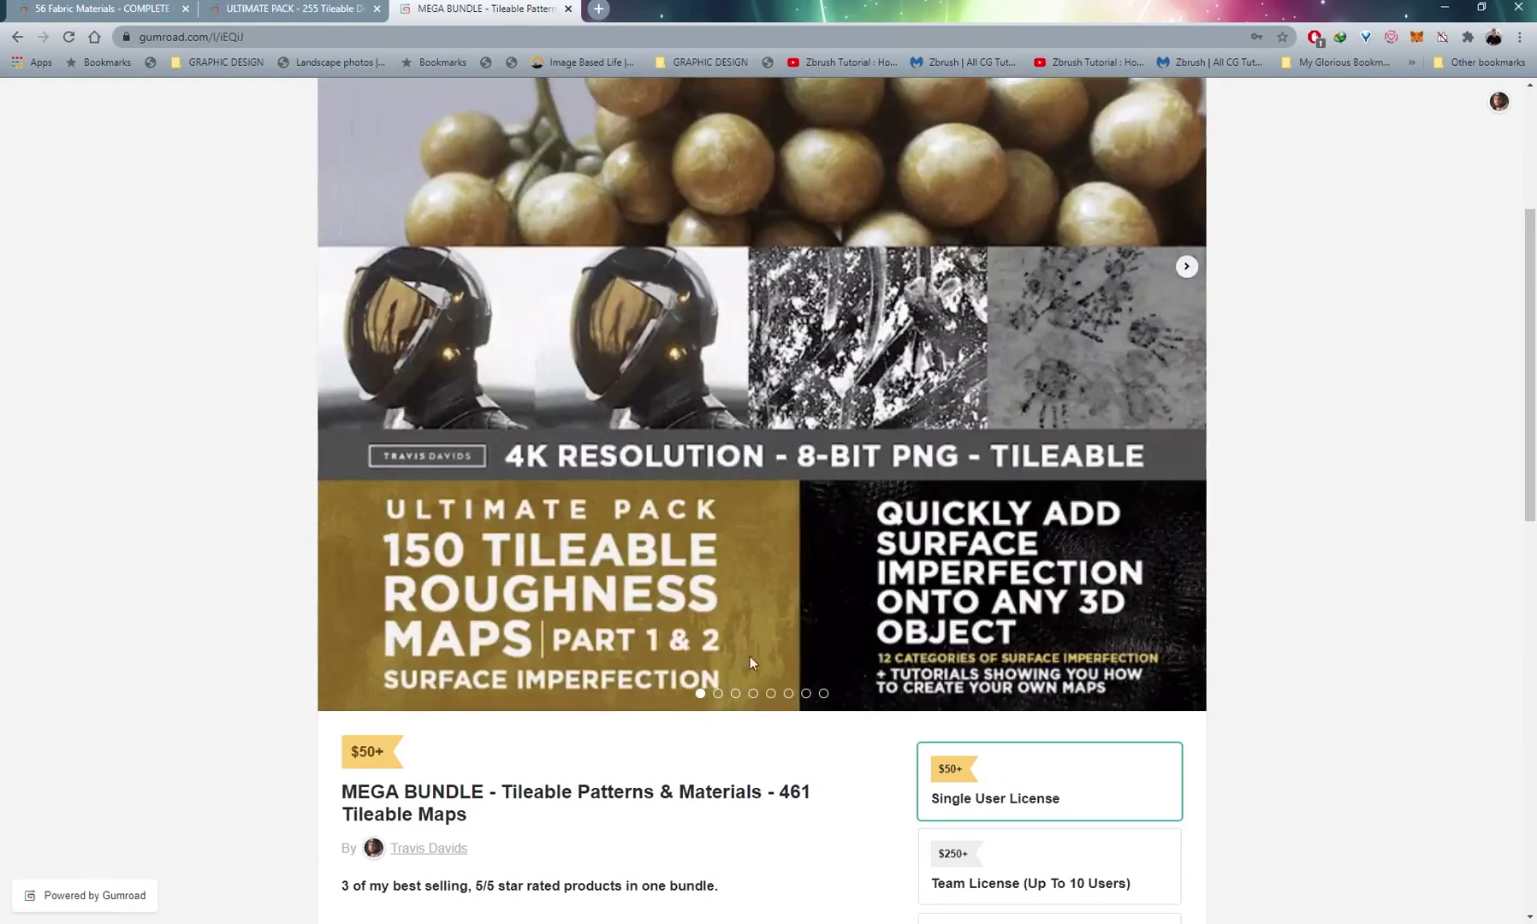
left_click_drag(784, 793, 815, 818)
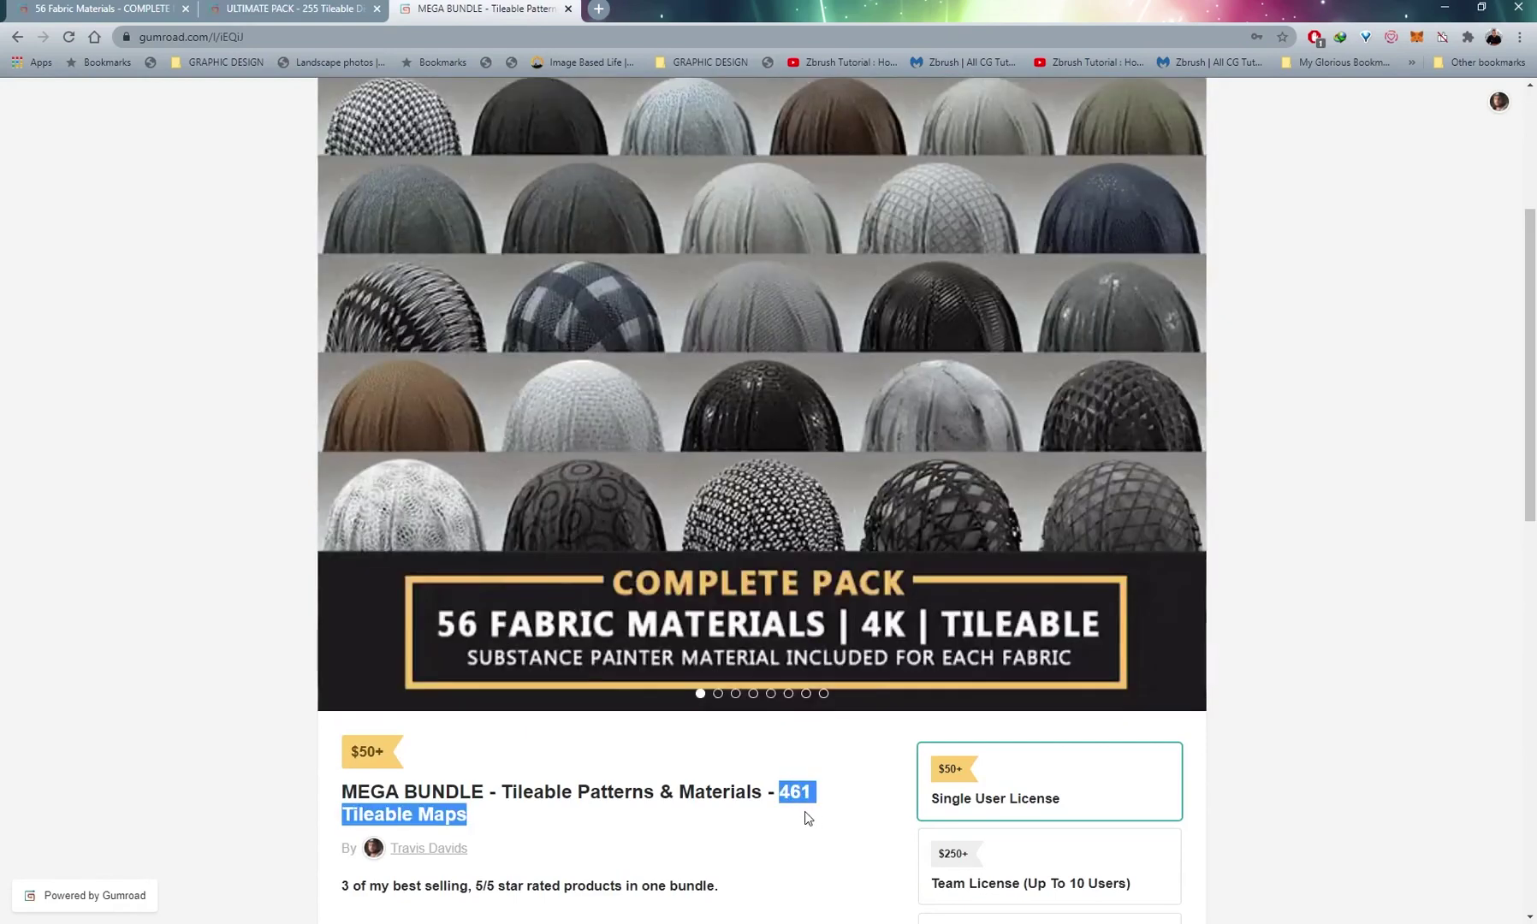
scroll(799, 804, "down", 2)
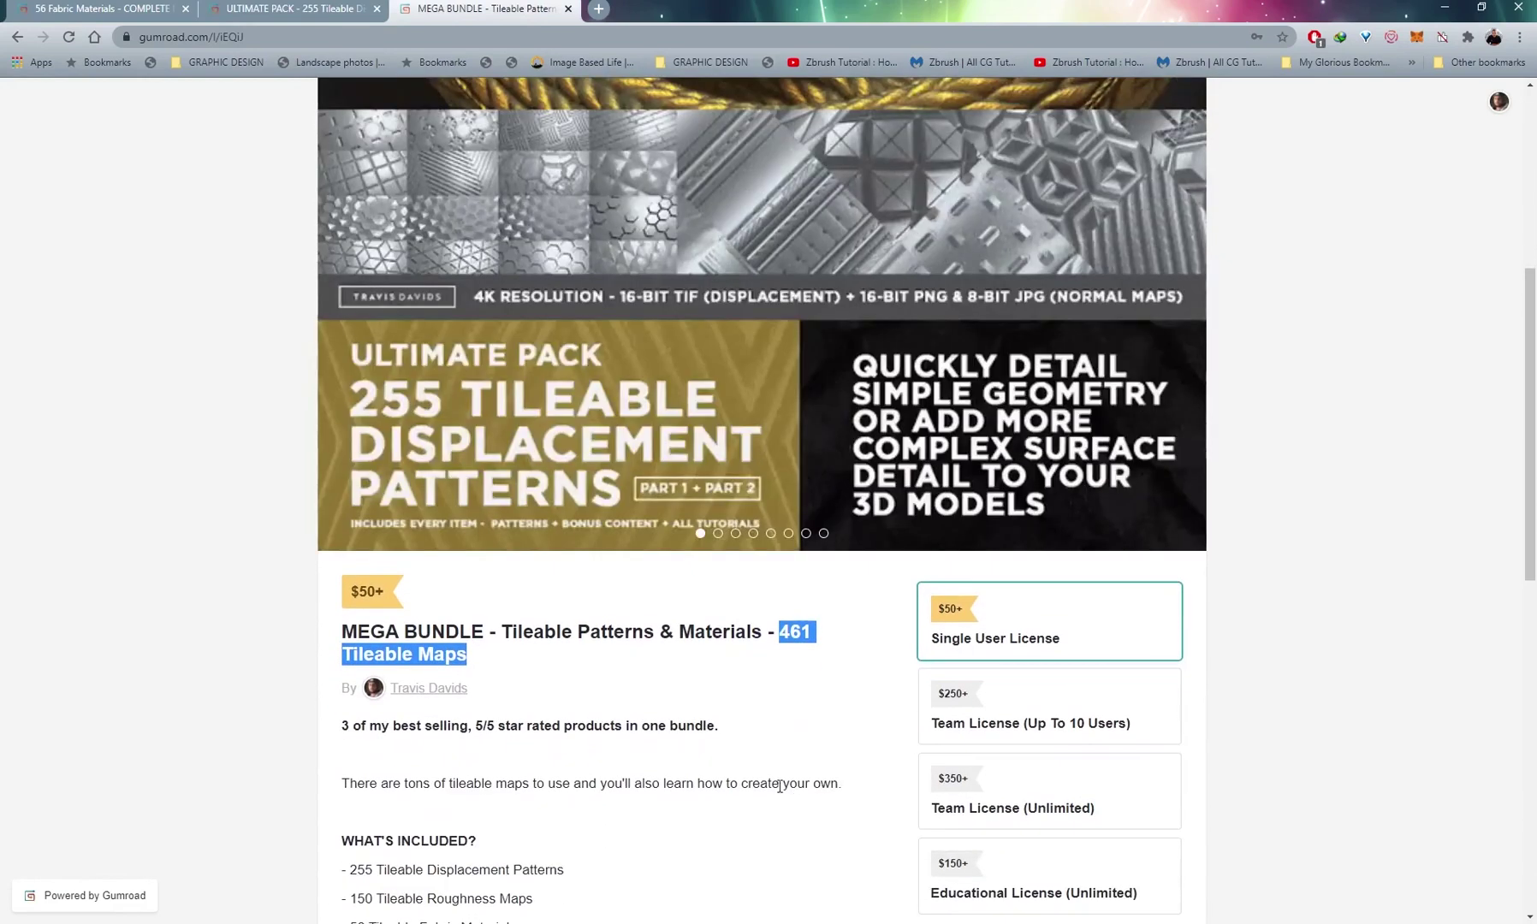
scroll(723, 747, "up", 1)
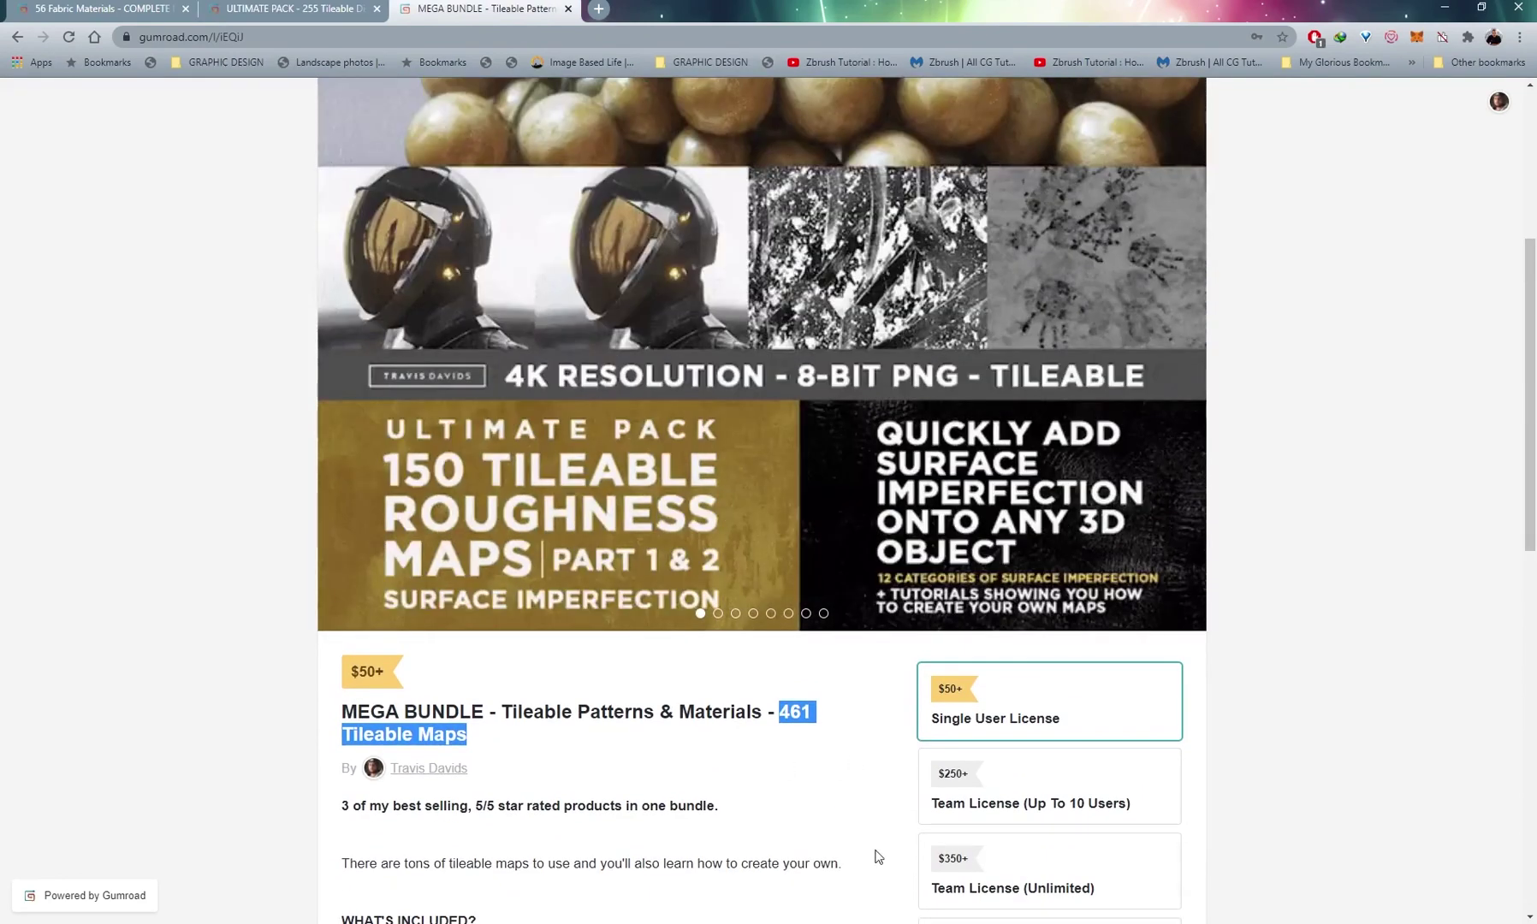
Switch back to Marvelous Designer, simulate the dress, and check the whole outfit on the avatar
key("alt+Tab")
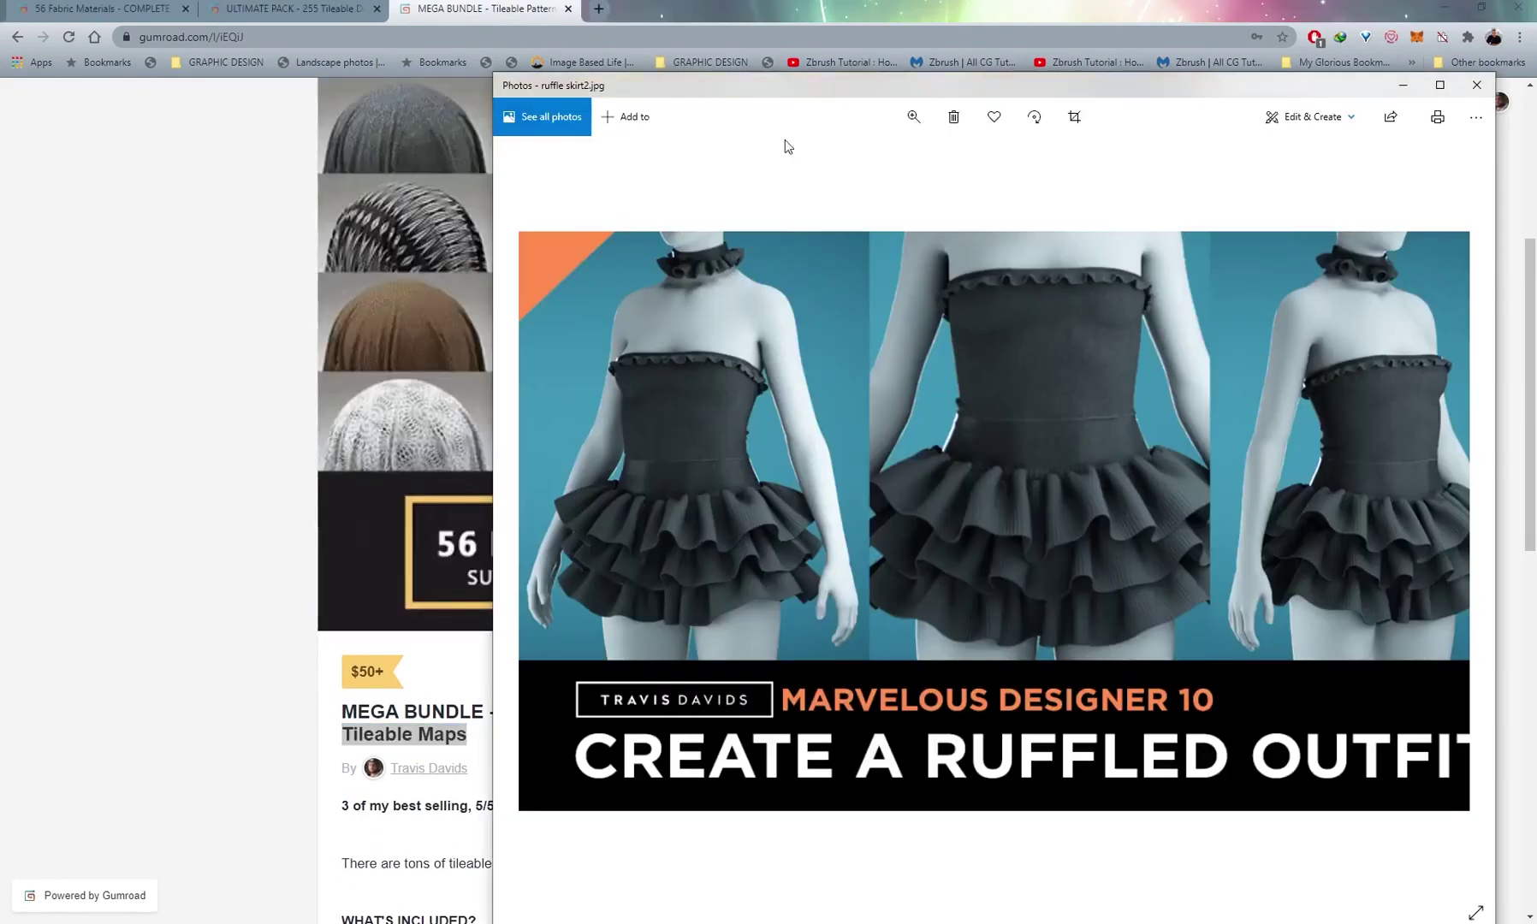
double_click(778, 93)
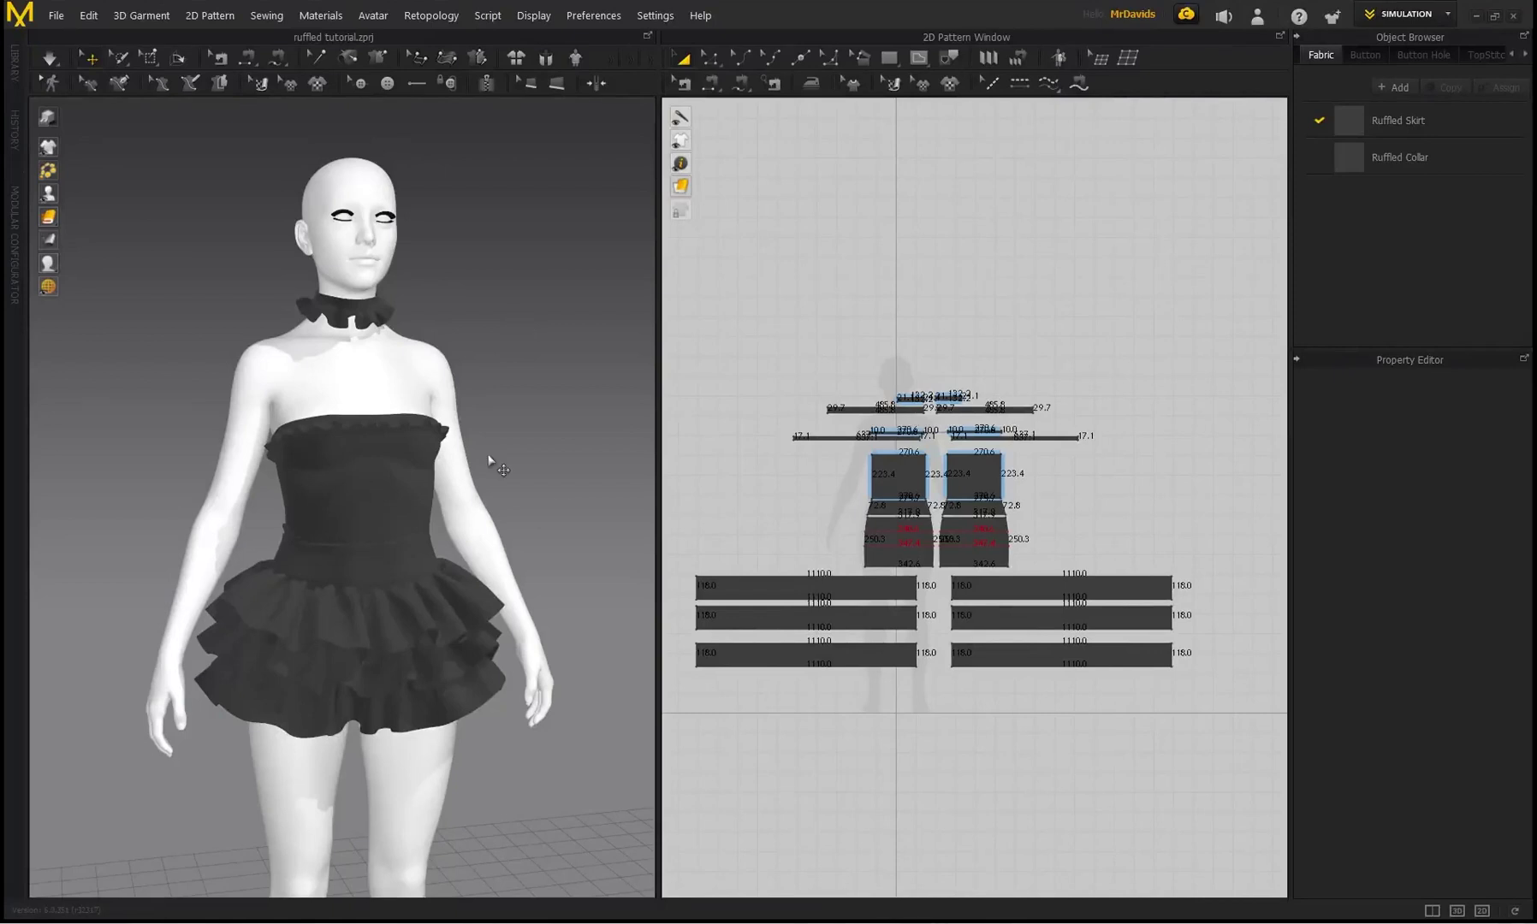
scroll(490, 449, "down", 2)
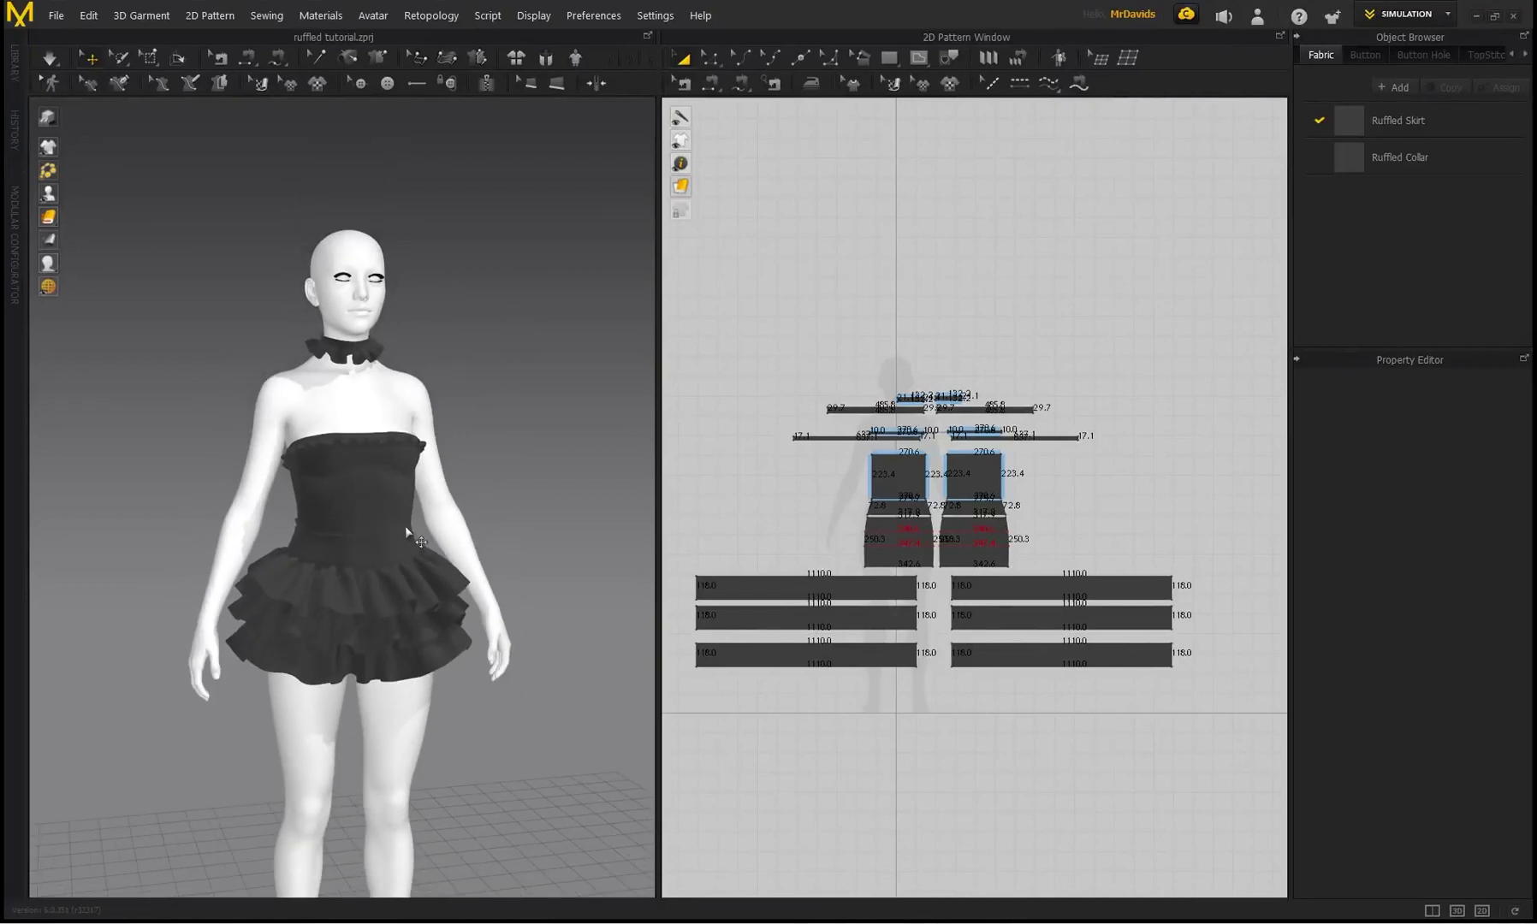
key("space")
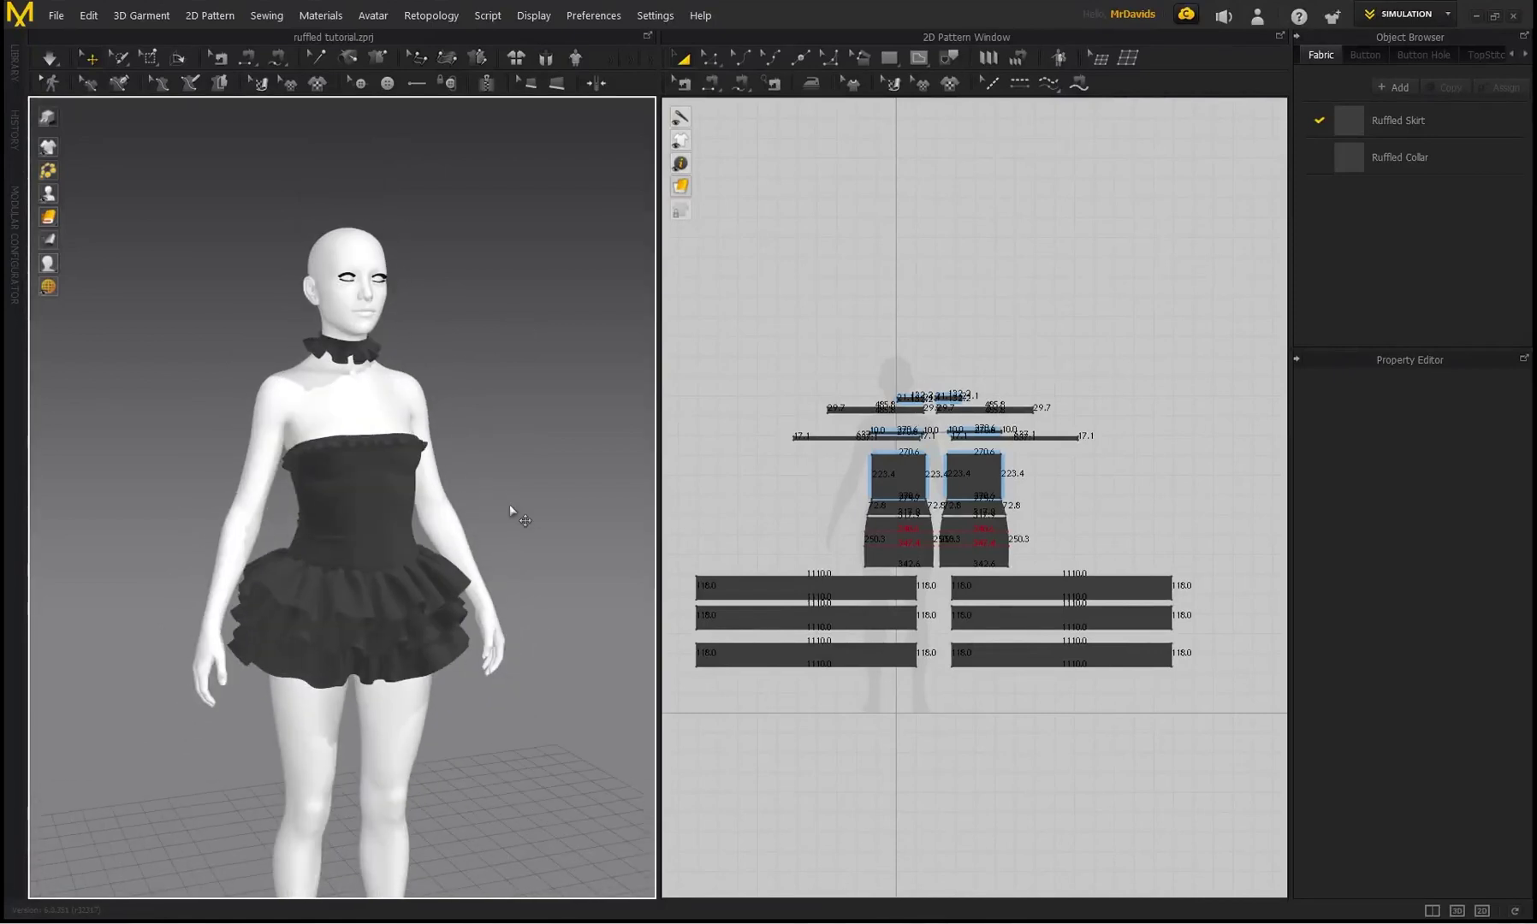
scroll(481, 508, "up", 4)
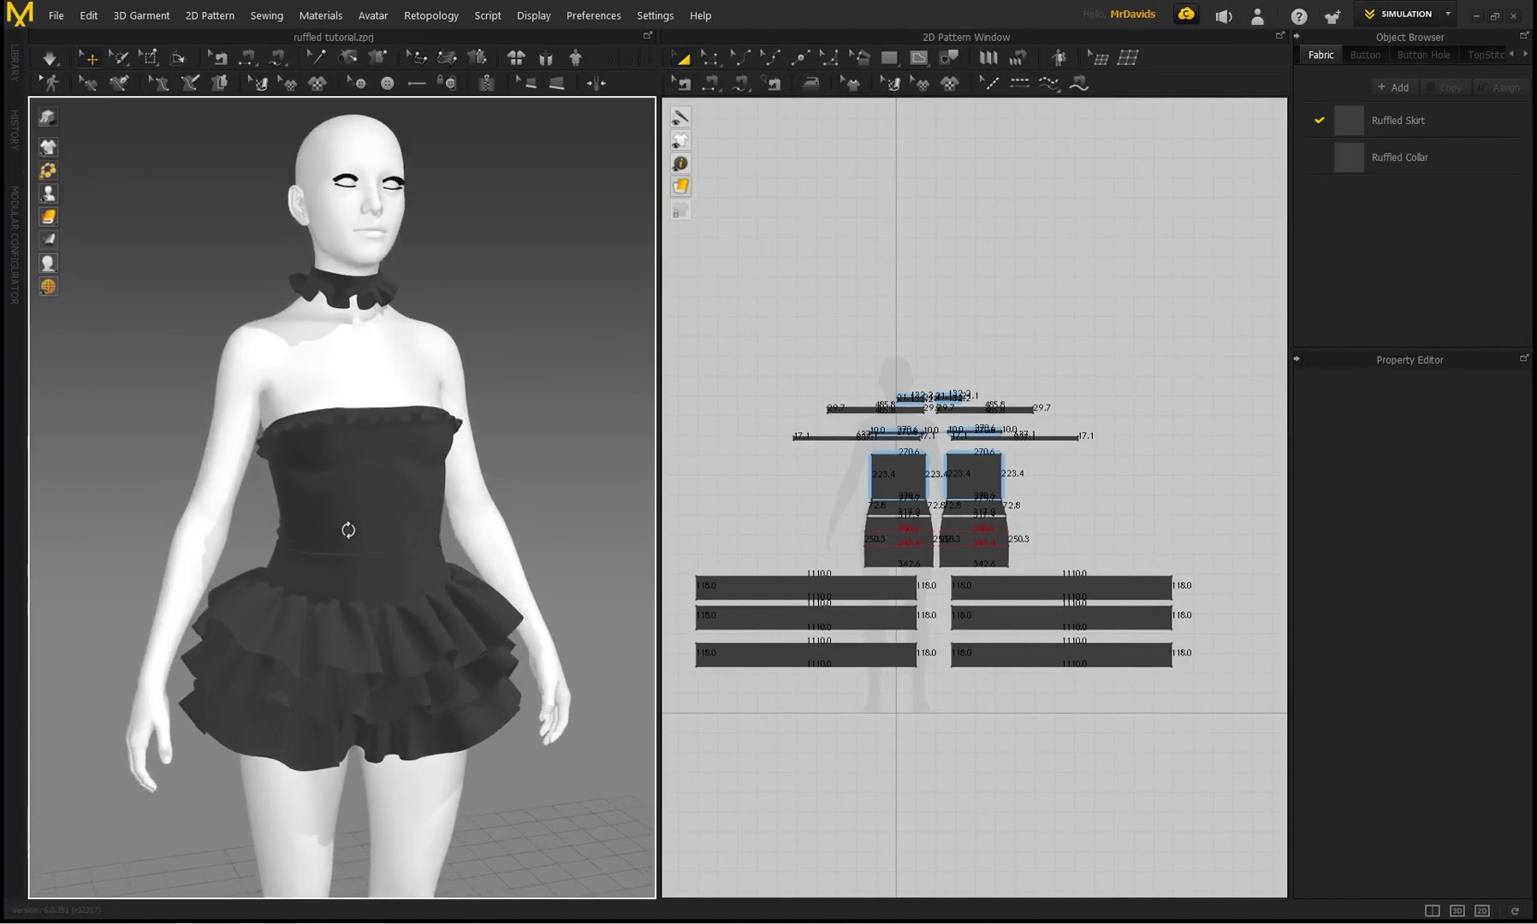
scroll(428, 511, "down", 3)
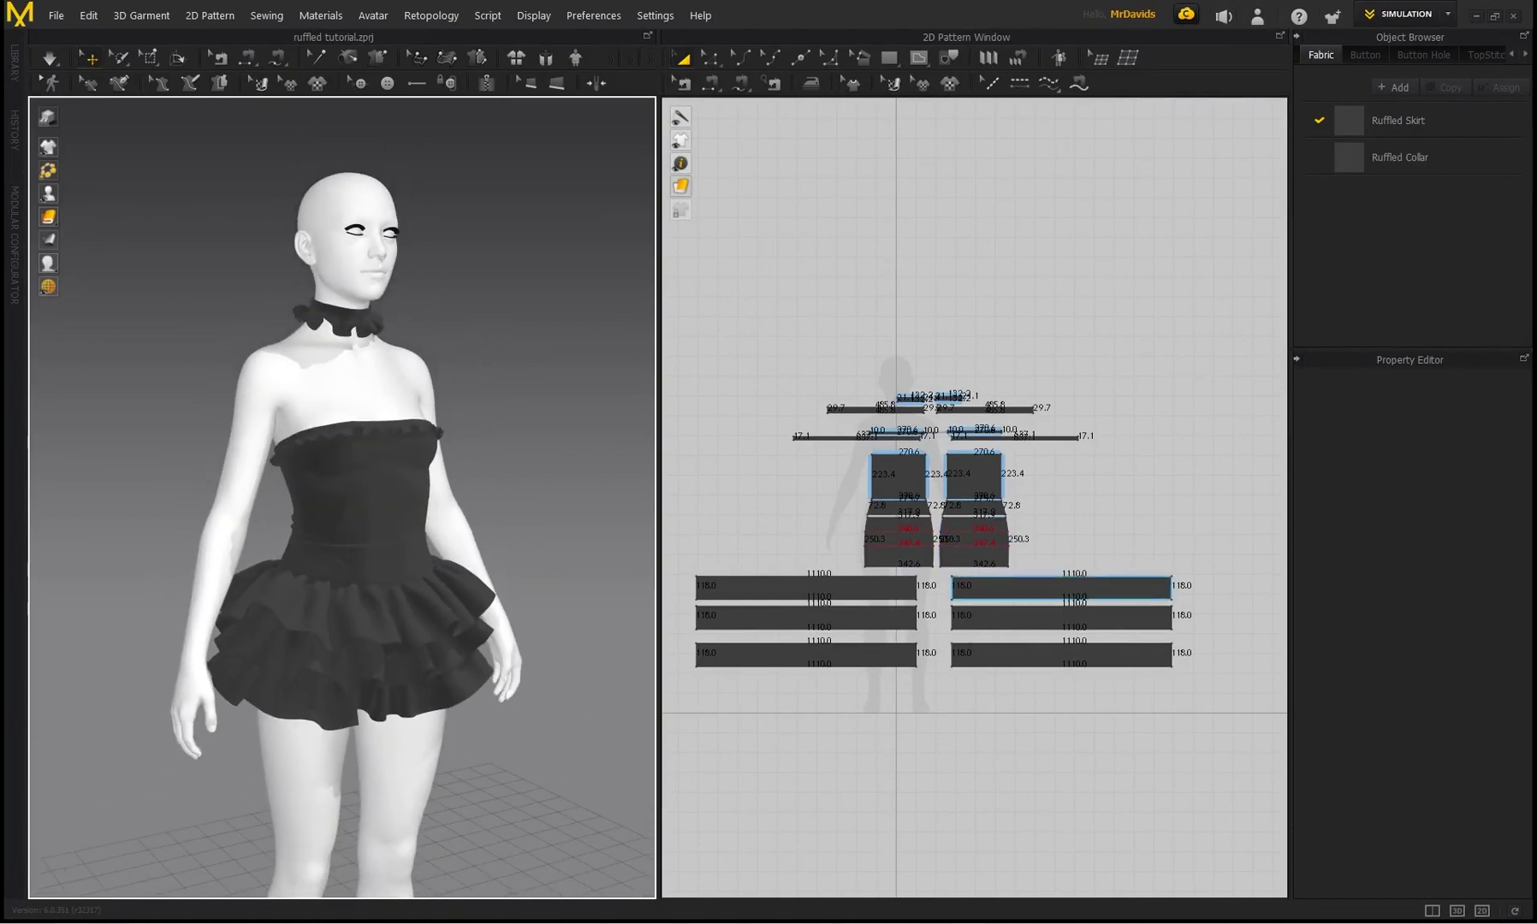
Select all pattern pieces, open their particle distance for editing, and clear the selection
scroll(800, 471, "down", 2)
middle_click_drag(758, 447, 796, 420)
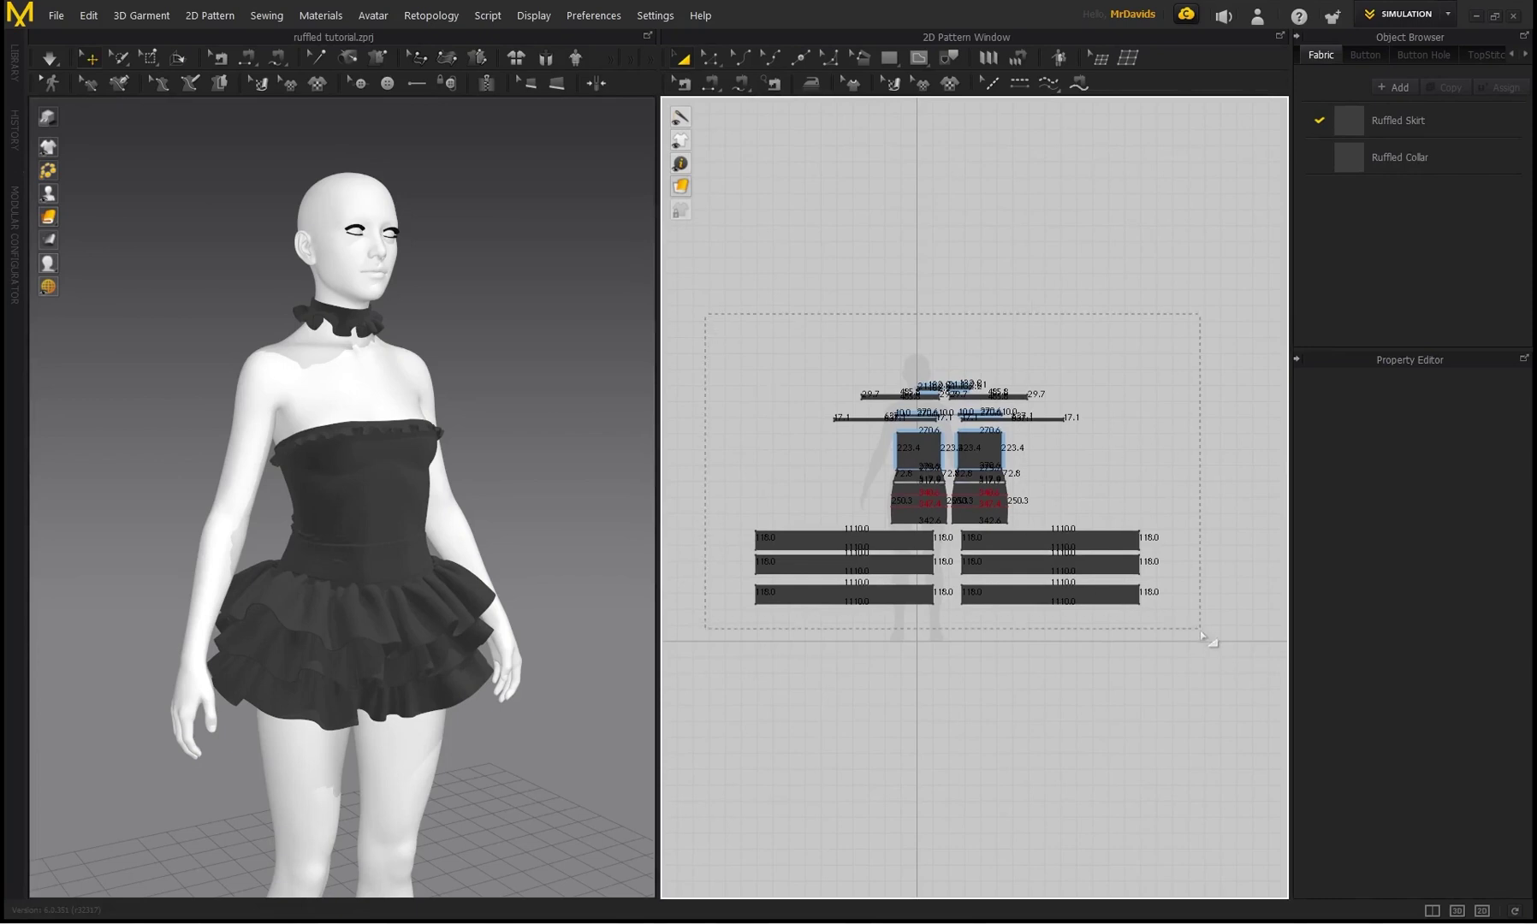
left_click_drag(1204, 636, 1206, 640)
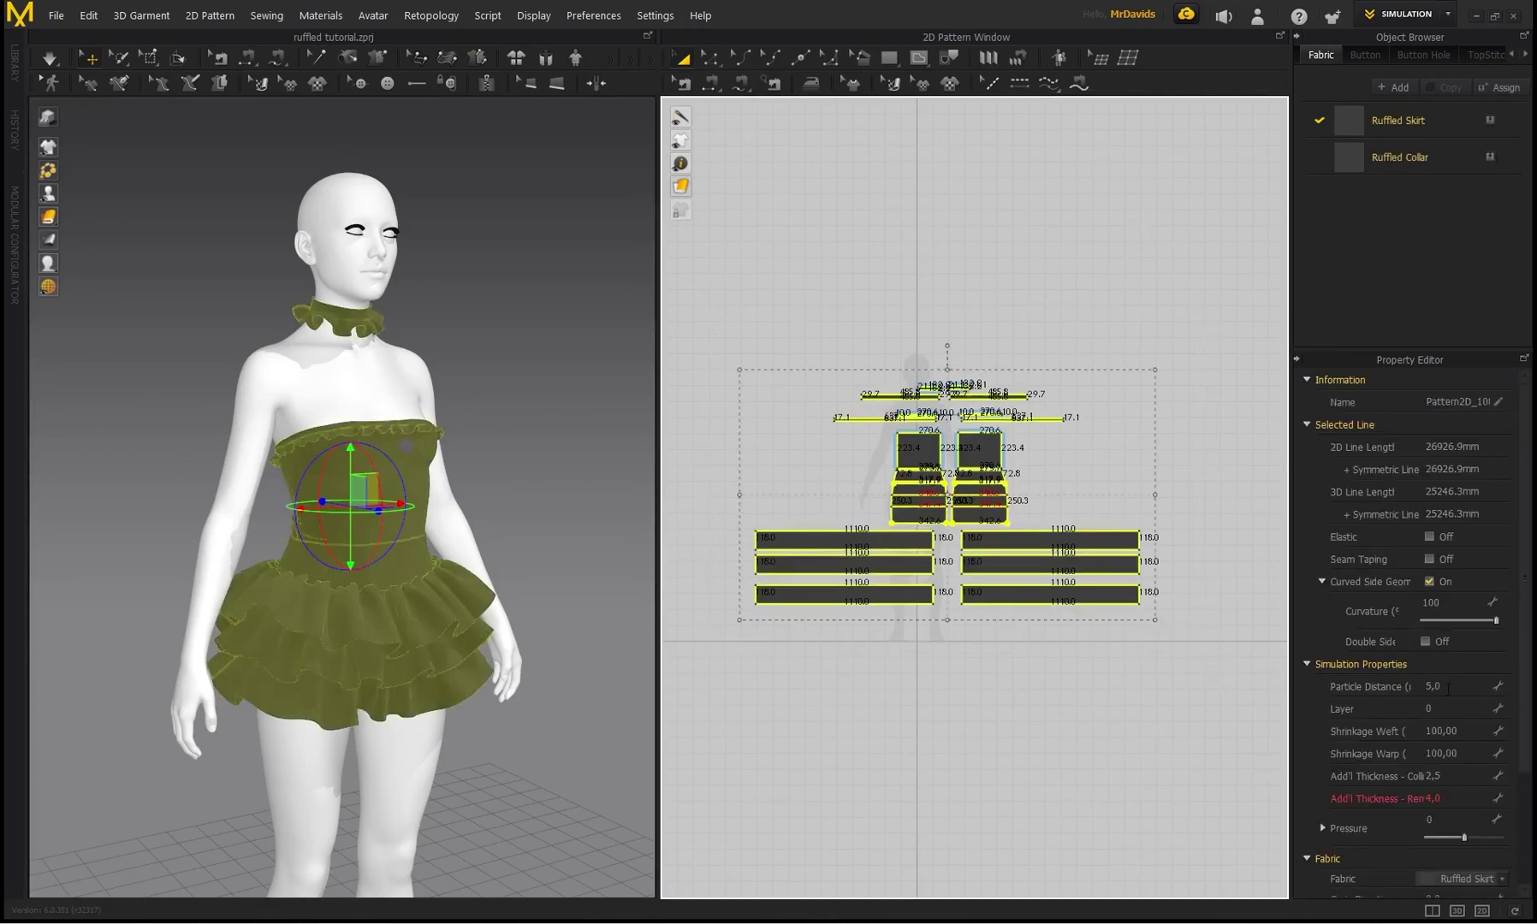
left_click(1447, 688)
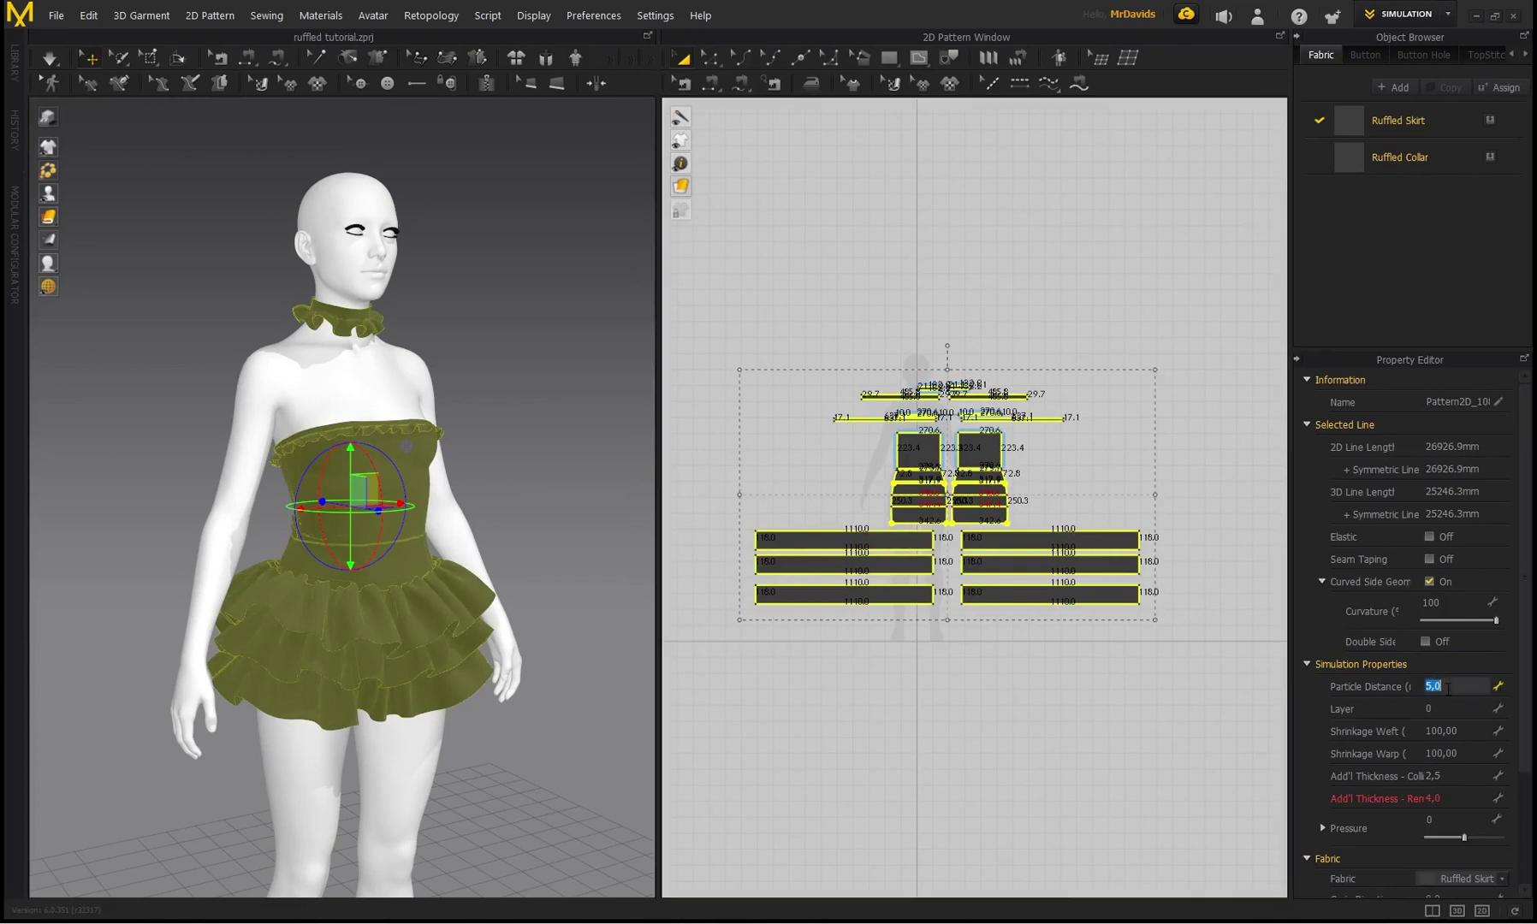
left_click(1197, 484)
Inspect the dress and ruffled collar on the avatar from the front and at a three-quarter angle
scroll(353, 523, "up", 4)
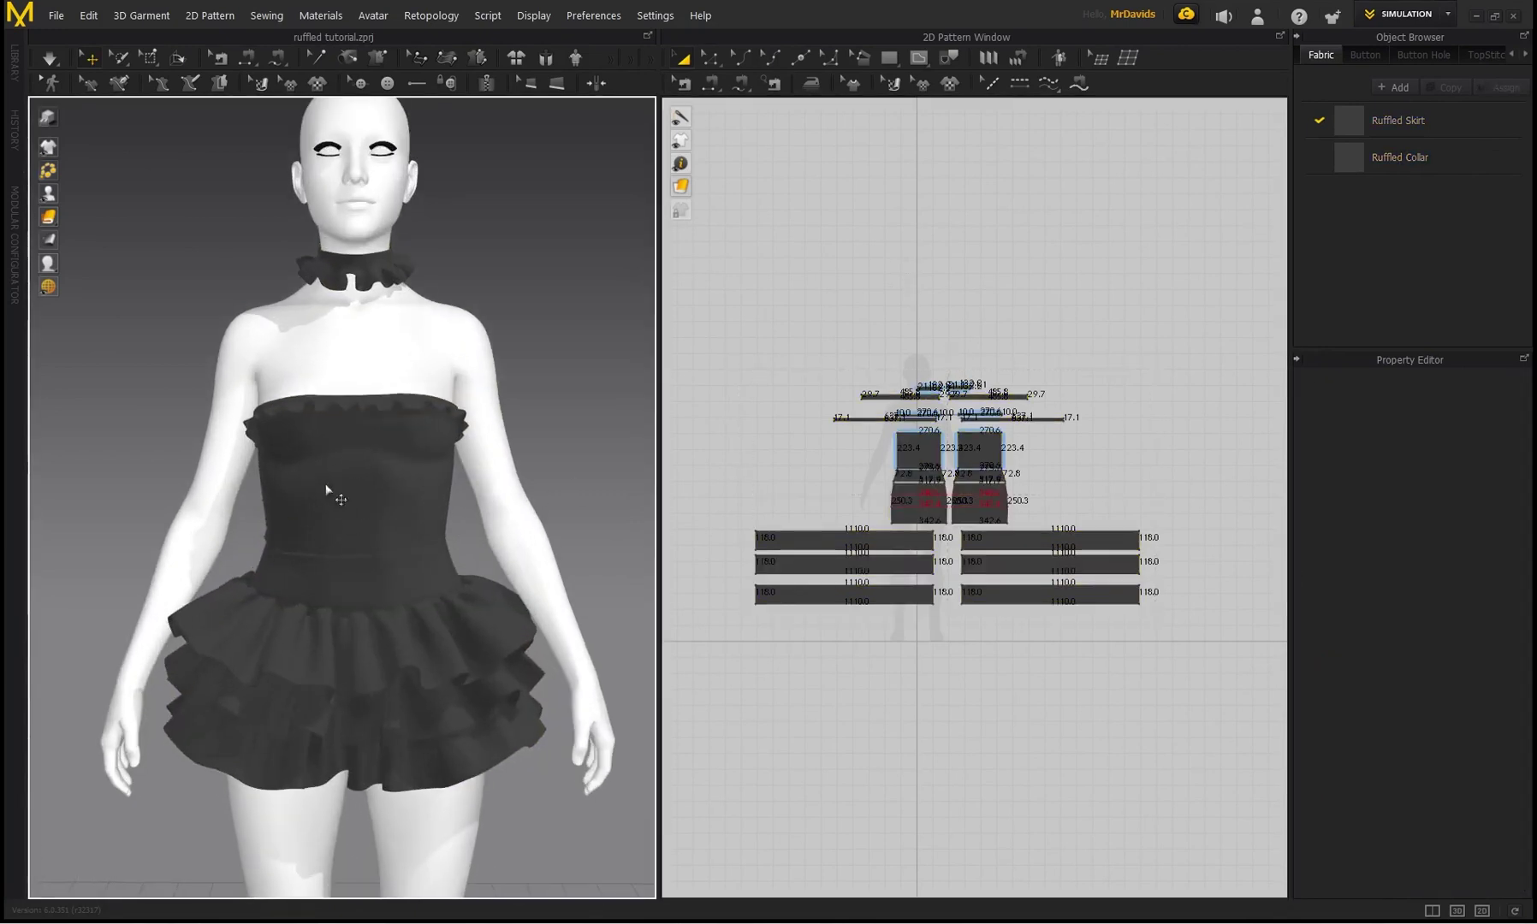
right_click_drag(332, 491, 353, 514)
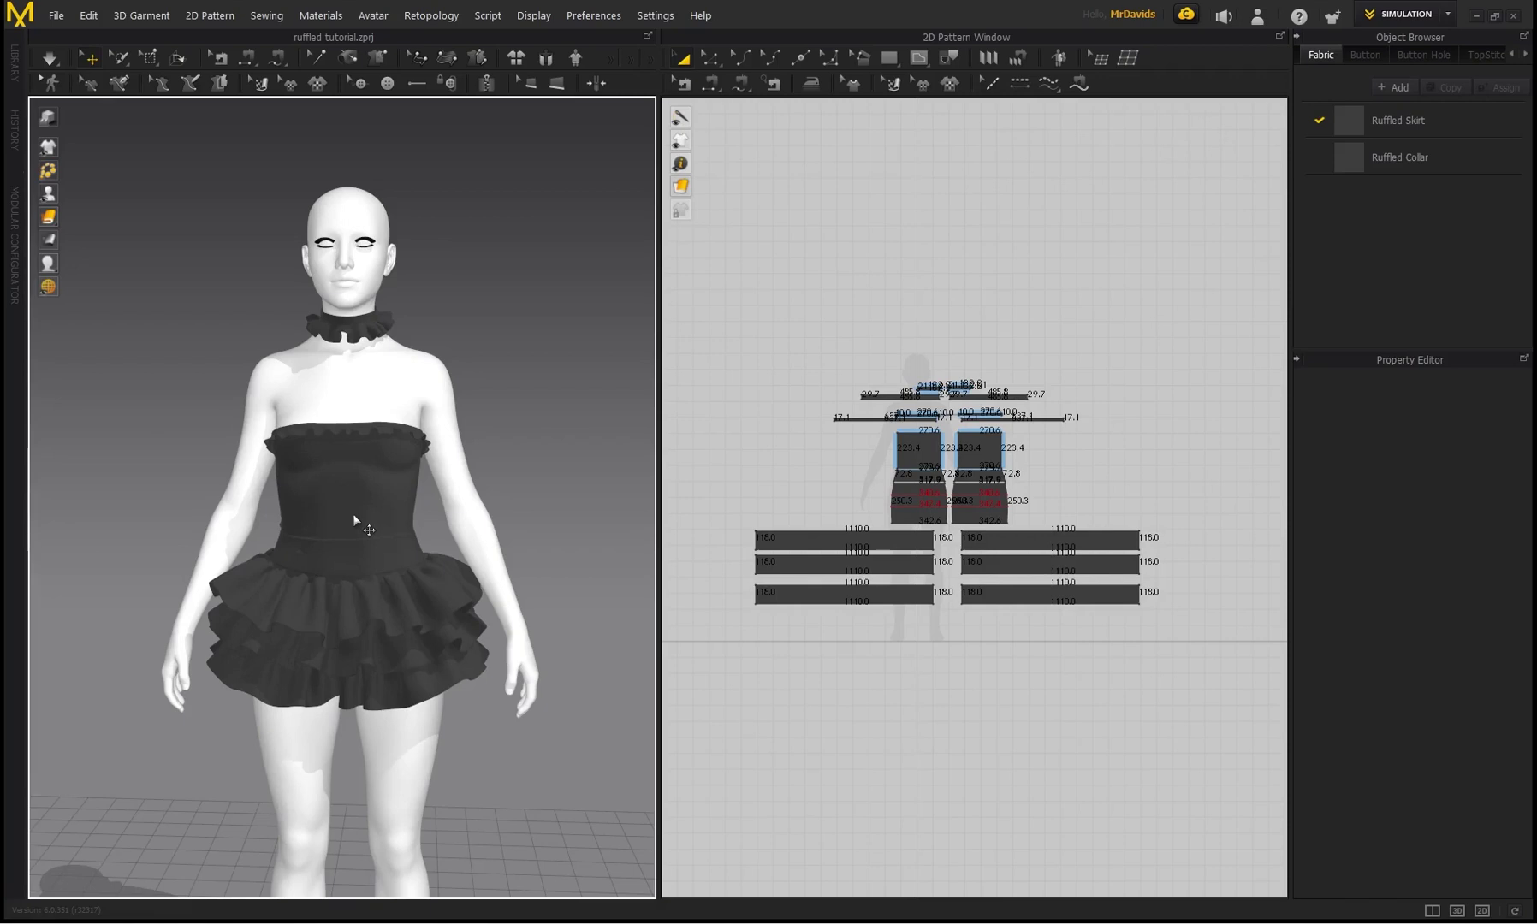
right_click_drag(354, 523, 413, 484)
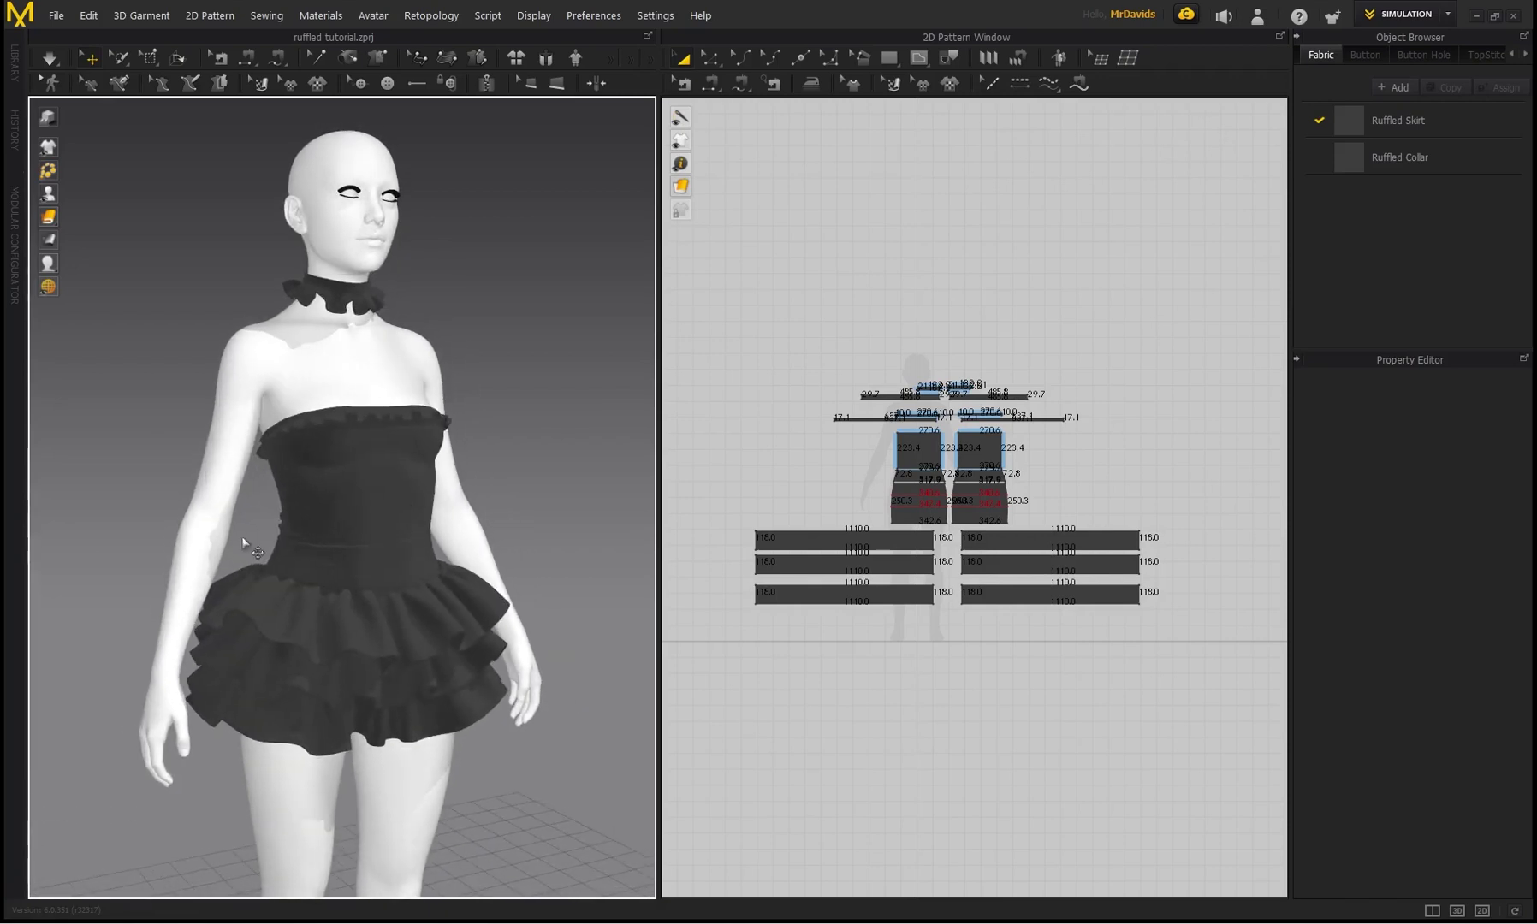
right_click_drag(523, 586, 384, 598)
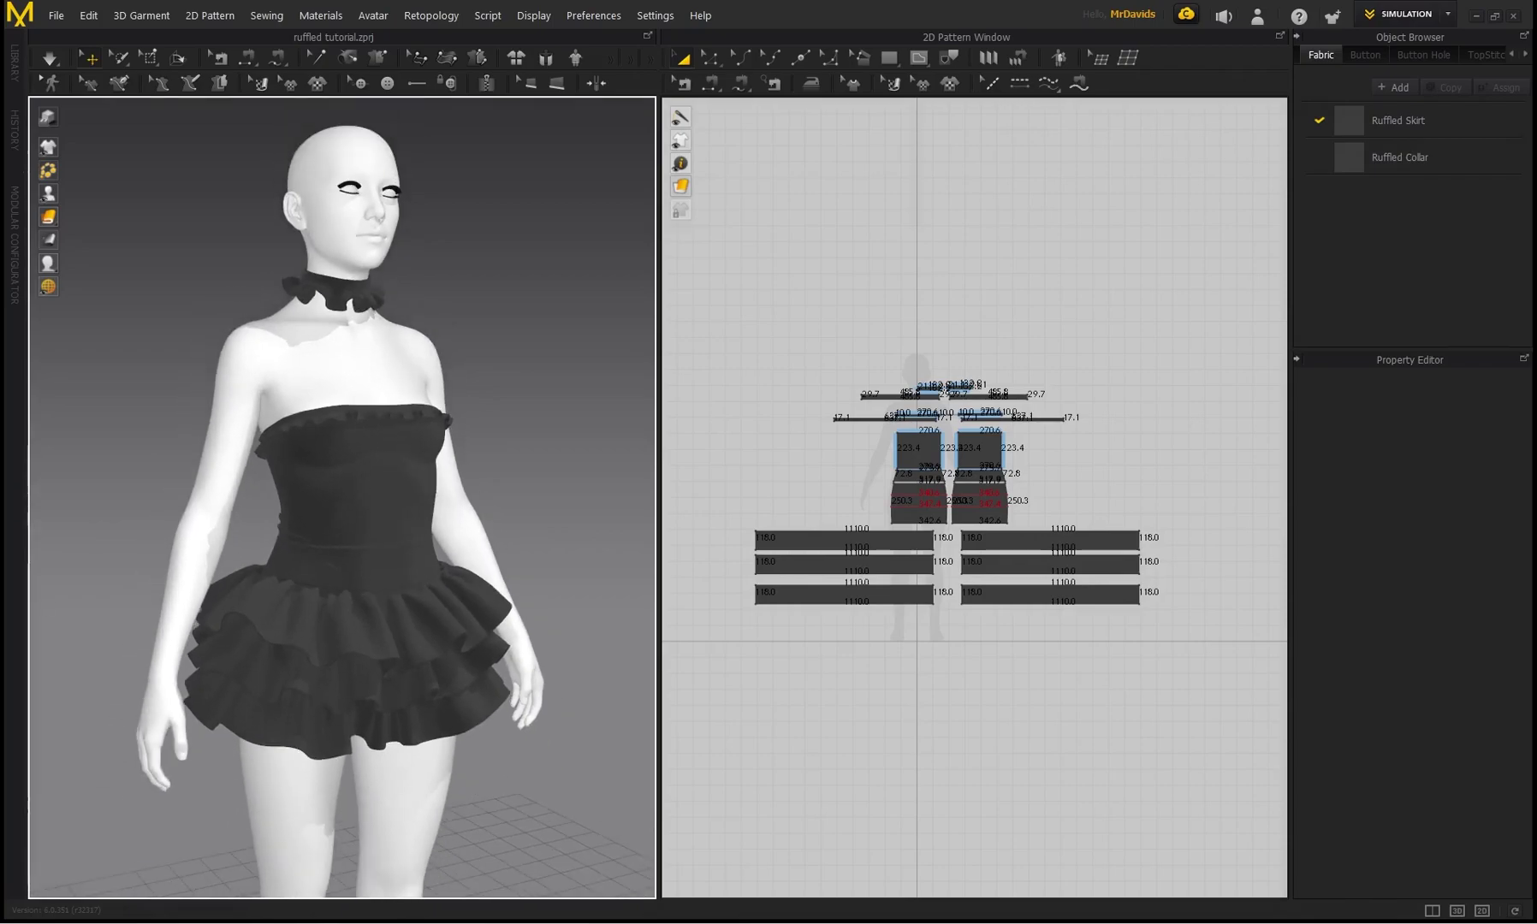